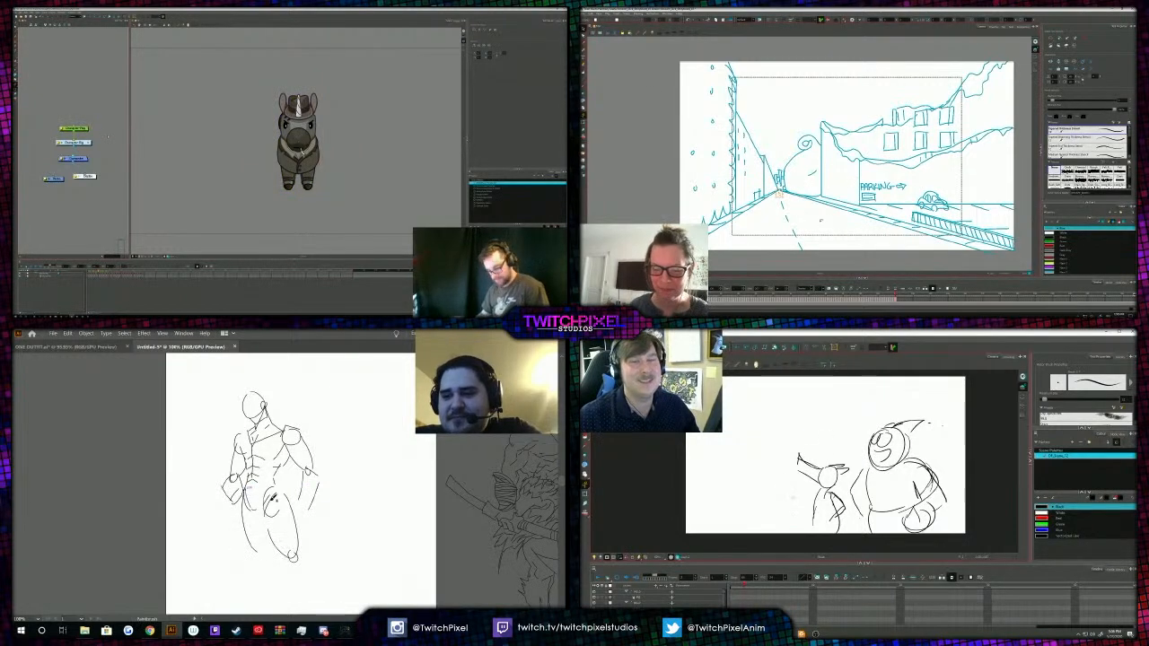
Start a new drawing layer in the donkey scene, and undo the last strokes on the standing figure's thigh and the small character.
{"action": "key", "text": "ctrl+r"}
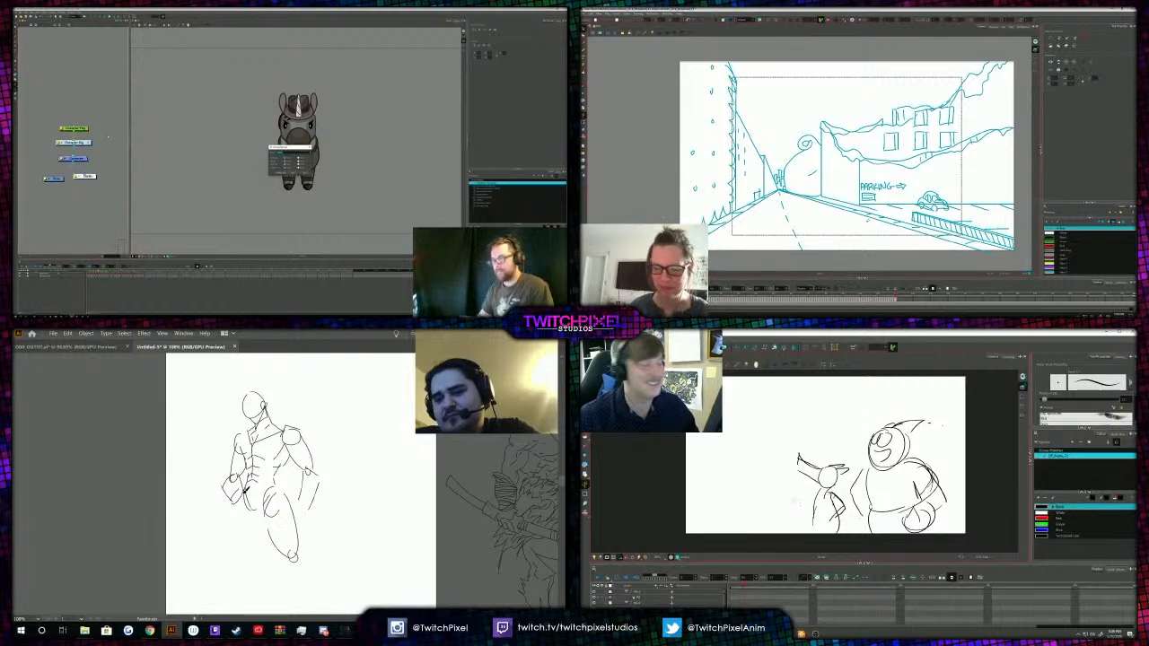
{"action": "key", "text": "ctrl+z"}
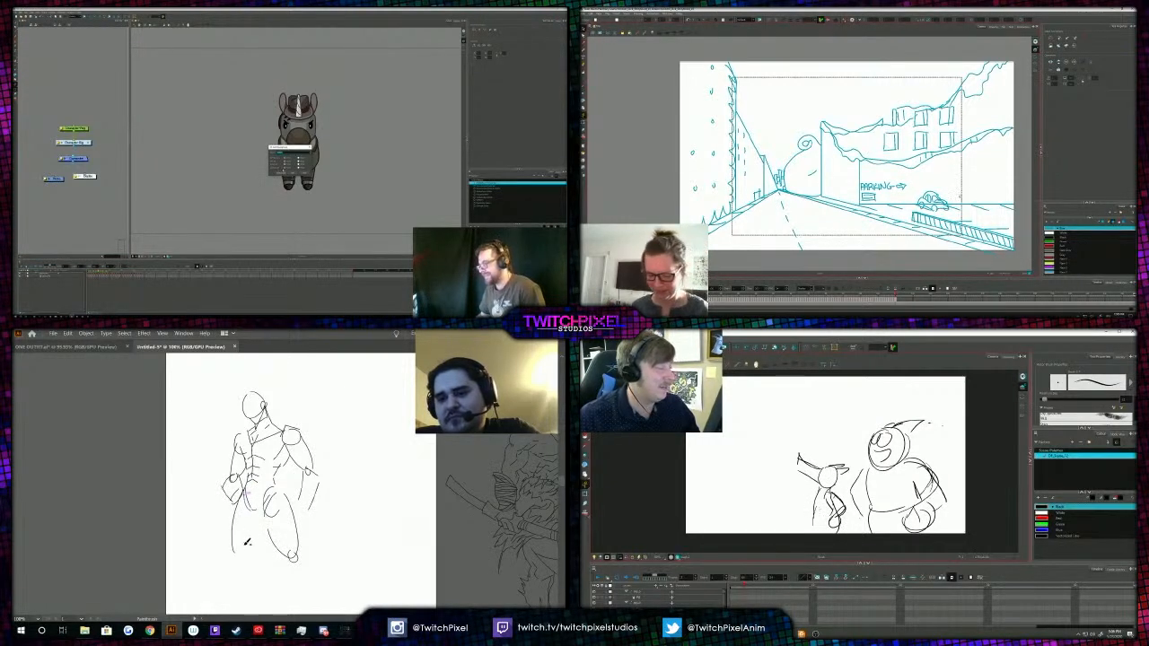
{"action": "left_click_drag", "start_coordinate": [286, 148], "coordinate": [176, 171]}
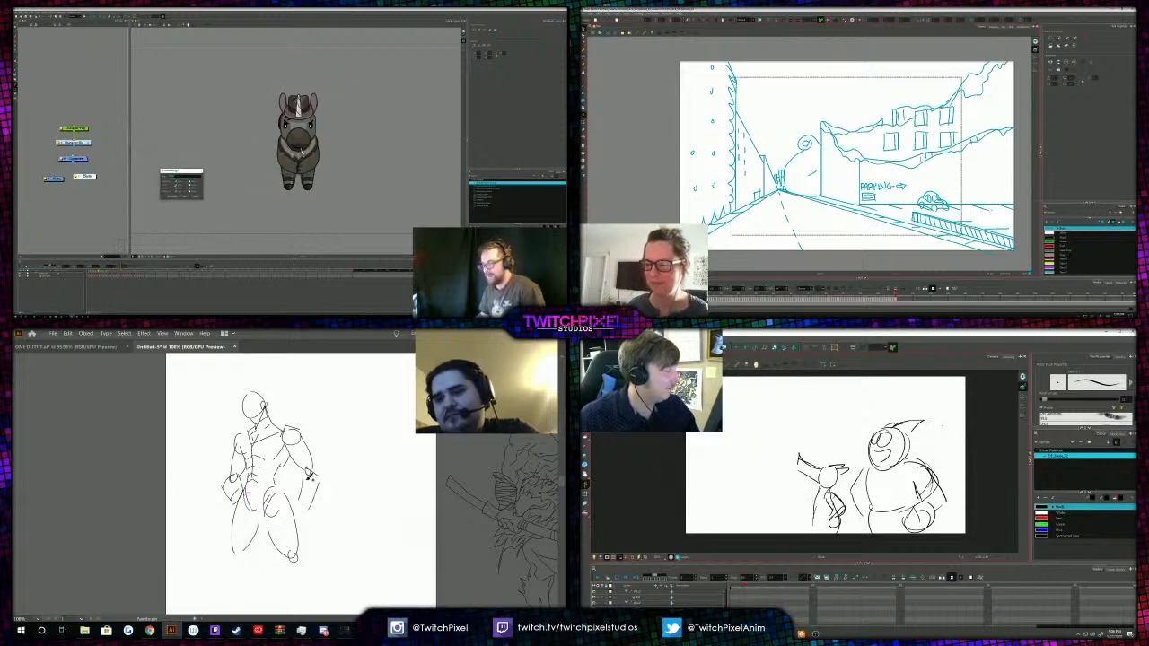
{"action": "key", "text": "ctrl+z"}
{"action": "key", "text": "ctrl+z"}
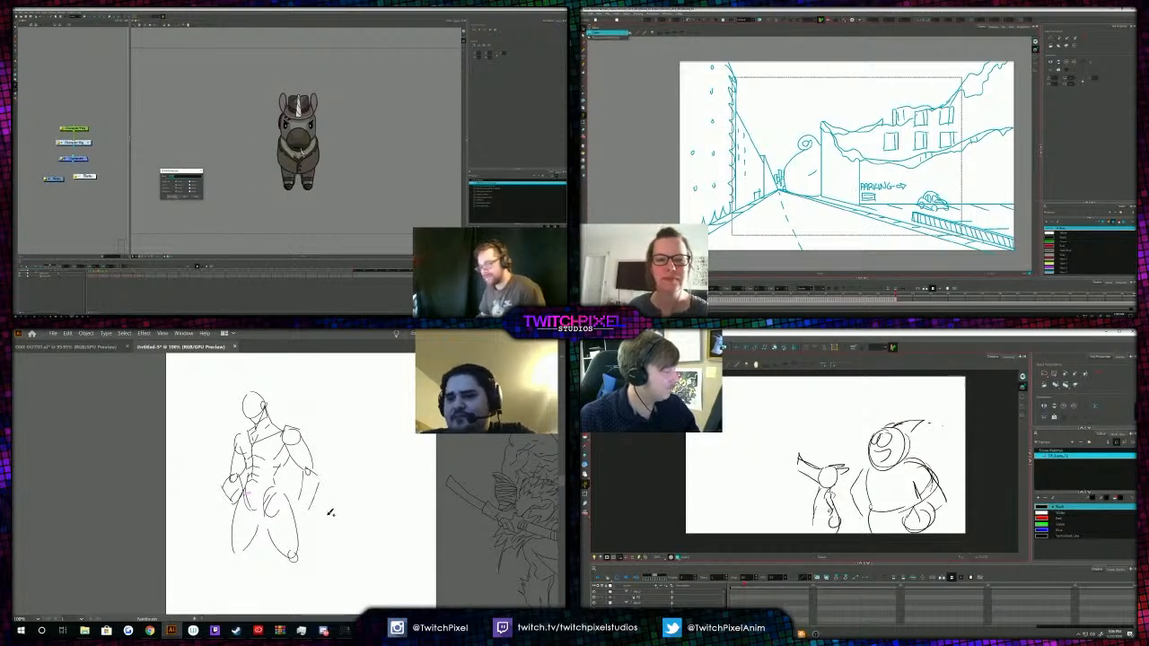
{"action": "left_click_drag", "start_coordinate": [182, 171], "coordinate": [185, 163]}
{"action": "key", "text": "alt+b"}
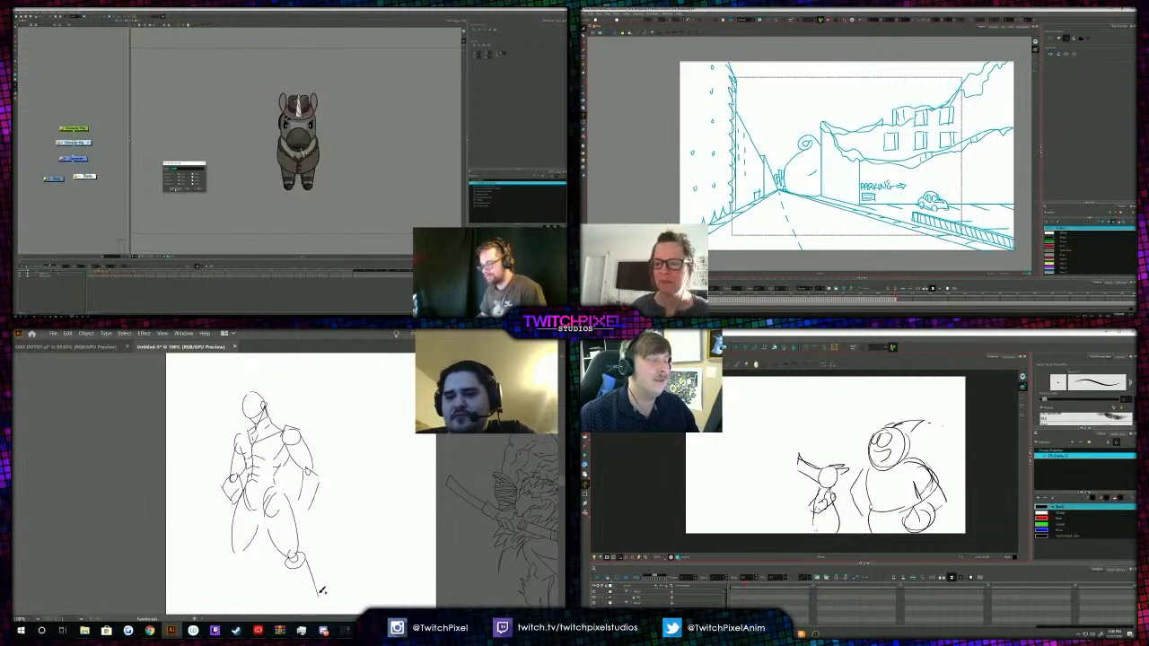
Create the new drawing layer in the donkey scene, and try a lower-leg stroke on the standing figure and undo it.
{"action": "key", "text": "ctrl+z"}
{"action": "left_click_drag", "start_coordinate": [956, 167], "coordinate": [869, 273]}
{"action": "left_click_drag", "start_coordinate": [301, 564], "coordinate": [322, 589]}
{"action": "key", "text": "alt+slash"}
{"action": "left_click", "coordinate": [176, 189]}
{"action": "key", "text": "ctrl+z"}
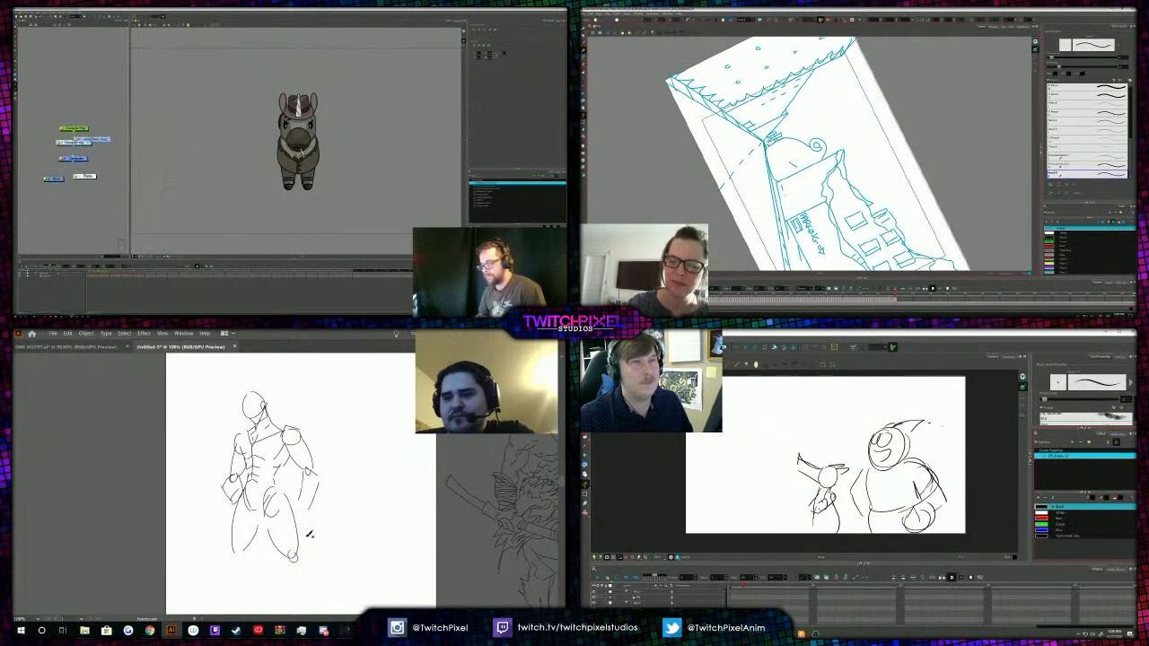
Stretch the standing figure's front thigh downward, move the new drawing node clear of the donkey rig's nodes.
{"action": "key", "text": "z"}
{"action": "left_click", "coordinate": [299, 528], "text": "alt"}
{"action": "mouse_move", "coordinate": [92, 140]}
{"action": "left_mouse_down"}
{"action": "mouse_move", "coordinate": [65, 118]}
{"action": "mouse_move", "coordinate": [100, 117]}
{"action": "mouse_move", "coordinate": [80, 111]}
{"action": "mouse_move", "coordinate": [34, 142]}
{"action": "left_mouse_up"}
{"action": "key", "text": "v"}
{"action": "left_click", "coordinate": [280, 505]}
{"action": "left_click_drag", "start_coordinate": [816, 517], "coordinate": [814, 533]}
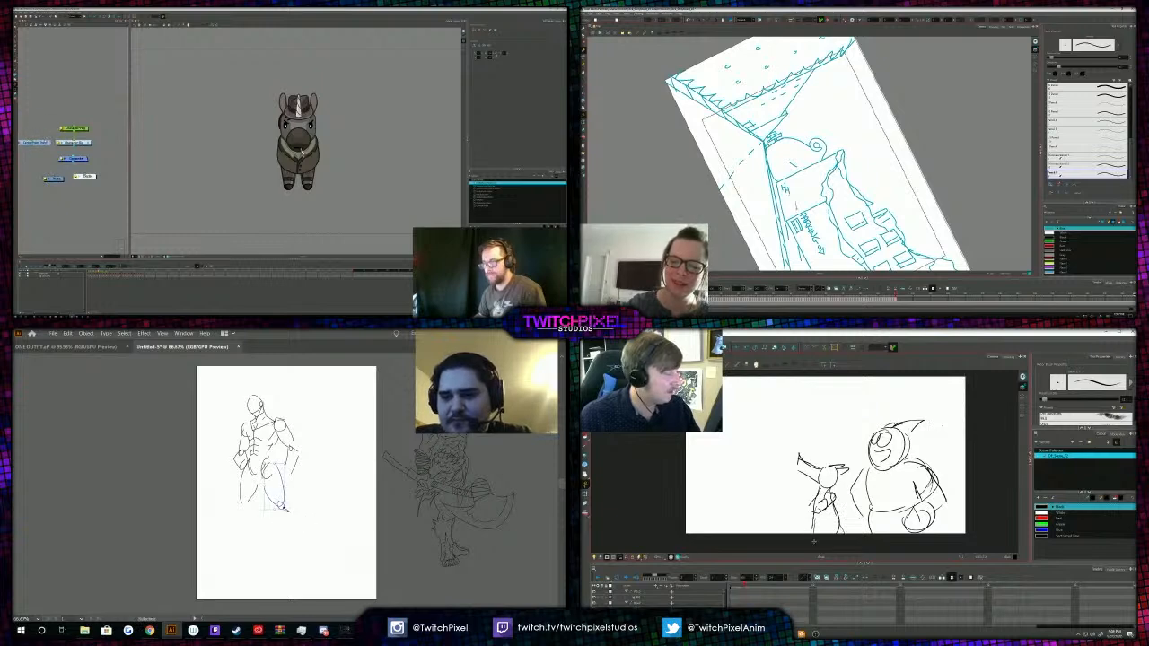
{"action": "left_click_drag", "start_coordinate": [286, 510], "coordinate": [288, 523]}
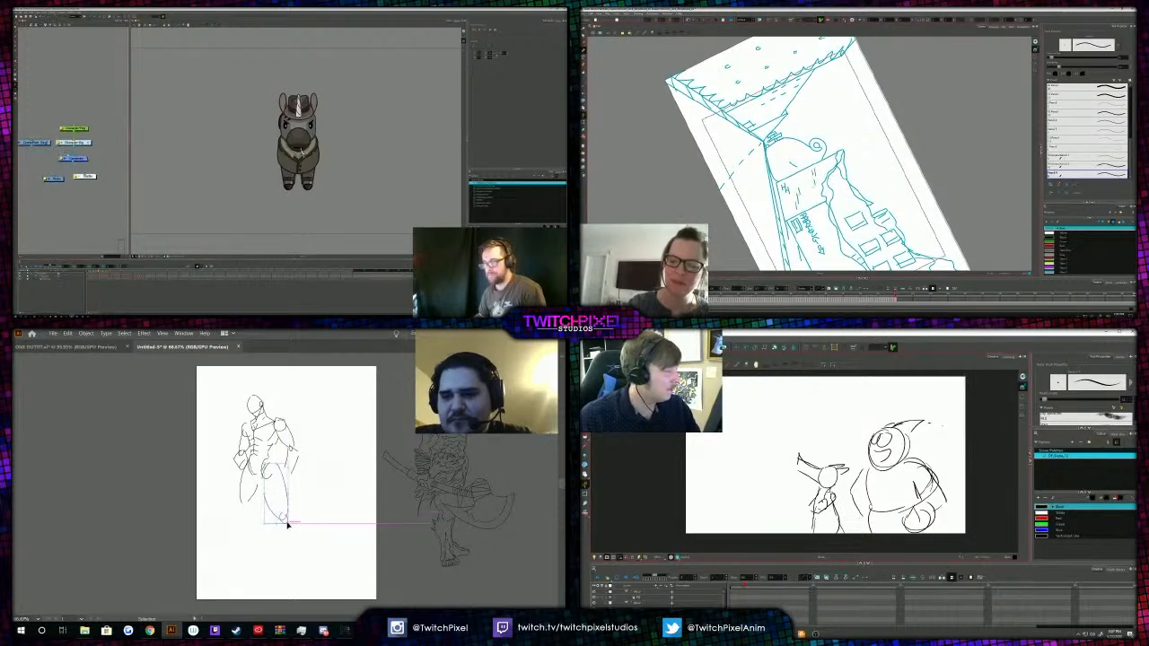
Reset the street canvas rotation, and shift the donkey rig and its display node sideways to make room for the new drawing node.
{"action": "key", "text": "shift+x"}
{"action": "left_click", "coordinate": [302, 519]}
{"action": "left_click_drag", "start_coordinate": [21, 120], "coordinate": [94, 142]}
{"action": "left_click_drag", "start_coordinate": [756, 490], "coordinate": [800, 498]}
{"action": "left_click", "coordinate": [98, 116]}
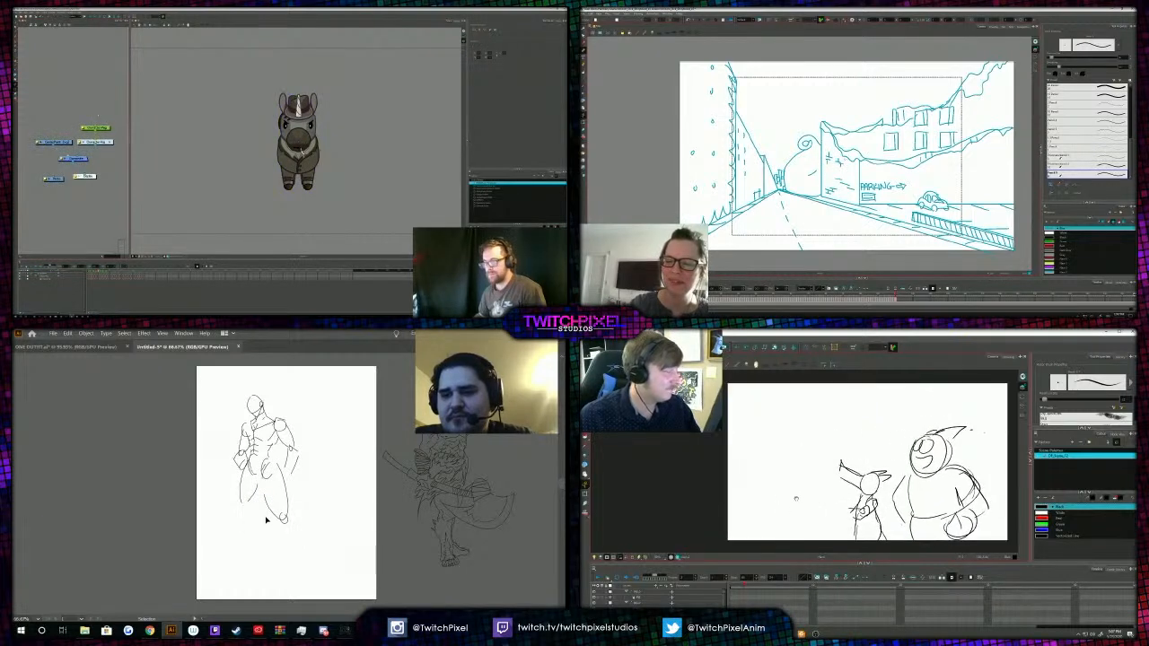
Stretch the standing figure's other thigh downward to match the first, and select the new drawing node in the donkey scene.
{"action": "scroll", "coordinate": [779, 518], "scroll_direction": "down", "scroll_amount": 1}
{"action": "left_click", "coordinate": [258, 501]}
{"action": "left_click", "coordinate": [54, 142]}
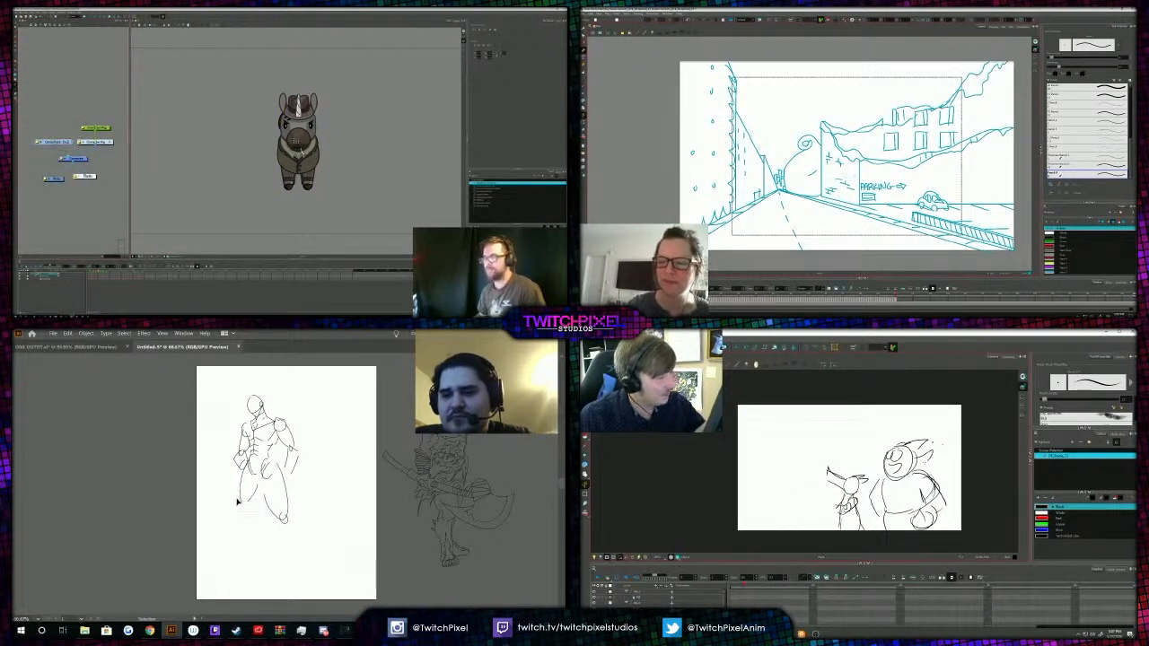
{"action": "left_click_drag", "start_coordinate": [249, 505], "coordinate": [250, 524]}
{"action": "left_click", "coordinate": [300, 541]}
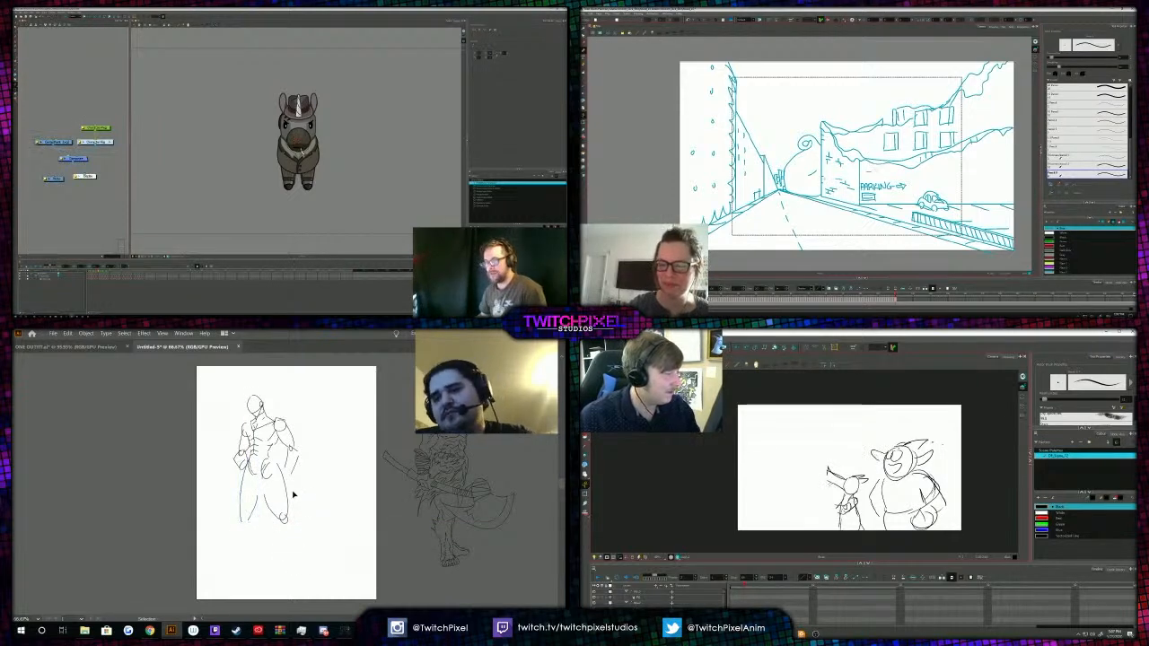
Select the whole standing figure and move it up and to the right on the artboard.
{"action": "key", "text": "ctrl+equal"}
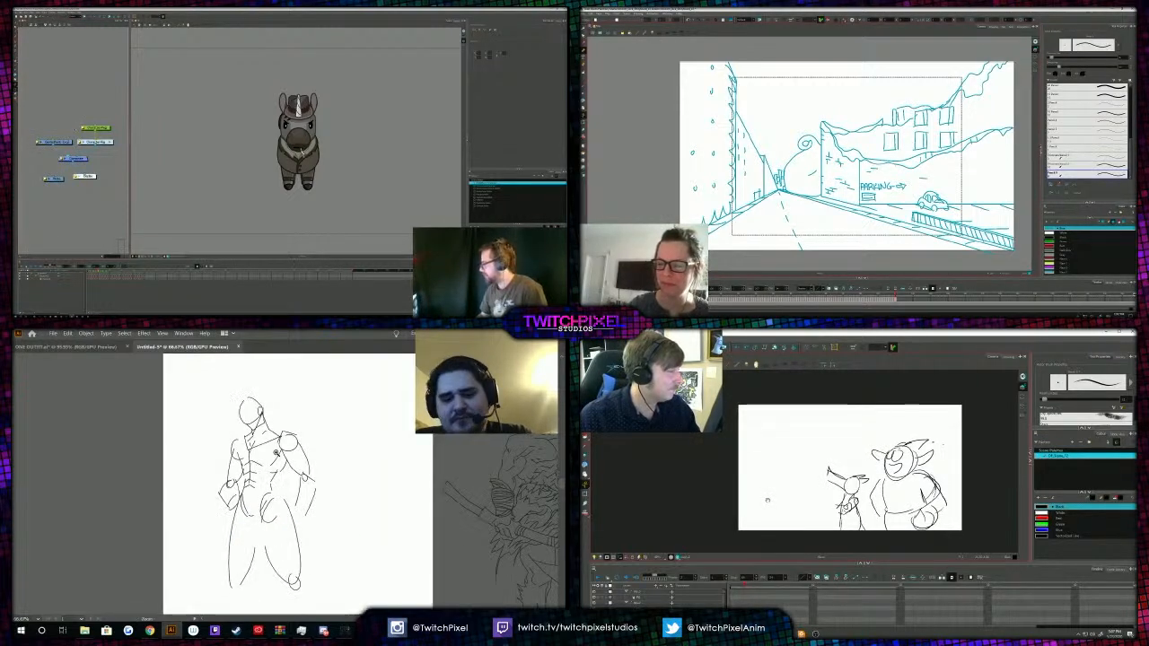
{"action": "key", "text": "ctrl+a"}
{"action": "left_click", "coordinate": [315, 503]}
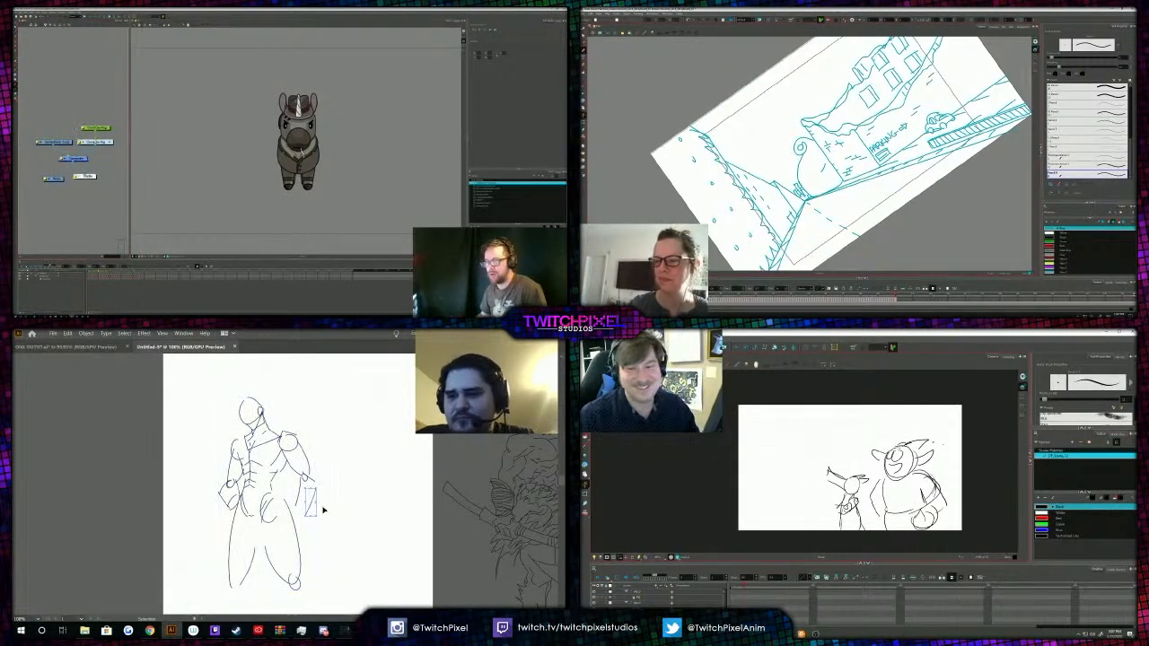
{"action": "key", "text": "ctrl+a"}
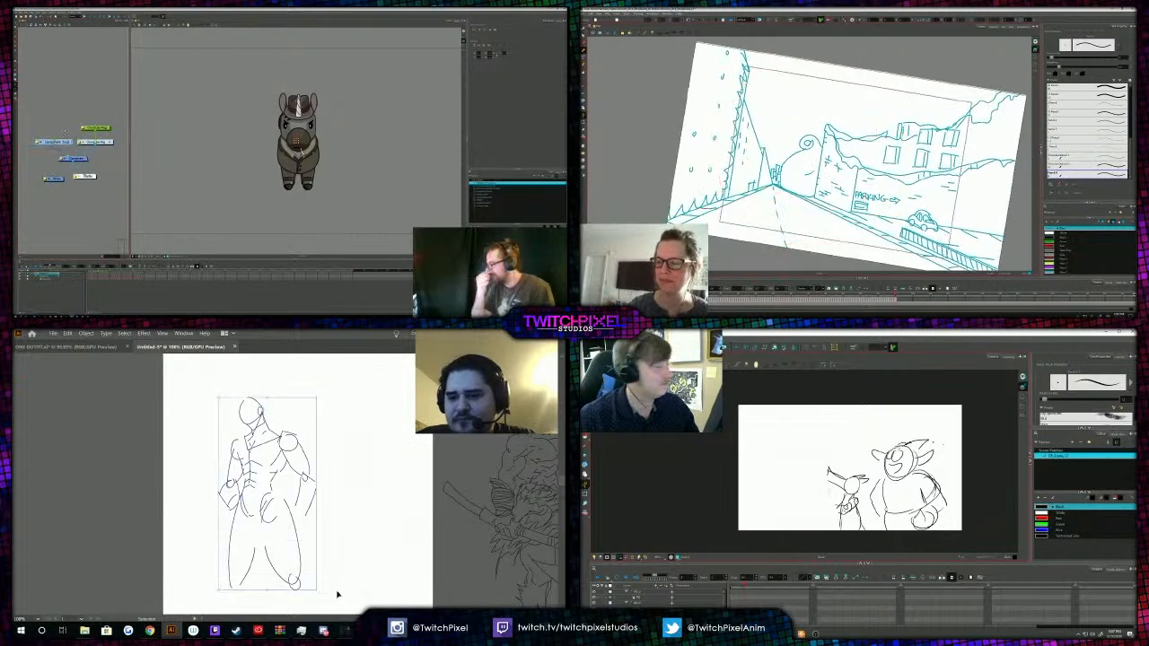
{"action": "left_click_drag", "start_coordinate": [301, 575], "coordinate": [355, 549]}
{"action": "left_click", "coordinate": [377, 483]}
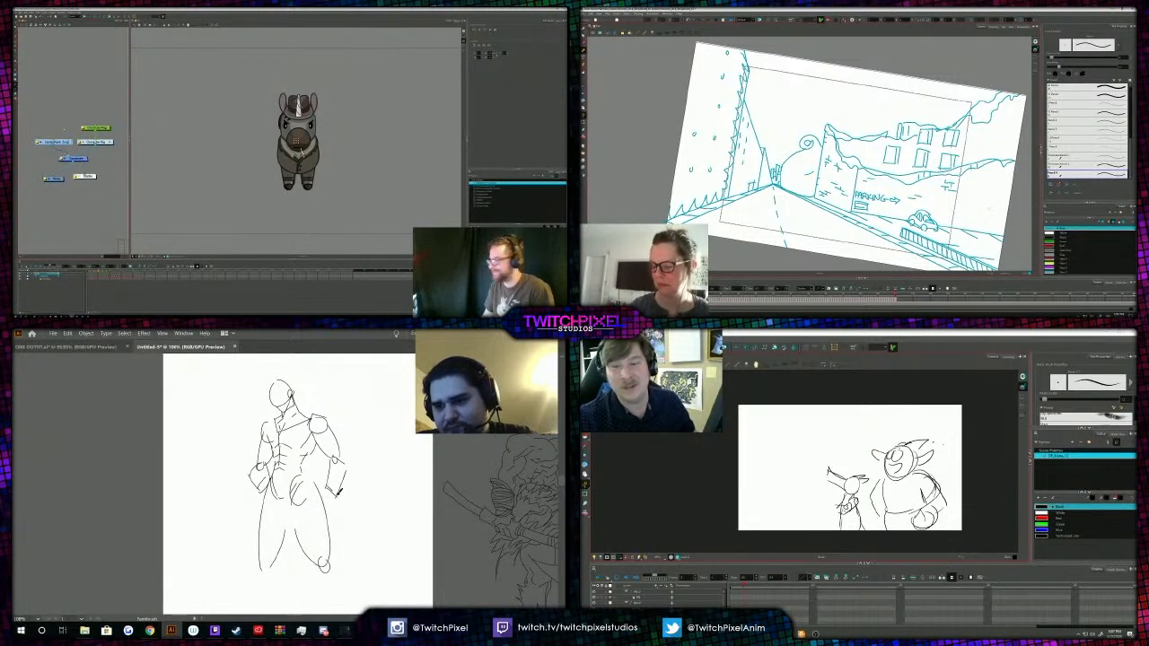
Reshape the standing figure's inner thigh line by moving its upper end up to the groin with direct selection.
{"action": "key", "text": "shift+x"}
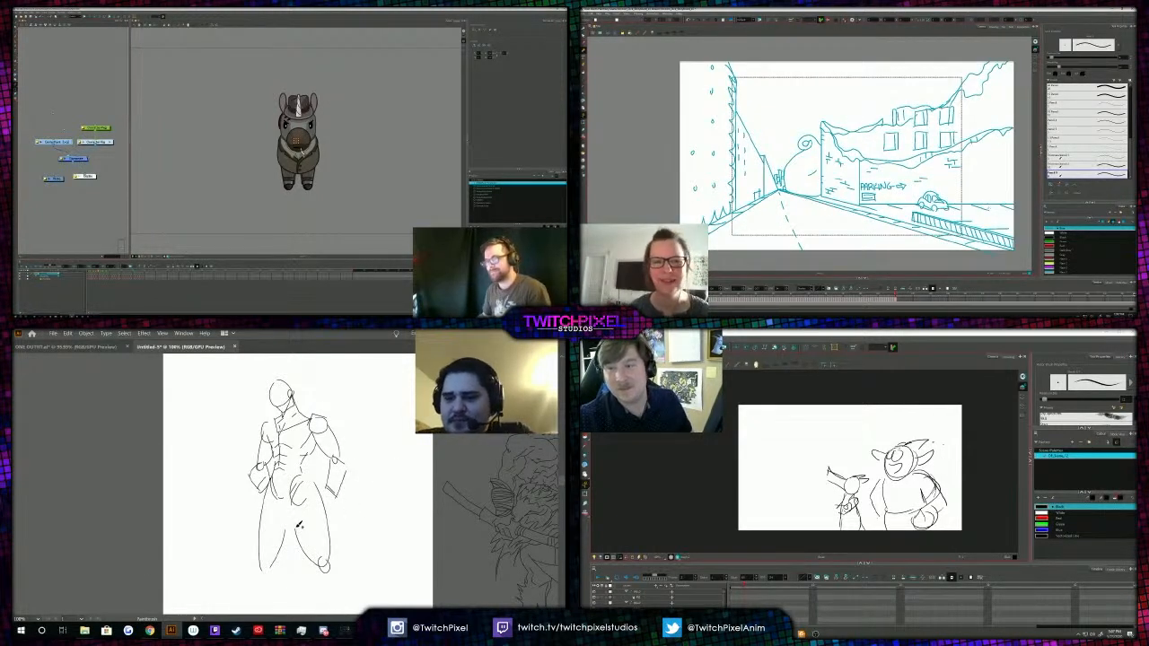
{"action": "key", "text": "a"}
{"action": "left_click_drag", "start_coordinate": [298, 529], "coordinate": [290, 500]}
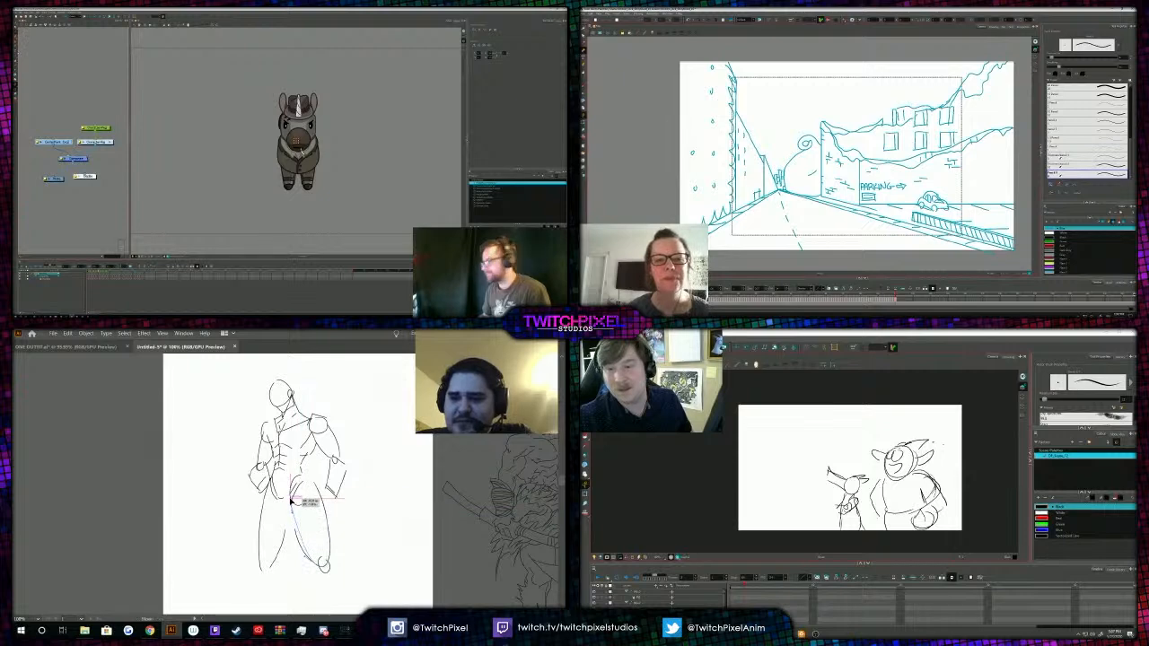
{"action": "left_click", "coordinate": [584, 28]}
{"action": "key", "text": "alt+b"}
{"action": "left_click", "coordinate": [596, 28]}
{"action": "left_click", "coordinate": [330, 515]}
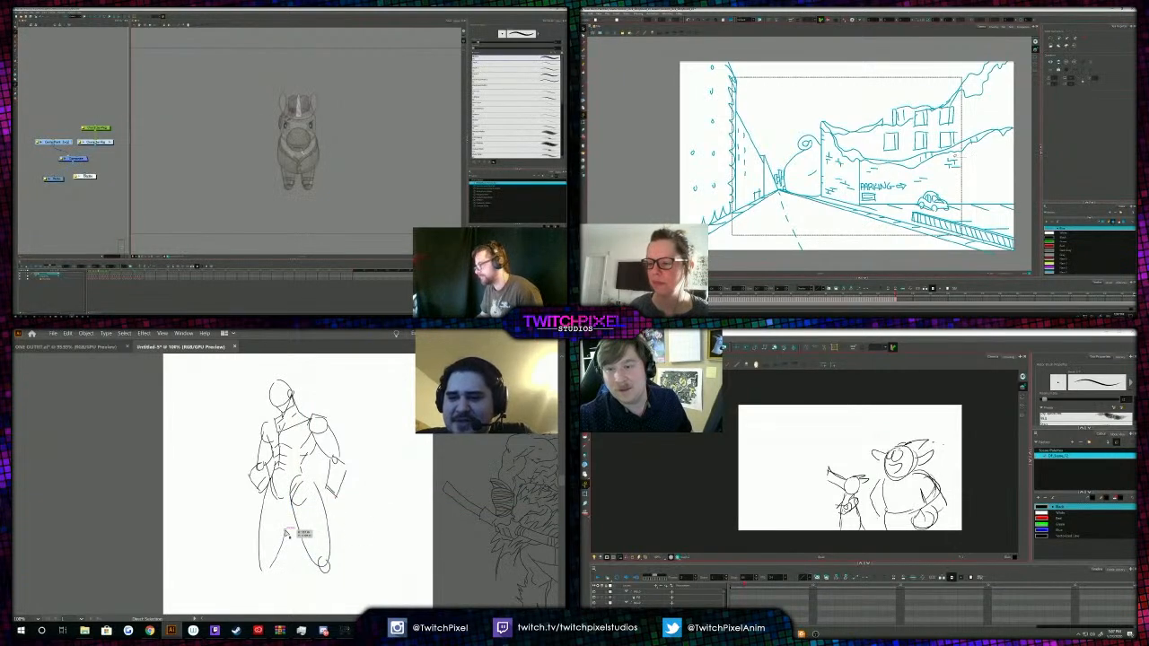
Duplicate the brick mark on the street's parking wall, and place the copy lower on the wall beyond the car.
{"action": "left_click_drag", "start_coordinate": [976, 176], "coordinate": [976, 173]}
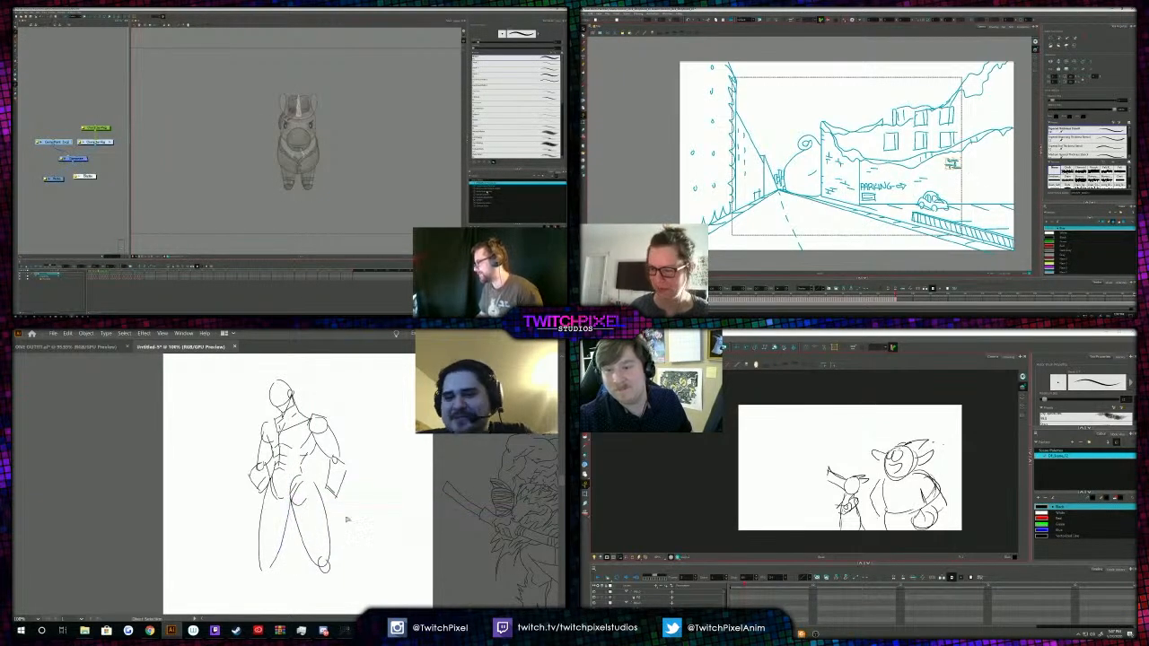
{"action": "left_click", "coordinate": [999, 185]}
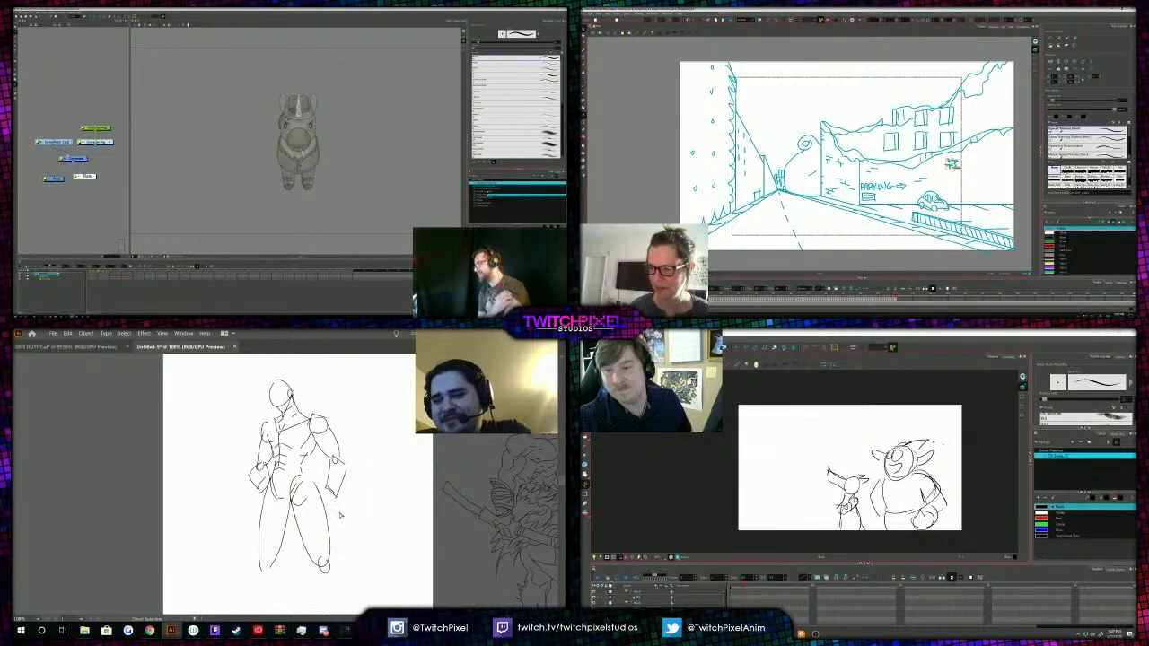
{"action": "left_click_drag", "start_coordinate": [999, 188], "coordinate": [998, 186]}
{"action": "left_click", "coordinate": [1001, 168]}
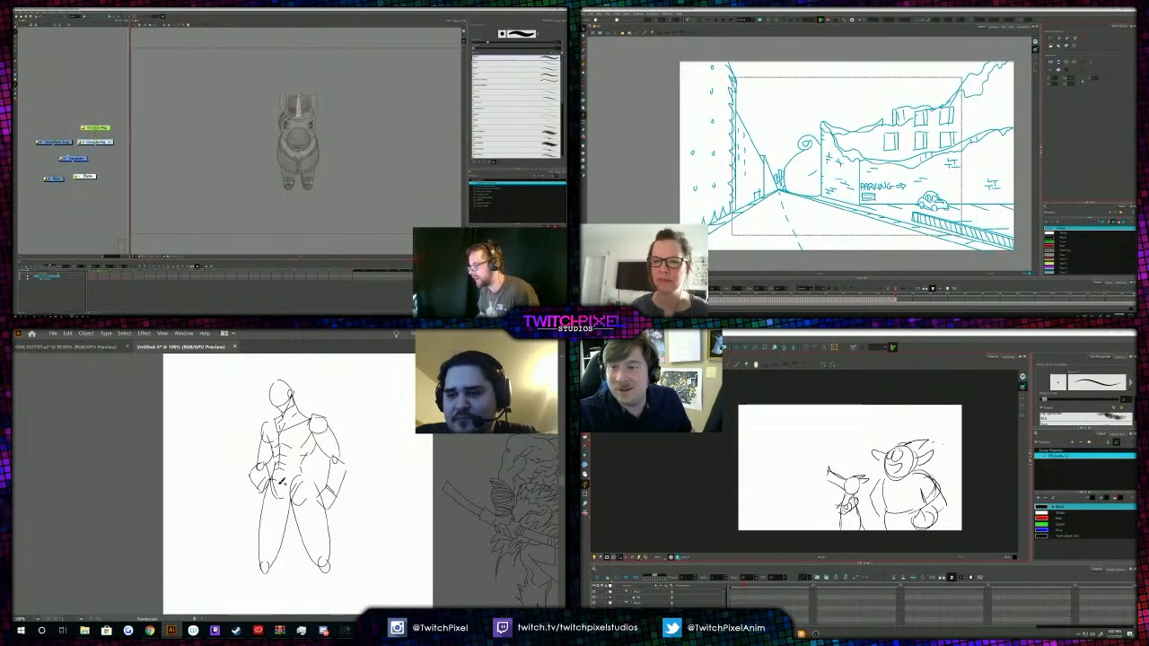
{"action": "key", "text": "shift+t"}
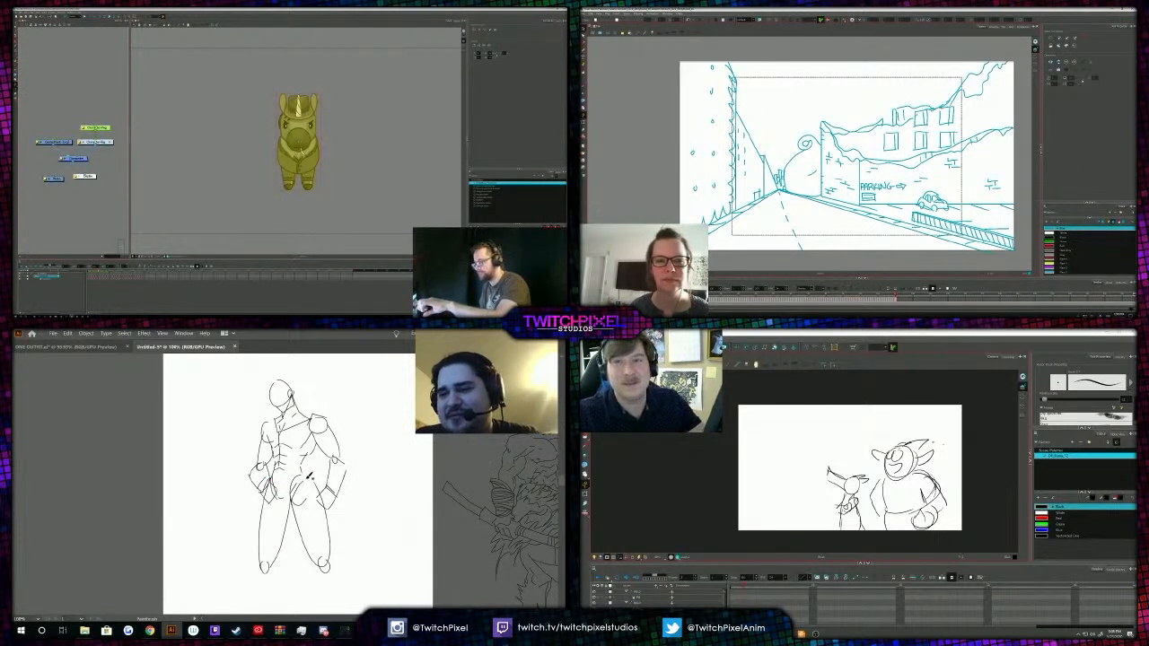
{"action": "key", "text": "alt+b"}
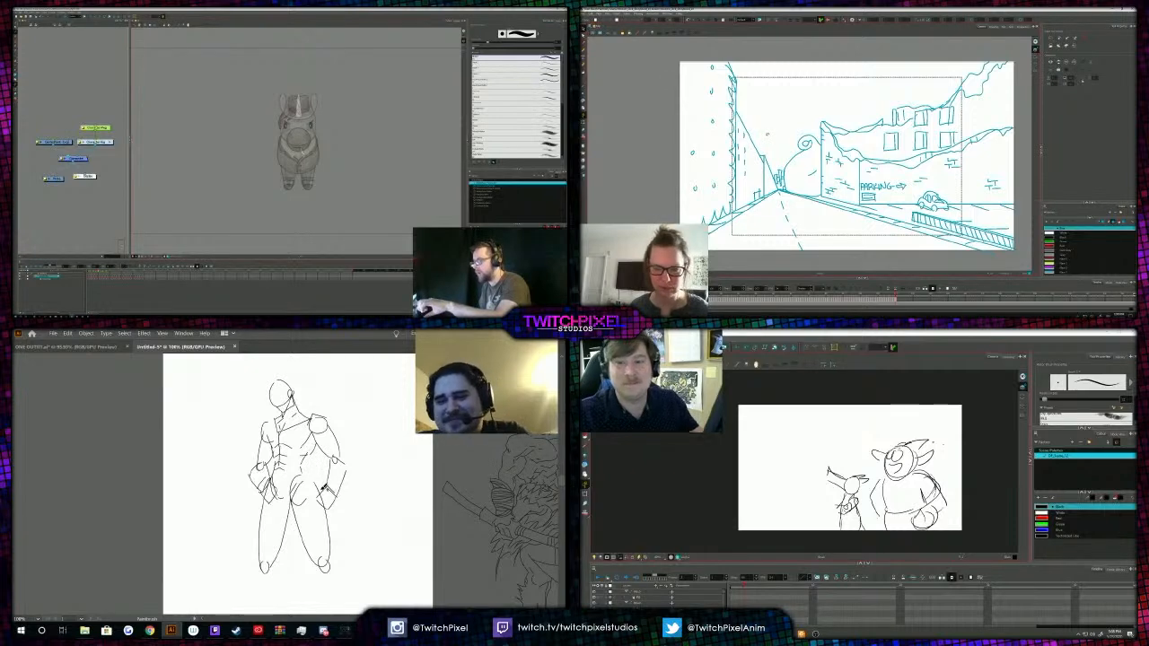
{"action": "left_click_drag", "start_coordinate": [788, 491], "coordinate": [797, 490]}
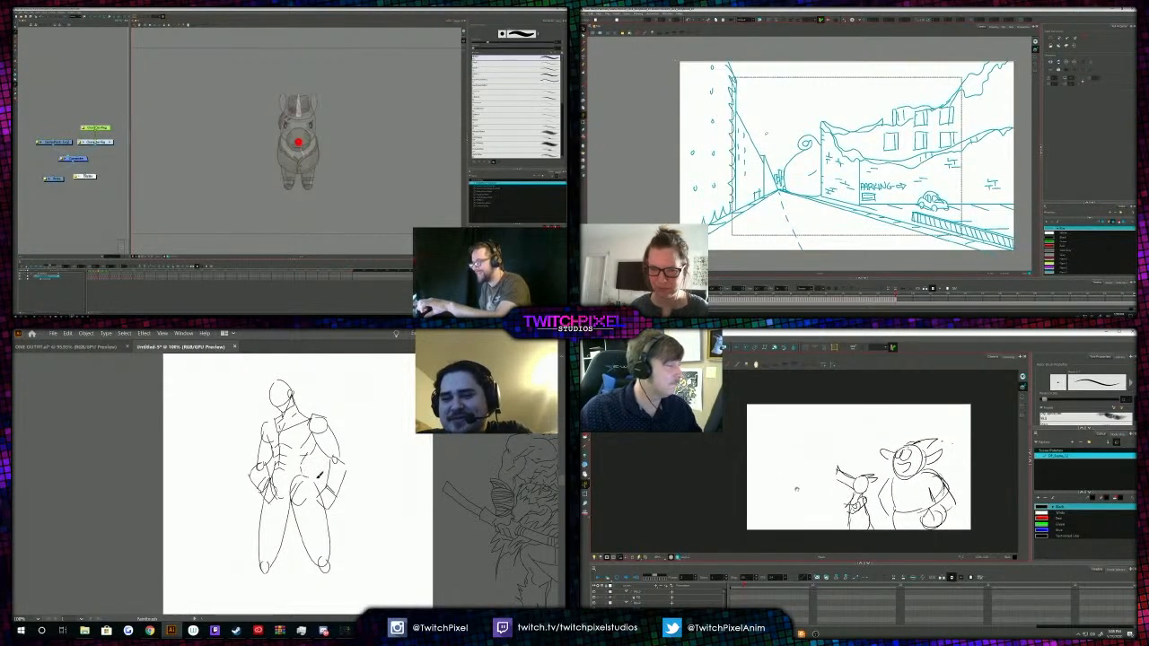
{"action": "scroll", "coordinate": [796, 490], "scroll_direction": "up", "scroll_amount": 1}
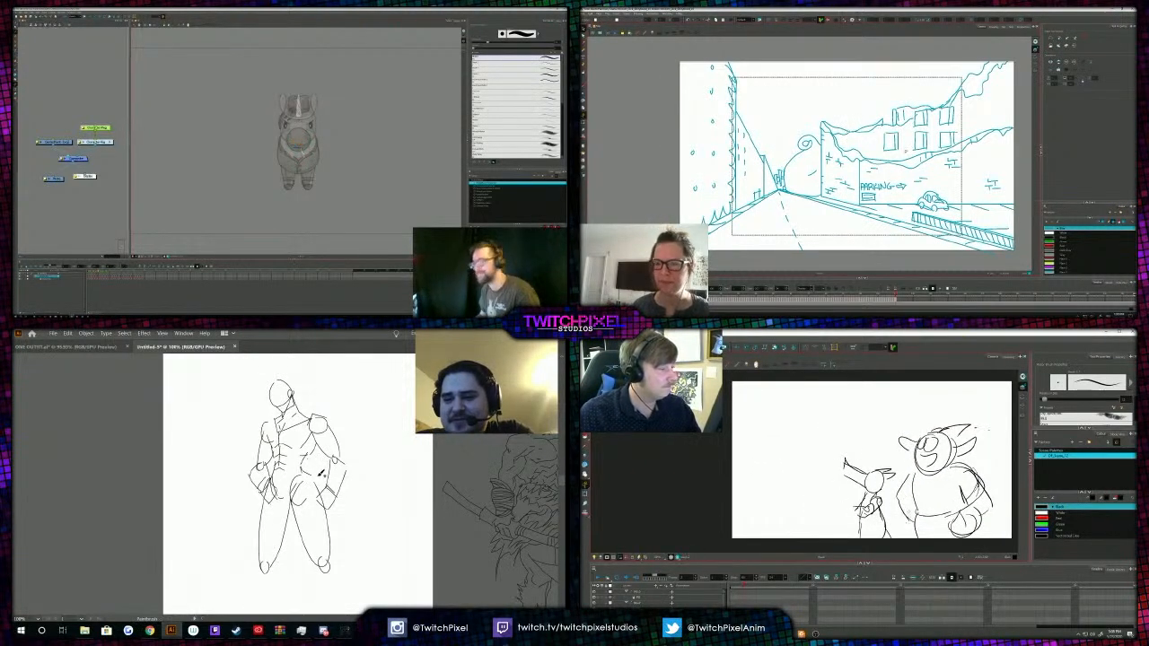
{"action": "key", "text": "Delete"}
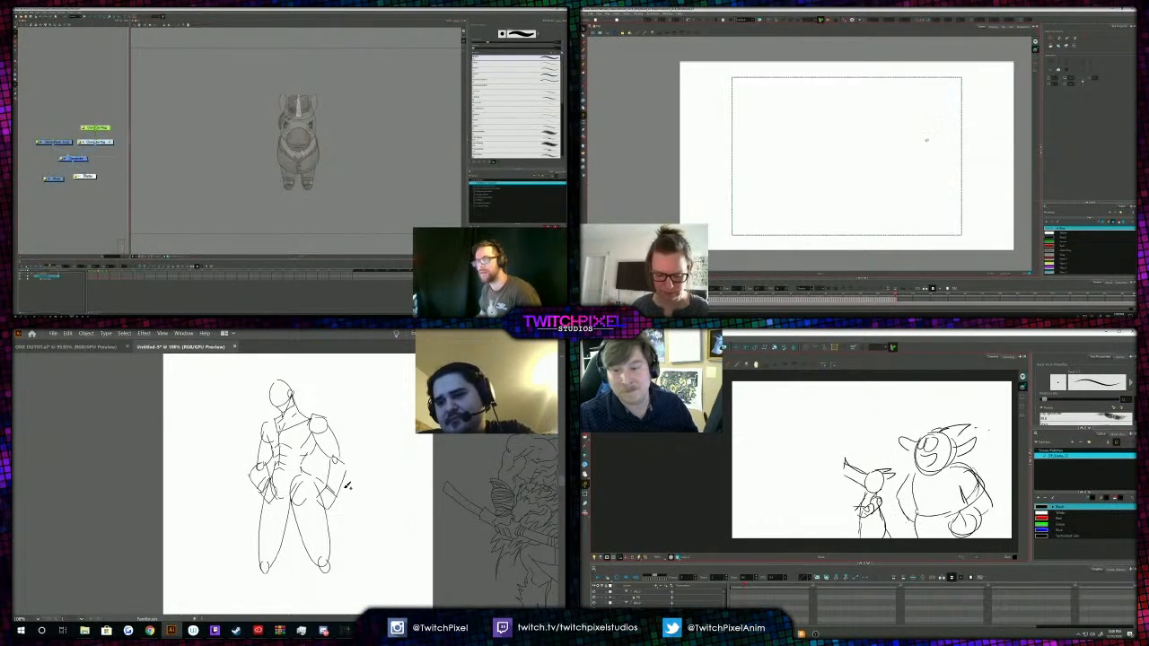
{"action": "key", "text": "ctrl+z"}
Select all of the street artwork and enlarge it beyond the camera frame.
{"action": "scroll", "coordinate": [916, 149], "scroll_direction": "down", "scroll_amount": 2}
{"action": "left_click_drag", "start_coordinate": [916, 149], "coordinate": [886, 167]}
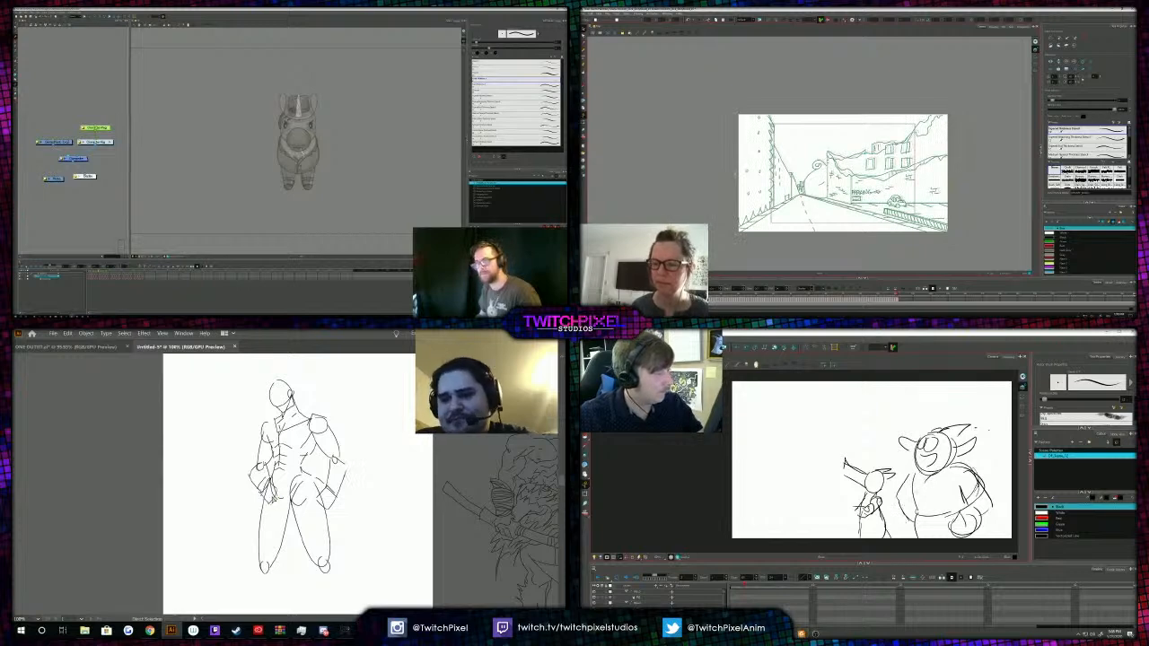
{"action": "key", "text": "alt+s"}
{"action": "key", "text": "ctrl+a"}
{"action": "key", "text": "f"}
{"action": "key", "text": "f"}
{"action": "key", "text": "f"}
{"action": "key", "text": "f"}
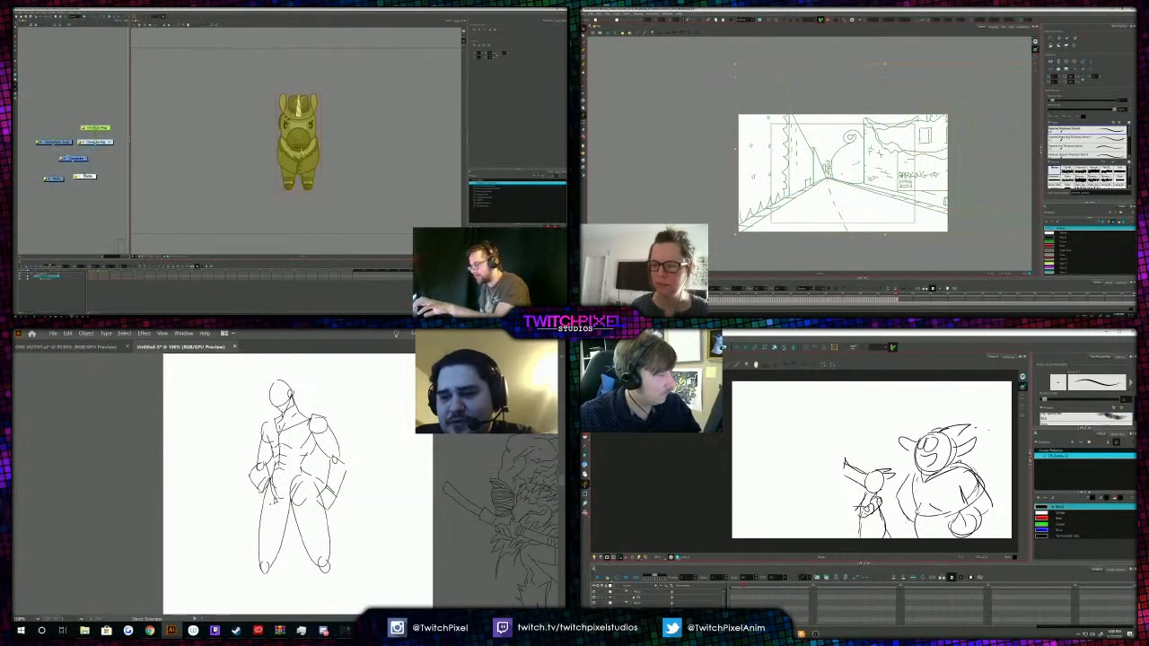
{"action": "key", "text": "f"}
{"action": "key", "text": "f"}
Shift the enlarged street artwork so the parking wall and car fill the camera frame, and deselect it.
{"action": "left_click_drag", "start_coordinate": [819, 485], "coordinate": [836, 482]}
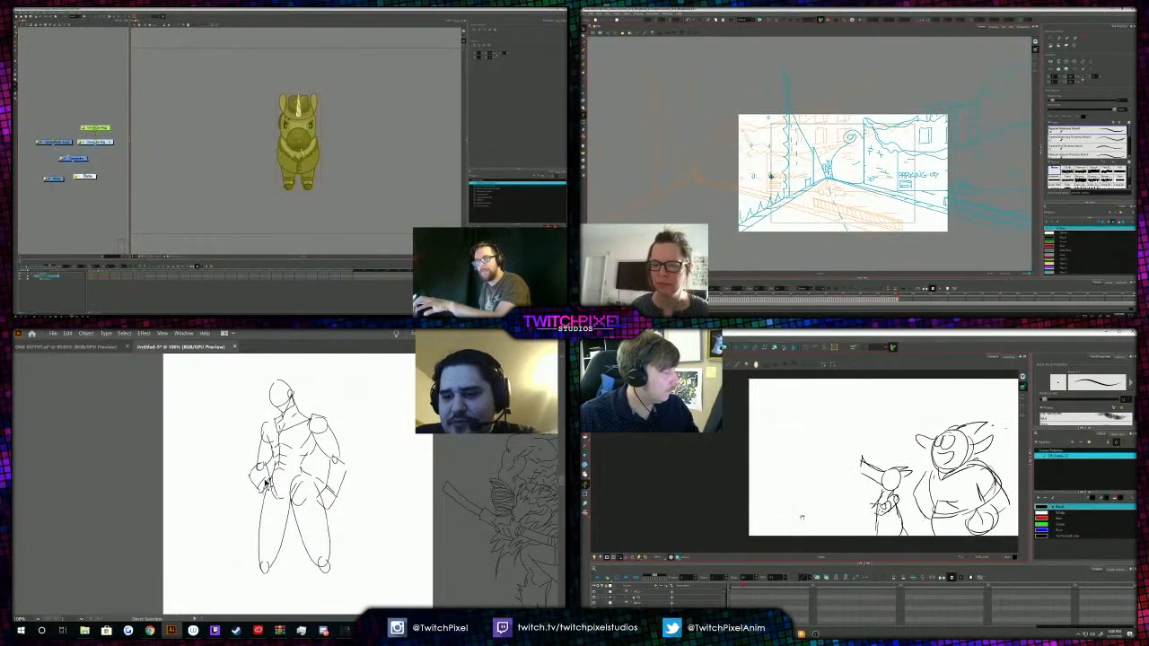
{"action": "key", "text": "alt+b"}
{"action": "scroll", "coordinate": [786, 499], "scroll_direction": "down", "scroll_amount": 2}
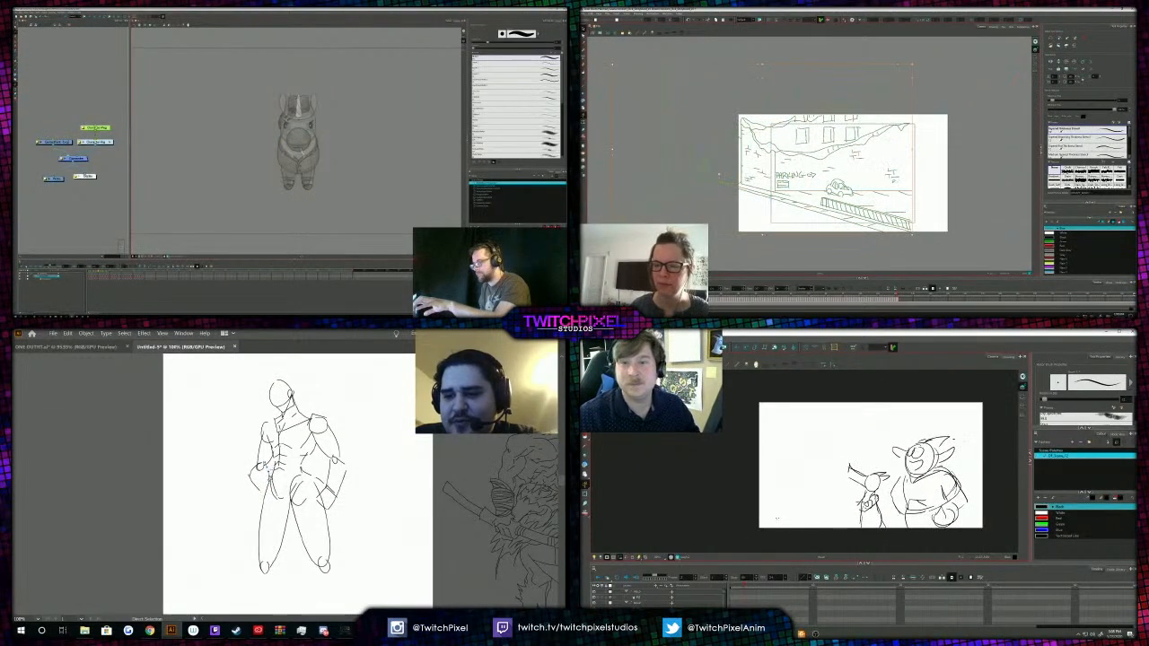
{"action": "scroll", "coordinate": [871, 196], "scroll_direction": "up", "scroll_amount": 5}
{"action": "left_click_drag", "start_coordinate": [860, 160], "coordinate": [855, 178]}
{"action": "key", "text": "alt+s"}
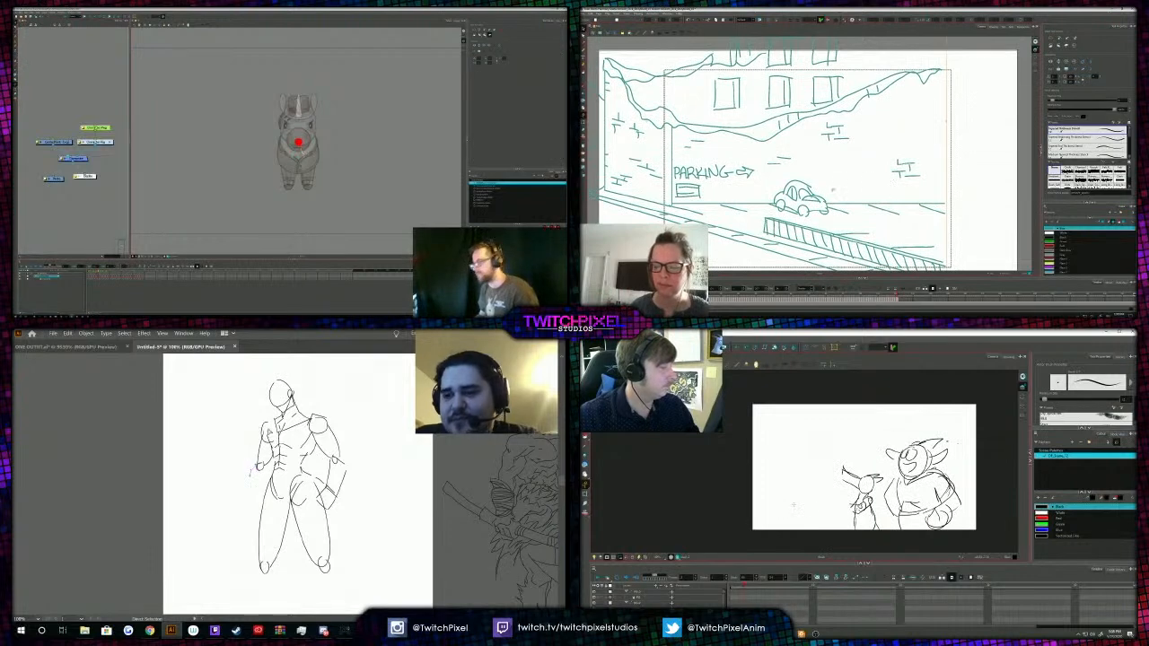
{"action": "left_click", "coordinate": [833, 190]}
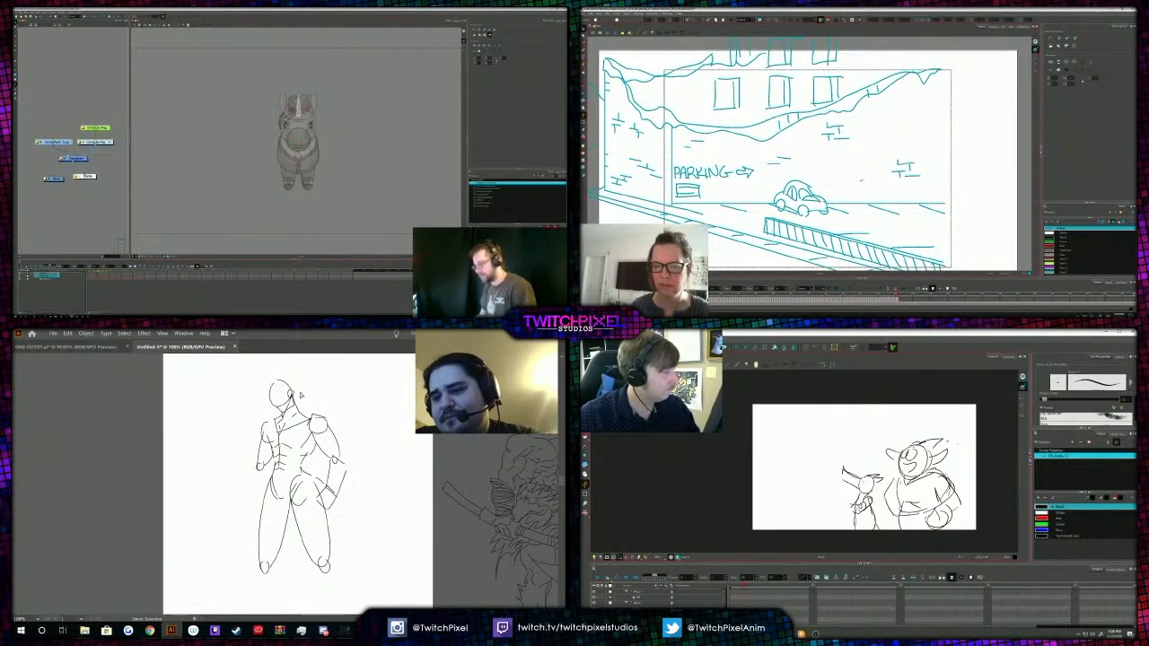
Undo the last enlargement and shift of the street artwork.
{"action": "key", "text": "alt+b"}
{"action": "key", "text": "ctrl+z"}
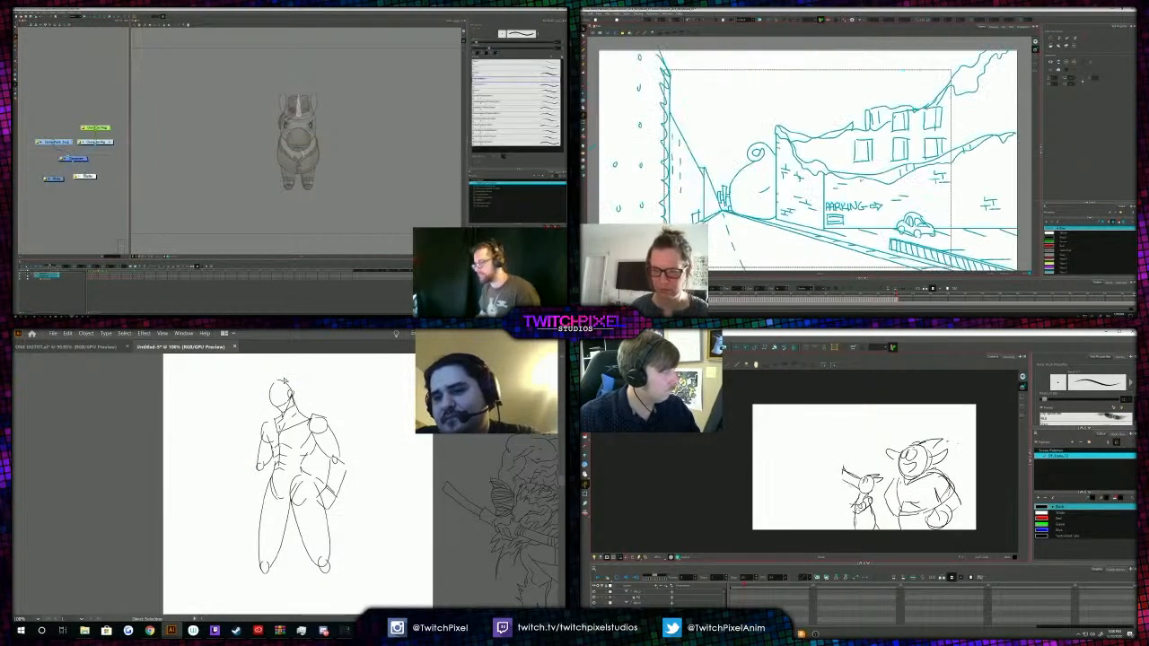
{"action": "key", "text": "shift+t"}
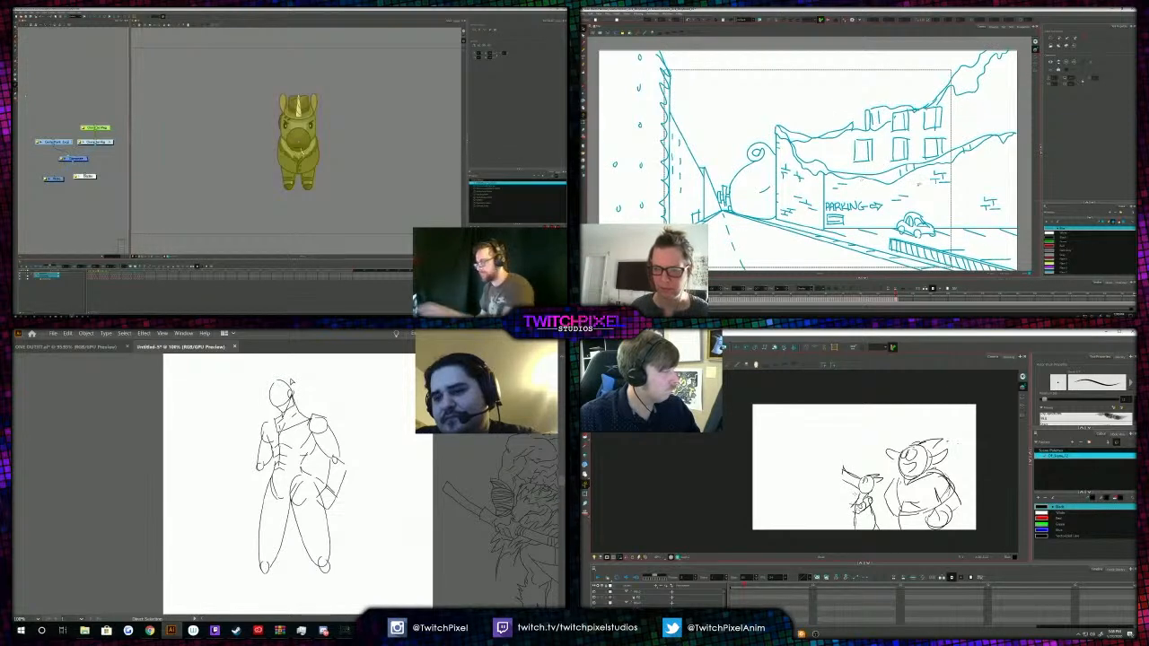
{"action": "key", "text": "period"}
Select all the street artwork, enlarge it and reposition it around the camera frame, and bring up the castle drawing in the storyboard scene.
{"action": "key", "text": "ctrl+a"}
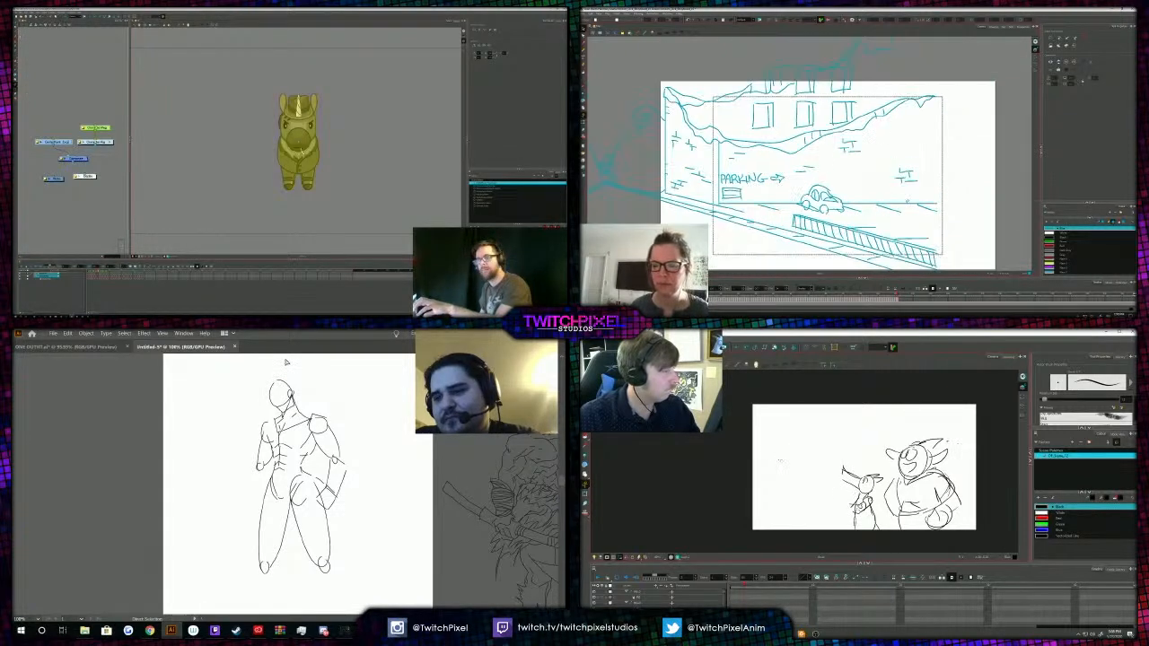
{"action": "key", "text": "alt+b"}
{"action": "key", "text": "1"}
{"action": "left_click", "coordinate": [738, 585]}
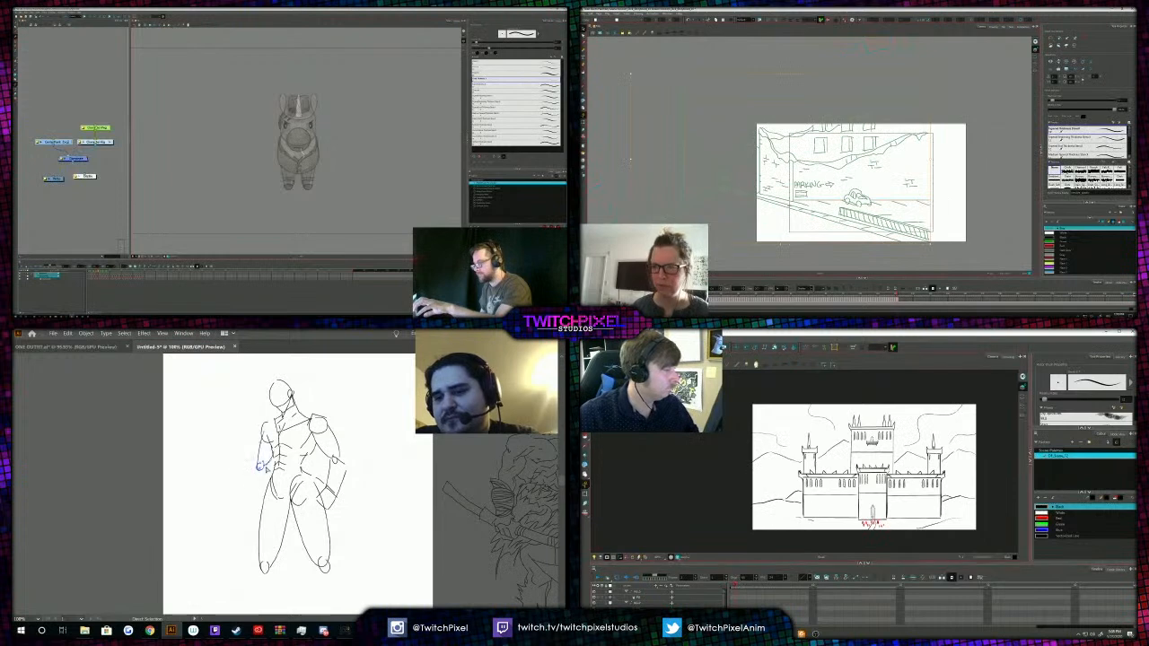
{"action": "left_click_drag", "start_coordinate": [811, 512], "coordinate": [804, 510]}
{"action": "left_click_drag", "start_coordinate": [931, 73], "coordinate": [970, 45]}
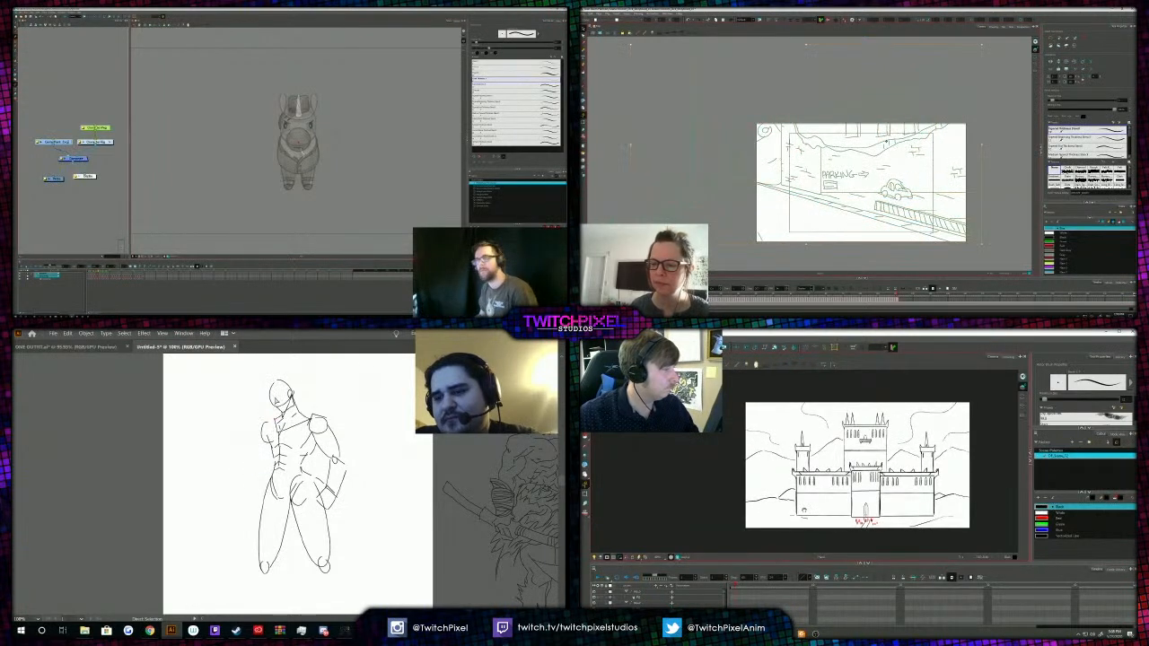
{"action": "key", "text": "alt+s"}
{"action": "left_click_drag", "start_coordinate": [838, 141], "coordinate": [844, 146]}
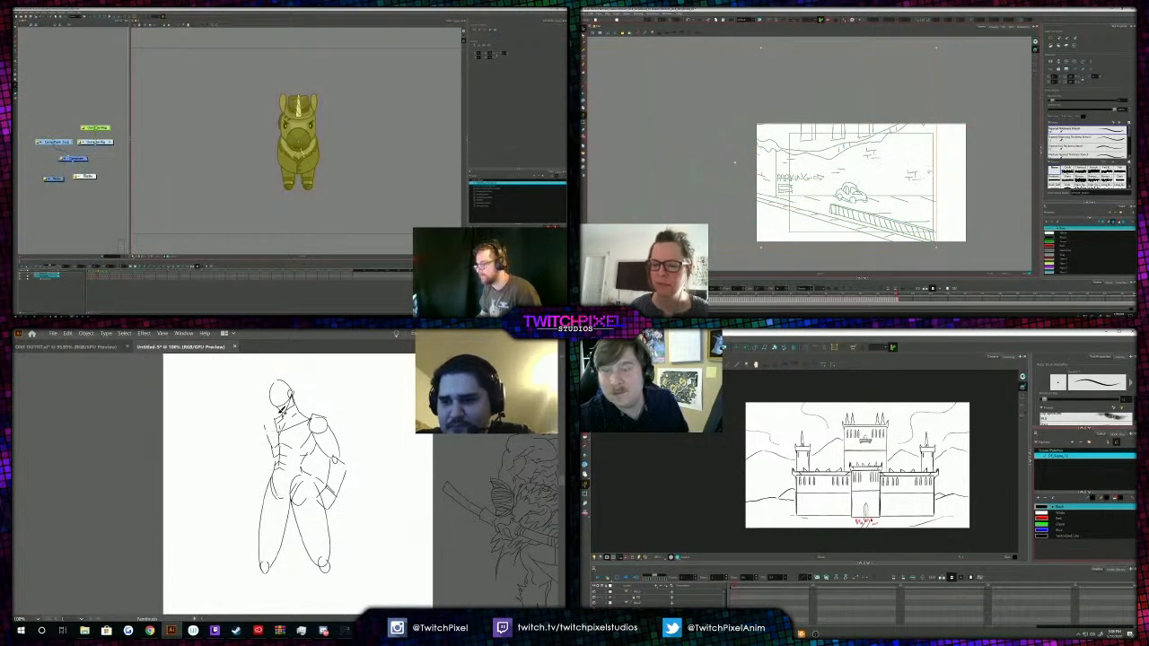
Extend the street's ground line and its slanted dashes past the camera frame's edge using copied strokes.
{"action": "scroll", "coordinate": [949, 186], "scroll_direction": "up", "scroll_amount": 2}
{"action": "mouse_move", "coordinate": [949, 187]}
{"action": "left_mouse_down"}
{"action": "mouse_move", "coordinate": [944, 150]}
{"action": "mouse_move", "coordinate": [963, 163]}
{"action": "left_mouse_up"}
{"action": "left_click", "coordinate": [944, 150]}
{"action": "left_click", "coordinate": [905, 164]}
{"action": "left_click", "coordinate": [944, 177]}
{"action": "left_click", "coordinate": [902, 170]}
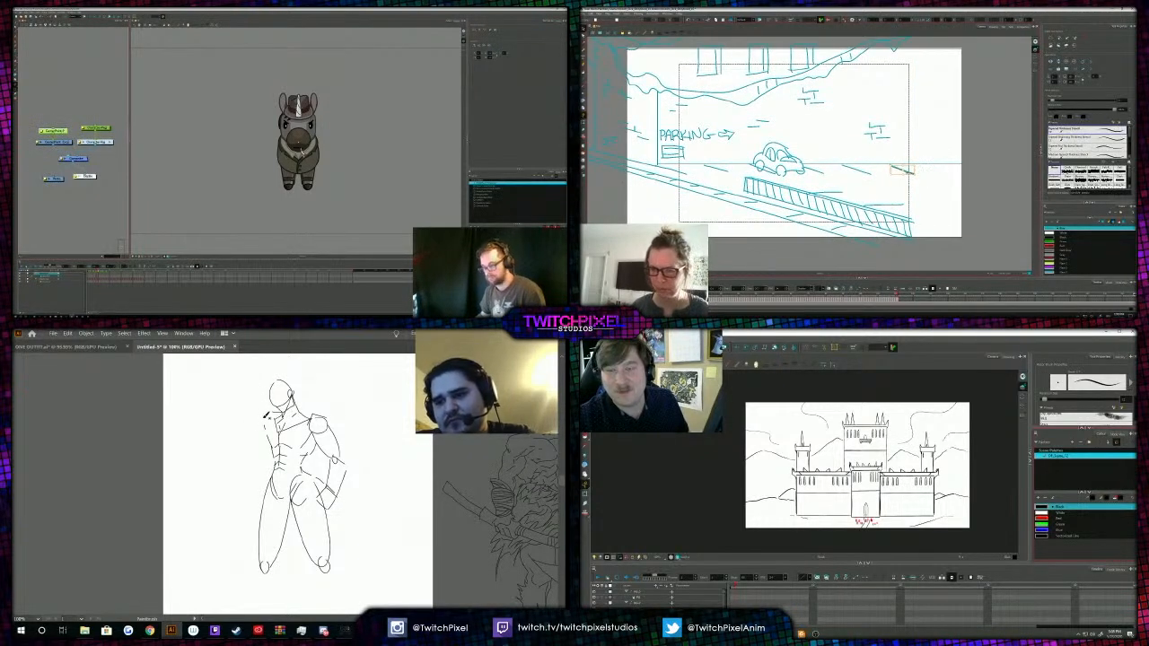
{"action": "left_click", "coordinate": [948, 171]}
{"action": "key", "text": "ctrl+z"}
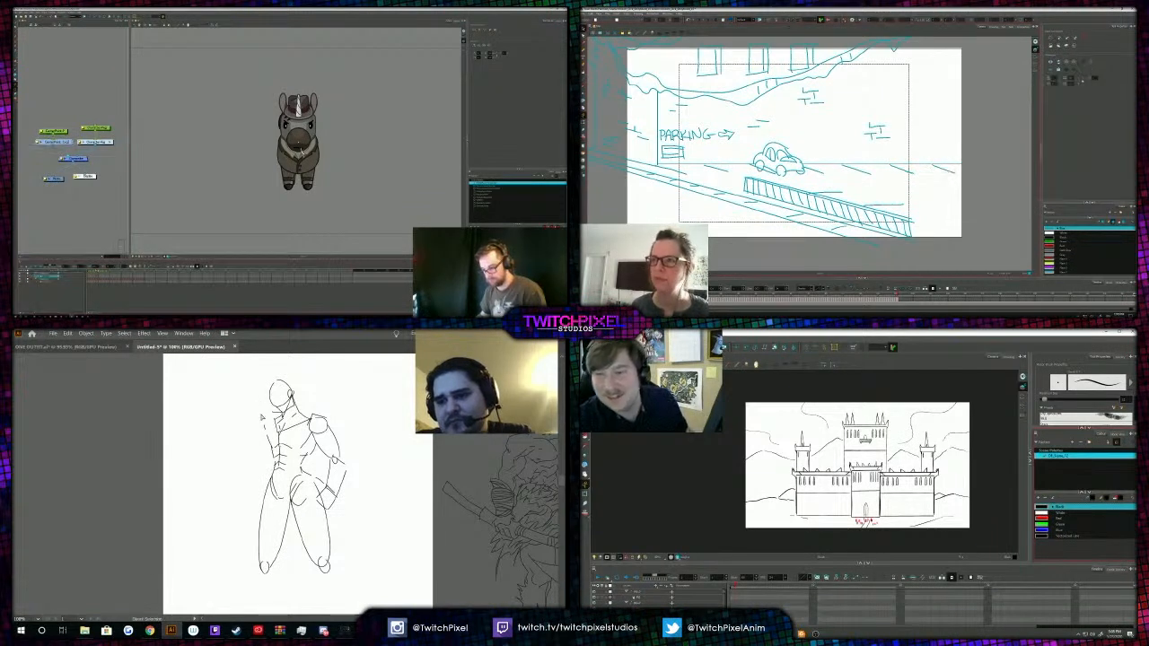
Try a raised arm on the standing figure, sketching strokes from the shoulder outward and back towards the head.
{"action": "left_click_drag", "start_coordinate": [273, 409], "coordinate": [240, 413]}
{"action": "scroll", "coordinate": [888, 202], "scroll_direction": "down", "scroll_amount": 2}
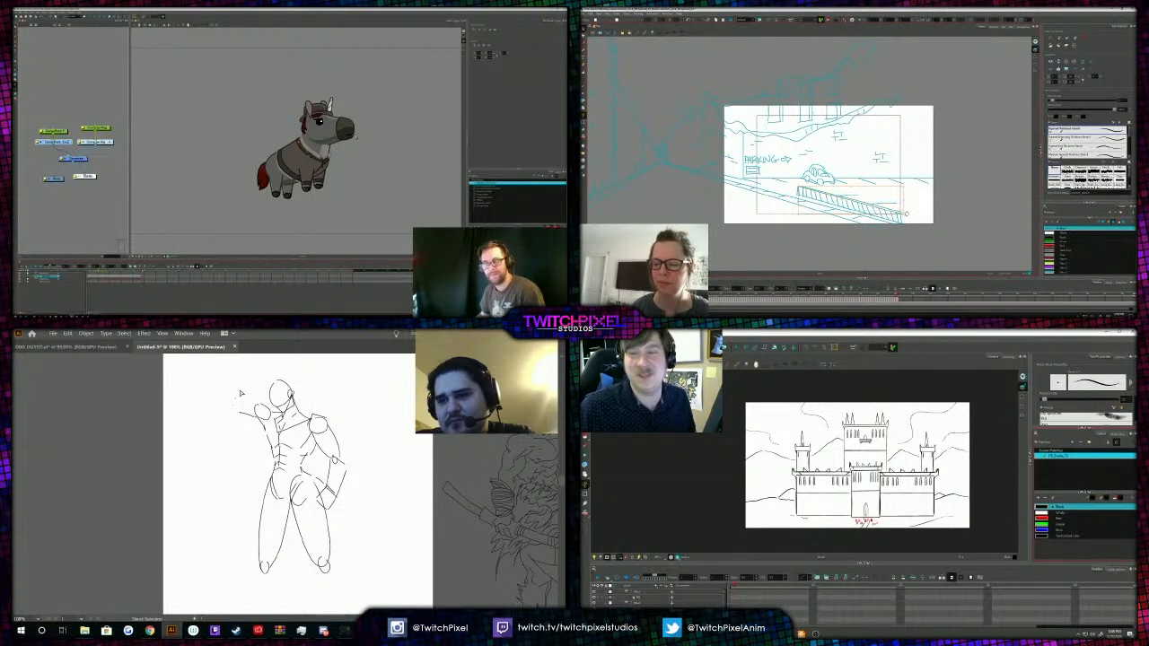
{"action": "scroll", "coordinate": [907, 202], "scroll_direction": "up", "scroll_amount": 3}
{"action": "left_click_drag", "start_coordinate": [232, 403], "coordinate": [262, 385]}
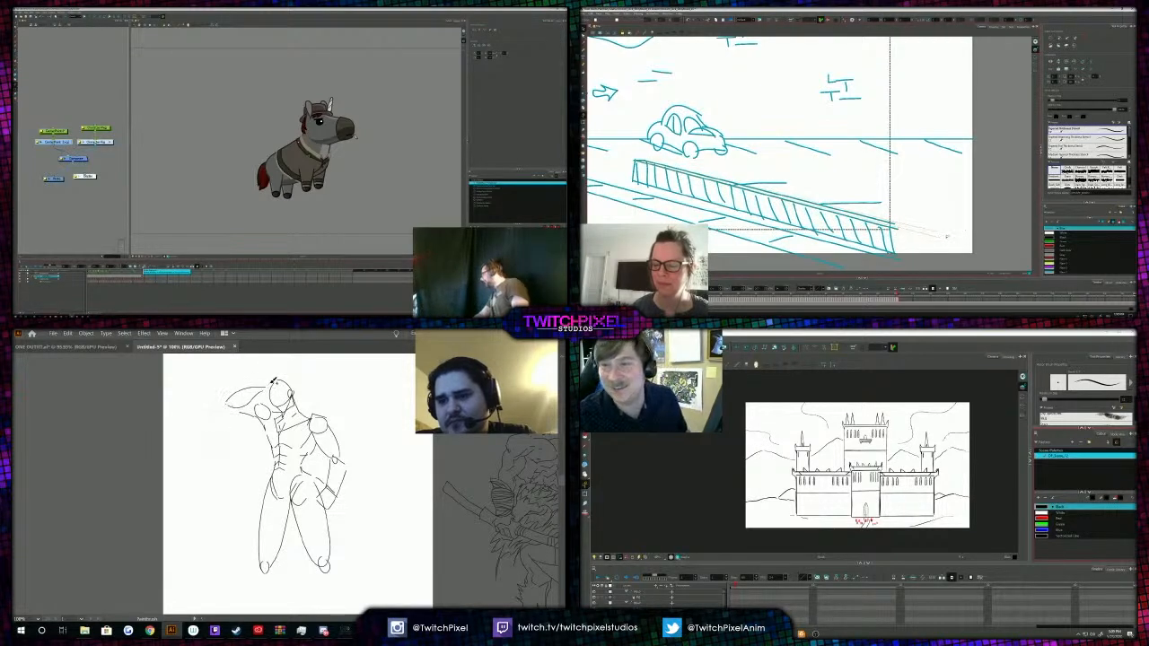
Extend the street barrier's lines beyond the camera frame, and undo the standing figure's raised-arm strokes.
{"action": "left_click_drag", "start_coordinate": [922, 234], "coordinate": [988, 252]}
{"action": "key", "text": "alt+s"}
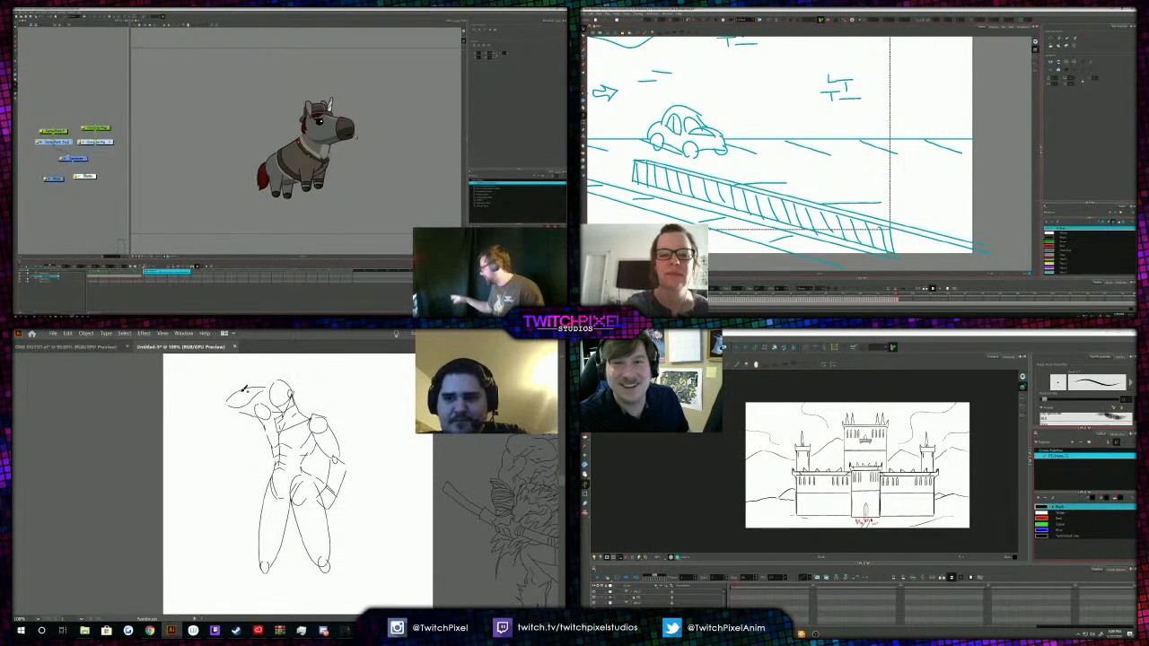
{"action": "key", "text": "alt+s"}
{"action": "key", "text": "ctrl+z"}
{"action": "key", "text": "ctrl+z"}
{"action": "mouse_move", "coordinate": [962, 194]}
{"action": "left_mouse_down"}
{"action": "mouse_move", "coordinate": [1028, 223]}
{"action": "mouse_move", "coordinate": [1028, 235]}
{"action": "left_mouse_up"}
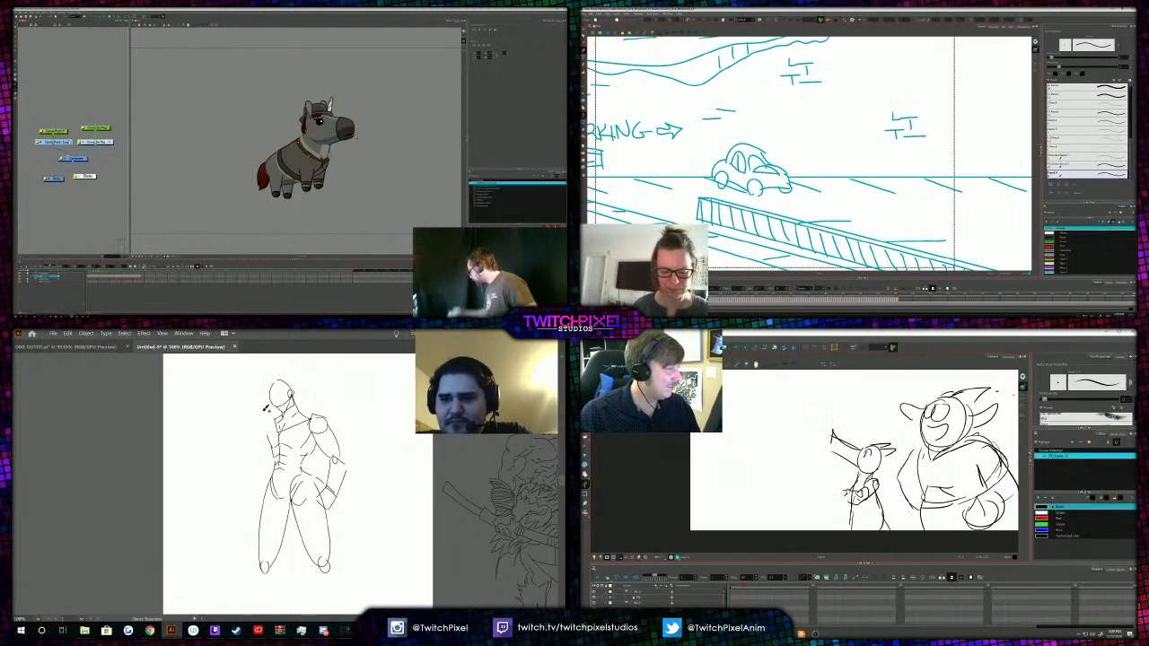
Undo the grey stroke over the large character's shoulder in the two-character scene.
{"action": "scroll", "coordinate": [853, 458], "scroll_direction": "up", "scroll_amount": 3}
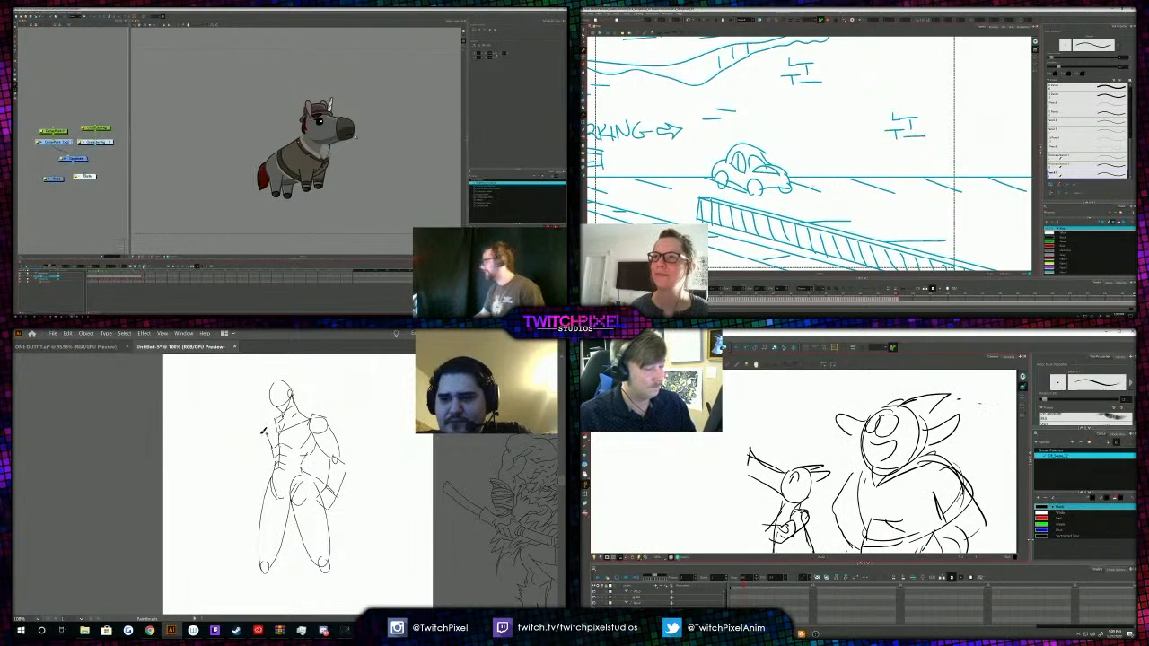
{"action": "scroll", "coordinate": [808, 153], "scroll_direction": "down", "scroll_amount": 3}
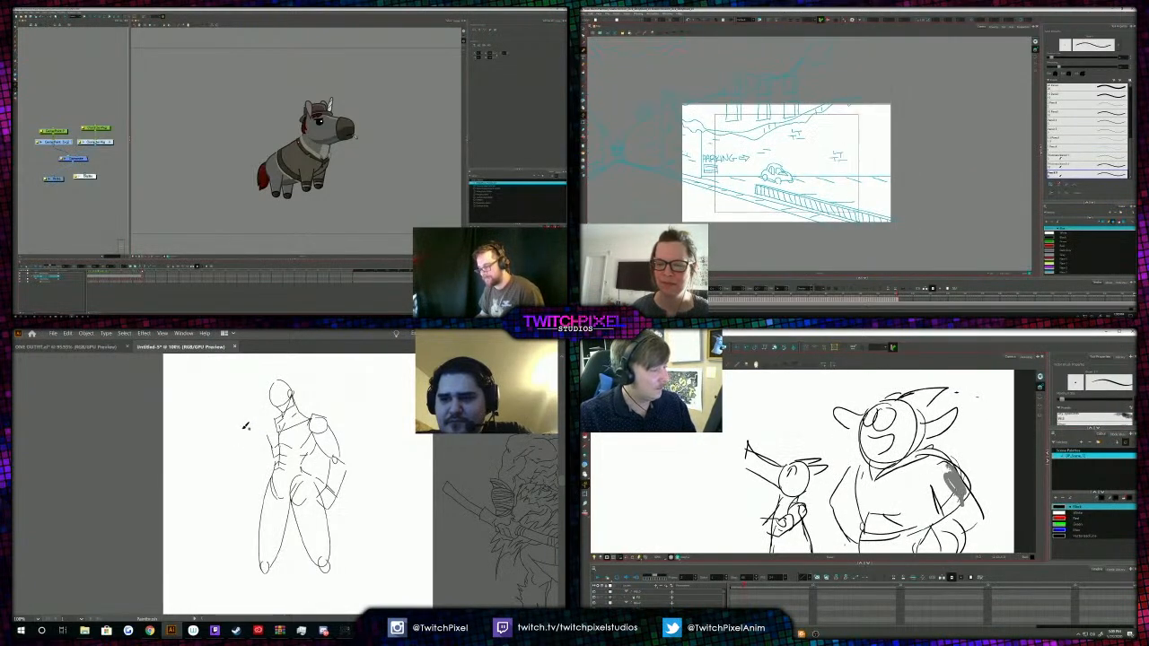
{"action": "key", "text": "ctrl+z"}
{"action": "scroll", "coordinate": [808, 170], "scroll_direction": "down", "scroll_amount": 2}
{"action": "scroll", "coordinate": [885, 440], "scroll_direction": "up", "scroll_amount": 2}
{"action": "key", "text": "alt+t"}
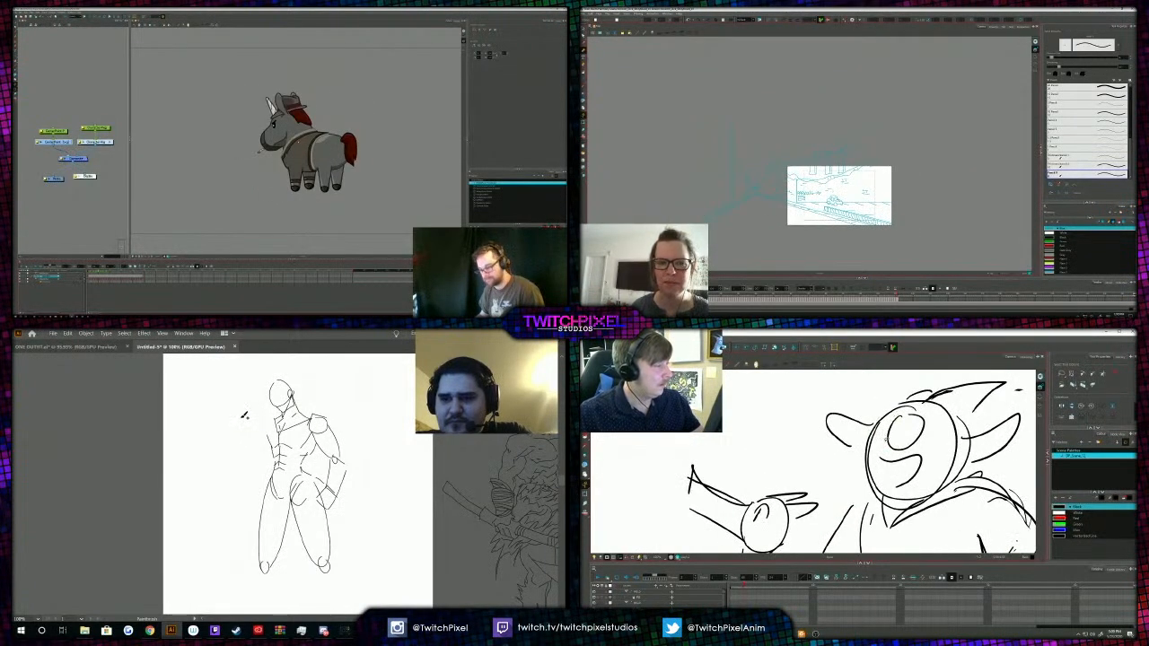
Cut away the street artwork lying outside the page, and sketch a small diamond-shaped palm beside the standing figure's torso.
{"action": "left_click_drag", "start_coordinate": [242, 418], "coordinate": [249, 427]}
{"action": "key", "text": "alt+s"}
{"action": "key", "text": "alt+b"}
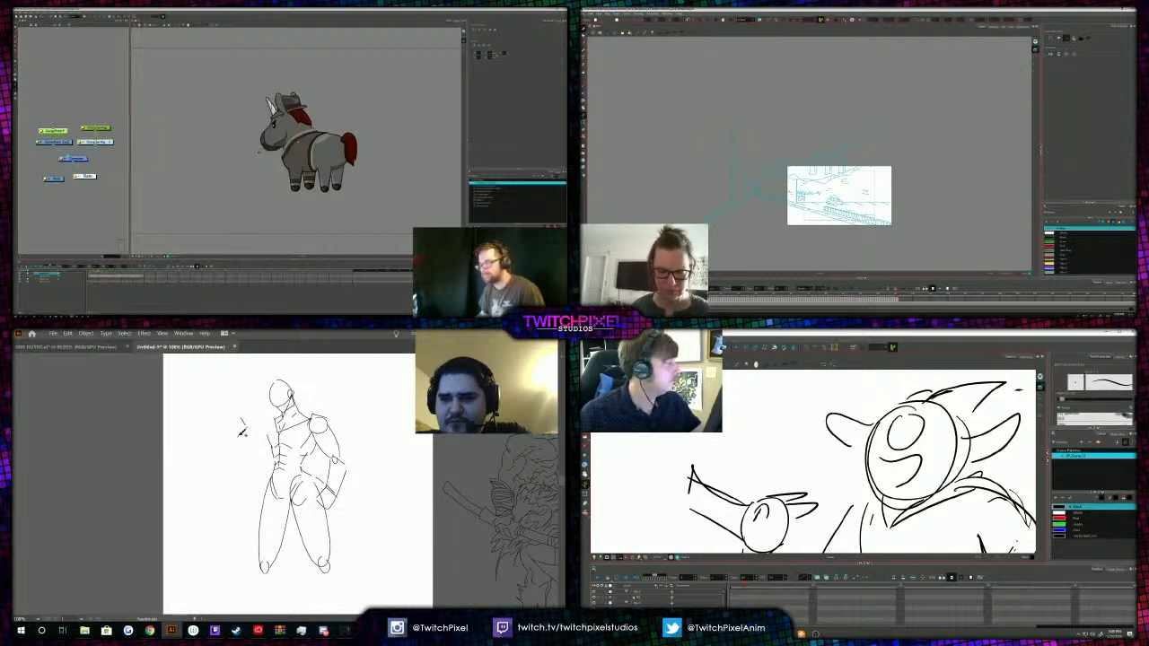
{"action": "left_click_drag", "start_coordinate": [782, 261], "coordinate": [787, 267]}
{"action": "left_click_drag", "start_coordinate": [238, 432], "coordinate": [233, 422]}
{"action": "key", "text": "ctrl+z"}
{"action": "key", "text": "ctrl+z"}
{"action": "left_click_drag", "start_coordinate": [768, 125], "coordinate": [912, 167]}
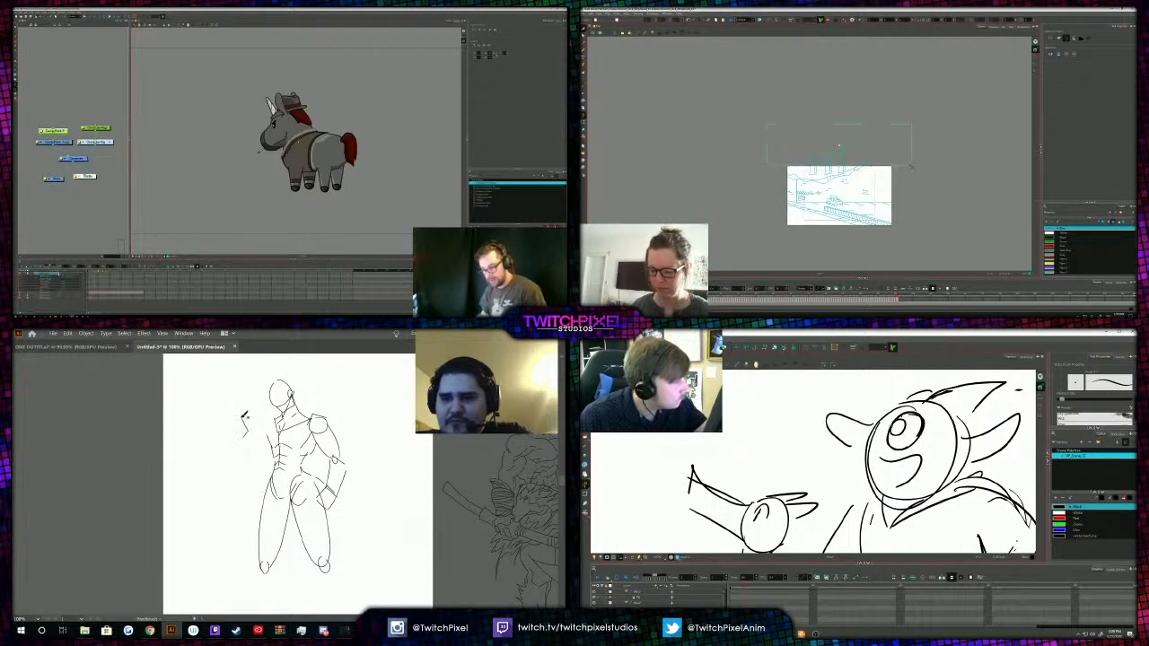
{"action": "scroll", "coordinate": [866, 198], "scroll_direction": "up", "scroll_amount": 5}
{"action": "left_click_drag", "start_coordinate": [239, 424], "coordinate": [243, 439]}
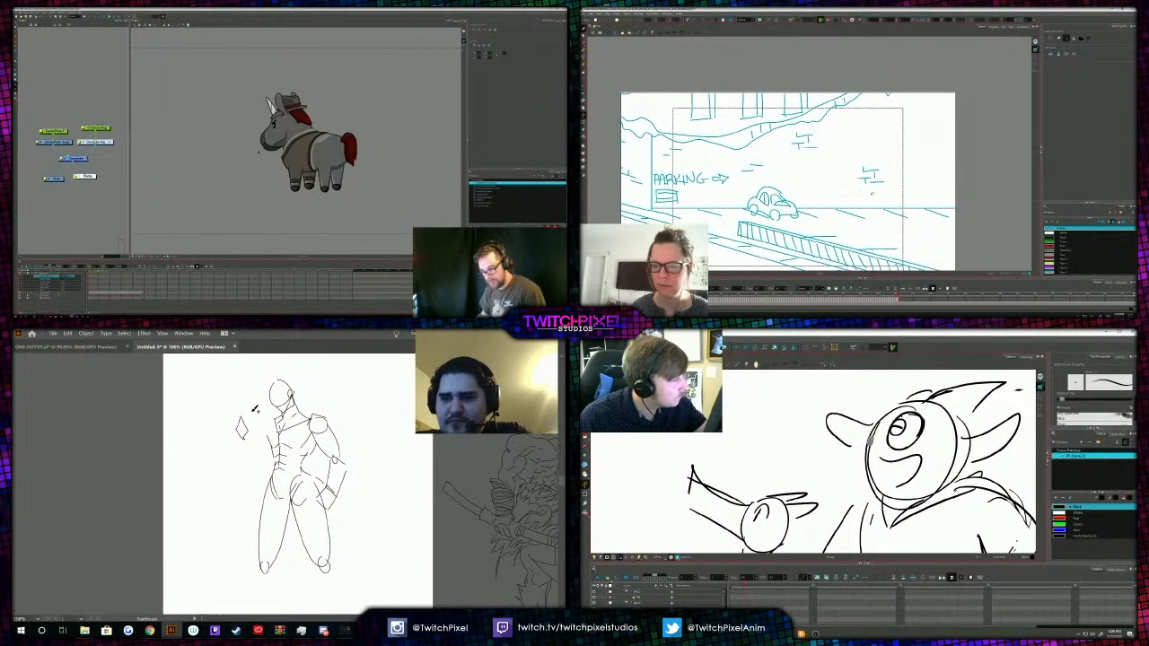
Draw the large character's small far eye beside the near one, and add finger lines to the standing figure's hand.
{"action": "left_click_drag", "start_coordinate": [887, 198], "coordinate": [849, 190]}
{"action": "left_click_drag", "start_coordinate": [882, 432], "coordinate": [883, 441]}
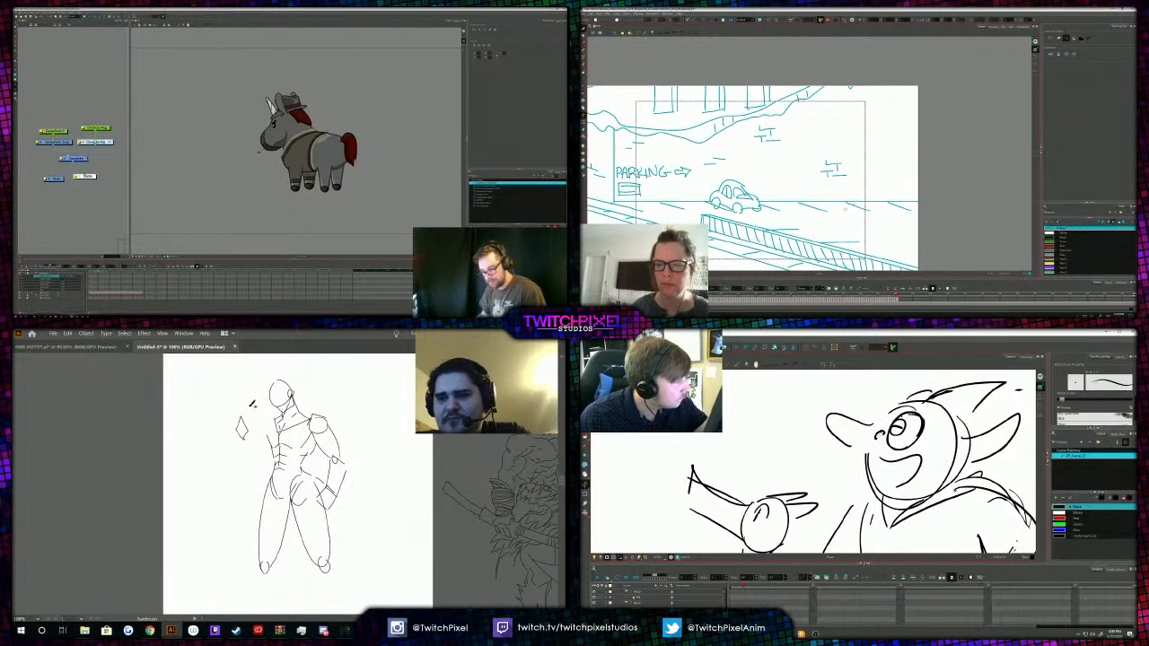
{"action": "left_click_drag", "start_coordinate": [824, 224], "coordinate": [830, 206]}
{"action": "mouse_move", "coordinate": [885, 429]}
{"action": "left_mouse_down"}
{"action": "mouse_move", "coordinate": [879, 416]}
{"action": "mouse_move", "coordinate": [871, 437]}
{"action": "left_mouse_up"}
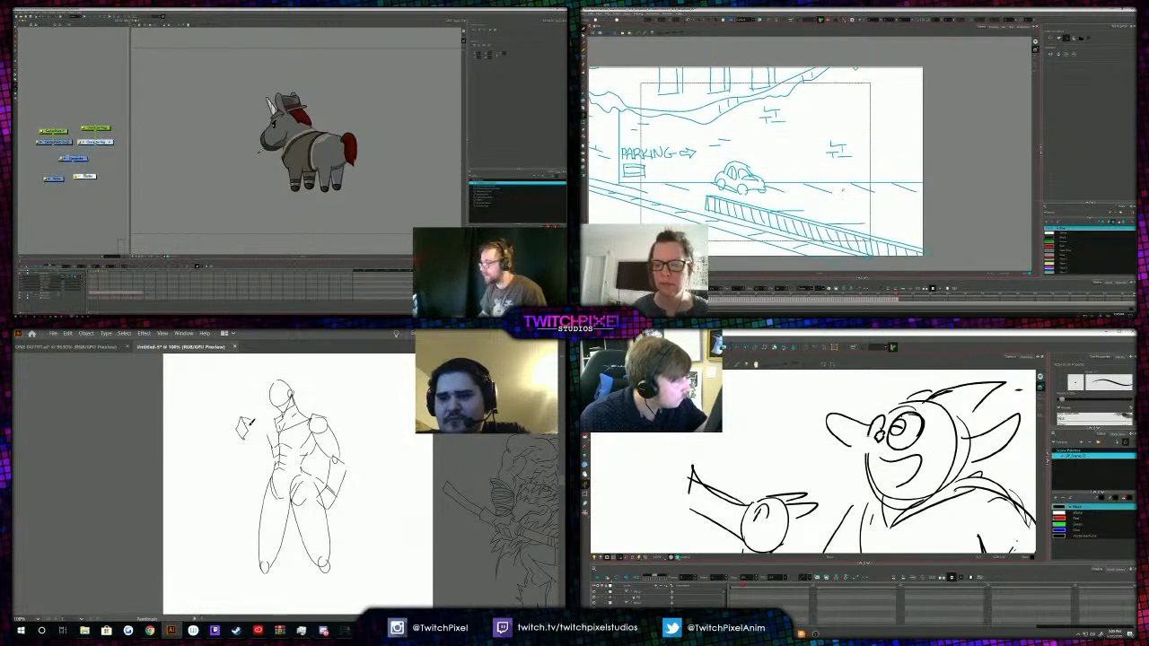
{"action": "scroll", "coordinate": [850, 177], "scroll_direction": "up", "scroll_amount": 1}
{"action": "scroll", "coordinate": [849, 177], "scroll_direction": "up", "scroll_amount": 1}
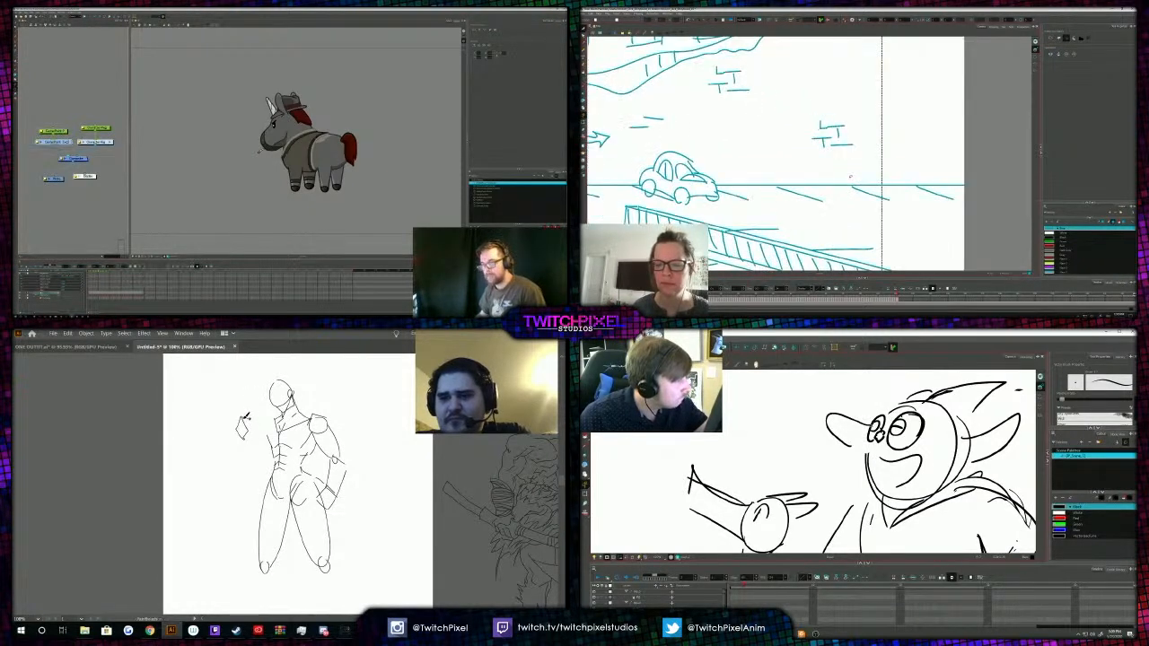
{"action": "left_click_drag", "start_coordinate": [252, 420], "coordinate": [244, 439]}
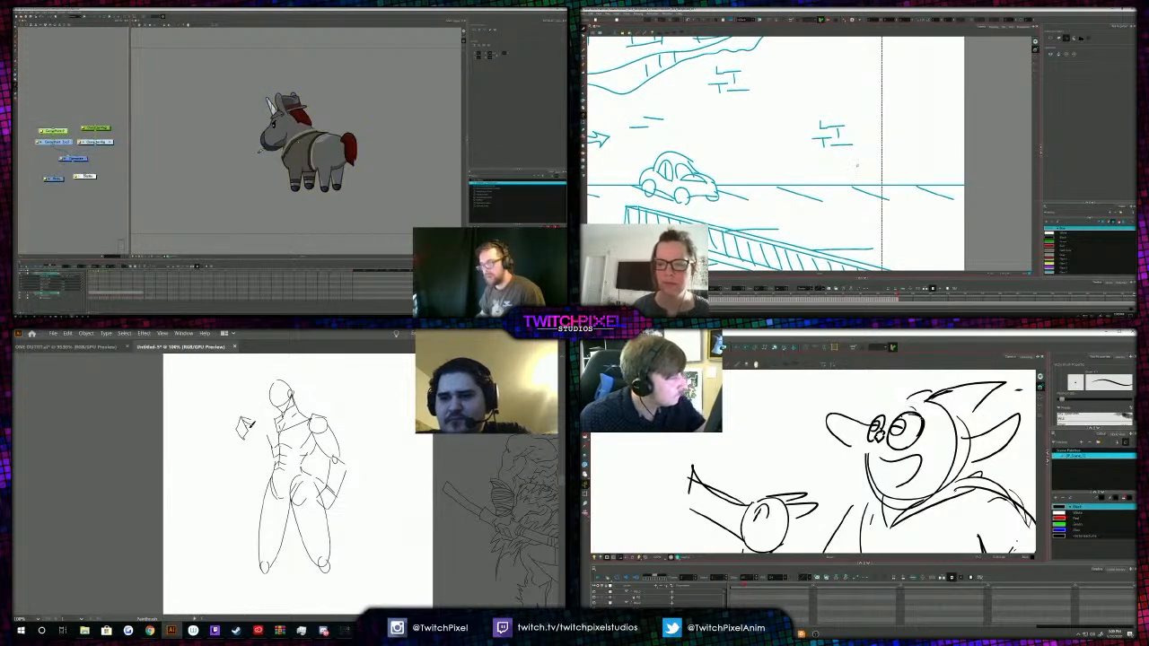
Redraw the large character's brow and pointed horn above the eyes, and sketch the standing figure's forearm below the hand.
{"action": "left_click_drag", "start_coordinate": [927, 414], "coordinate": [924, 435]}
{"action": "left_click", "coordinate": [584, 51]}
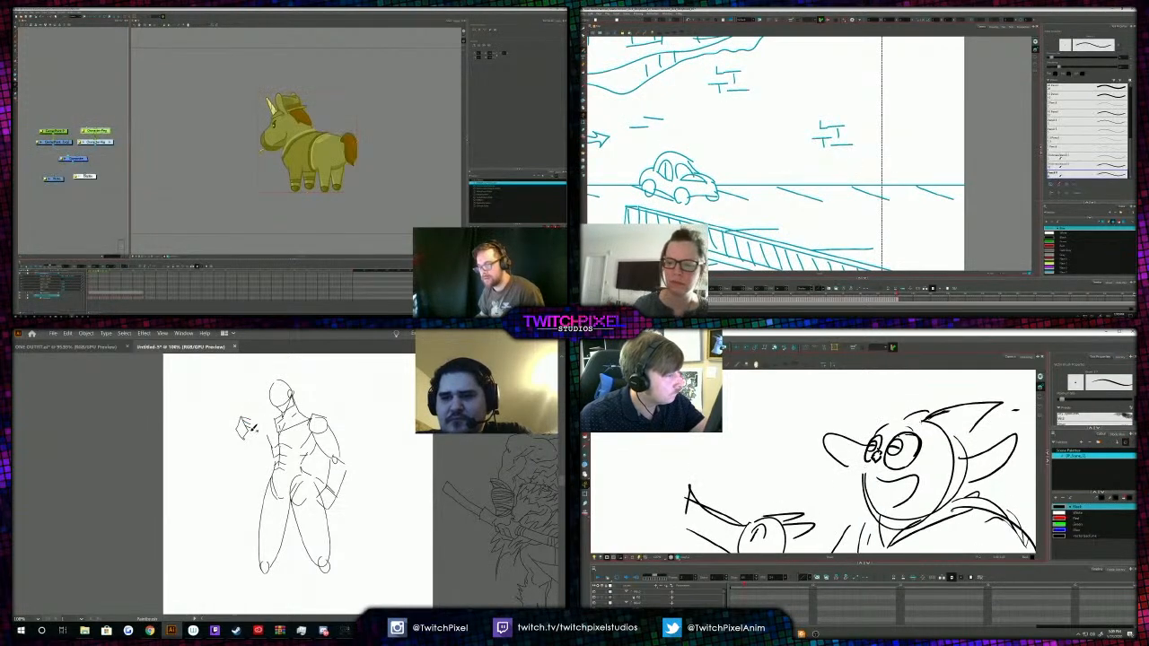
{"action": "key", "text": "Escape"}
{"action": "key", "text": "ctrl+z"}
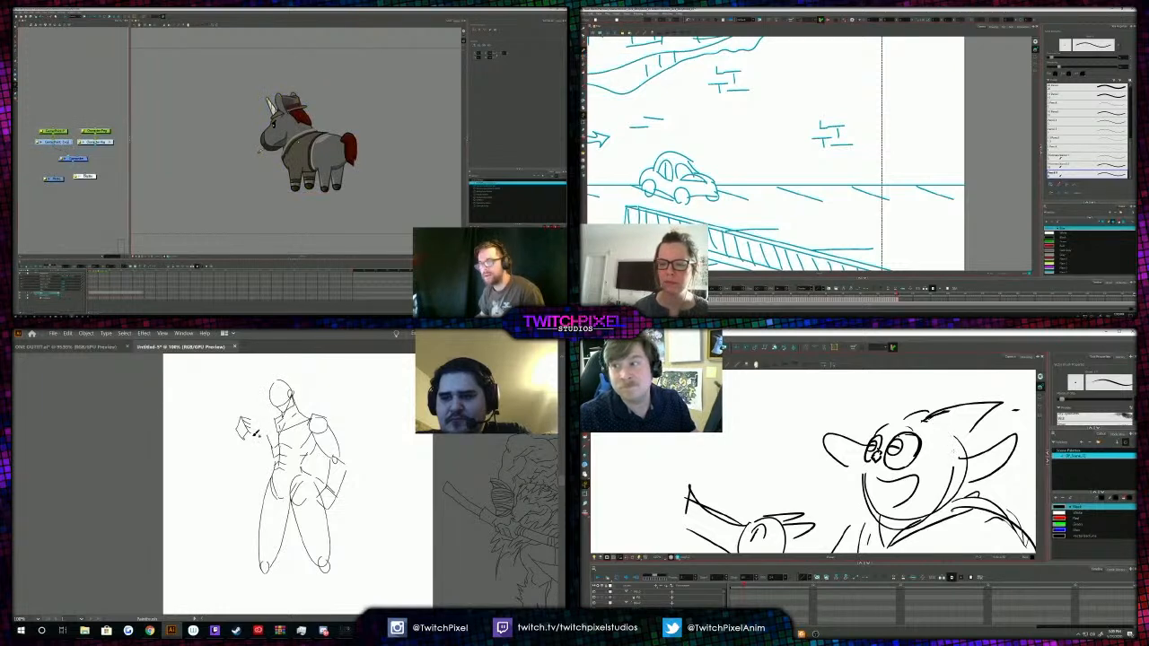
{"action": "left_click_drag", "start_coordinate": [927, 419], "coordinate": [999, 401]}
{"action": "scroll", "coordinate": [790, 138], "scroll_direction": "up", "scroll_amount": 1}
{"action": "left_click_drag", "start_coordinate": [925, 423], "coordinate": [975, 401]}
{"action": "left_click_drag", "start_coordinate": [241, 431], "coordinate": [228, 460]}
{"action": "left_click_drag", "start_coordinate": [894, 430], "coordinate": [925, 418]}
Draw a small circle as the top of a bollard on the street wall beyond the camera frame.
{"action": "left_click_drag", "start_coordinate": [926, 203], "coordinate": [836, 254]}
{"action": "key", "text": "alt+b"}
{"action": "left_click_drag", "start_coordinate": [859, 113], "coordinate": [864, 134]}
{"action": "left_click_drag", "start_coordinate": [948, 433], "coordinate": [998, 397]}
{"action": "key", "text": "v"}
{"action": "left_click_drag", "start_coordinate": [863, 134], "coordinate": [880, 124]}
{"action": "left_click_drag", "start_coordinate": [258, 472], "coordinate": [232, 421]}
{"action": "left_click_drag", "start_coordinate": [880, 124], "coordinate": [860, 112]}
Finish the large character's horn strokes, and move the standing figure's selected hand and forearm closer to the torso.
{"action": "left_click_drag", "start_coordinate": [961, 436], "coordinate": [1011, 396]}
{"action": "left_click_drag", "start_coordinate": [247, 438], "coordinate": [252, 427]}
{"action": "left_click_drag", "start_coordinate": [1011, 396], "coordinate": [977, 411]}
{"action": "key", "text": "alt+slash"}
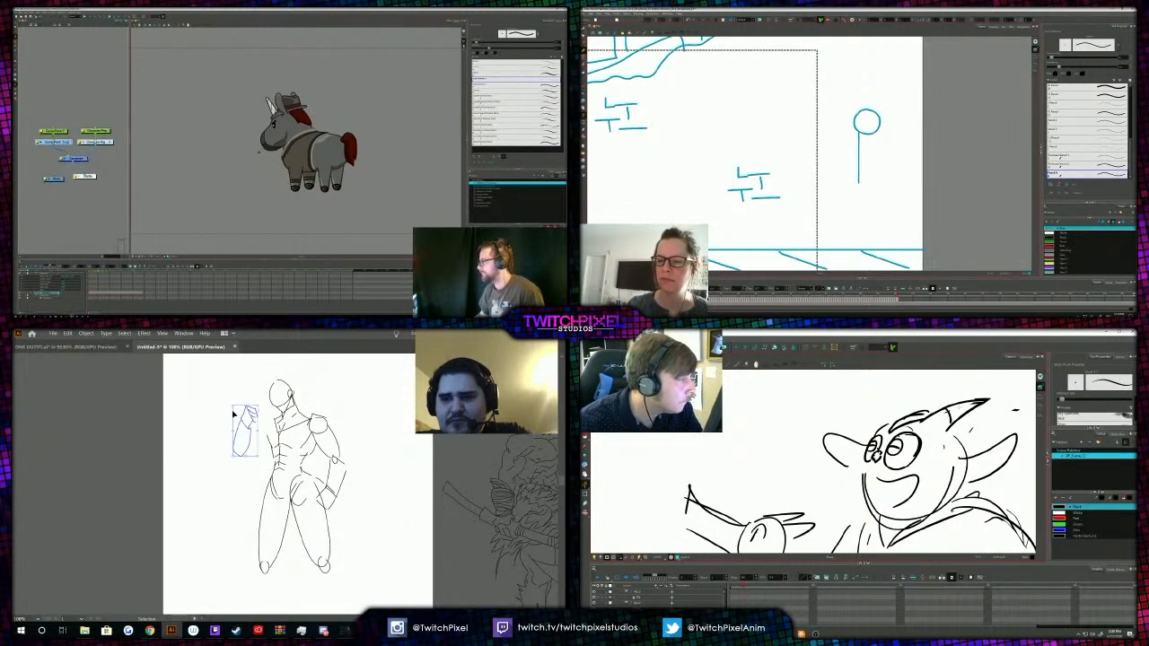
{"action": "left_click_drag", "start_coordinate": [242, 420], "coordinate": [248, 428]}
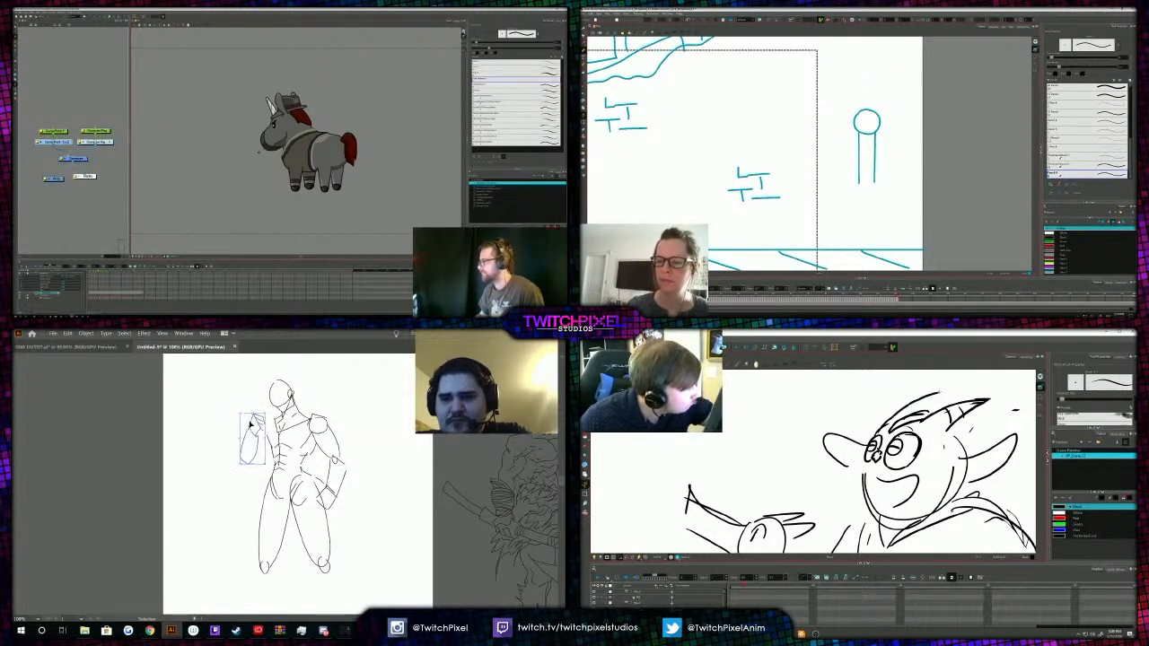
{"action": "left_click", "coordinate": [254, 402]}
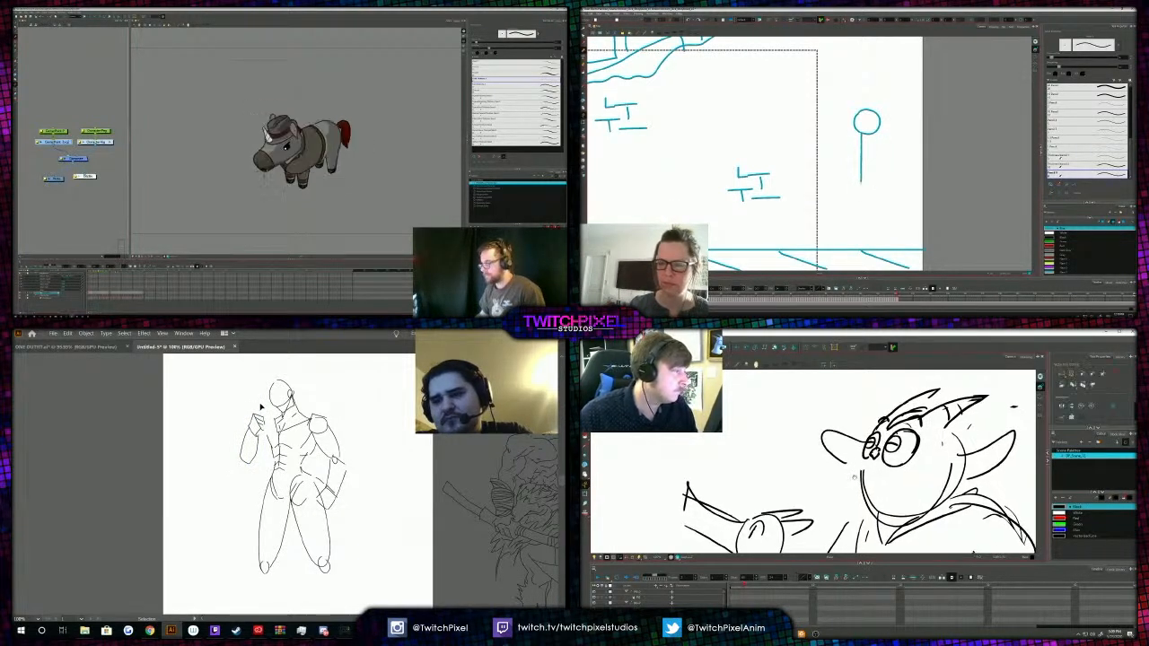
Add a short stroke by the standing figure's raised hand, and draw the bollard's collar and second side.
{"action": "key", "text": "b"}
{"action": "left_click_drag", "start_coordinate": [262, 415], "coordinate": [268, 414]}
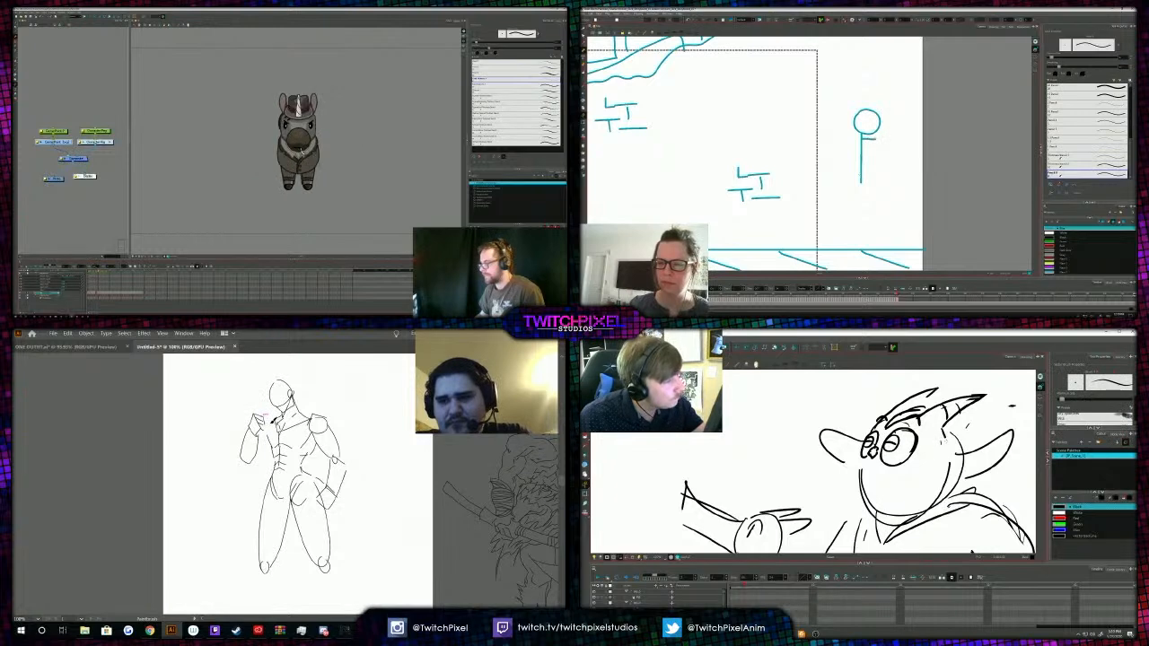
{"action": "mouse_move", "coordinate": [875, 139]}
{"action": "left_mouse_down"}
{"action": "mouse_move", "coordinate": [874, 184]}
{"action": "mouse_move", "coordinate": [853, 193]}
{"action": "mouse_move", "coordinate": [882, 193]}
{"action": "left_mouse_up"}
{"action": "key", "text": "alt+s"}
Delete the large character's two ears.
{"action": "left_click", "coordinate": [824, 455]}
{"action": "key", "text": "Delete"}
{"action": "left_click", "coordinate": [973, 465]}
{"action": "key", "text": "Delete"}
{"action": "left_click_drag", "start_coordinate": [874, 389], "coordinate": [854, 398]}
Draw a long new ear stretching out from the large character's near side, and finish the bollard's stepped base.
{"action": "left_click_drag", "start_coordinate": [857, 186], "coordinate": [880, 189]}
{"action": "key", "text": "alt+b"}
{"action": "left_click_drag", "start_coordinate": [931, 447], "coordinate": [994, 420]}
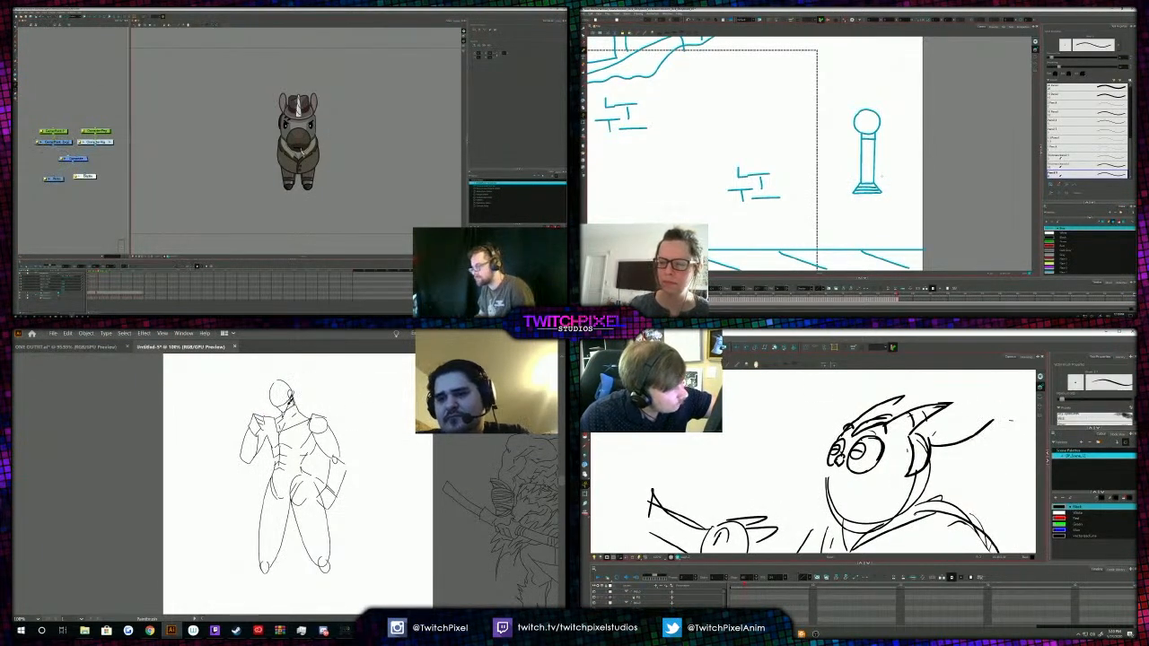
{"action": "left_click", "coordinate": [302, 150]}
{"action": "mouse_move", "coordinate": [931, 459]}
{"action": "left_mouse_down"}
{"action": "mouse_move", "coordinate": [981, 461]}
{"action": "mouse_move", "coordinate": [1007, 434]}
{"action": "left_mouse_up"}
{"action": "left_click_drag", "start_coordinate": [329, 542], "coordinate": [329, 561]}
{"action": "left_click_drag", "start_coordinate": [1008, 435], "coordinate": [960, 466]}
Give the bollard little legs and arms bent at its sides, and add an earring to the large character's new ear.
{"action": "key", "text": "Escape"}
{"action": "left_click_drag", "start_coordinate": [860, 193], "coordinate": [875, 203]}
{"action": "key", "text": "b"}
{"action": "mouse_move", "coordinate": [981, 461]}
{"action": "left_mouse_down"}
{"action": "mouse_move", "coordinate": [991, 465]}
{"action": "mouse_move", "coordinate": [984, 439]}
{"action": "left_mouse_up"}
{"action": "left_click_drag", "start_coordinate": [856, 204], "coordinate": [880, 204]}
{"action": "left_click_drag", "start_coordinate": [801, 414], "coordinate": [826, 435]}
{"action": "mouse_move", "coordinate": [856, 143]}
{"action": "left_mouse_down"}
{"action": "mouse_move", "coordinate": [853, 156]}
{"action": "mouse_move", "coordinate": [883, 149]}
{"action": "left_mouse_up"}
{"action": "key", "text": "ctrl+z"}
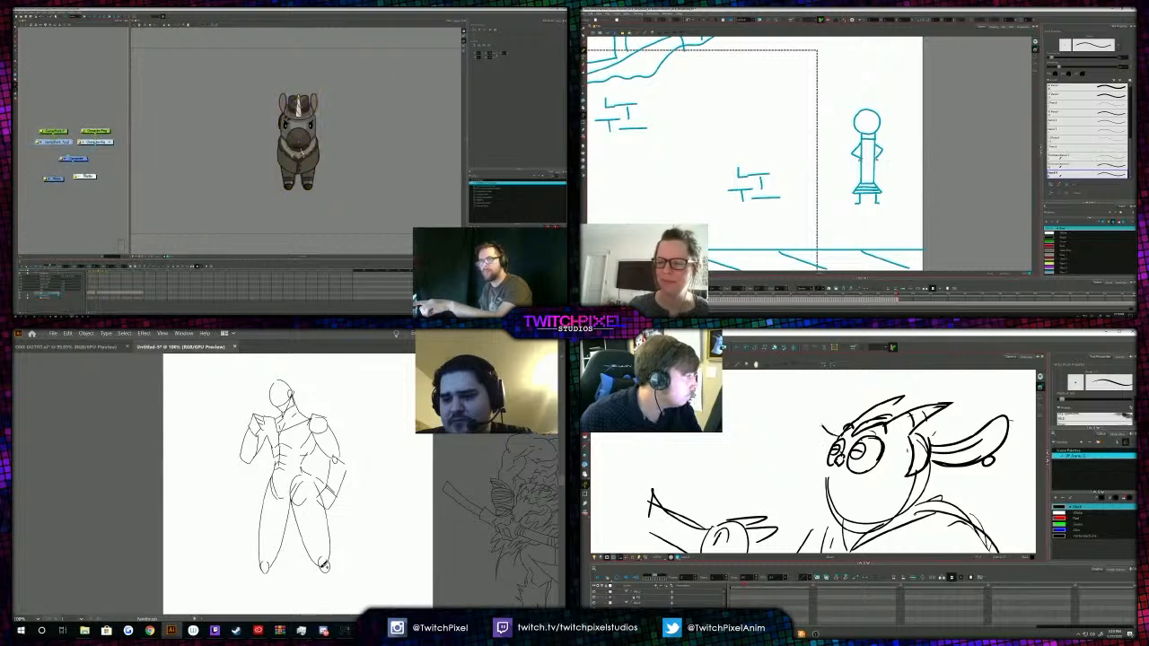
Complete the large character's far ear, and draw a moustache on the bollard's round head.
{"action": "key", "text": "alt+b"}
{"action": "left_click_drag", "start_coordinate": [808, 420], "coordinate": [807, 431]}
{"action": "left_click_drag", "start_coordinate": [344, 588], "coordinate": [350, 599]}
{"action": "left_click_drag", "start_coordinate": [862, 130], "coordinate": [867, 126]}
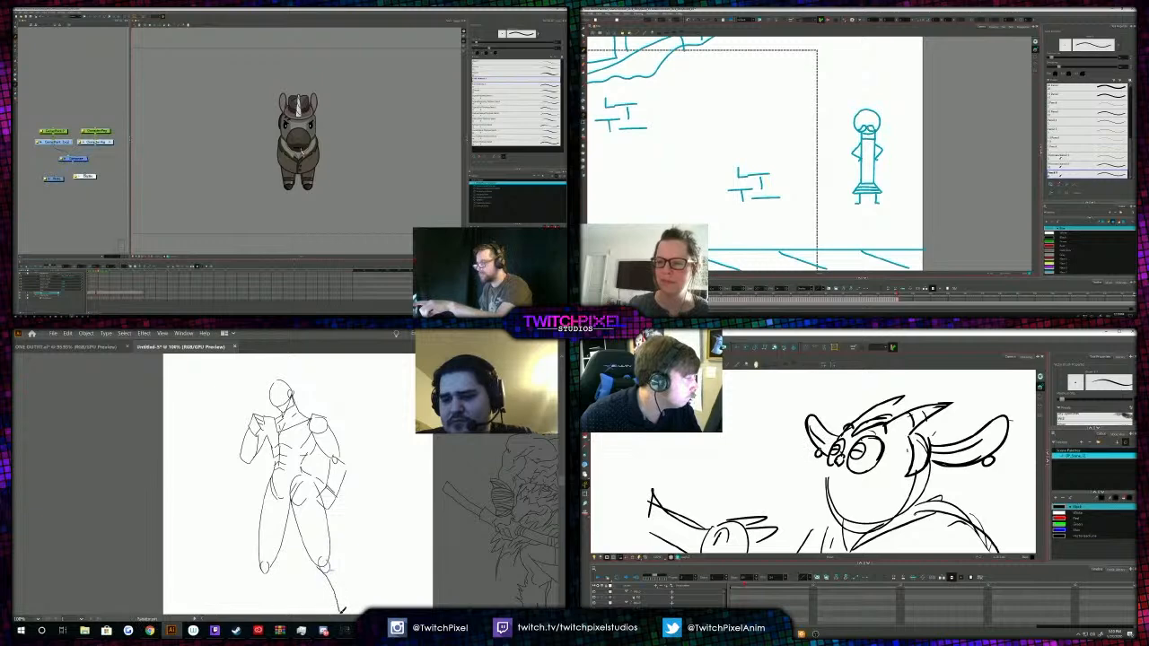
{"action": "left_click", "coordinate": [338, 573], "text": "alt"}
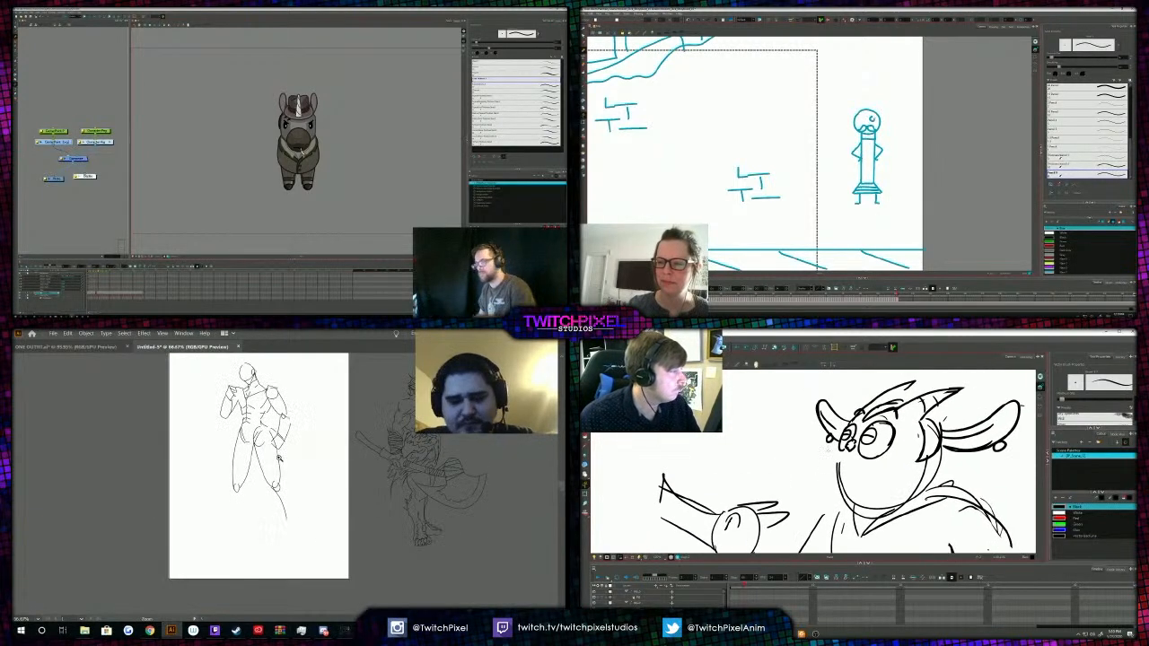
Add eyes and a small top hat to the bollard, and draw the standing figure's first lower leg below the knee.
{"action": "left_click_drag", "start_coordinate": [843, 453], "coordinate": [853, 456]}
{"action": "left_click_drag", "start_coordinate": [862, 117], "coordinate": [862, 120]}
{"action": "key", "text": "alt+s"}
{"action": "left_click_drag", "start_coordinate": [285, 479], "coordinate": [291, 528]}
{"action": "left_click_drag", "start_coordinate": [863, 107], "coordinate": [871, 107]}
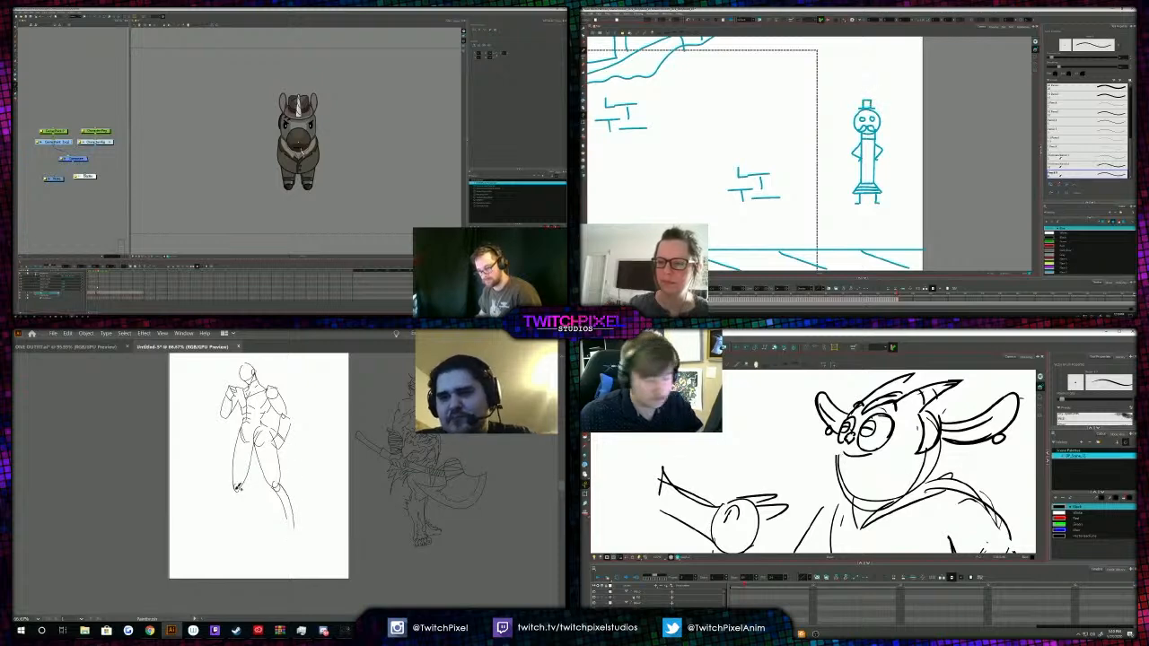
Try out strokes for the large character's jaw and for the standing figure's second shin.
{"action": "left_click_drag", "start_coordinate": [906, 489], "coordinate": [934, 455]}
{"action": "key", "text": "ctrl+z"}
{"action": "left_click_drag", "start_coordinate": [241, 483], "coordinate": [238, 490]}
{"action": "key", "text": "ctrl+z"}
{"action": "mouse_move", "coordinate": [838, 460]}
{"action": "left_mouse_down"}
{"action": "mouse_move", "coordinate": [873, 491]}
{"action": "mouse_move", "coordinate": [924, 452]}
{"action": "left_mouse_up"}
{"action": "left_click_drag", "start_coordinate": [238, 486], "coordinate": [241, 531]}
{"action": "key", "text": "ctrl+z"}
{"action": "key", "text": "ctrl+z"}
Draw the large character's rounded jaw and the standing figure's second shin, with vertical groove lines on the bollard's body.
{"action": "left_click_drag", "start_coordinate": [837, 458], "coordinate": [884, 494]}
{"action": "left_click_drag", "start_coordinate": [870, 141], "coordinate": [871, 183]}
{"action": "left_click_drag", "start_coordinate": [883, 494], "coordinate": [914, 463]}
{"action": "left_click_drag", "start_coordinate": [236, 490], "coordinate": [236, 526]}
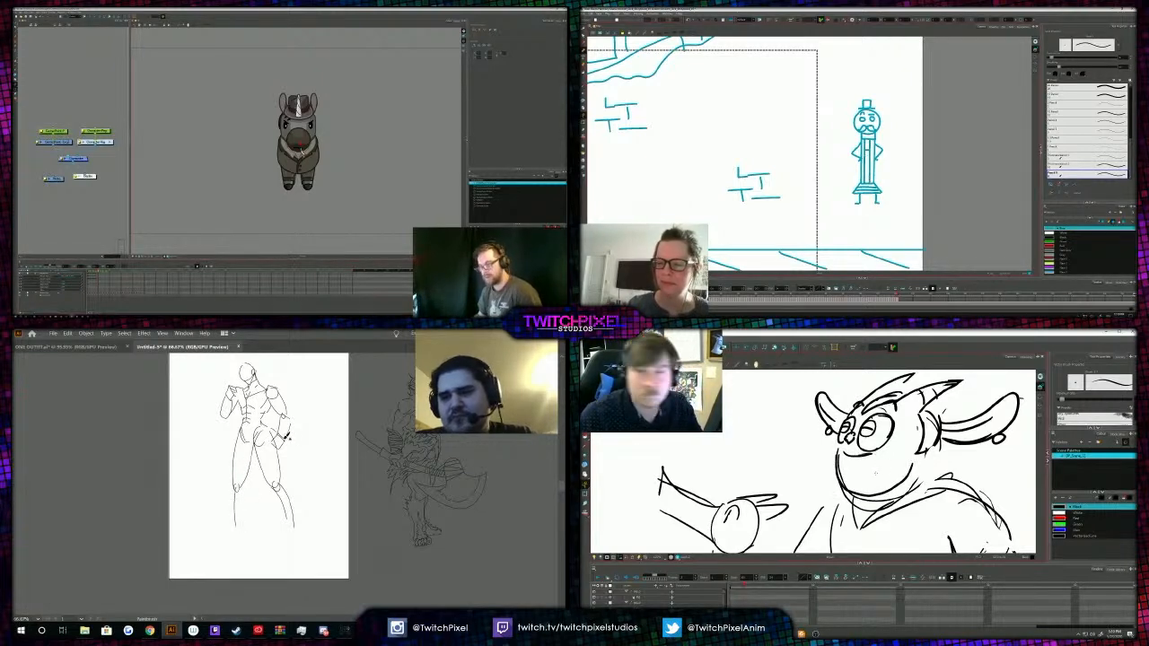
{"action": "key", "text": "ctrl+1"}
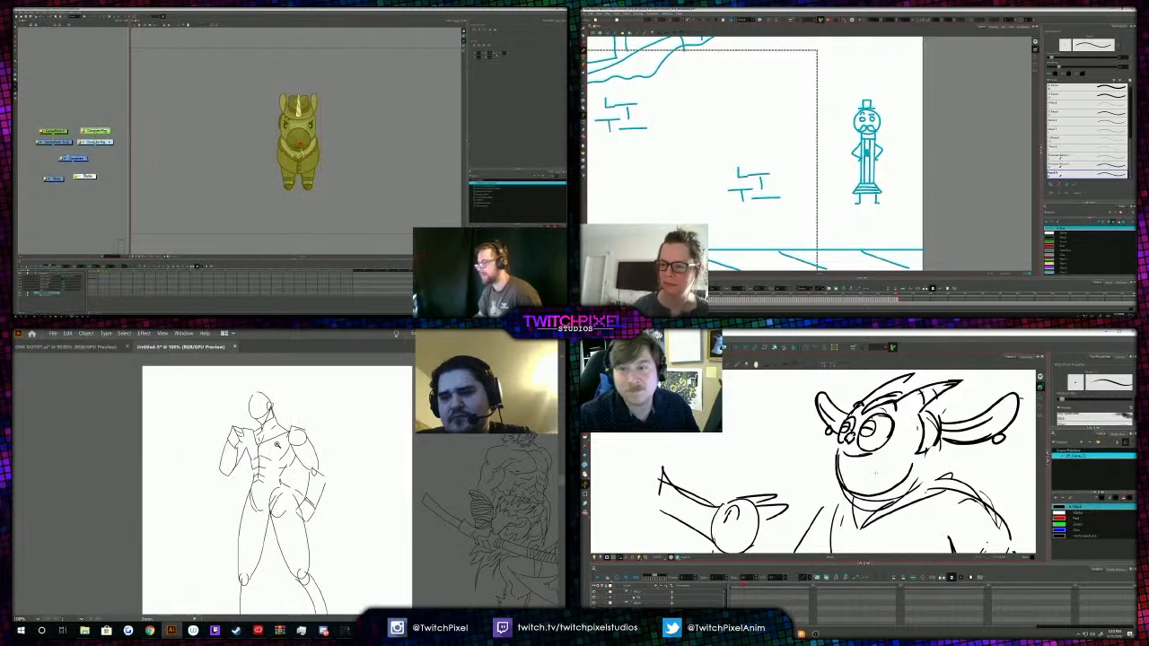
Select the whole bollard character in the street drawing.
{"action": "scroll", "coordinate": [905, 143], "scroll_direction": "down", "scroll_amount": 3}
{"action": "left_click", "coordinate": [96, 132]}
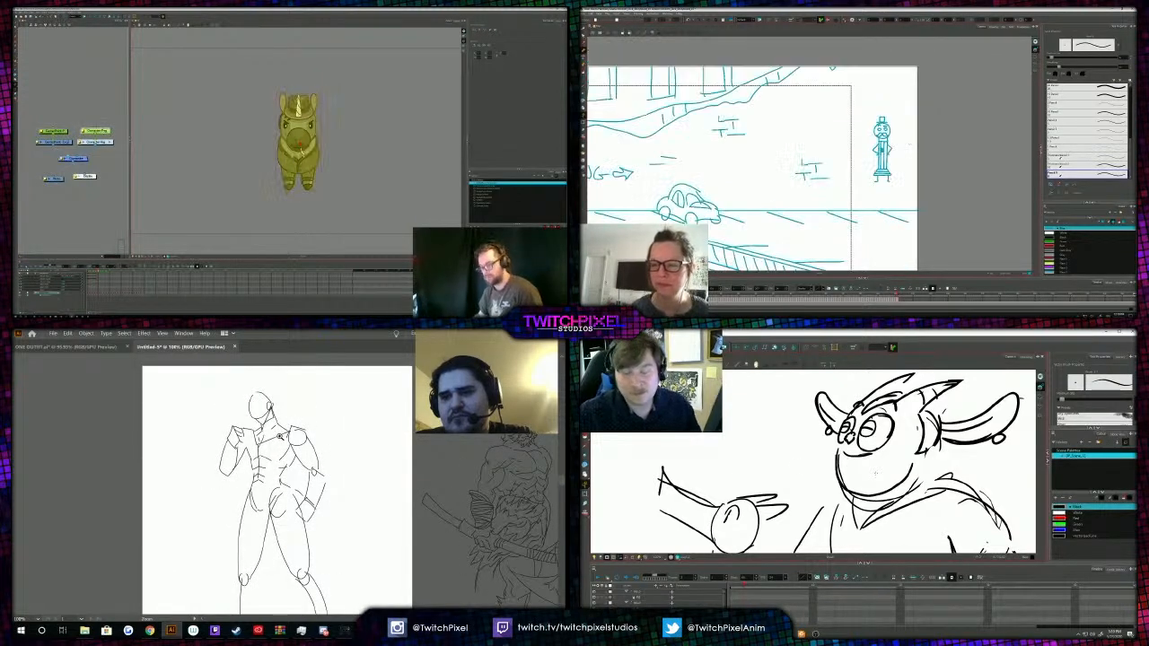
{"action": "scroll", "coordinate": [905, 144], "scroll_direction": "down", "scroll_amount": 2}
{"action": "left_click", "coordinate": [47, 278]}
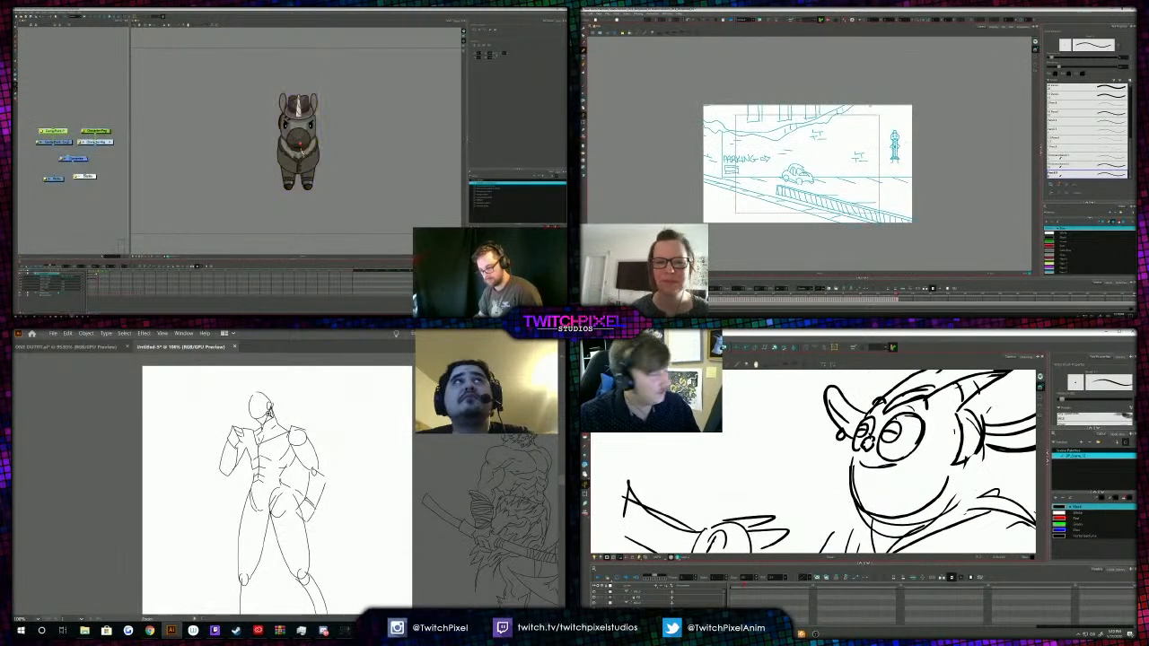
{"action": "left_click", "coordinate": [583, 28]}
{"action": "left_click", "coordinate": [295, 536], "text": "alt"}
{"action": "left_click", "coordinate": [596, 28]}
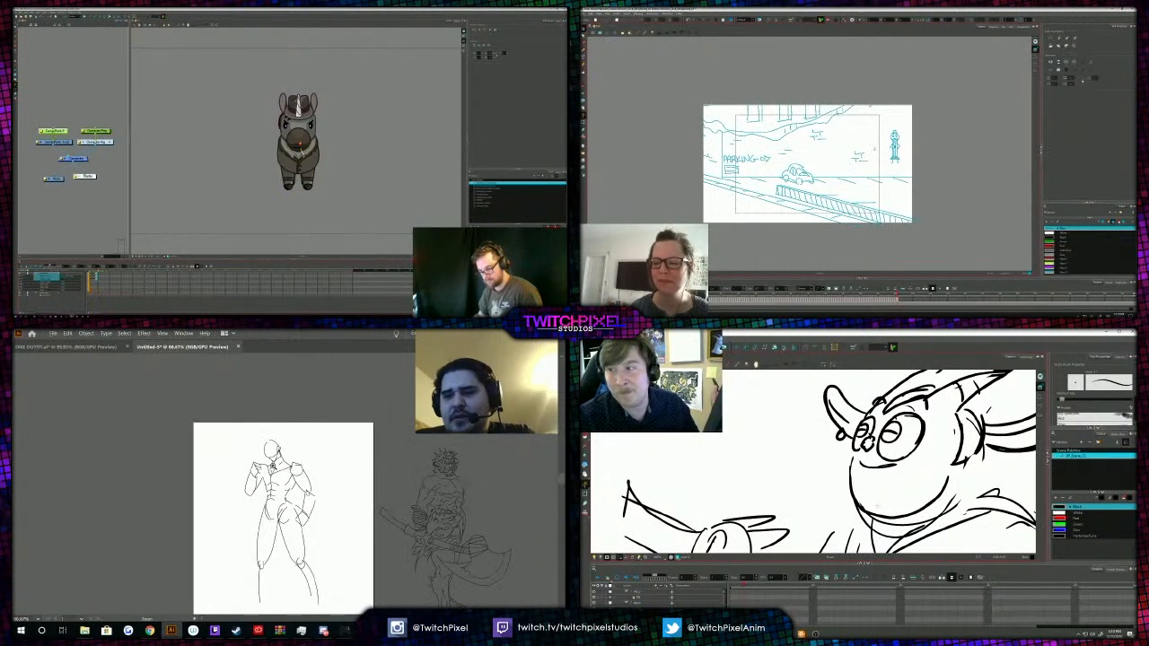
{"action": "left_click", "coordinate": [276, 468]}
{"action": "left_click_drag", "start_coordinate": [907, 135], "coordinate": [898, 129]}
Draw the front line of the large character's jaw from below the eyes down to the chin.
{"action": "key", "text": "period"}
{"action": "key", "text": "b"}
{"action": "key", "text": "period"}
{"action": "mouse_move", "coordinate": [850, 458]}
{"action": "left_mouse_down"}
{"action": "mouse_move", "coordinate": [871, 514]}
{"action": "mouse_move", "coordinate": [918, 514]}
{"action": "left_mouse_up"}
{"action": "key", "text": "period"}
{"action": "key", "text": "period"}
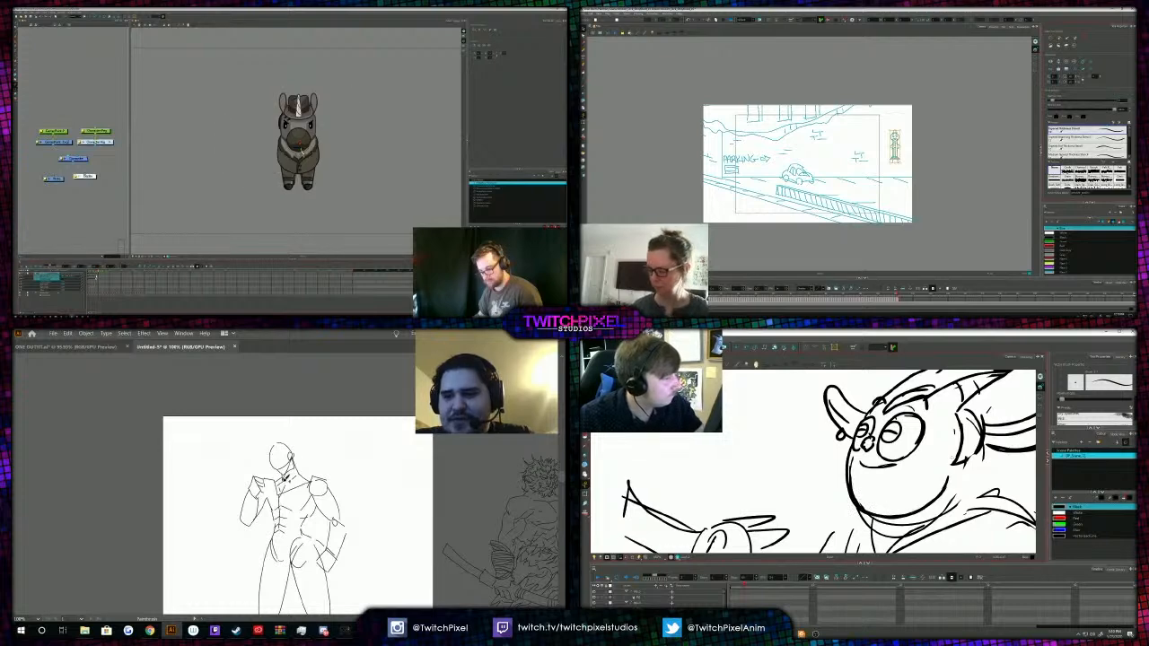
{"action": "left_click", "coordinate": [246, 477], "text": "ctrl+alt"}
{"action": "key", "text": "period"}
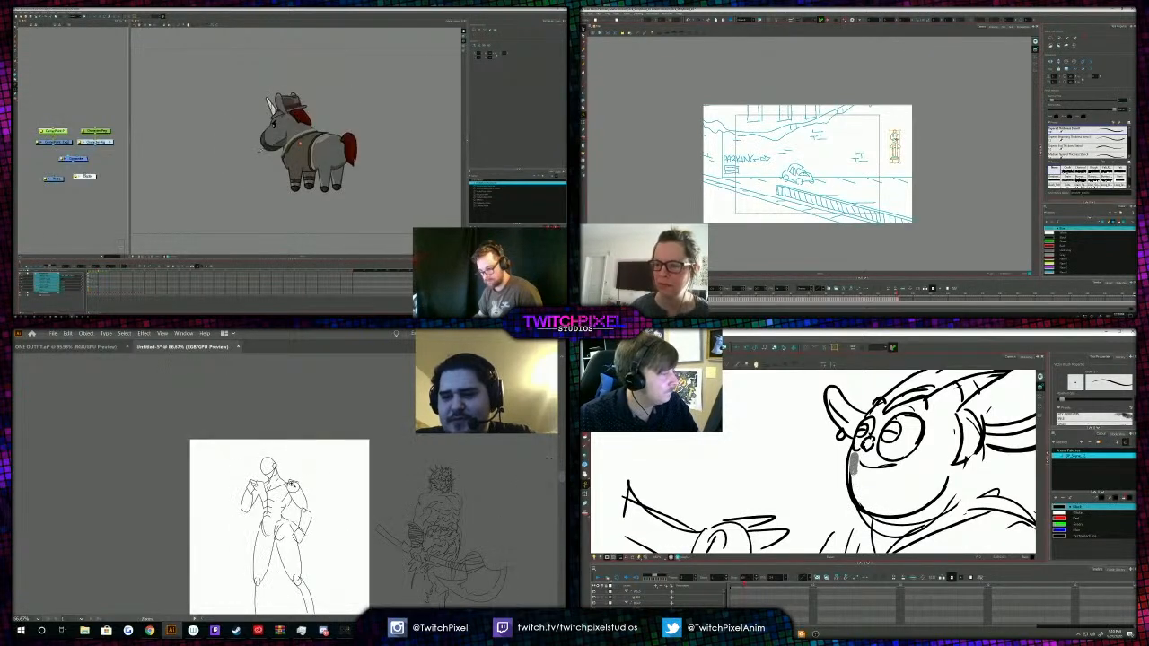
{"action": "left_click", "coordinate": [301, 526], "text": "ctrl"}
{"action": "key", "text": "period"}
Move the bollard onto the street beside the frame's edge, and draw the large character's open mouth with jagged teeth.
{"action": "mouse_move", "coordinate": [892, 139]}
{"action": "left_mouse_down"}
{"action": "mouse_move", "coordinate": [842, 166]}
{"action": "mouse_move", "coordinate": [871, 169]}
{"action": "left_mouse_up"}
{"action": "key", "text": "b"}
{"action": "key", "text": "period"}
{"action": "left_click_drag", "start_coordinate": [853, 482], "coordinate": [886, 500]}
{"action": "left_click_drag", "start_coordinate": [872, 169], "coordinate": [871, 171]}
{"action": "mouse_move", "coordinate": [886, 499]}
{"action": "left_mouse_down"}
{"action": "mouse_move", "coordinate": [905, 477]}
{"action": "mouse_move", "coordinate": [886, 478]}
{"action": "left_mouse_up"}
{"action": "left_click_drag", "start_coordinate": [875, 160], "coordinate": [873, 168]}
{"action": "scroll", "coordinate": [874, 174], "scroll_direction": "up", "scroll_amount": 3}
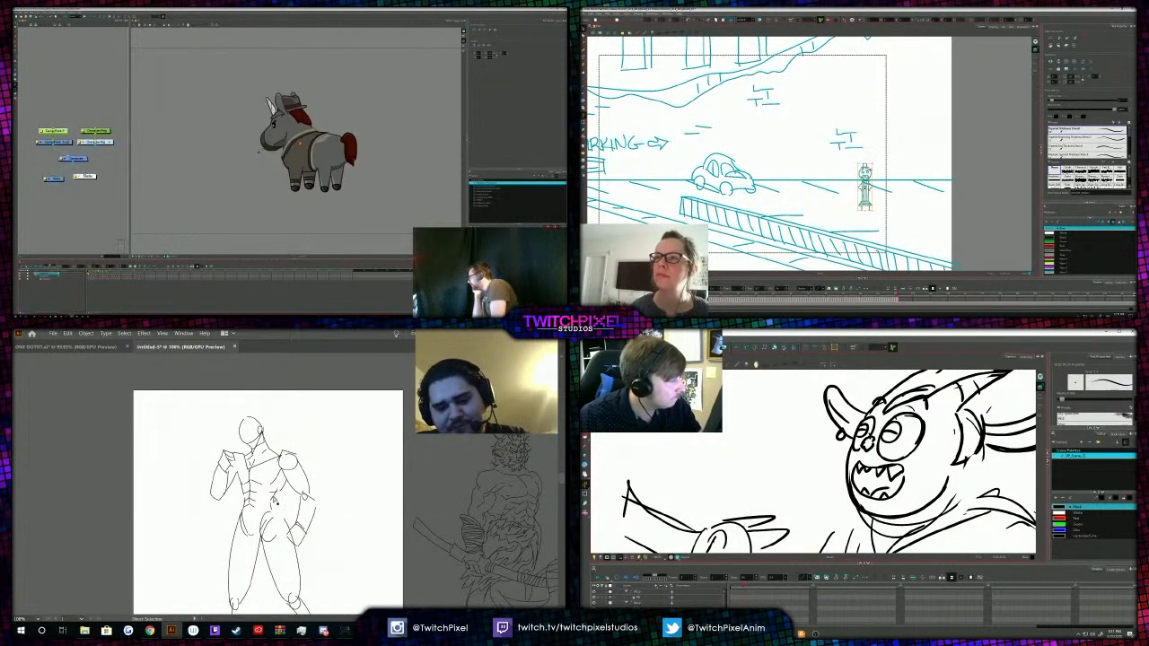
Shift the bollard slightly further inside the frame towards the car and deselect it.
{"action": "left_click_drag", "start_coordinate": [841, 480], "coordinate": [832, 476]}
{"action": "left_click_drag", "start_coordinate": [867, 176], "coordinate": [853, 172]}
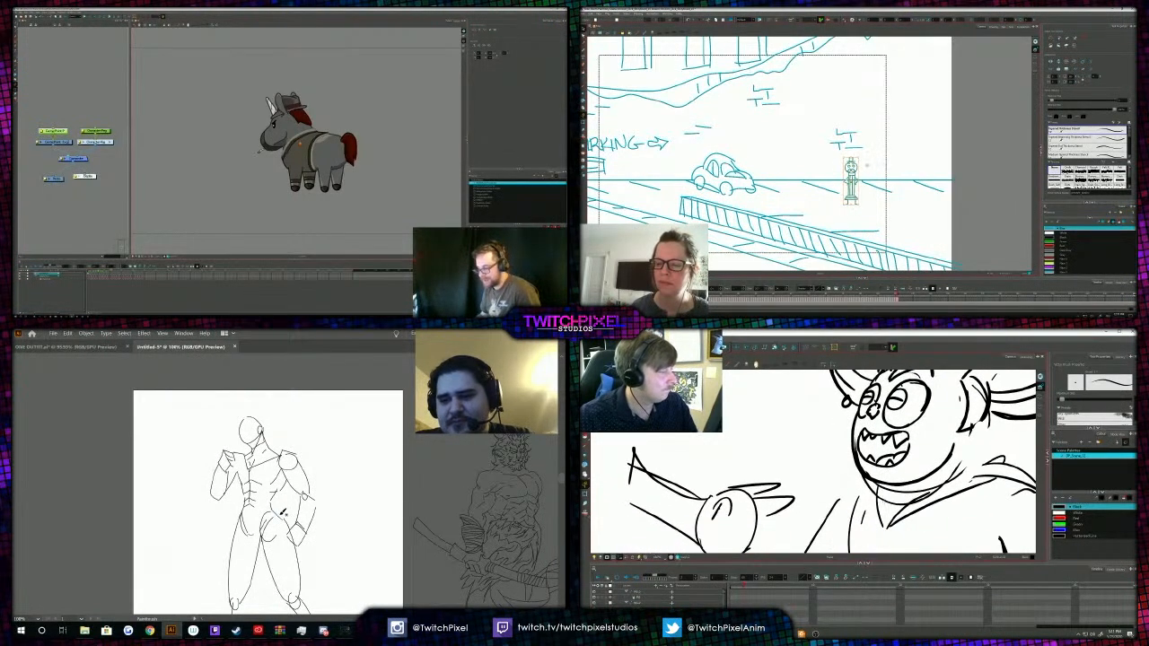
{"action": "key", "text": "Escape"}
{"action": "scroll", "coordinate": [859, 179], "scroll_direction": "up", "scroll_amount": 4}
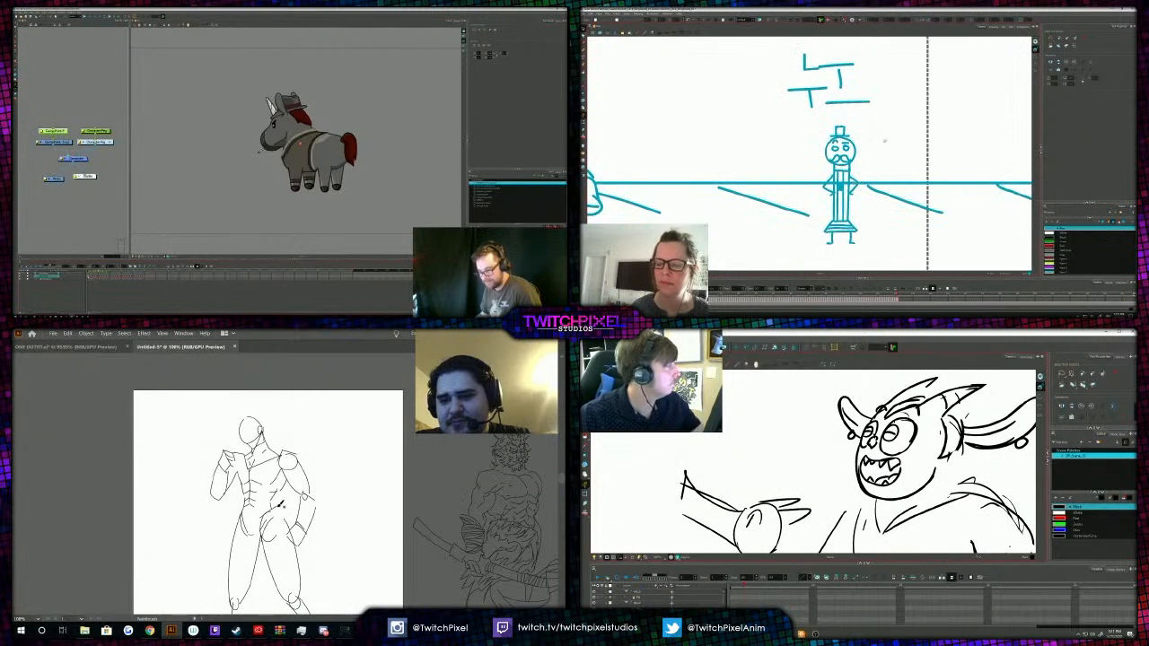
Select the whole donkey rig, and draw the large character's tufted collar and shirt front below the jaw.
{"action": "left_click", "coordinate": [261, 150]}
{"action": "key", "text": "alt+b"}
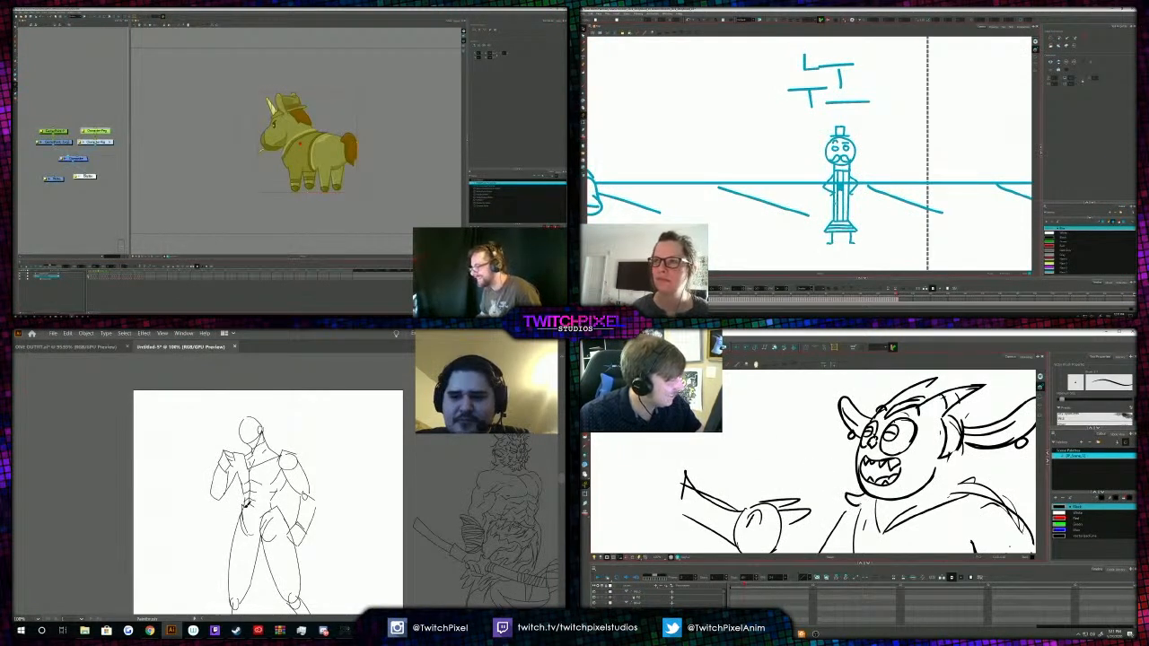
{"action": "key", "text": "a"}
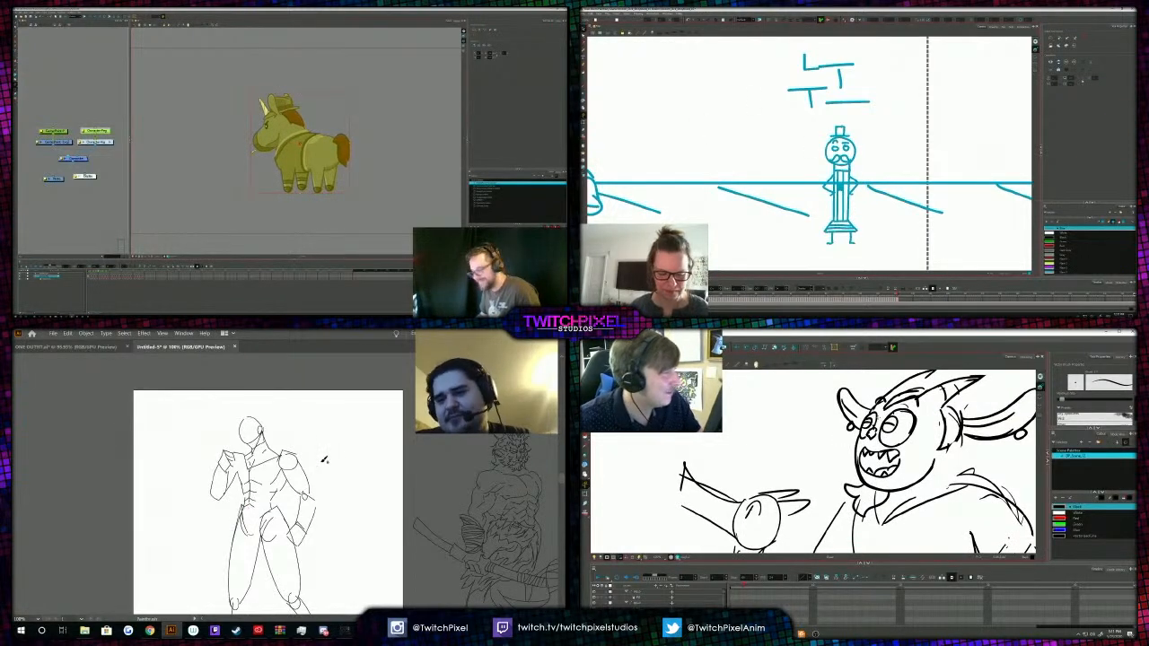
{"action": "key", "text": "ctrl+z"}
{"action": "left_click_drag", "start_coordinate": [892, 523], "coordinate": [909, 485]}
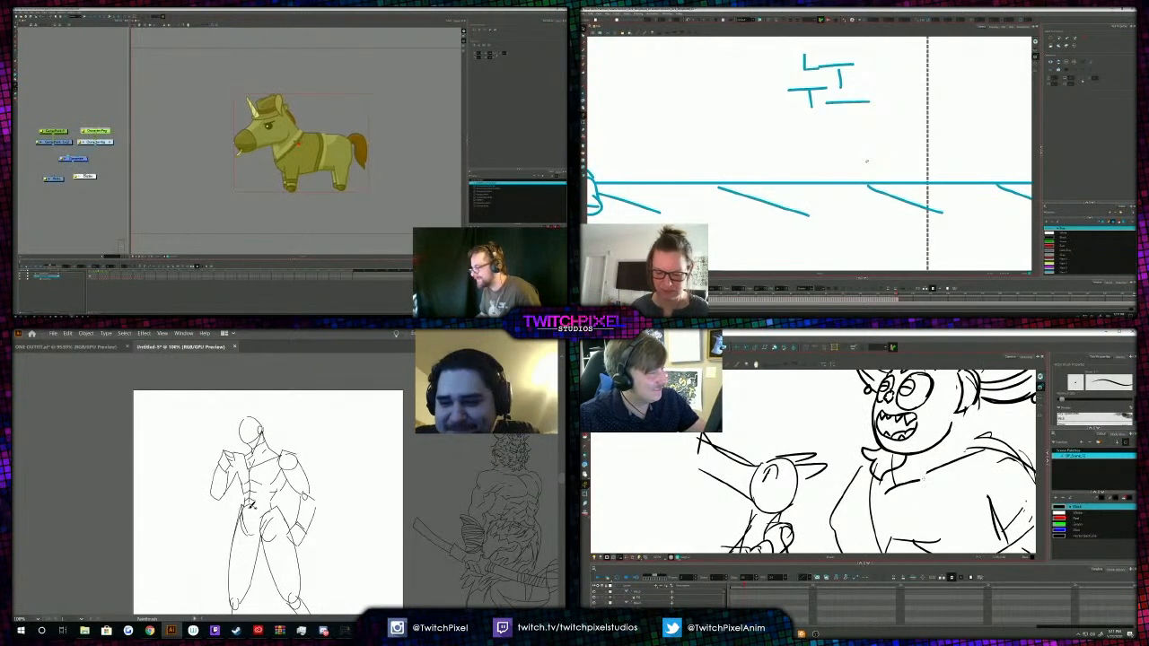
{"action": "left_click_drag", "start_coordinate": [915, 482], "coordinate": [991, 411]}
Paste the bollard back onto the street, and draw the back of the large character's thick neck.
{"action": "key", "text": "ctrl+v"}
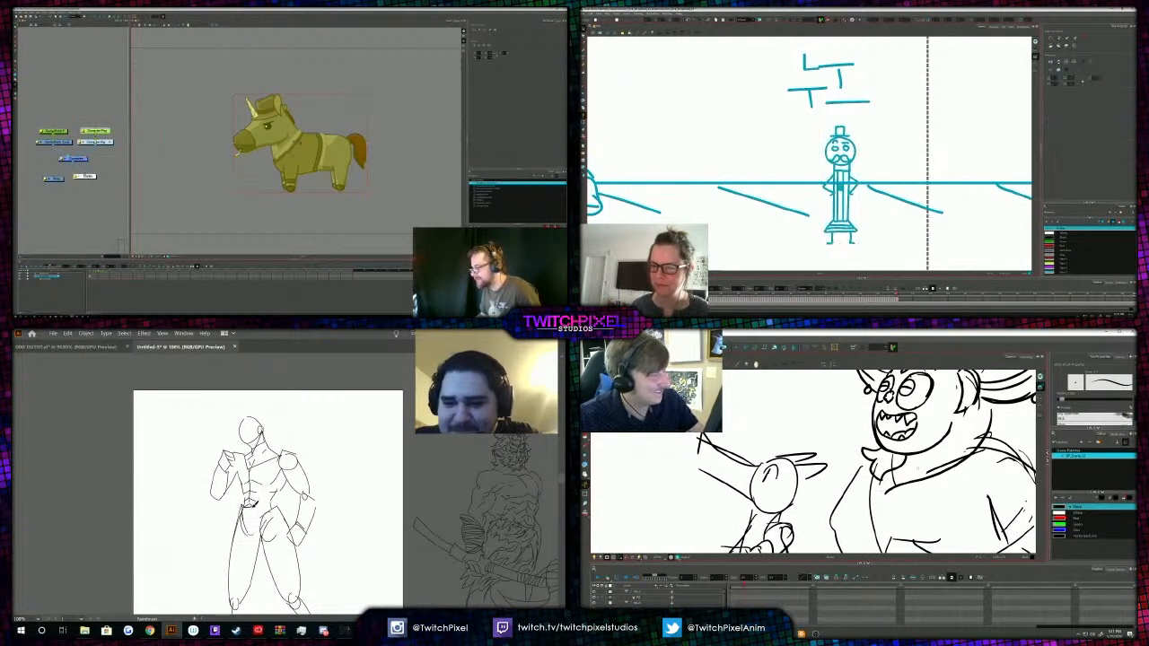
{"action": "mouse_move", "coordinate": [946, 465]}
{"action": "left_mouse_down"}
{"action": "mouse_move", "coordinate": [987, 425]}
{"action": "mouse_move", "coordinate": [959, 463]}
{"action": "mouse_move", "coordinate": [978, 439]}
{"action": "mouse_move", "coordinate": [974, 458]}
{"action": "left_mouse_up"}
{"action": "left_click", "coordinate": [916, 149]}
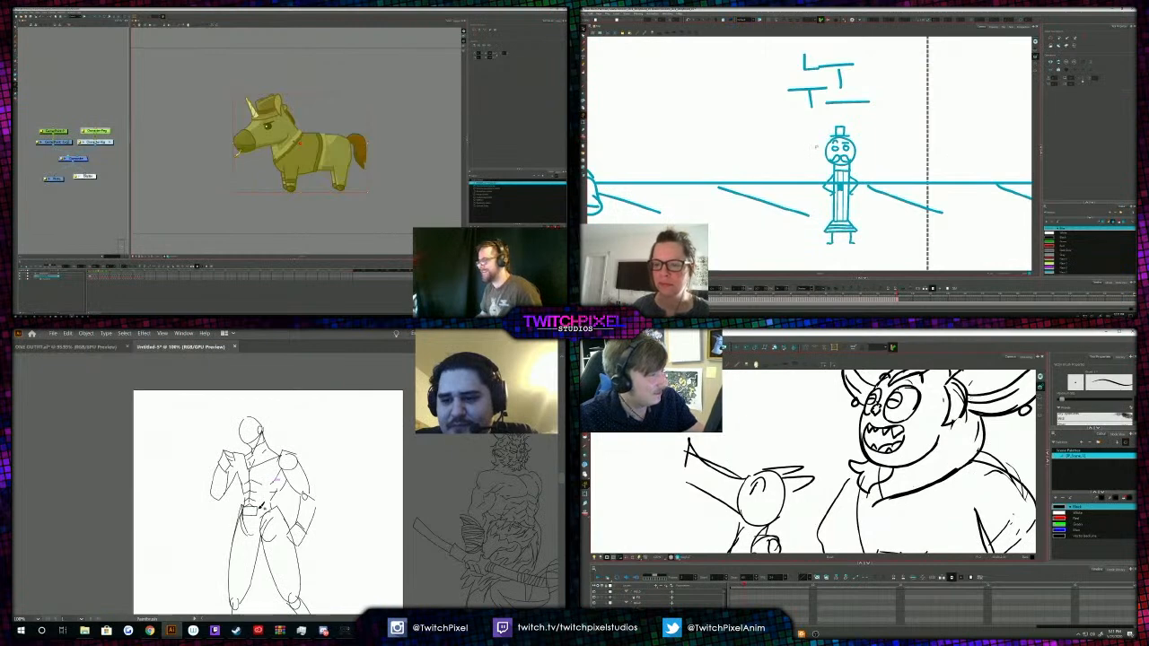
Draw a belt with a rectangular buckle around the standing figure's waist.
{"action": "left_click_drag", "start_coordinate": [855, 459], "coordinate": [870, 508]}
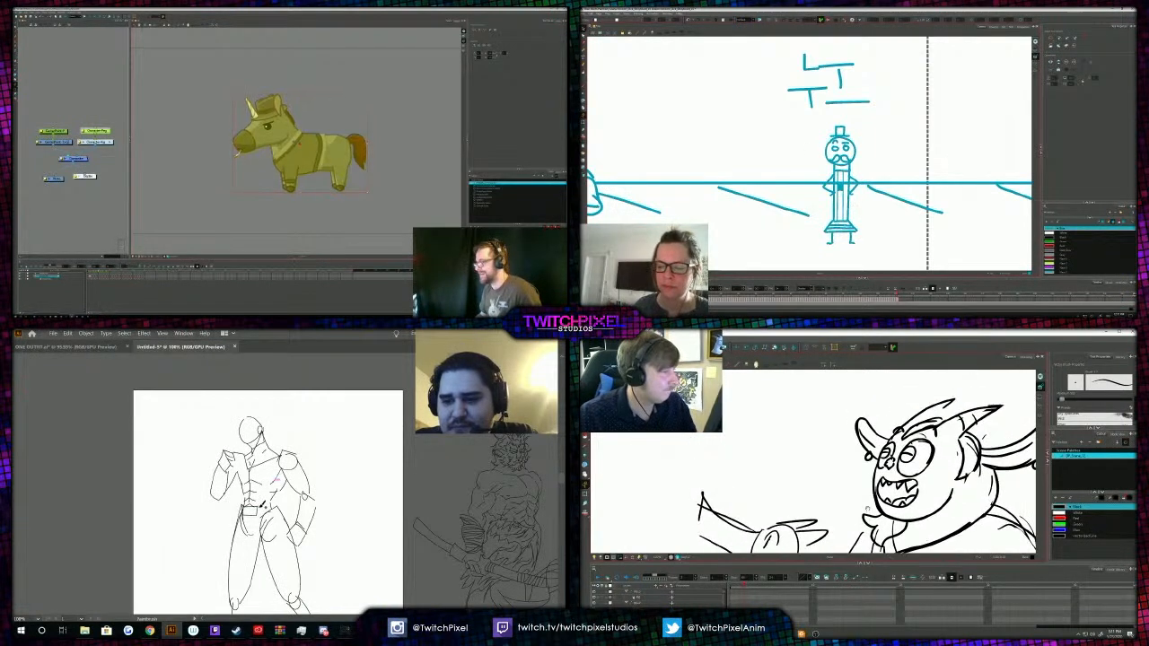
{"action": "key", "text": "1"}
{"action": "key", "text": "alt+slash"}
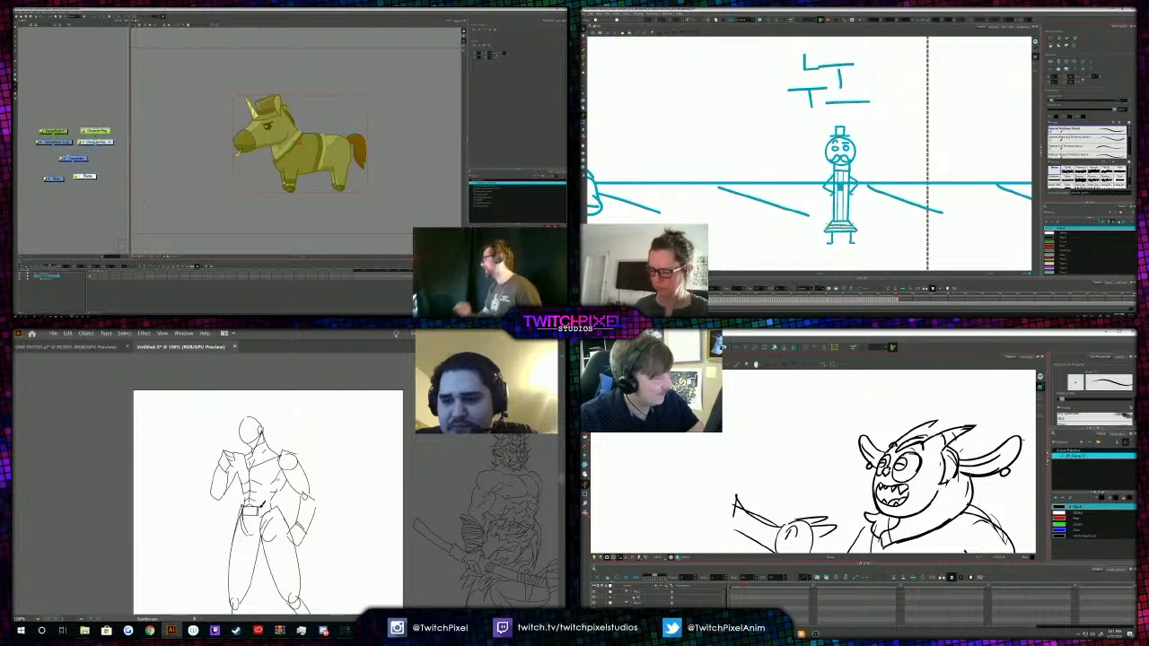
{"action": "left_click", "coordinate": [896, 155]}
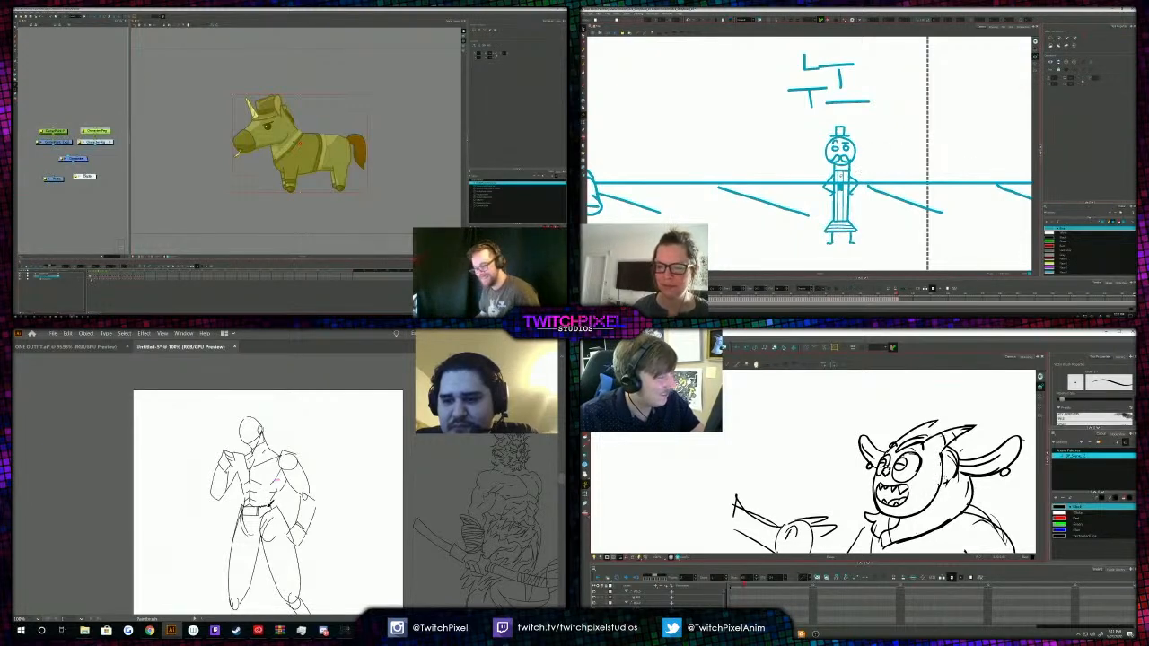
{"action": "scroll", "coordinate": [840, 176], "scroll_direction": "down", "scroll_amount": 1}
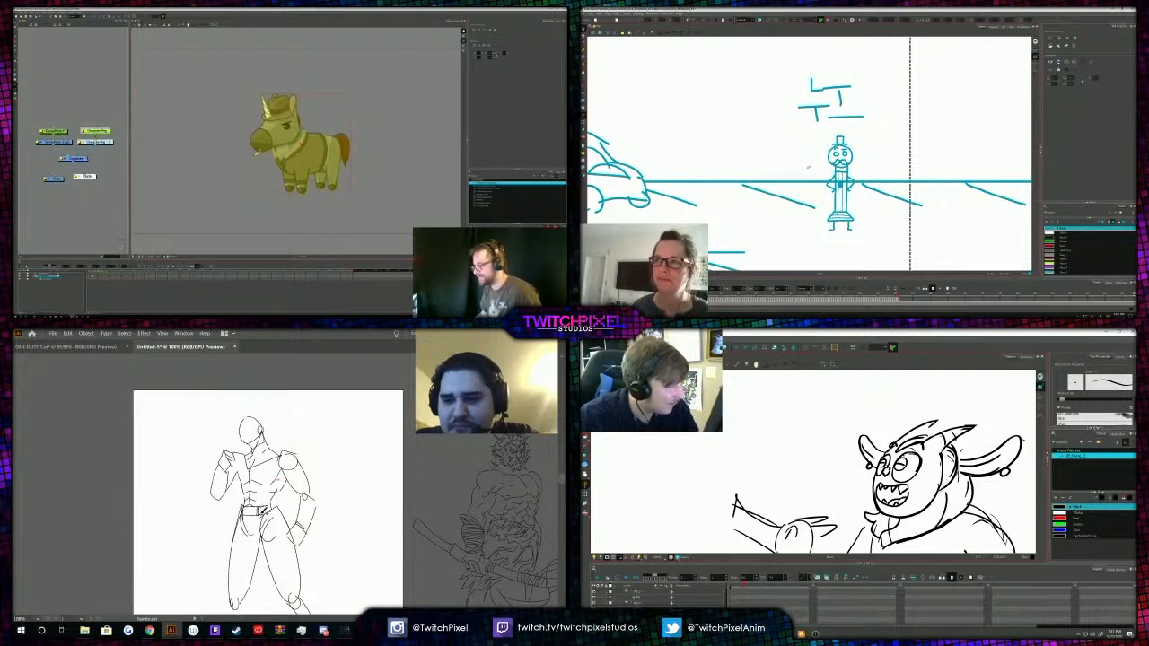
{"action": "left_click_drag", "start_coordinate": [898, 503], "coordinate": [908, 463]}
{"action": "scroll", "coordinate": [841, 145], "scroll_direction": "up", "scroll_amount": 3}
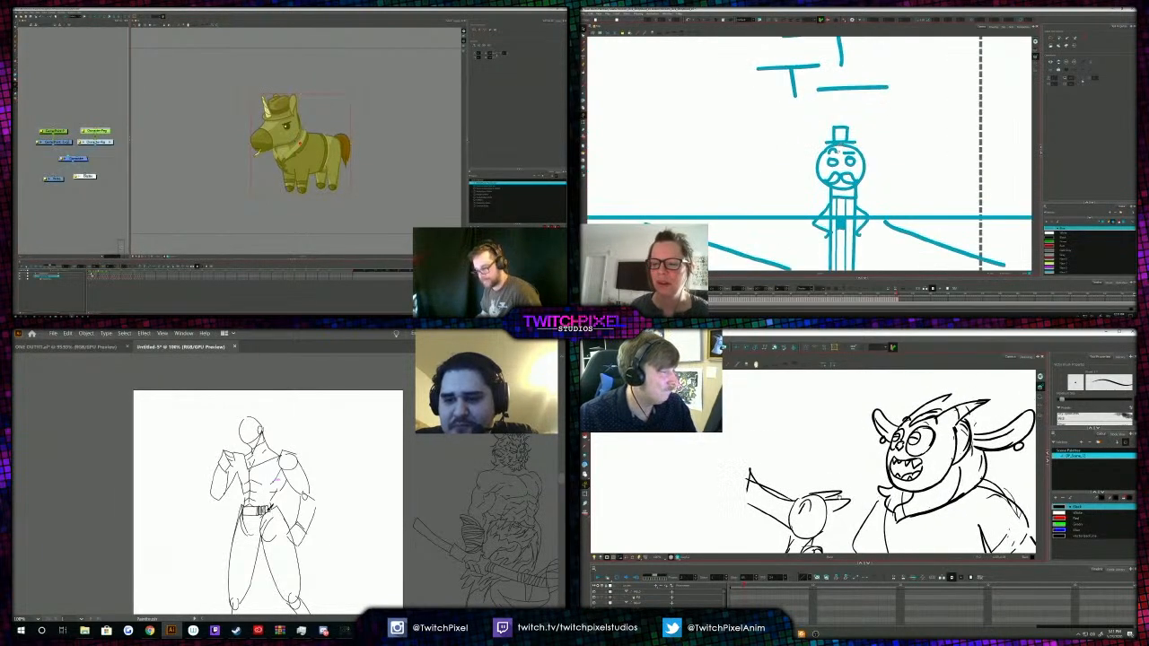
Replace the large character's rough shoulder strokes with a clean line, and add a small nose to the bollard's face.
{"action": "mouse_move", "coordinate": [961, 498]}
{"action": "left_mouse_down"}
{"action": "mouse_move", "coordinate": [936, 489]}
{"action": "mouse_move", "coordinate": [982, 465]}
{"action": "left_mouse_up"}
{"action": "key", "text": "alt+slash"}
{"action": "key", "text": "alt+s"}
{"action": "key", "text": "Delete"}
{"action": "key", "text": "alt+b"}
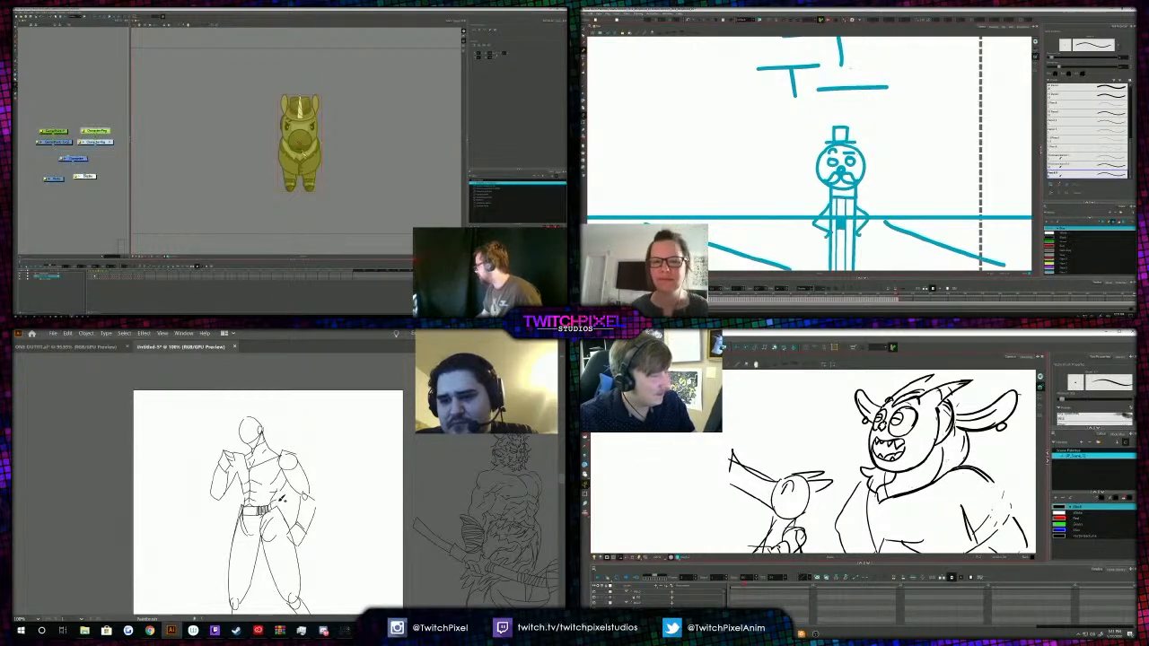
Select the whole bollard, move it closer to the parked car and deselect it.
{"action": "scroll", "coordinate": [851, 67], "scroll_direction": "down", "scroll_amount": 4}
{"action": "key", "text": "alt+s"}
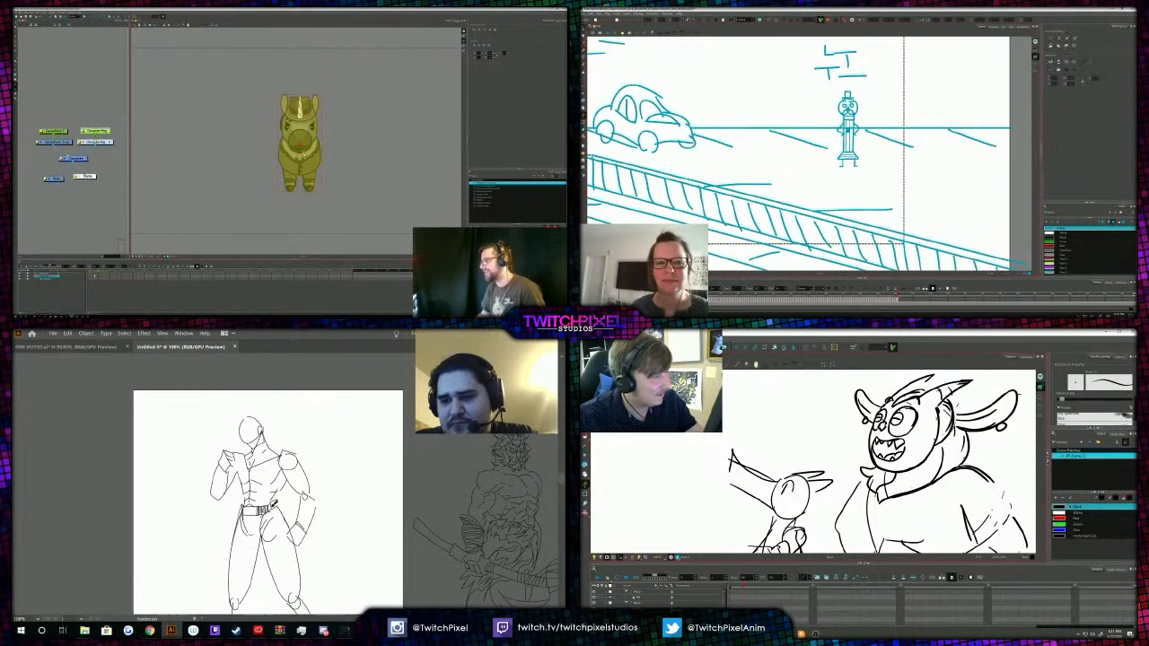
{"action": "key", "text": "period"}
{"action": "mouse_move", "coordinate": [834, 124]}
{"action": "left_mouse_down"}
{"action": "mouse_move", "coordinate": [838, 170]}
{"action": "mouse_move", "coordinate": [870, 154]}
{"action": "left_mouse_up"}
{"action": "scroll", "coordinate": [870, 154], "scroll_direction": "down", "scroll_amount": 3}
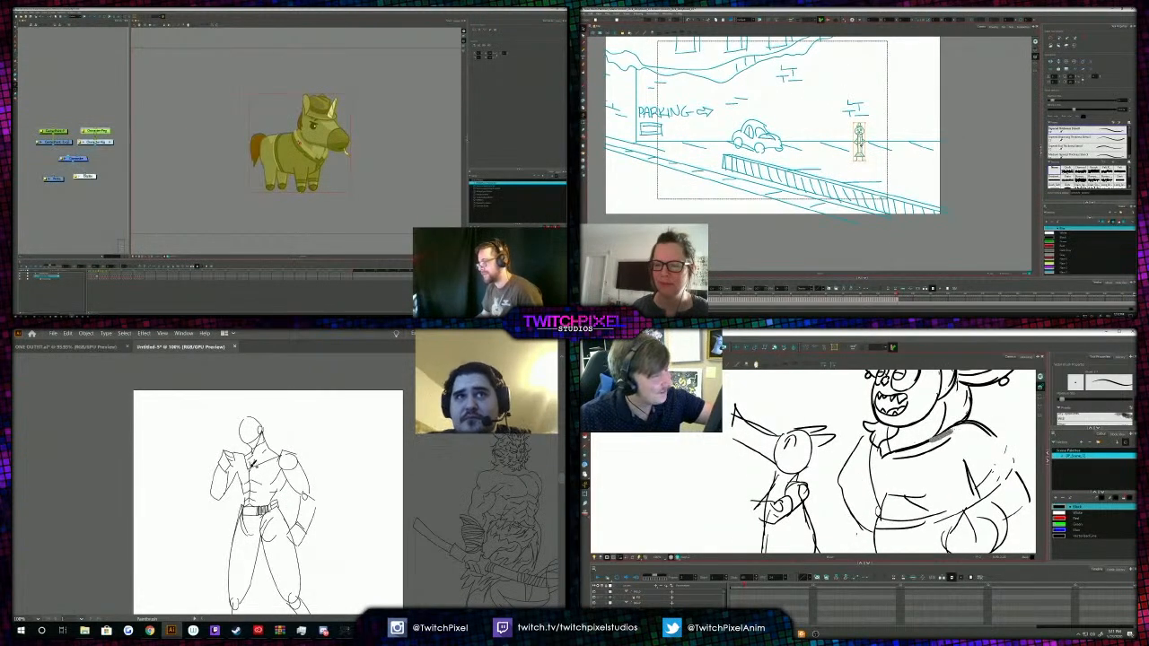
{"action": "left_click_drag", "start_coordinate": [859, 141], "coordinate": [834, 134]}
{"action": "left_click", "coordinate": [850, 132]}
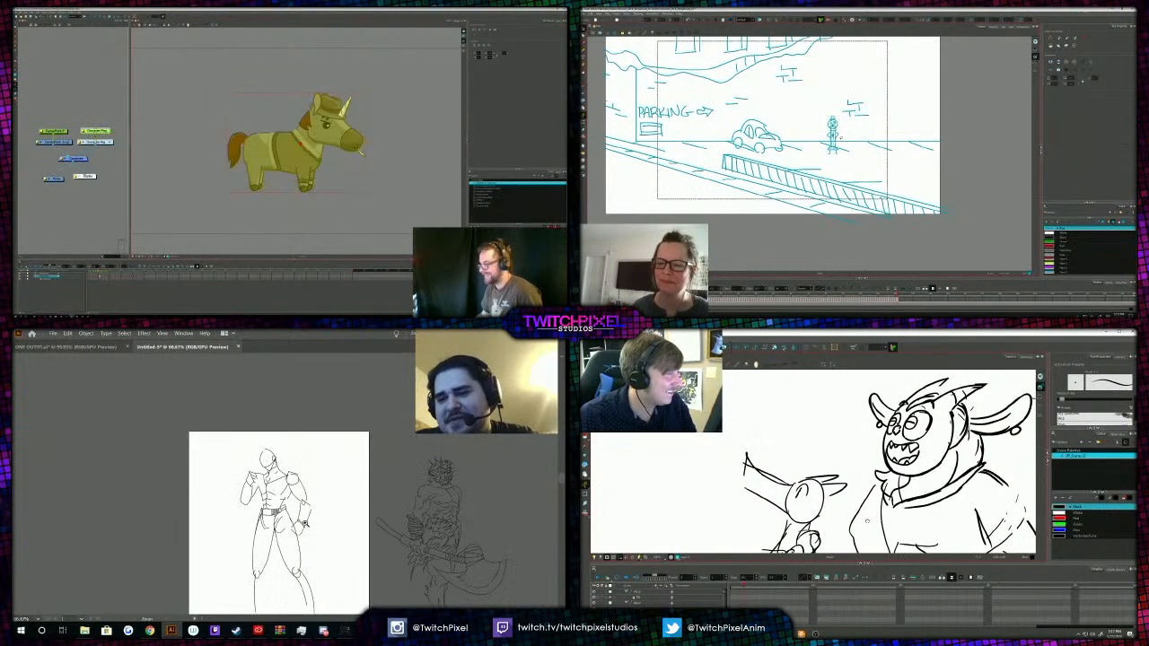
Delete the bollard's bent arms and switch to the brush.
{"action": "scroll", "coordinate": [842, 138], "scroll_direction": "up", "scroll_amount": 3}
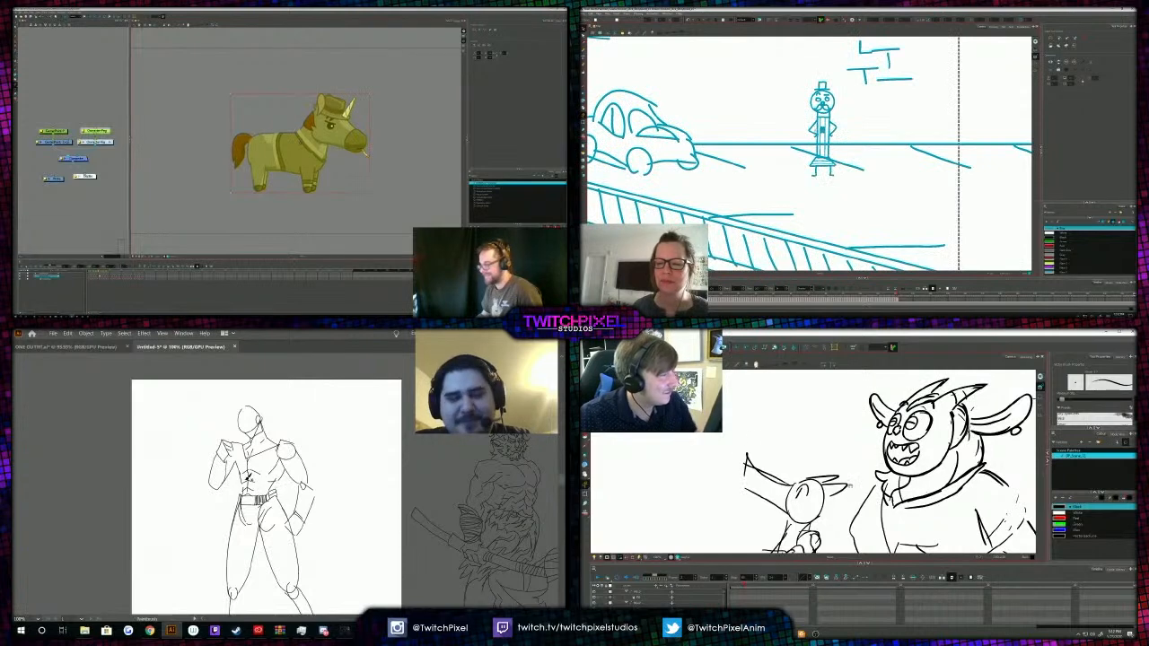
{"action": "left_click", "coordinate": [813, 130]}
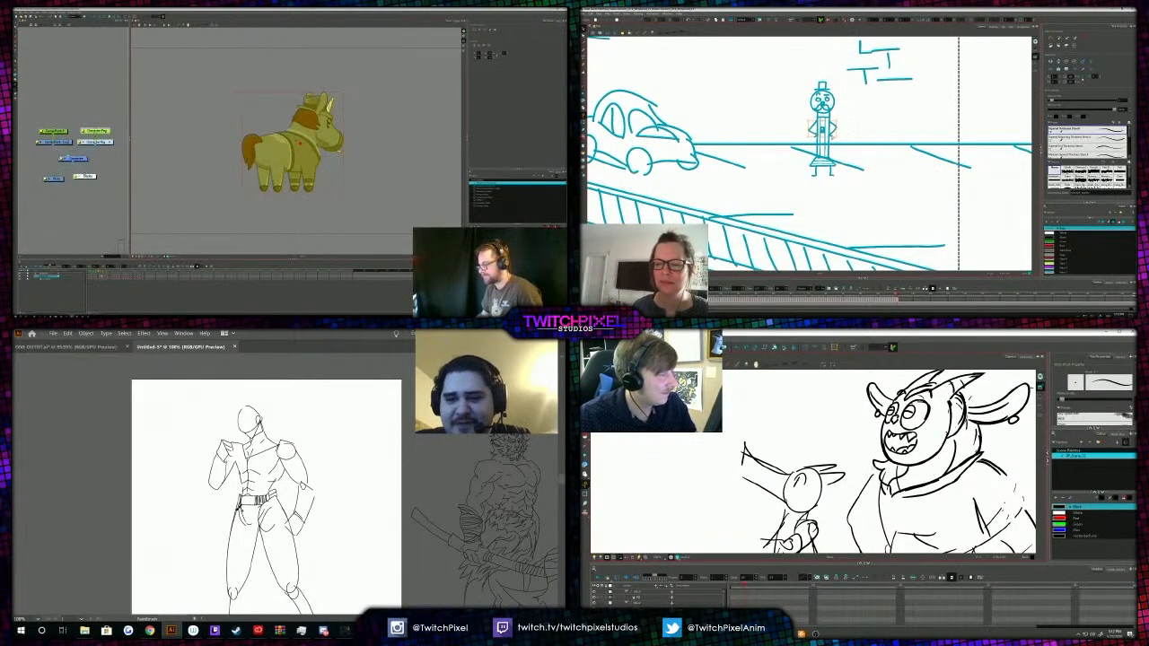
{"action": "left_click", "coordinate": [876, 117]}
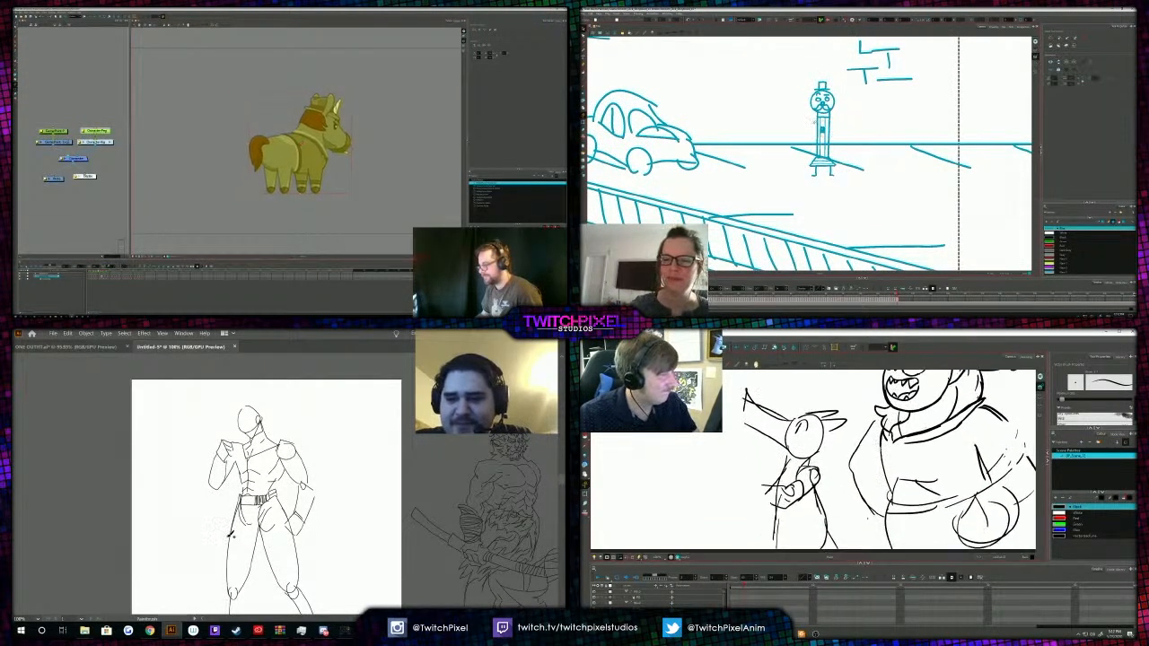
{"action": "left_click", "coordinate": [584, 51]}
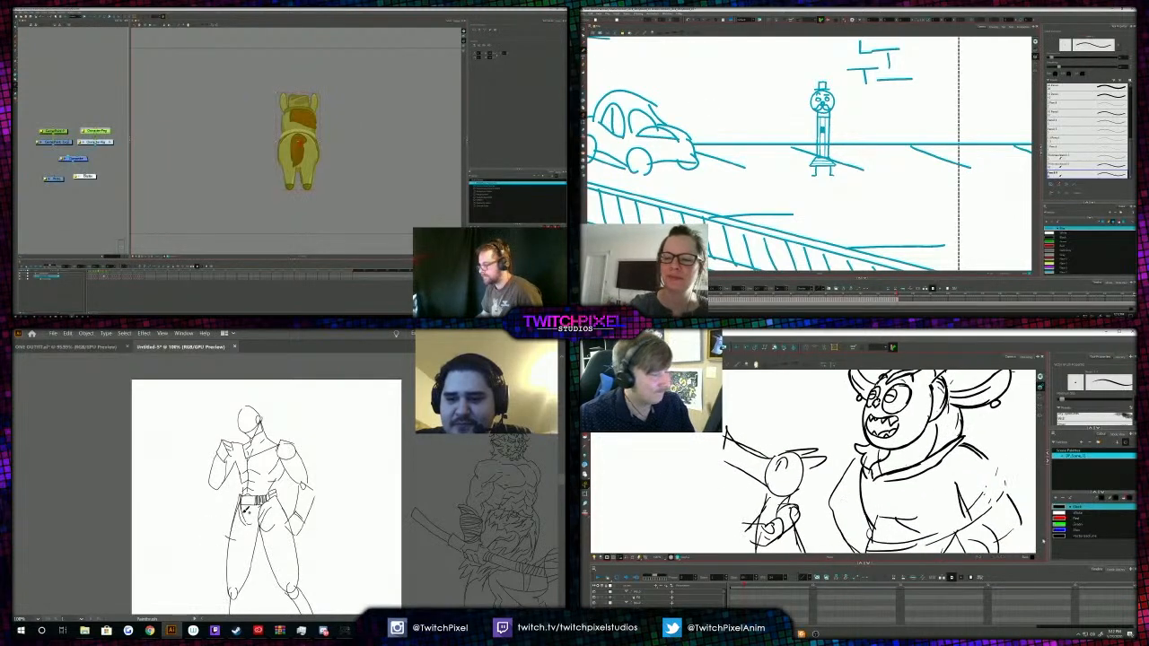
Enlarge the drawing area of the two-character scene, and draw the bollard's first hanging arm.
{"action": "left_click_drag", "start_coordinate": [1048, 541], "coordinate": [1070, 540]}
{"action": "left_click_drag", "start_coordinate": [943, 564], "coordinate": [943, 585]}
{"action": "mouse_move", "coordinate": [888, 513]}
{"action": "left_mouse_down"}
{"action": "mouse_move", "coordinate": [844, 510]}
{"action": "mouse_move", "coordinate": [820, 481]}
{"action": "left_mouse_up"}
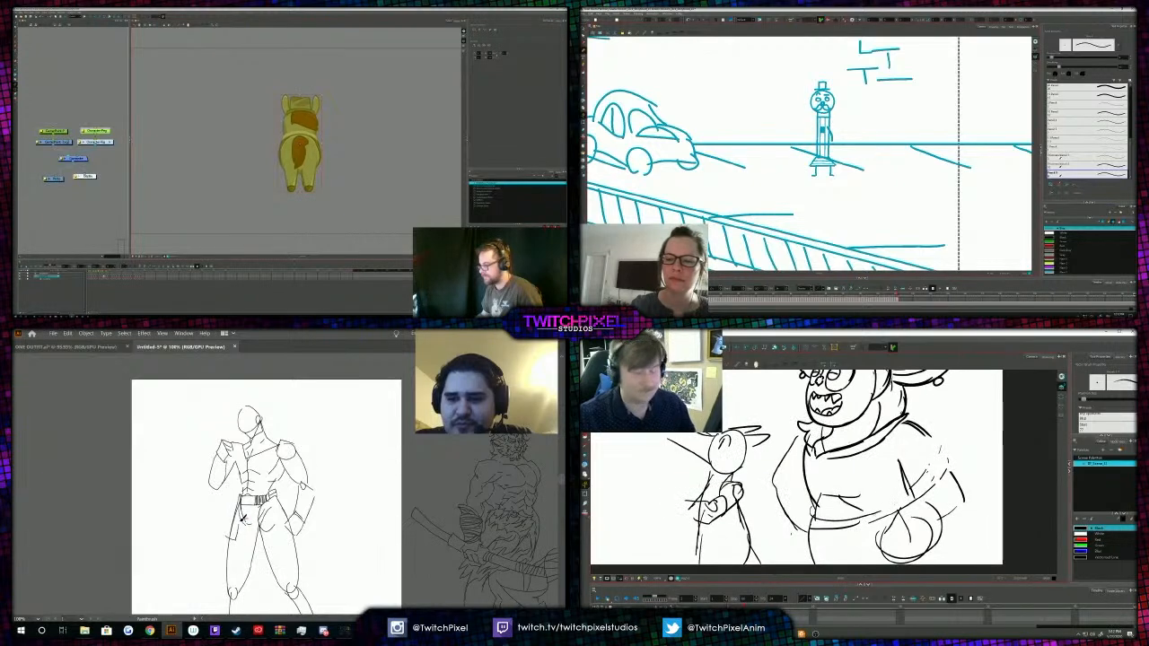
Undo the large character's hand strokes and delete the rough forearm line, with a second hanging arm on the bollard.
{"action": "key", "text": "ctrl+z"}
{"action": "key", "text": "ctrl+z"}
{"action": "key", "text": "ctrl+z"}
{"action": "left_click_drag", "start_coordinate": [898, 521], "coordinate": [906, 494]}
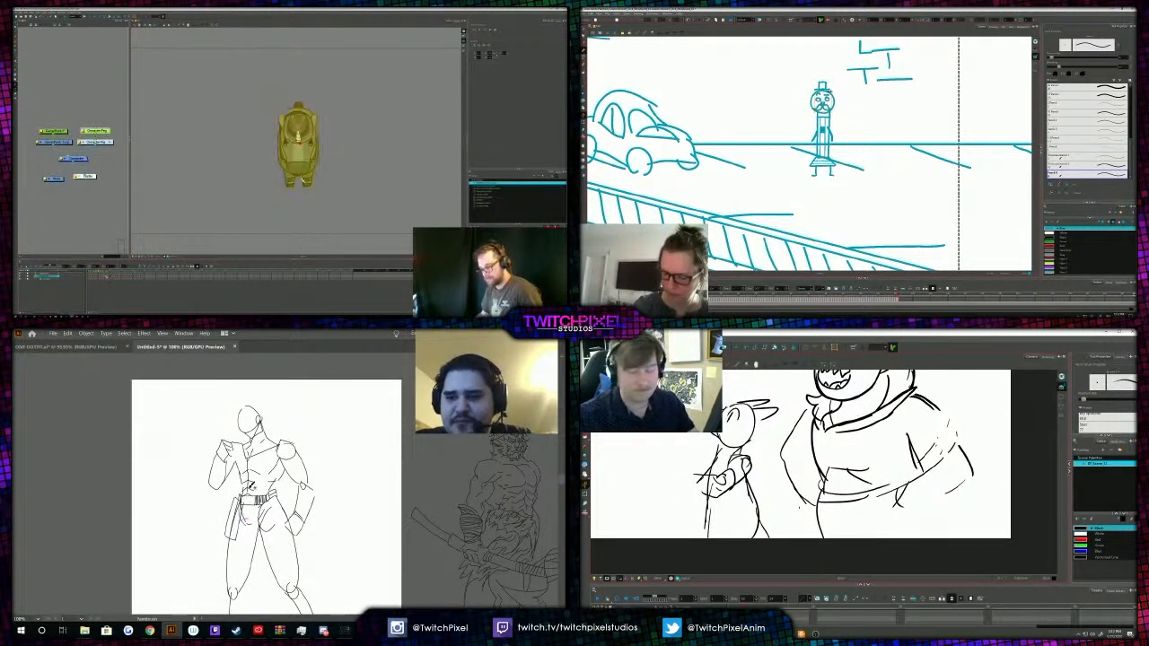
{"action": "key", "text": "alt+s"}
{"action": "key", "text": "Delete"}
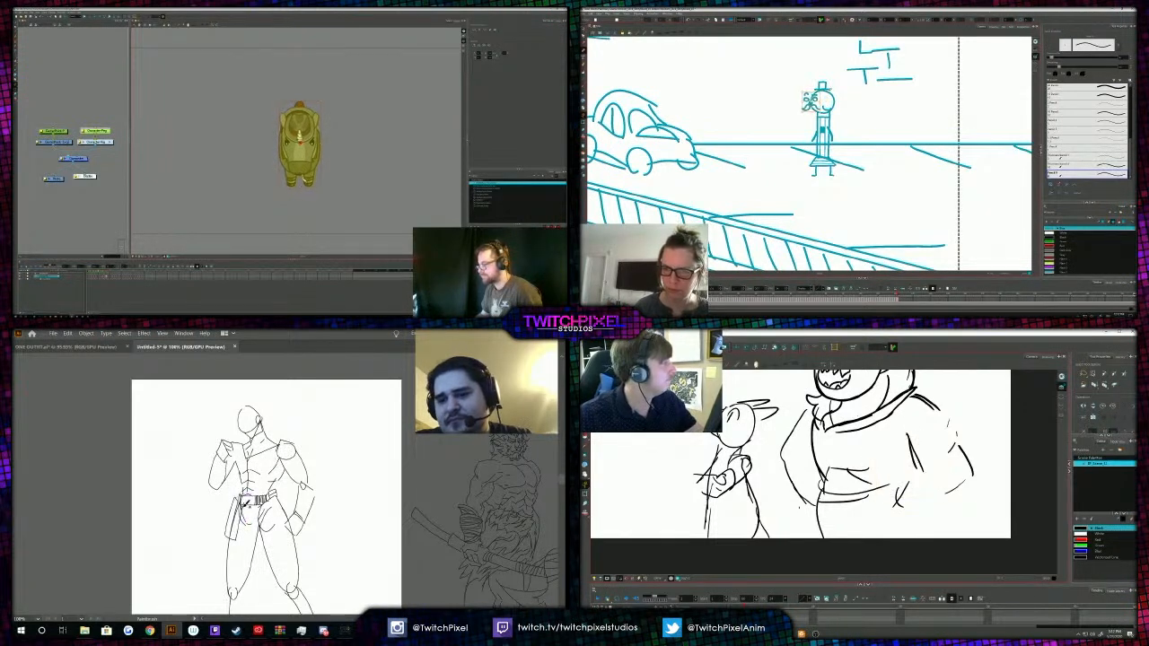
{"action": "key", "text": "alt+b"}
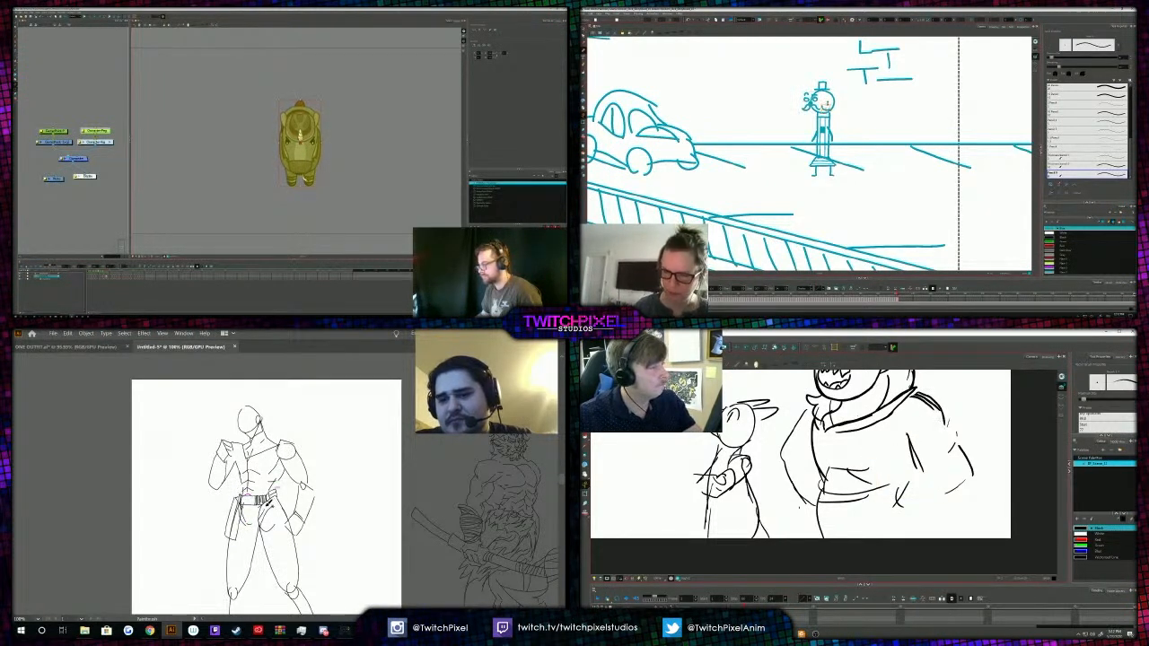
Draw the large character's near arm with a rounded hand at the hip, and add baggy trouser outlines to the standing figure.
{"action": "scroll", "coordinate": [923, 423], "scroll_direction": "up", "scroll_amount": 1}
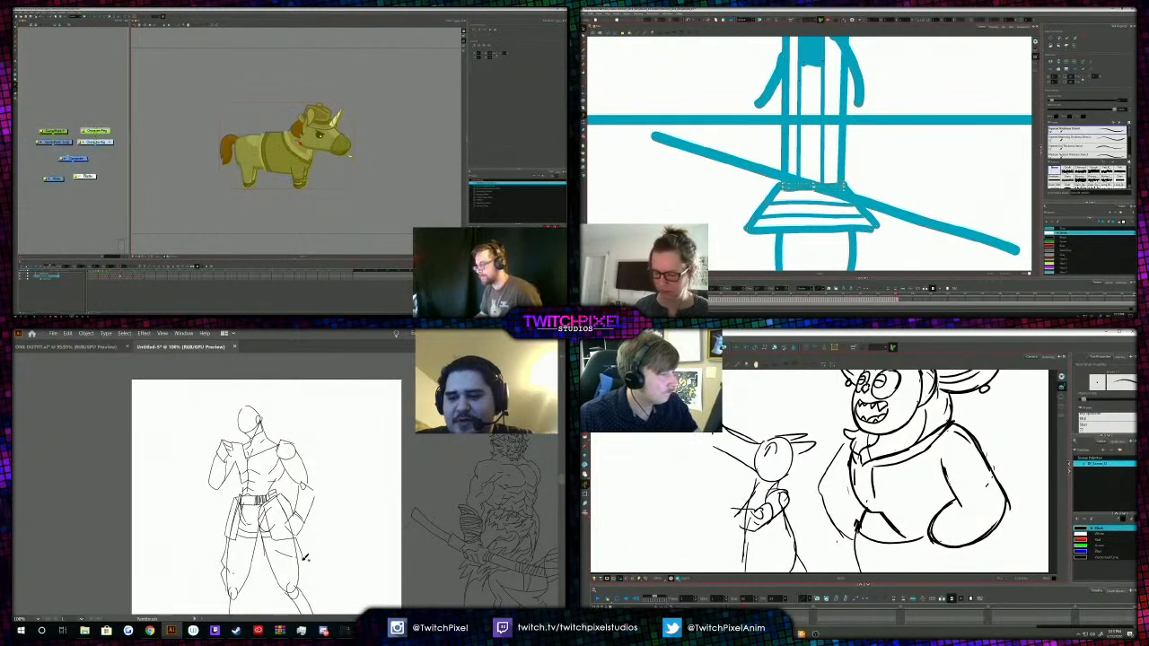
{"action": "key", "text": "2"}
{"action": "key", "text": "2"}
{"action": "key", "text": "2"}
{"action": "key", "text": "1"}
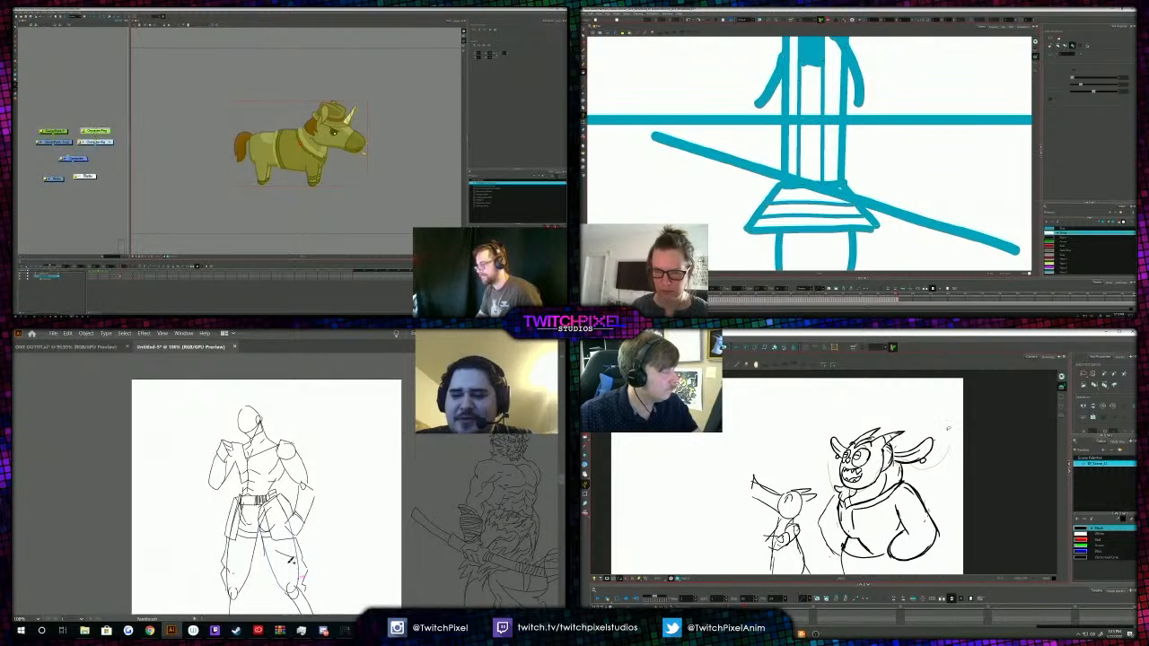
Select the large character's lower face and collar strokes.
{"action": "left_click_drag", "start_coordinate": [949, 446], "coordinate": [837, 434]}
{"action": "key", "text": "1"}
{"action": "key", "text": "1"}
{"action": "key", "text": "1"}
{"action": "key", "text": "1"}
{"action": "left_click_drag", "start_coordinate": [835, 108], "coordinate": [850, 143]}
{"action": "mouse_move", "coordinate": [875, 451]}
{"action": "left_mouse_down"}
{"action": "mouse_move", "coordinate": [878, 478]}
{"action": "mouse_move", "coordinate": [833, 485]}
{"action": "left_mouse_up"}
{"action": "key", "text": "2"}
{"action": "key", "text": "2"}
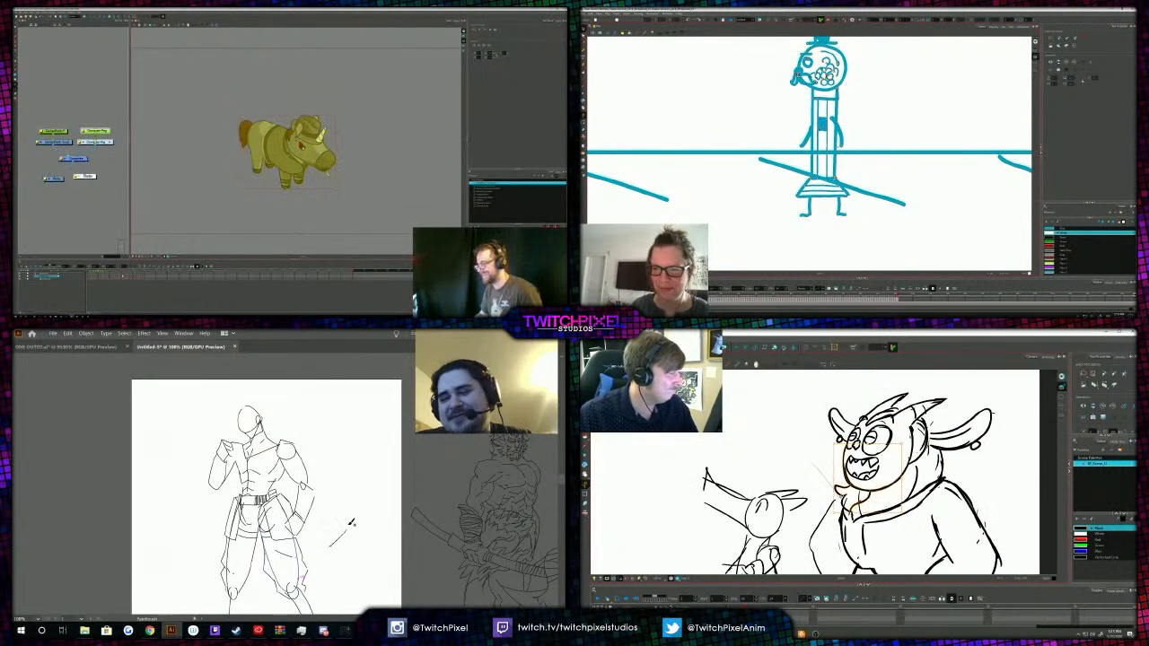
Nudge the selected strokes of the large character's face slightly and deselect them.
{"action": "key", "text": "1"}
{"action": "mouse_move", "coordinate": [791, 420]}
{"action": "left_mouse_down"}
{"action": "mouse_move", "coordinate": [828, 472]}
{"action": "mouse_move", "coordinate": [902, 478]}
{"action": "mouse_move", "coordinate": [795, 422]}
{"action": "mouse_move", "coordinate": [830, 432]}
{"action": "left_mouse_up"}
{"action": "left_click_drag", "start_coordinate": [881, 478], "coordinate": [883, 481]}
{"action": "left_click", "coordinate": [790, 425]}
{"action": "left_click_drag", "start_coordinate": [802, 456], "coordinate": [800, 445]}
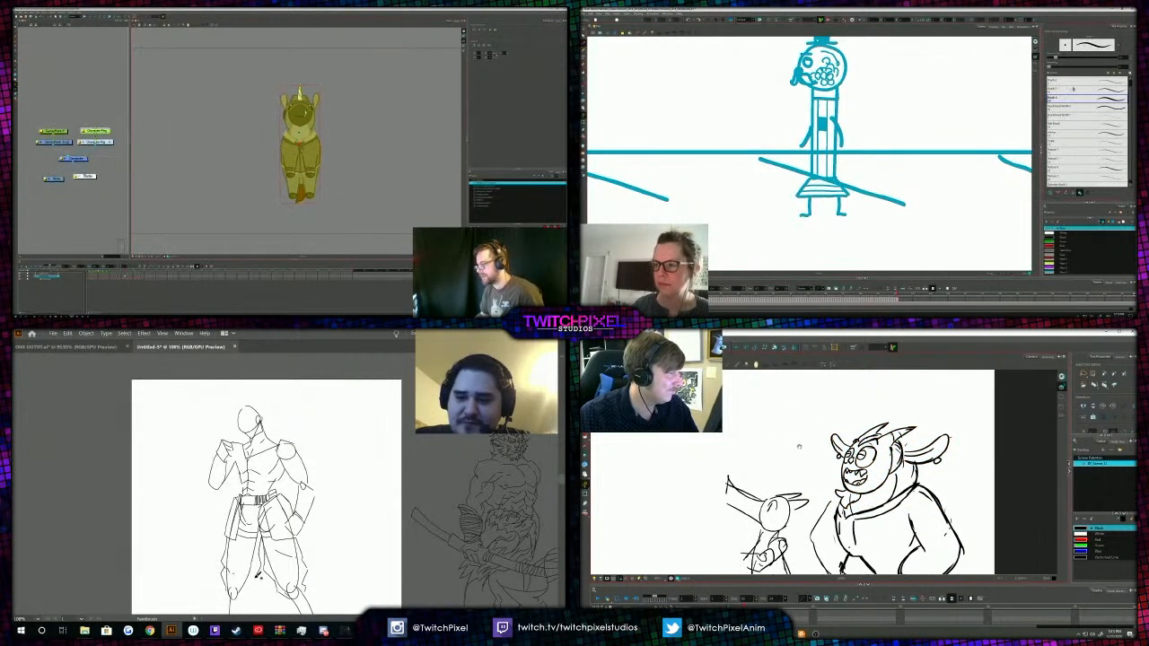
{"action": "key", "text": "2"}
{"action": "key", "text": "2"}
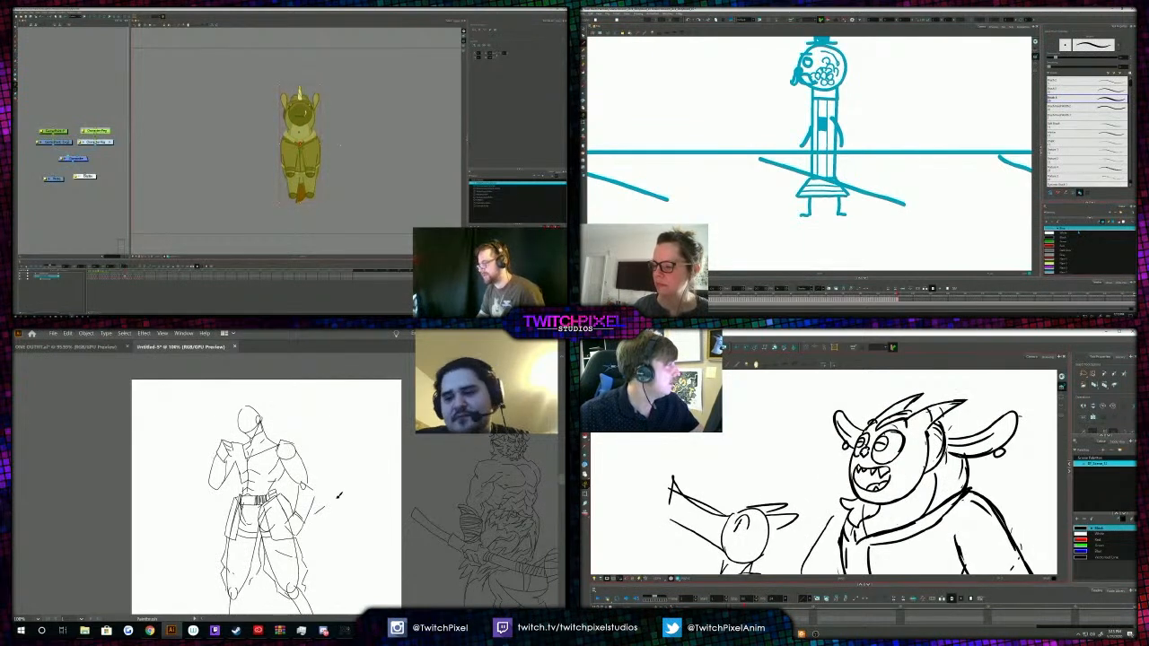
Choose white as the drawing colour, and delete the bollard's inner column lines and the stroke behind the large character's neck.
{"action": "left_click", "coordinate": [1078, 234]}
{"action": "key", "text": "ctrl+z"}
{"action": "key", "text": "alt+b"}
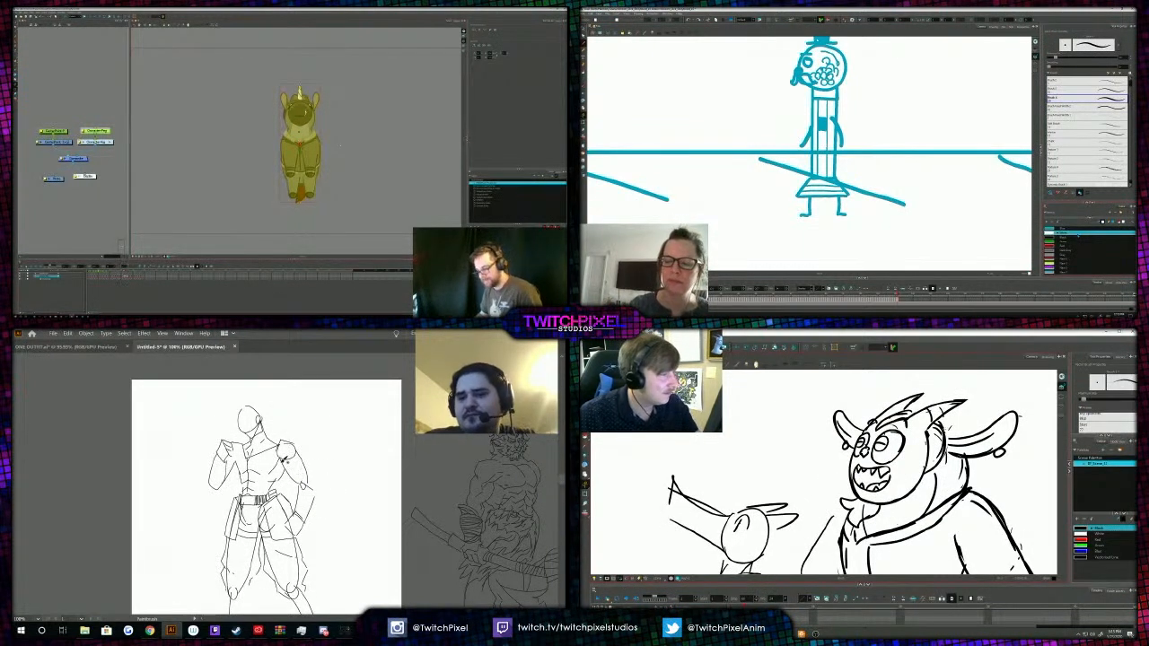
{"action": "key", "text": "period"}
{"action": "key", "text": "alt+s"}
{"action": "key", "text": "alt+s"}
{"action": "key", "text": "Delete"}
{"action": "key", "text": "period"}
{"action": "left_click_drag", "start_coordinate": [817, 113], "coordinate": [832, 117]}
{"action": "key", "text": "Delete"}
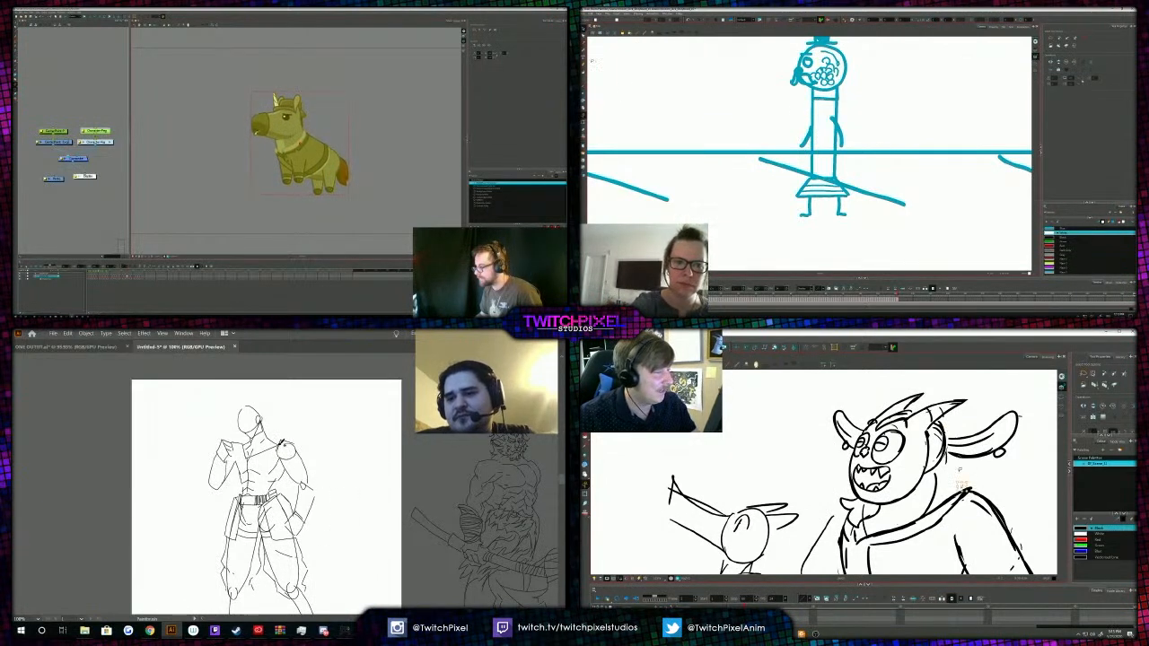
Try white brush strokes over the lines crossing the bollard's column.
{"action": "key", "text": "alt+b"}
{"action": "key", "text": "alt+b"}
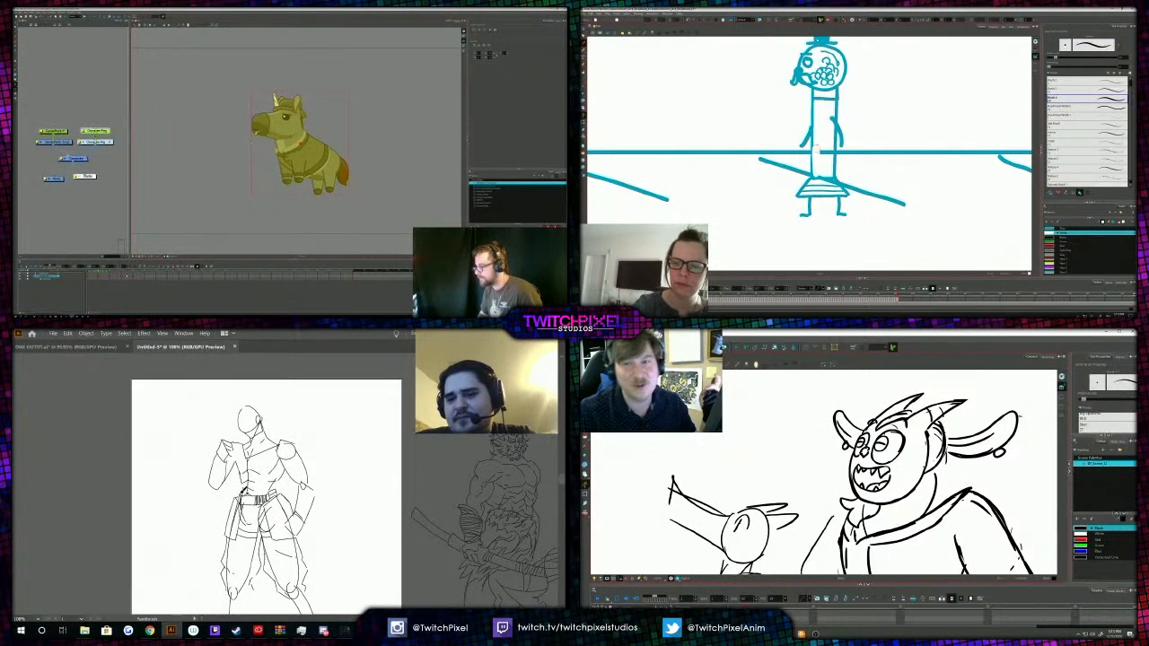
{"action": "left_click_drag", "start_coordinate": [821, 118], "coordinate": [831, 165]}
{"action": "left_click_drag", "start_coordinate": [329, 452], "coordinate": [340, 491]}
{"action": "key", "text": "ctrl+z"}
{"action": "key", "text": "ctrl+z"}
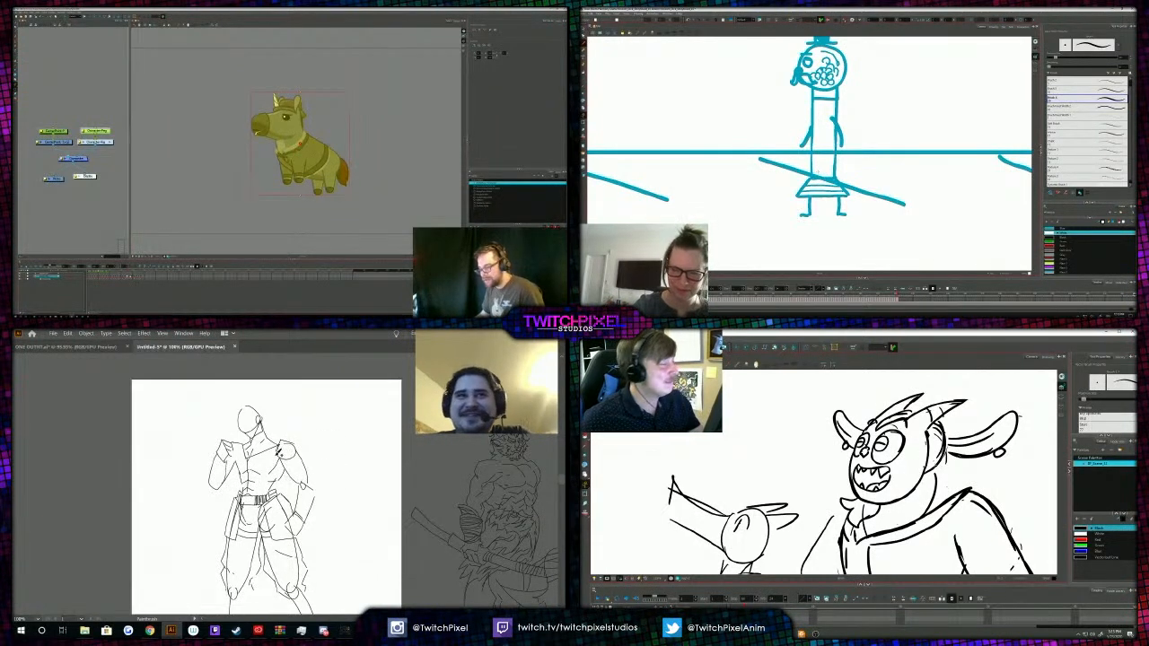
Redraw the line behind the large character's neck and undo the deletion of the bollard's inner column lines.
{"action": "key", "text": "."}
{"action": "left_click_drag", "start_coordinate": [963, 462], "coordinate": [958, 495]}
{"action": "left_click_drag", "start_coordinate": [261, 518], "coordinate": [244, 518]}
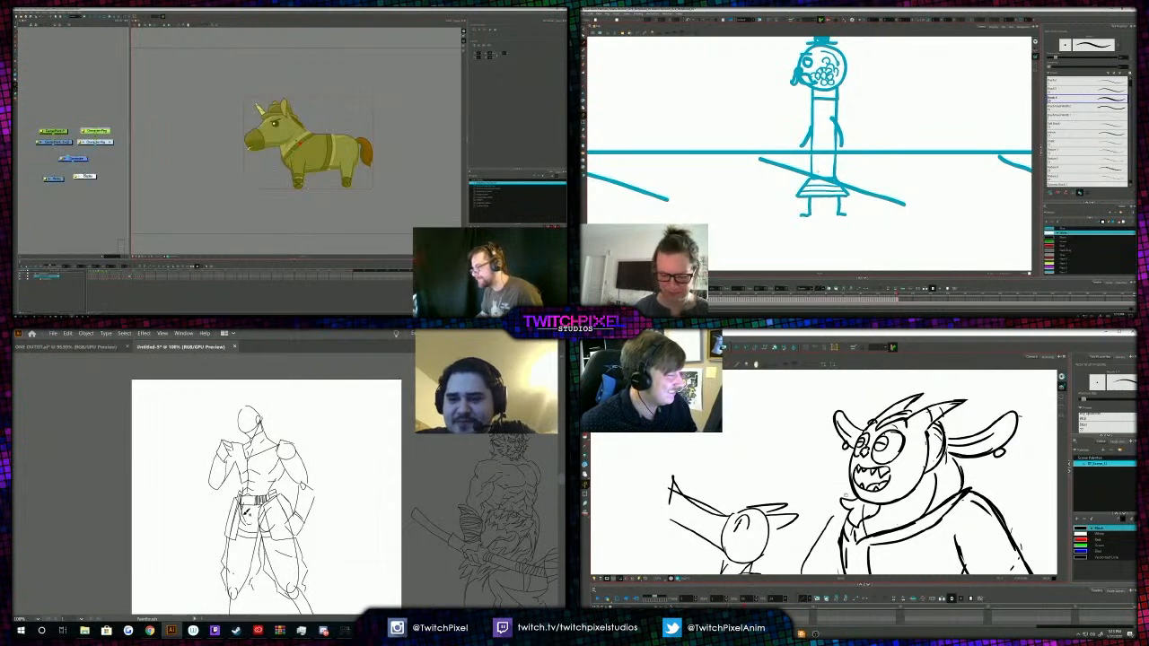
{"action": "left_click_drag", "start_coordinate": [818, 102], "coordinate": [818, 150]}
{"action": "key", "text": "."}
{"action": "key", "text": "."}
{"action": "key", "text": "."}
{"action": "scroll", "coordinate": [948, 455], "scroll_direction": "up", "scroll_amount": 1}
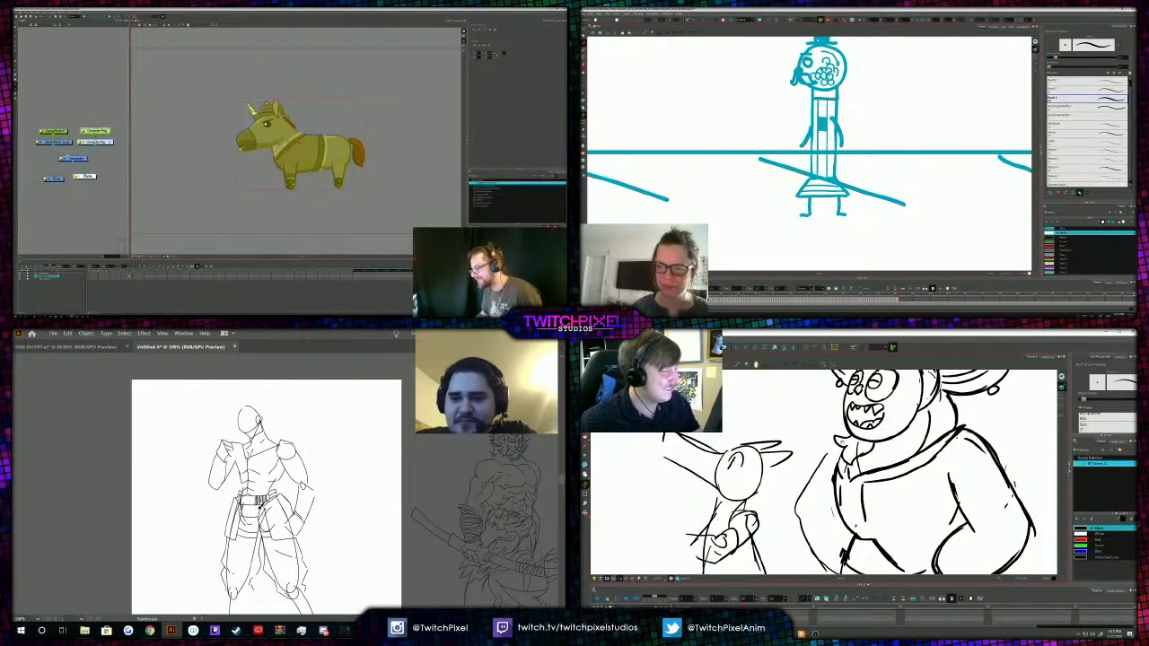
{"action": "key", "text": "ctrl+z"}
Refine the large character's jacket hem and rounded hand outline, and add strokes around the standing figure's belt.
{"action": "scroll", "coordinate": [948, 455], "scroll_direction": "down", "scroll_amount": 2}
{"action": "key", "text": "Delete"}
{"action": "left_click_drag", "start_coordinate": [934, 485], "coordinate": [947, 467]}
{"action": "key", "text": "."}
{"action": "key", "text": "ctrl+z"}
{"action": "left_click_drag", "start_coordinate": [840, 450], "coordinate": [835, 480]}
{"action": "left_click_drag", "start_coordinate": [241, 512], "coordinate": [268, 514]}
{"action": "key", "text": "."}
{"action": "key", "text": "alt+s"}
{"action": "left_click", "coordinate": [693, 87]}
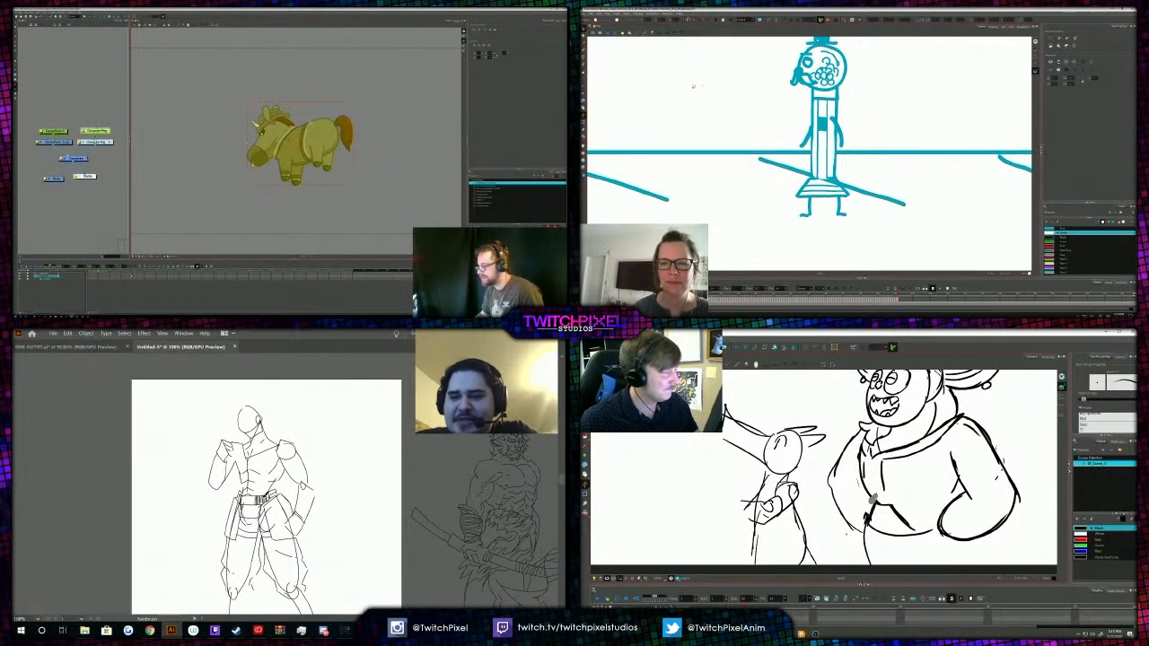
Draw the large character's lower waistline and the leg lines beneath the jacket hem.
{"action": "scroll", "coordinate": [692, 87], "scroll_direction": "down", "scroll_amount": 8}
{"action": "left_click_drag", "start_coordinate": [679, 95], "coordinate": [775, 154]}
{"action": "left_click_drag", "start_coordinate": [870, 506], "coordinate": [864, 524]}
{"action": "left_click_drag", "start_coordinate": [775, 154], "coordinate": [824, 164]}
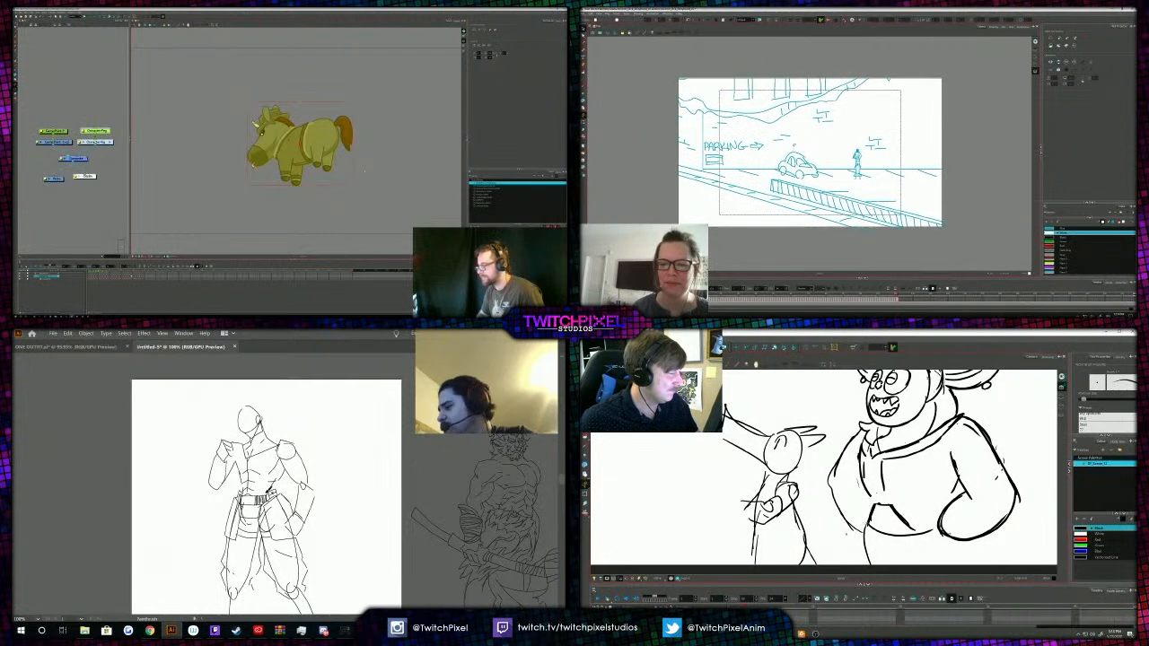
{"action": "scroll", "coordinate": [881, 176], "scroll_direction": "up", "scroll_amount": 2}
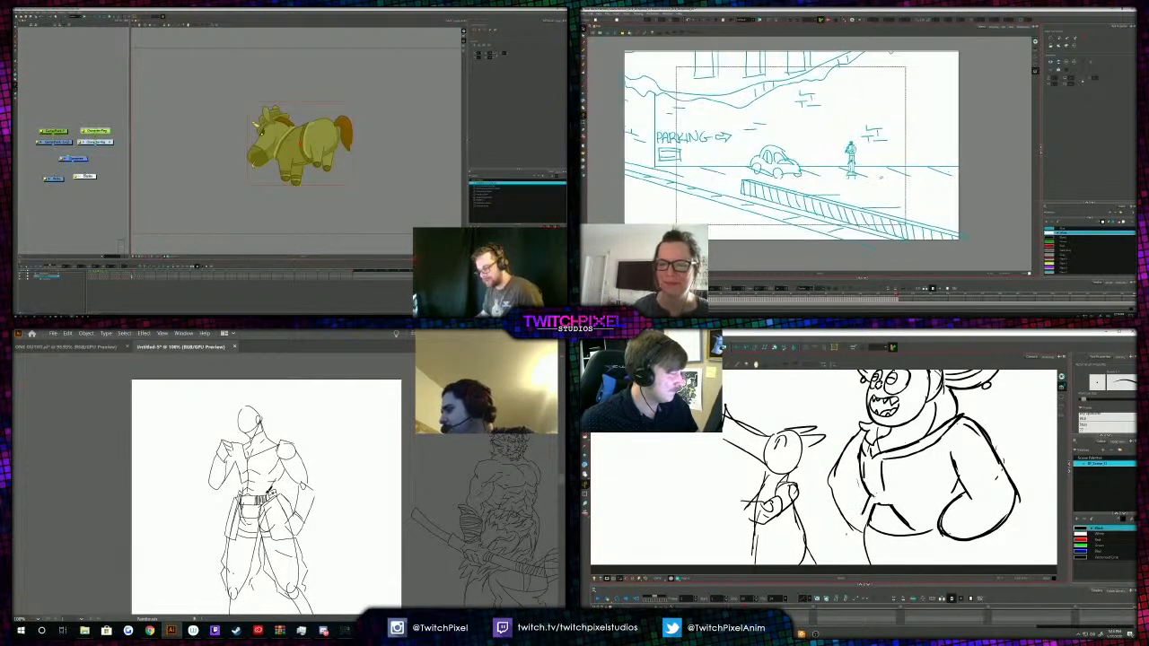
{"action": "mouse_move", "coordinate": [870, 506]}
{"action": "left_mouse_down"}
{"action": "mouse_move", "coordinate": [864, 524]}
{"action": "mouse_move", "coordinate": [863, 497]}
{"action": "left_mouse_up"}
{"action": "scroll", "coordinate": [826, 171], "scroll_direction": "down", "scroll_amount": 4}
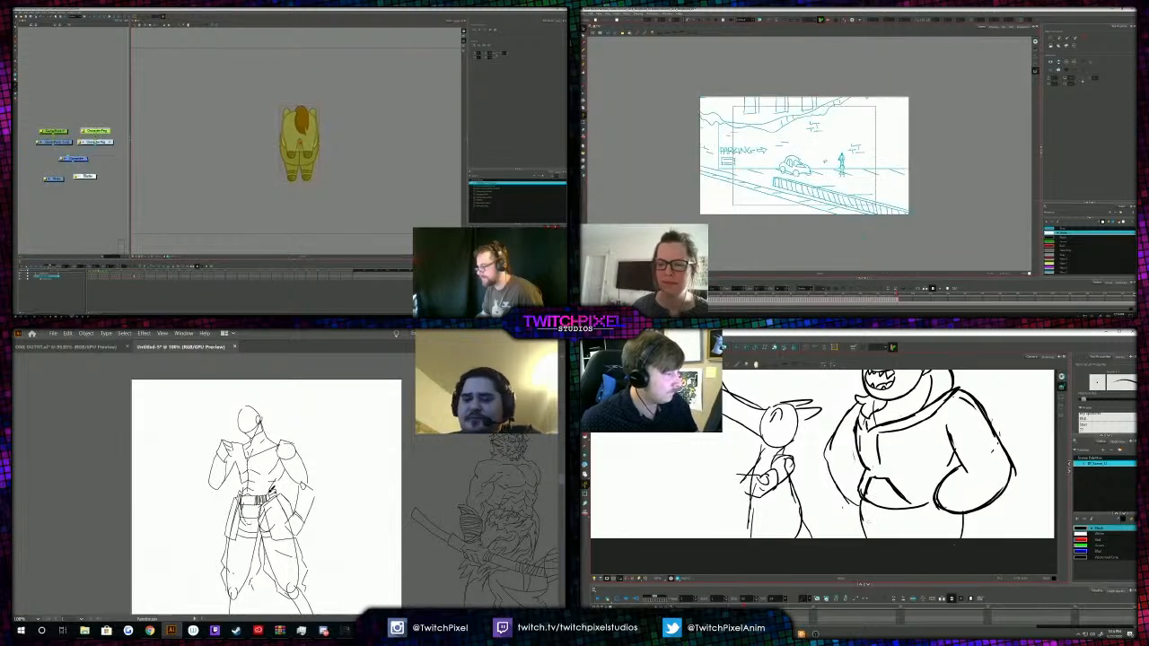
Undo the large character's outer leg line and advance the donkey turnaround from the back view to the three-quarter back view.
{"action": "left_click_drag", "start_coordinate": [818, 161], "coordinate": [833, 174]}
{"action": "key", "text": "ctrl+z"}
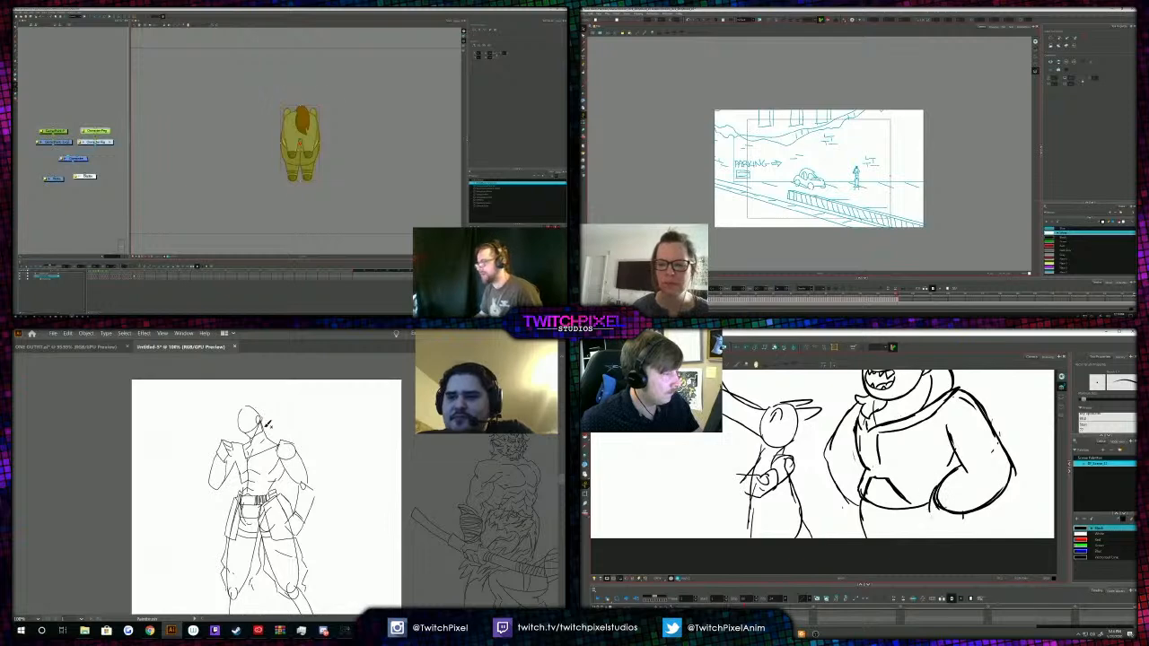
{"action": "key", "text": "Escape"}
{"action": "left_click_drag", "start_coordinate": [929, 509], "coordinate": [919, 557]}
{"action": "key", "text": "1"}
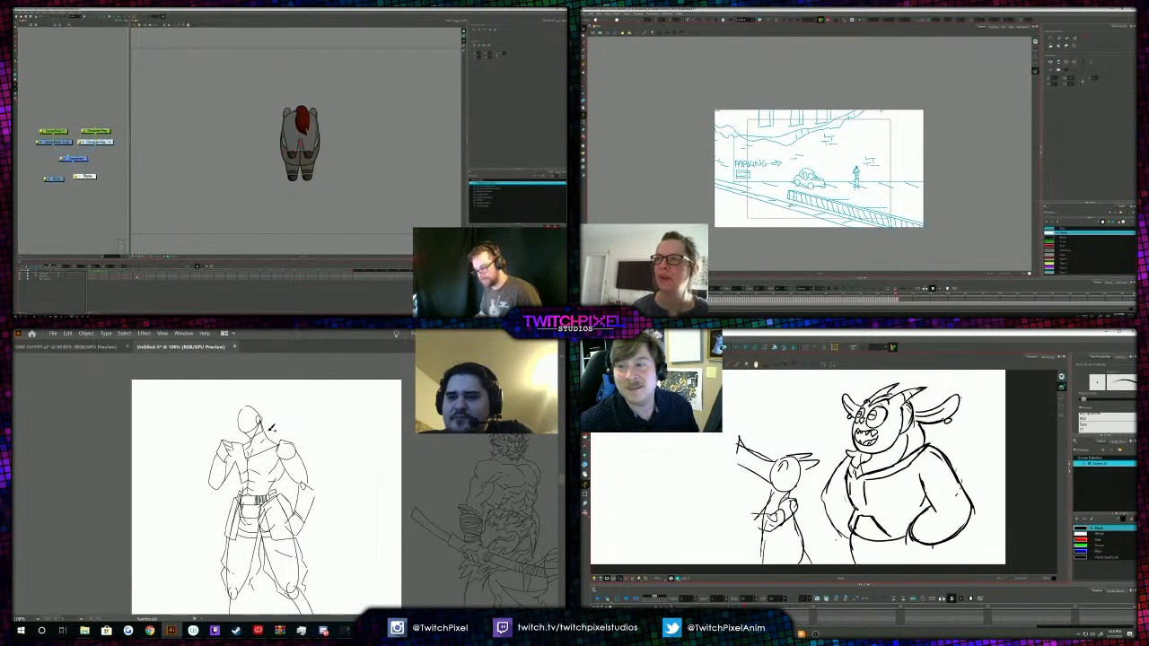
{"action": "left_click", "coordinate": [134, 276]}
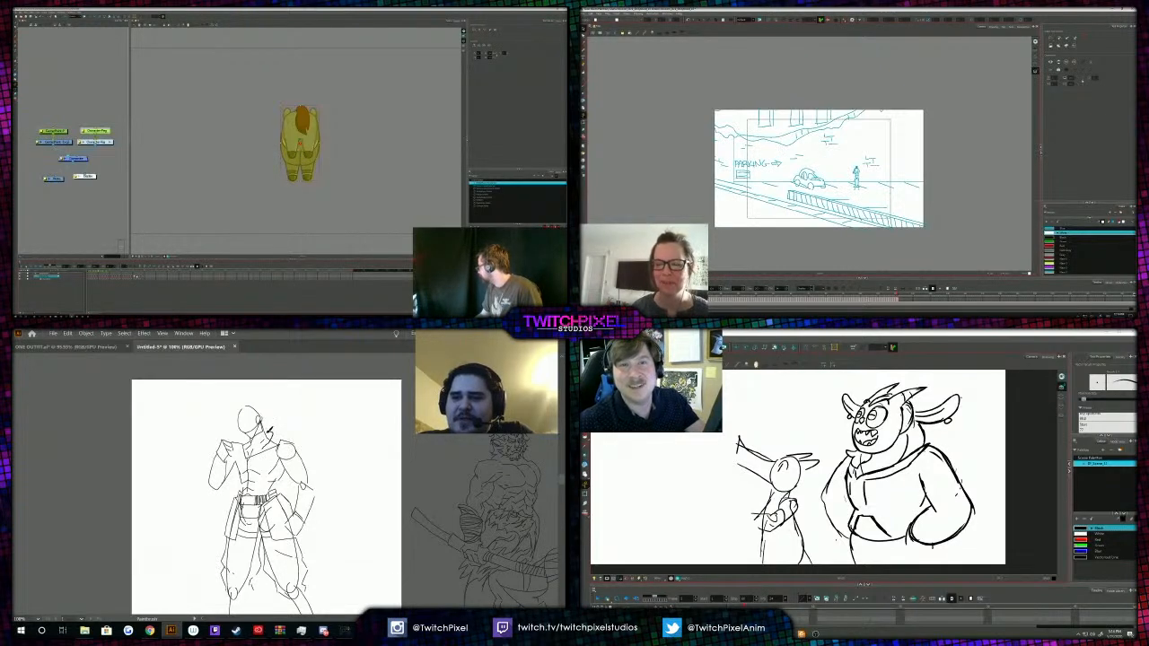
{"action": "left_click", "coordinate": [137, 277]}
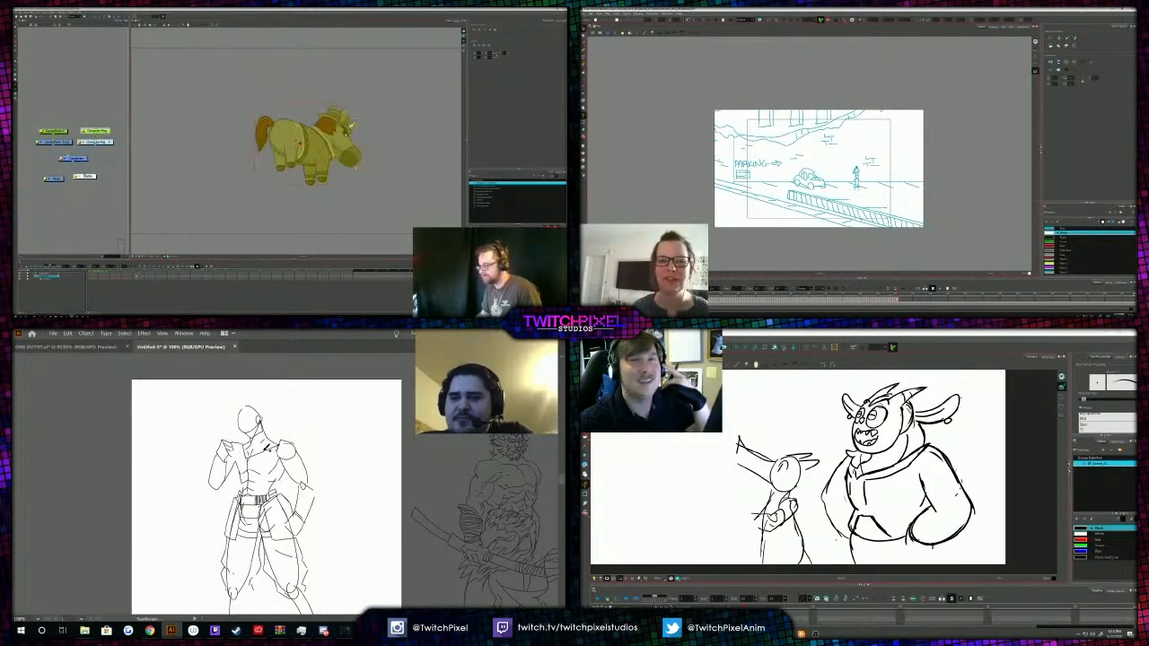
{"action": "key", "text": "2"}
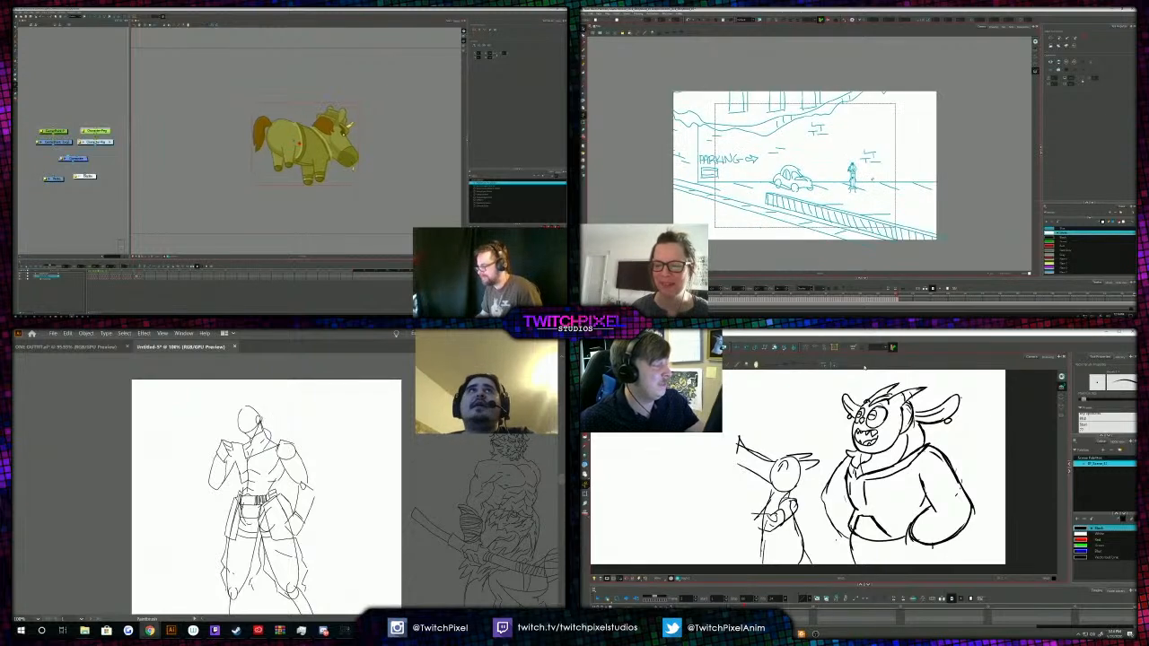
Draw fingers on the large character's near hand and bring up the artwork reference page beside the standing figure.
{"action": "key", "text": "alt+b"}
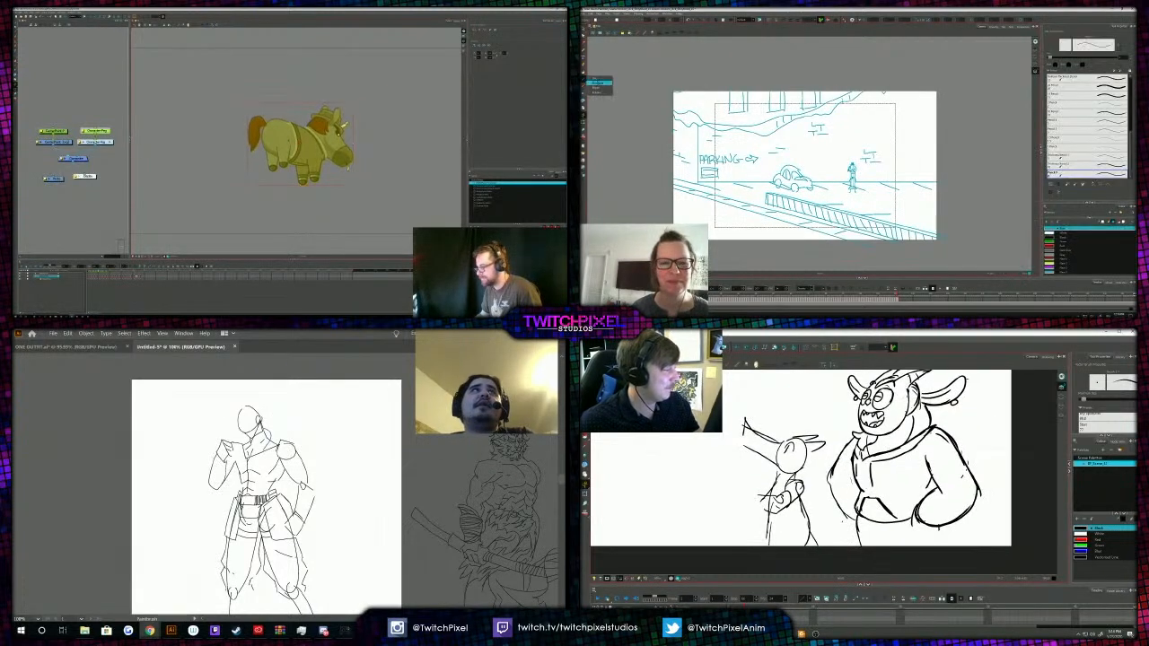
{"action": "key", "text": "alt+Tab"}
{"action": "mouse_move", "coordinate": [860, 500]}
{"action": "left_mouse_down"}
{"action": "mouse_move", "coordinate": [856, 517]}
{"action": "mouse_move", "coordinate": [886, 528]}
{"action": "left_mouse_up"}
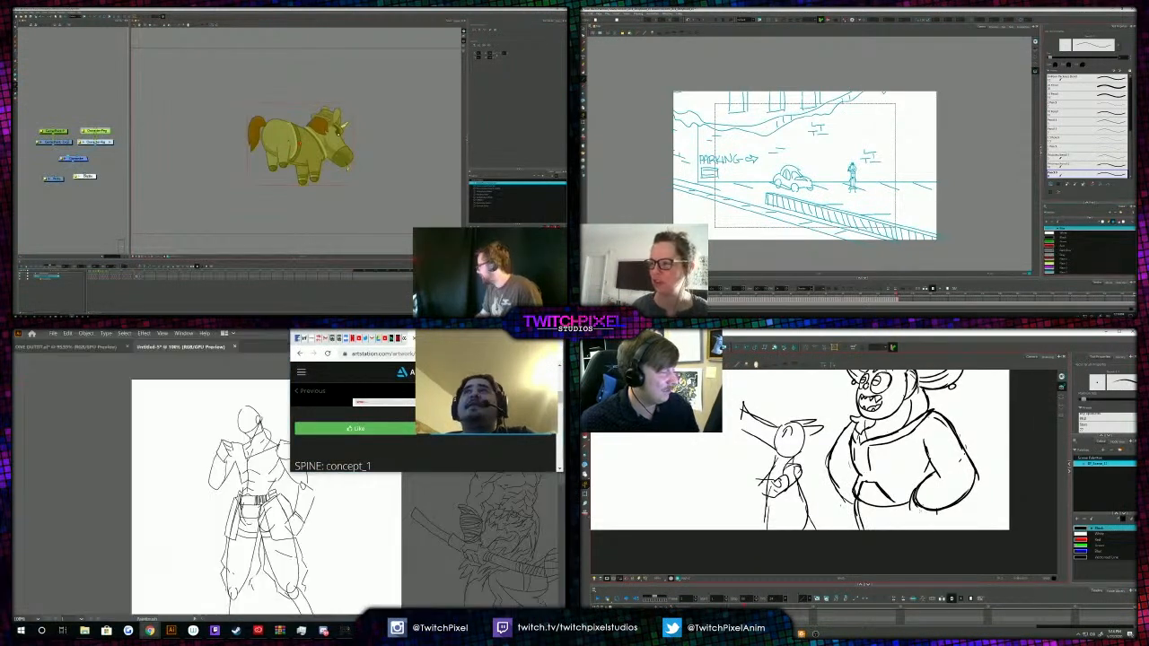
{"action": "mouse_move", "coordinate": [931, 511]}
{"action": "left_mouse_down"}
{"action": "mouse_move", "coordinate": [922, 526]}
{"action": "mouse_move", "coordinate": [916, 517]}
{"action": "left_mouse_up"}
{"action": "key", "text": "."}
{"action": "left_click_drag", "start_coordinate": [371, 149], "coordinate": [364, 149]}
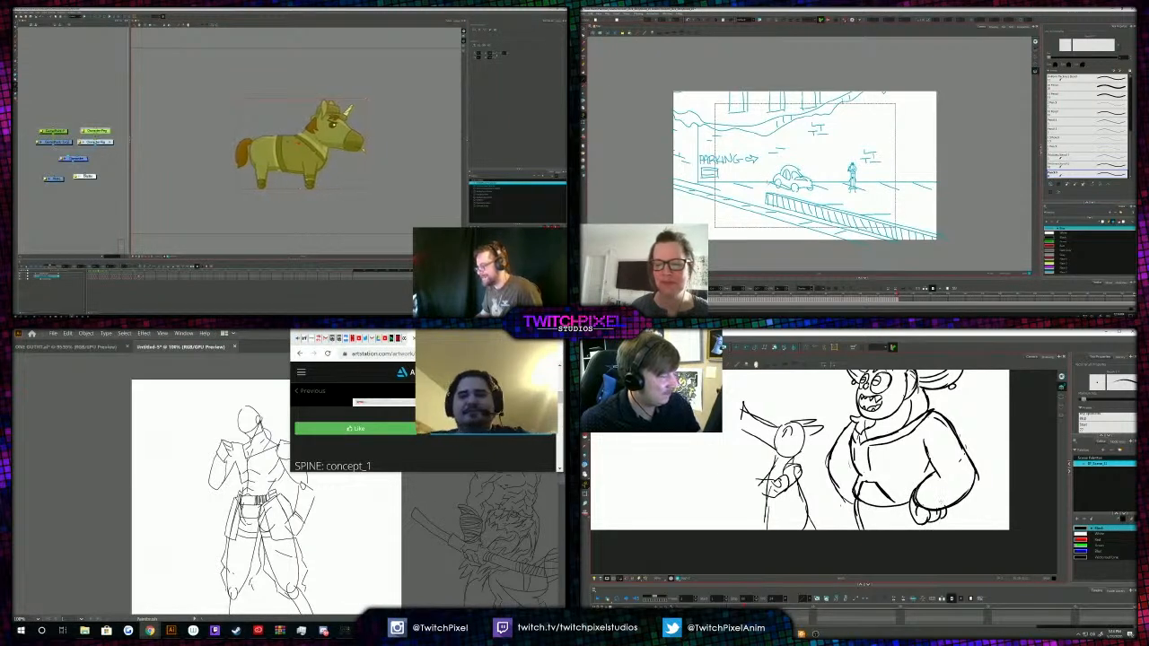
{"action": "left_click_drag", "start_coordinate": [901, 495], "coordinate": [850, 487]}
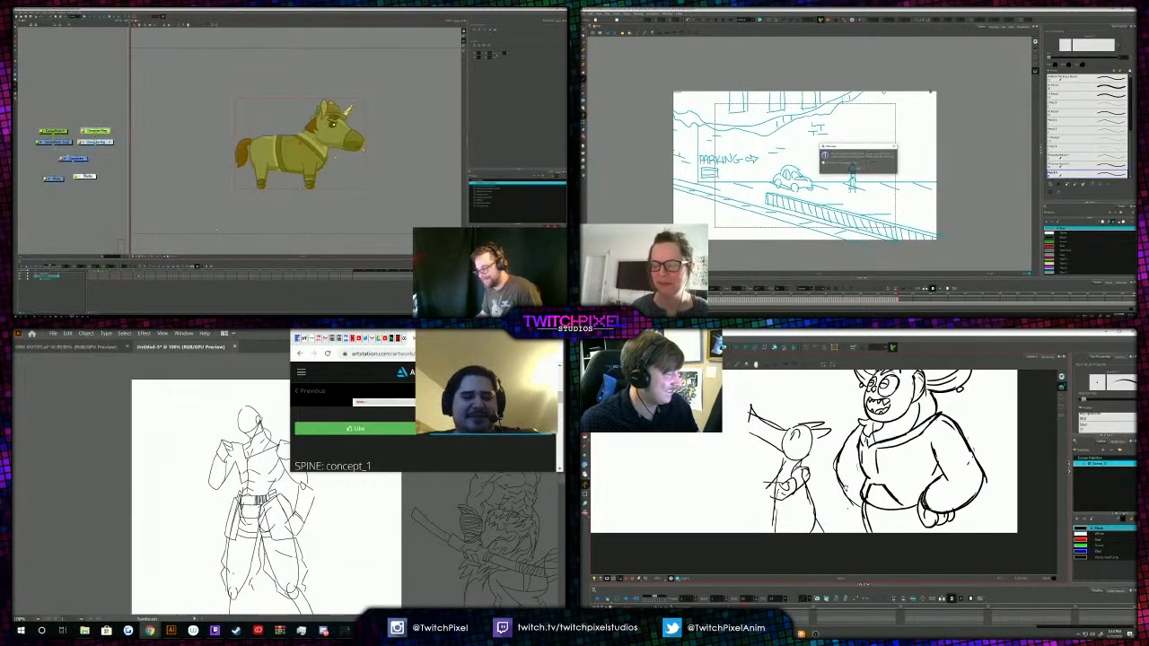
Outline a diagonal shaded area across the street behind the bollard, and draw the large character's legs and curved tail.
{"action": "key", "text": "."}
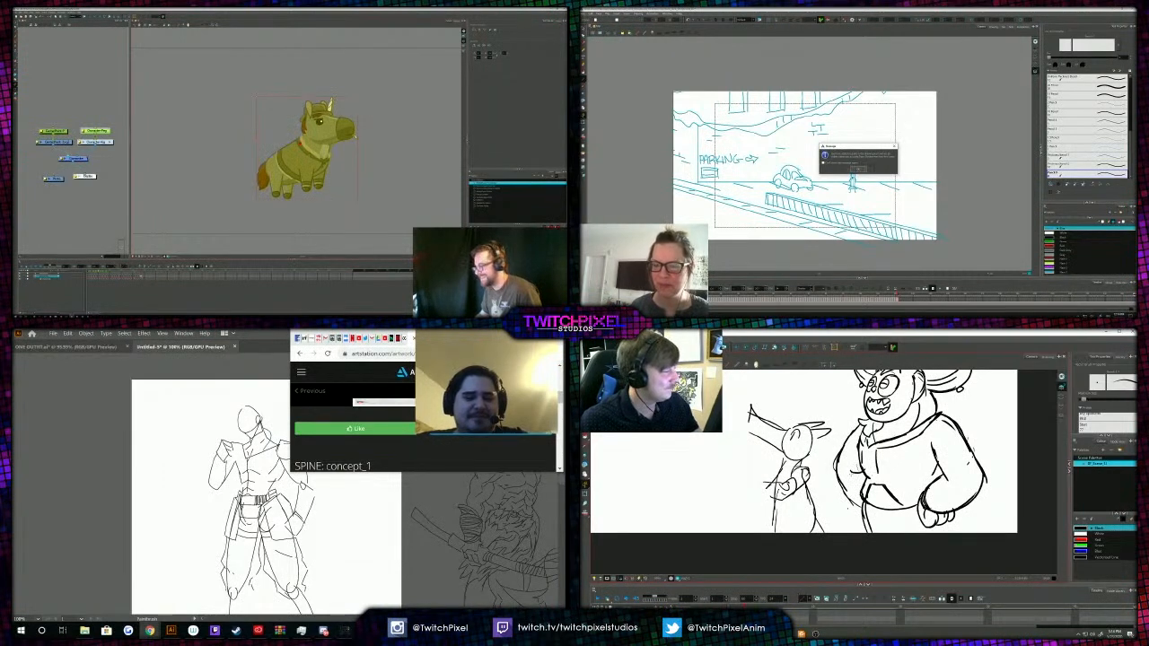
{"action": "left_click", "coordinate": [859, 168]}
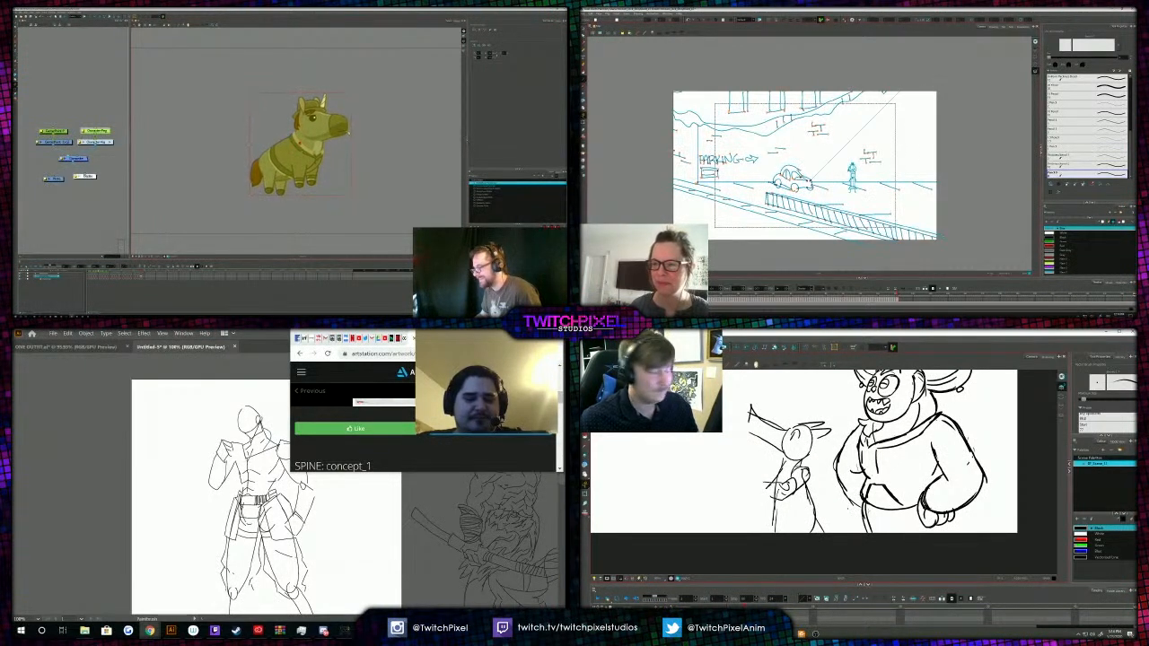
{"action": "mouse_move", "coordinate": [868, 510]}
{"action": "left_mouse_down"}
{"action": "mouse_move", "coordinate": [871, 531]}
{"action": "mouse_move", "coordinate": [885, 525]}
{"action": "mouse_move", "coordinate": [853, 540]}
{"action": "left_mouse_up"}
{"action": "left_click", "coordinate": [331, 173]}
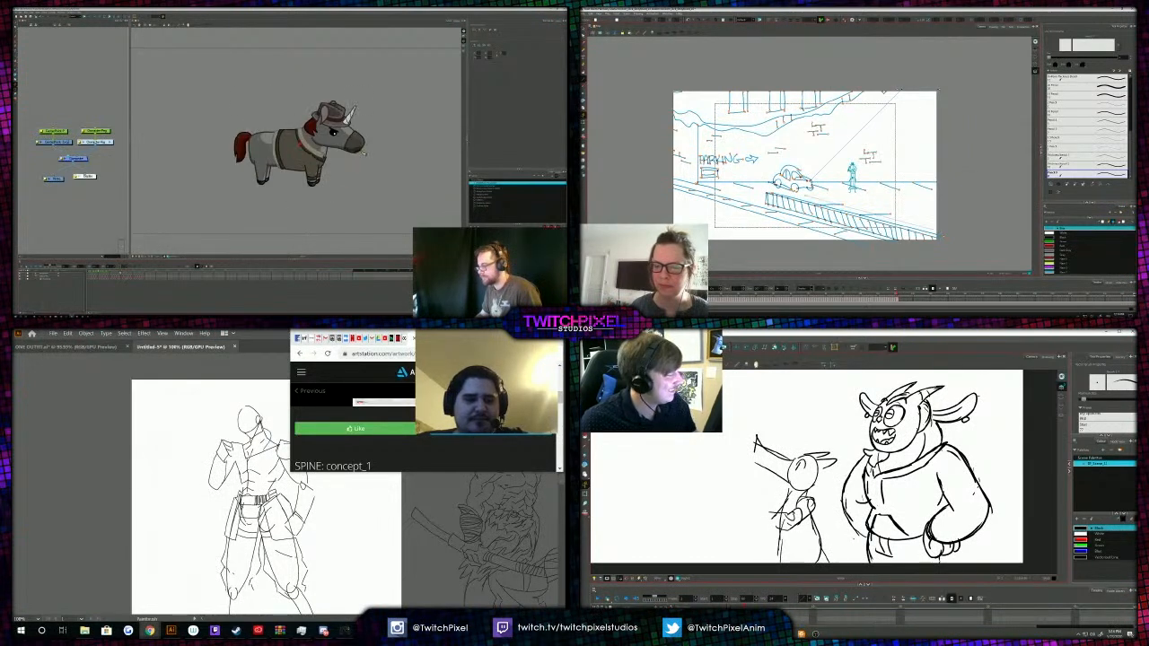
{"action": "left_click_drag", "start_coordinate": [869, 527], "coordinate": [864, 551]}
{"action": "mouse_move", "coordinate": [979, 471]}
{"action": "left_mouse_down"}
{"action": "mouse_move", "coordinate": [952, 457]}
{"action": "mouse_move", "coordinate": [983, 449]}
{"action": "mouse_move", "coordinate": [984, 461]}
{"action": "left_mouse_up"}
{"action": "key", "text": "alt+s"}
{"action": "mouse_move", "coordinate": [940, 527]}
{"action": "left_mouse_down"}
{"action": "mouse_move", "coordinate": [986, 479]}
{"action": "mouse_move", "coordinate": [985, 452]}
{"action": "mouse_move", "coordinate": [979, 461]}
{"action": "left_mouse_up"}
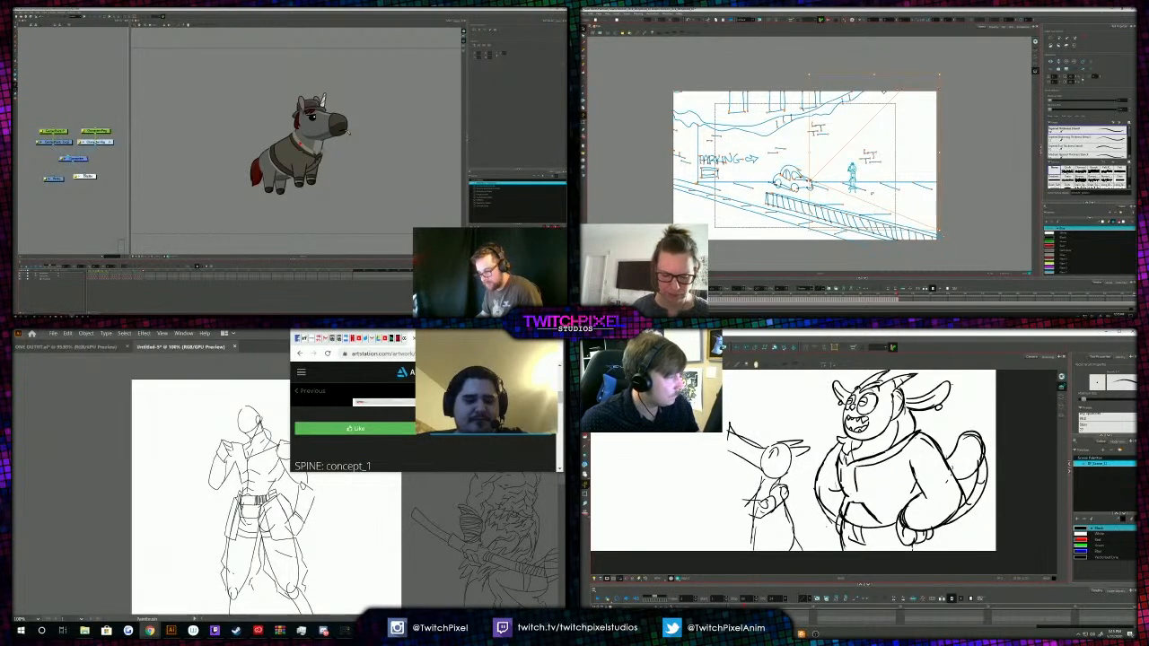
Add irregular patches to the large character's jacket and sleeve, and fill the outlined street area with pale blue.
{"action": "mouse_move", "coordinate": [907, 467]}
{"action": "left_mouse_down"}
{"action": "mouse_move", "coordinate": [950, 501]}
{"action": "mouse_move", "coordinate": [932, 537]}
{"action": "mouse_move", "coordinate": [931, 511]}
{"action": "left_mouse_up"}
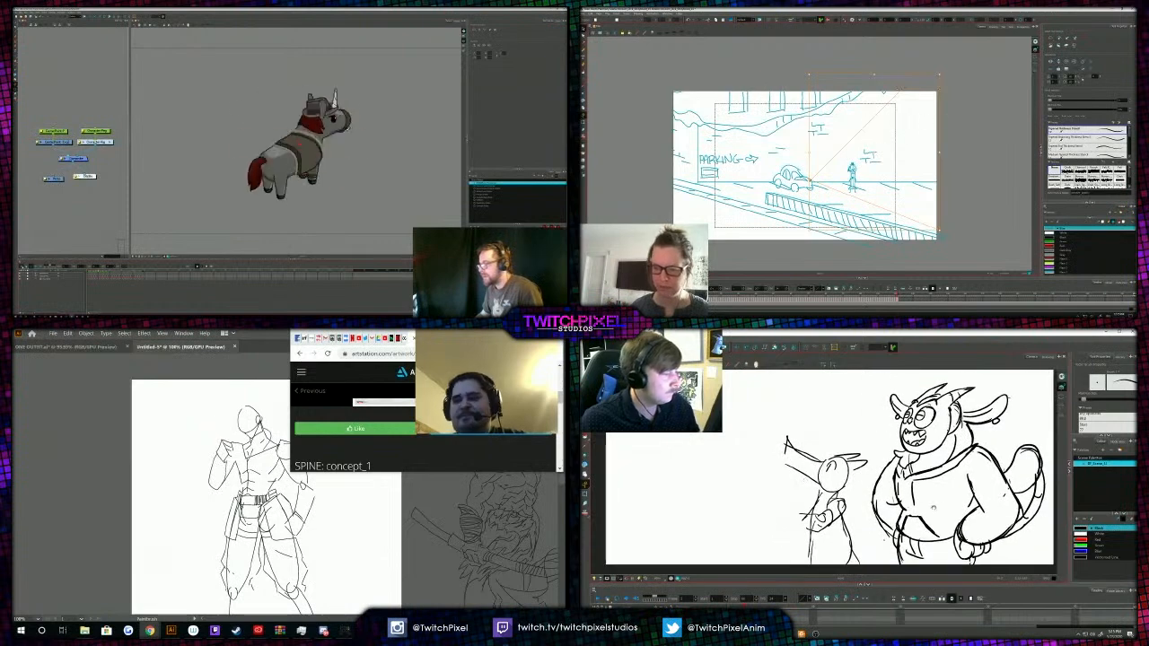
{"action": "double_click", "coordinate": [261, 334]}
{"action": "left_click_drag", "start_coordinate": [990, 486], "coordinate": [992, 496]}
{"action": "left_click", "coordinate": [1064, 272]}
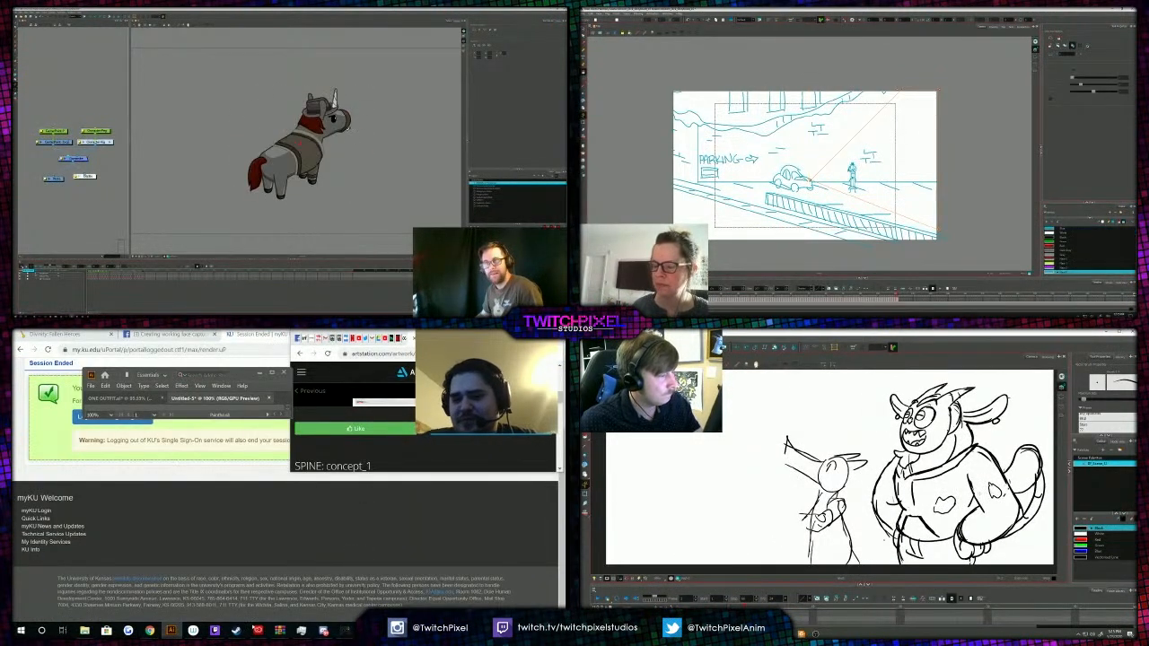
{"action": "left_click", "coordinate": [909, 160]}
{"action": "left_click_drag", "start_coordinate": [885, 540], "coordinate": [885, 523]}
{"action": "left_click_drag", "start_coordinate": [884, 471], "coordinate": [892, 485]}
{"action": "left_click", "coordinate": [272, 372]}
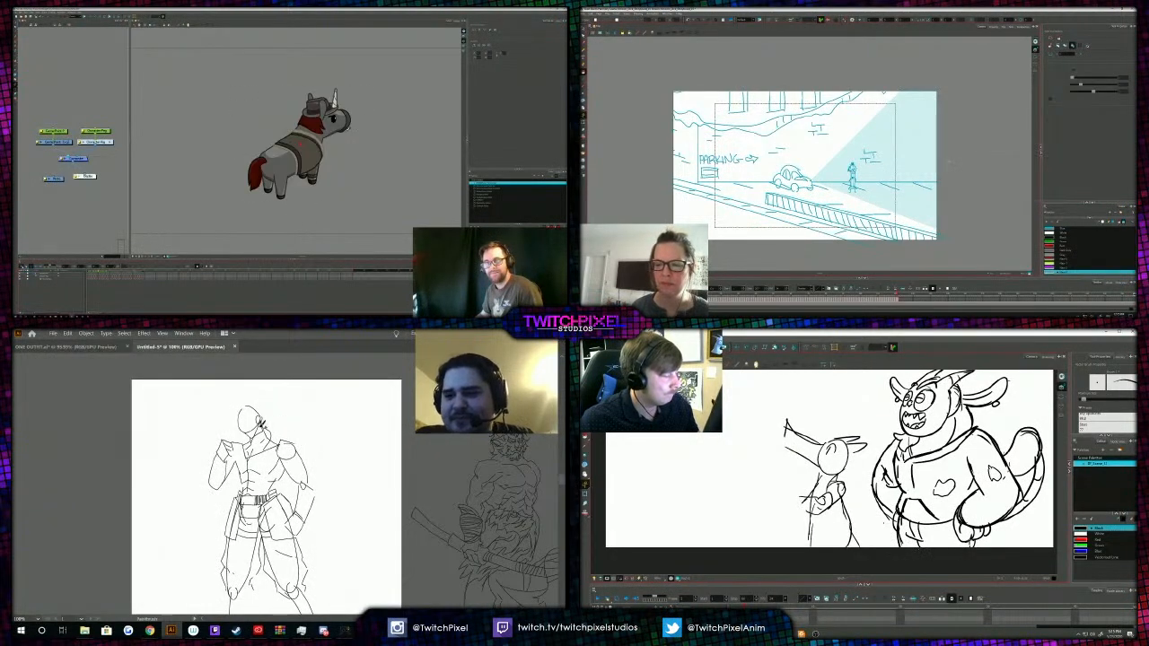
Draw a hash-shaped stitch on the large character's far sleeve and extend the pale blue area's upper edge to the canvas corner.
{"action": "left_click_drag", "start_coordinate": [861, 494], "coordinate": [868, 521]}
{"action": "key", "text": "alt+s"}
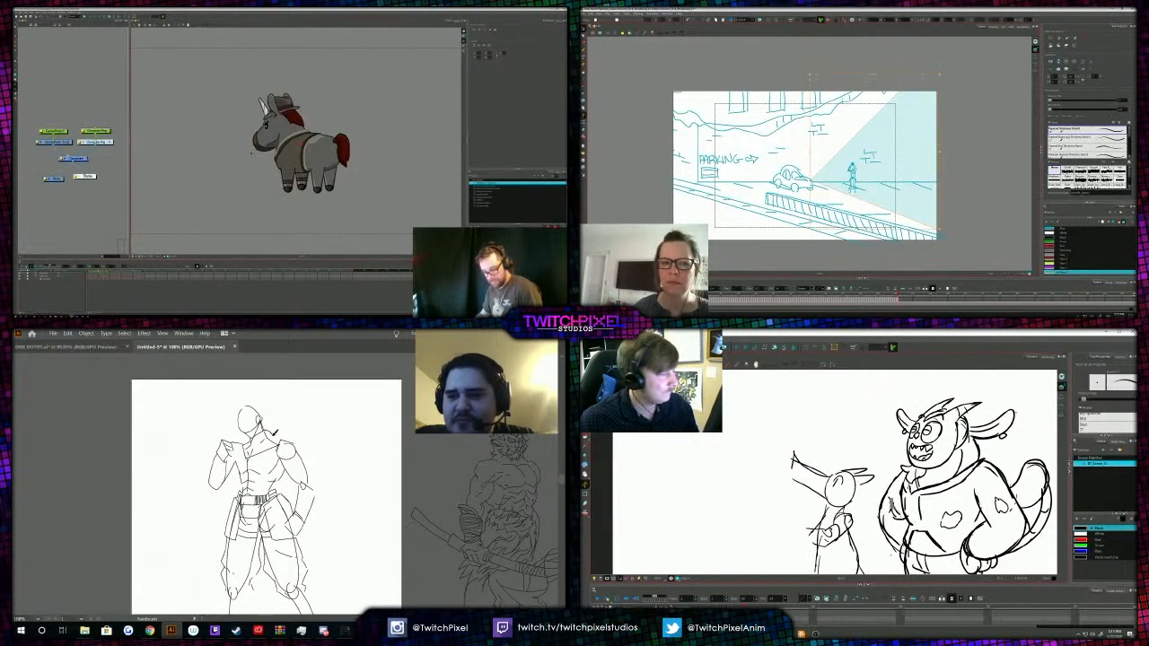
{"action": "key", "text": "alt+t"}
{"action": "mouse_move", "coordinate": [898, 498]}
{"action": "left_mouse_down"}
{"action": "mouse_move", "coordinate": [893, 514]}
{"action": "mouse_move", "coordinate": [876, 490]}
{"action": "left_mouse_up"}
{"action": "left_click_drag", "start_coordinate": [899, 90], "coordinate": [939, 89]}
{"action": "left_click_drag", "start_coordinate": [249, 436], "coordinate": [268, 441]}
{"action": "left_click_drag", "start_coordinate": [877, 490], "coordinate": [859, 501]}
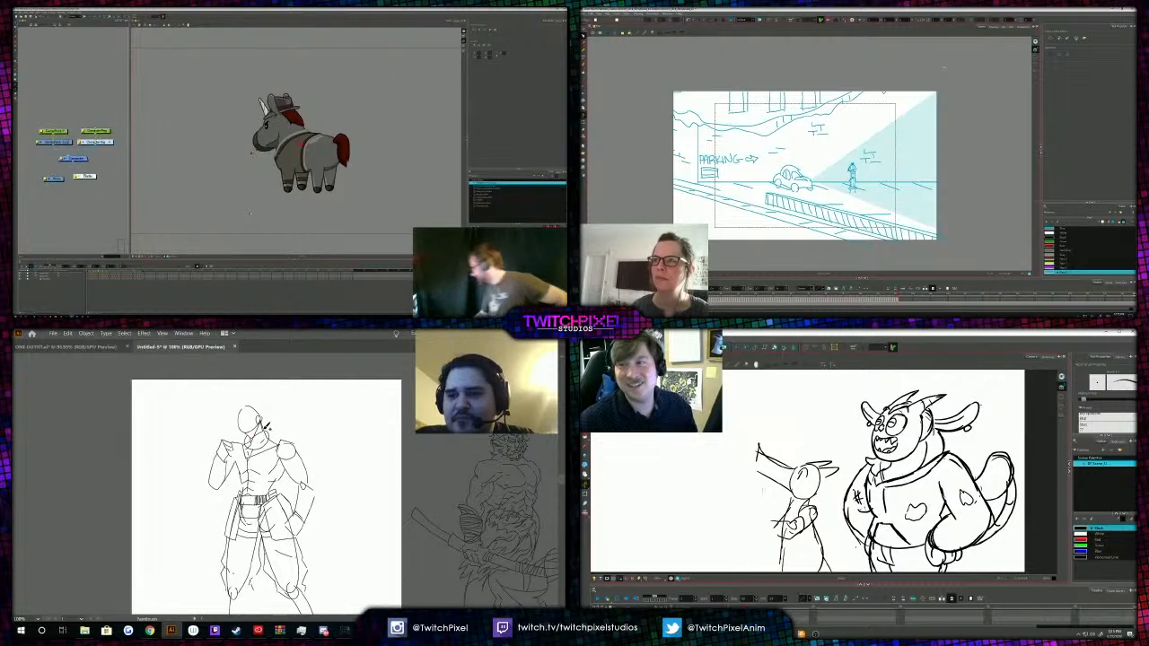
Raise the lower corner point of the pale blue area at the street canvas's edge.
{"action": "scroll", "coordinate": [852, 517], "scroll_direction": "up", "scroll_amount": 2}
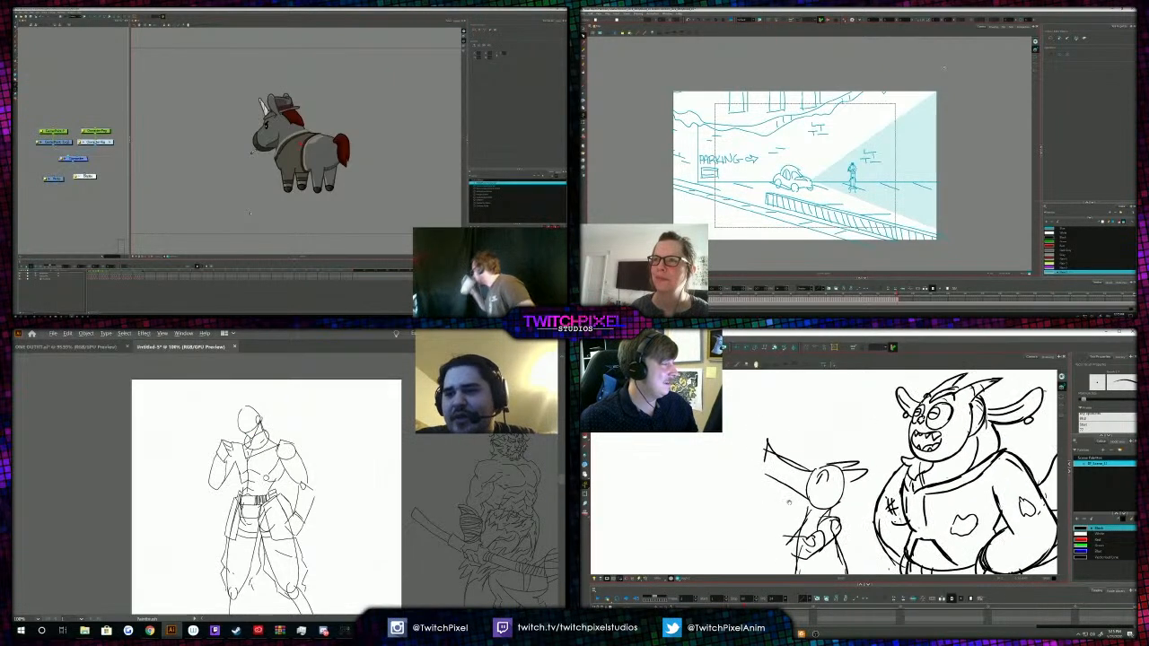
{"action": "key", "text": "alt+Tab"}
{"action": "key", "text": "alt+Tab"}
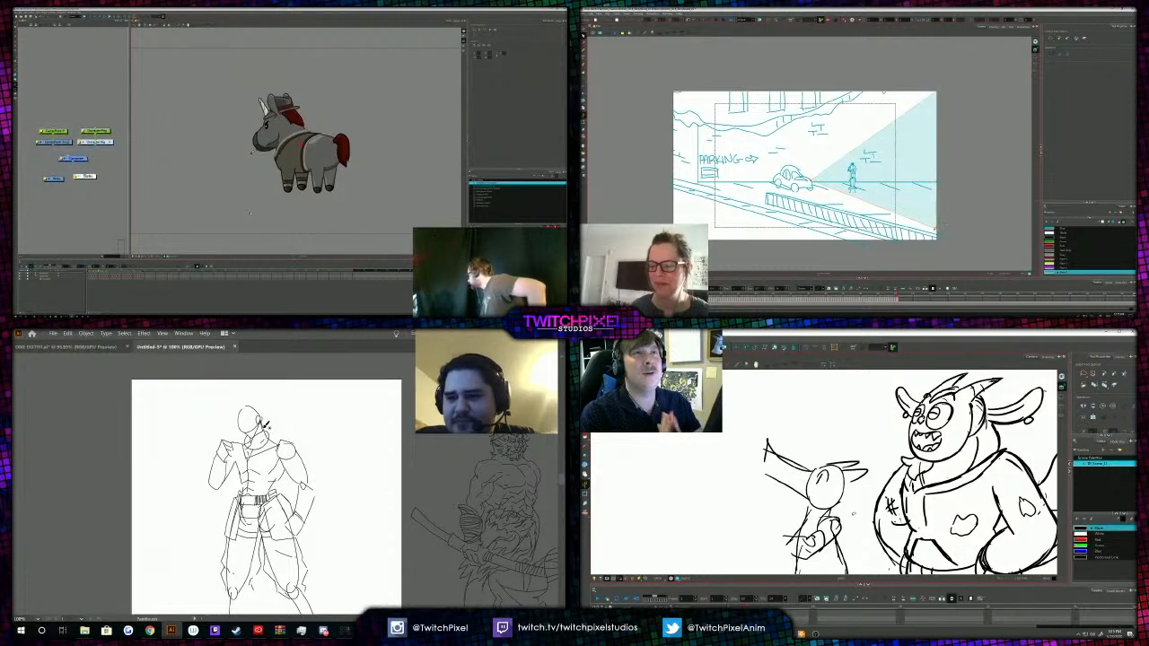
{"action": "left_click_drag", "start_coordinate": [940, 233], "coordinate": [938, 203]}
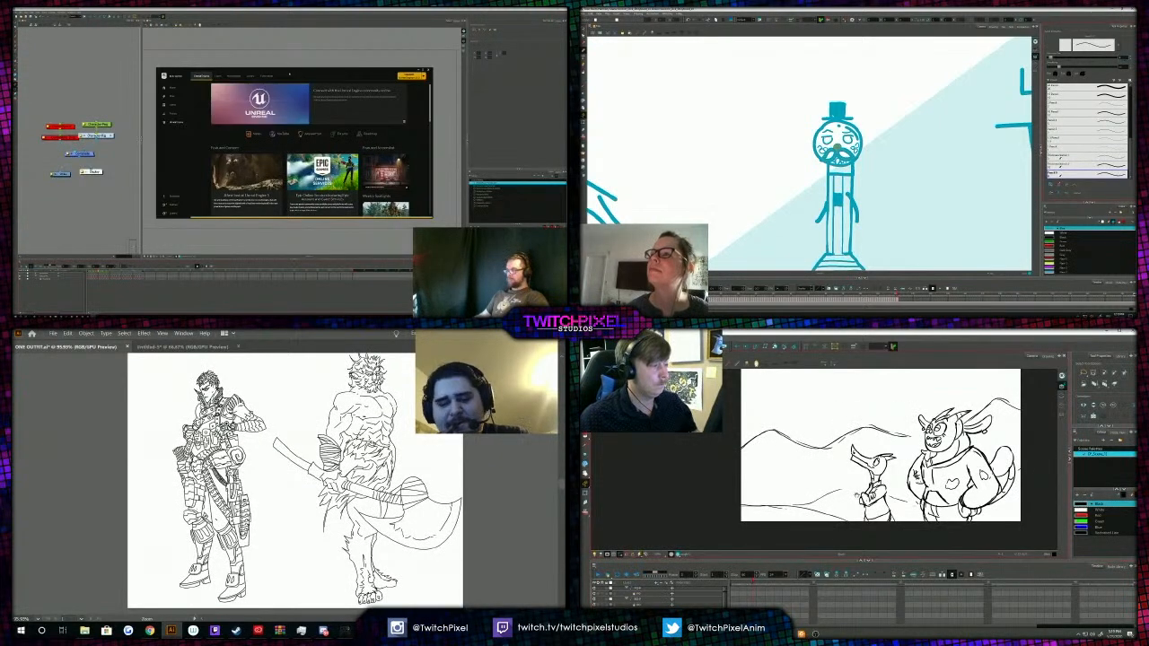
Clear the launcher window from the donkey scene and delete the small character's head in the two-character scene.
{"action": "left_click_drag", "start_coordinate": [350, 71], "coordinate": [422, 9]}
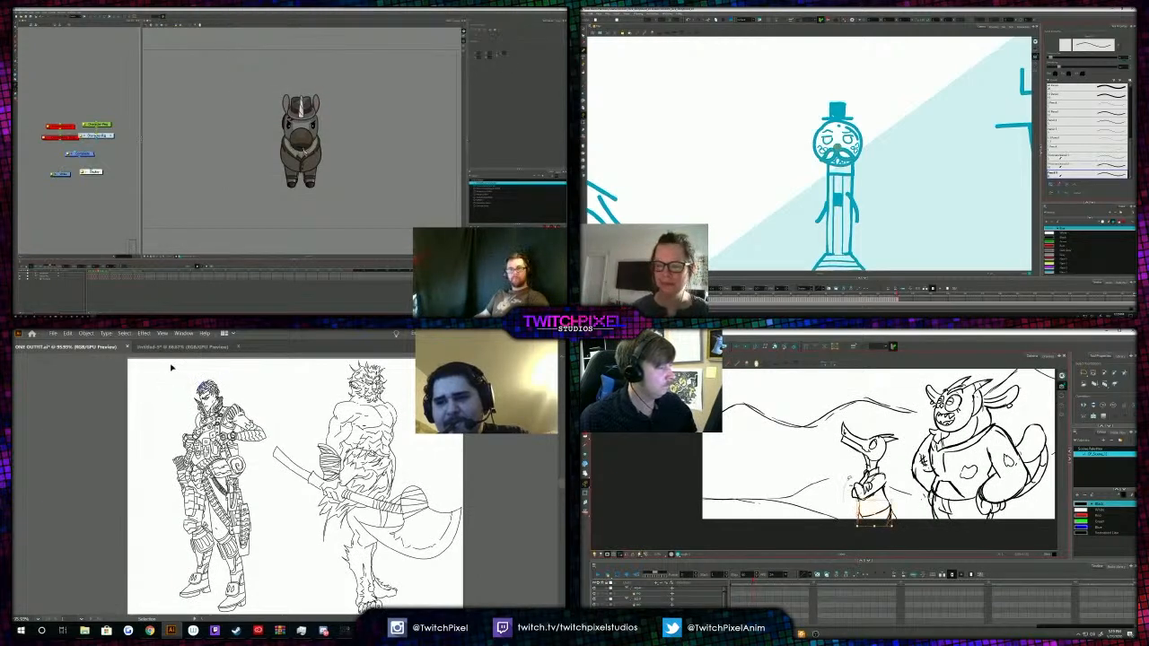
{"action": "mouse_move", "coordinate": [836, 458]}
{"action": "left_mouse_down"}
{"action": "mouse_move", "coordinate": [833, 436]}
{"action": "mouse_move", "coordinate": [848, 463]}
{"action": "left_mouse_up"}
{"action": "key", "text": "alt+s"}
{"action": "key", "text": "Delete"}
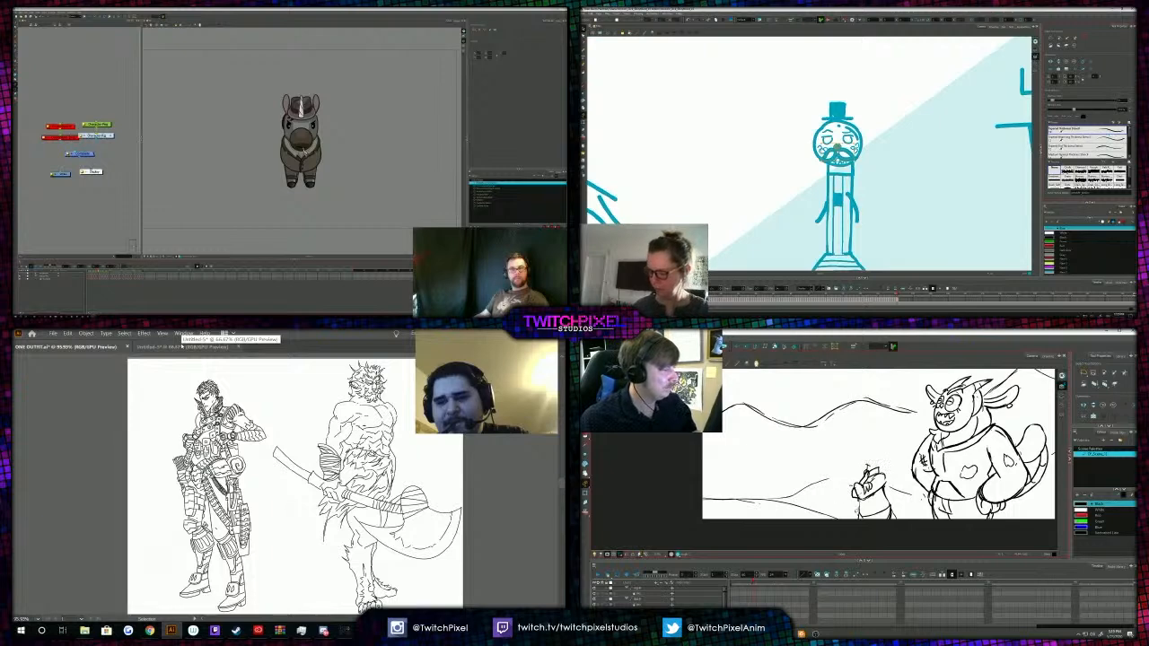
Switch to the standing figure's drawing for a closer view, with the small character's remaining body selected in the two-character scene.
{"action": "left_click", "coordinate": [182, 347]}
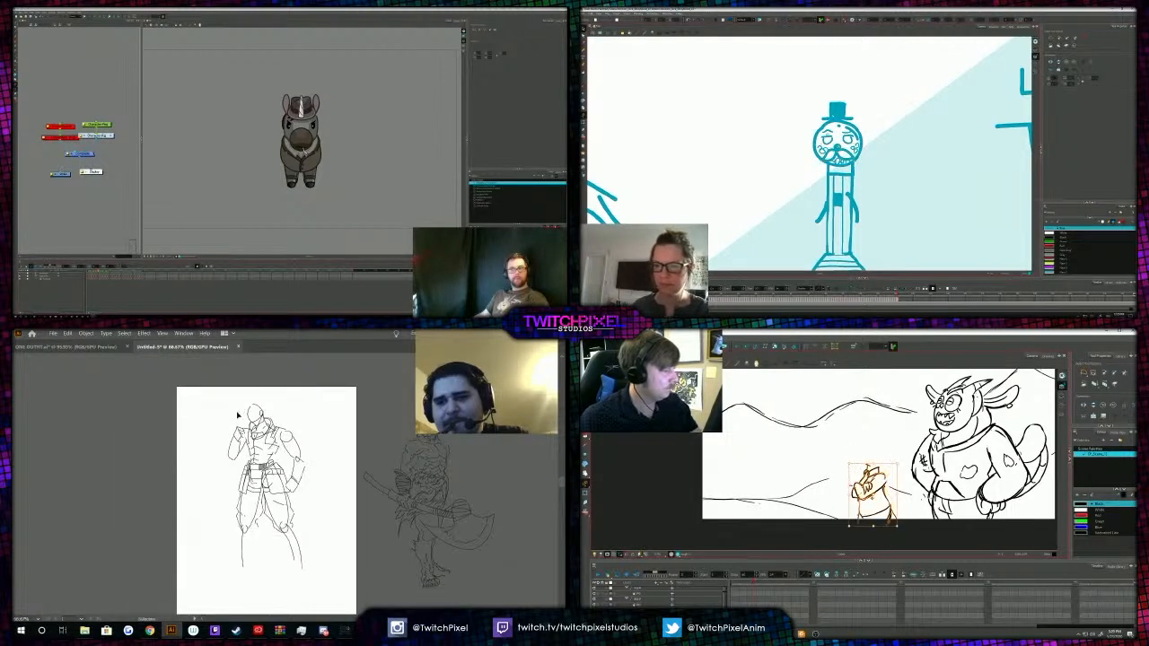
{"action": "key", "text": "z"}
{"action": "left_click", "coordinate": [234, 415]}
{"action": "scroll", "coordinate": [231, 444], "scroll_direction": "down", "scroll_amount": 3}
{"action": "scroll", "coordinate": [231, 443], "scroll_direction": "down", "scroll_amount": 2}
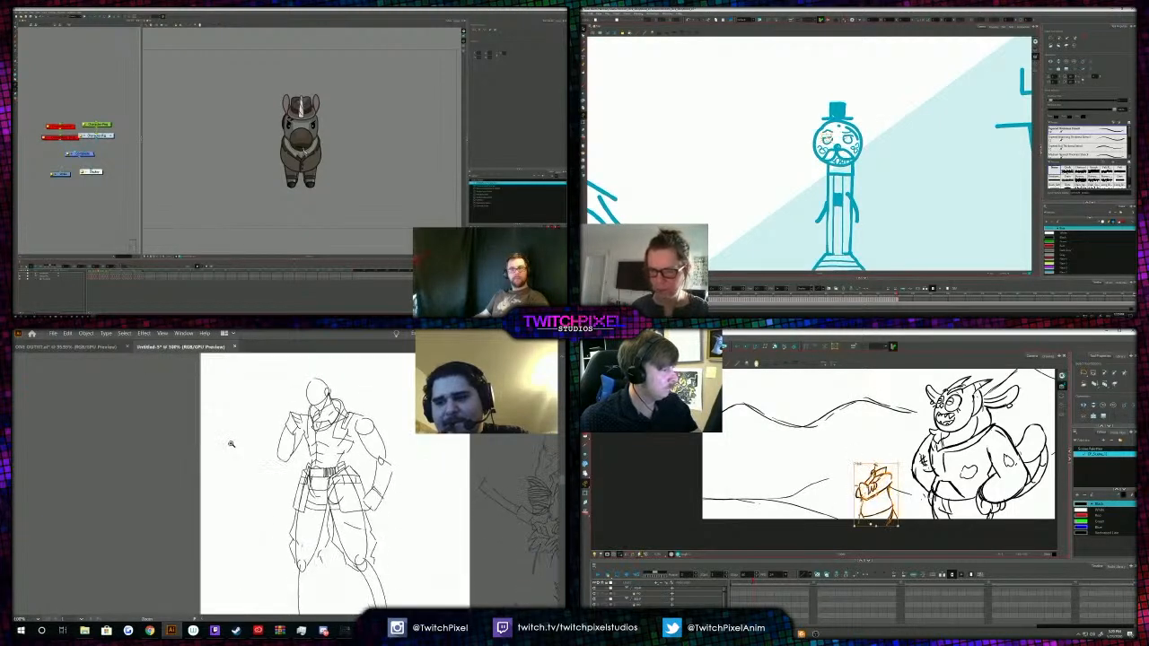
Delete the standing figure's two long lower-leg lines and draw a short stroke across its lower torso.
{"action": "scroll", "coordinate": [231, 442], "scroll_direction": "down", "scroll_amount": 2}
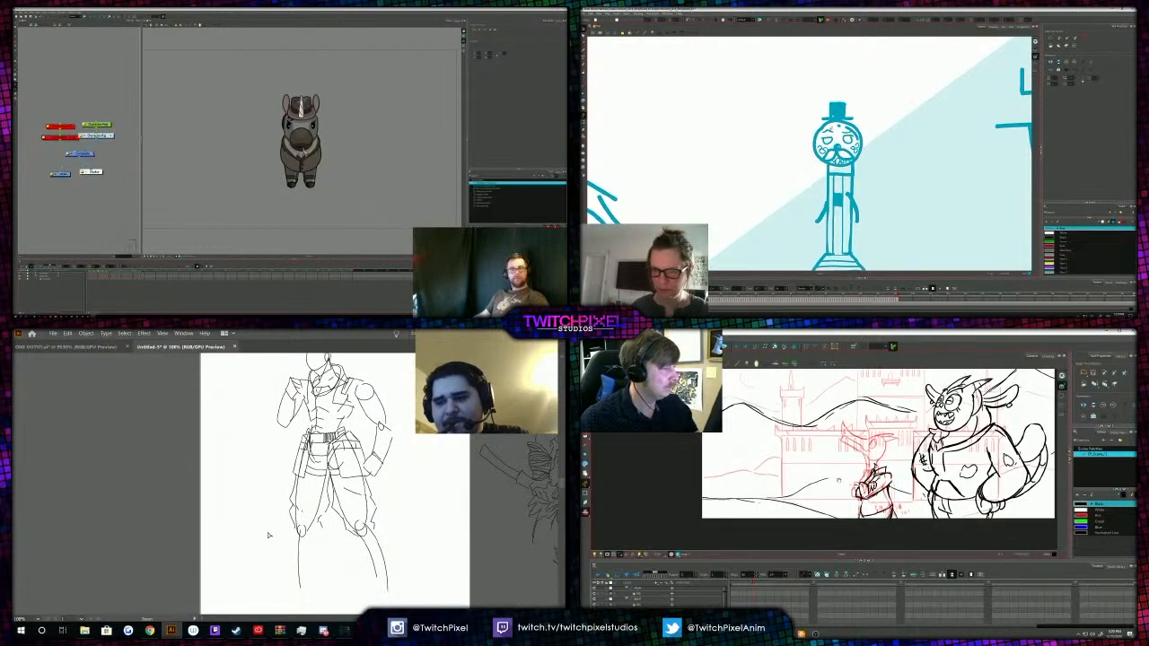
{"action": "key", "text": "Delete"}
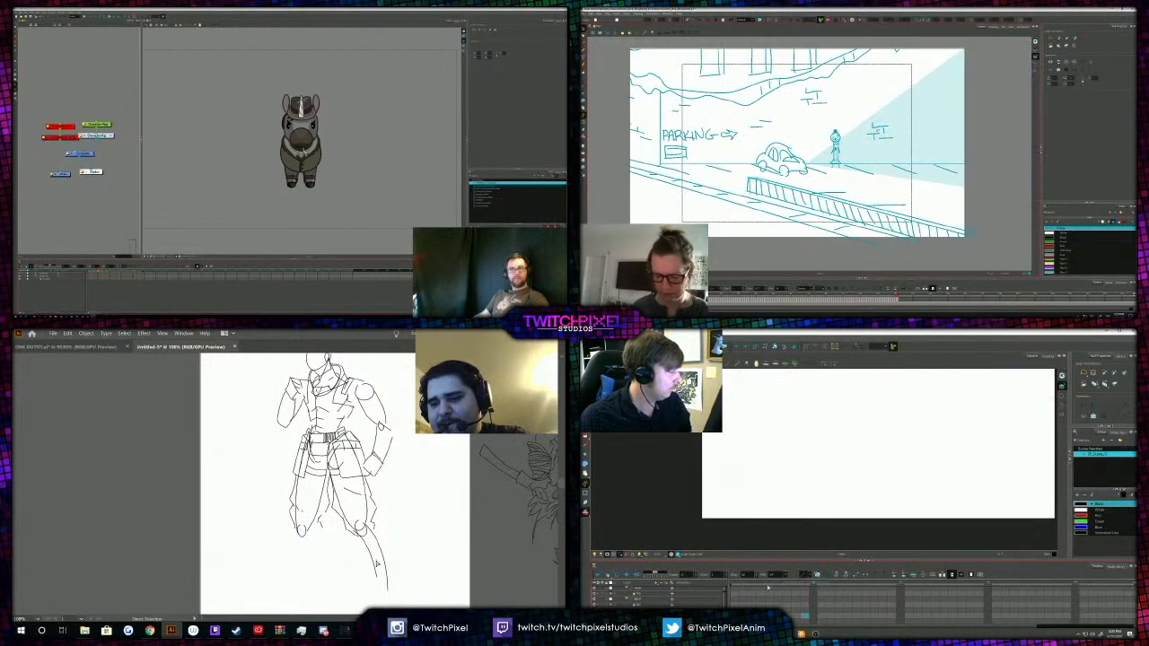
{"action": "key", "text": "Delete"}
{"action": "key", "text": "Delete"}
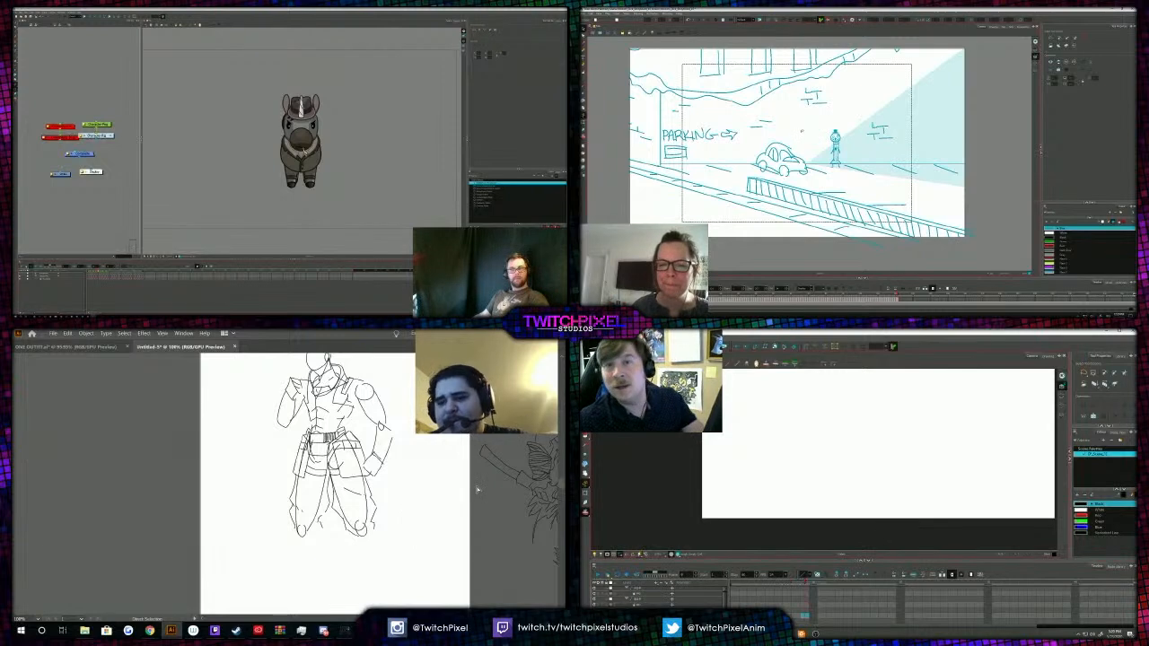
{"action": "key", "text": "p"}
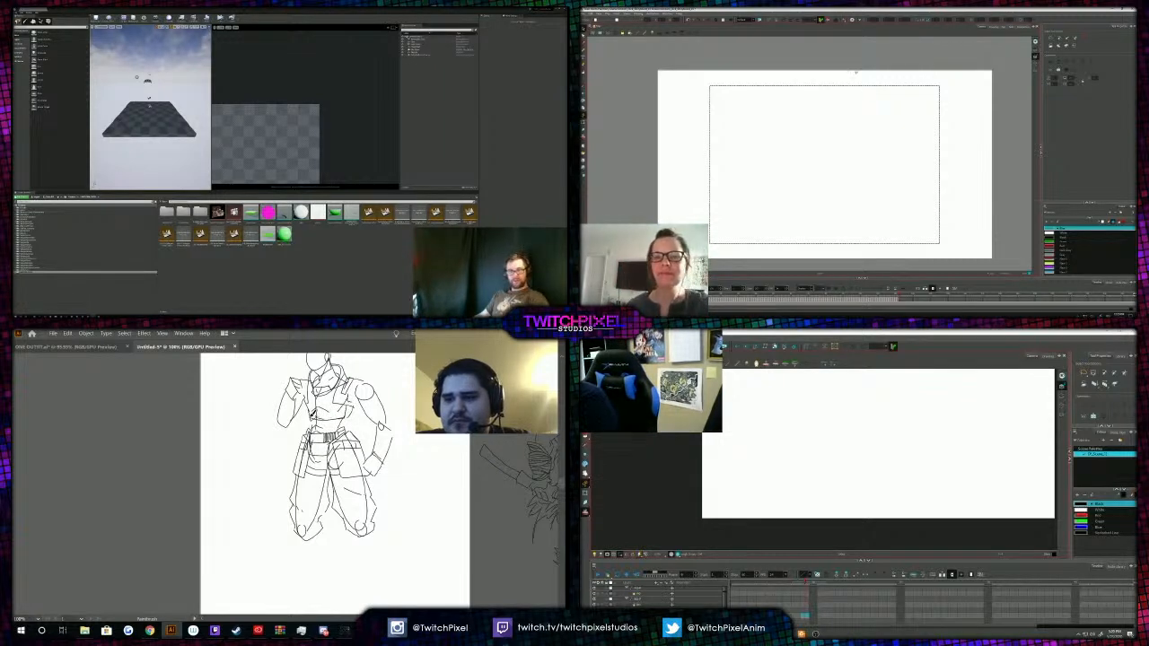
{"action": "left_click_drag", "start_coordinate": [322, 420], "coordinate": [347, 414]}
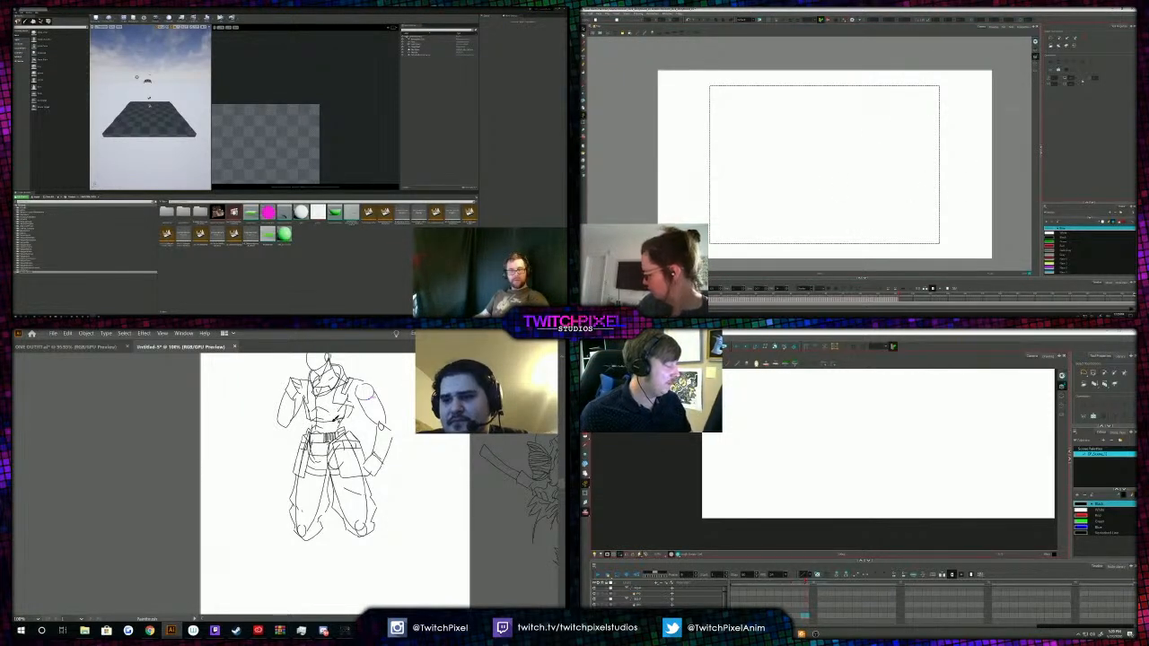
Draw a rounded head for the small character in the two-character scene and join it to the body with two neck lines.
{"action": "left_click", "coordinate": [752, 583]}
{"action": "key", "text": "comma"}
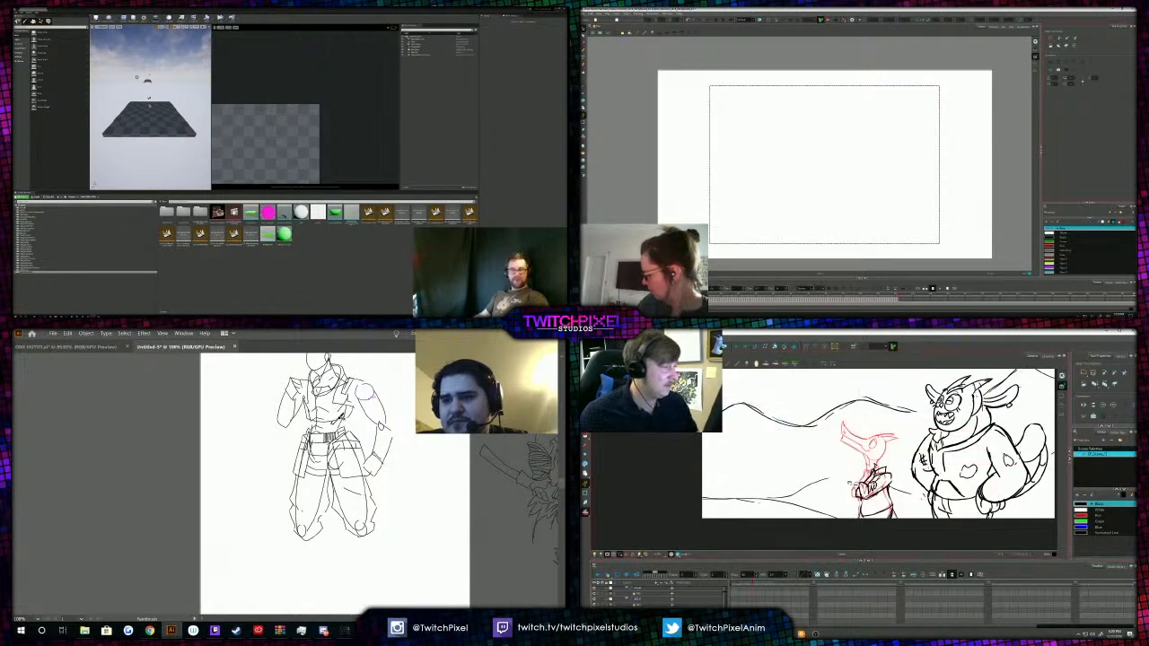
{"action": "scroll", "coordinate": [842, 497], "scroll_direction": "up", "scroll_amount": 3}
{"action": "key", "text": "alt+b"}
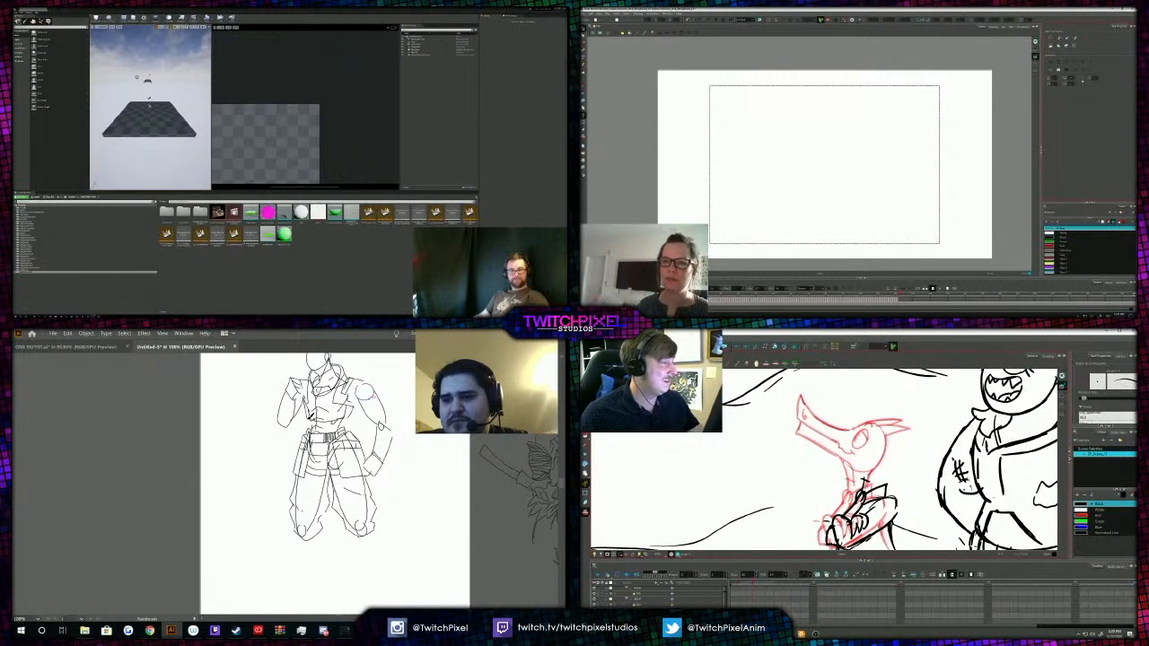
{"action": "left_click_drag", "start_coordinate": [893, 423], "coordinate": [893, 467]}
{"action": "left_click_drag", "start_coordinate": [895, 421], "coordinate": [906, 445]}
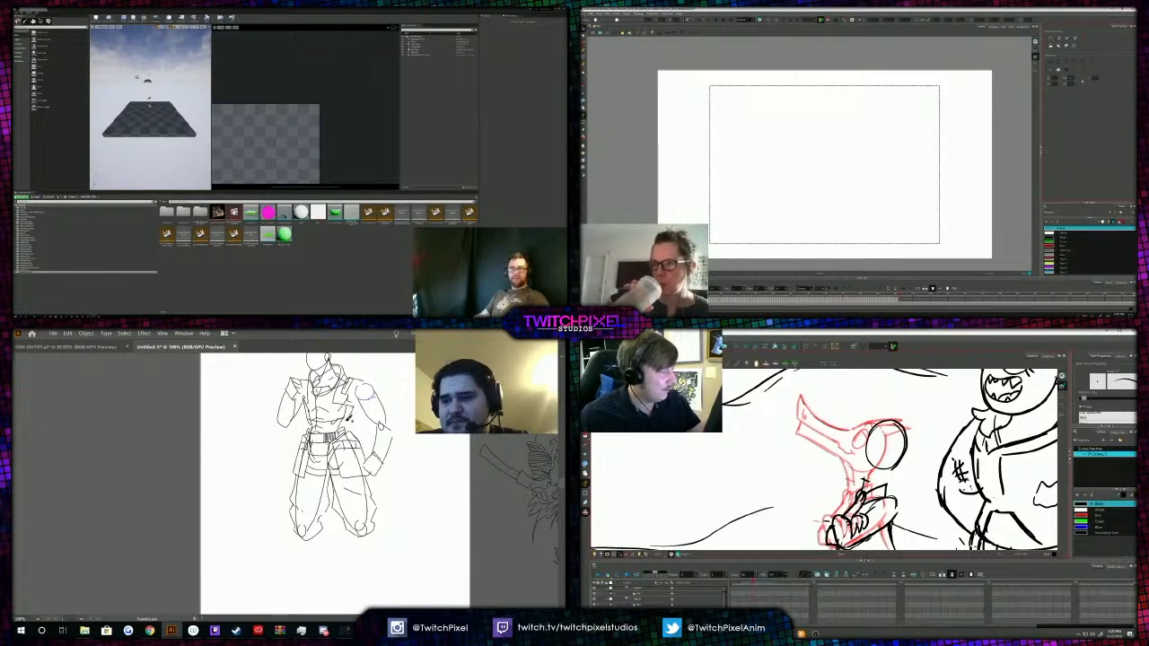
{"action": "left_click_drag", "start_coordinate": [871, 467], "coordinate": [863, 493]}
{"action": "left_click_drag", "start_coordinate": [889, 466], "coordinate": [886, 486]}
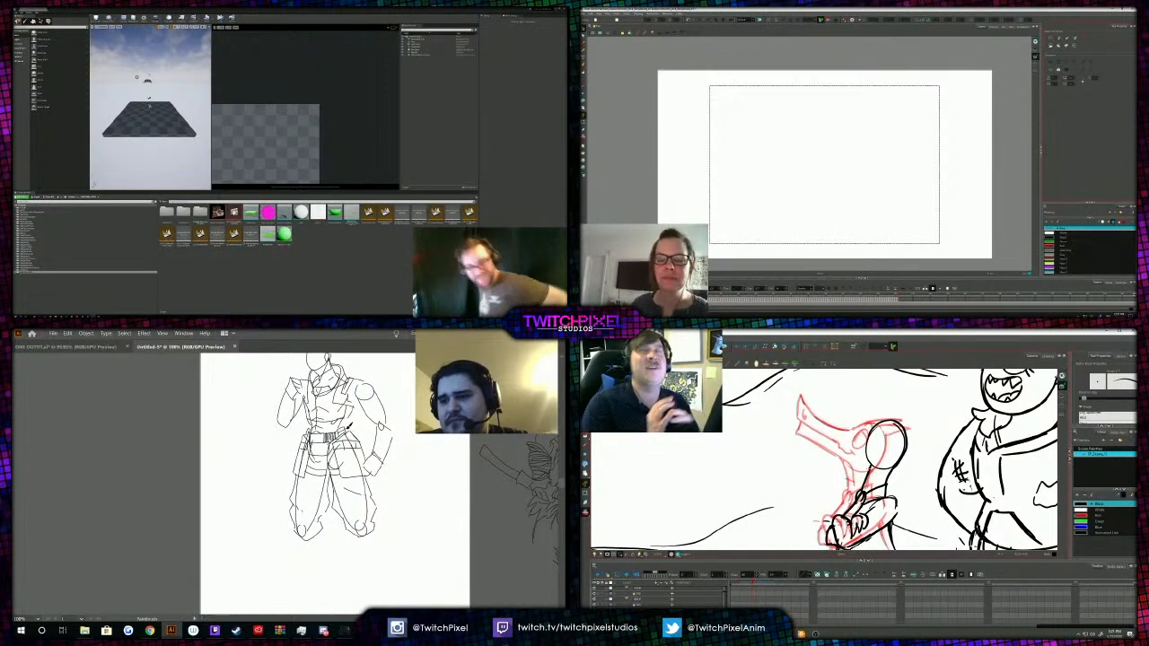
Compare the long street panel with the parking panel in the street storyboard.
{"action": "key", "text": "comma"}
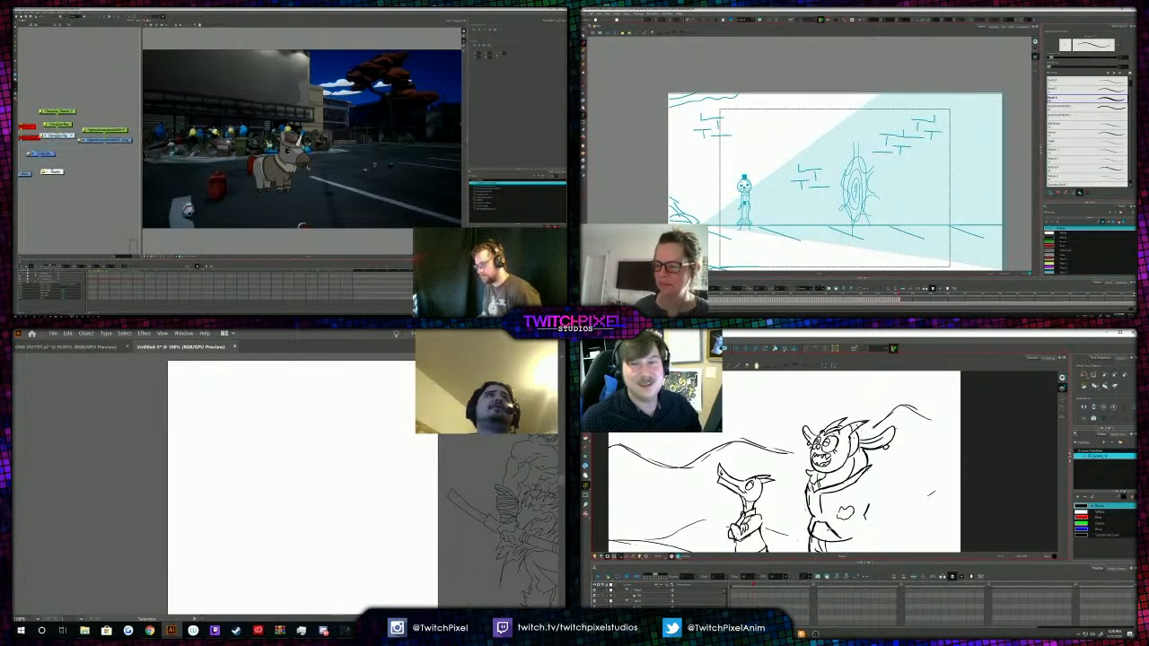
{"action": "key", "text": "comma"}
{"action": "key", "text": "comma"}
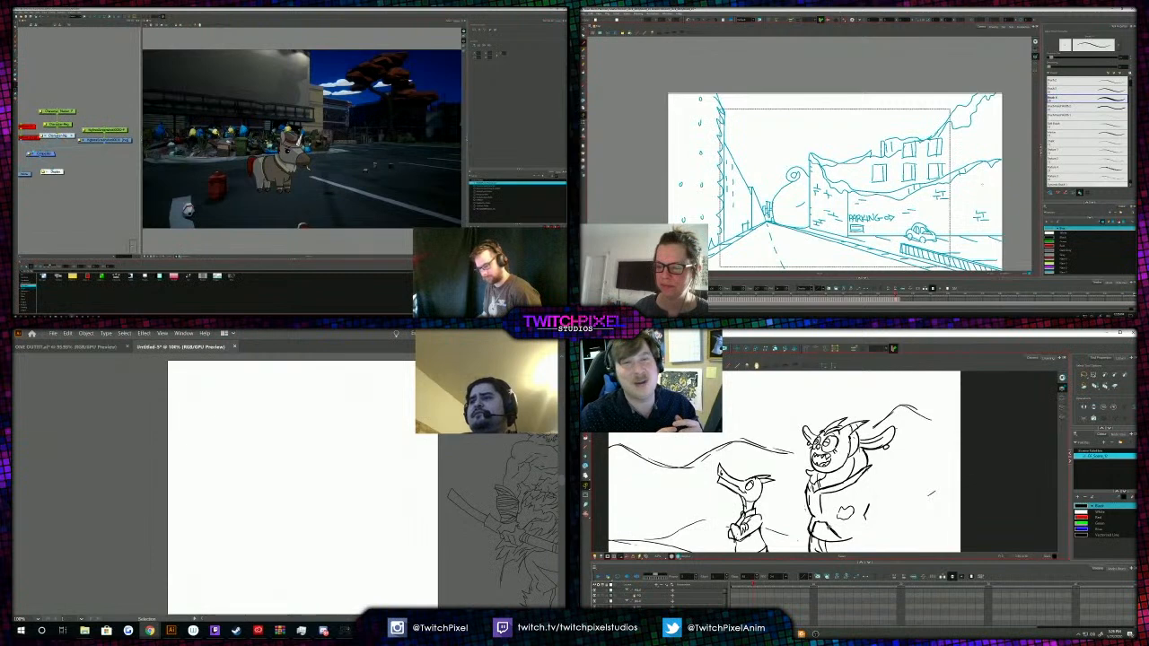
{"action": "key", "text": "period"}
{"action": "left_click", "coordinate": [27, 282]}
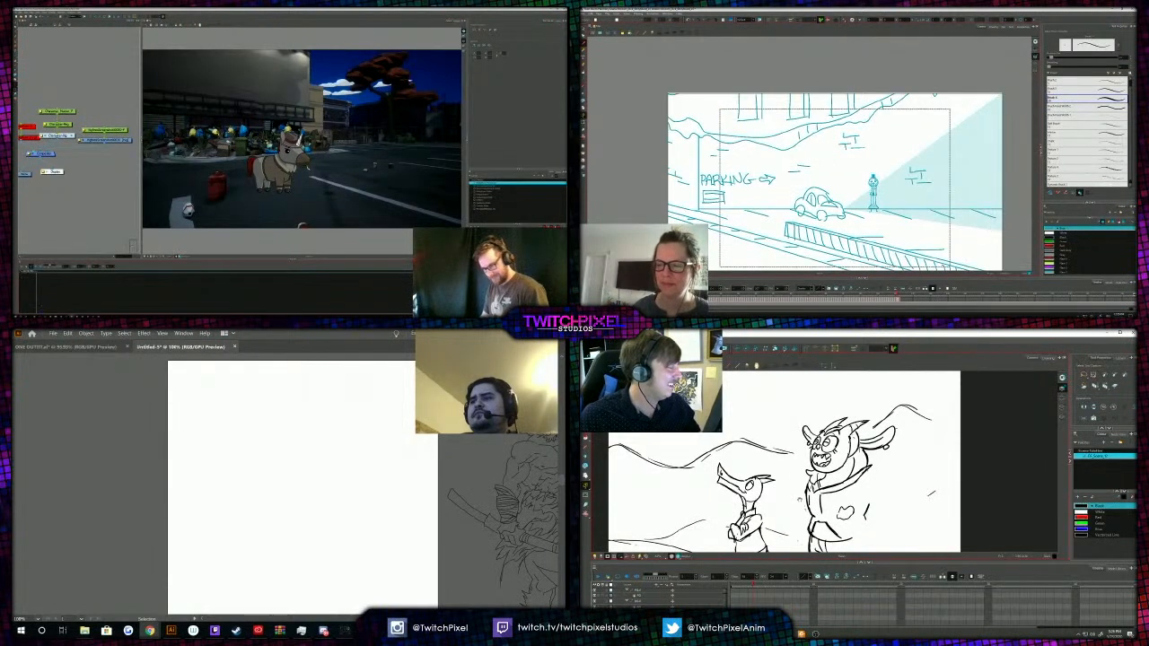
Select the large character for a slight adjustment and place the pale blue shading near the parked car on the long street panel.
{"action": "scroll", "coordinate": [835, 462], "scroll_direction": "down", "scroll_amount": 2}
{"action": "key", "text": "alt+s"}
{"action": "mouse_move", "coordinate": [812, 476]}
{"action": "left_mouse_down"}
{"action": "mouse_move", "coordinate": [813, 413]}
{"action": "mouse_move", "coordinate": [869, 397]}
{"action": "mouse_move", "coordinate": [902, 480]}
{"action": "mouse_move", "coordinate": [885, 514]}
{"action": "left_mouse_up"}
{"action": "left_click", "coordinate": [82, 177]}
{"action": "left_click_drag", "start_coordinate": [813, 404], "coordinate": [813, 402]}
{"action": "left_click_drag", "start_coordinate": [890, 185], "coordinate": [982, 214]}
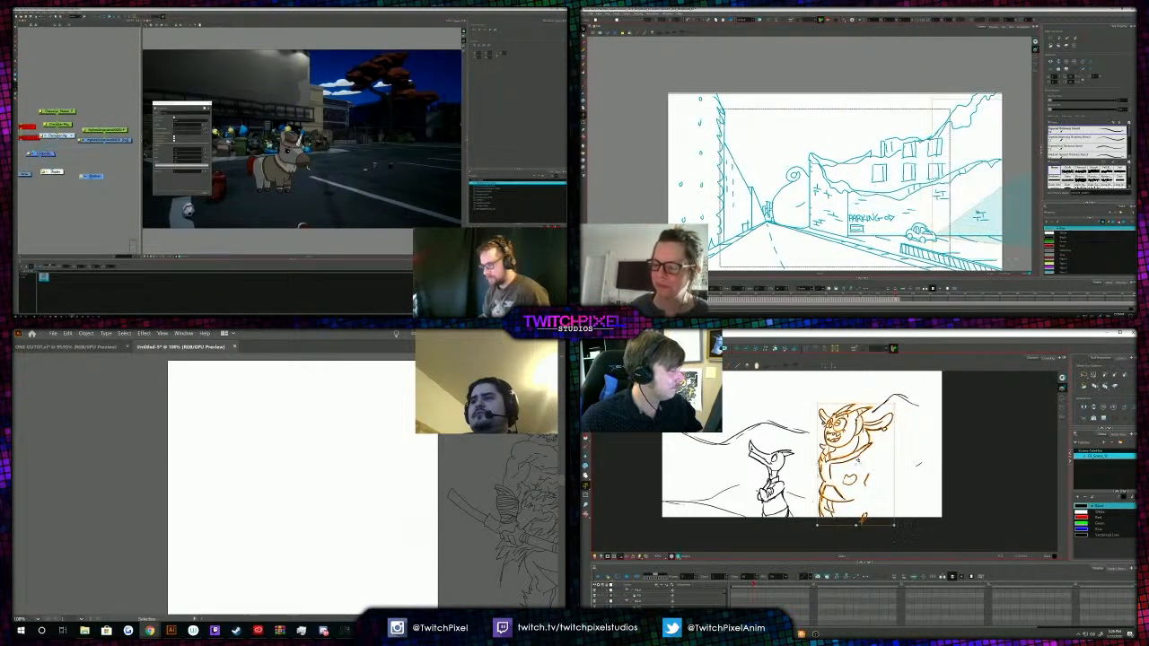
{"action": "left_click_drag", "start_coordinate": [863, 519], "coordinate": [868, 515]}
{"action": "left_click", "coordinate": [868, 515]}
Shift the pale blue shading inward on the long street panel and move the new node up beside the donkey scene's other nodes.
{"action": "left_click_drag", "start_coordinate": [92, 176], "coordinate": [100, 101]}
{"action": "left_click", "coordinate": [986, 181]}
{"action": "left_click_drag", "start_coordinate": [986, 182], "coordinate": [908, 164]}
{"action": "left_click_drag", "start_coordinate": [101, 101], "coordinate": [48, 72]}
{"action": "left_click", "coordinate": [57, 112]}
Cut away the pale blue shading past the long street canvas's edge and rearrange the character nodes in the donkey scene.
{"action": "left_click", "coordinate": [584, 29]}
{"action": "left_click_drag", "start_coordinate": [75, 163], "coordinate": [96, 90]}
{"action": "left_click", "coordinate": [112, 126]}
{"action": "left_click_drag", "start_coordinate": [97, 142], "coordinate": [79, 132]}
{"action": "left_click_drag", "start_coordinate": [1029, 81], "coordinate": [927, 250]}
{"action": "key", "text": "Delete"}
{"action": "mouse_move", "coordinate": [96, 117]}
{"action": "left_mouse_down"}
{"action": "mouse_move", "coordinate": [59, 124]}
{"action": "mouse_move", "coordinate": [111, 133]}
{"action": "mouse_move", "coordinate": [100, 140]}
{"action": "left_mouse_up"}
{"action": "key", "text": "period"}
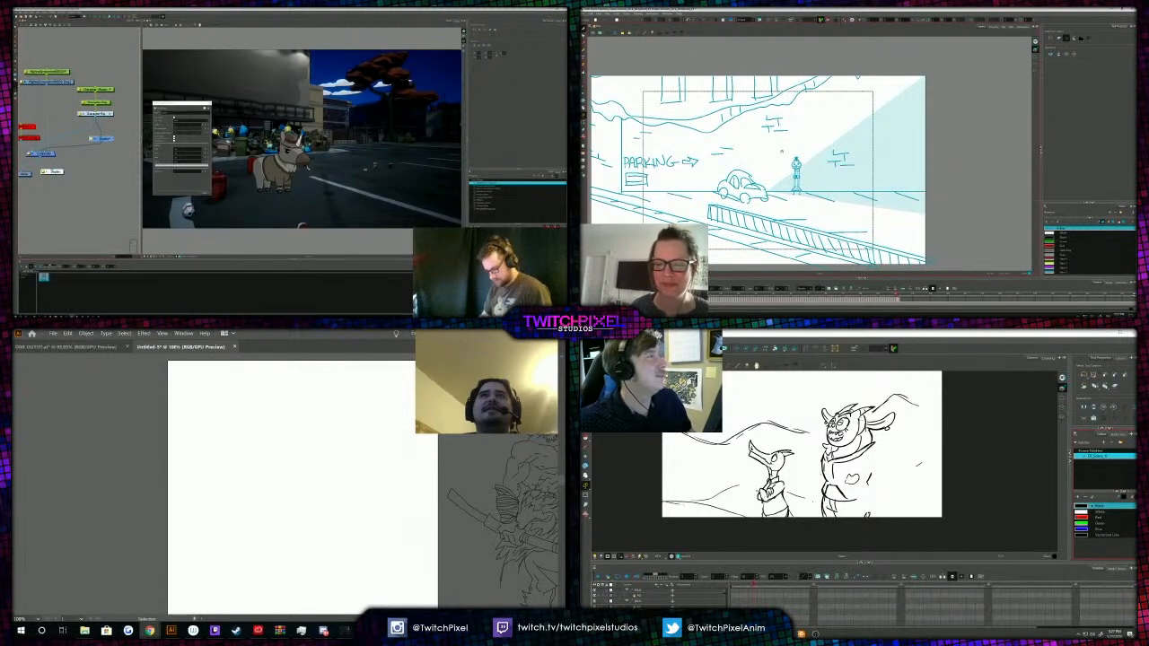
{"action": "left_click_drag", "start_coordinate": [778, 151], "coordinate": [790, 162]}
{"action": "left_click_drag", "start_coordinate": [116, 137], "coordinate": [109, 125]}
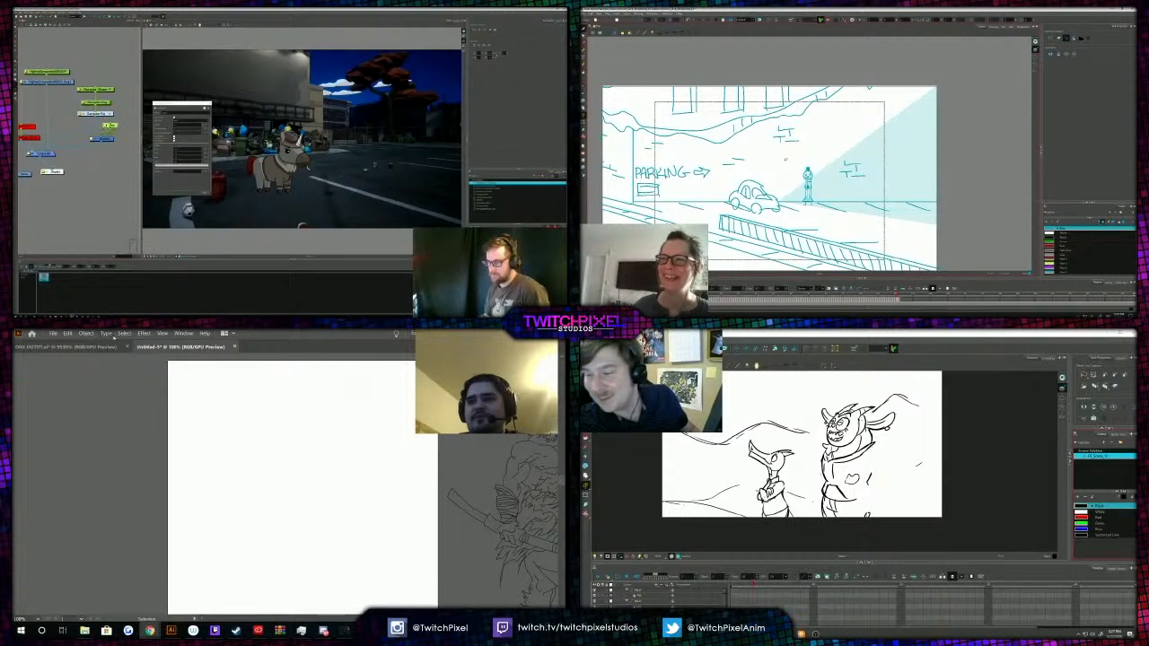
Examine the outfit drawing with the two finished figures and return to the blank untitled canvas.
{"action": "left_click", "coordinate": [90, 347]}
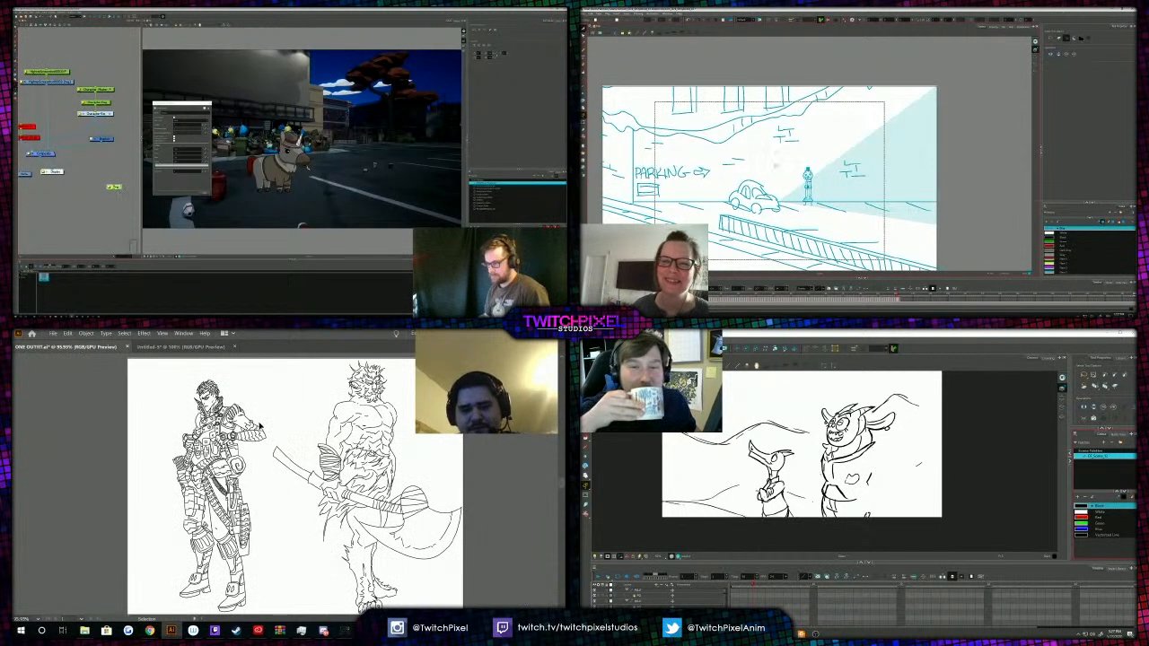
{"action": "scroll", "coordinate": [813, 162], "scroll_direction": "up", "scroll_amount": 2}
{"action": "scroll", "coordinate": [815, 169], "scroll_direction": "up", "scroll_amount": 3}
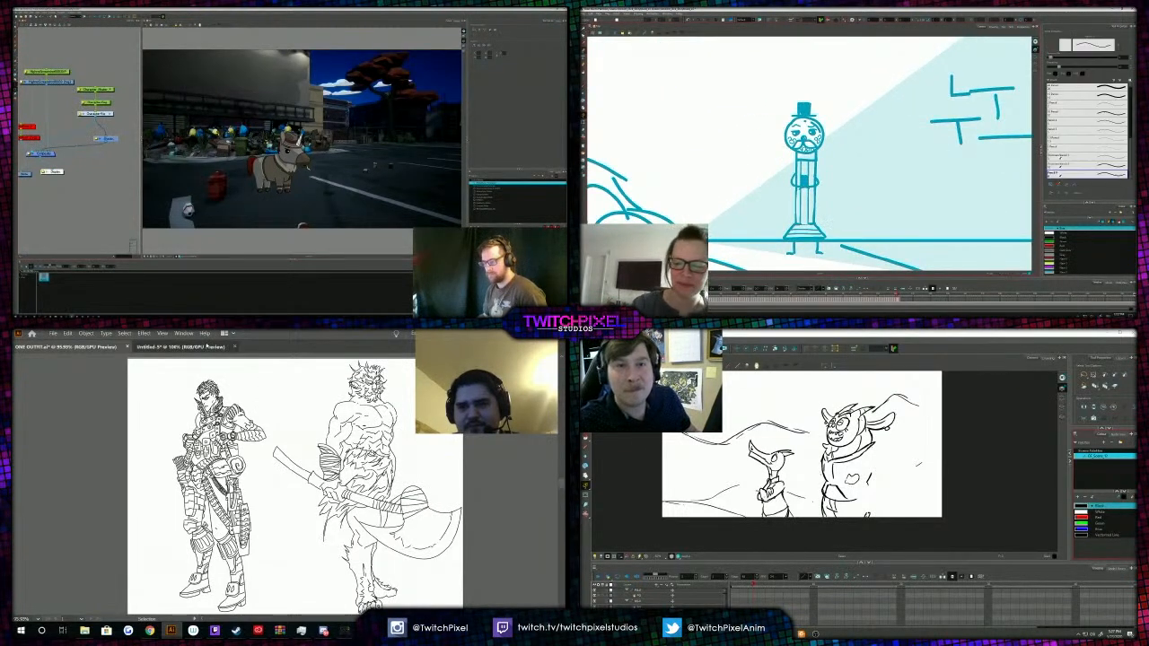
{"action": "left_click", "coordinate": [207, 347]}
{"action": "key", "text": "ctrl+z"}
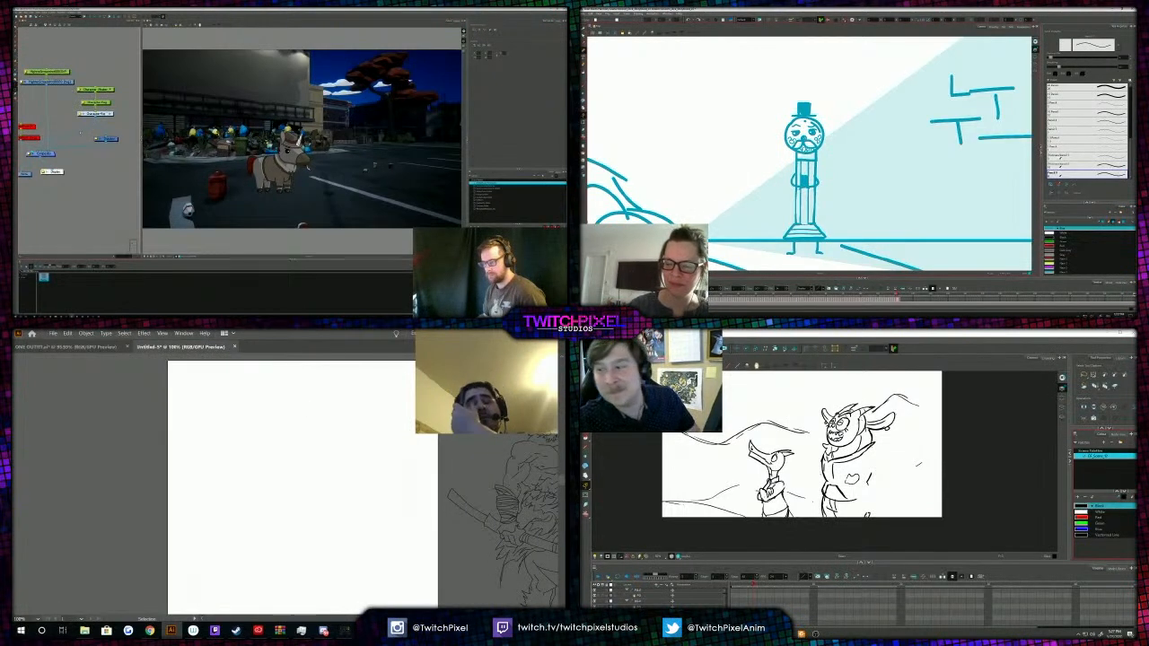
Open the blue node's properties in the donkey scene and delete the large character's torso lines in the two-character scene.
{"action": "left_click", "coordinate": [106, 139]}
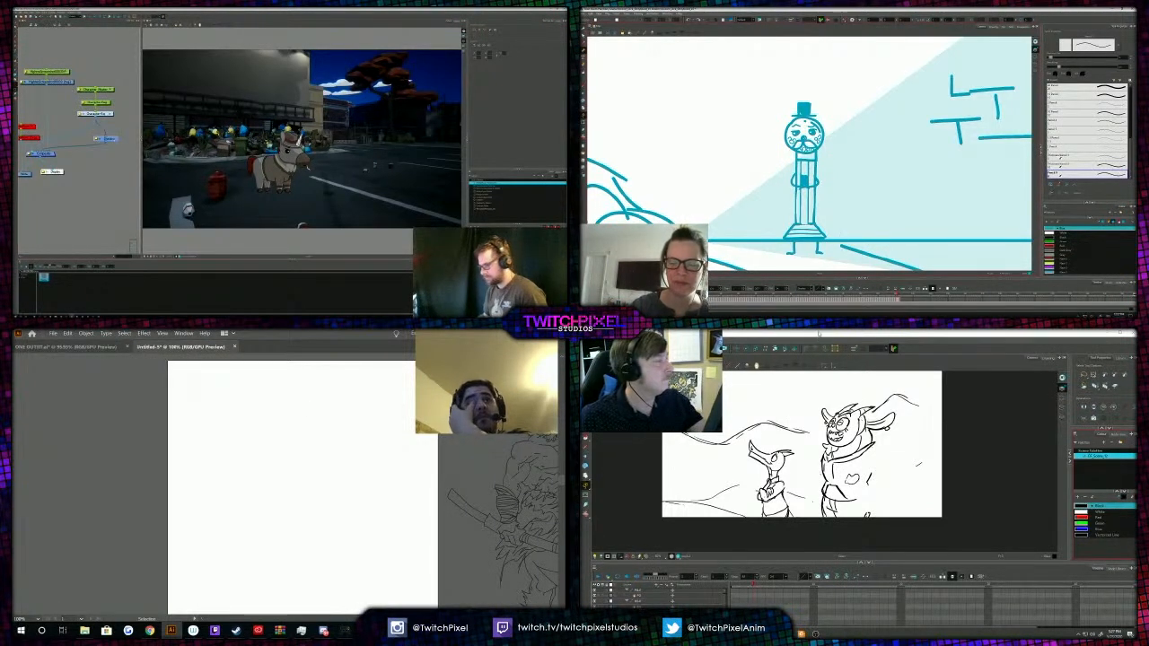
{"action": "left_click", "coordinate": [97, 140]}
{"action": "scroll", "coordinate": [819, 478], "scroll_direction": "up", "scroll_amount": 1}
{"action": "left_click_drag", "start_coordinate": [821, 476], "coordinate": [842, 477]}
{"action": "key", "text": "Delete"}
{"action": "left_click_drag", "start_coordinate": [762, 210], "coordinate": [766, 244]}
{"action": "key", "text": "Delete"}
{"action": "mouse_move", "coordinate": [848, 476]}
{"action": "left_mouse_down"}
{"action": "mouse_move", "coordinate": [889, 489]}
{"action": "mouse_move", "coordinate": [809, 473]}
{"action": "left_mouse_up"}
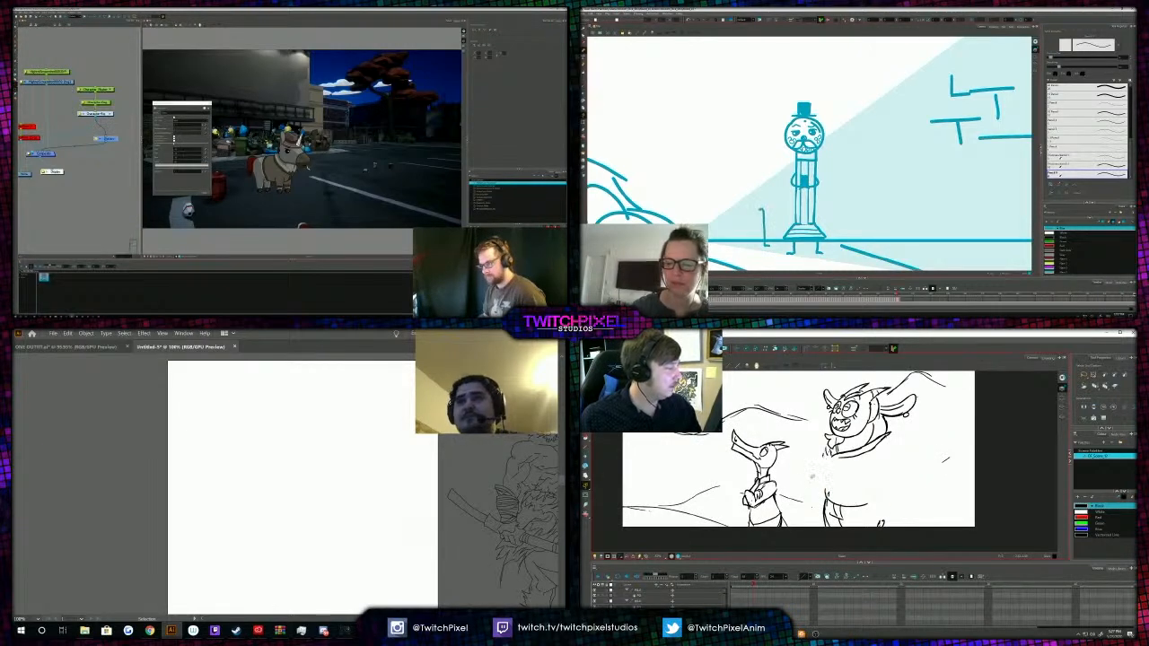
Close the blue node's properties and delete the node from the donkey scene.
{"action": "scroll", "coordinate": [811, 476], "scroll_direction": "down", "scroll_amount": 2}
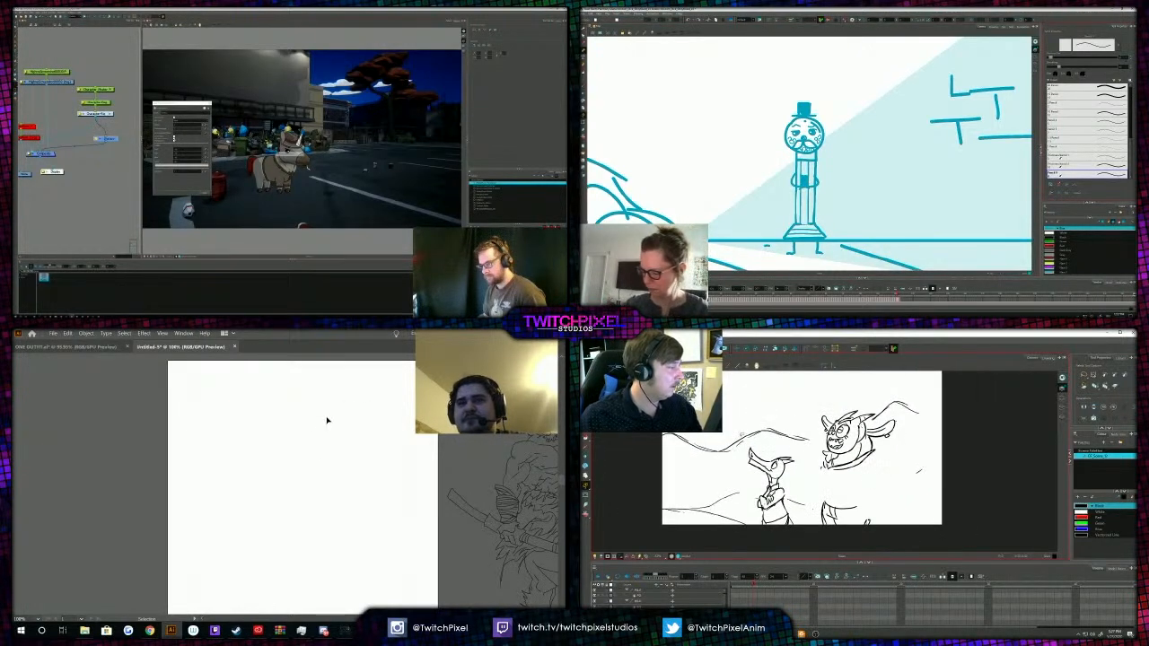
{"action": "scroll", "coordinate": [294, 409], "scroll_direction": "down", "scroll_amount": 1}
{"action": "left_click", "coordinate": [205, 192]}
{"action": "key", "text": "alt+b"}
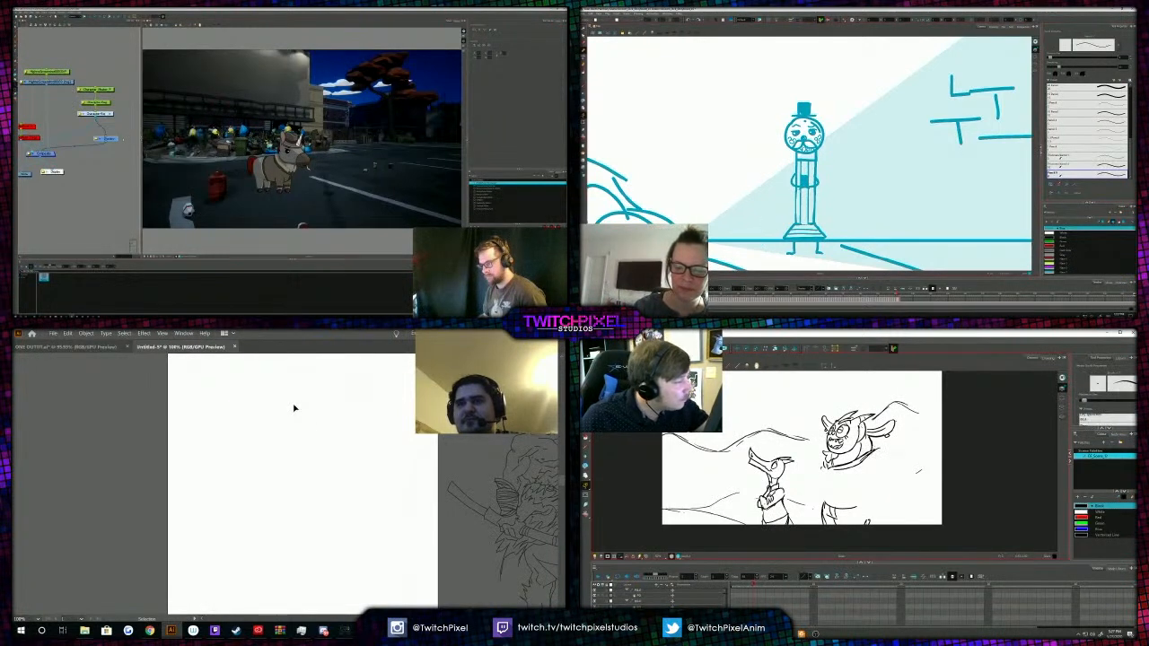
{"action": "key", "text": "comma"}
{"action": "key", "text": "Delete"}
Move the stacked character nodes closer to the donkey scene's other nodes and sketch a hooked cane beside the bollard character.
{"action": "mouse_move", "coordinate": [768, 212]}
{"action": "left_mouse_down"}
{"action": "mouse_move", "coordinate": [770, 244]}
{"action": "mouse_move", "coordinate": [772, 219]}
{"action": "left_mouse_up"}
{"action": "key", "text": "period"}
{"action": "key", "text": "alt+s"}
{"action": "mouse_move", "coordinate": [838, 400]}
{"action": "left_mouse_down"}
{"action": "mouse_move", "coordinate": [815, 459]}
{"action": "mouse_move", "coordinate": [881, 453]}
{"action": "left_mouse_up"}
{"action": "left_click_drag", "start_coordinate": [95, 89], "coordinate": [75, 102]}
{"action": "left_click_drag", "start_coordinate": [882, 454], "coordinate": [838, 401]}
{"action": "left_click_drag", "start_coordinate": [772, 219], "coordinate": [773, 243]}
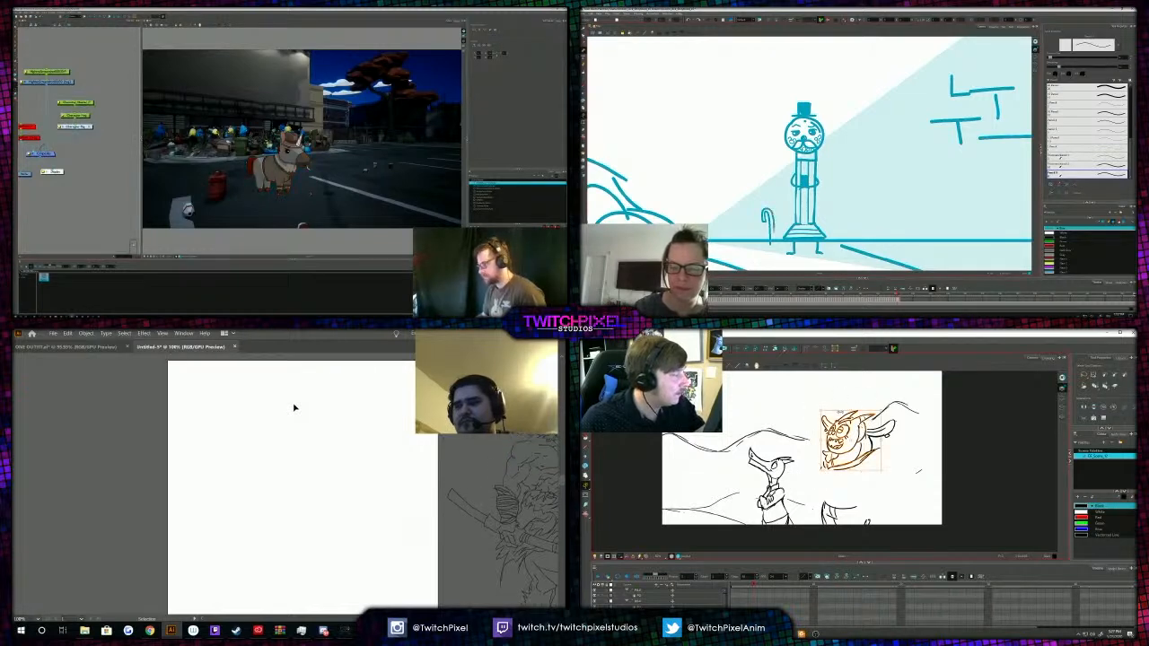
{"action": "left_click", "coordinate": [853, 498]}
{"action": "key", "text": "2"}
{"action": "key", "text": "alt+b"}
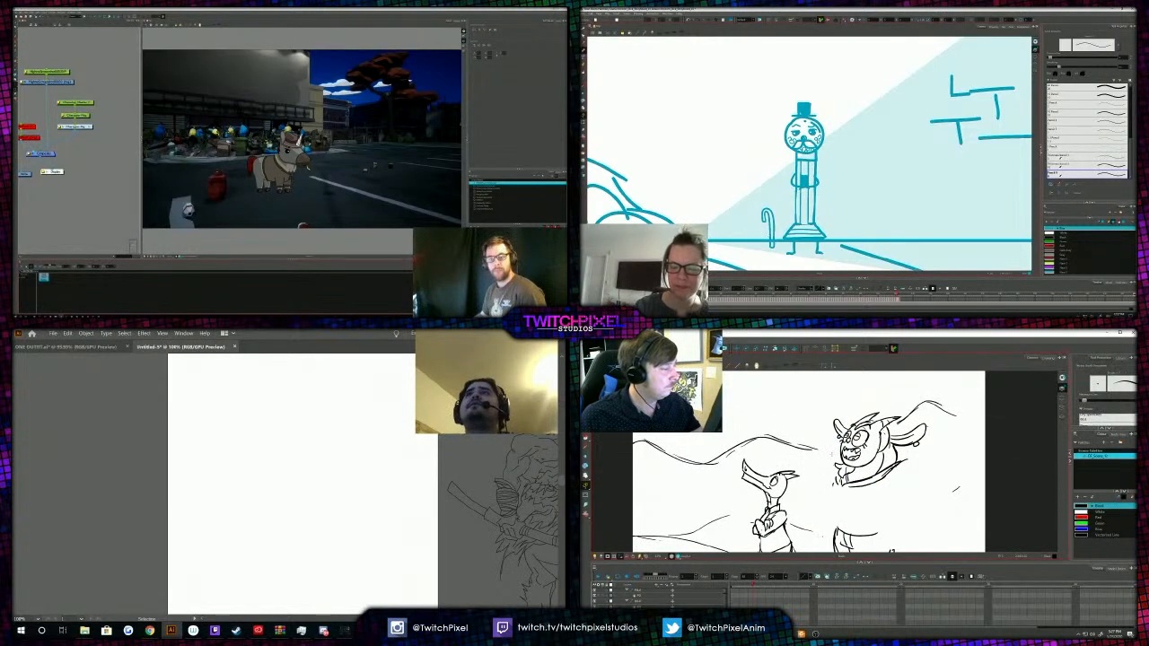
Undo the cane sketch and draw a new upright cane shaft beside the bollard character.
{"action": "key", "text": "ctrl+z"}
{"action": "key", "text": "ctrl+z"}
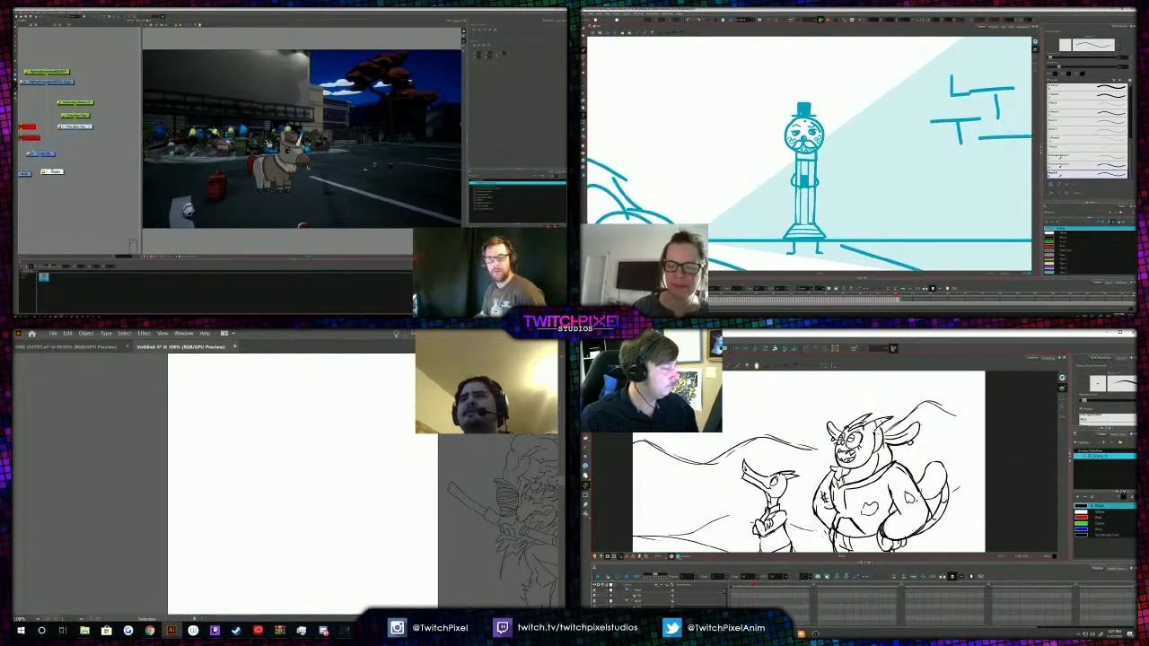
{"action": "key", "text": "."}
{"action": "left_click_drag", "start_coordinate": [853, 476], "coordinate": [861, 449]}
{"action": "mouse_move", "coordinate": [765, 248]}
{"action": "left_mouse_down"}
{"action": "mouse_move", "coordinate": [763, 211]}
{"action": "mouse_move", "coordinate": [764, 230]}
{"action": "left_mouse_up"}
{"action": "scroll", "coordinate": [270, 423], "scroll_direction": "down", "scroll_amount": 1}
{"action": "scroll", "coordinate": [268, 422], "scroll_direction": "up", "scroll_amount": 2}
{"action": "key", "text": "ctrl+z"}
{"action": "scroll", "coordinate": [268, 422], "scroll_direction": "down", "scroll_amount": 1}
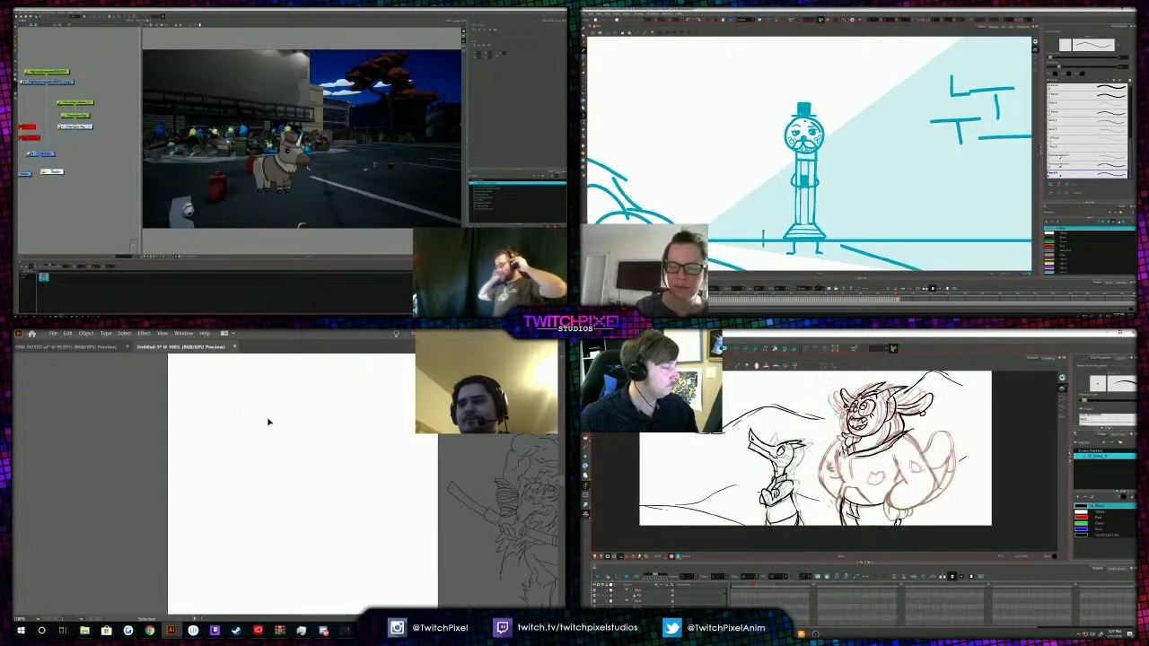
{"action": "left_click_drag", "start_coordinate": [292, 405], "coordinate": [295, 419]}
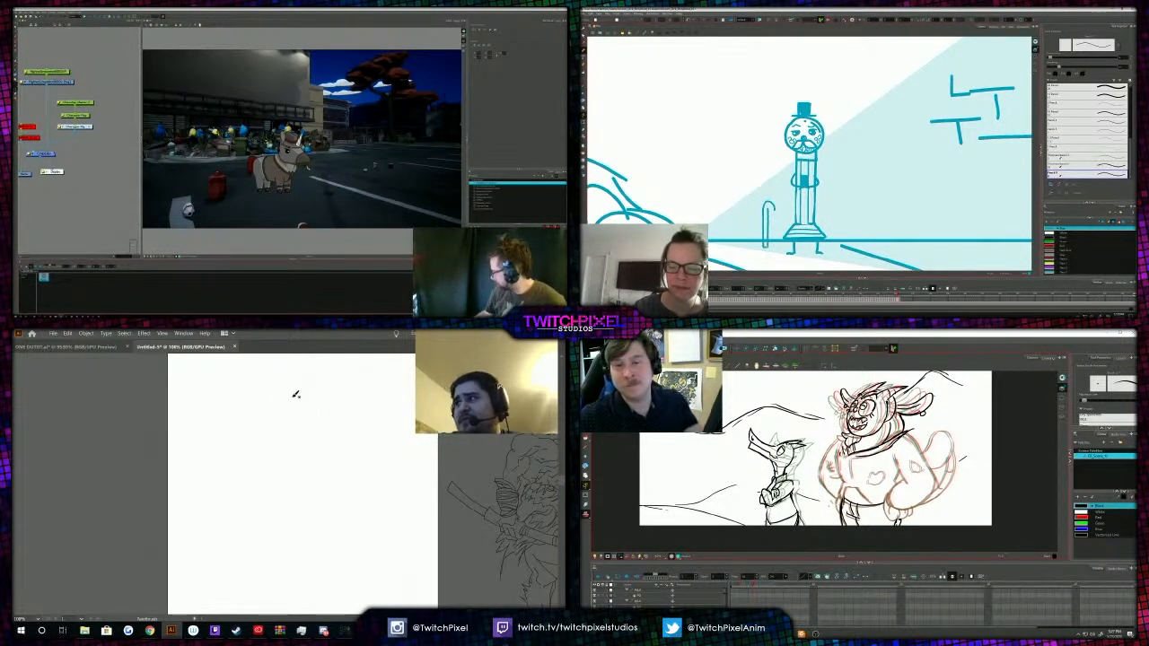
{"action": "left_click_drag", "start_coordinate": [296, 393], "coordinate": [296, 396]}
{"action": "key", "text": "ctrl+z"}
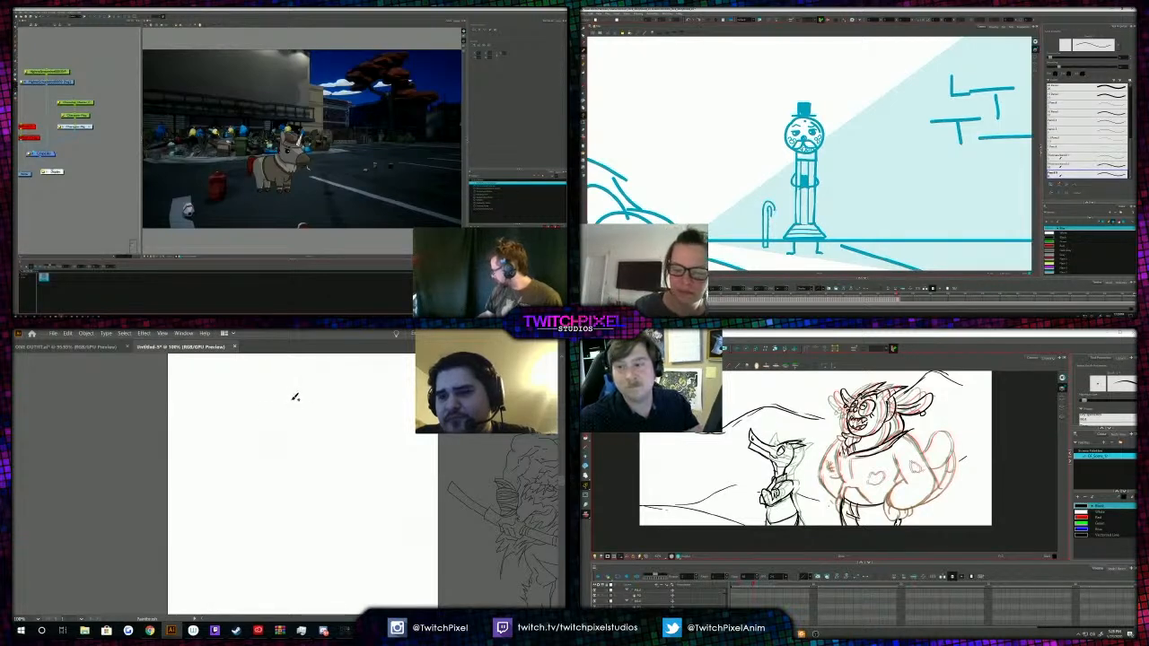
{"action": "key", "text": "ctrl+z"}
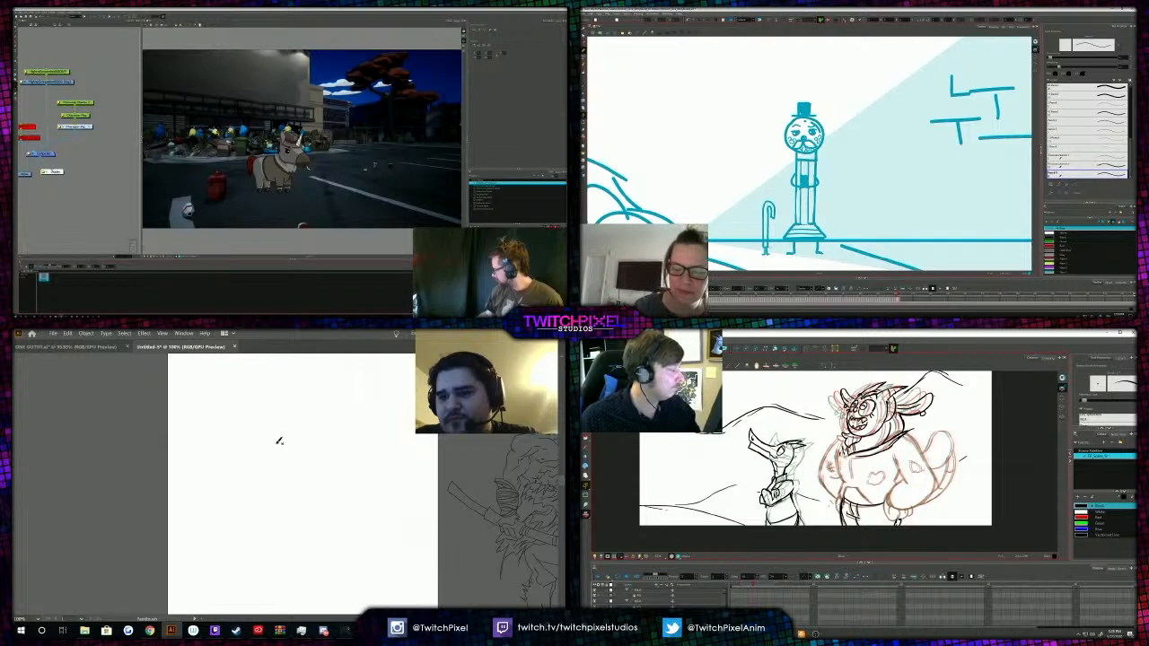
{"action": "key", "text": "ctrl+z"}
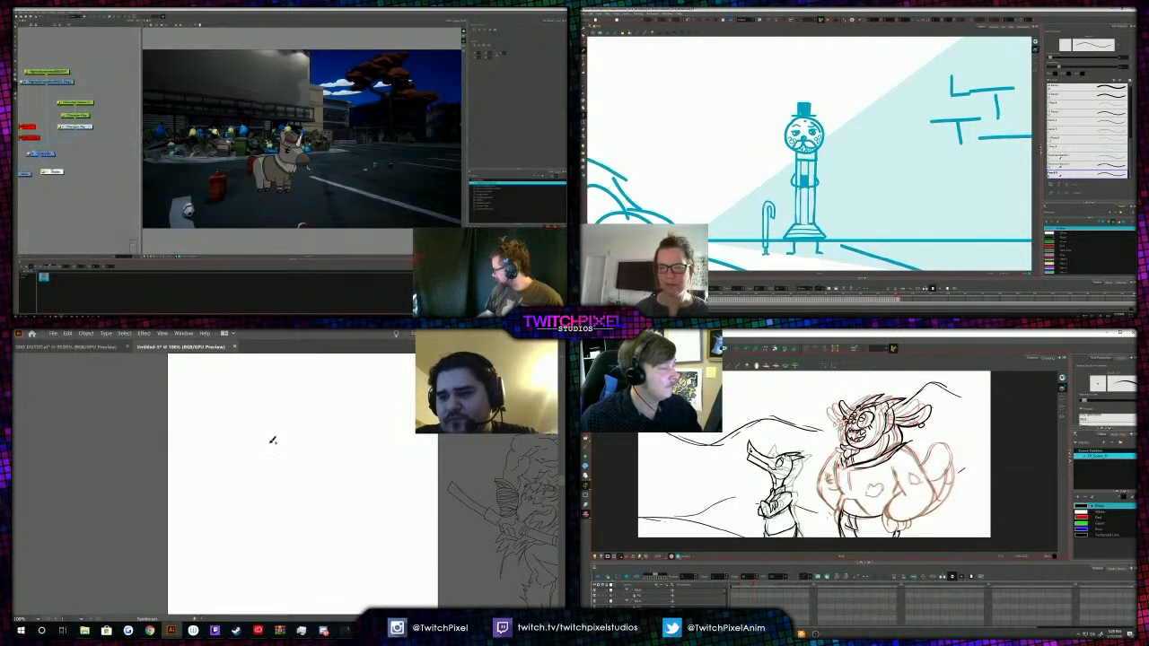
{"action": "left_click_drag", "start_coordinate": [835, 193], "coordinate": [898, 165]}
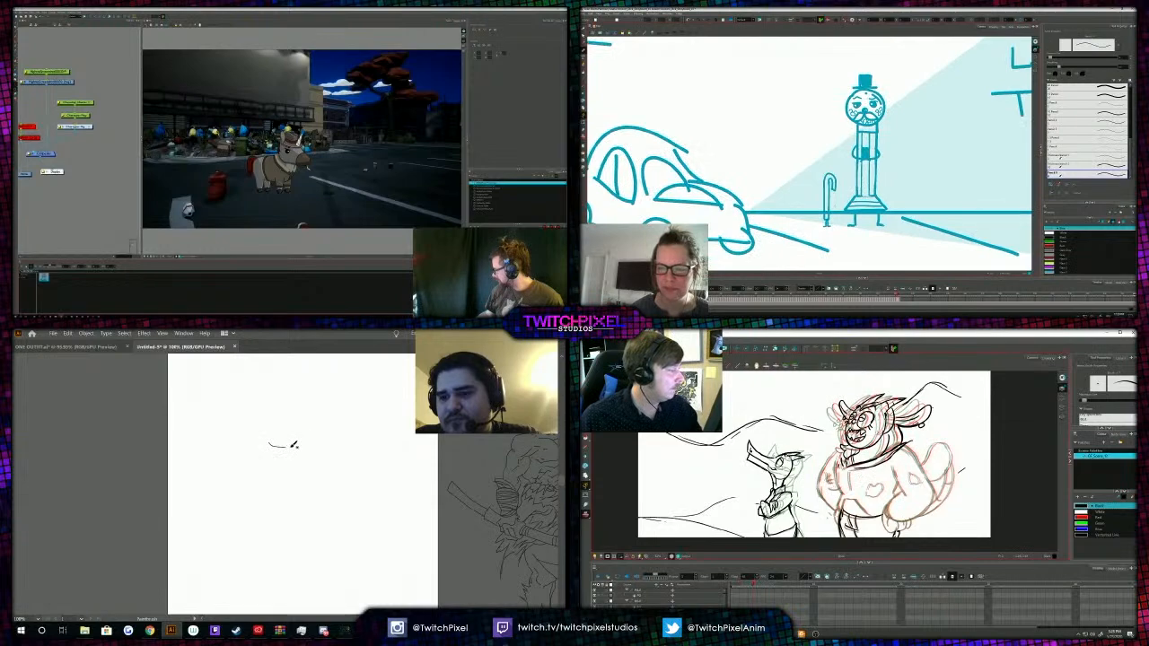
{"action": "scroll", "coordinate": [828, 203], "scroll_direction": "up", "scroll_amount": 3}
{"action": "key", "text": "ctrl+z"}
{"action": "left_click_drag", "start_coordinate": [277, 430], "coordinate": [307, 437]}
{"action": "scroll", "coordinate": [824, 518], "scroll_direction": "up", "scroll_amount": 2}
{"action": "key", "text": "ctrl+z"}
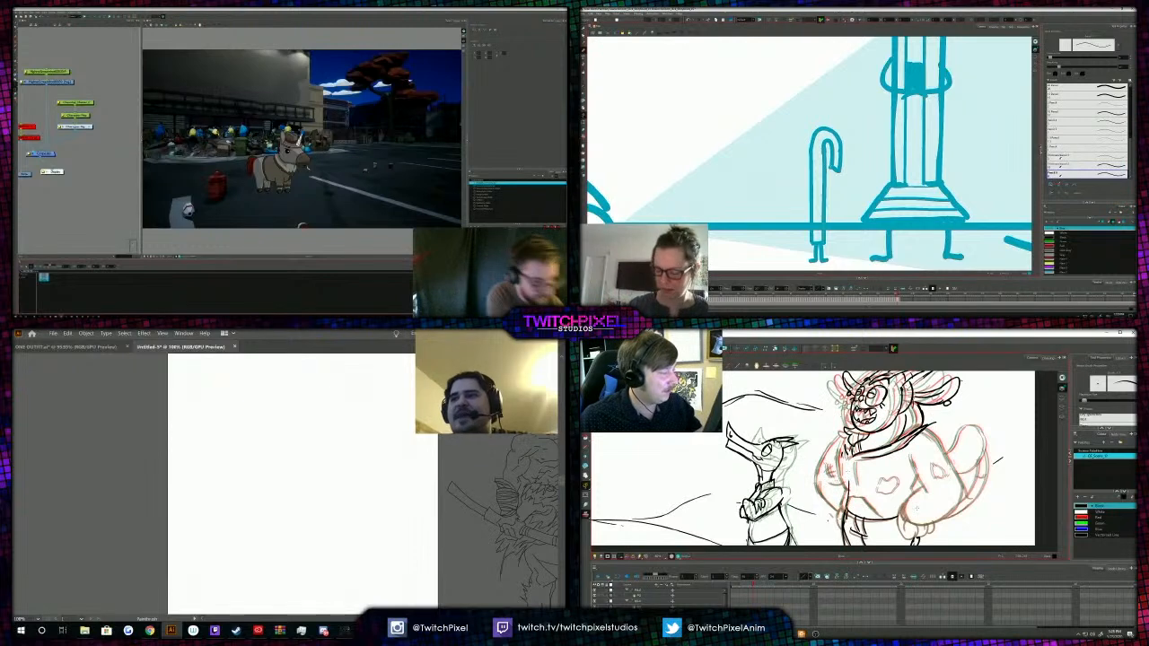
Cut out the straight inner line of the cane's shaft beside the bollard character.
{"action": "left_click", "coordinate": [584, 29]}
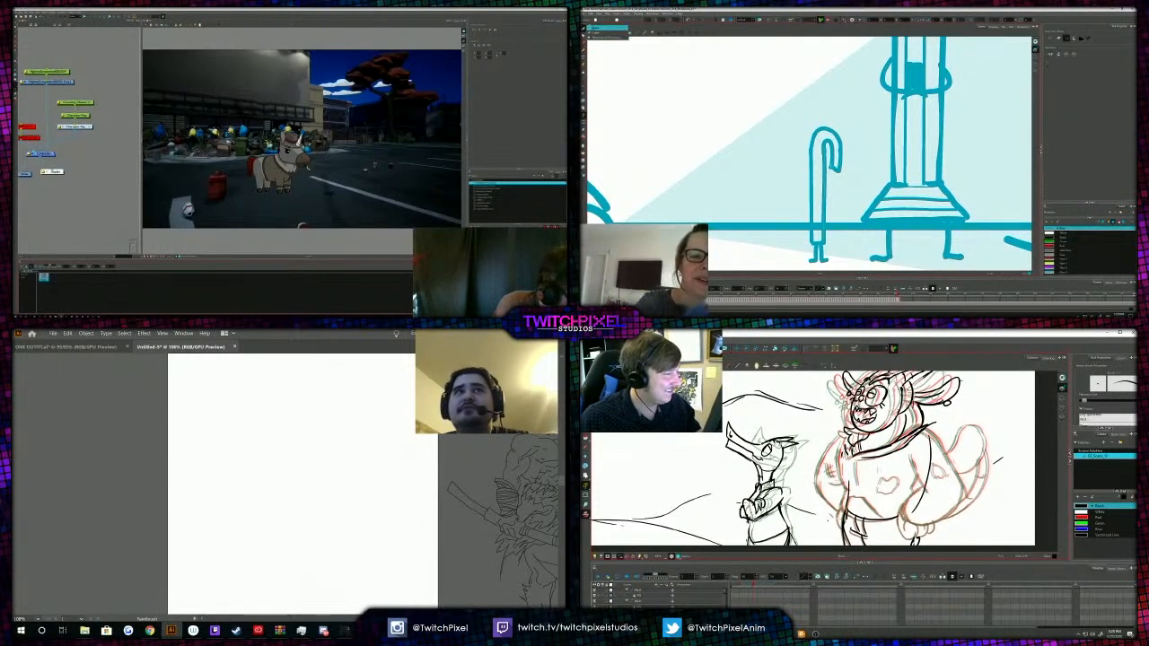
{"action": "left_click", "coordinate": [826, 194]}
{"action": "left_click_drag", "start_coordinate": [939, 414], "coordinate": [909, 438]}
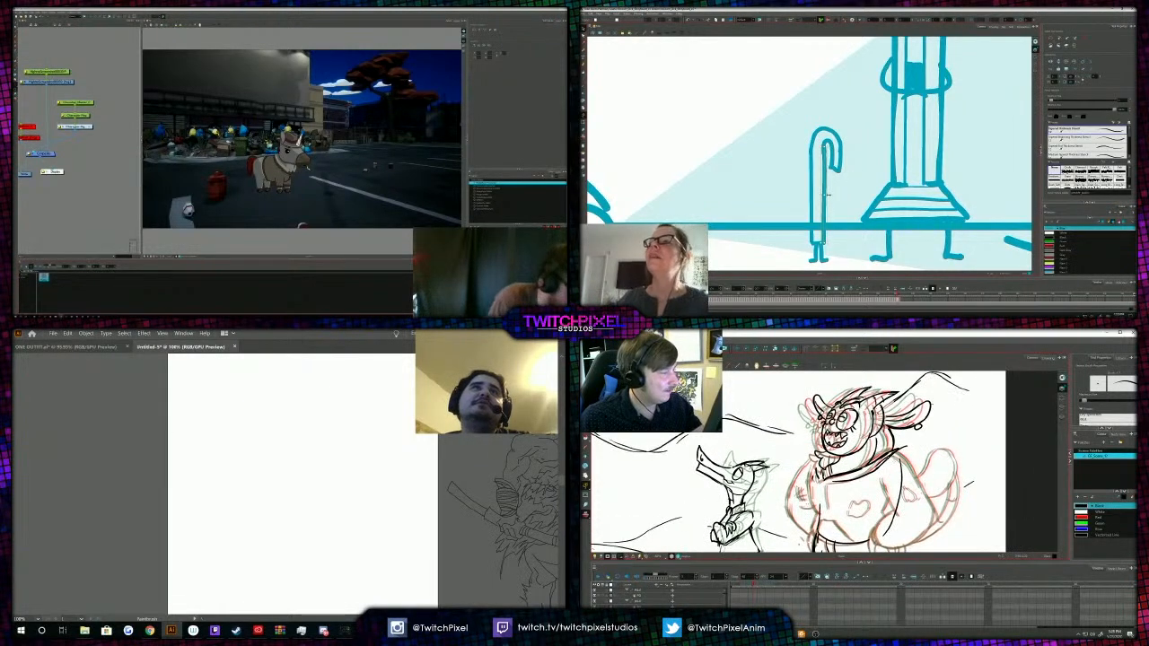
{"action": "key", "text": "Delete"}
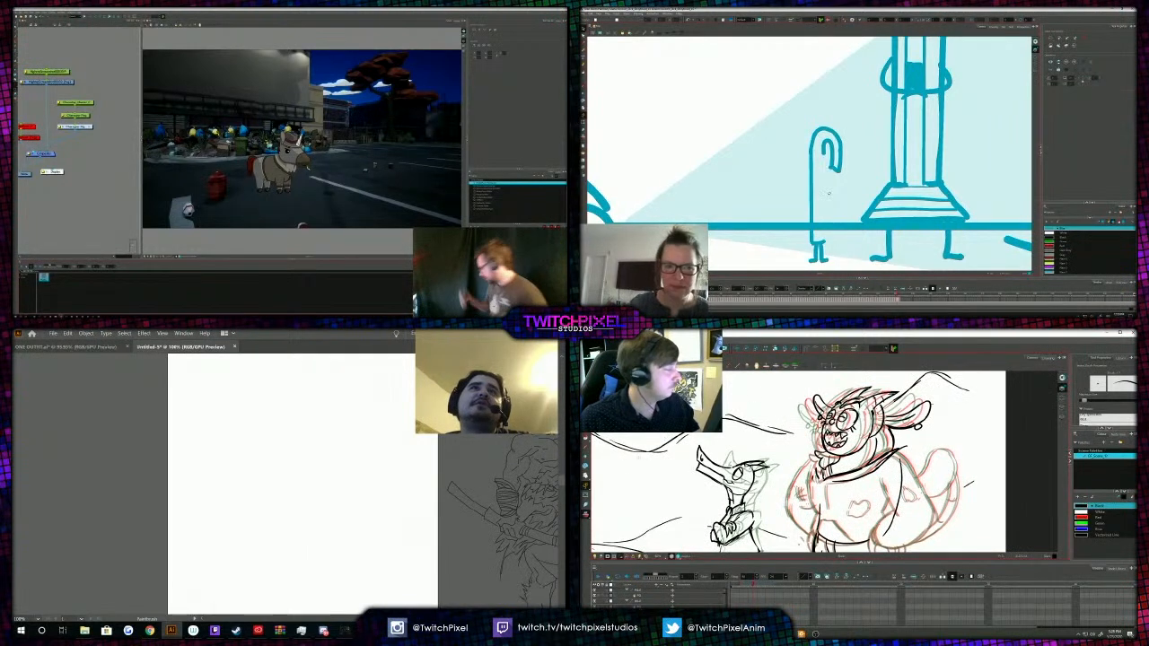
Choose the red pencil colour and draw one side of the larger character's torso in the two-character scene.
{"action": "key", "text": "alt+slash"}
{"action": "key", "text": "alt+o"}
{"action": "left_click", "coordinate": [1098, 517]}
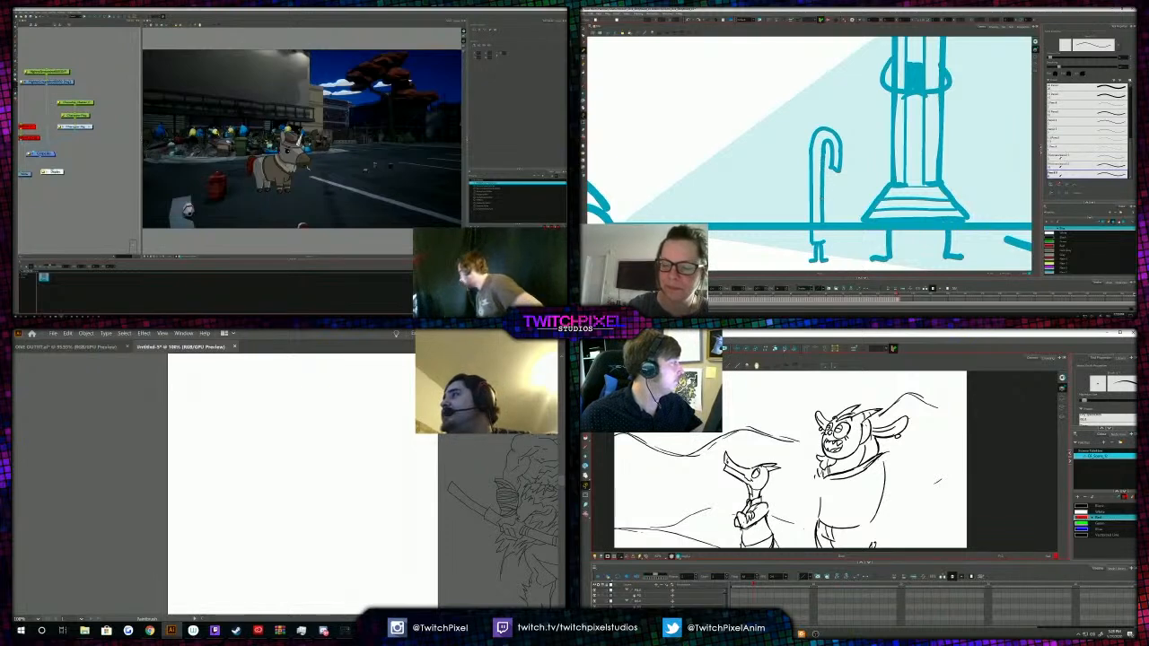
{"action": "key", "text": "comma"}
{"action": "key", "text": "period"}
{"action": "left_click_drag", "start_coordinate": [813, 512], "coordinate": [817, 491]}
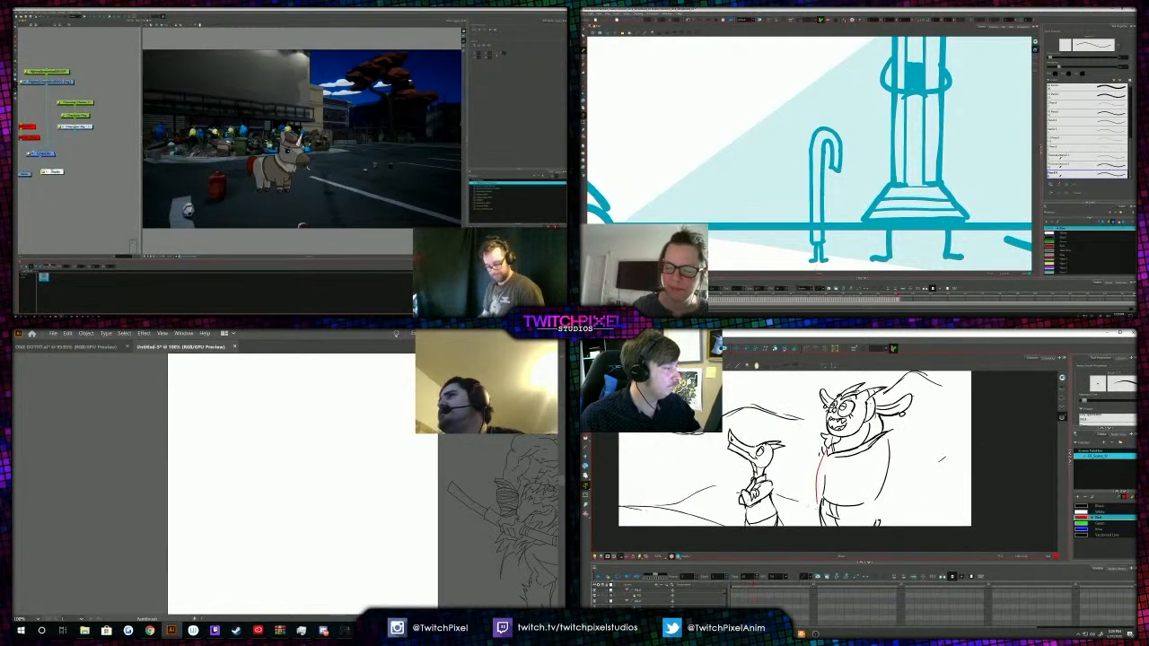
Compare the neighbouring drawing and sketch the larger character's chest, belly line and collar in red.
{"action": "key", "text": "comma"}
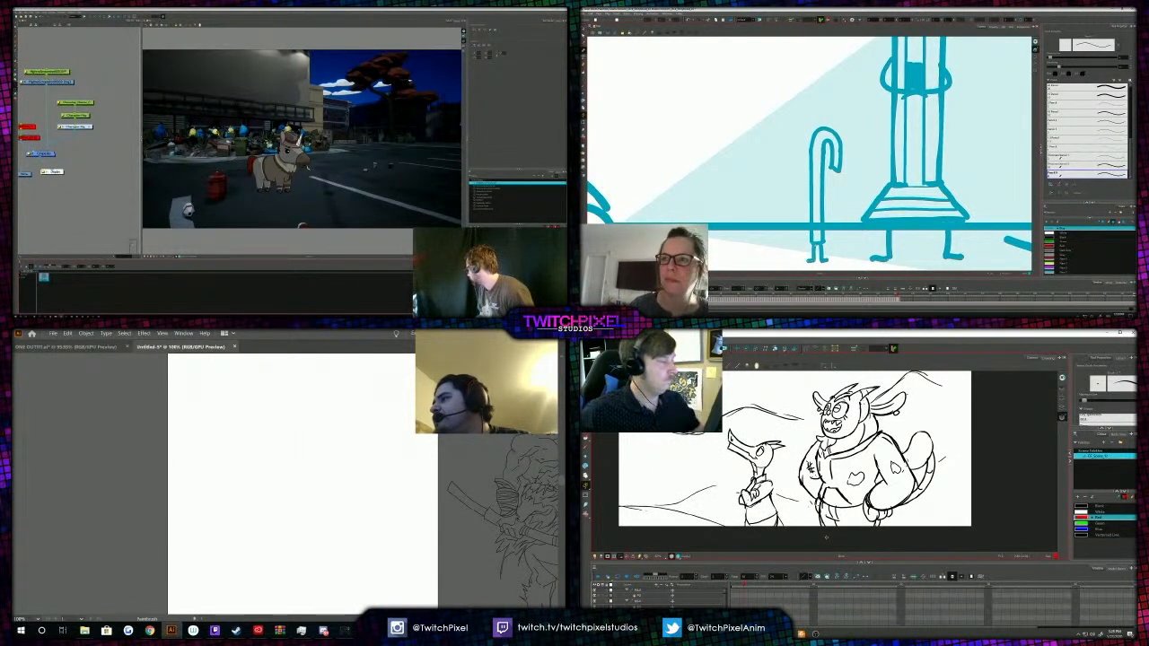
{"action": "key", "text": "period"}
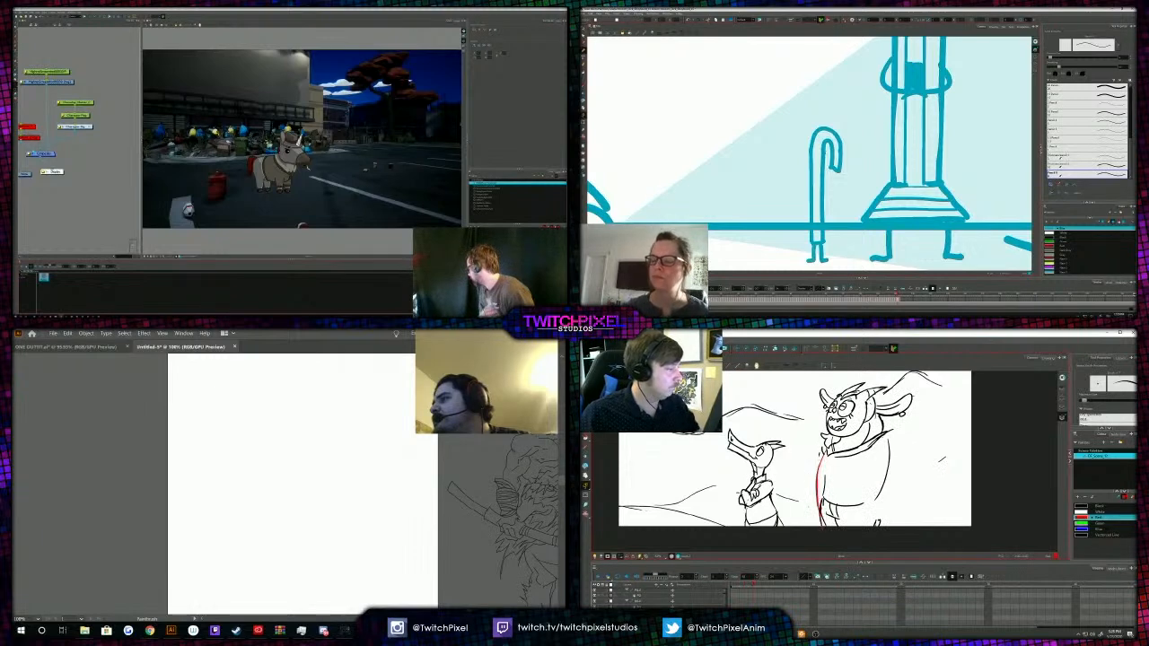
{"action": "left_click_drag", "start_coordinate": [879, 475], "coordinate": [871, 486]}
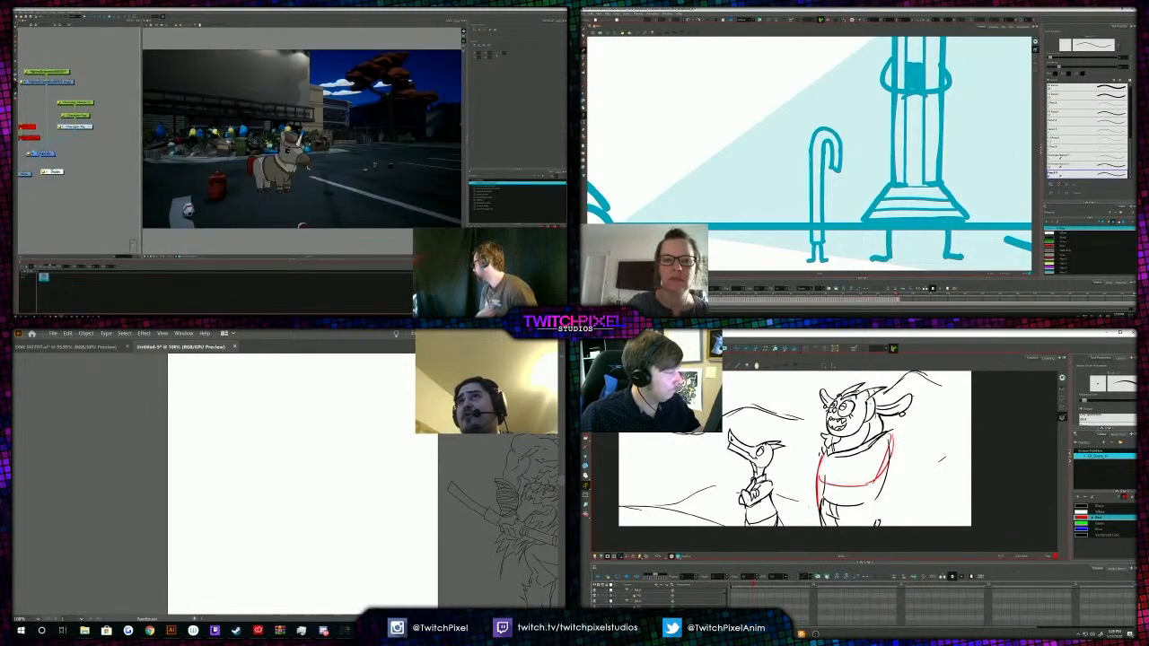
{"action": "left_click_drag", "start_coordinate": [839, 458], "coordinate": [869, 443]}
Set up the cutter for the cane drawing and brush a small oval on the blank artboard.
{"action": "left_click", "coordinate": [289, 342]}
{"action": "left_click", "coordinate": [583, 29]}
{"action": "key", "text": "f"}
{"action": "key", "text": "g"}
{"action": "left_click", "coordinate": [607, 32]}
{"action": "left_click_drag", "start_coordinate": [322, 427], "coordinate": [326, 427]}
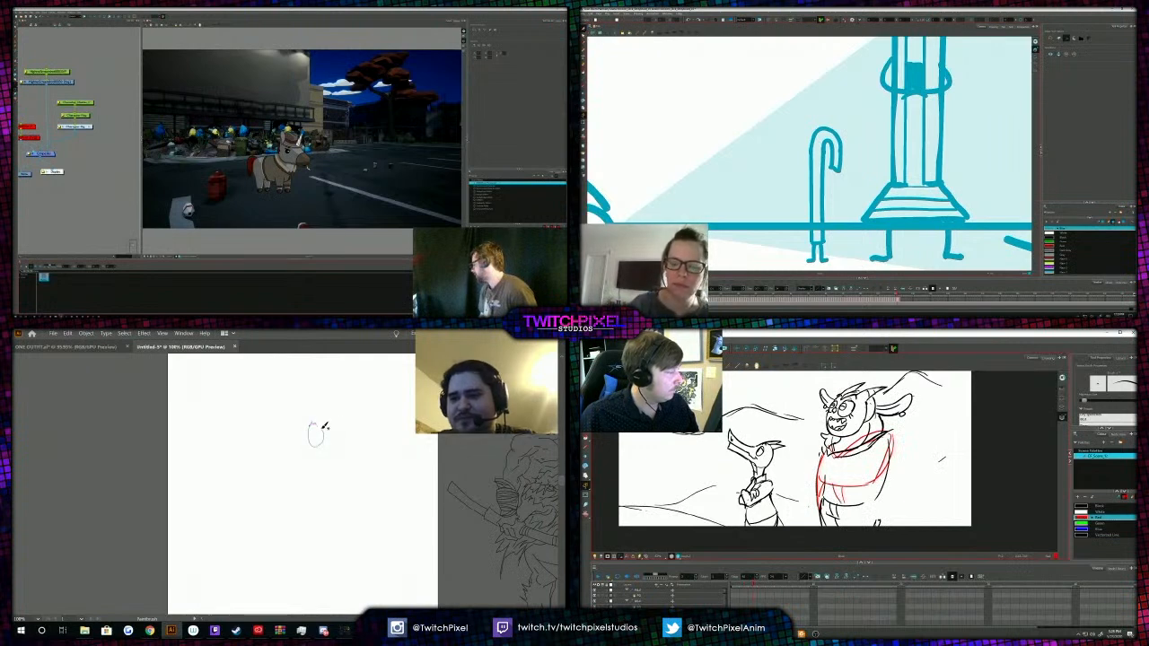
Draw the larger character's sweater hem and leg in red, and undo the test strokes on the blank artboard.
{"action": "left_click_drag", "start_coordinate": [824, 502], "coordinate": [874, 509]}
{"action": "left_click_drag", "start_coordinate": [809, 161], "coordinate": [807, 190]}
{"action": "key", "text": "ctrl+z"}
{"action": "left_click_drag", "start_coordinate": [312, 418], "coordinate": [309, 453]}
{"action": "mouse_move", "coordinate": [837, 507]}
{"action": "left_mouse_down"}
{"action": "mouse_move", "coordinate": [880, 492]}
{"action": "mouse_move", "coordinate": [877, 527]}
{"action": "left_mouse_up"}
{"action": "key", "text": "ctrl+z"}
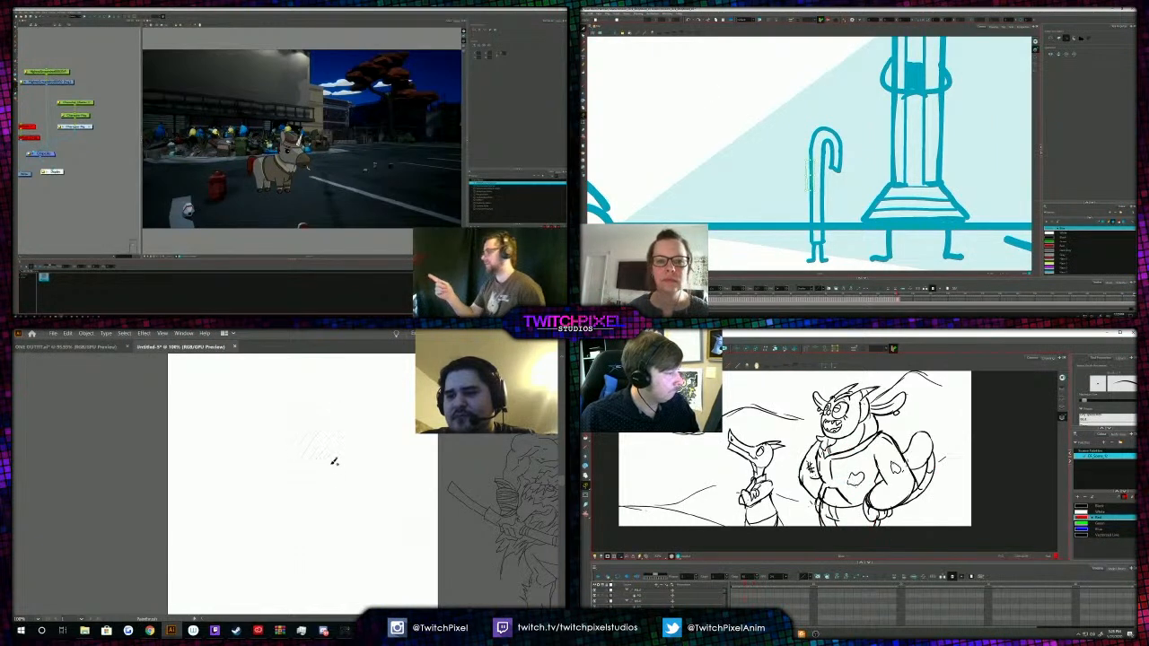
Select the cane drawing and examine up close where its shaft meets the feet.
{"action": "scroll", "coordinate": [794, 458], "scroll_direction": "up", "scroll_amount": 1}
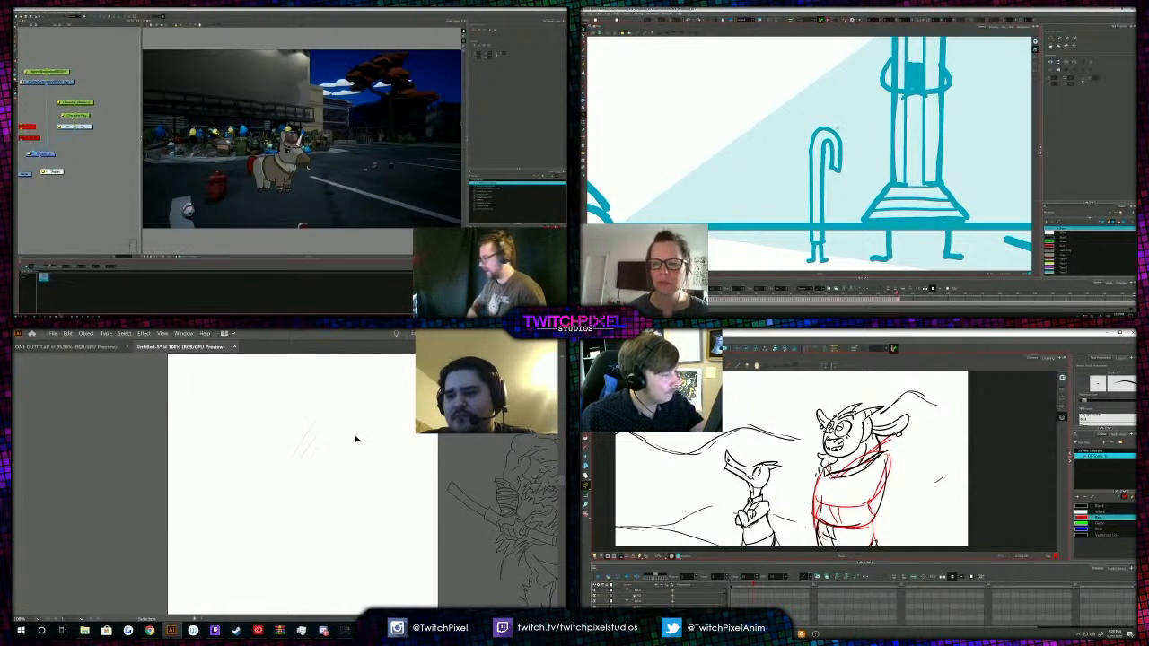
{"action": "left_click", "coordinate": [813, 160]}
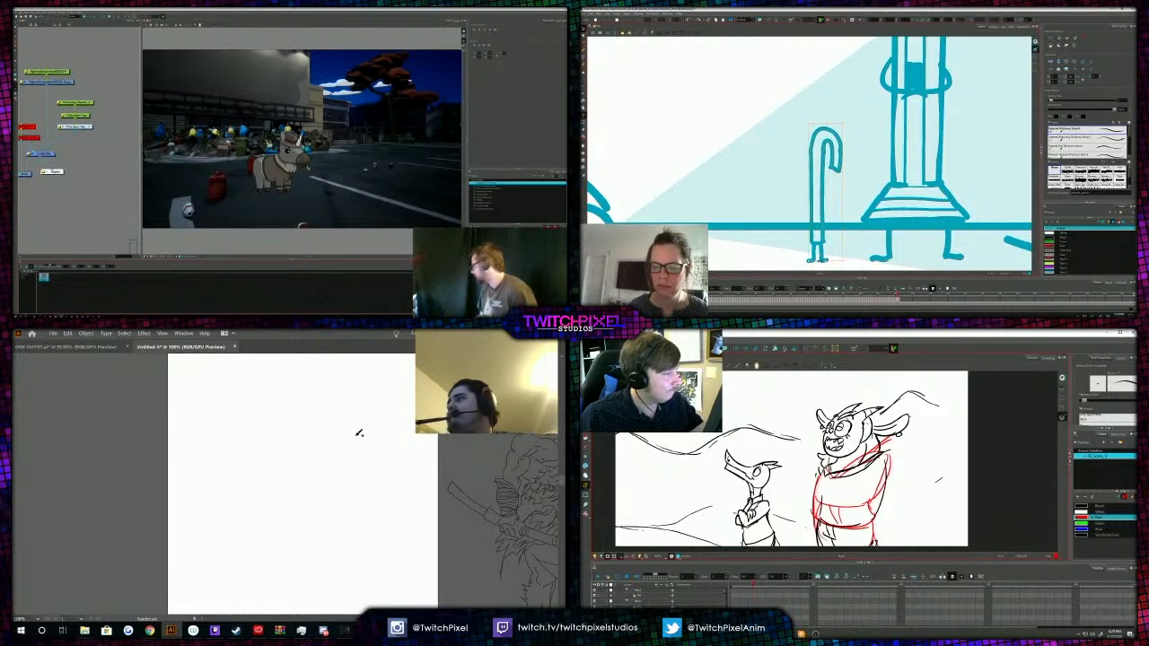
{"action": "scroll", "coordinate": [786, 460], "scroll_direction": "up", "scroll_amount": 1}
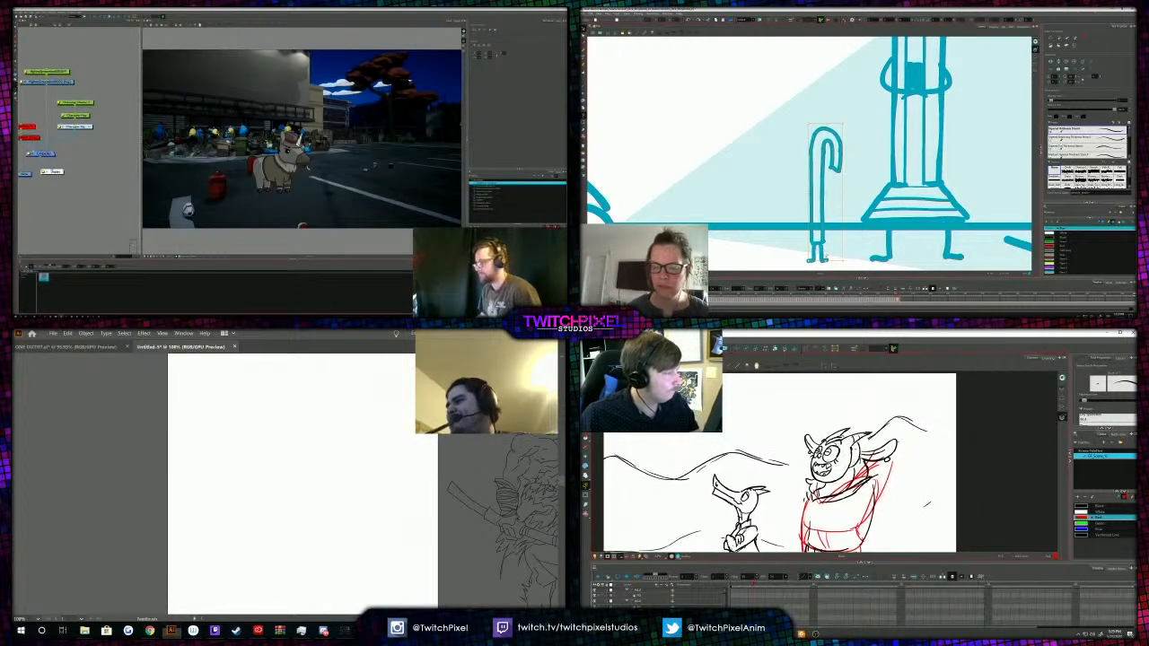
{"action": "scroll", "coordinate": [824, 258], "scroll_direction": "up", "scroll_amount": 4}
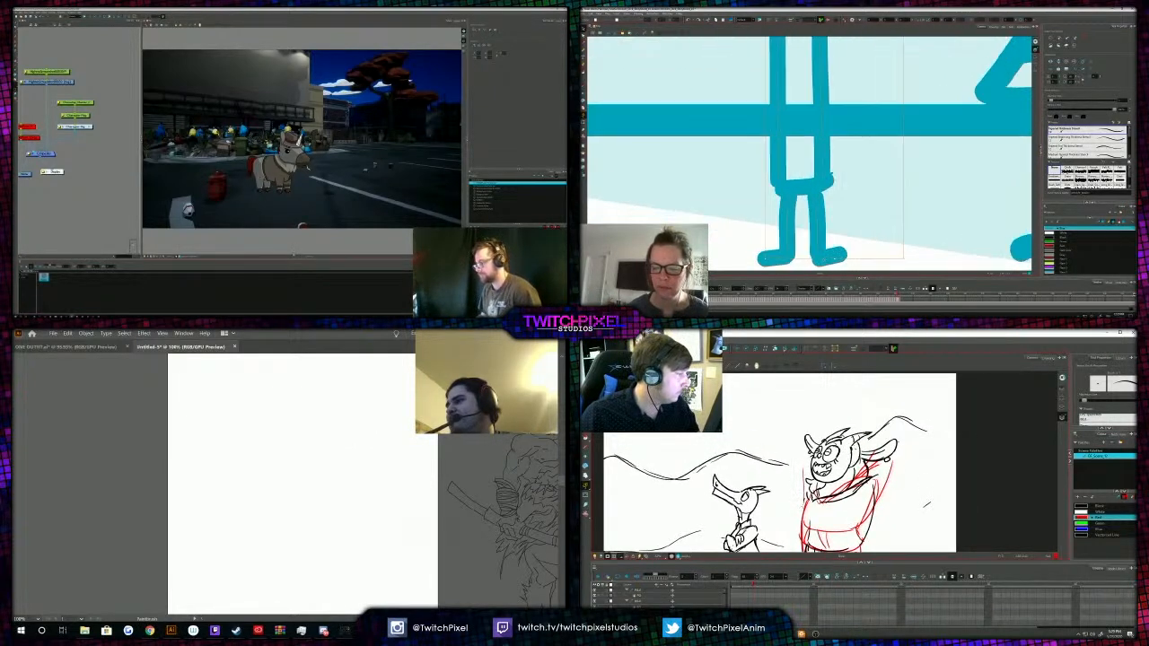
{"action": "scroll", "coordinate": [811, 153], "scroll_direction": "down", "scroll_amount": 4}
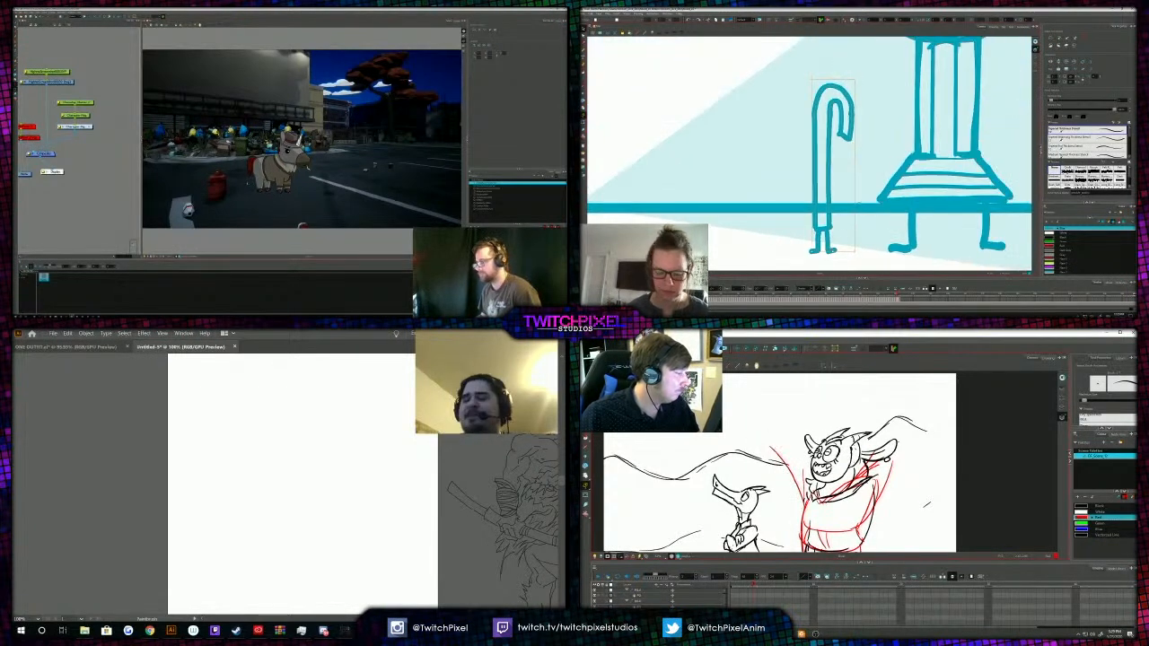
Draw a round red hand at the end of the larger character's raised arm.
{"action": "key", "text": "ctrl+z"}
{"action": "mouse_move", "coordinate": [909, 431]}
{"action": "left_mouse_down"}
{"action": "mouse_move", "coordinate": [892, 451]}
{"action": "mouse_move", "coordinate": [905, 444]}
{"action": "left_mouse_up"}
{"action": "key", "text": "ctrl+z"}
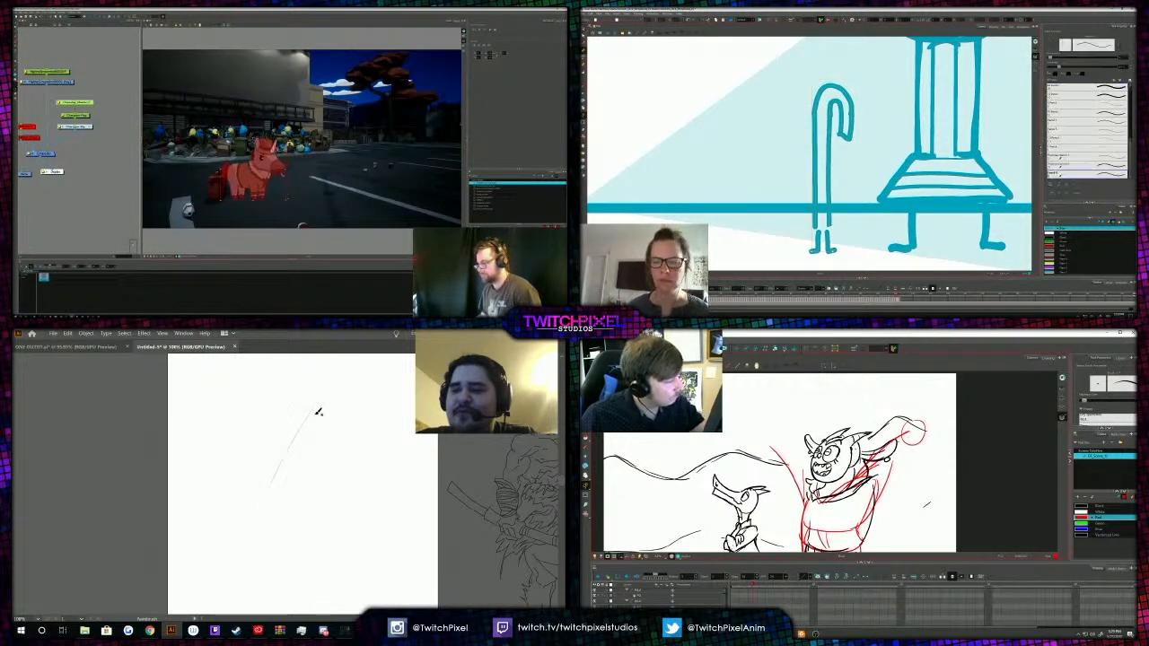
{"action": "left_click_drag", "start_coordinate": [318, 416], "coordinate": [281, 473]}
{"action": "key", "text": "ctrl+z"}
{"action": "left_click_drag", "start_coordinate": [346, 408], "coordinate": [275, 492]}
{"action": "key", "text": "ctrl+z"}
{"action": "left_click_drag", "start_coordinate": [350, 411], "coordinate": [314, 451]}
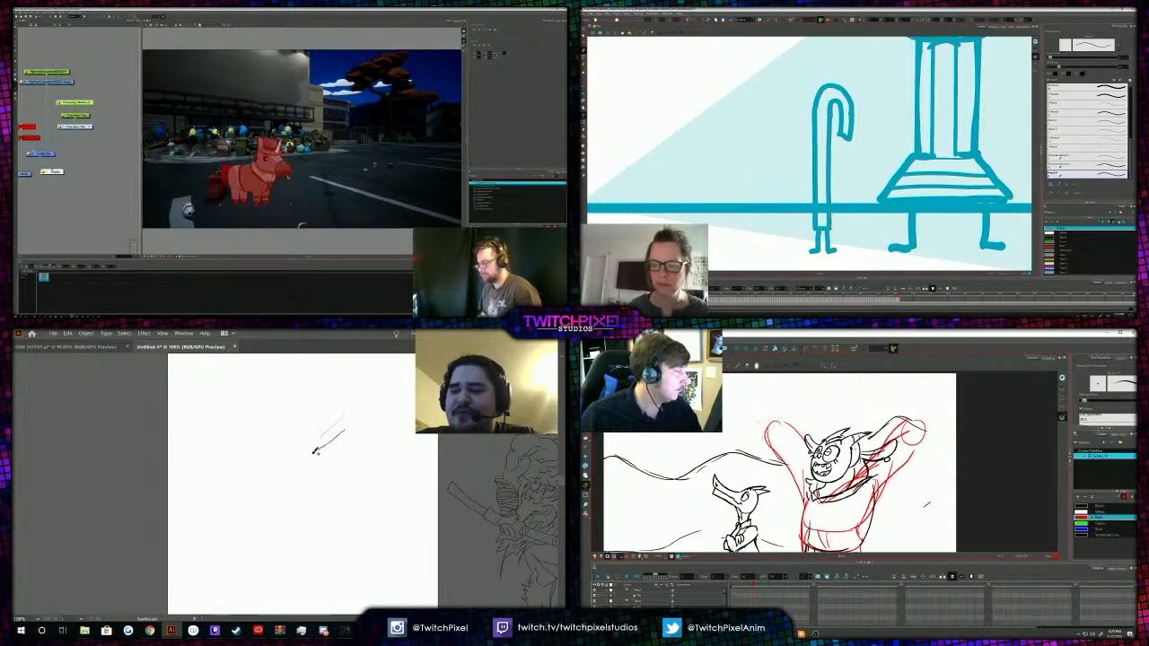
{"action": "key", "text": "ctrl+z"}
{"action": "key", "text": "ctrl+z"}
{"action": "left_click_drag", "start_coordinate": [298, 457], "coordinate": [336, 415]}
{"action": "key", "text": "ctrl+z"}
{"action": "left_click_drag", "start_coordinate": [298, 471], "coordinate": [335, 424]}
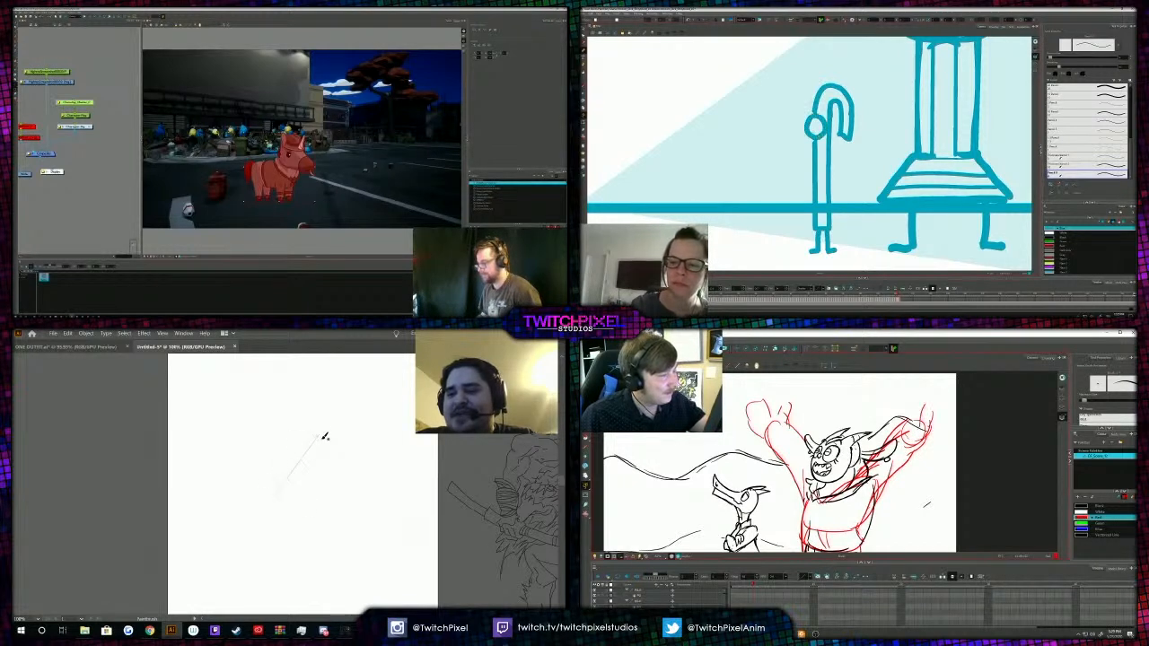
{"action": "key", "text": "ctrl+z"}
{"action": "left_click_drag", "start_coordinate": [274, 482], "coordinate": [309, 432]}
{"action": "key", "text": "ctrl+z"}
{"action": "left_click_drag", "start_coordinate": [274, 487], "coordinate": [311, 436]}
{"action": "key", "text": "ctrl+z"}
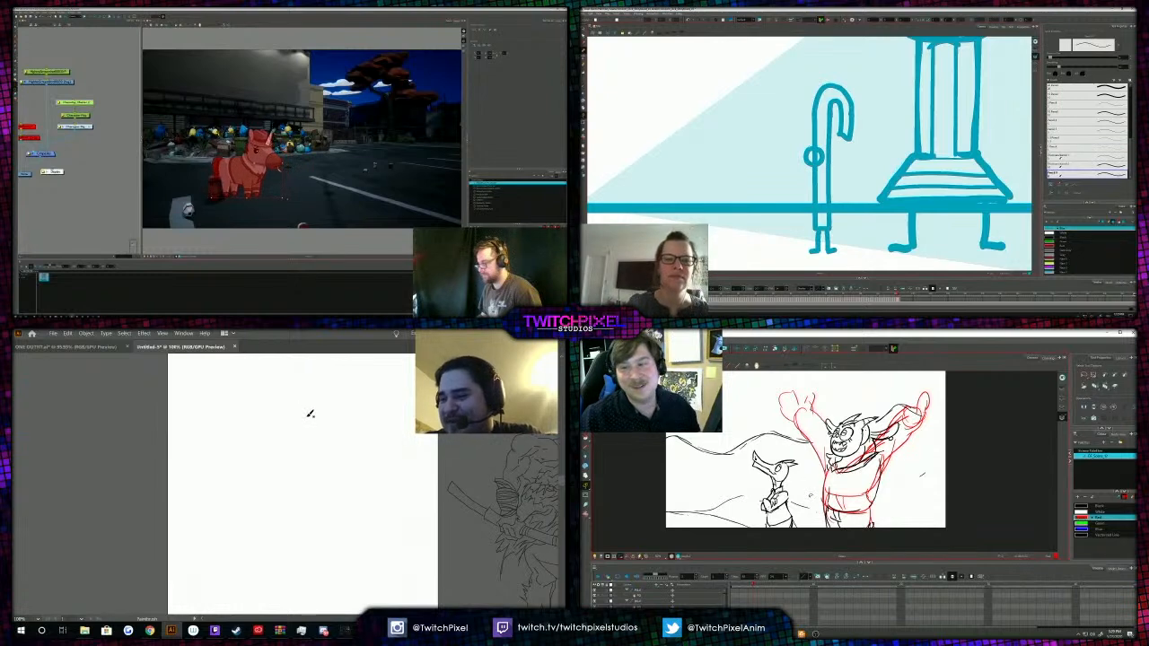
Paste copies of the character nodes into the donkey scene and move the cane's circle off its shaft.
{"action": "left_click", "coordinate": [584, 29]}
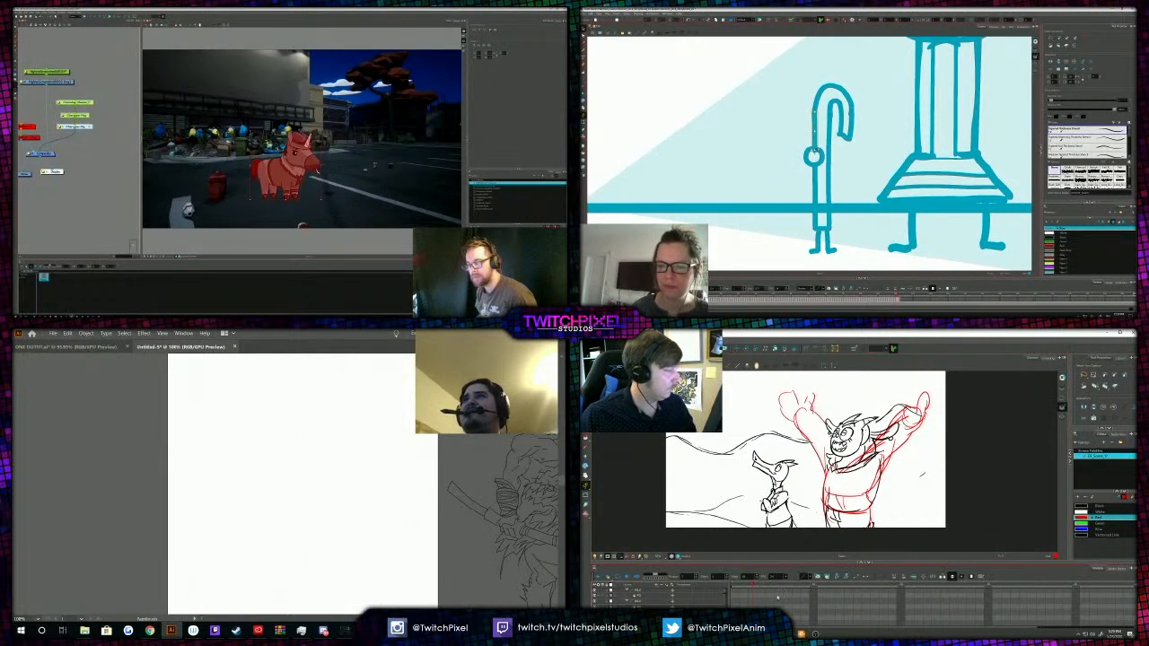
{"action": "scroll", "coordinate": [815, 152], "scroll_direction": "up", "scroll_amount": 4}
{"action": "key", "text": "ctrl+v"}
{"action": "left_click_drag", "start_coordinate": [805, 132], "coordinate": [743, 141]}
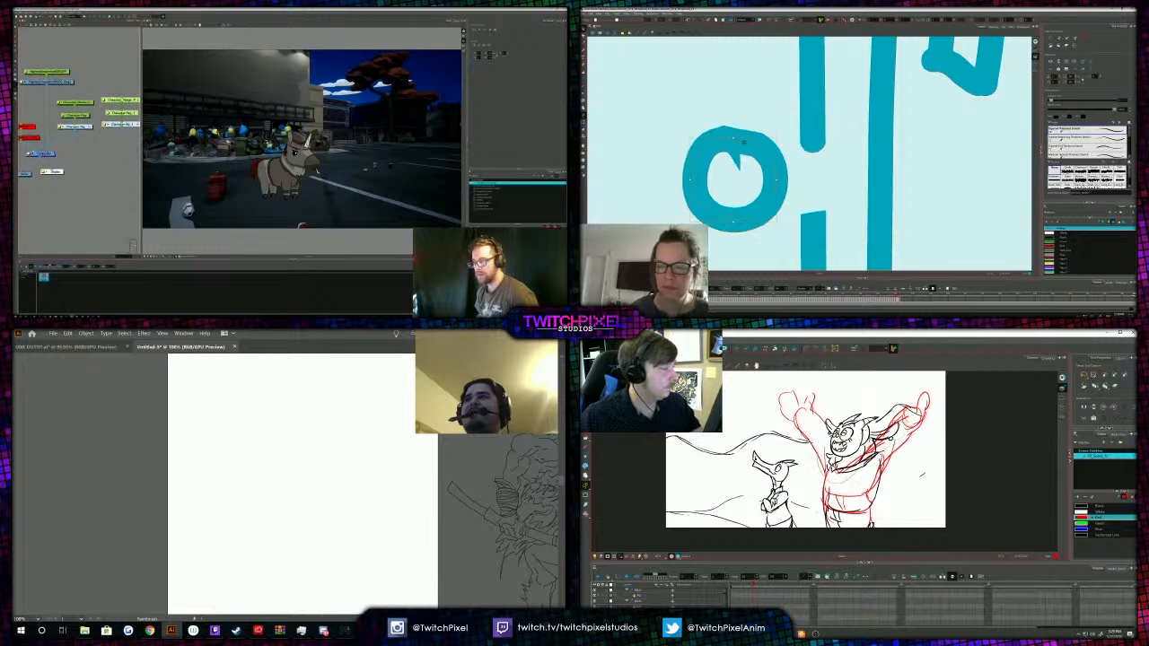
Lasso the larger character's head, move it above the smaller character, and lasso the red body sketch.
{"action": "left_click_drag", "start_coordinate": [823, 393], "coordinate": [821, 399]}
{"action": "left_click_drag", "start_coordinate": [847, 442], "coordinate": [841, 386]}
{"action": "key", "text": "ctrl+z"}
{"action": "mouse_move", "coordinate": [815, 465]}
{"action": "left_mouse_down"}
{"action": "mouse_move", "coordinate": [826, 457]}
{"action": "mouse_move", "coordinate": [825, 489]}
{"action": "left_mouse_up"}
{"action": "left_click_drag", "start_coordinate": [846, 415], "coordinate": [729, 425]}
{"action": "left_click_drag", "start_coordinate": [826, 471], "coordinate": [816, 440]}
Open GHOST PUPPET.ai from the Puppets folder on the Desktop.
{"action": "left_click", "coordinate": [53, 333]}
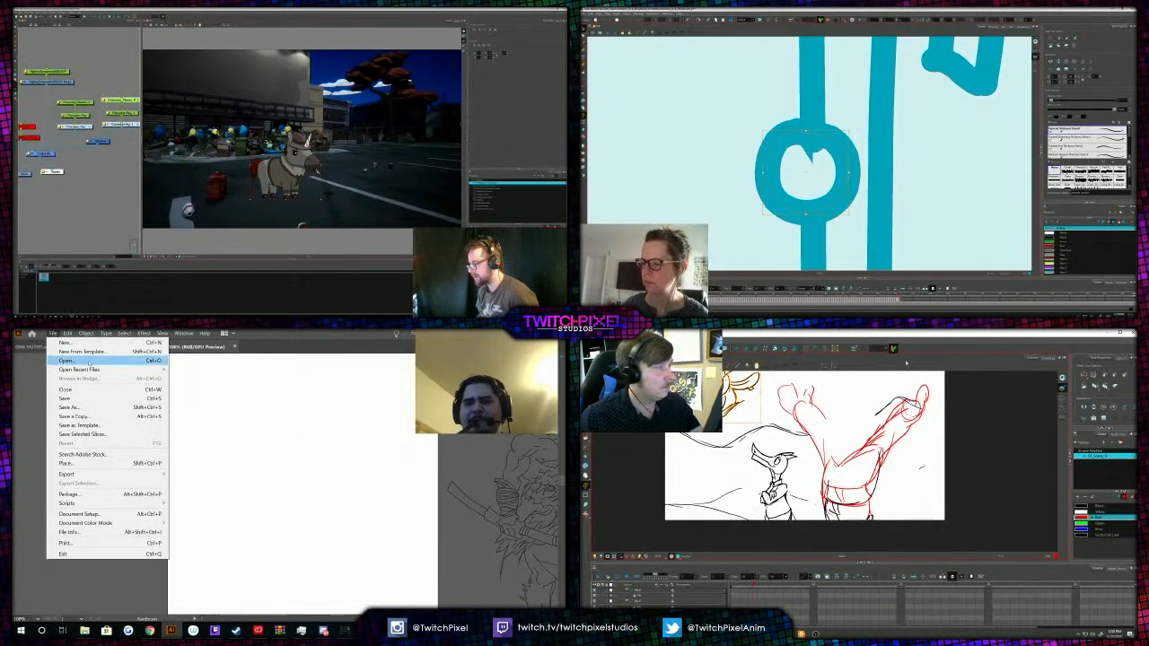
{"action": "left_click", "coordinate": [90, 362]}
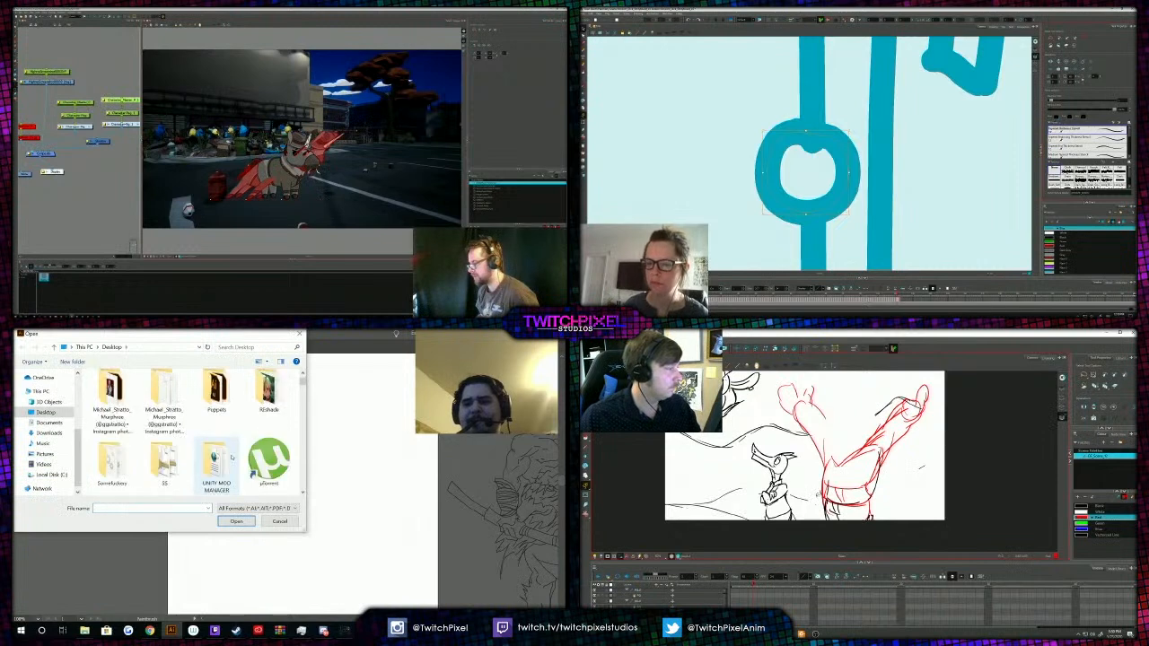
{"action": "scroll", "coordinate": [231, 458], "scroll_direction": "down", "scroll_amount": 5}
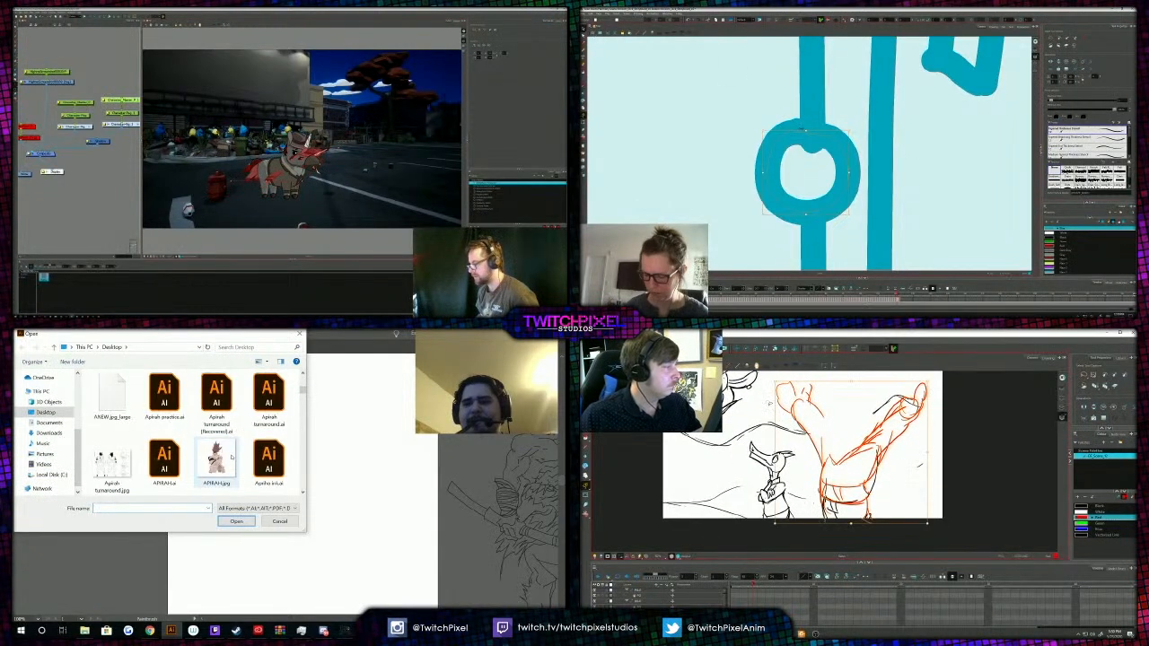
{"action": "type", "text": "gh"}
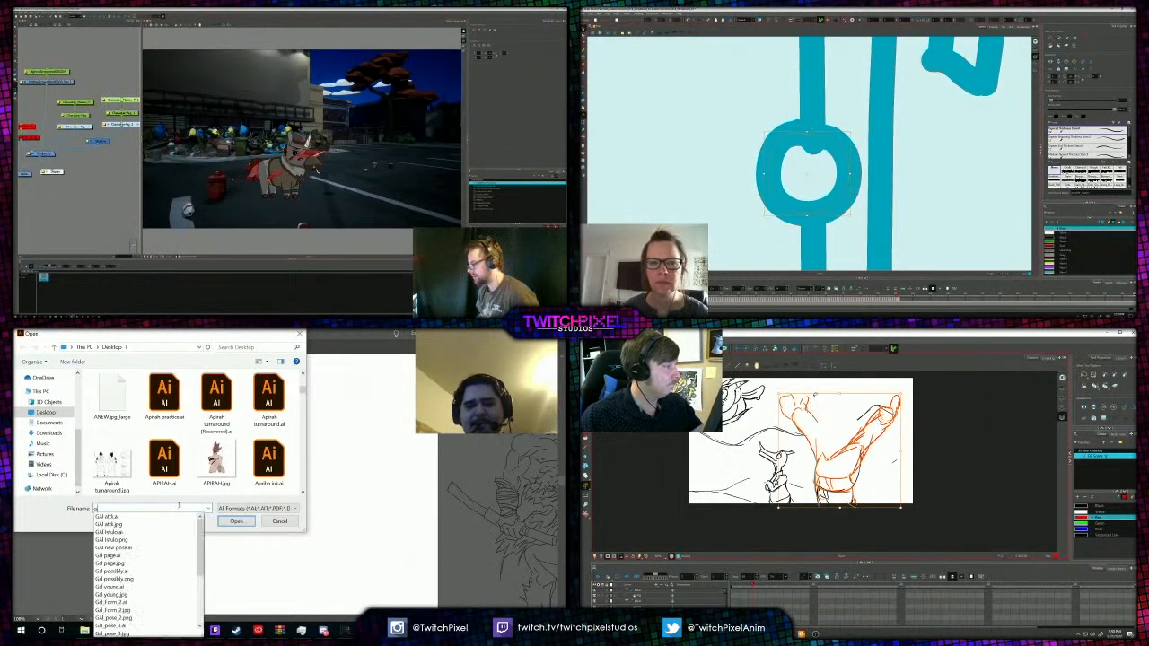
{"action": "key", "text": "BackSpace"}
{"action": "key", "text": "BackSpace"}
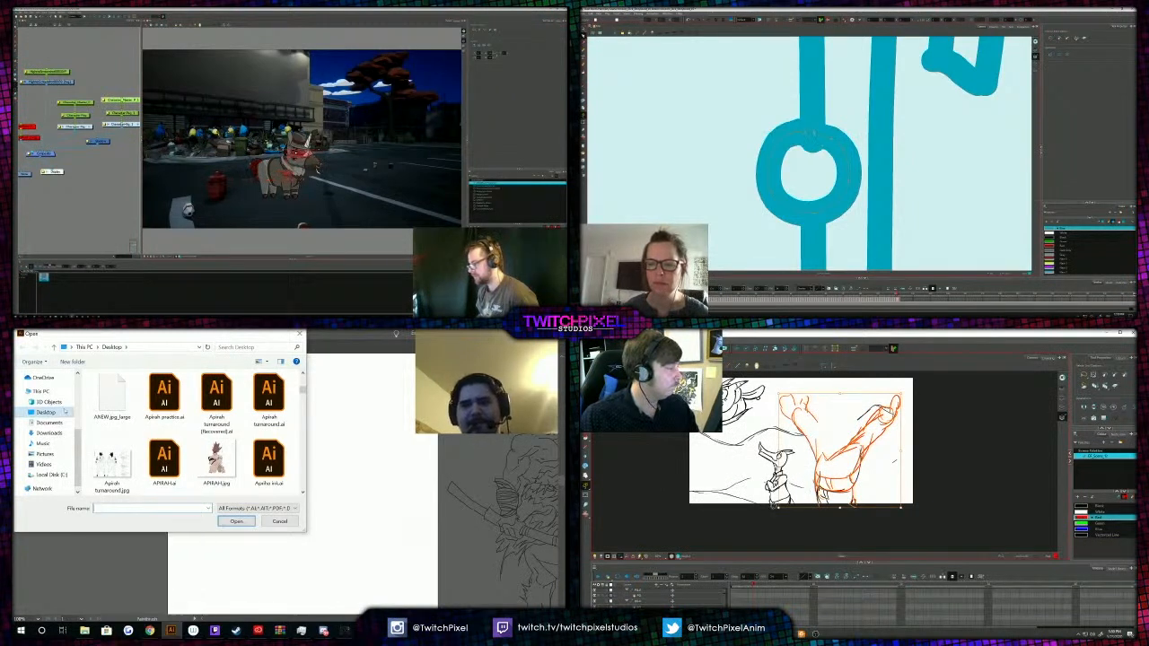
{"action": "left_click", "coordinate": [46, 413]}
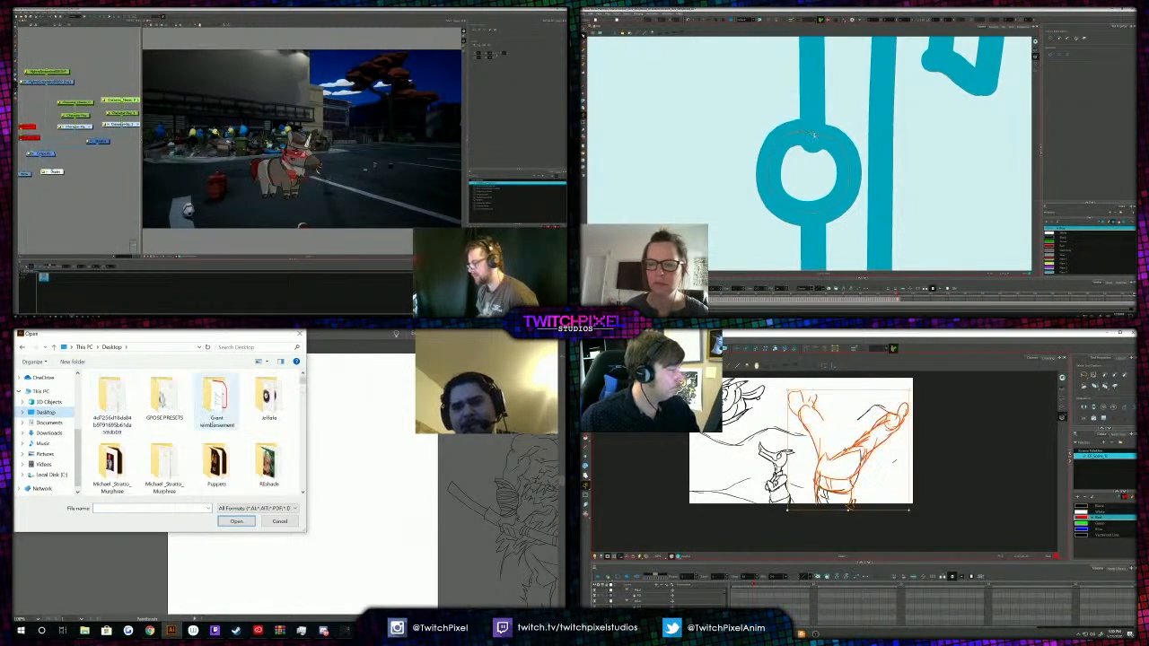
{"action": "double_click", "coordinate": [212, 465]}
{"action": "left_click", "coordinate": [144, 416]}
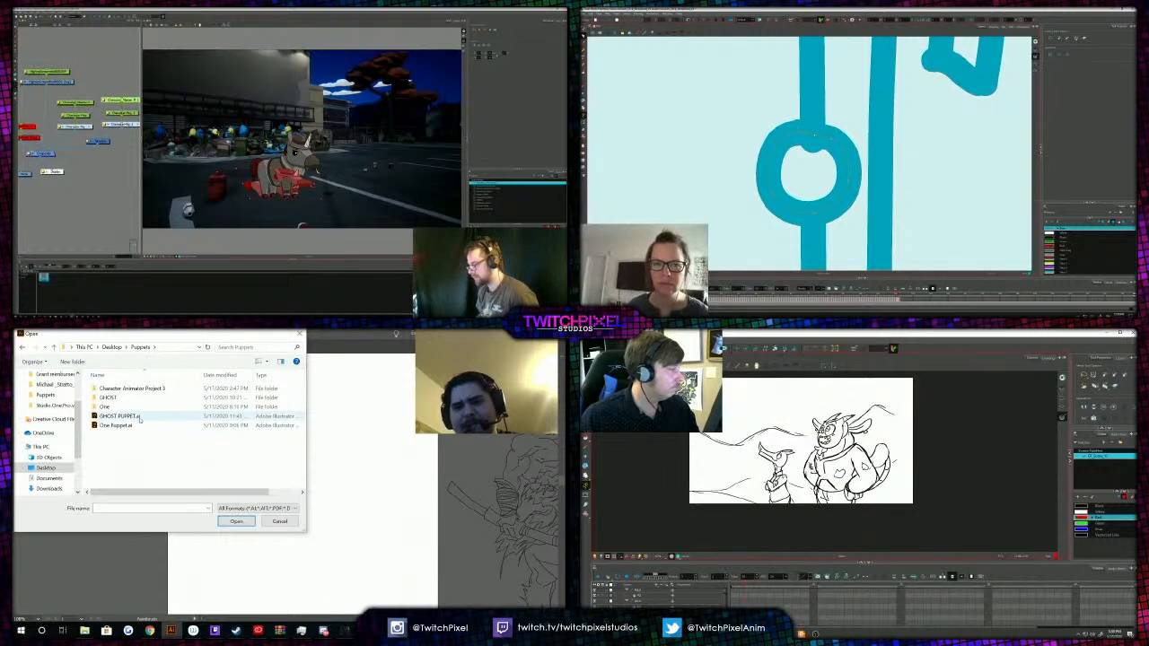
{"action": "left_click", "coordinate": [245, 526]}
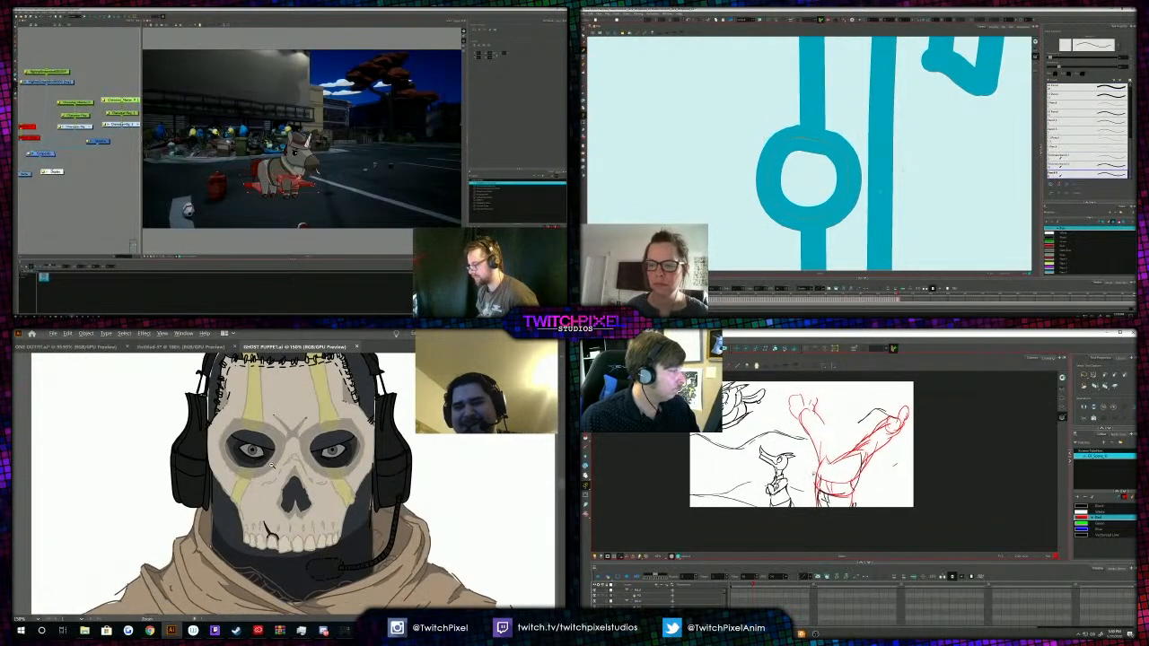
Examine the full ghost puppet artwork and the cane figure within its street scene.
{"action": "key", "text": "ctrl+minus"}
{"action": "scroll", "coordinate": [292, 493], "scroll_direction": "up", "scroll_amount": 1}
{"action": "scroll", "coordinate": [292, 492], "scroll_direction": "down", "scroll_amount": 1}
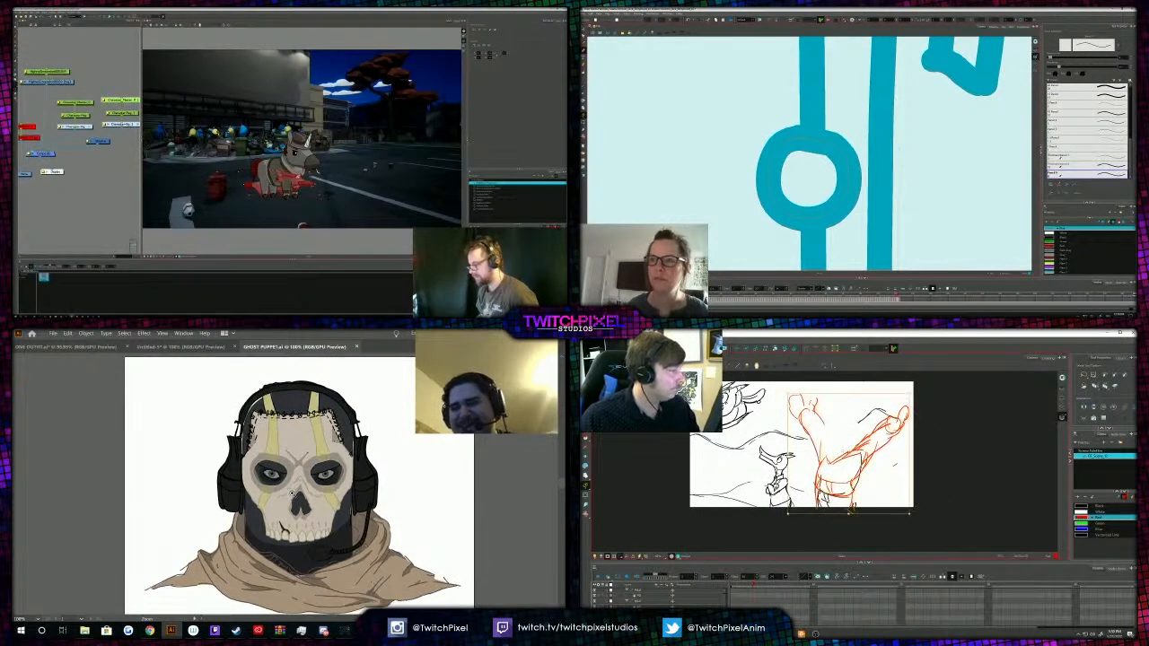
{"action": "scroll", "coordinate": [292, 493], "scroll_direction": "up", "scroll_amount": 1}
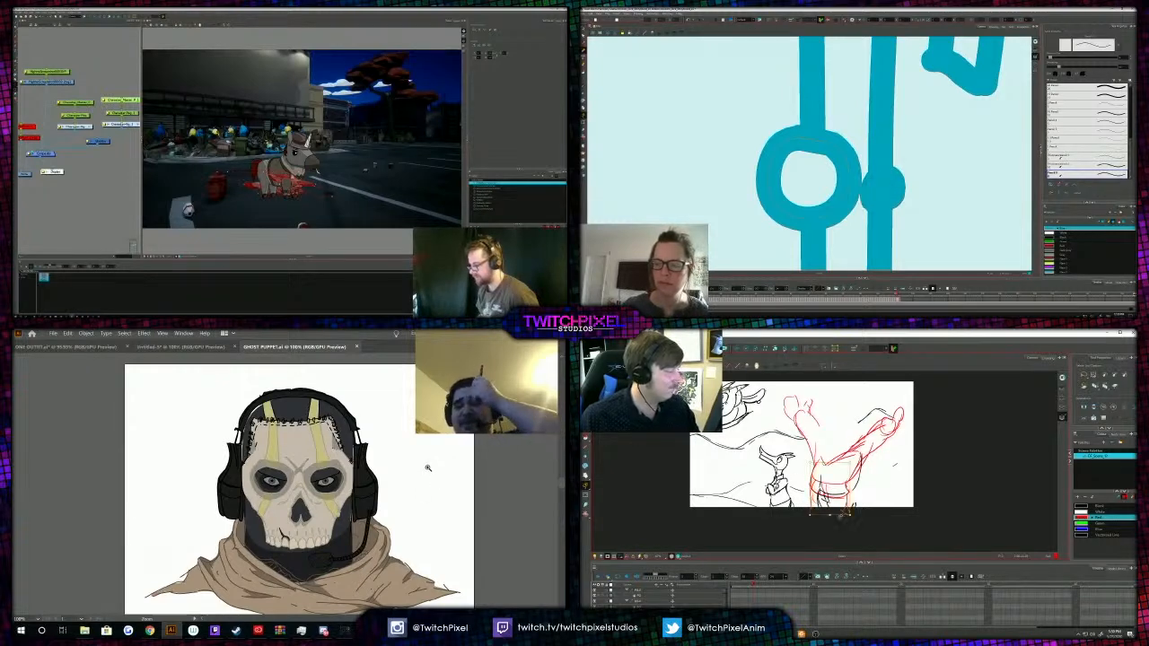
{"action": "scroll", "coordinate": [422, 470], "scroll_direction": "down", "scroll_amount": 3}
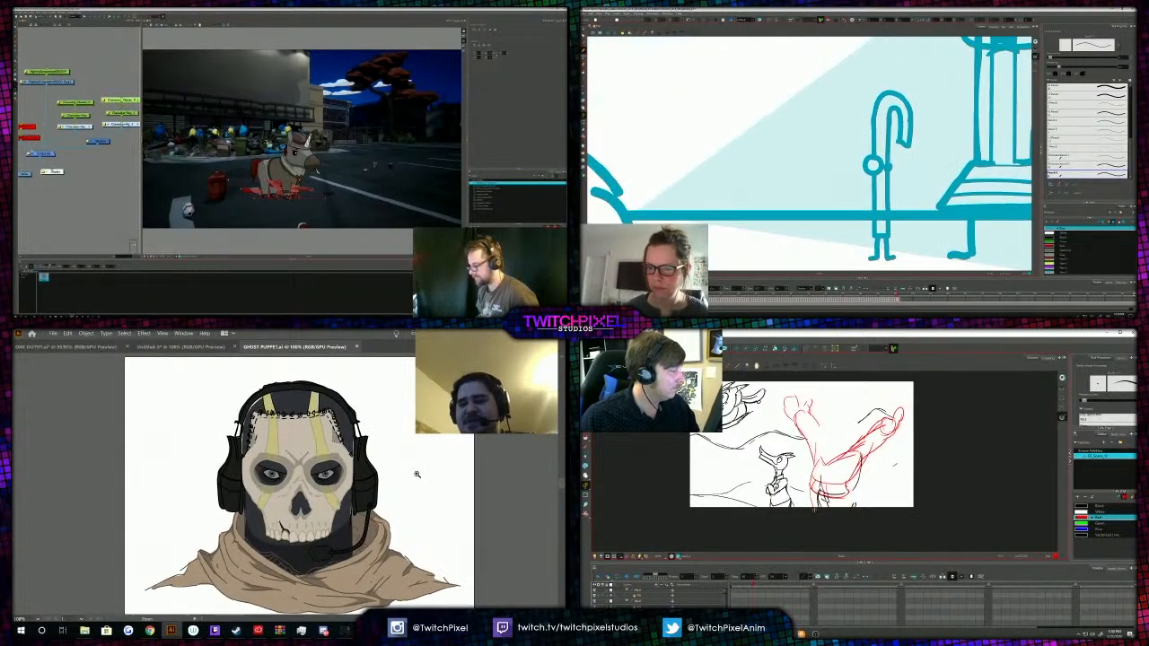
{"action": "scroll", "coordinate": [416, 474], "scroll_direction": "up", "scroll_amount": 2}
{"action": "scroll", "coordinate": [416, 474], "scroll_direction": "down", "scroll_amount": 1}
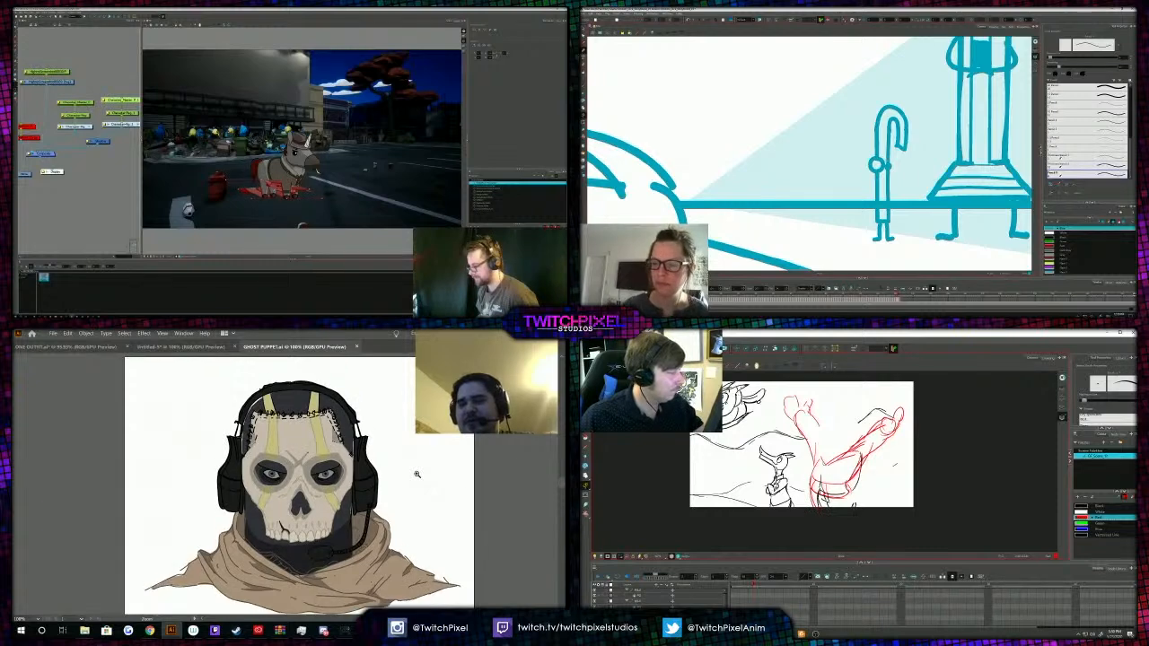
{"action": "scroll", "coordinate": [416, 474], "scroll_direction": "up", "scroll_amount": 1}
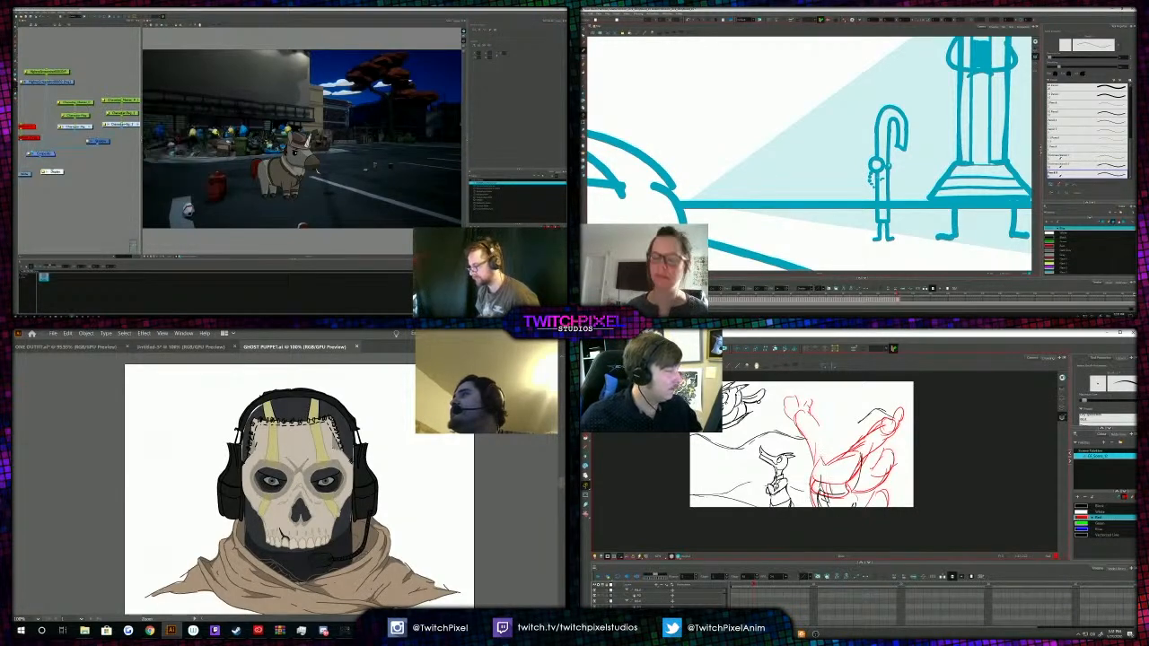
Draw a red construction circle for the larger character's head above the body and flip through the neighbouring drawings.
{"action": "left_click_drag", "start_coordinate": [849, 446], "coordinate": [841, 415]}
{"action": "key", "text": "f"}
{"action": "key", "text": "g"}
{"action": "key", "text": "f"}
{"action": "key", "text": "g"}
Draw diagonal candy stripes along the cane's shaft and up around its hook.
{"action": "left_click_drag", "start_coordinate": [879, 200], "coordinate": [887, 190]}
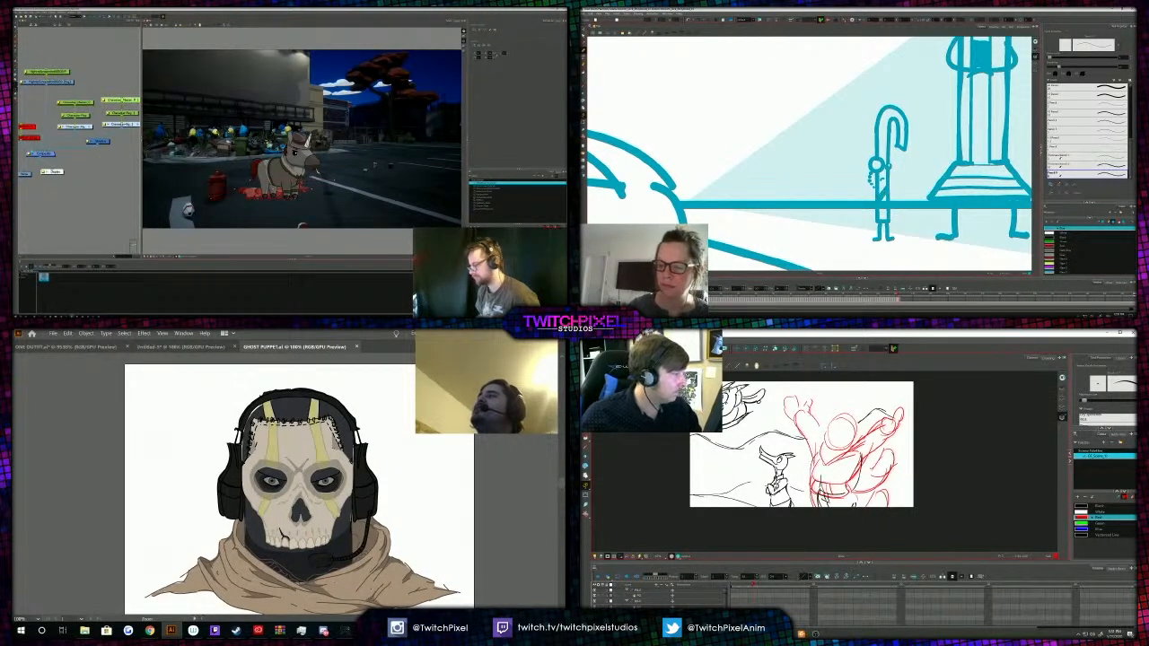
{"action": "key", "text": "f"}
{"action": "key", "text": "g"}
{"action": "key", "text": "f"}
{"action": "key", "text": "g"}
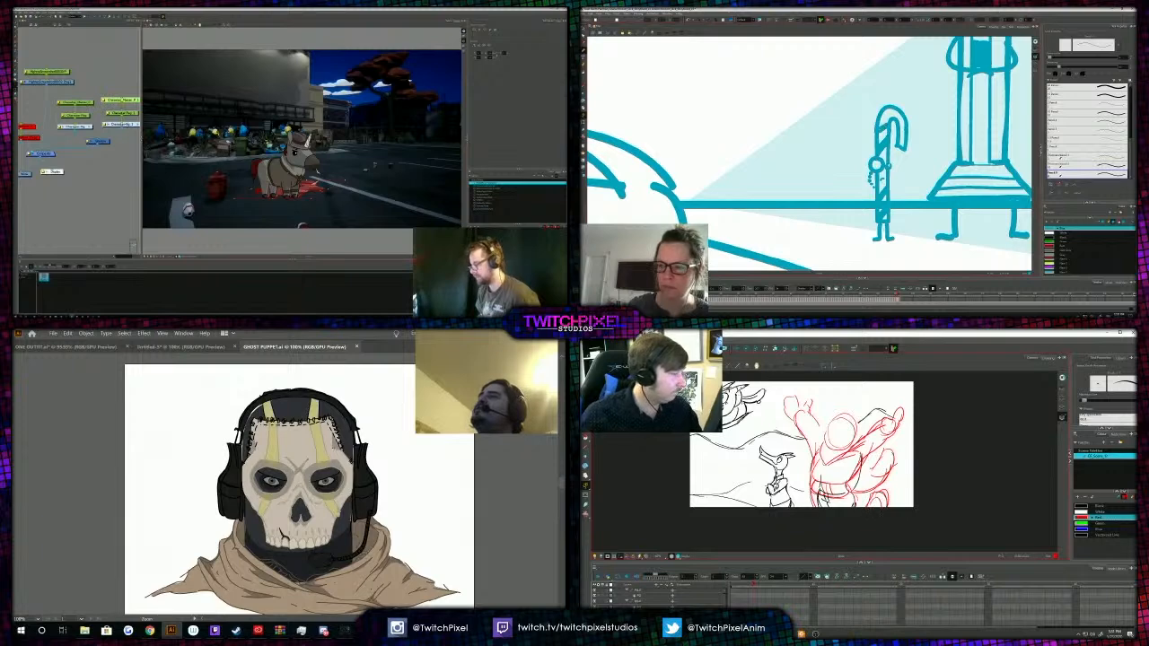
{"action": "key", "text": "f"}
{"action": "key", "text": "g"}
{"action": "key", "text": "f"}
{"action": "key", "text": "g"}
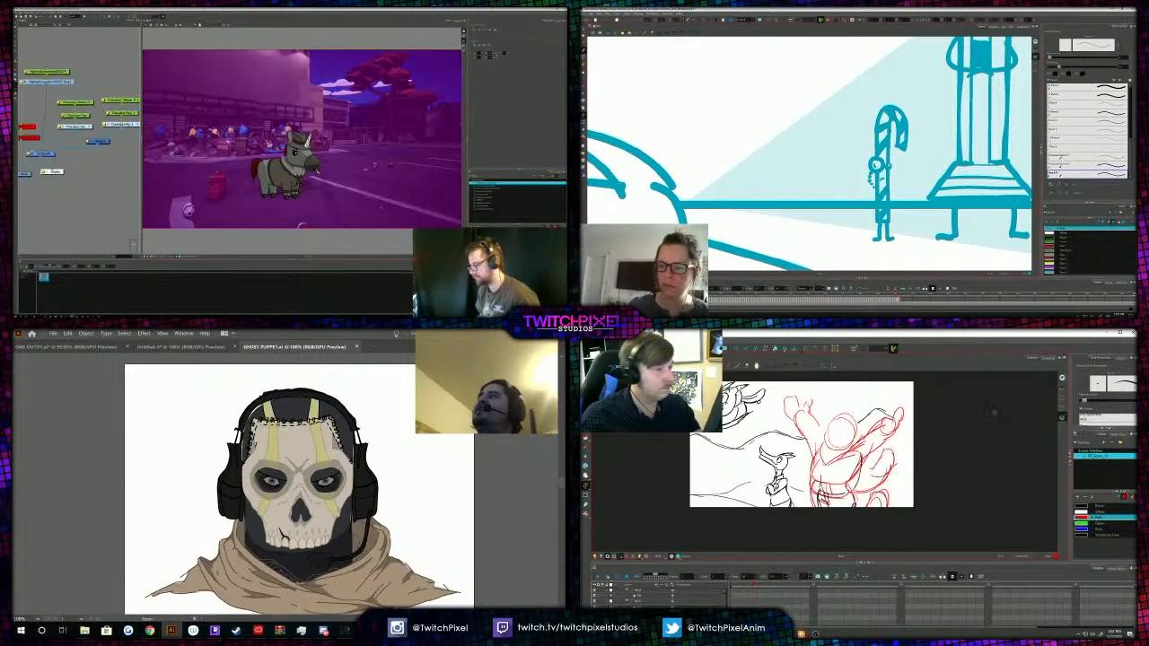
Switch the two-character scene to the drawing view and turn on the light table so the surrounding artwork is displayed.
{"action": "left_click", "coordinate": [1049, 358]}
{"action": "left_click_drag", "start_coordinate": [818, 477], "coordinate": [799, 409]}
{"action": "key", "text": "f"}
{"action": "key", "text": "f"}
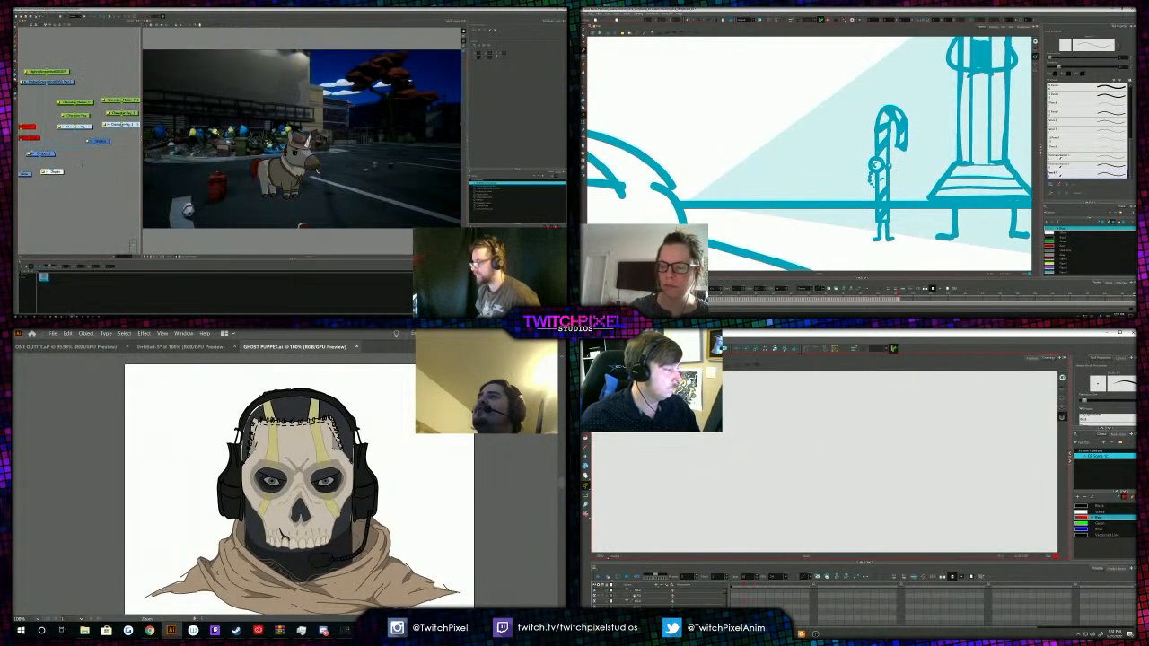
{"action": "key", "text": "g"}
{"action": "left_click", "coordinate": [1062, 378]}
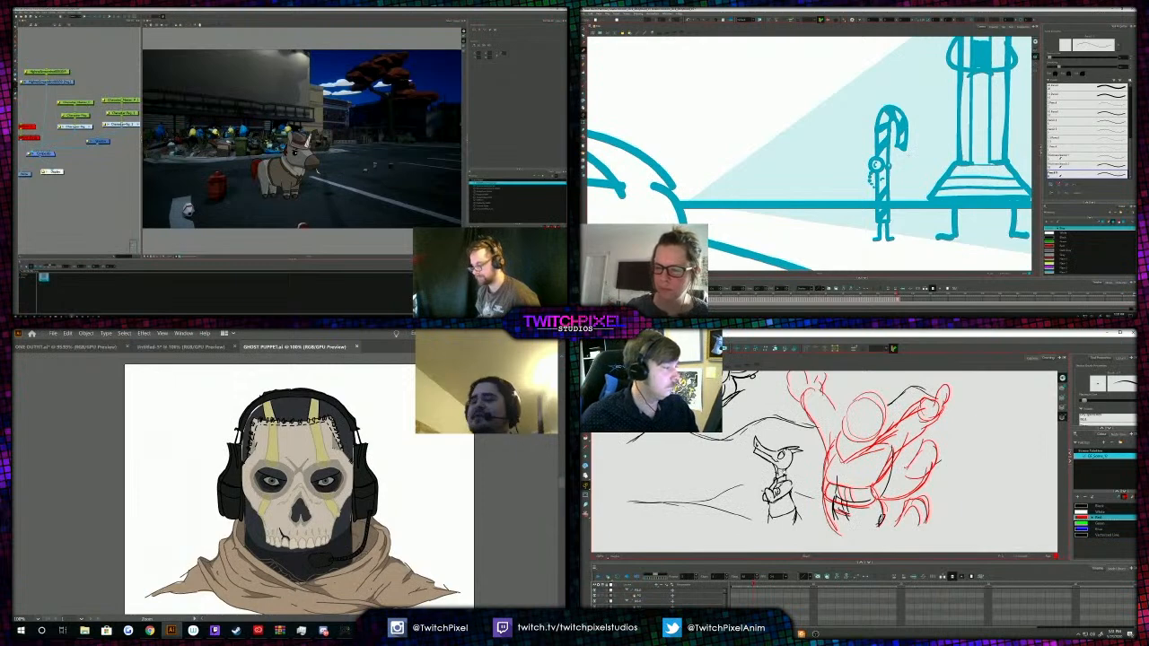
Select part of the larger character's red sketch and flip to the neighbouring drawings to compare.
{"action": "scroll", "coordinate": [804, 512], "scroll_direction": "down", "scroll_amount": 2}
{"action": "key", "text": "f"}
{"action": "key", "text": "g"}
{"action": "key", "text": "alt+s"}
{"action": "mouse_move", "coordinate": [831, 539]}
{"action": "left_mouse_down"}
{"action": "mouse_move", "coordinate": [878, 370]}
{"action": "mouse_move", "coordinate": [786, 444]}
{"action": "mouse_move", "coordinate": [831, 541]}
{"action": "left_mouse_up"}
{"action": "left_click_drag", "start_coordinate": [186, 104], "coordinate": [109, 108]}
{"action": "left_click_drag", "start_coordinate": [855, 464], "coordinate": [856, 462]}
{"action": "key", "text": "comma"}
{"action": "key", "text": "period"}
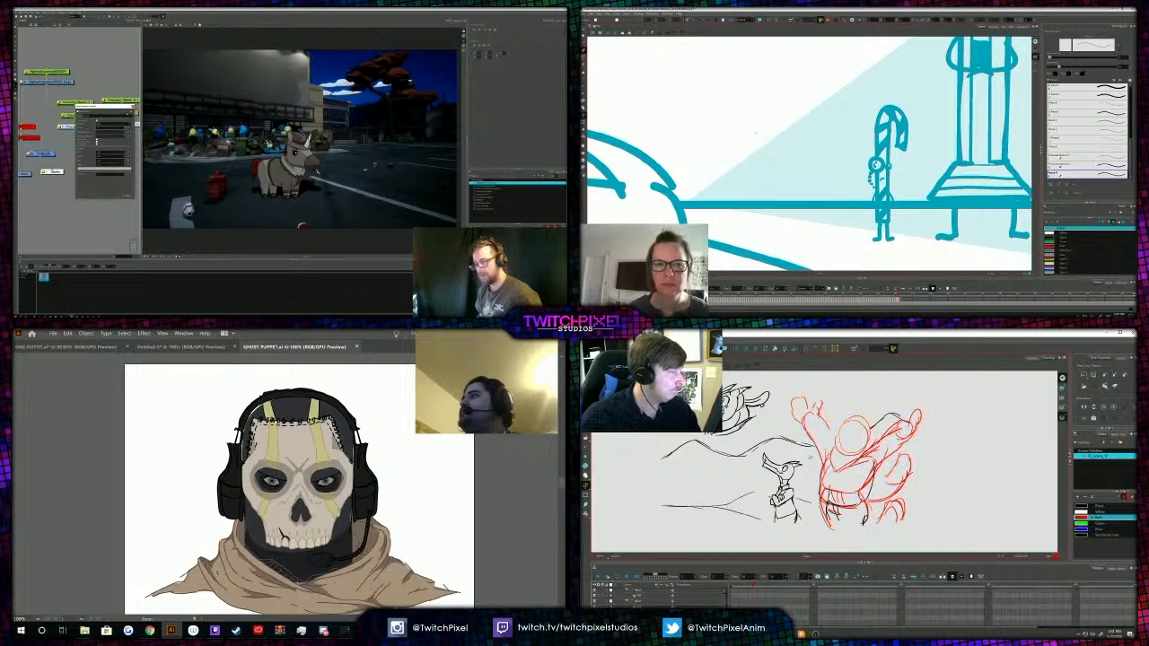
Close the node's properties window in the donkey scene and reposition the Shadow node in the network.
{"action": "key", "text": "alt+s"}
{"action": "left_click", "coordinate": [133, 106]}
{"action": "mouse_move", "coordinate": [817, 528]}
{"action": "left_mouse_down"}
{"action": "mouse_move", "coordinate": [905, 400]}
{"action": "mouse_move", "coordinate": [898, 534]}
{"action": "left_mouse_up"}
{"action": "left_click_drag", "start_coordinate": [97, 140], "coordinate": [106, 142]}
{"action": "left_click_drag", "start_coordinate": [790, 396], "coordinate": [794, 404]}
Delete the selected strokes in the larger character's sketch and flip through the neighbouring drawings.
{"action": "left_click", "coordinate": [584, 30]}
{"action": "key", "text": "comma"}
{"action": "key", "text": "period"}
{"action": "key", "text": "Delete"}
{"action": "key", "text": "1"}
{"action": "key", "text": "comma"}
{"action": "key", "text": "comma"}
{"action": "key", "text": "period"}
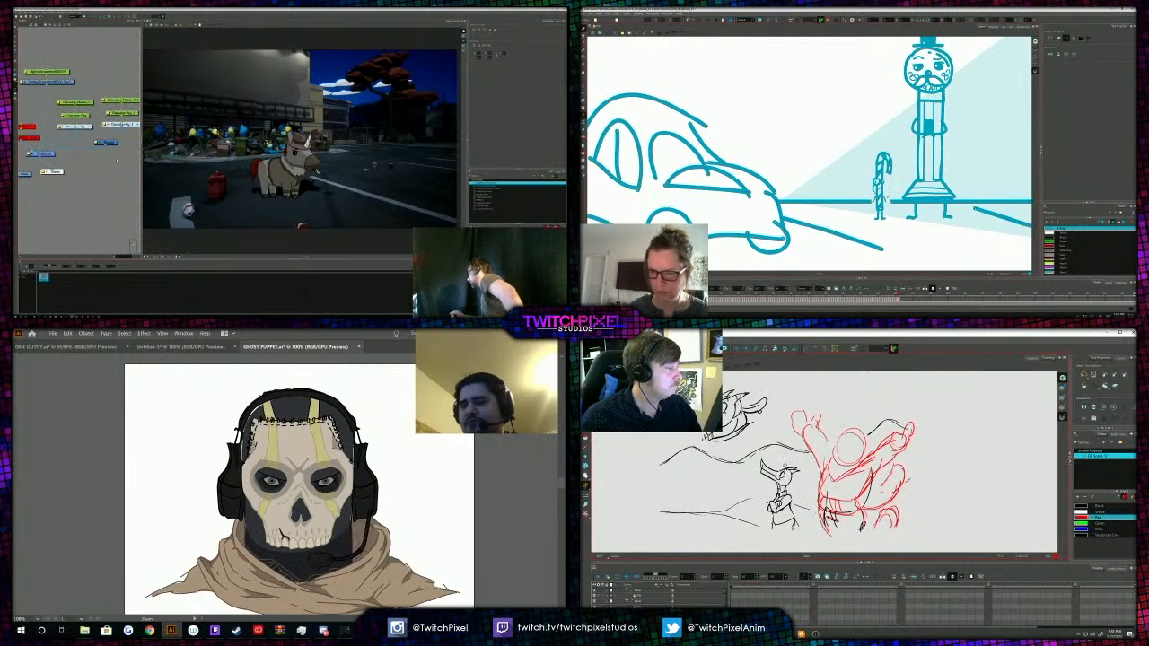
Firm up the red outline of the larger character's raised arm and chest with the Brush, undoing unwanted strokes.
{"action": "key", "text": "2"}
{"action": "key", "text": "2"}
{"action": "key", "text": "2"}
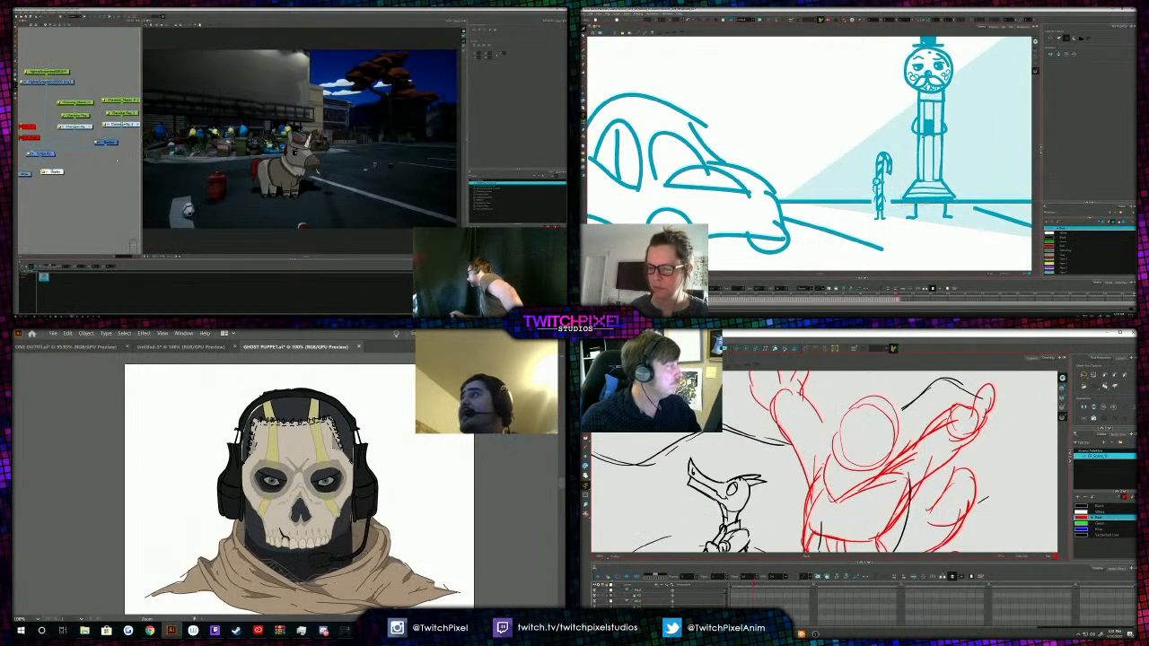
{"action": "key", "text": "alt+b"}
{"action": "key", "text": "ctrl+z"}
{"action": "key", "text": "Delete"}
{"action": "key", "text": "Delete"}
{"action": "mouse_move", "coordinate": [770, 419]}
{"action": "left_mouse_down"}
{"action": "mouse_move", "coordinate": [804, 395]}
{"action": "mouse_move", "coordinate": [827, 440]}
{"action": "left_mouse_up"}
{"action": "key", "text": "ctrl+z"}
{"action": "key", "text": "ctrl+z"}
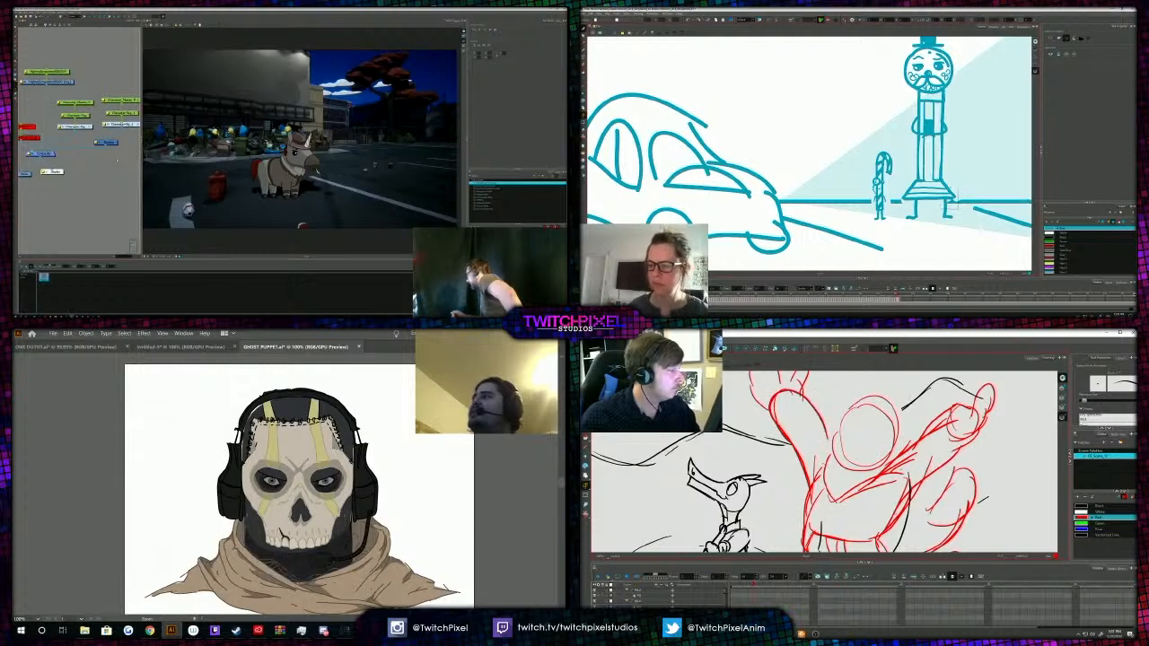
{"action": "mouse_move", "coordinate": [835, 503]}
{"action": "left_mouse_down"}
{"action": "mouse_move", "coordinate": [841, 468]}
{"action": "mouse_move", "coordinate": [868, 472]}
{"action": "left_mouse_up"}
{"action": "scroll", "coordinate": [935, 195], "scroll_direction": "down", "scroll_amount": 2}
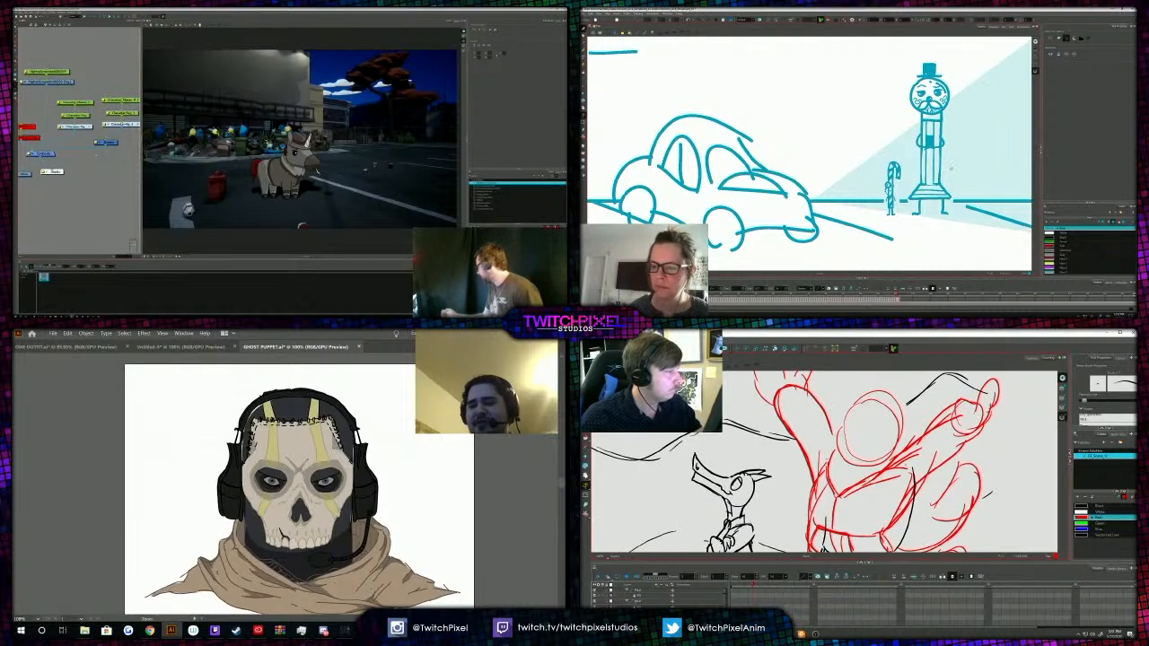
Redraw the larger character's head circle with firmer red strokes.
{"action": "left_click_drag", "start_coordinate": [844, 420], "coordinate": [902, 477]}
{"action": "left_click_drag", "start_coordinate": [974, 162], "coordinate": [938, 172]}
{"action": "left_click_drag", "start_coordinate": [902, 477], "coordinate": [901, 462]}
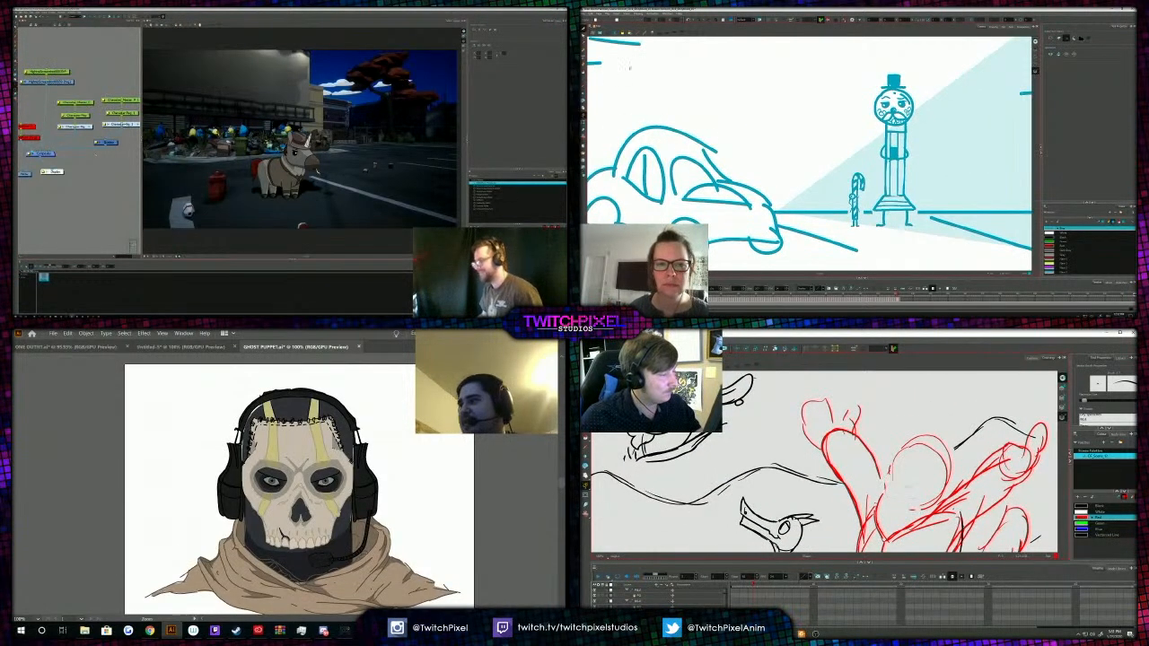
{"action": "mouse_move", "coordinate": [890, 472]}
{"action": "left_mouse_down"}
{"action": "mouse_move", "coordinate": [931, 502]}
{"action": "mouse_move", "coordinate": [910, 441]}
{"action": "mouse_move", "coordinate": [948, 474]}
{"action": "mouse_move", "coordinate": [921, 465]}
{"action": "mouse_move", "coordinate": [883, 486]}
{"action": "left_mouse_up"}
Insert a Transparency node in the donkey scene's network and add red strokes beside the larger character's head.
{"action": "right_click", "coordinate": [102, 167]}
{"action": "mouse_move", "coordinate": [132, 228]}
{"action": "mouse_move", "coordinate": [147, 254]}
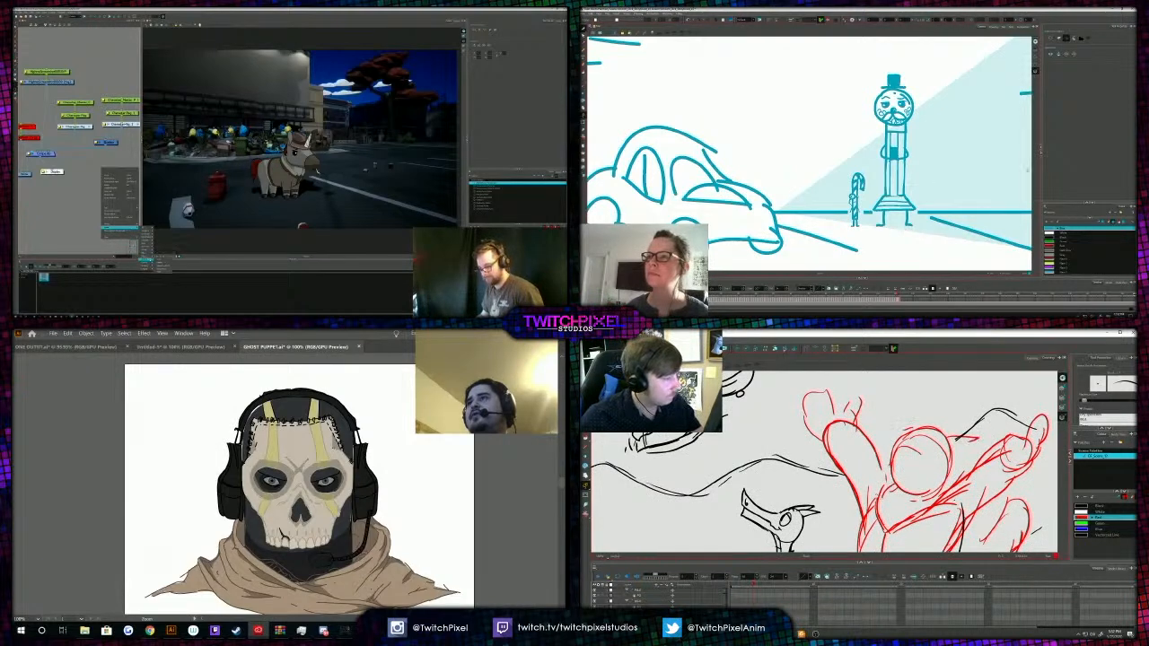
{"action": "left_click_drag", "start_coordinate": [893, 465], "coordinate": [879, 493]}
{"action": "mouse_move", "coordinate": [146, 263]}
{"action": "mouse_move", "coordinate": [958, 449]}
{"action": "left_mouse_down"}
{"action": "mouse_move", "coordinate": [965, 476]}
{"action": "mouse_move", "coordinate": [949, 433]}
{"action": "left_mouse_up"}
{"action": "left_click", "coordinate": [164, 278]}
Strengthen the red contour of the larger character's torso below the outstretched arm.
{"action": "scroll", "coordinate": [955, 187], "scroll_direction": "down", "scroll_amount": 1}
{"action": "left_click_drag", "start_coordinate": [955, 187], "coordinate": [914, 191]}
{"action": "mouse_move", "coordinate": [85, 631]}
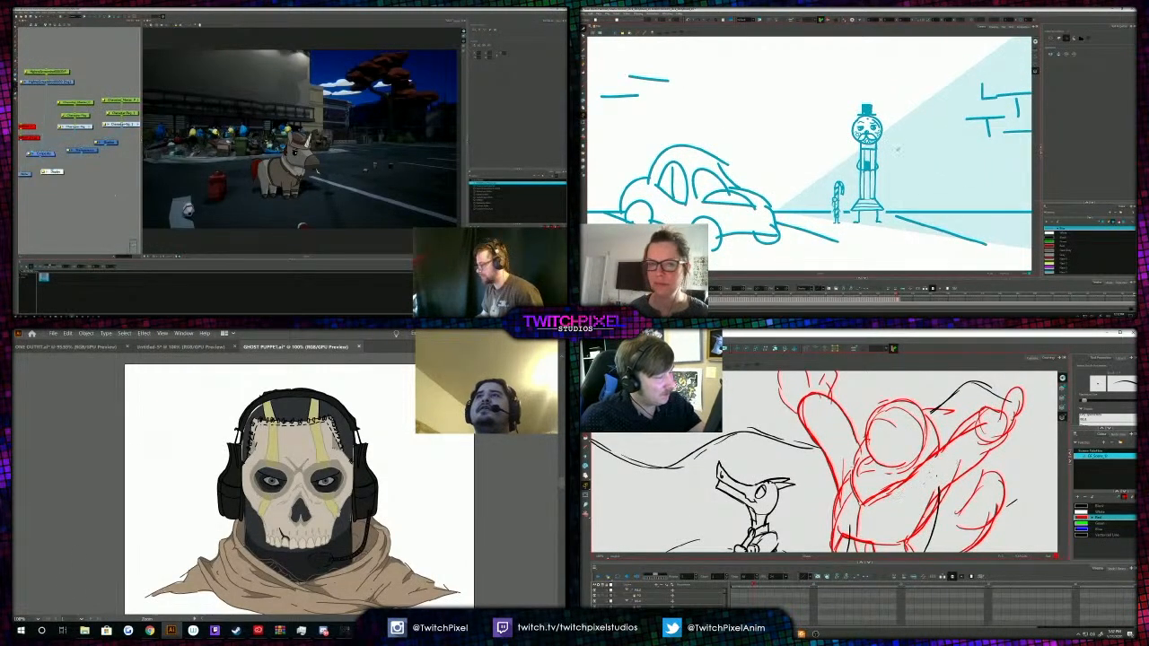
{"action": "mouse_move", "coordinate": [912, 518]}
{"action": "left_mouse_down"}
{"action": "mouse_move", "coordinate": [917, 480]}
{"action": "mouse_move", "coordinate": [950, 461]}
{"action": "left_mouse_up"}
{"action": "scroll", "coordinate": [856, 154], "scroll_direction": "down", "scroll_amount": 4}
{"action": "left_click_drag", "start_coordinate": [855, 155], "coordinate": [900, 176]}
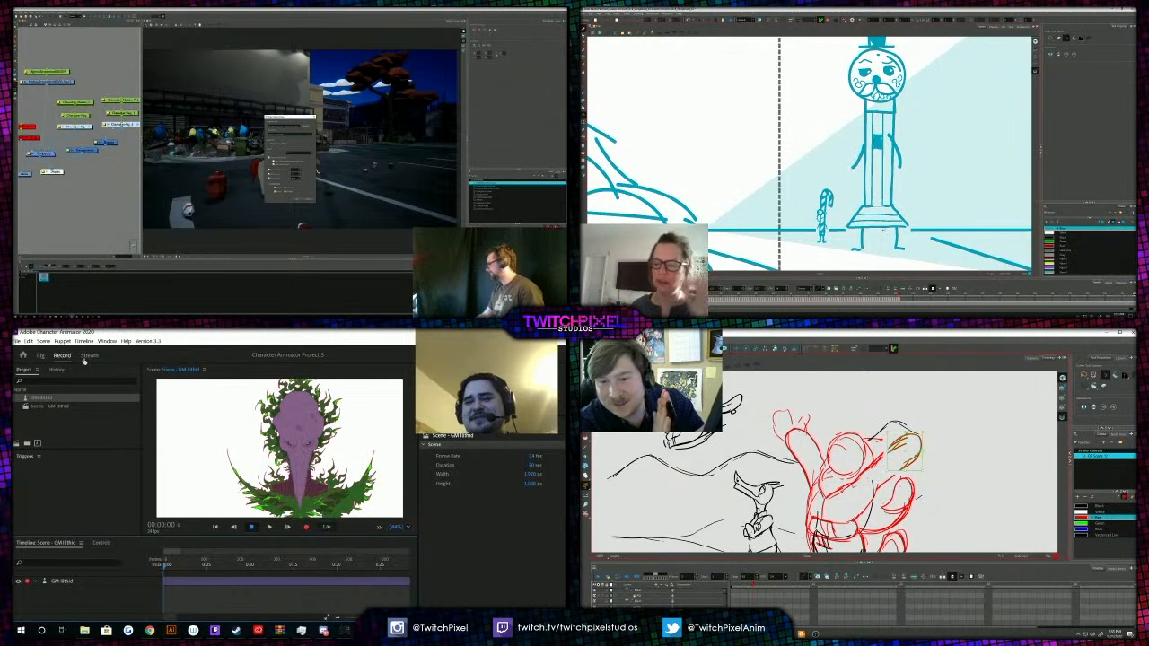
{"action": "scroll", "coordinate": [903, 235], "scroll_direction": "down", "scroll_amount": 2}
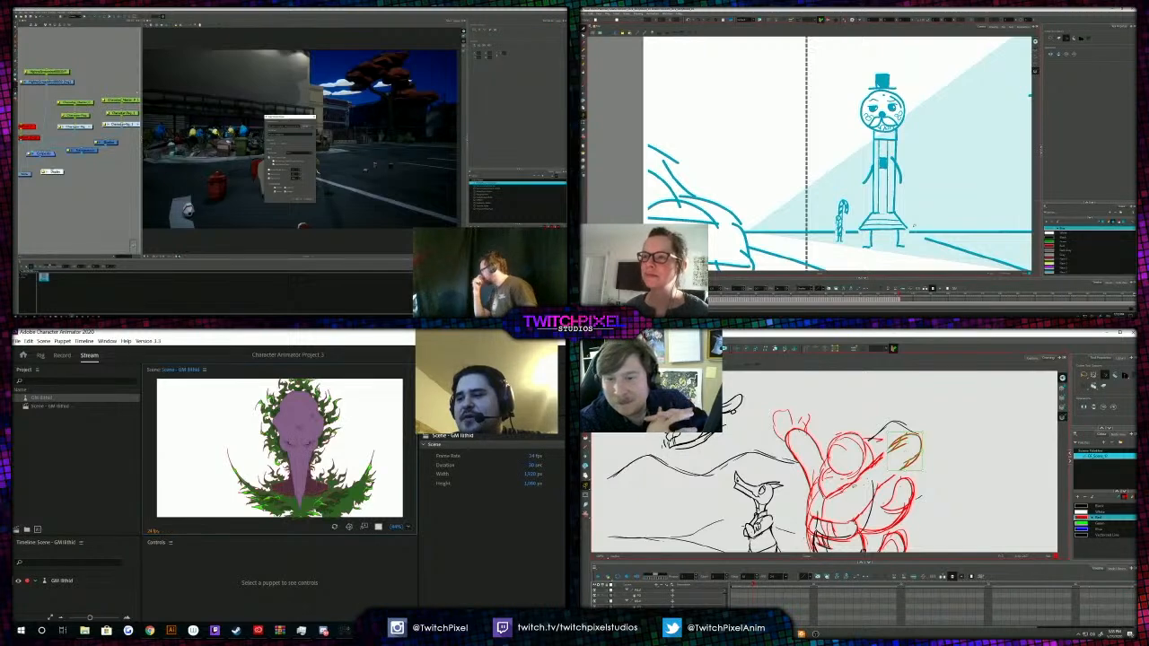
In Character Animator, return to the Record workspace and open the project stored in the GHOST folder.
{"action": "left_click", "coordinate": [62, 356]}
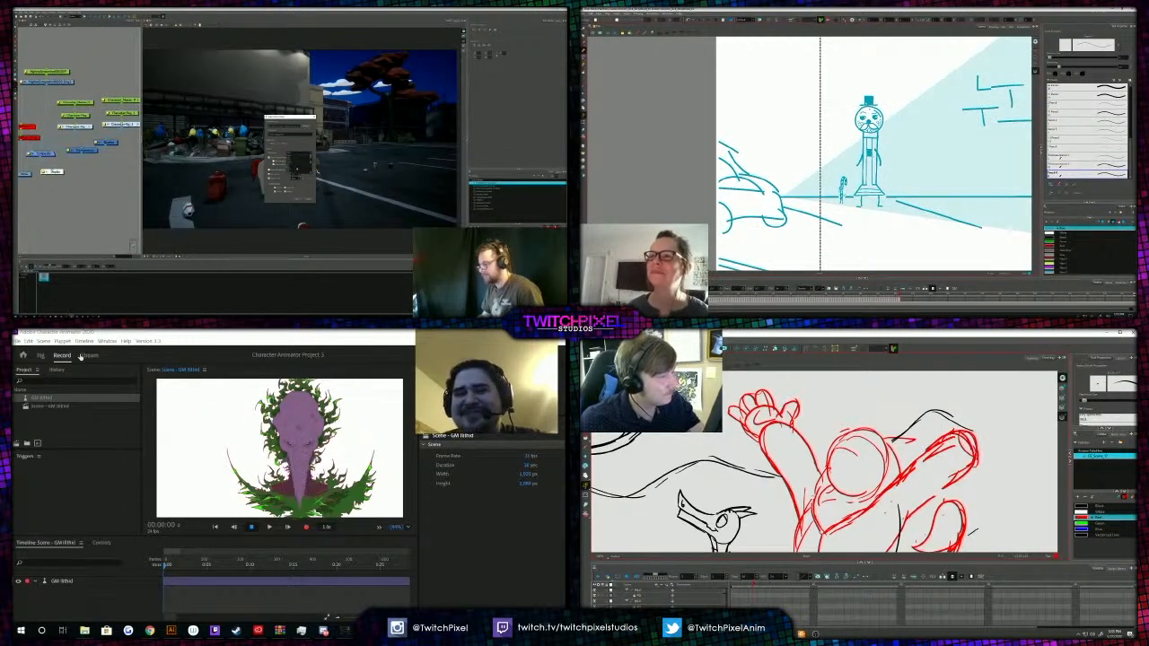
{"action": "left_click", "coordinate": [16, 342]}
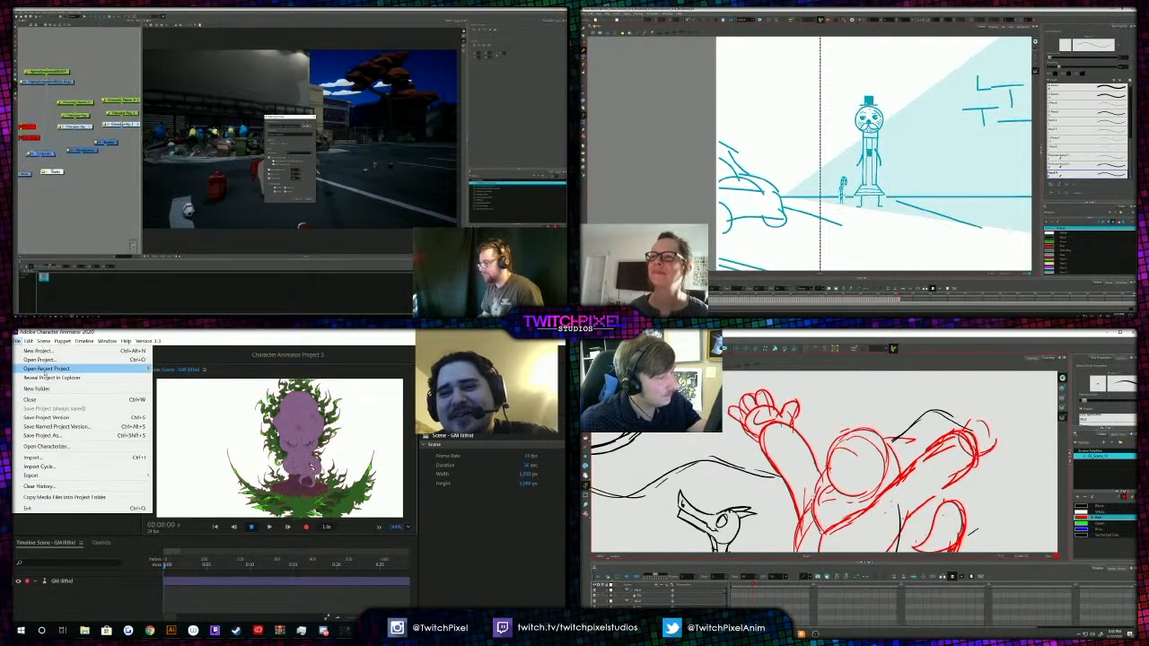
{"action": "left_click", "coordinate": [56, 359]}
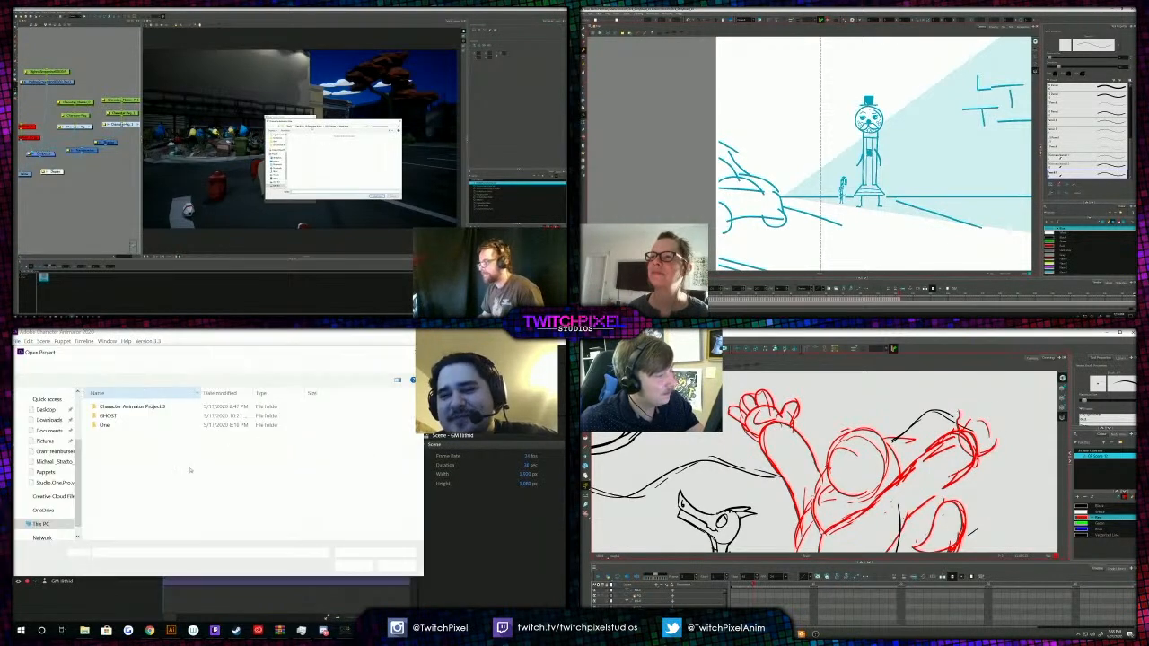
{"action": "left_click", "coordinate": [108, 416]}
{"action": "double_click", "coordinate": [107, 417]}
{"action": "double_click", "coordinate": [108, 410]}
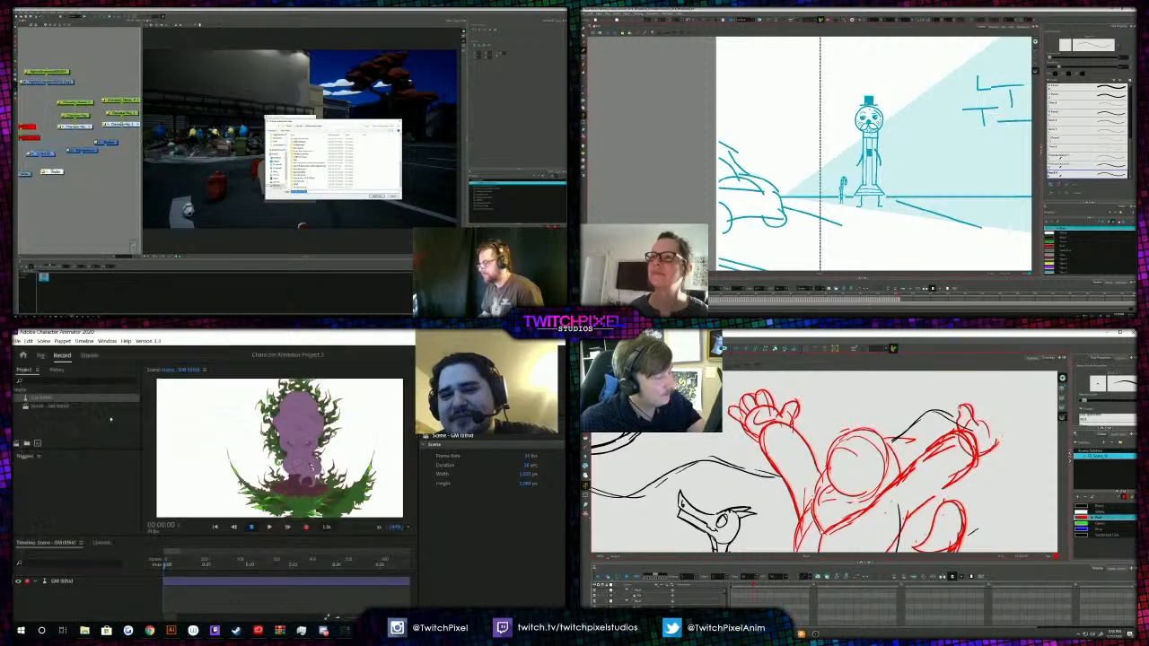
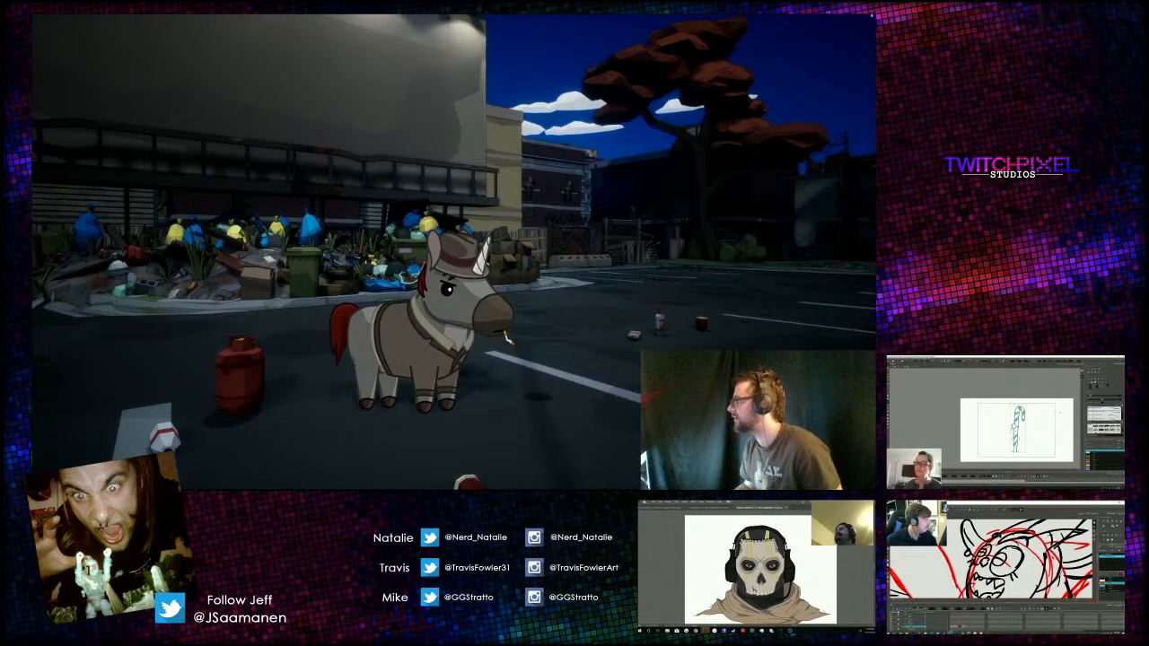
Close the full-screen donkey test image and return from its folder to the donkey scene.
{"action": "key", "text": "Escape"}
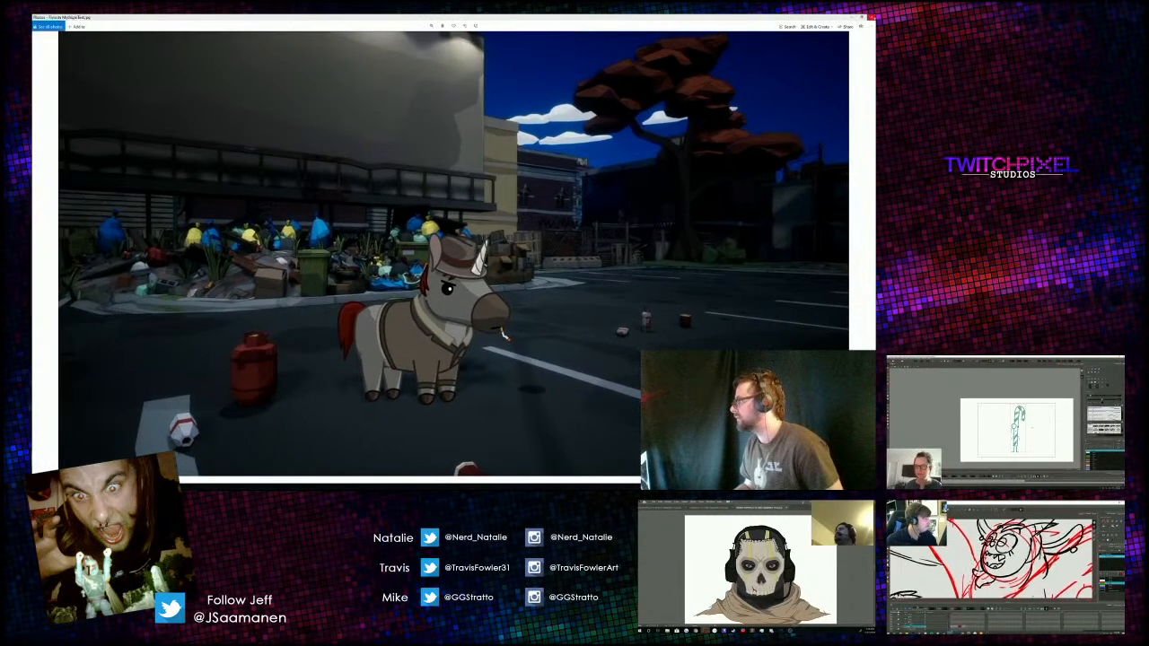
{"action": "left_click", "coordinate": [872, 17]}
{"action": "left_click", "coordinate": [564, 254]}
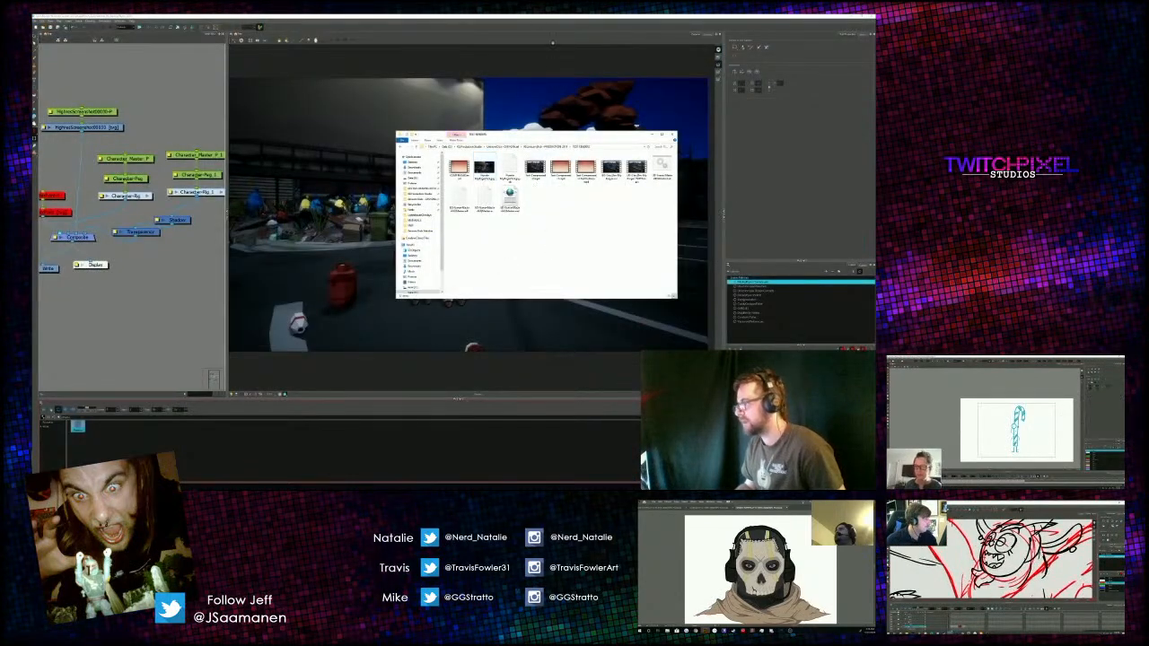
{"action": "left_click", "coordinate": [555, 52]}
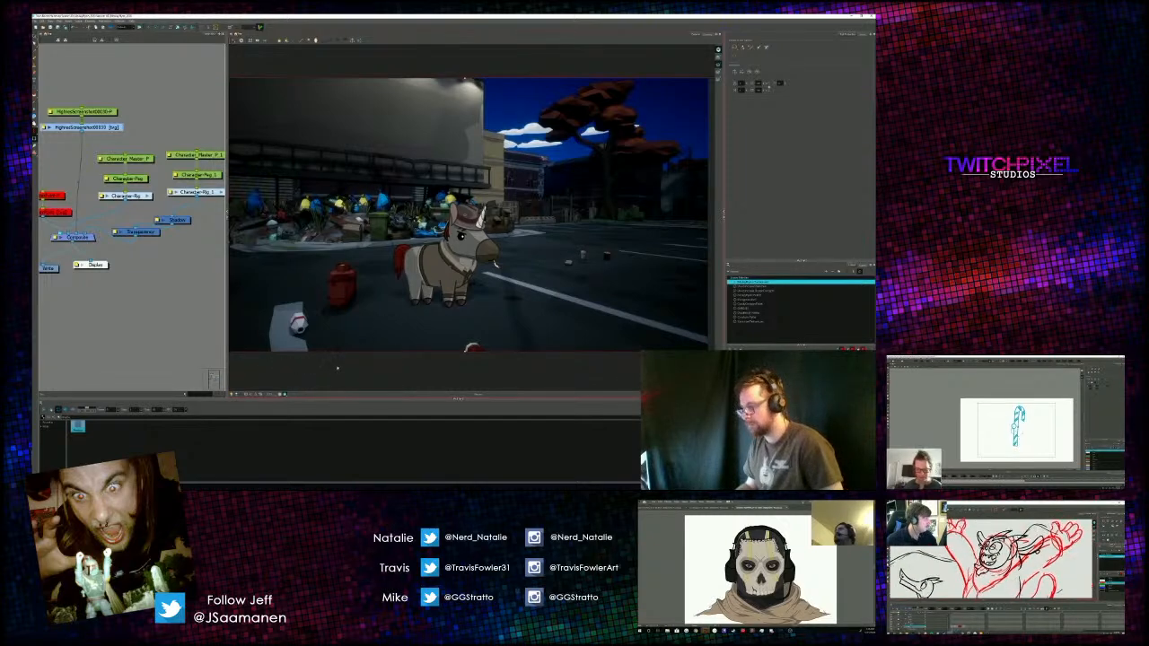
Show the donkey scene's timeline and step frame by frame through the character's turnaround poses.
{"action": "key", "text": "period"}
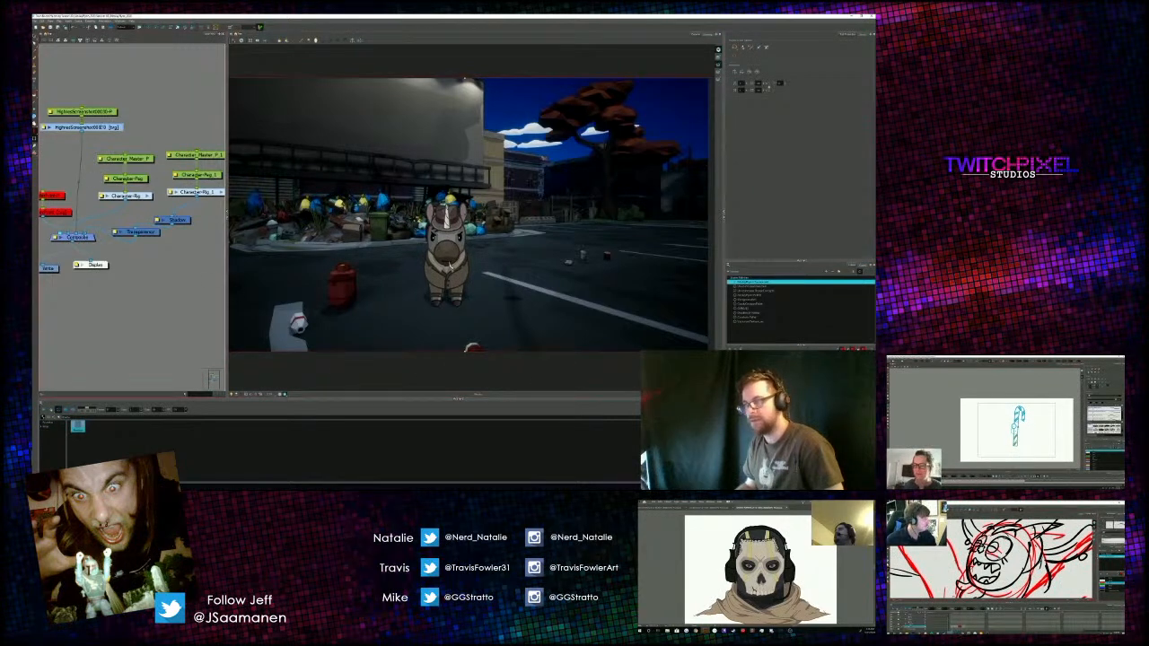
{"action": "key", "text": "period"}
{"action": "key", "text": "period"}
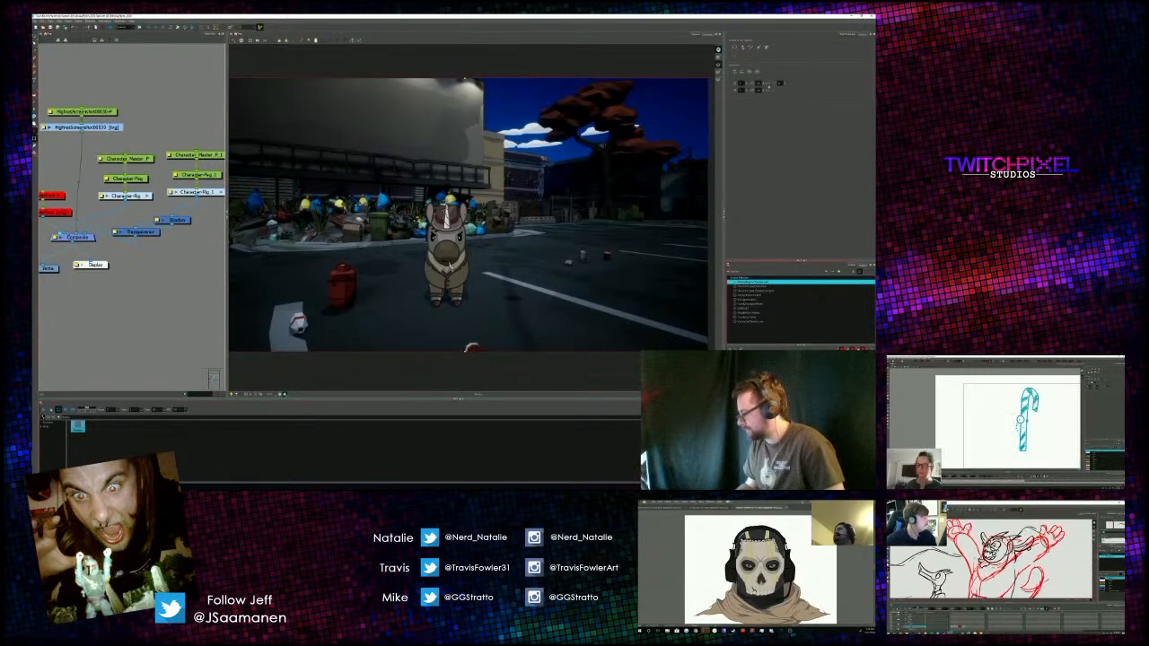
{"action": "left_click", "coordinate": [844, 402]}
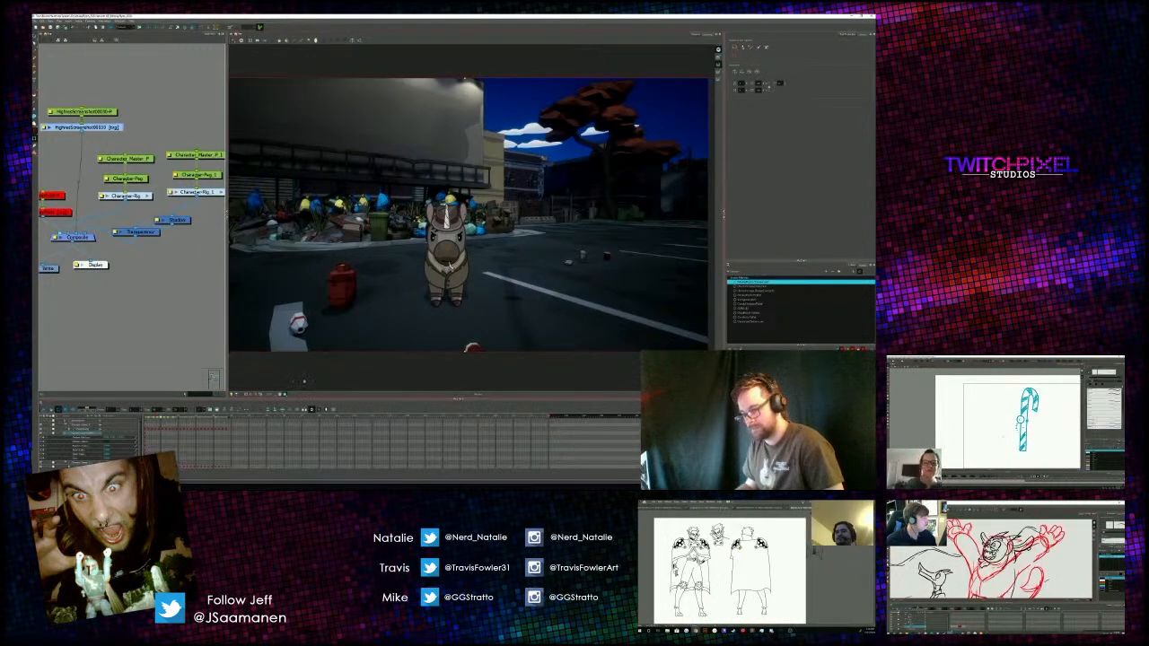
{"action": "key", "text": "period"}
{"action": "key", "text": "period"}
{"action": "key", "text": "period"}
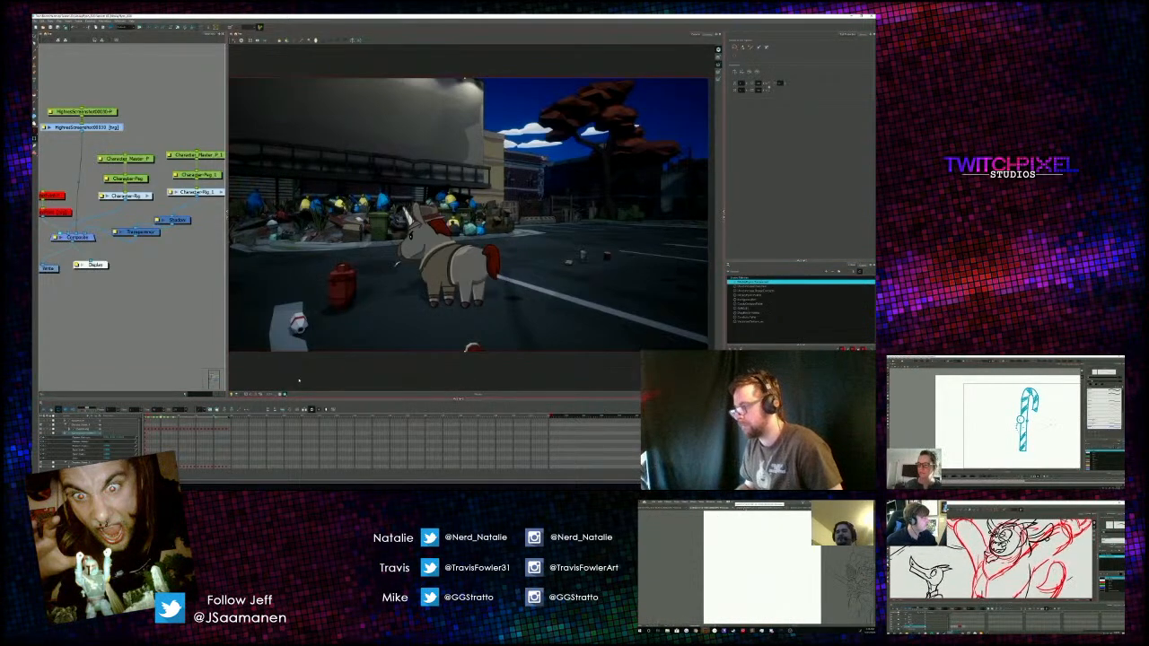
{"action": "key", "text": "period"}
{"action": "key", "text": "period"}
{"action": "key", "text": "period"}
{"action": "key", "text": "period"}
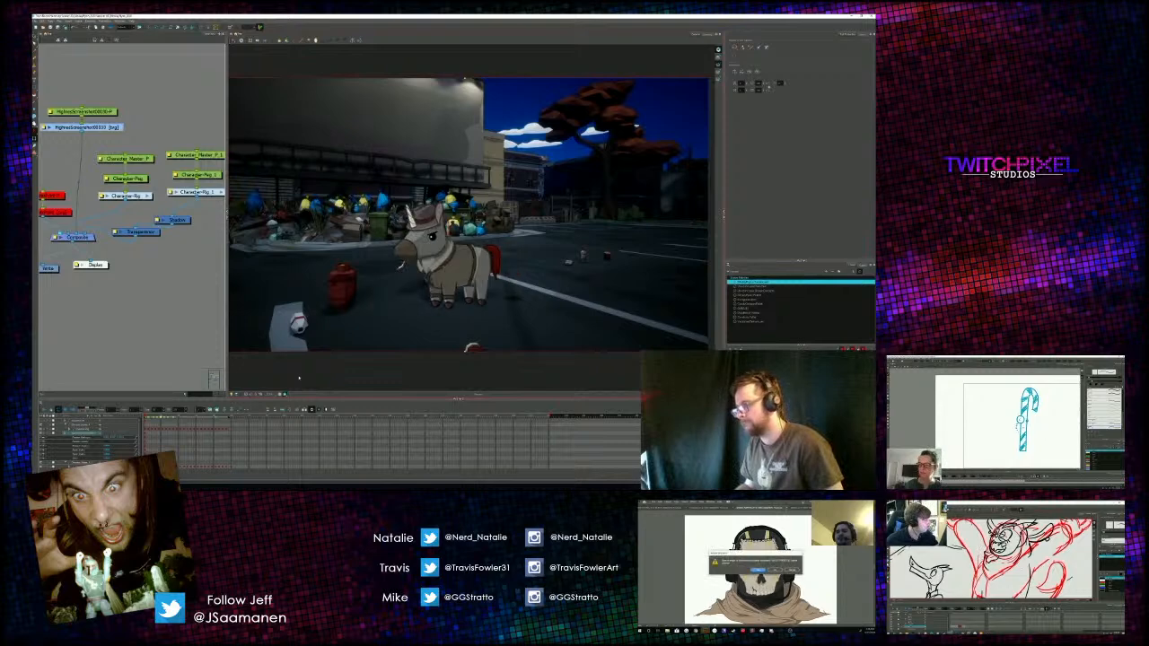
{"action": "key", "text": "period"}
{"action": "key", "text": "period"}
{"action": "key", "text": "period"}
{"action": "key", "text": "period"}
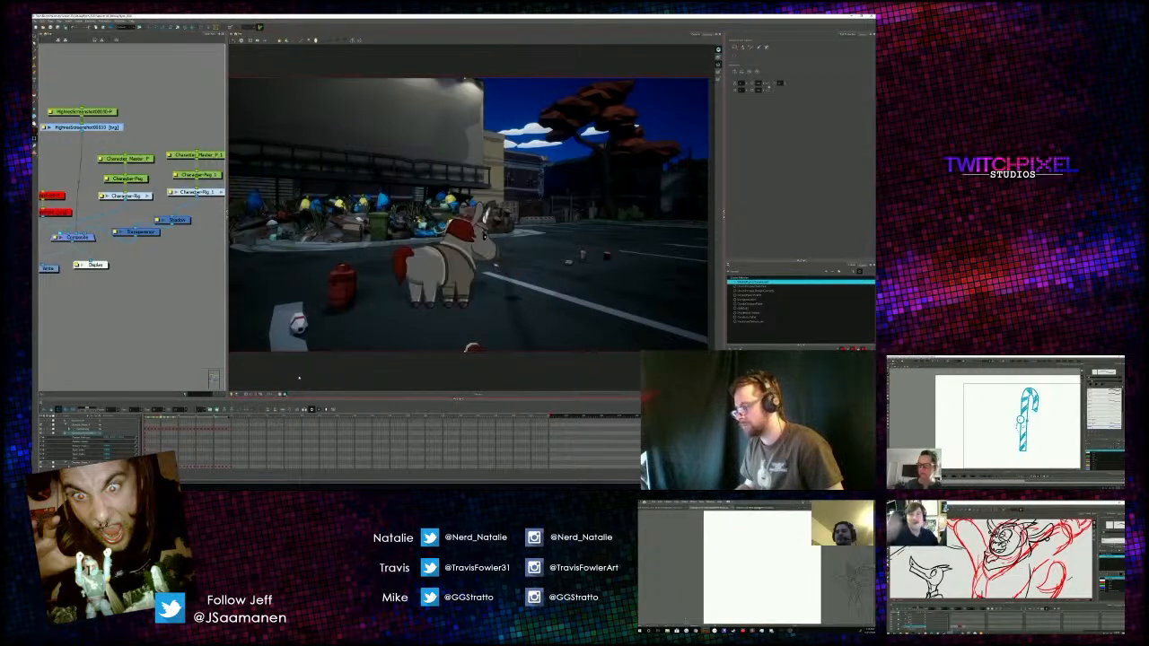
{"action": "key", "text": "period"}
{"action": "key", "text": "period"}
{"action": "key", "text": "period"}
{"action": "key", "text": "period"}
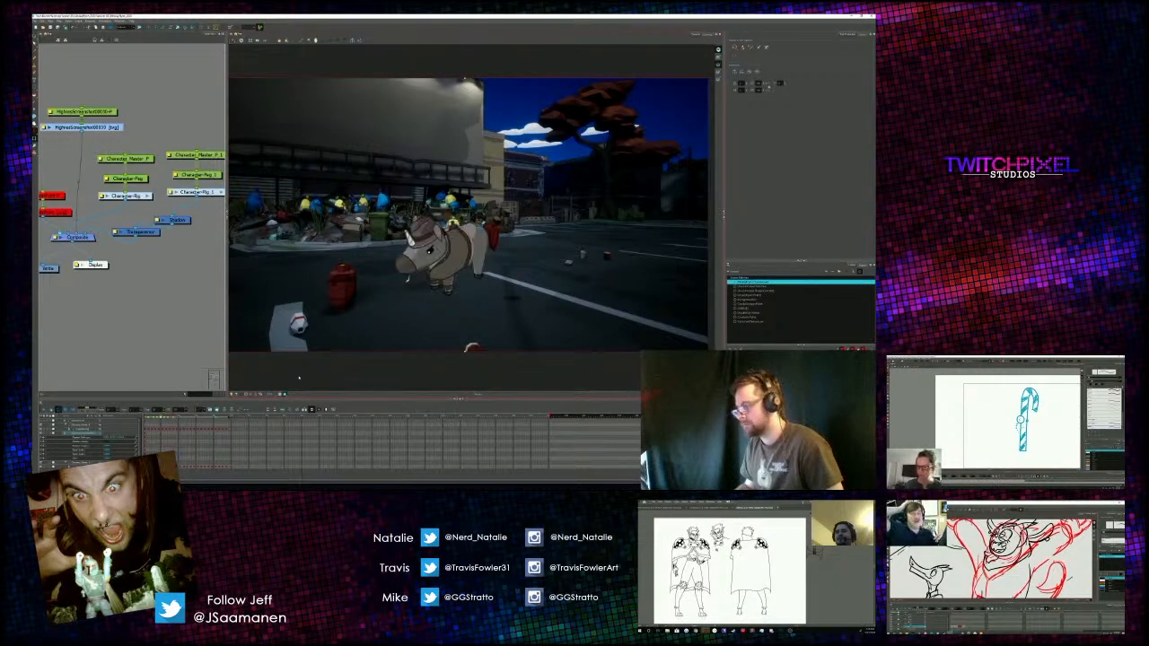
{"action": "key", "text": "period"}
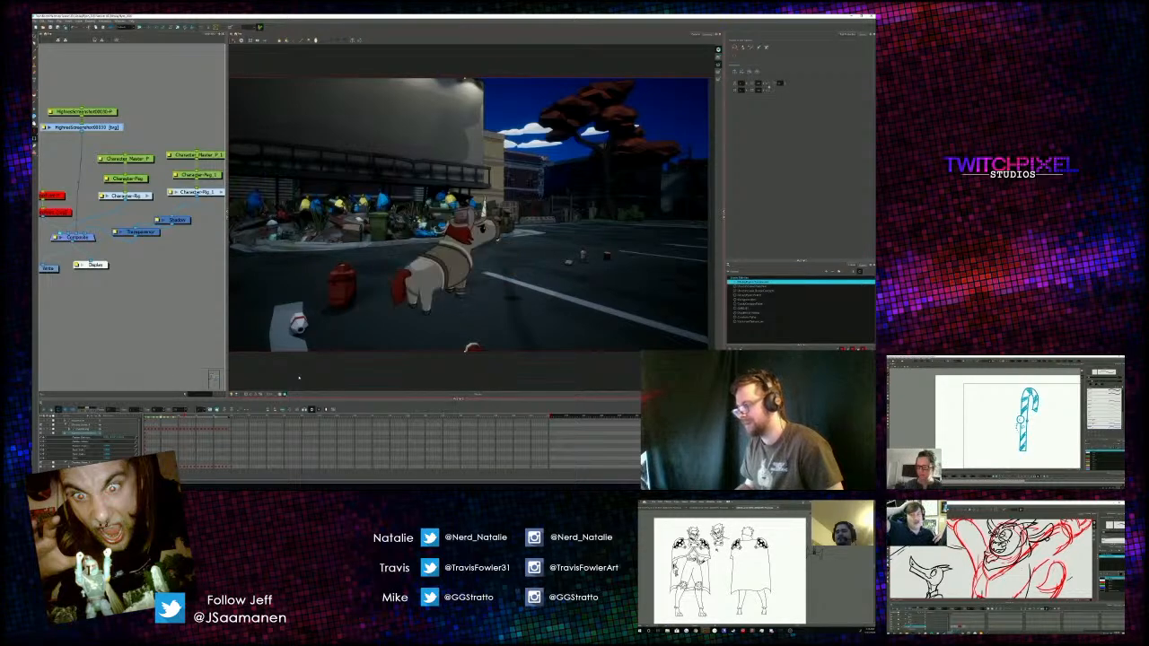
{"action": "key", "text": "period"}
{"action": "key", "text": "period"}
{"action": "key", "text": "period"}
{"action": "key", "text": "period"}
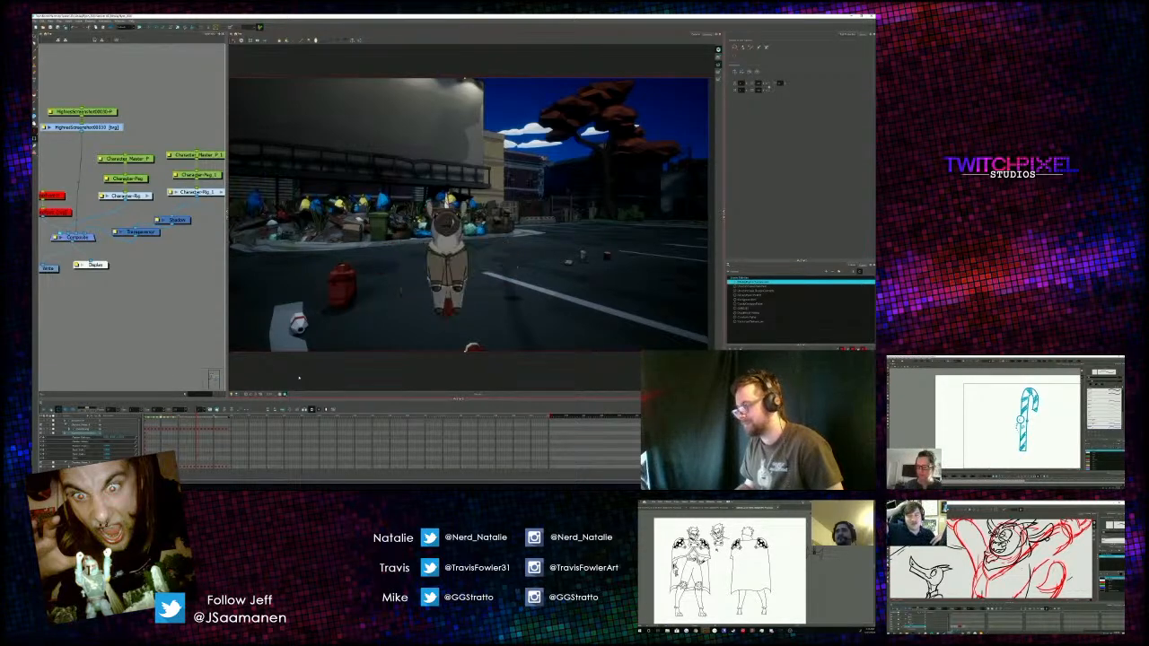
{"action": "key", "text": "period"}
{"action": "key", "text": "period"}
{"action": "key", "text": "period"}
{"action": "key", "text": "period"}
{"action": "key", "text": "period"}
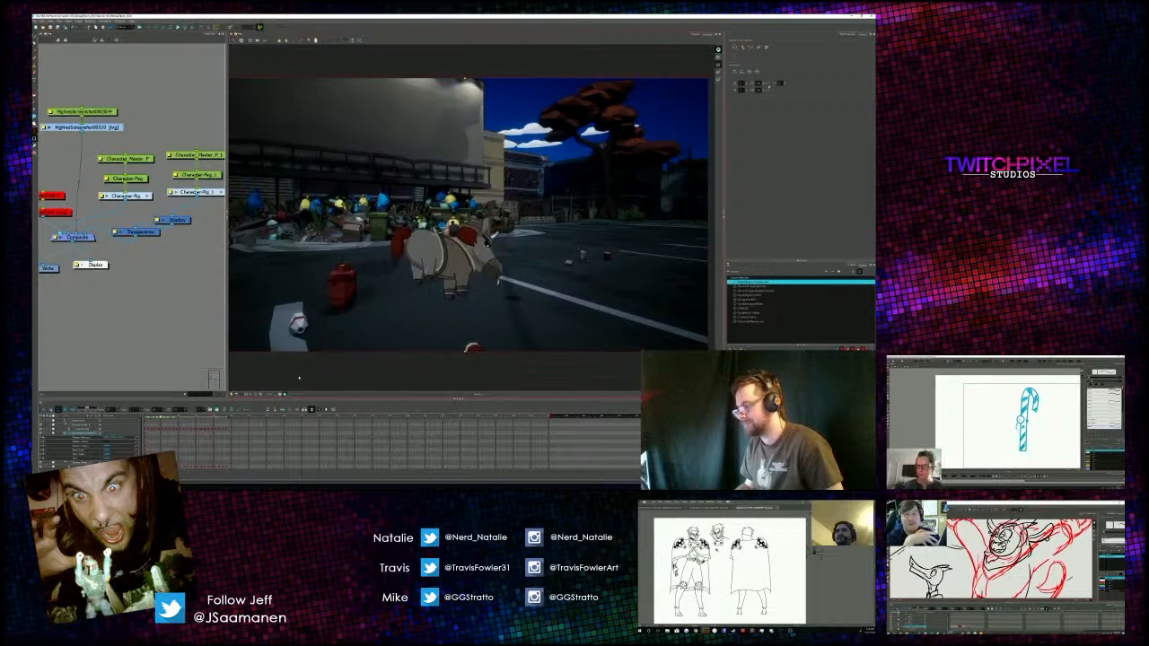
{"action": "key", "text": "period"}
{"action": "key", "text": "period"}
{"action": "key", "text": "period"}
{"action": "key", "text": "period"}
{"action": "key", "text": "period"}
{"action": "key", "text": "period"}
{"action": "key", "text": "period"}
{"action": "key", "text": "period"}
{"action": "key", "text": "period"}
{"action": "key", "text": "period"}
{"action": "key", "text": "period"}
{"action": "key", "text": "period"}
{"action": "key", "text": "period"}
{"action": "key", "text": "period"}
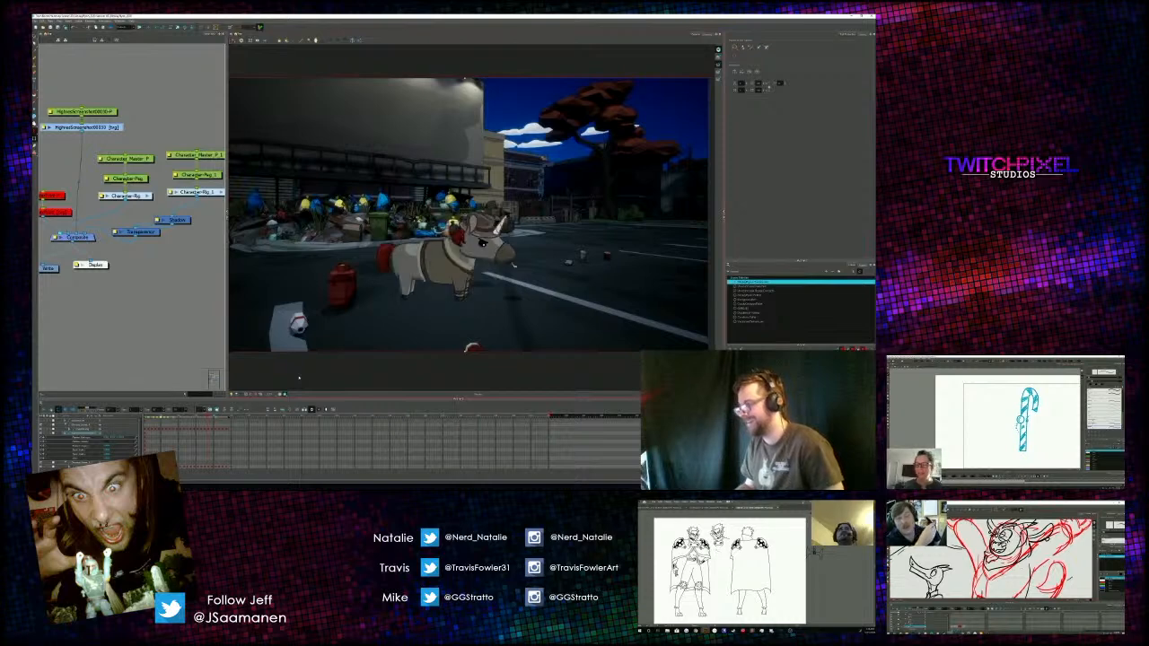
{"action": "key", "text": "period"}
{"action": "key", "text": "period"}
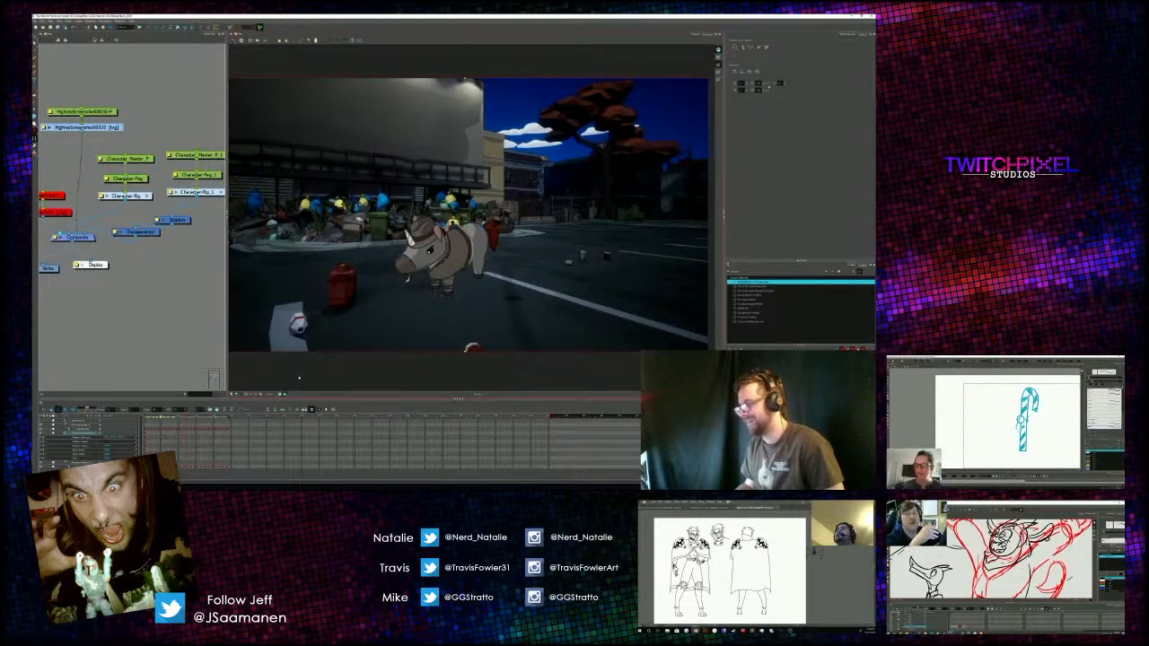
{"action": "key", "text": "period"}
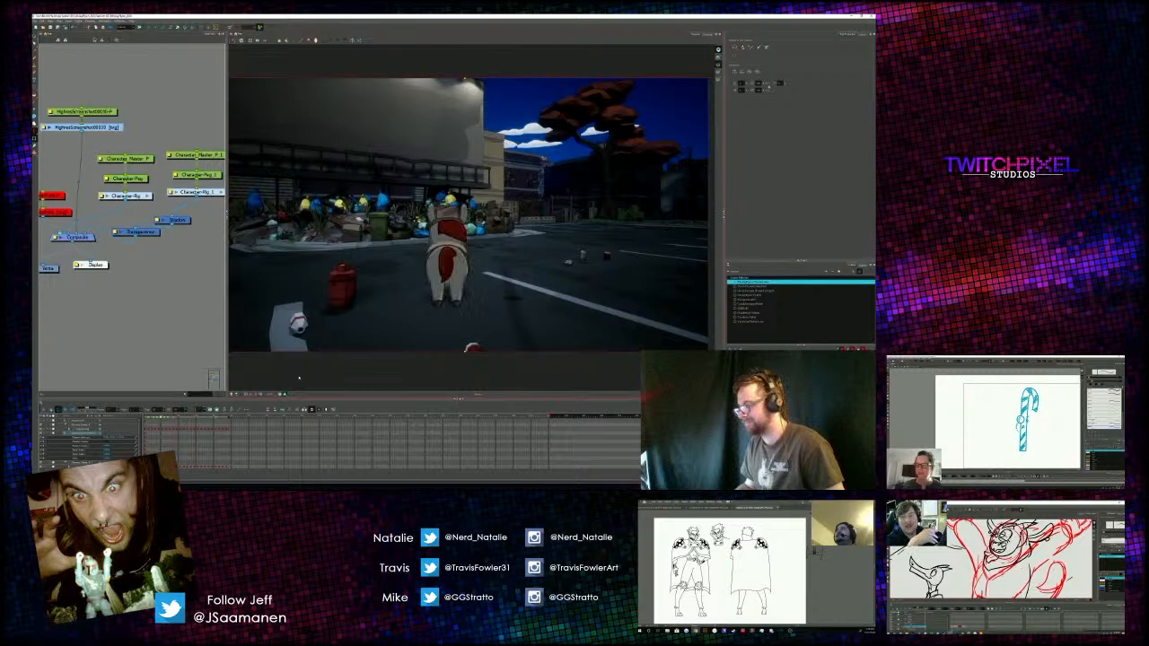
{"action": "key", "text": "period"}
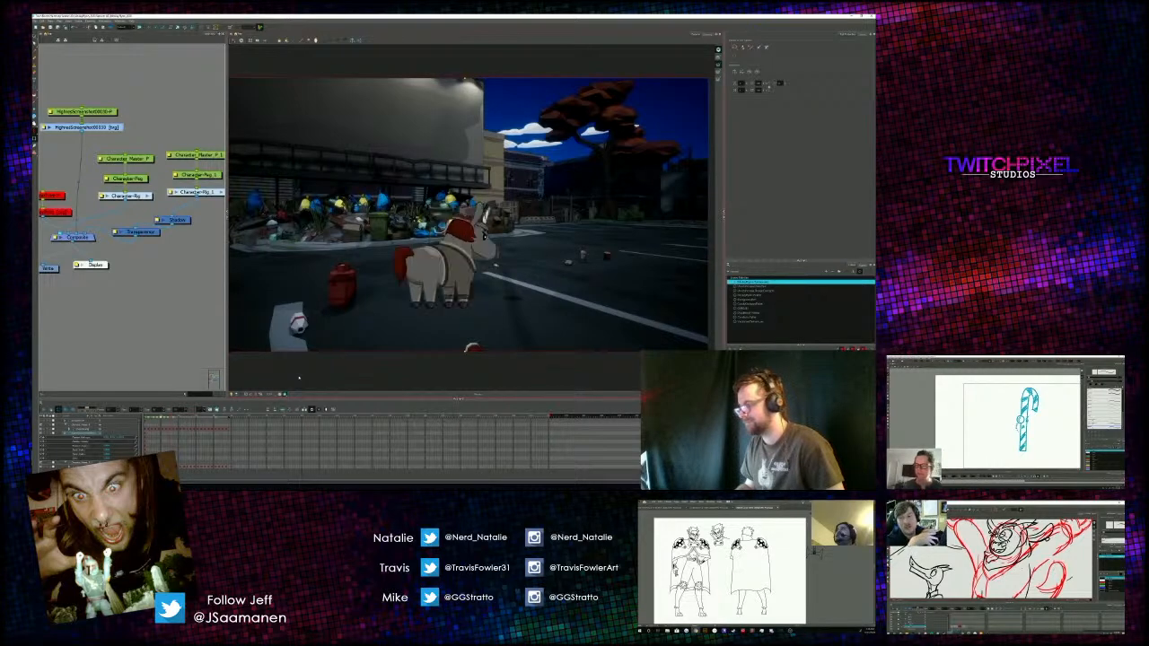
{"action": "key", "text": "period"}
{"action": "key", "text": "period"}
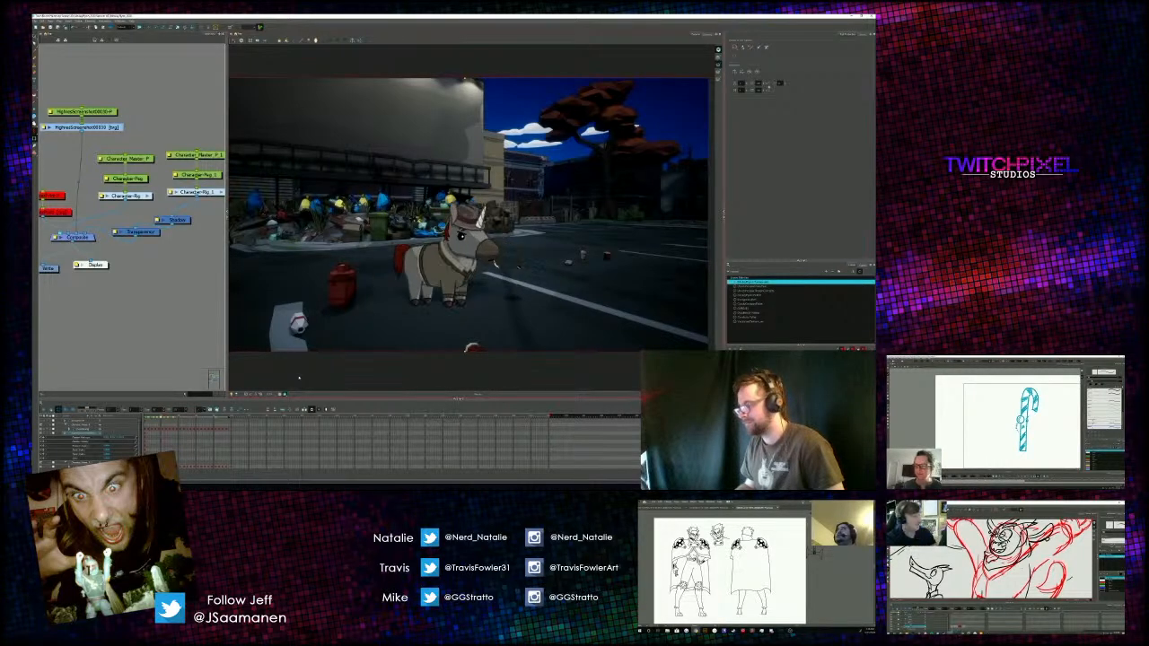
Step further through the donkey's turnaround poses in the composited parking-lot scene to check each view.
{"action": "key", "text": "period"}
{"action": "key", "text": "period"}
{"action": "key", "text": "period"}
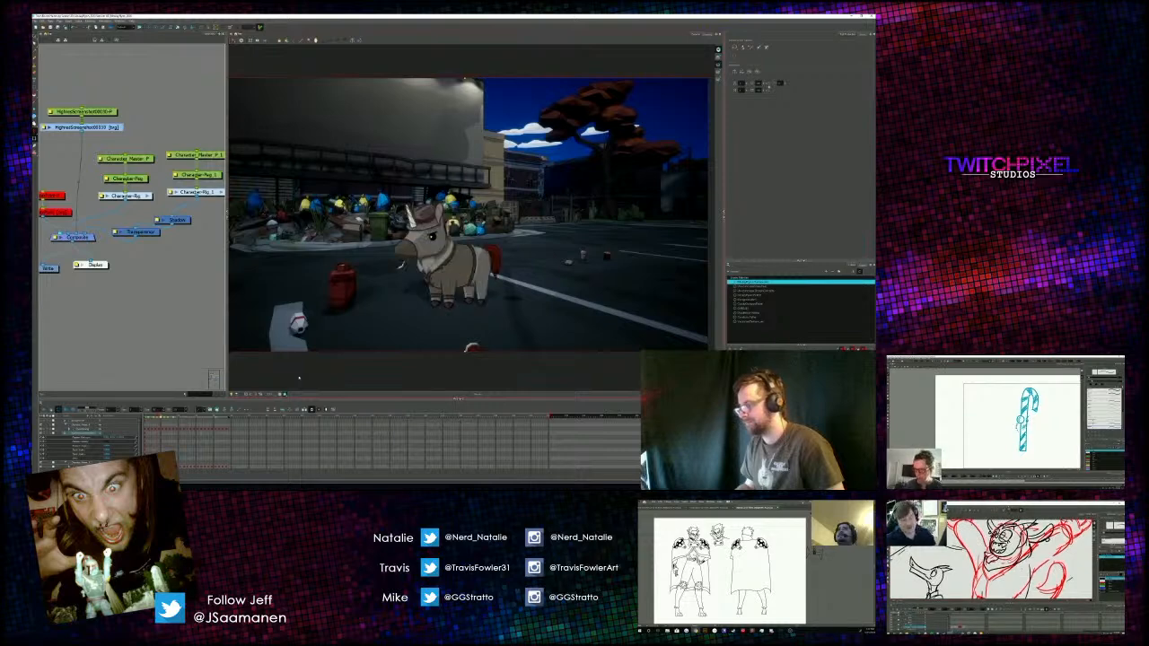
{"action": "key", "text": "period"}
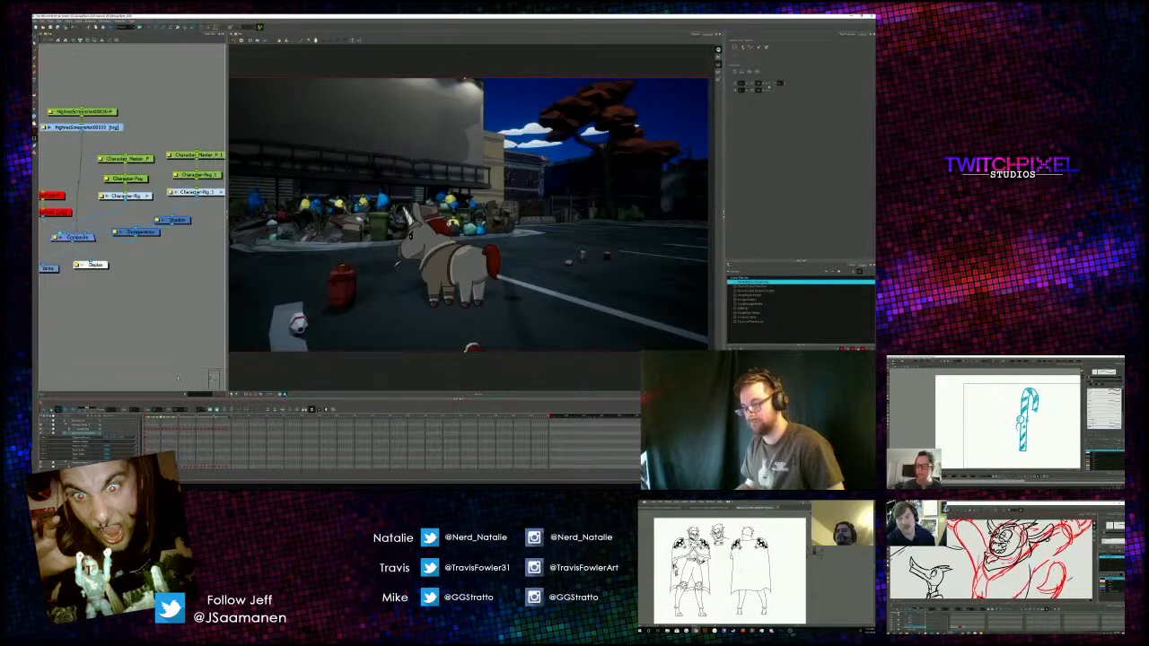
{"action": "left_click", "coordinate": [282, 396]}
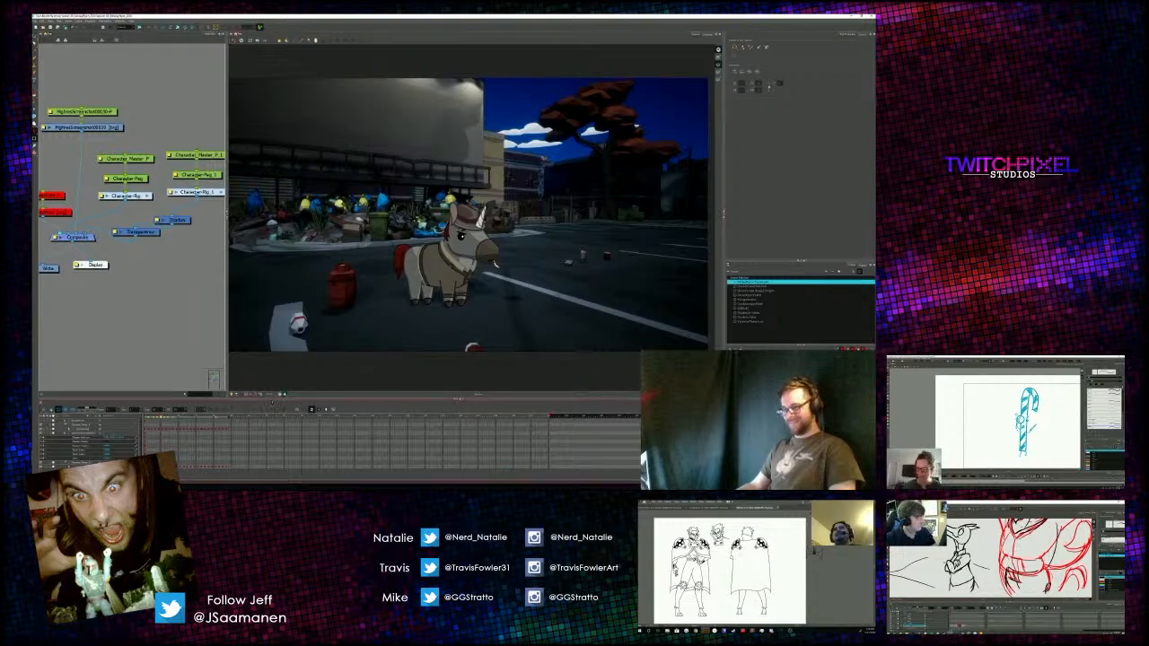
Switch to Unreal Engine, close the screenshot settings and create a Cine Camera Actor at the current view.
{"action": "key", "text": "alt+Tab"}
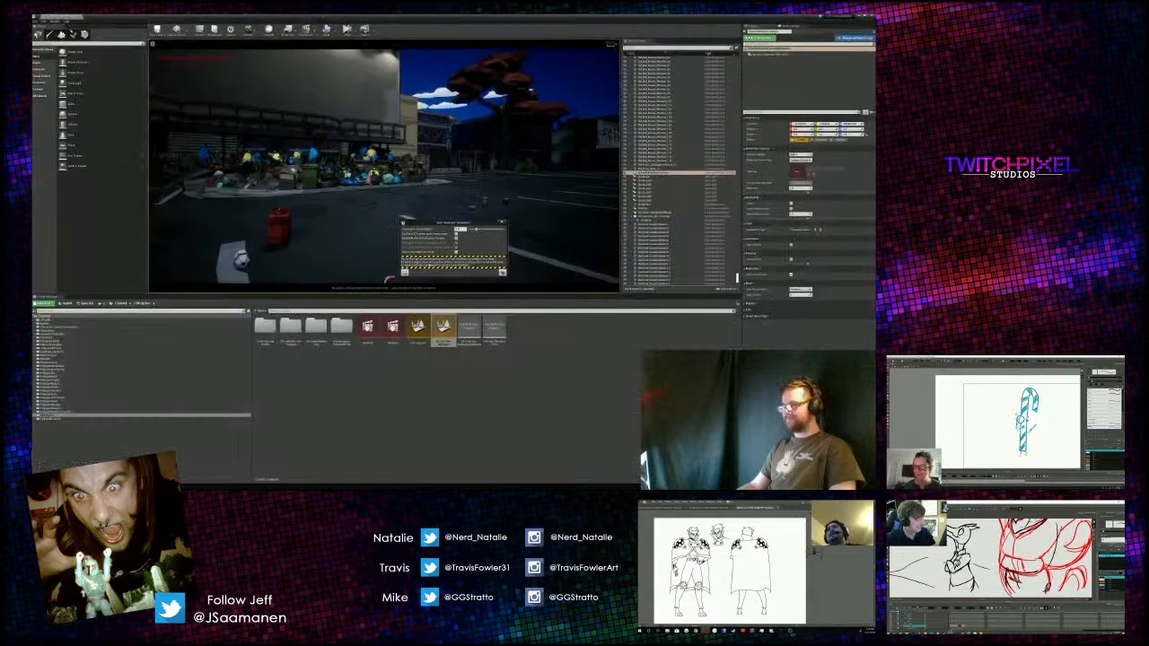
{"action": "left_click", "coordinate": [503, 222]}
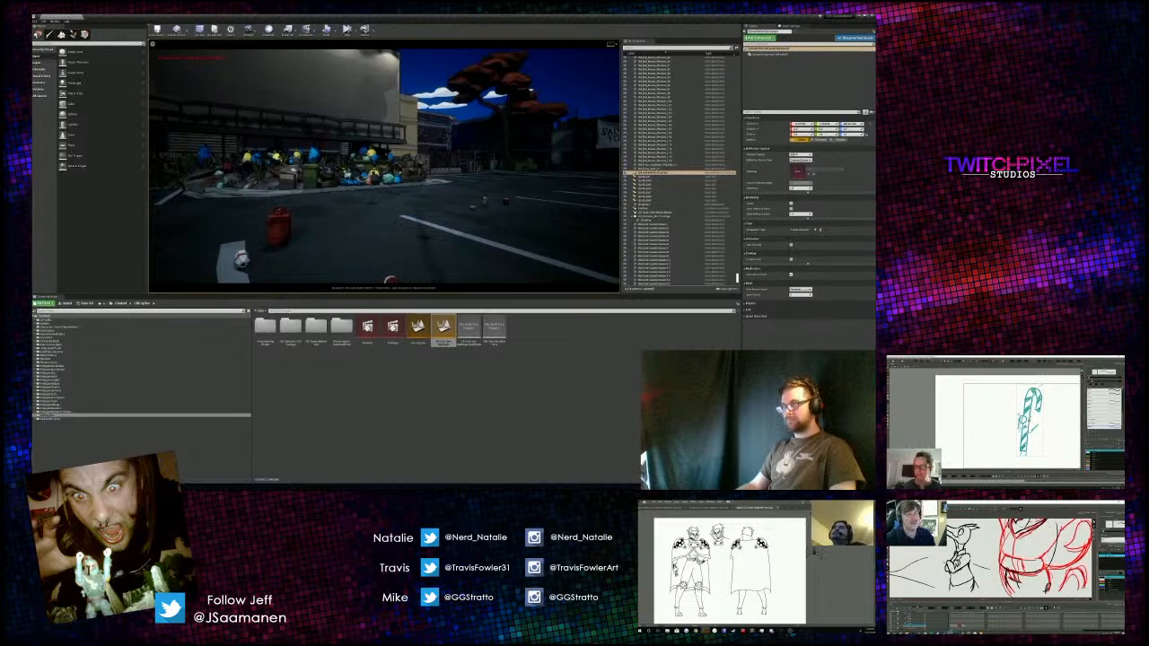
{"action": "left_click", "coordinate": [154, 44]}
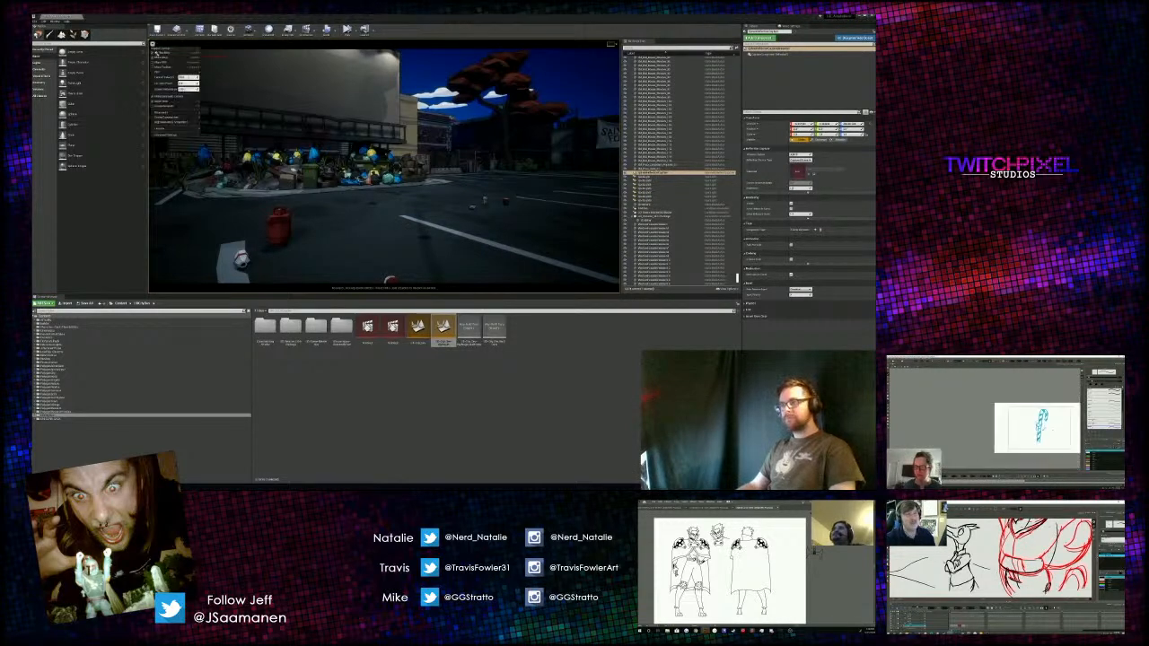
{"action": "mouse_move", "coordinate": [186, 131]}
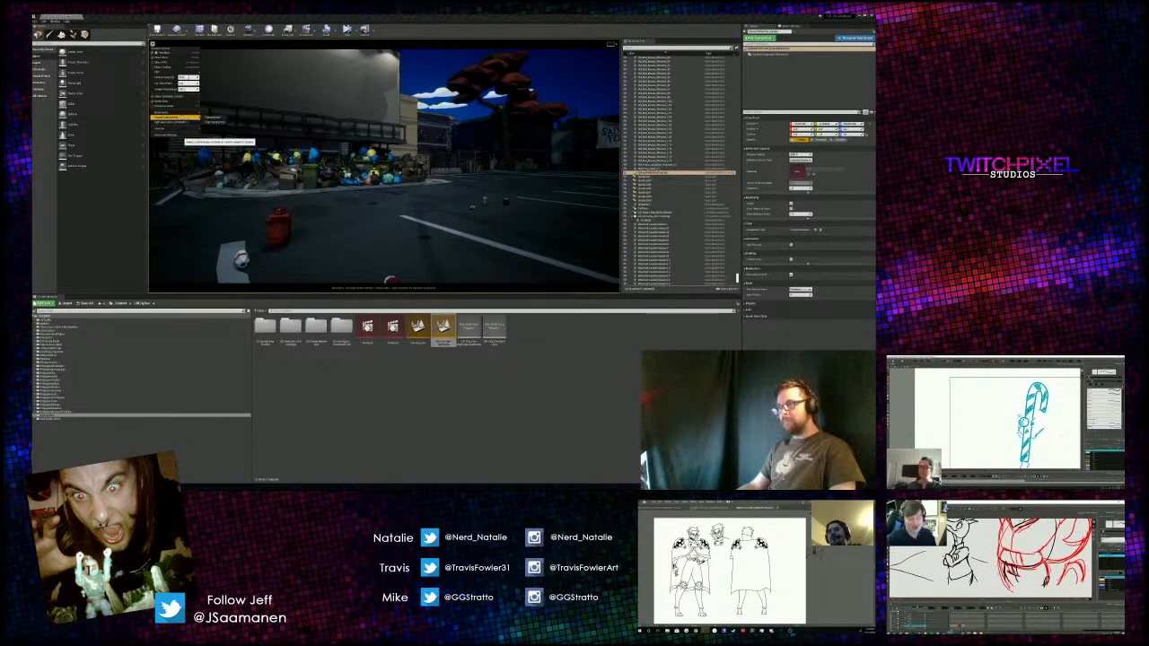
{"action": "left_click", "coordinate": [213, 122]}
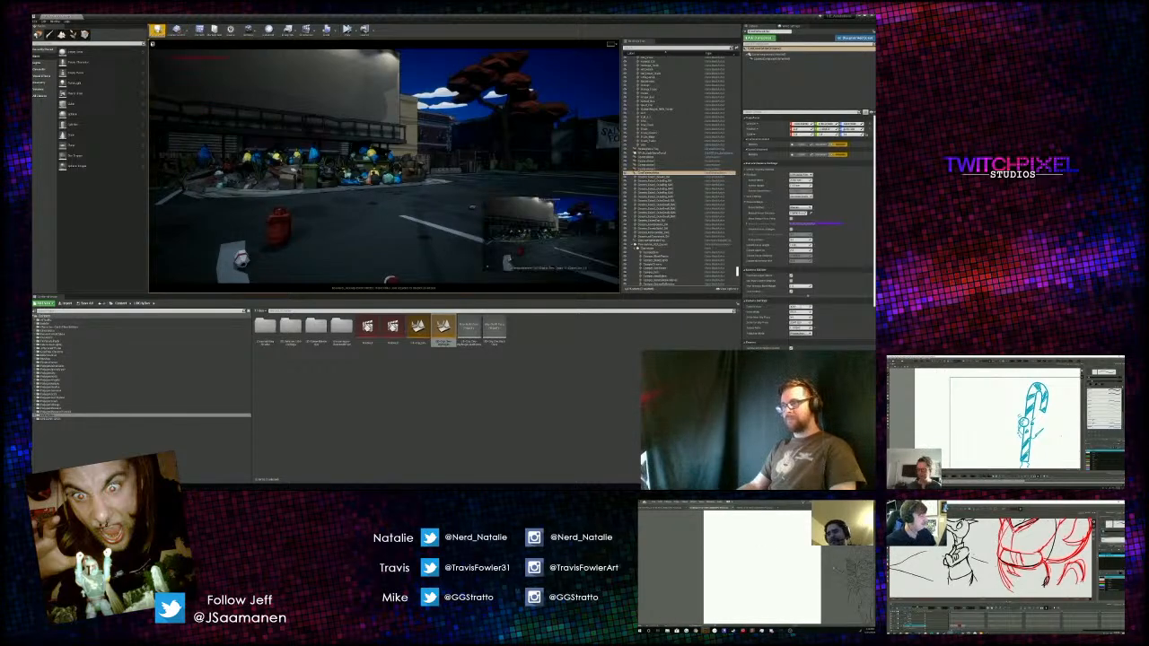
Split the level viewport into a layout of two side-by-side panes.
{"action": "left_click", "coordinate": [153, 43]}
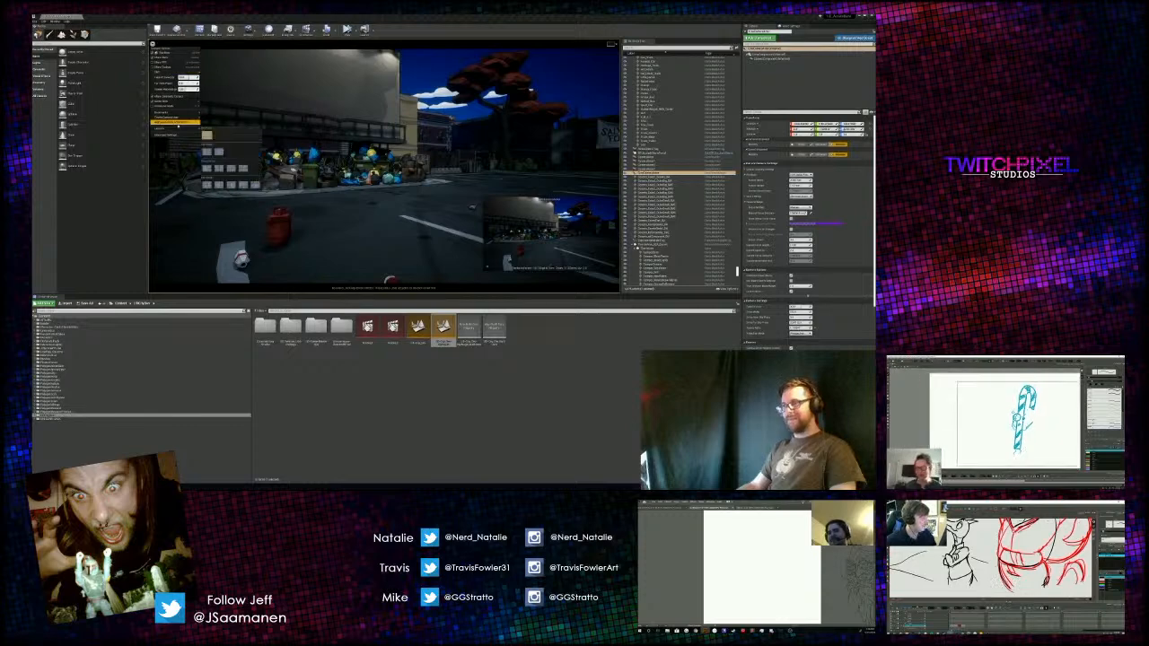
{"action": "mouse_move", "coordinate": [181, 133]}
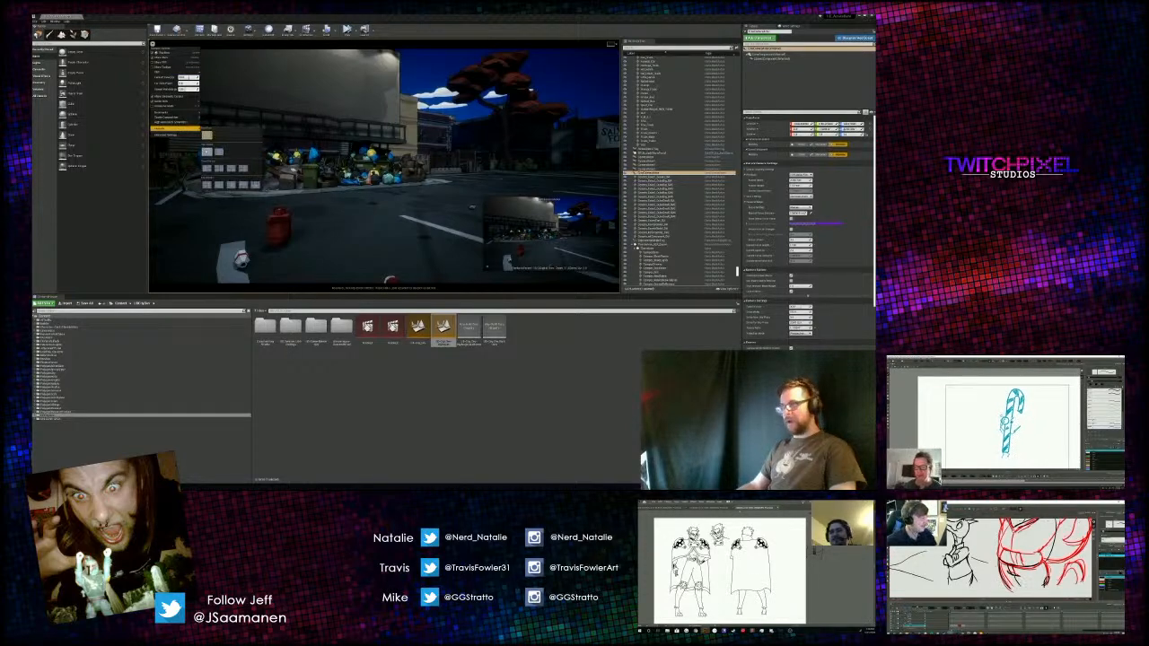
{"action": "left_click", "coordinate": [207, 152]}
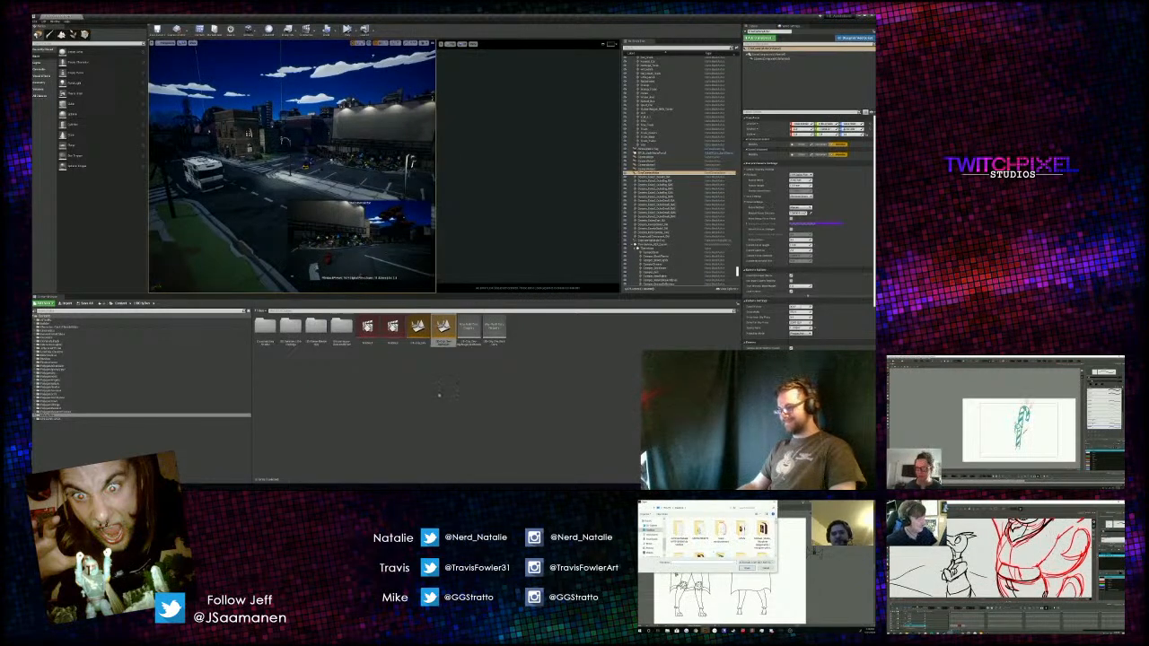
Pilot the new camera actor and save the city level.
{"action": "right_click", "coordinate": [634, 174]}
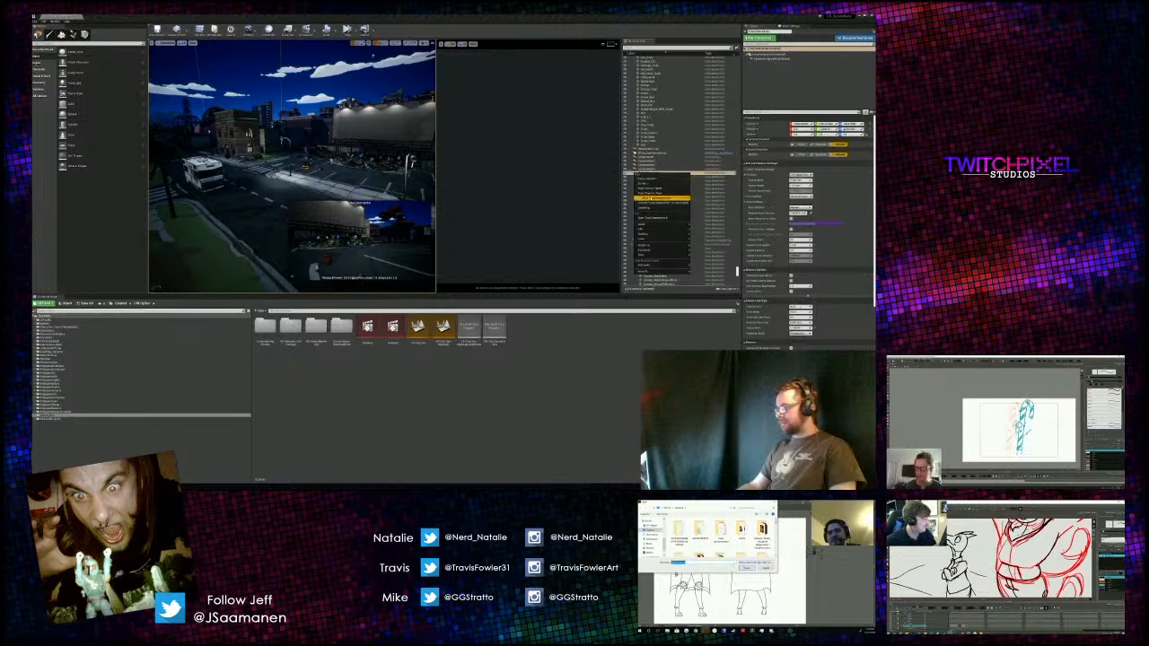
{"action": "left_click", "coordinate": [657, 198]}
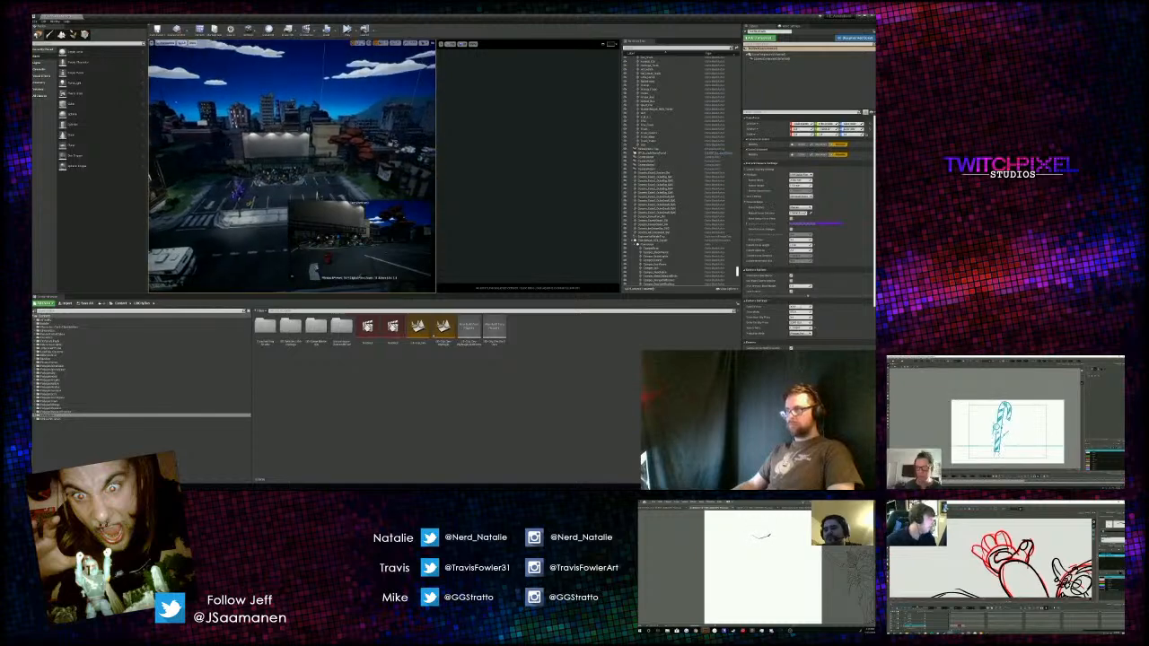
{"action": "key", "text": "ctrl+s"}
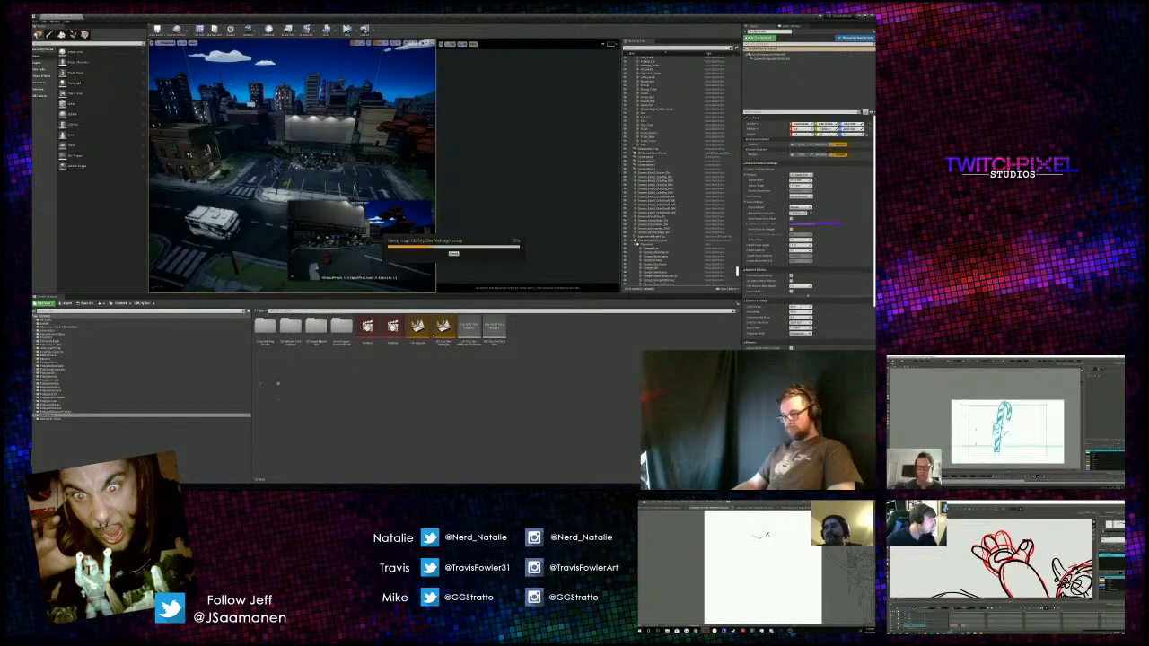
{"action": "left_click", "coordinate": [279, 145]}
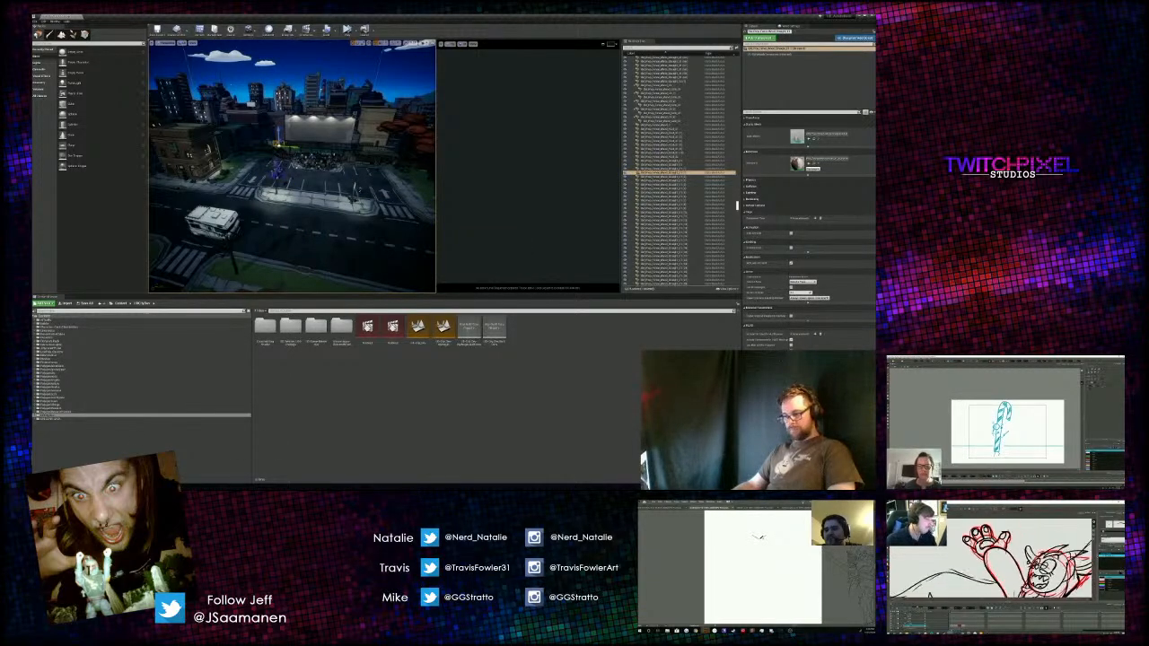
Switch back to Harmony's donkey scene, turn off the render preview in the camera view and reduce the node view's magnification.
{"action": "key", "text": "alt+Tab"}
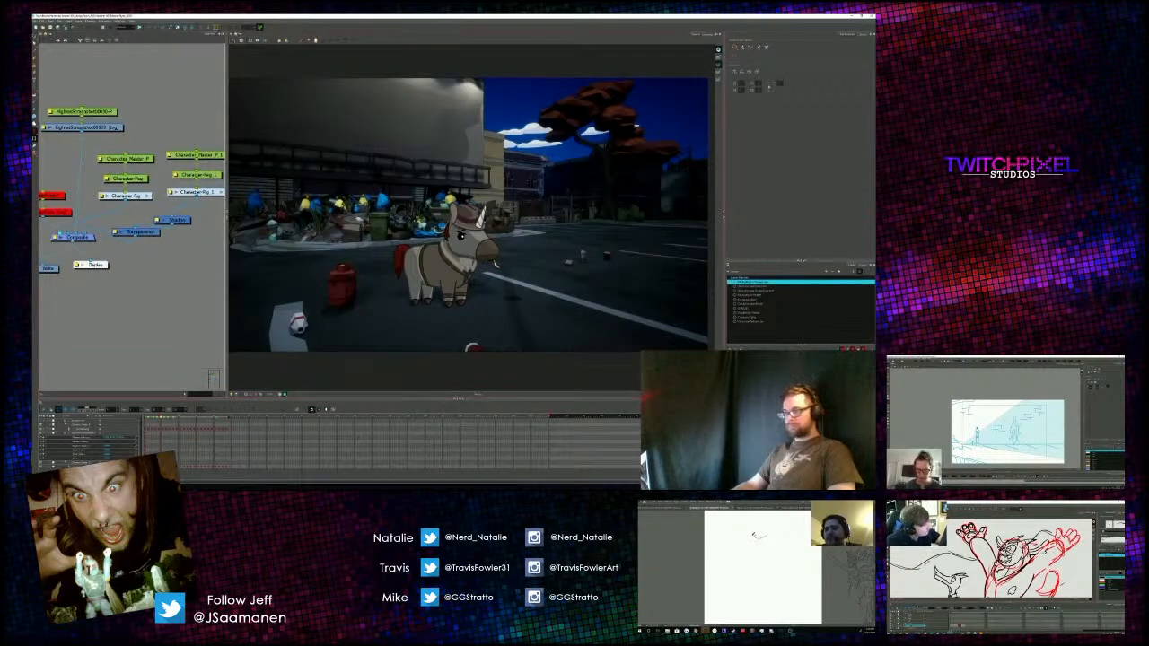
{"action": "left_click", "coordinate": [284, 395]}
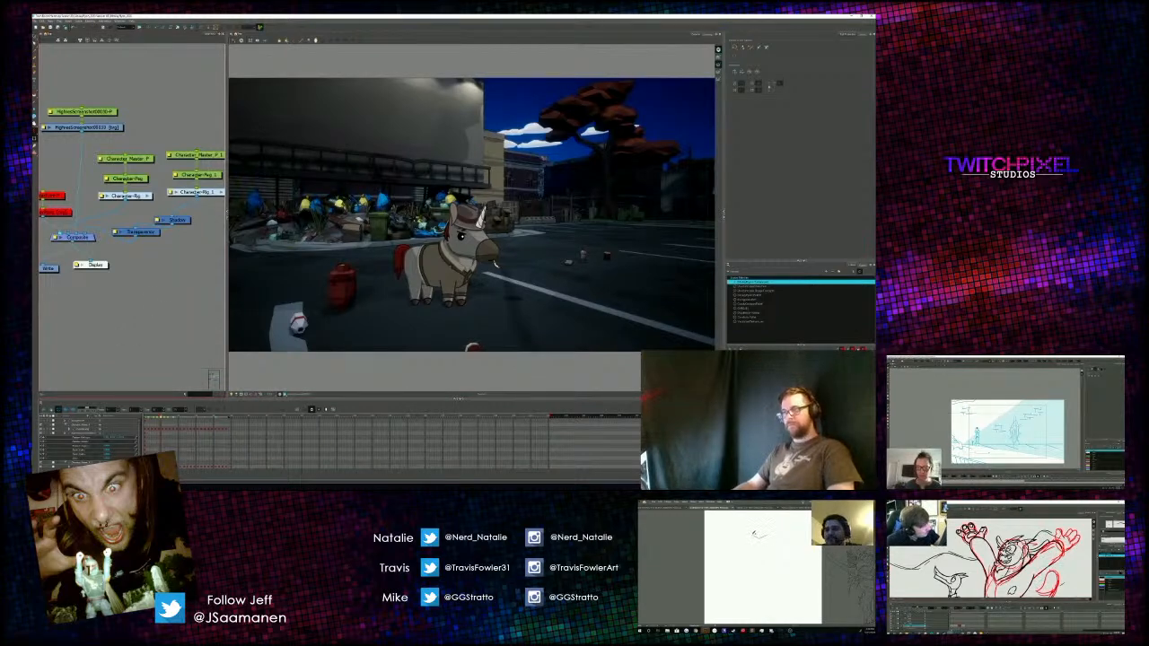
{"action": "scroll", "coordinate": [158, 312], "scroll_direction": "down", "scroll_amount": 5}
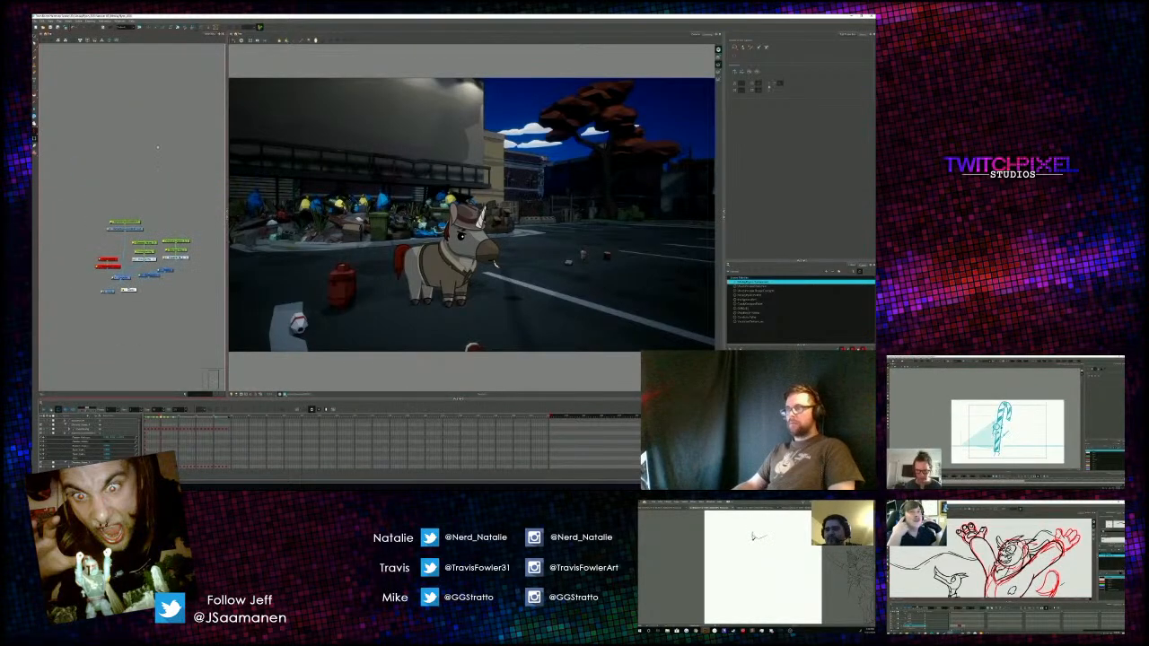
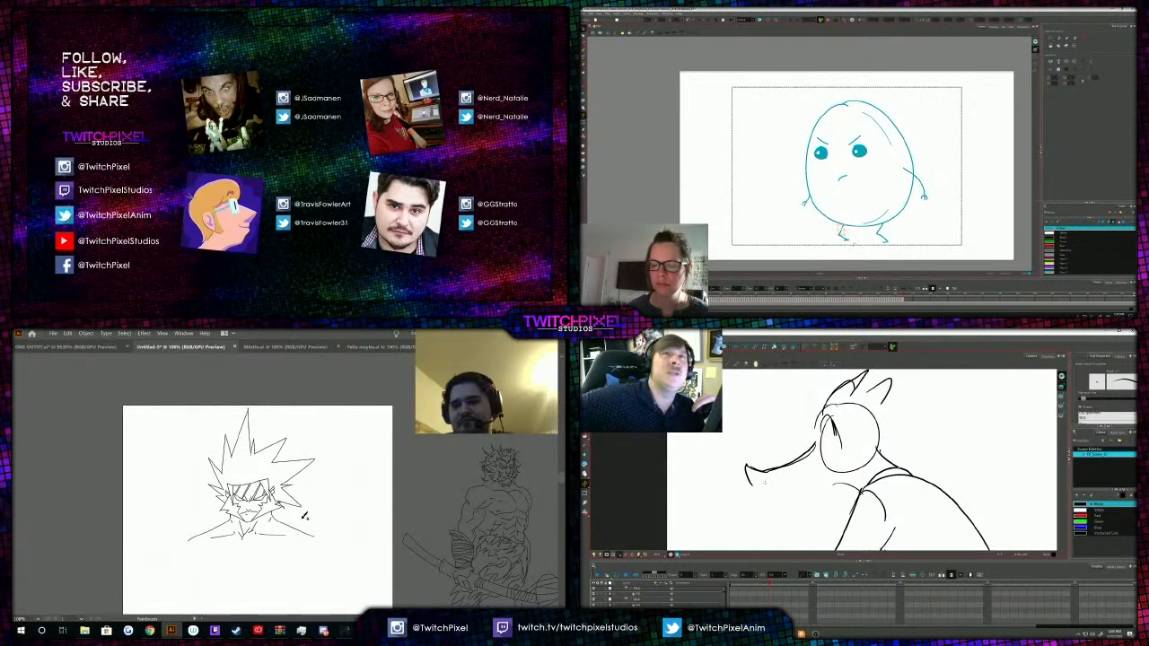
Select the egg character's left leg strokes and reposition the leg against the underside of the body.
{"action": "left_click", "coordinate": [846, 237]}
{"action": "left_click", "coordinate": [857, 247]}
{"action": "left_click", "coordinate": [846, 238]}
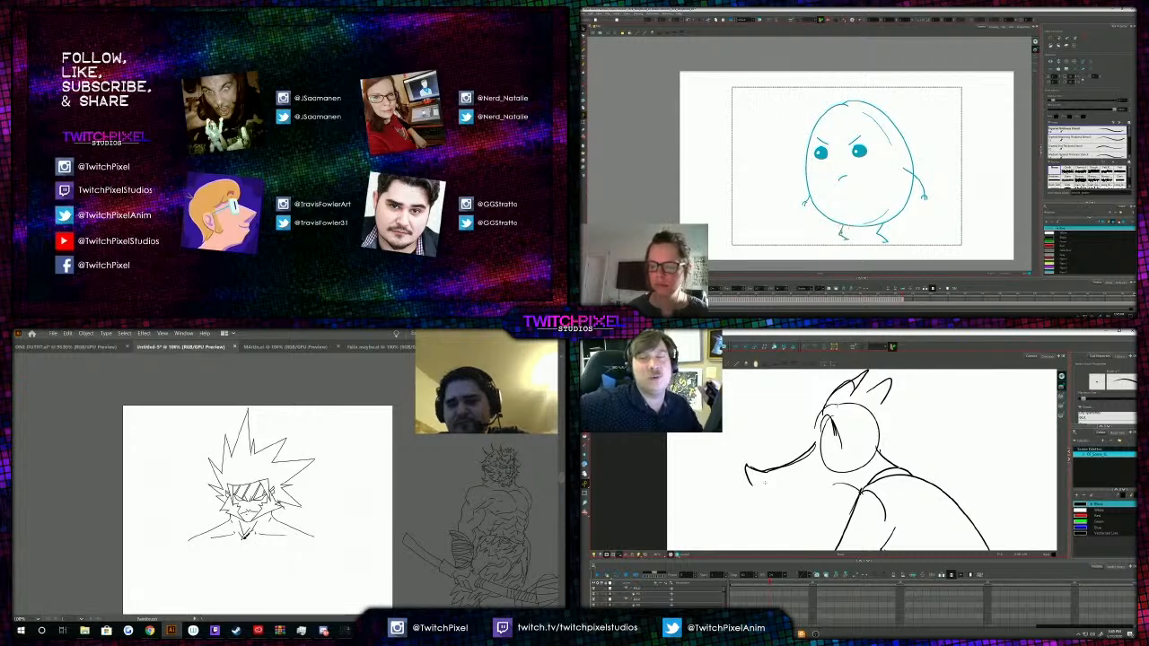
{"action": "left_click_drag", "start_coordinate": [843, 234], "coordinate": [847, 235]}
{"action": "left_click", "coordinate": [862, 233]}
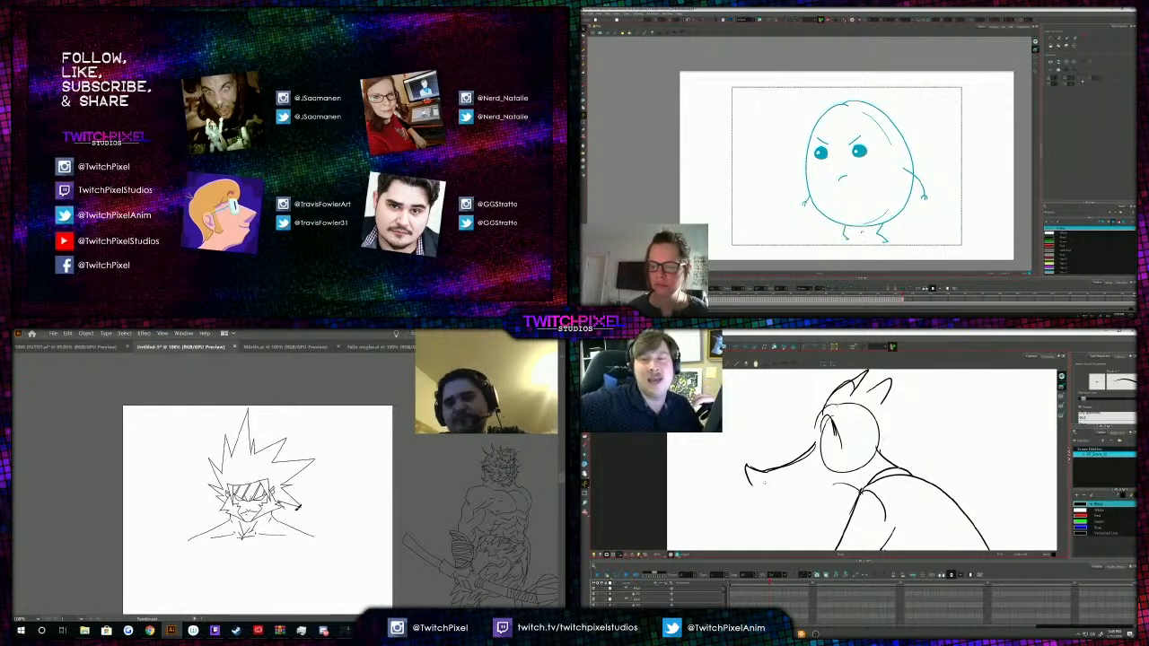
Adjust the toe stroke on the egg's left foot and extend the spiky-haired figure's right-hand shoulder line outward and down.
{"action": "scroll", "coordinate": [842, 241], "scroll_direction": "up", "scroll_amount": 5}
{"action": "left_click", "coordinate": [867, 229]}
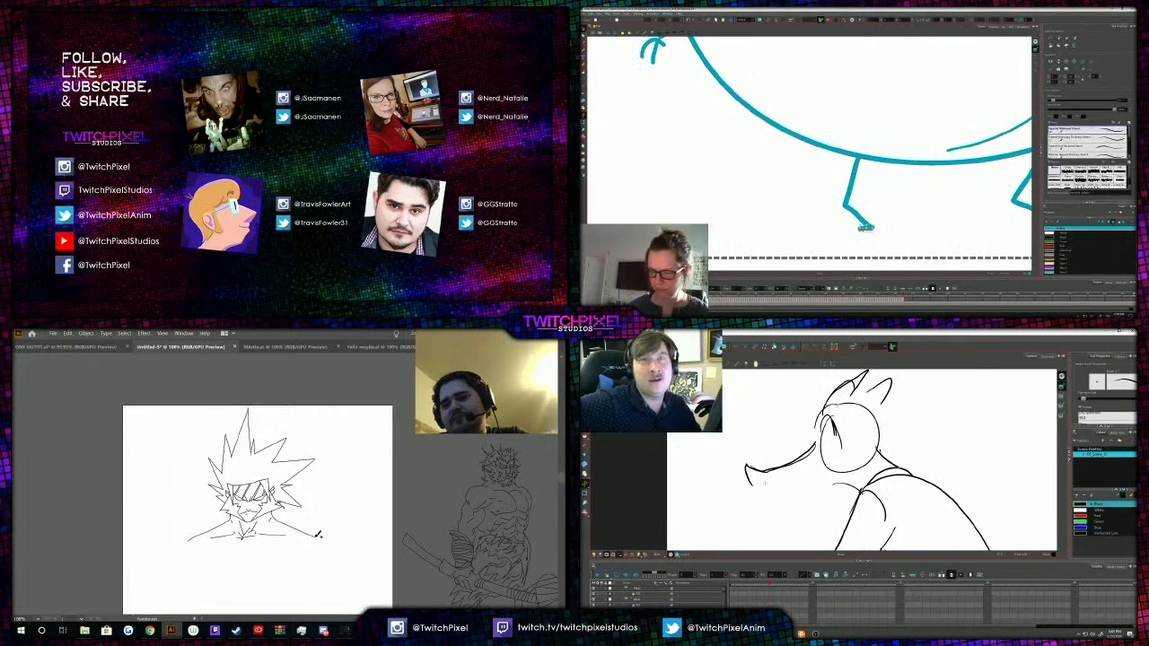
{"action": "left_click_drag", "start_coordinate": [326, 538], "coordinate": [331, 538]}
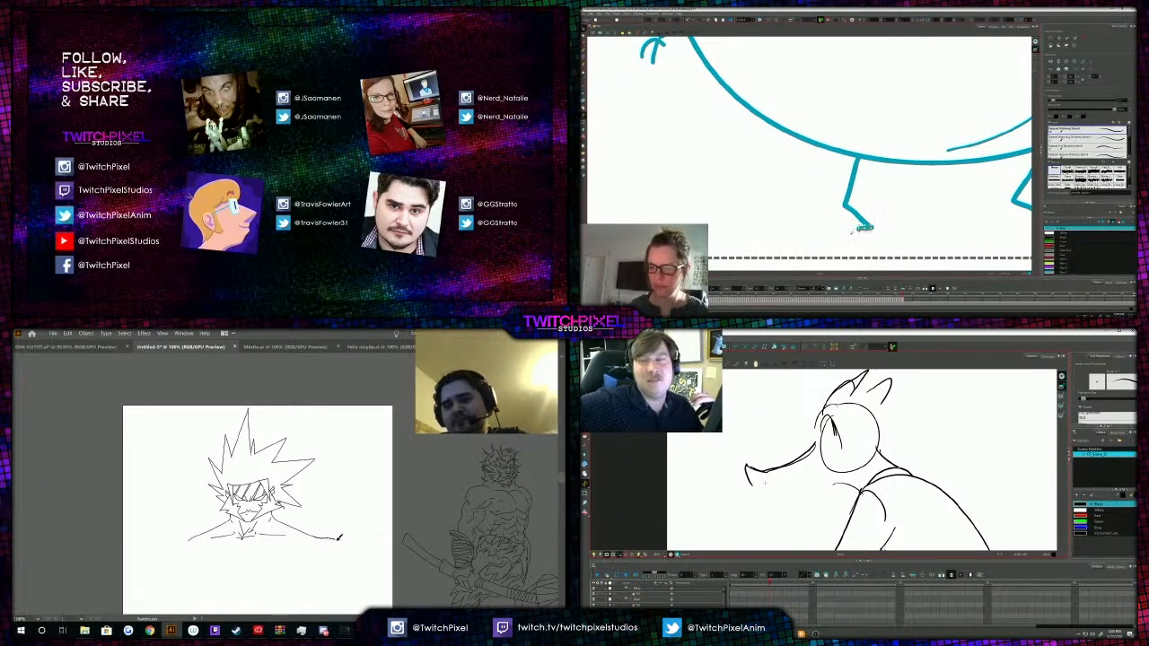
{"action": "scroll", "coordinate": [851, 231], "scroll_direction": "down", "scroll_amount": 6}
{"action": "scroll", "coordinate": [885, 230], "scroll_direction": "up", "scroll_amount": 2}
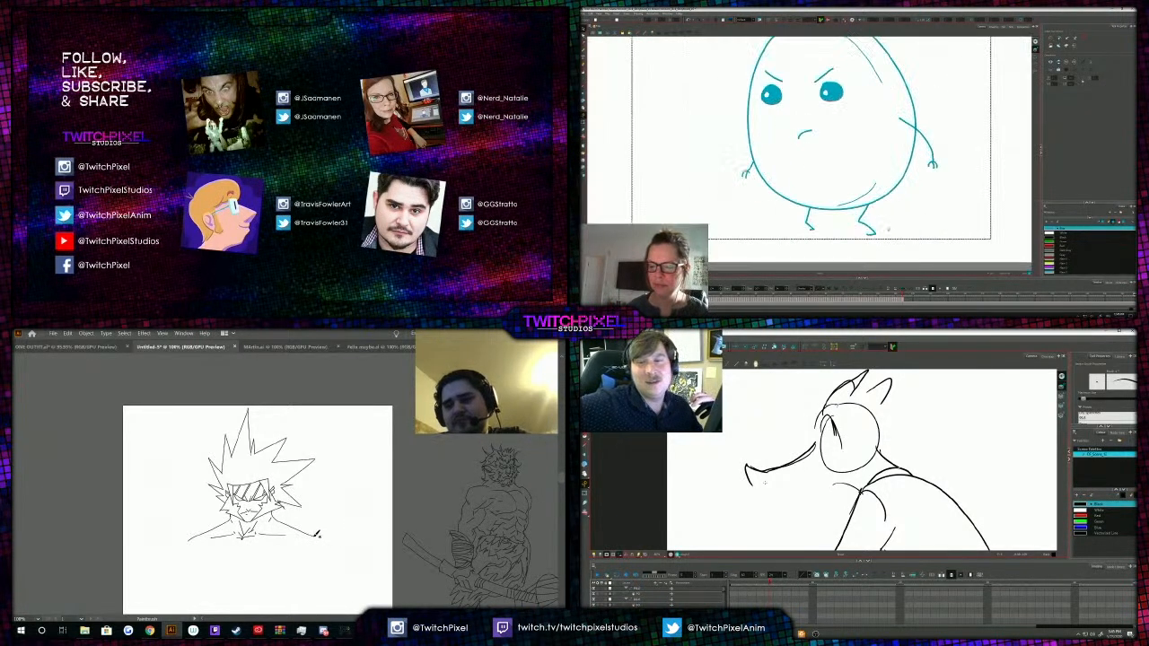
{"action": "scroll", "coordinate": [767, 136], "scroll_direction": "down", "scroll_amount": 2}
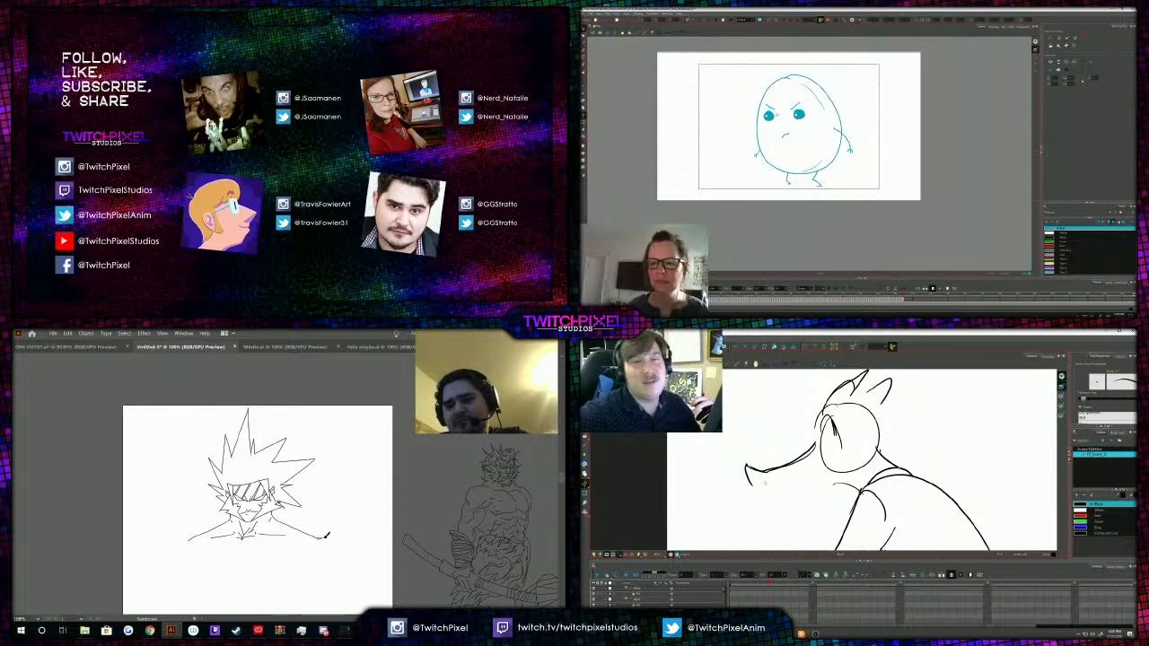
{"action": "left_click_drag", "start_coordinate": [778, 102], "coordinate": [836, 146]}
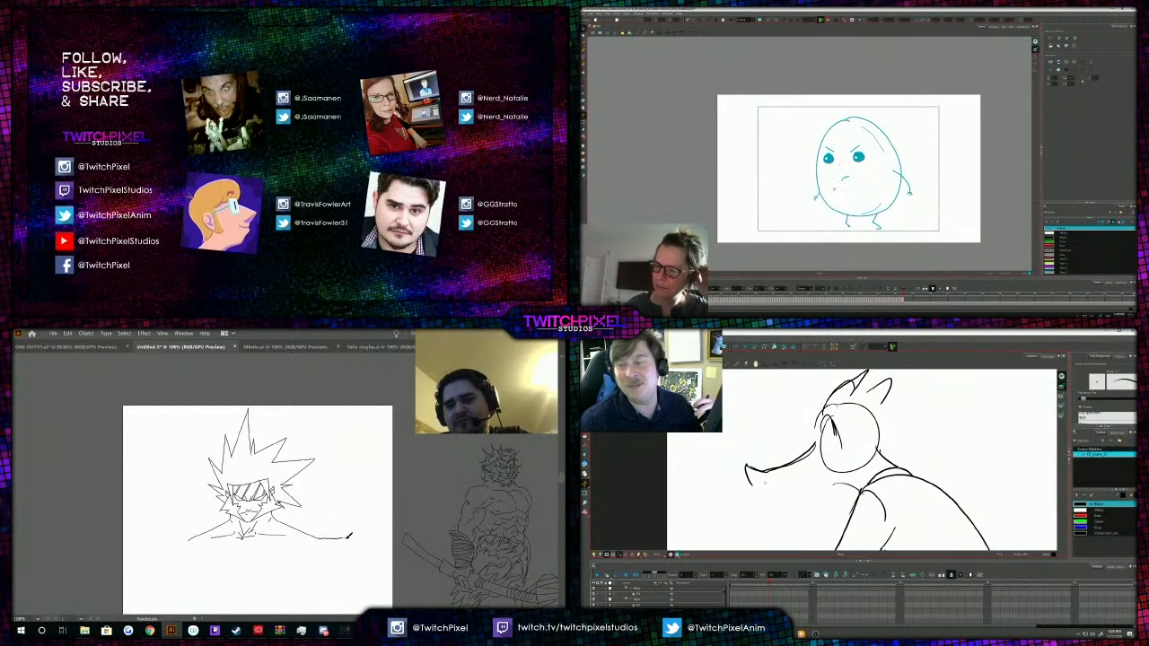
{"action": "left_click_drag", "start_coordinate": [368, 548], "coordinate": [366, 551]}
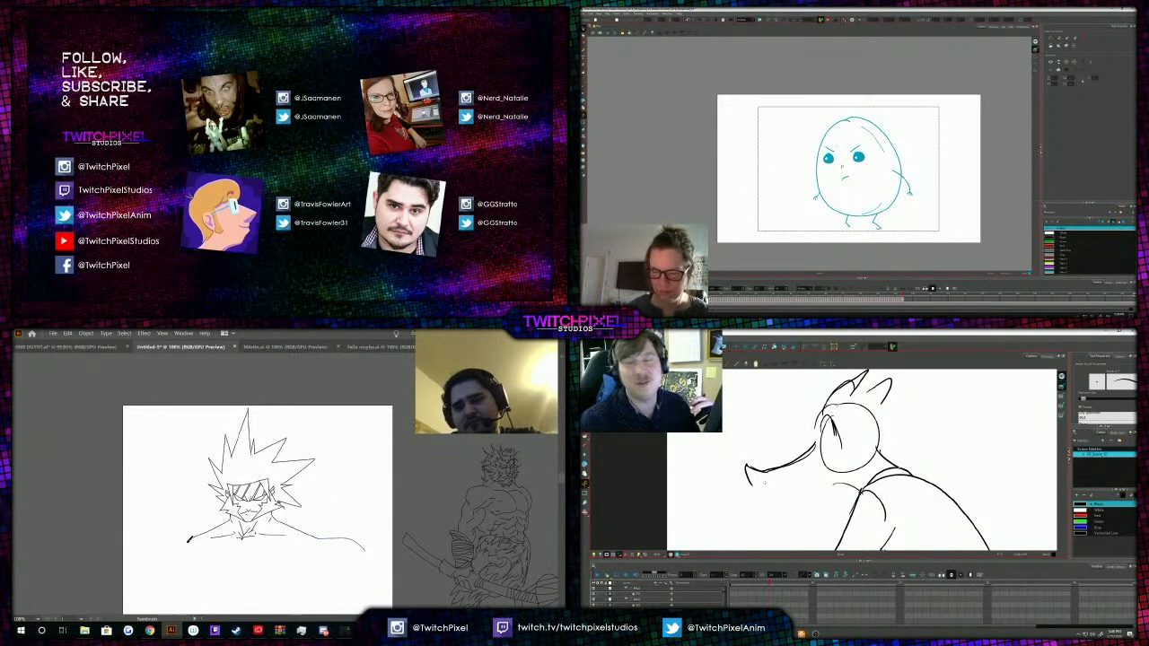
Draw the underside of the long-snouted character's muzzle with its open lower jaw, and start the spiky-haired figure's chest outline.
{"action": "mouse_move", "coordinate": [756, 474]}
{"action": "left_mouse_down"}
{"action": "mouse_move", "coordinate": [757, 493]}
{"action": "mouse_move", "coordinate": [830, 476]}
{"action": "left_mouse_up"}
{"action": "key", "text": "alt+b"}
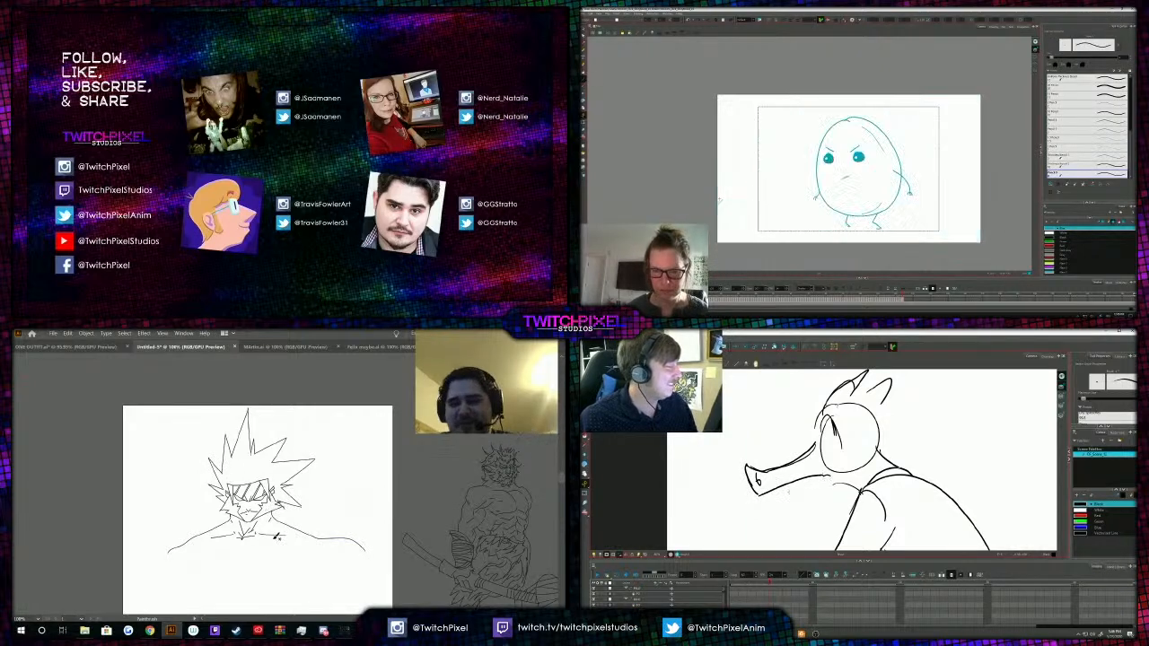
{"action": "left_click_drag", "start_coordinate": [768, 508], "coordinate": [828, 479]}
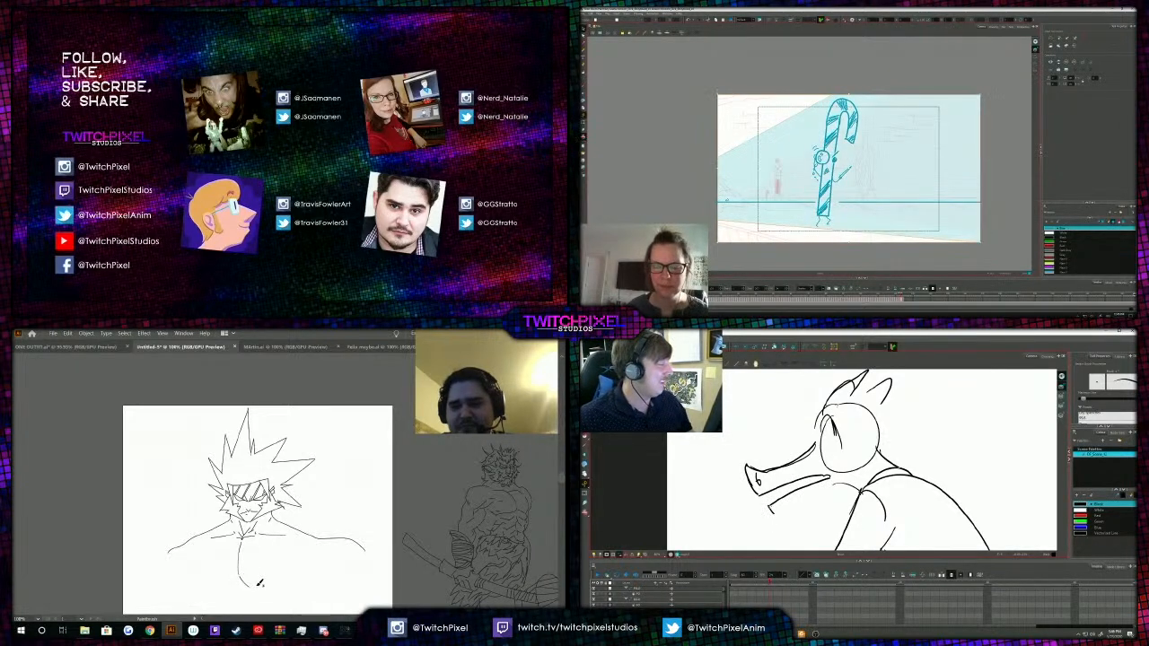
{"action": "left_click_drag", "start_coordinate": [257, 587], "coordinate": [307, 594]}
{"action": "mouse_move", "coordinate": [774, 515]}
{"action": "left_mouse_down"}
{"action": "mouse_move", "coordinate": [835, 486]}
{"action": "mouse_move", "coordinate": [859, 492]}
{"action": "left_mouse_up"}
Sketch the curved lower edges of the spiky-haired figure's chest and clean up the long-snouted character's jaw where it meets the throat.
{"action": "left_click", "coordinate": [1018, 105]}
{"action": "left_click", "coordinate": [962, 200]}
{"action": "left_click_drag", "start_coordinate": [307, 593], "coordinate": [322, 569]}
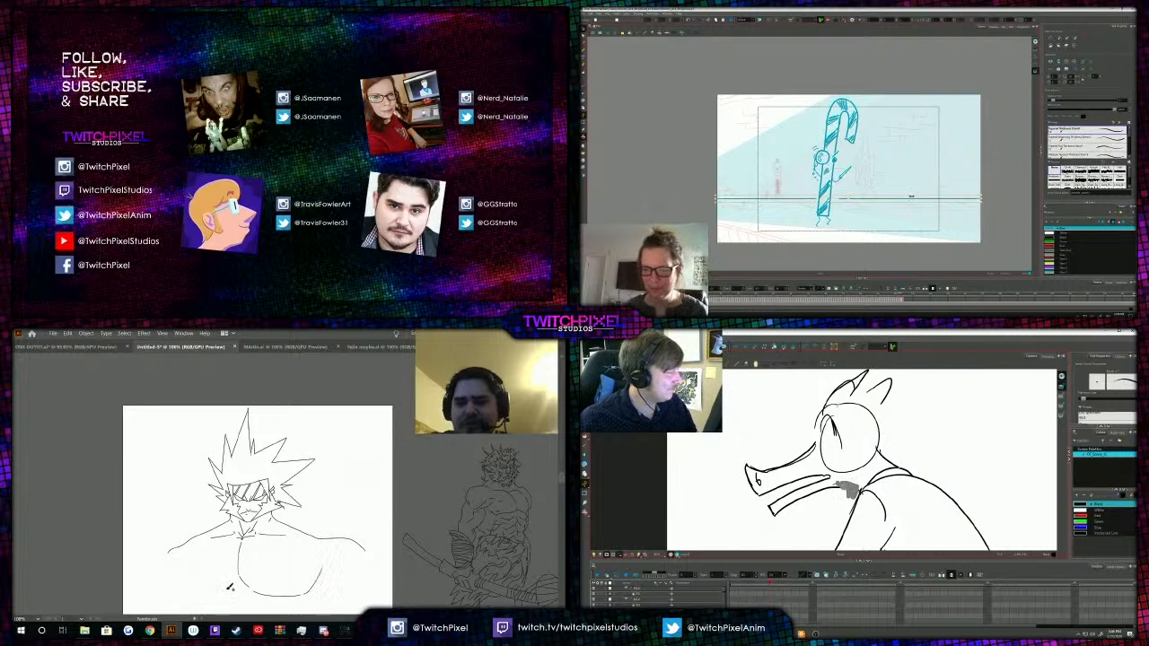
{"action": "left_click_drag", "start_coordinate": [849, 488], "coordinate": [835, 486]}
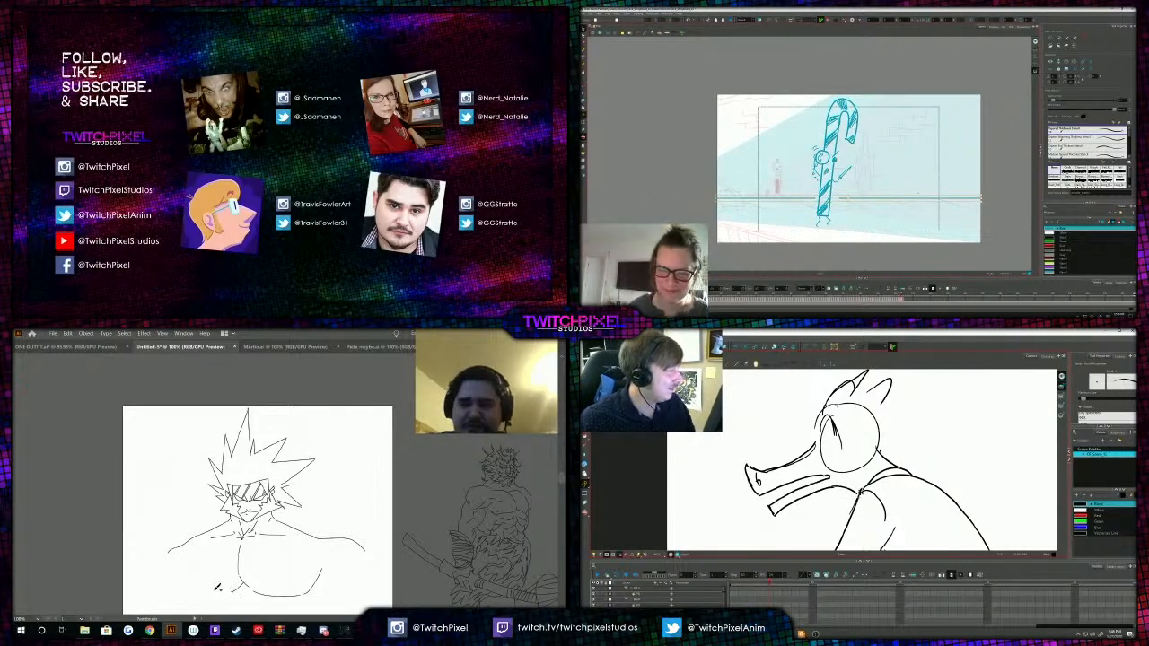
{"action": "key", "text": "Escape"}
{"action": "left_click_drag", "start_coordinate": [228, 589], "coordinate": [210, 595]}
Redraw the line joining the long-snouted character's jaw to its neck and extend the spiky-haired figure's left-hand chest contour outward.
{"action": "key", "text": "comma"}
{"action": "left_click_drag", "start_coordinate": [835, 486], "coordinate": [859, 493]}
{"action": "key", "text": "period"}
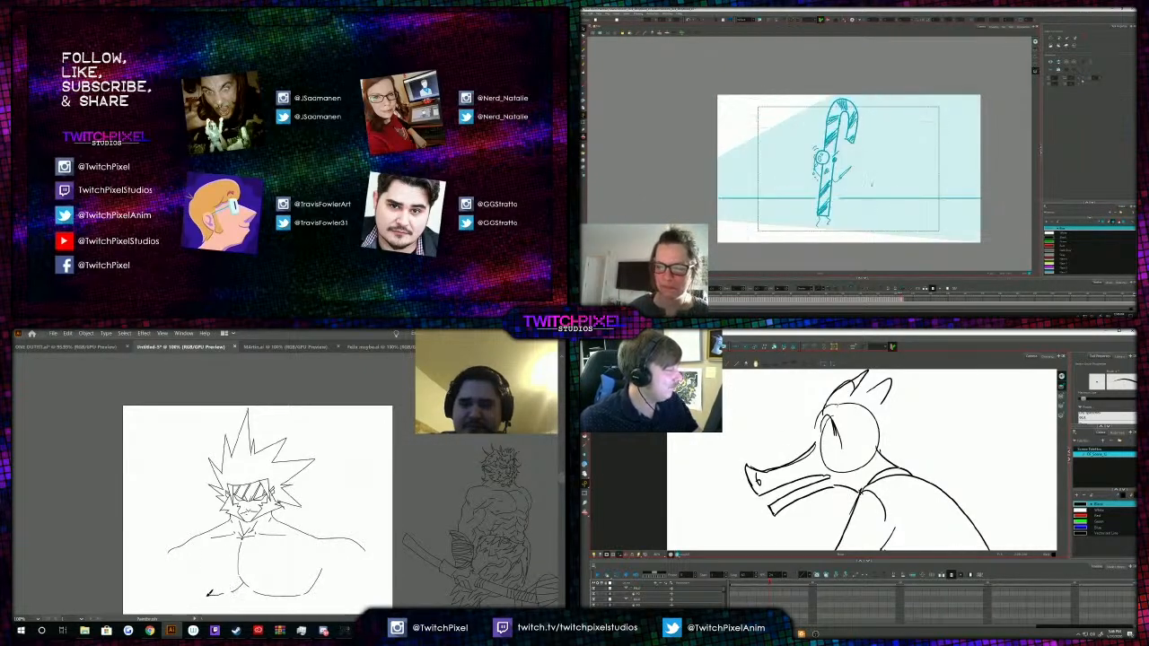
{"action": "left_click_drag", "start_coordinate": [210, 595], "coordinate": [188, 591]}
{"action": "key", "text": "period"}
{"action": "left_click_drag", "start_coordinate": [790, 449], "coordinate": [805, 460]}
Copy the egg and the ground line into the next frame and remove the inner pupil strokes from the long-snouted character's eye.
{"action": "key", "text": "ctrl+v"}
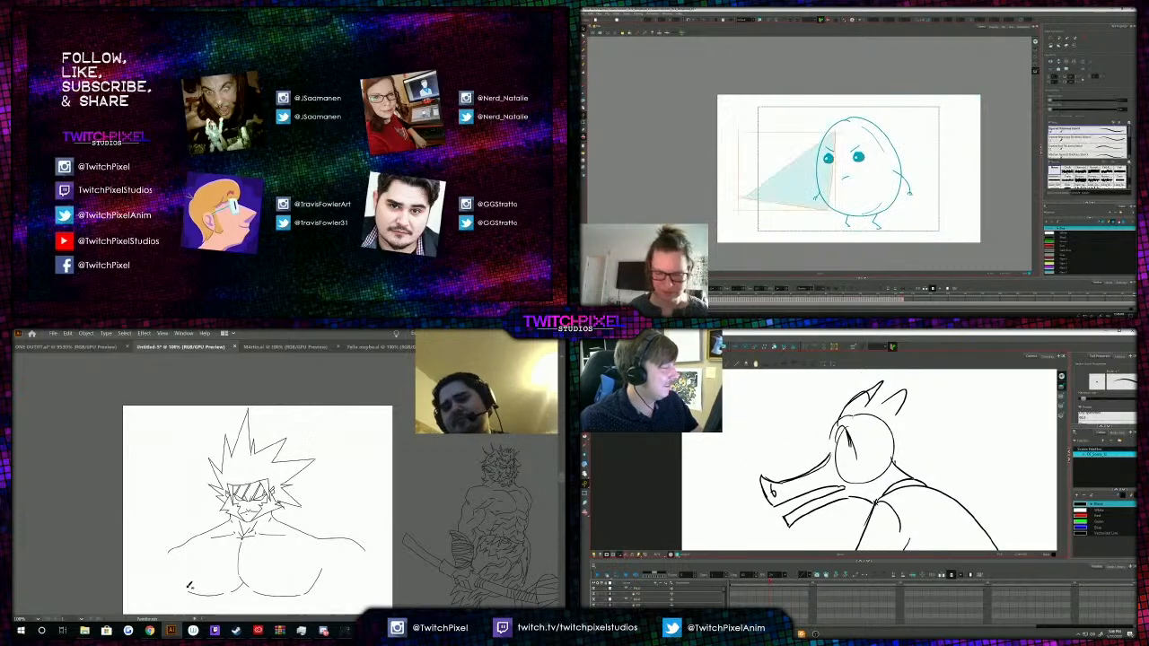
{"action": "left_click_drag", "start_coordinate": [840, 426], "coordinate": [830, 456]}
{"action": "key", "text": "ctrl+z"}
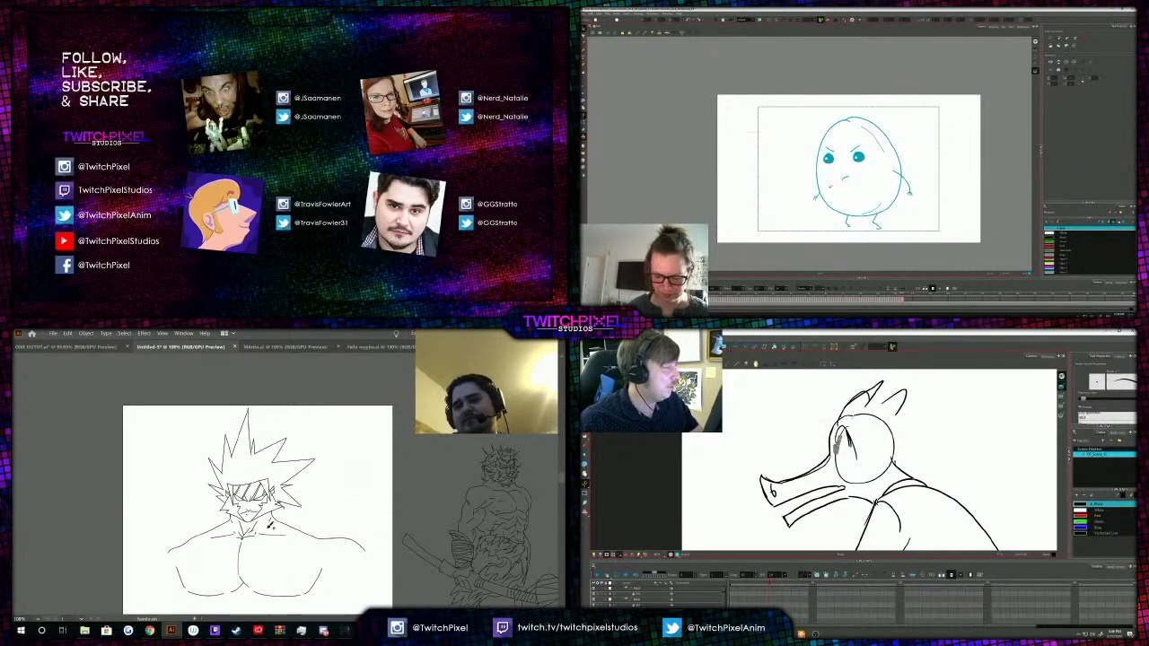
{"action": "key", "text": "comma"}
{"action": "key", "text": "ctrl+z"}
{"action": "left_click", "coordinate": [785, 197]}
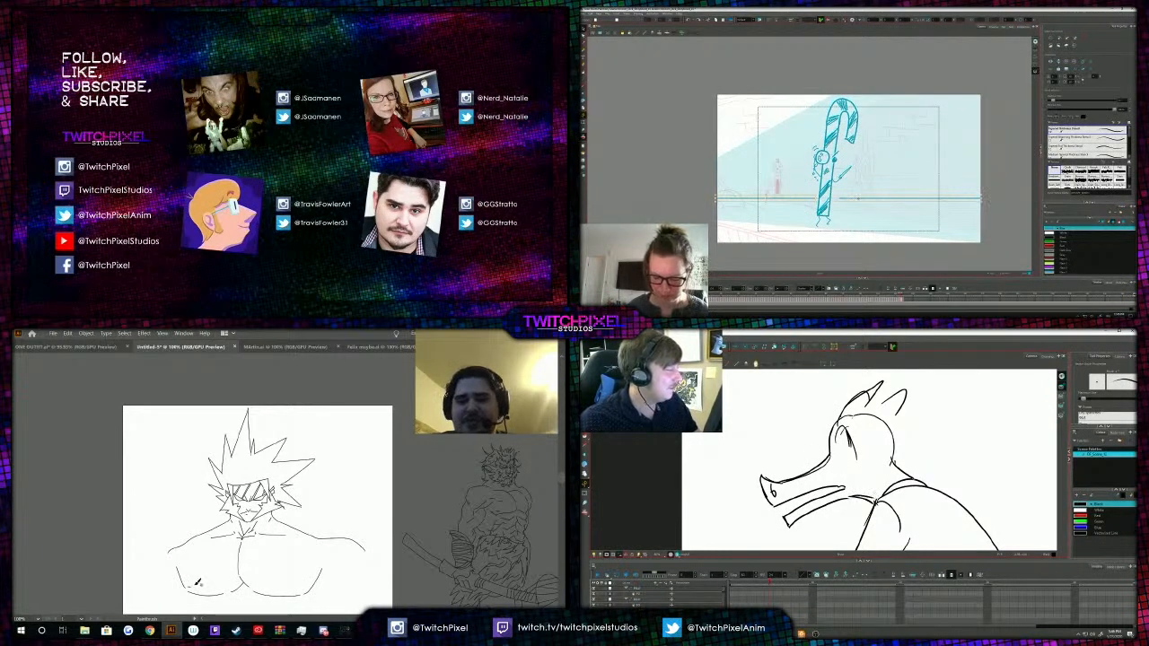
{"action": "key", "text": "period"}
{"action": "key", "text": "ctrl+v"}
{"action": "key", "text": "ctrl+z"}
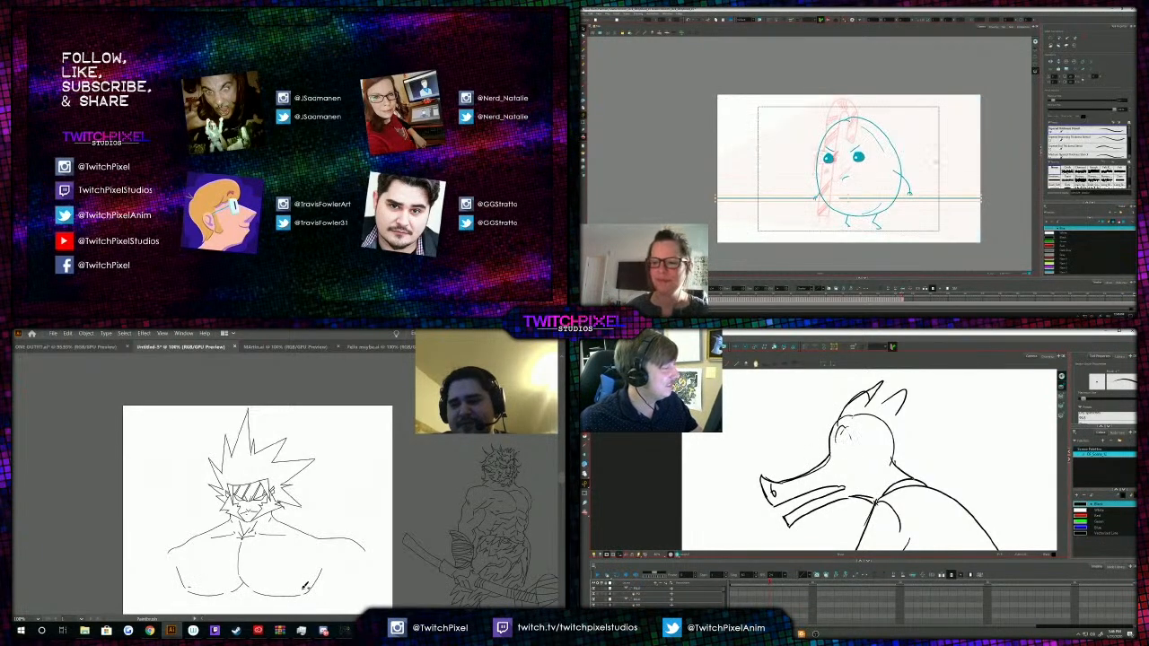
Shorten the ground line to stop on either side of the egg and redraw the long-snouted character's oval eye.
{"action": "key", "text": "period"}
{"action": "left_click", "coordinate": [844, 200]}
{"action": "left_click_drag", "start_coordinate": [842, 427], "coordinate": [849, 461]}
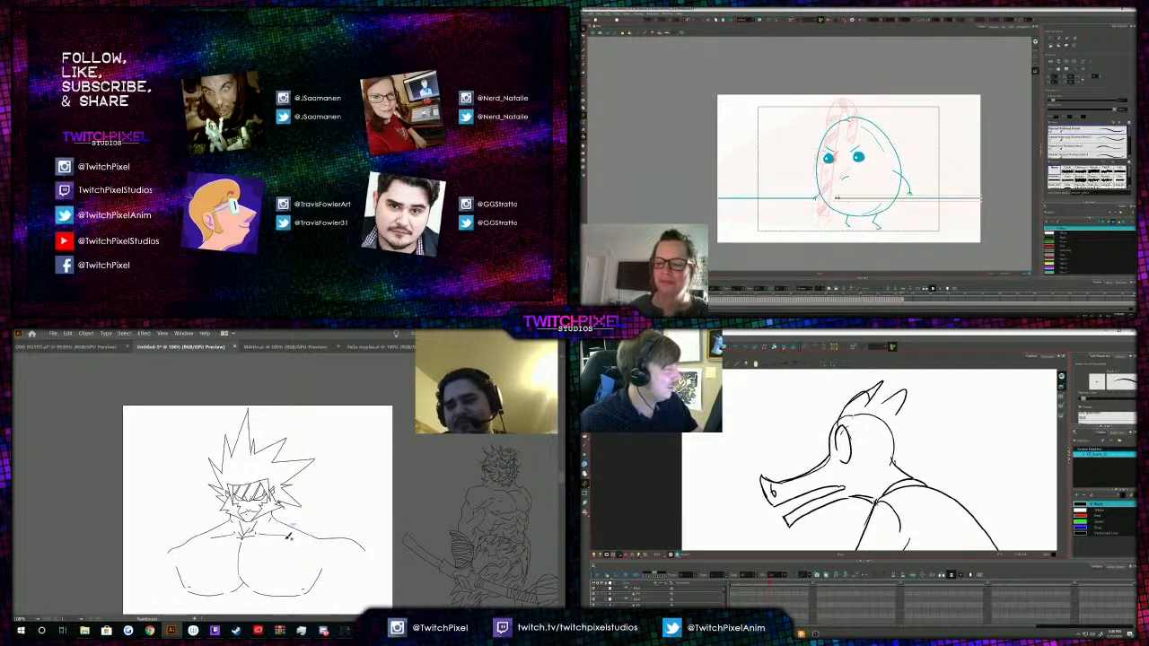
{"action": "left_click_drag", "start_coordinate": [837, 197], "coordinate": [897, 198]}
{"action": "left_click", "coordinate": [805, 198]}
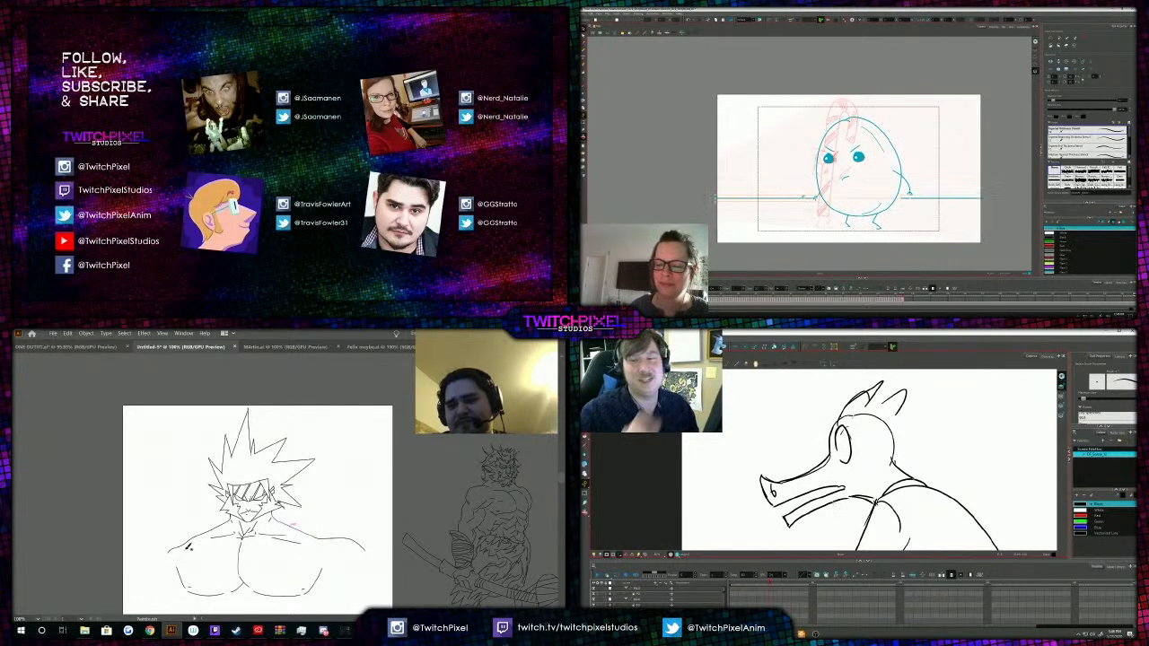
{"action": "left_click", "coordinate": [796, 215]}
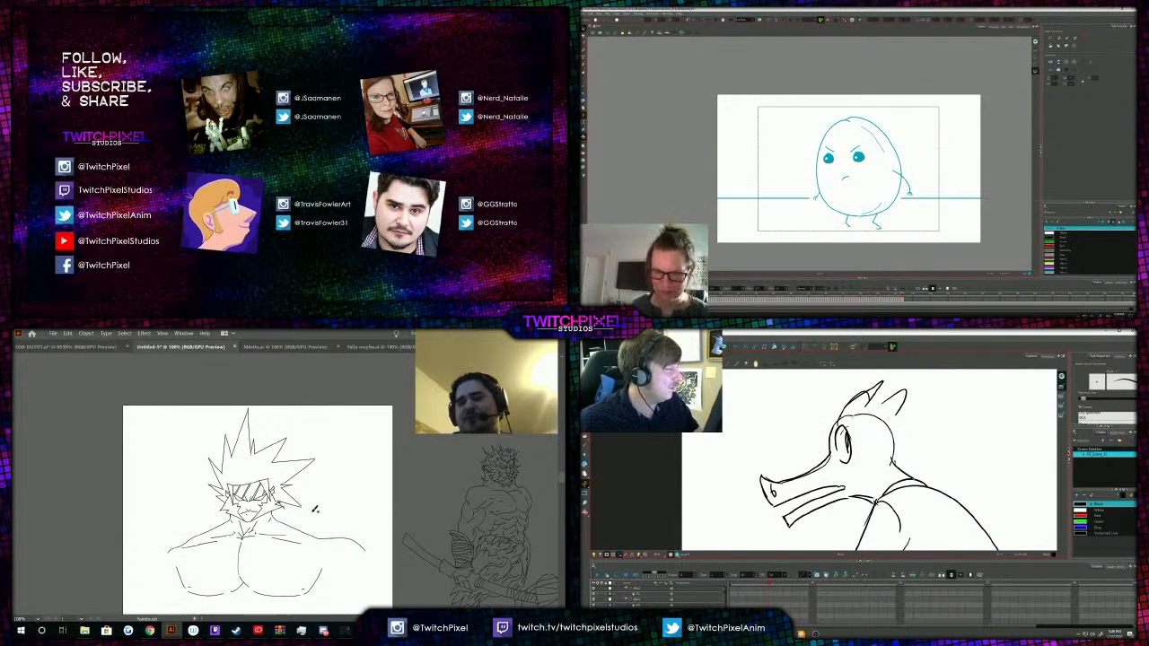
Delete the long-snouted character's front ear and draw a longer ear sweeping back from the top of the head.
{"action": "left_click", "coordinate": [583, 79]}
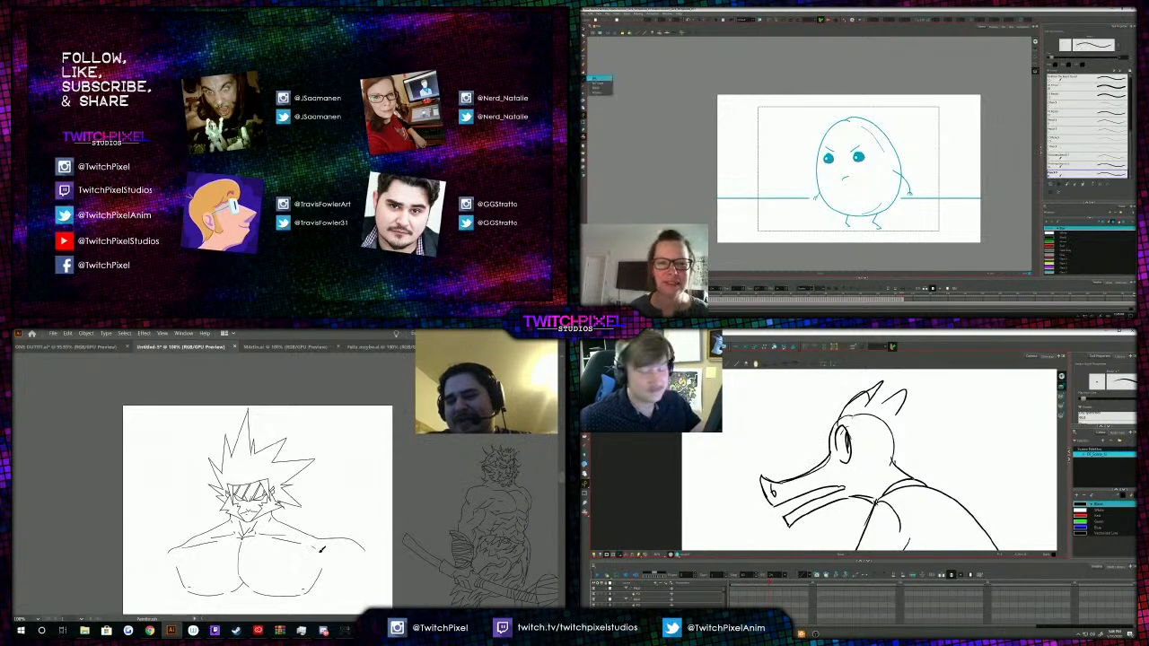
{"action": "key", "text": "alt+s"}
{"action": "left_click", "coordinate": [600, 88]}
{"action": "key", "text": "Delete"}
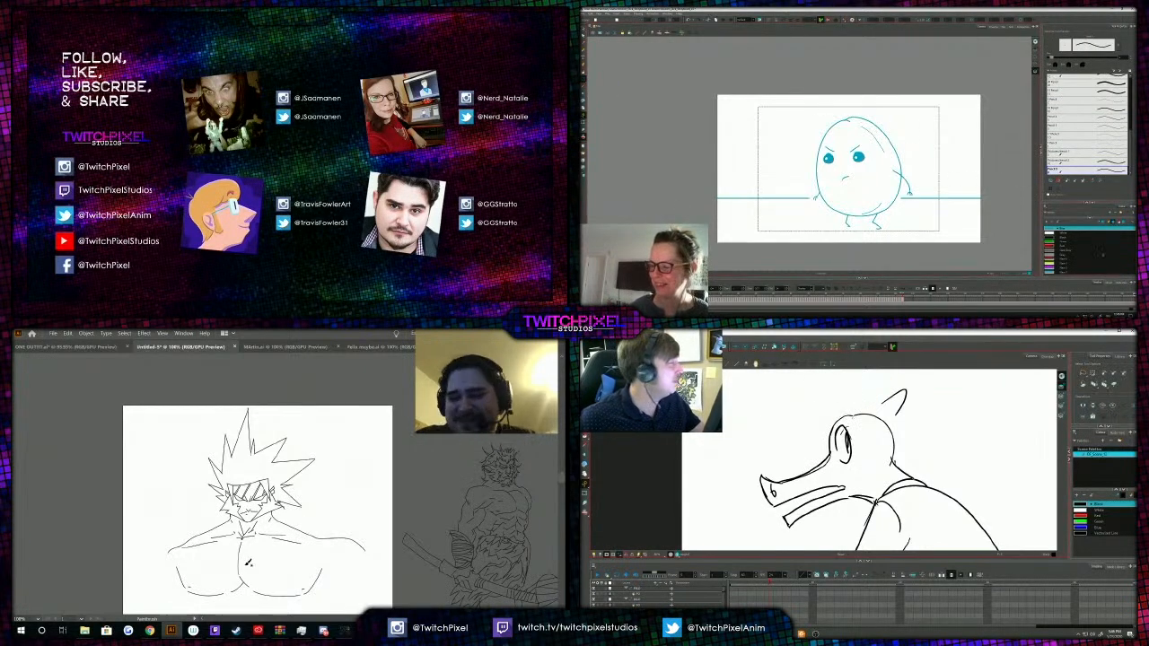
{"action": "key", "text": "alt+b"}
{"action": "left_click_drag", "start_coordinate": [853, 415], "coordinate": [899, 395]}
{"action": "left_click_drag", "start_coordinate": [841, 416], "coordinate": [877, 390]}
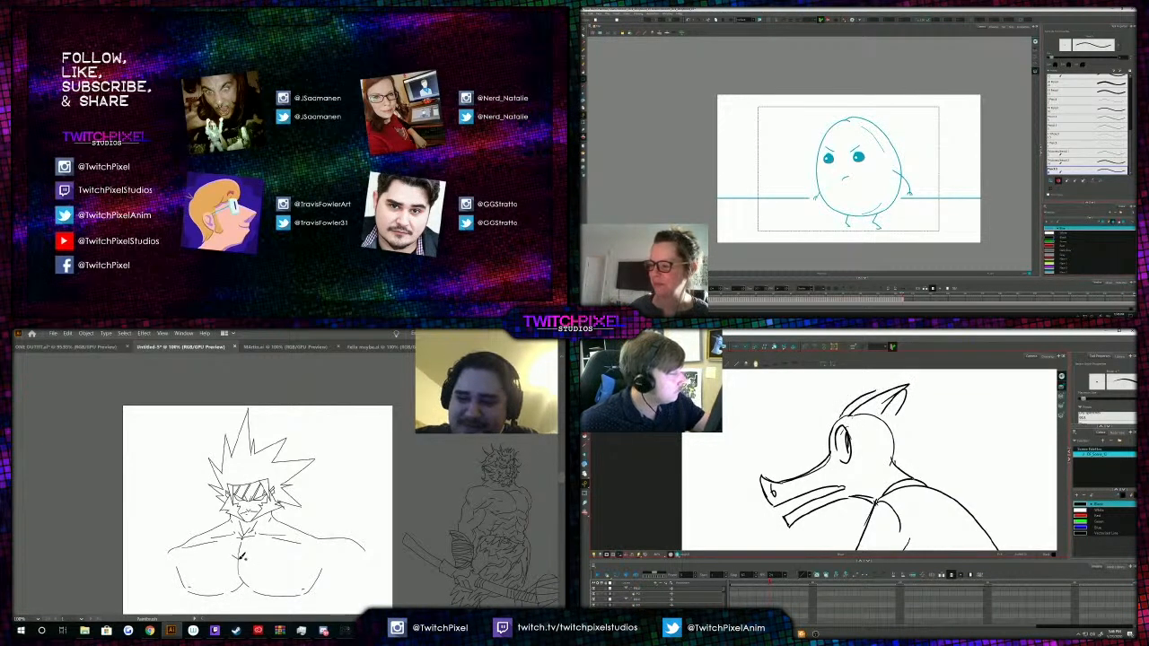
Touch up the long-snouted character's brow at the ear base and delete the leftover outer ear line.
{"action": "left_click_drag", "start_coordinate": [873, 502], "coordinate": [870, 481]}
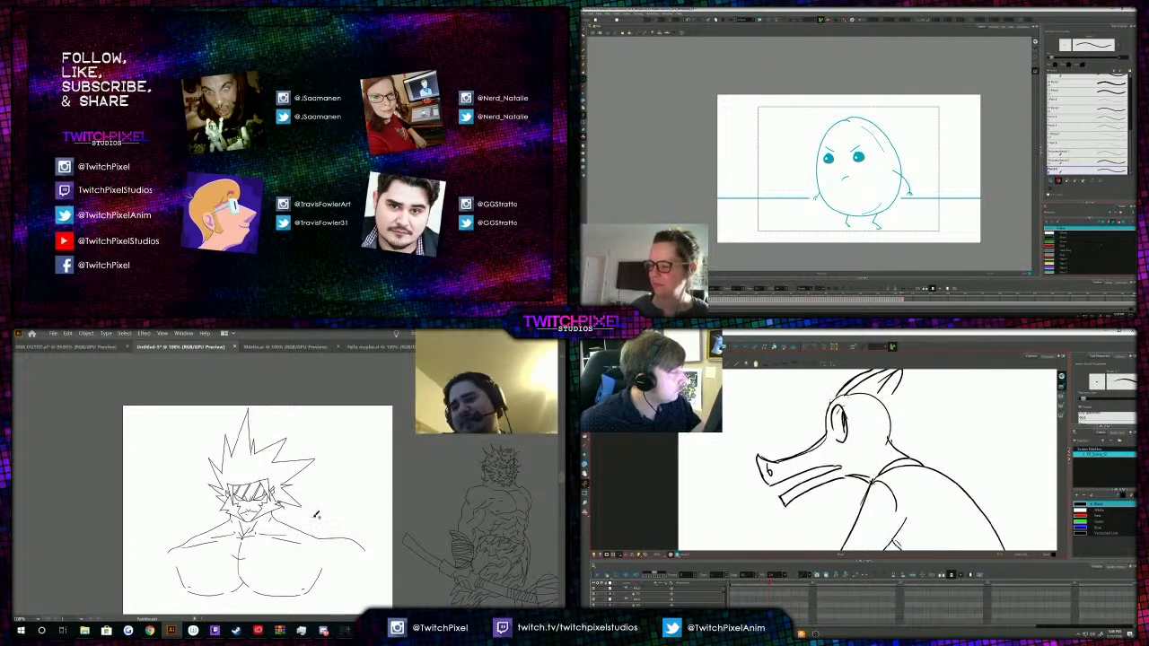
{"action": "left_click_drag", "start_coordinate": [832, 404], "coordinate": [847, 392]}
{"action": "key", "text": "comma"}
{"action": "key", "text": "period"}
{"action": "left_click", "coordinate": [1063, 272]}
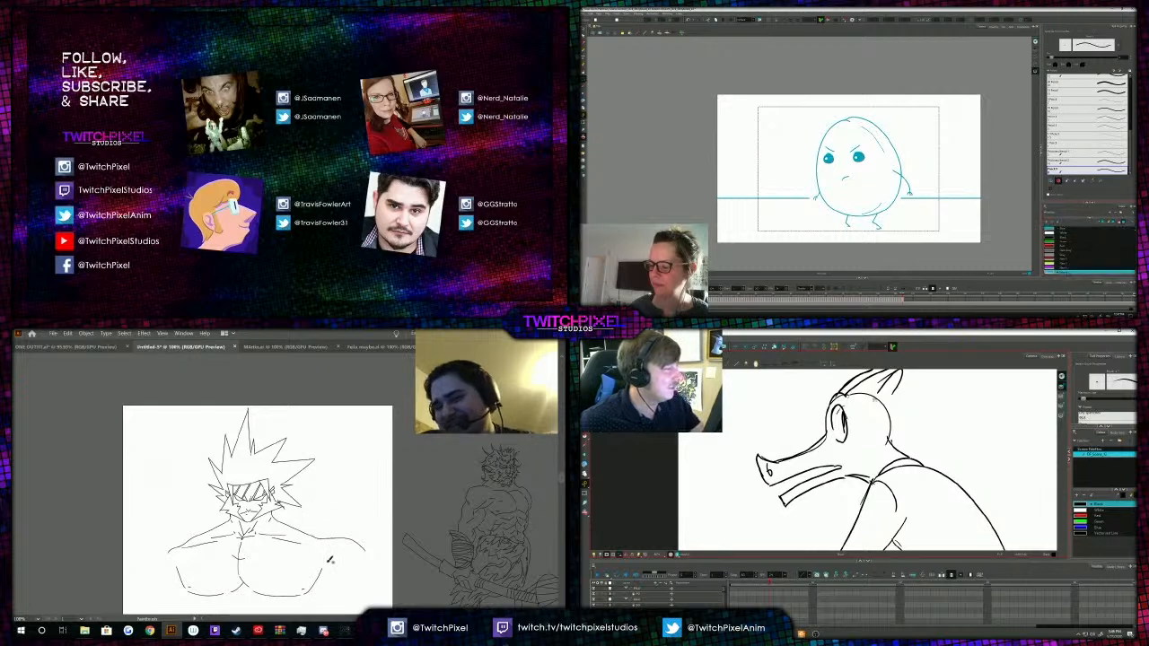
{"action": "left_click_drag", "start_coordinate": [873, 482], "coordinate": [876, 526]}
{"action": "key", "text": "alt+s"}
{"action": "left_click", "coordinate": [900, 426]}
{"action": "key", "text": "Delete"}
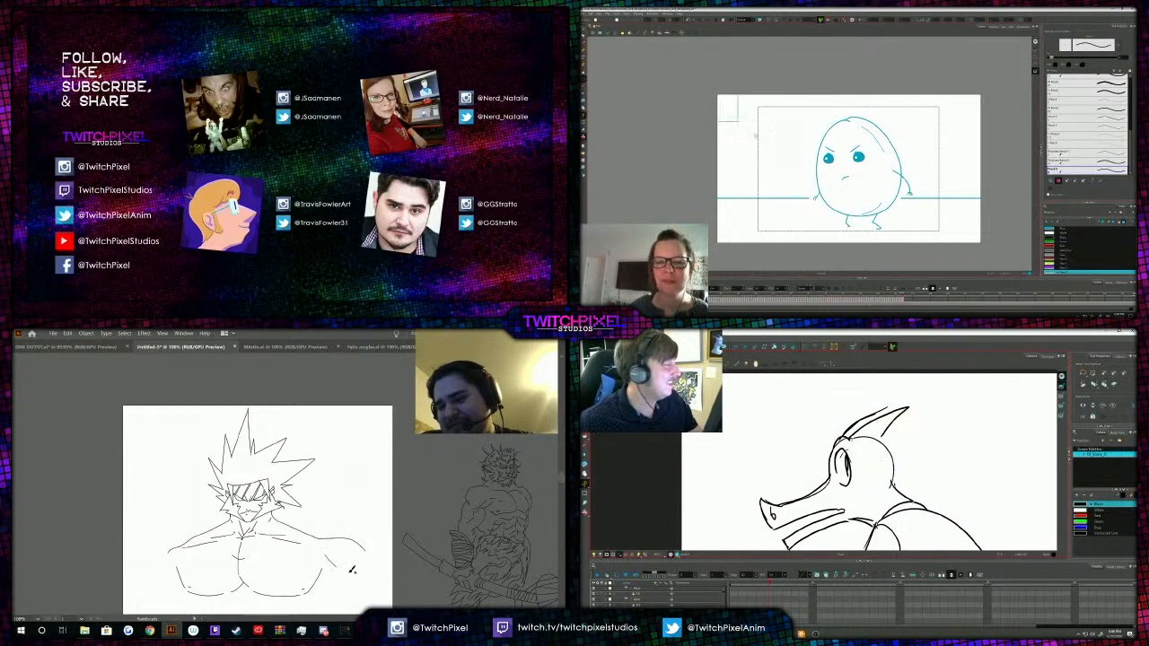
Fill the egg frame's background with pale blue and reinforce the upper edge of the long-snouted character's ear.
{"action": "mouse_move", "coordinate": [756, 136]}
{"action": "left_mouse_down"}
{"action": "mouse_move", "coordinate": [968, 249]}
{"action": "mouse_move", "coordinate": [984, 245]}
{"action": "left_mouse_up"}
{"action": "key", "text": "alt+b"}
{"action": "left_click_drag", "start_coordinate": [869, 418], "coordinate": [896, 406]}
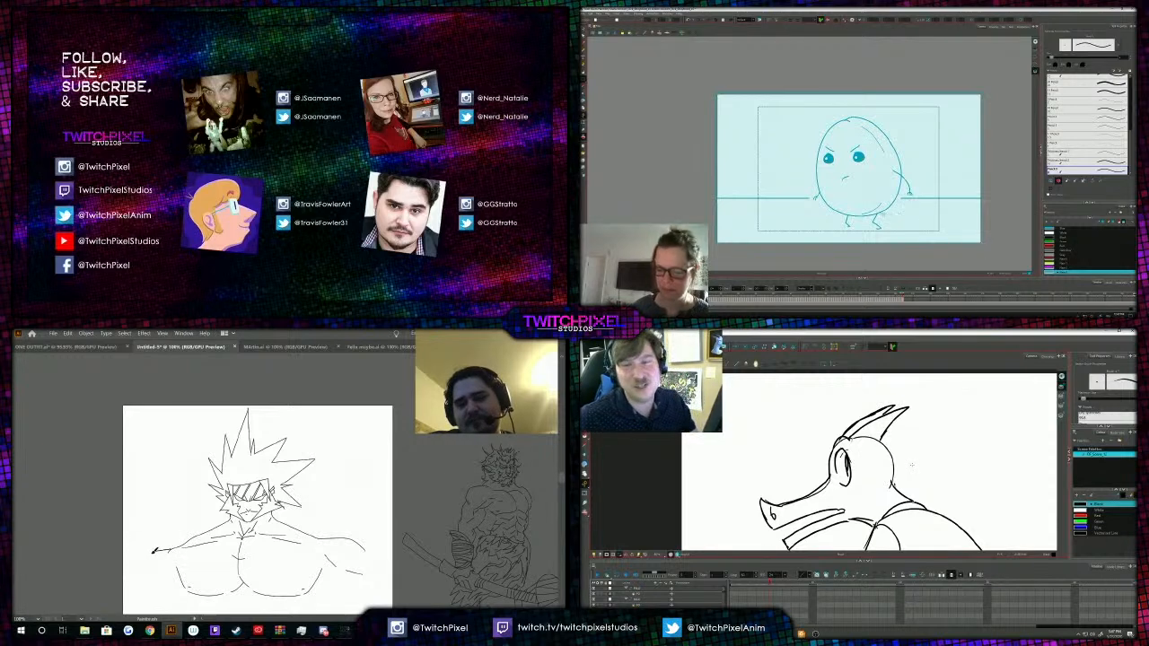
{"action": "key", "text": "alt+s"}
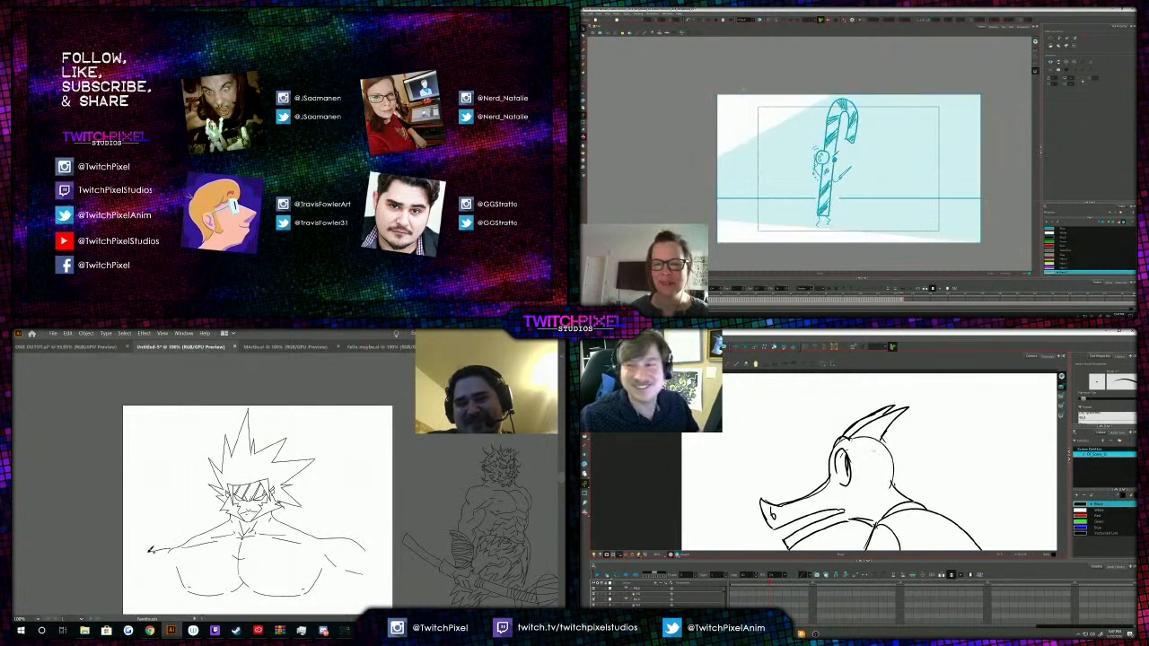
{"action": "key", "text": "."}
{"action": "key", "text": "."}
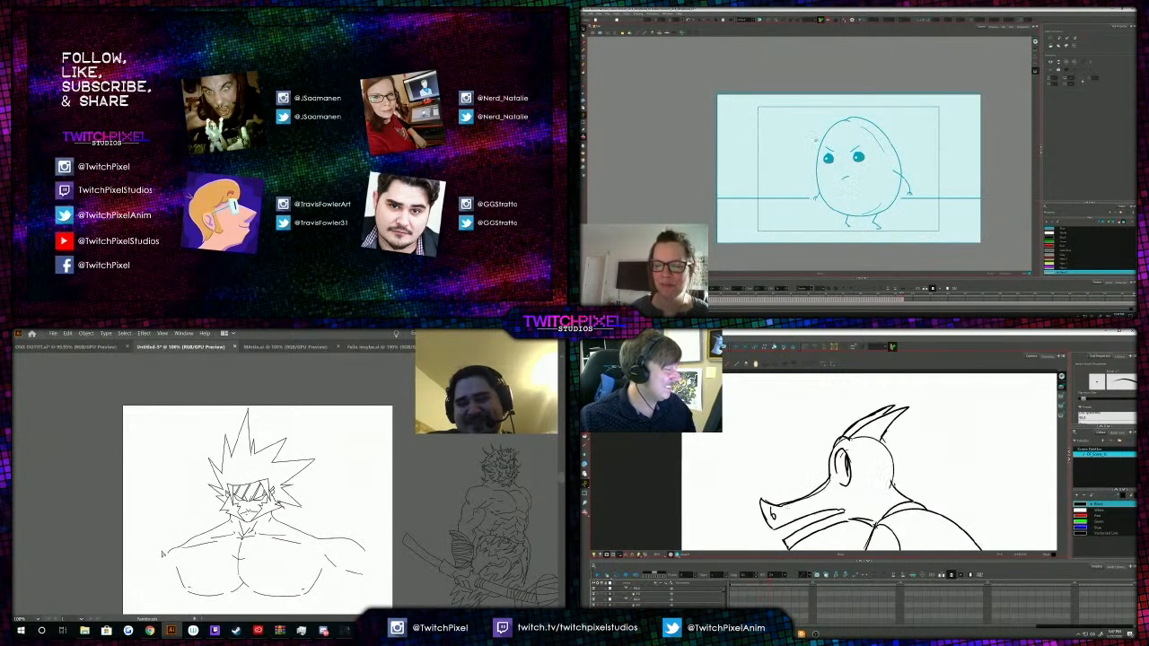
Curve the spiky-haired figure's left-hand shoulder line downward and draw the front line of the long-snouted character's arm.
{"action": "key", "text": "1"}
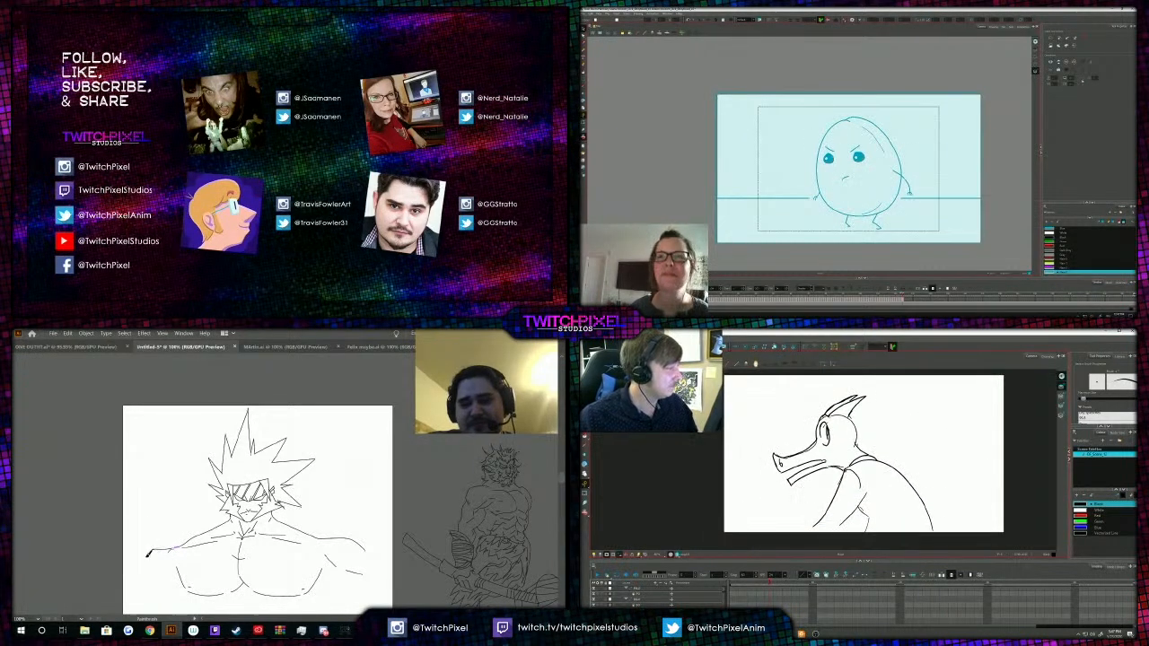
{"action": "left_click_drag", "start_coordinate": [148, 553], "coordinate": [137, 573]}
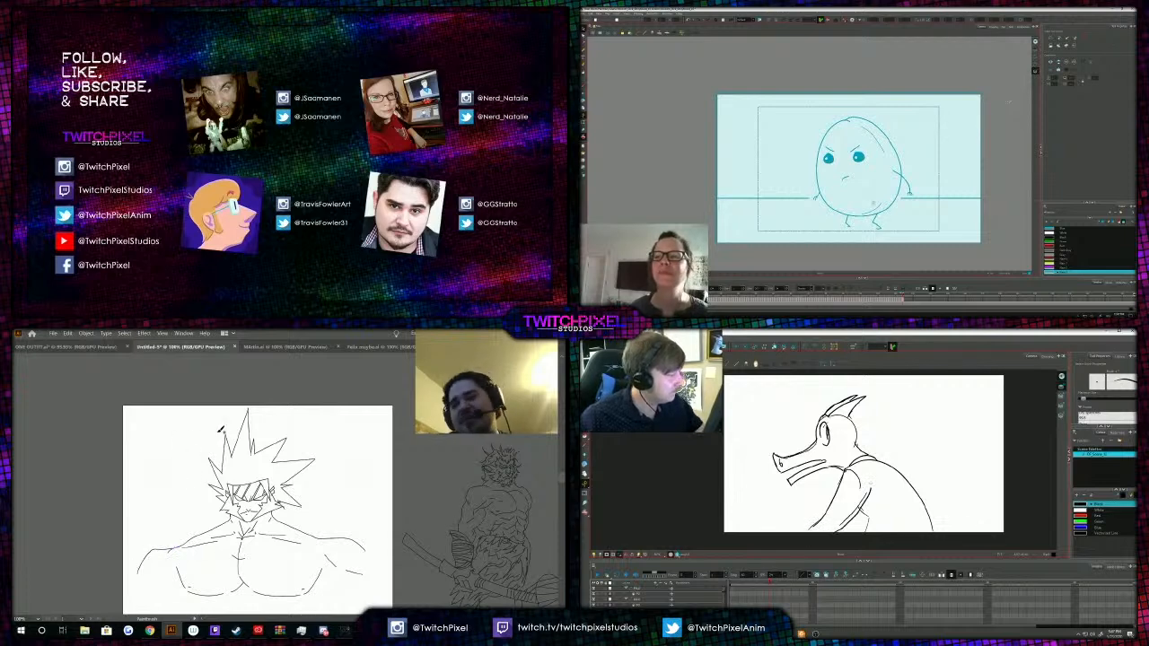
{"action": "left_click_drag", "start_coordinate": [804, 531], "coordinate": [827, 508]}
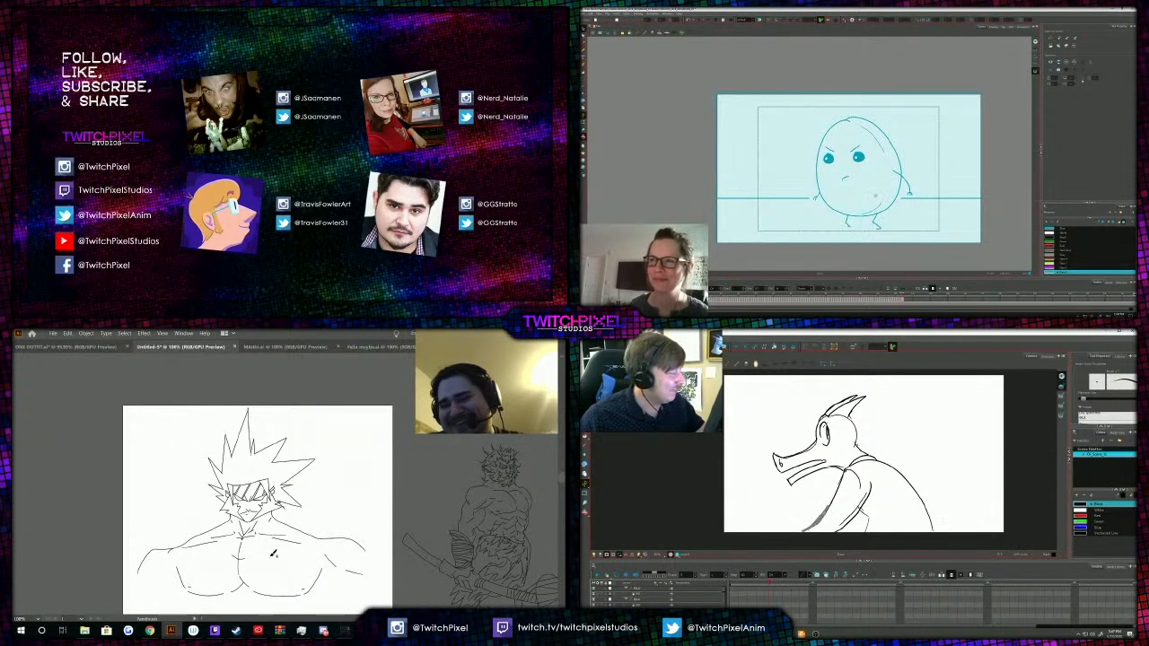
Sketch two rib lines beneath the spiky-haired figure's chest and redraw the front line of the long-snouted character's arm.
{"action": "key", "text": "ctrl+minus"}
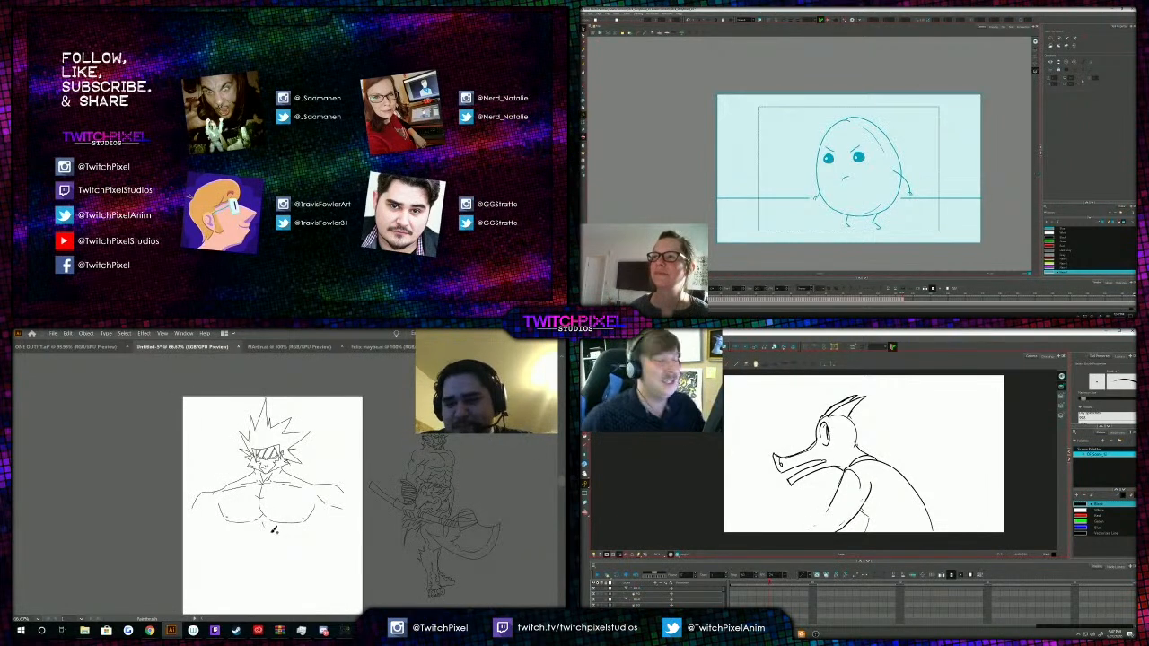
{"action": "left_click_drag", "start_coordinate": [283, 537], "coordinate": [264, 528]}
{"action": "key", "text": "alt+s"}
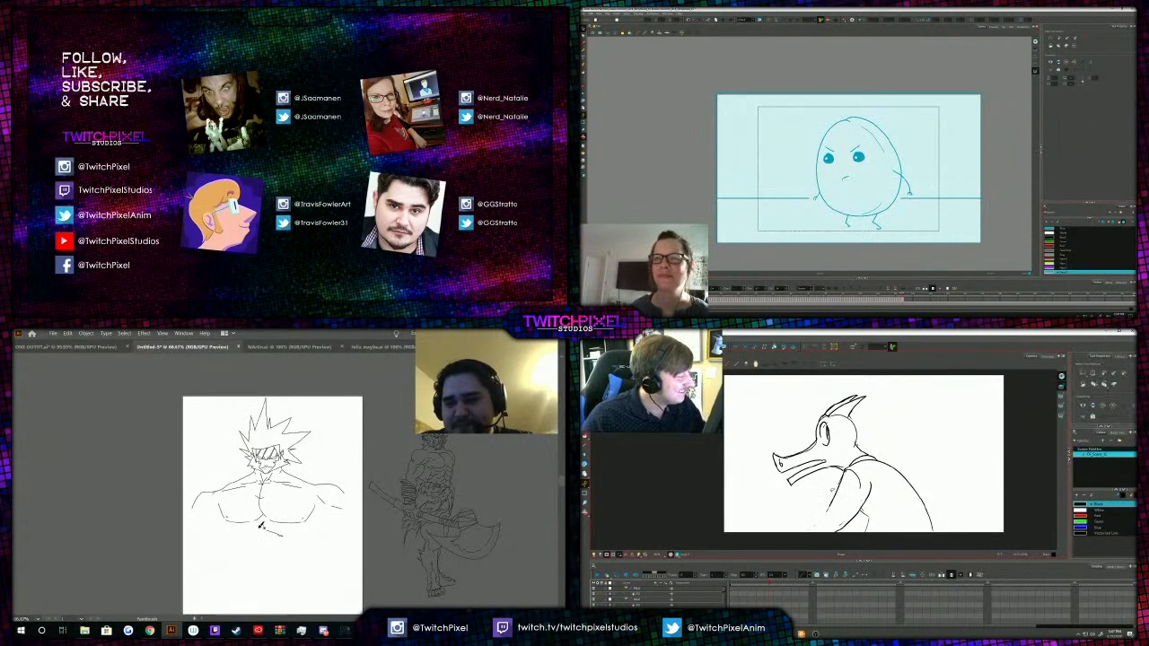
{"action": "key", "text": "Delete"}
{"action": "key", "text": "alt+b"}
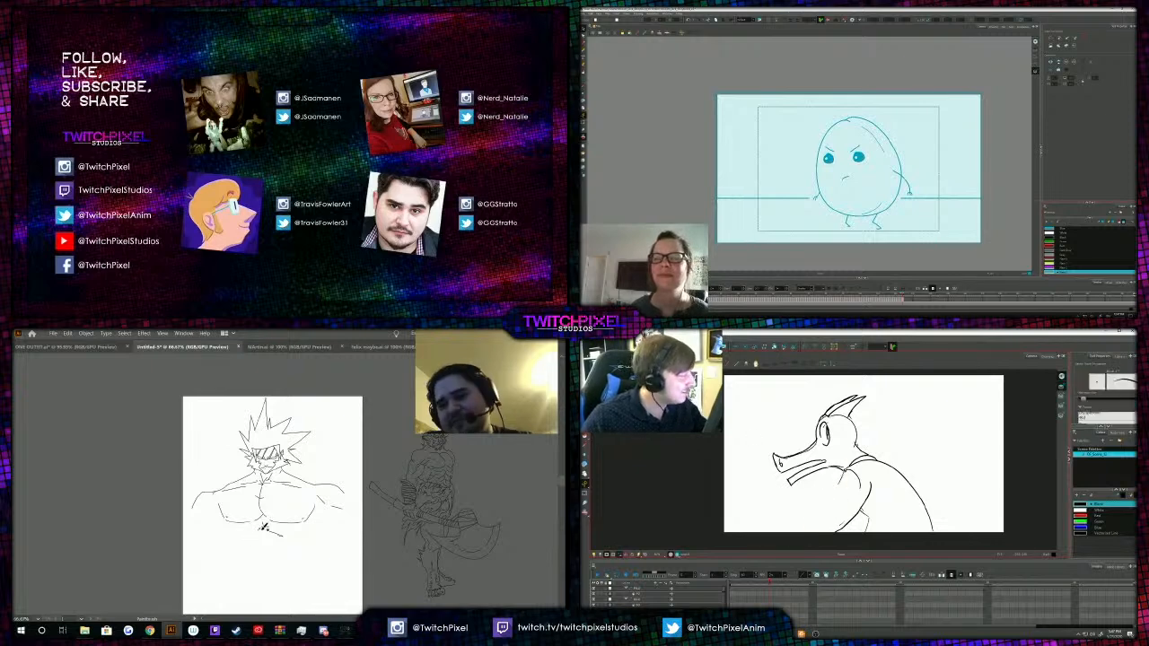
{"action": "left_click_drag", "start_coordinate": [839, 500], "coordinate": [820, 532]}
{"action": "left_click_drag", "start_coordinate": [252, 537], "coordinate": [264, 528]}
Widen the long-snouted character's arm lines toward the chest and clean up the overlapping stroke inside the arm.
{"action": "key", "text": "alt+s"}
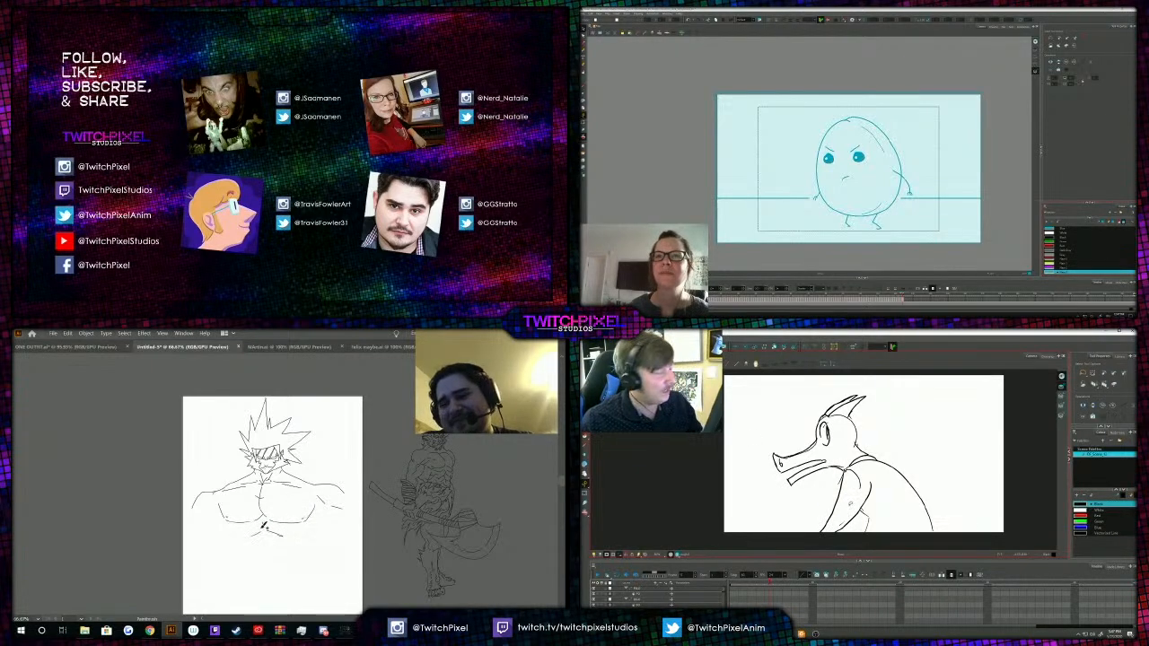
{"action": "left_click", "coordinate": [845, 514]}
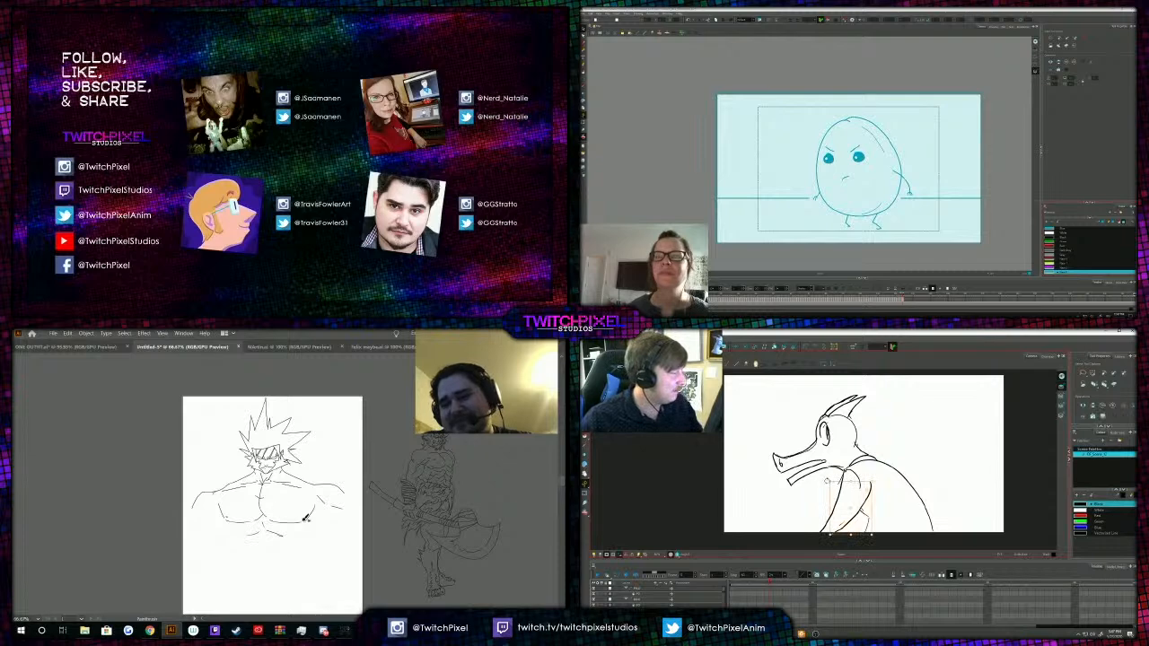
{"action": "left_click_drag", "start_coordinate": [828, 481], "coordinate": [818, 485]}
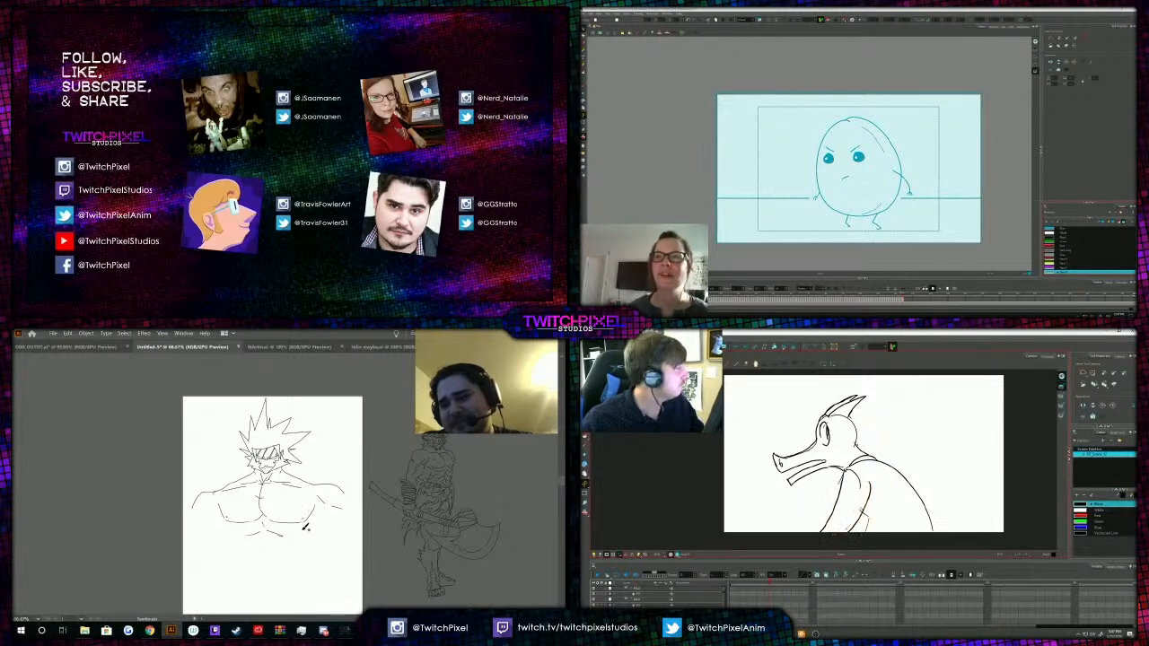
{"action": "key", "text": "alt+b"}
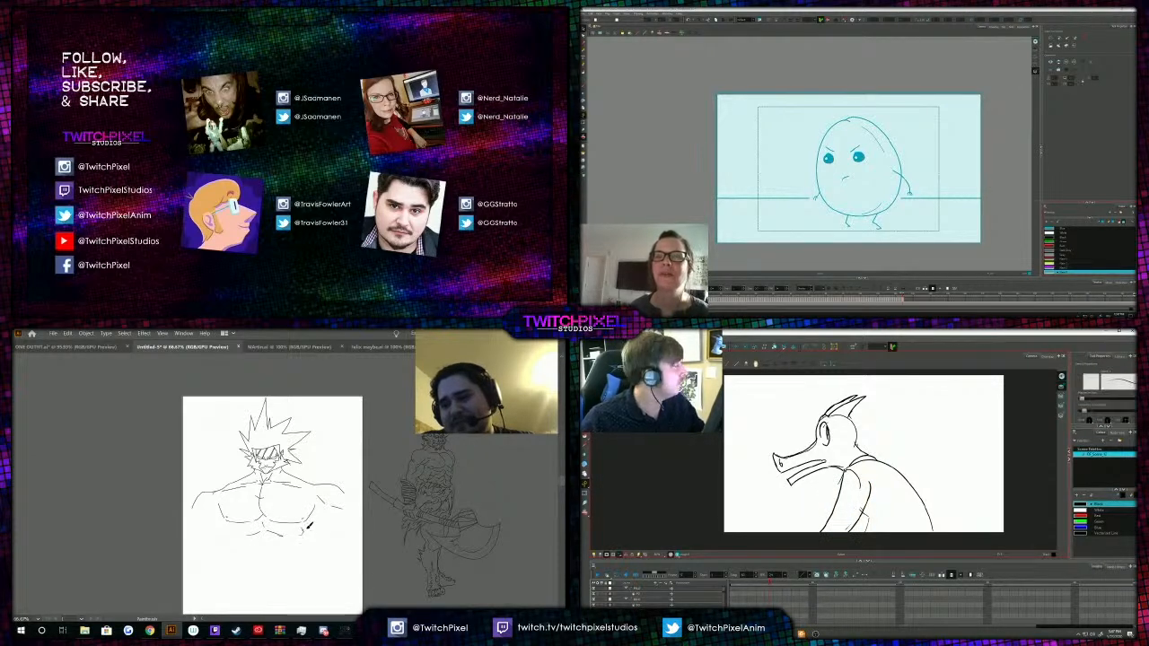
{"action": "key", "text": "alt+e"}
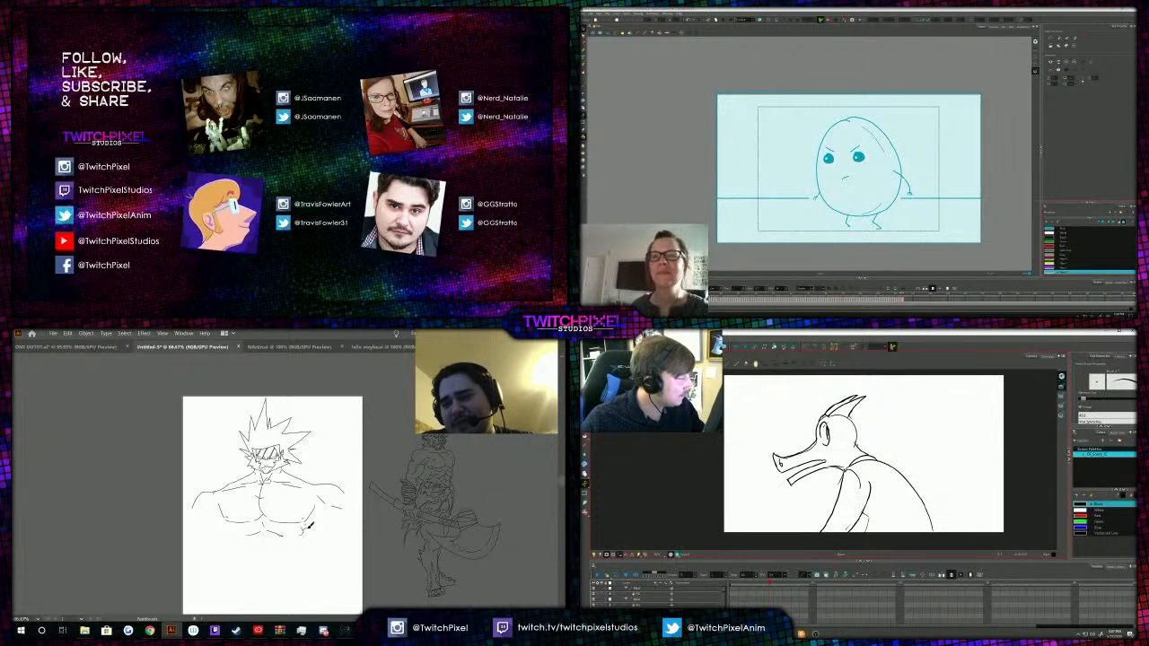
{"action": "left_click_drag", "start_coordinate": [857, 474], "coordinate": [860, 490]}
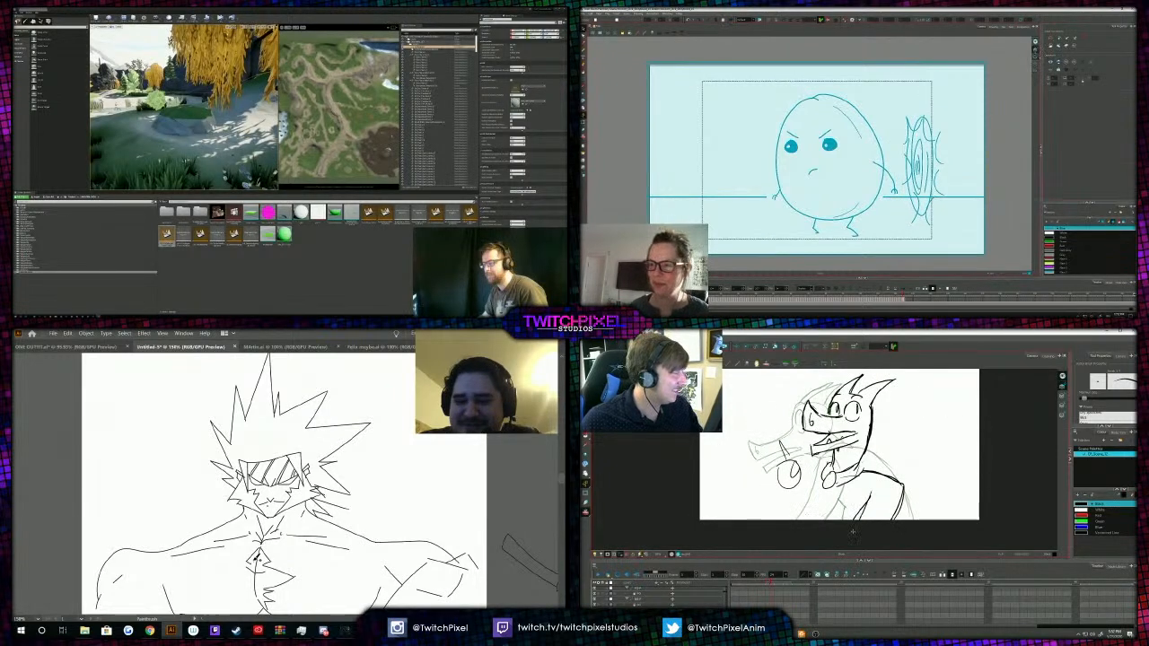
Draw the left-hand side of the spiky-haired figure's jagged chest tuft and the long-snouted character's jacket lines below the neck.
{"action": "left_click_drag", "start_coordinate": [261, 544], "coordinate": [236, 567]}
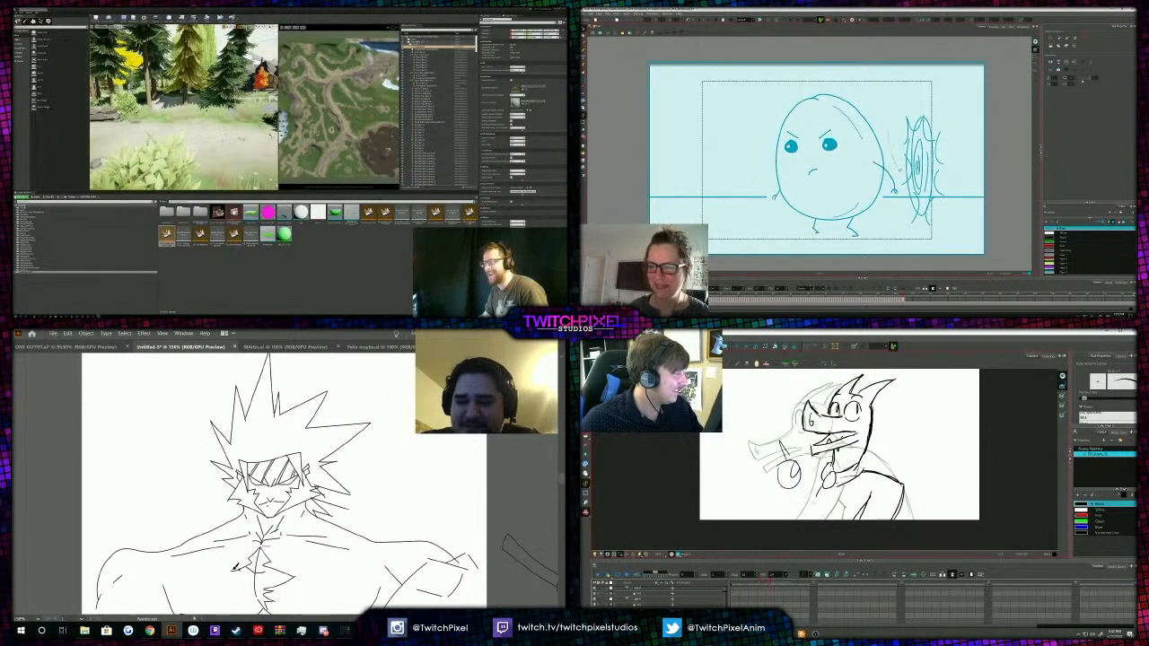
{"action": "mouse_move", "coordinate": [819, 495]}
{"action": "left_mouse_down"}
{"action": "mouse_move", "coordinate": [809, 519]}
{"action": "mouse_move", "coordinate": [826, 520]}
{"action": "left_mouse_up"}
{"action": "left_click_drag", "start_coordinate": [849, 479], "coordinate": [834, 507]}
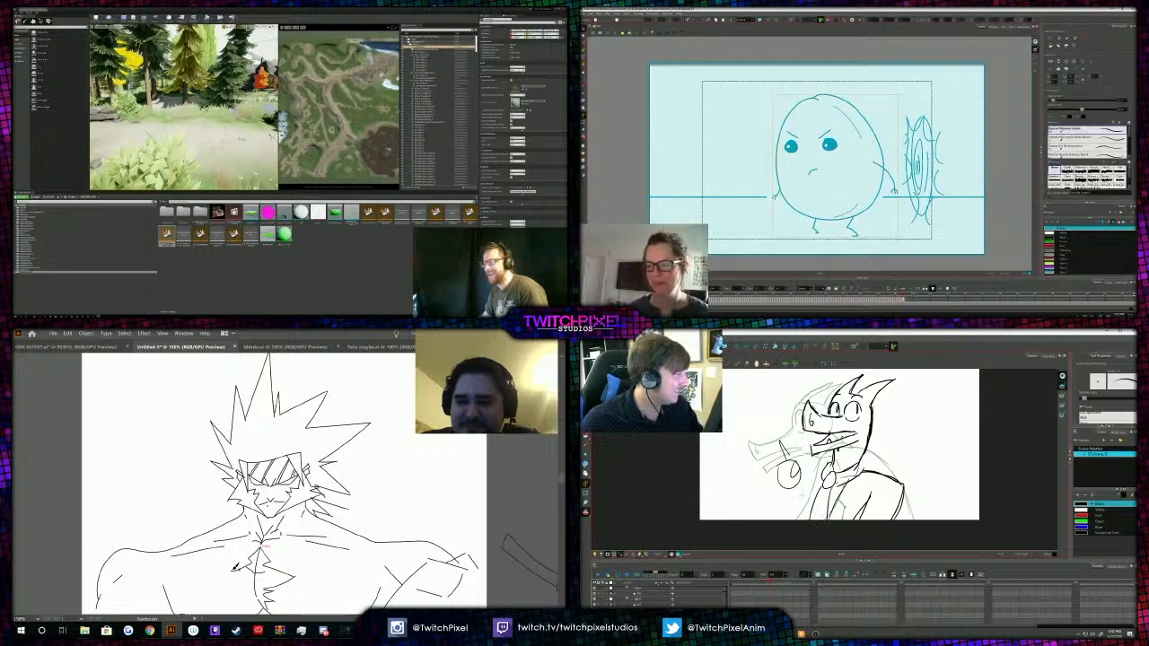
{"action": "key", "text": "ctrl+z"}
{"action": "left_click_drag", "start_coordinate": [262, 544], "coordinate": [250, 586]}
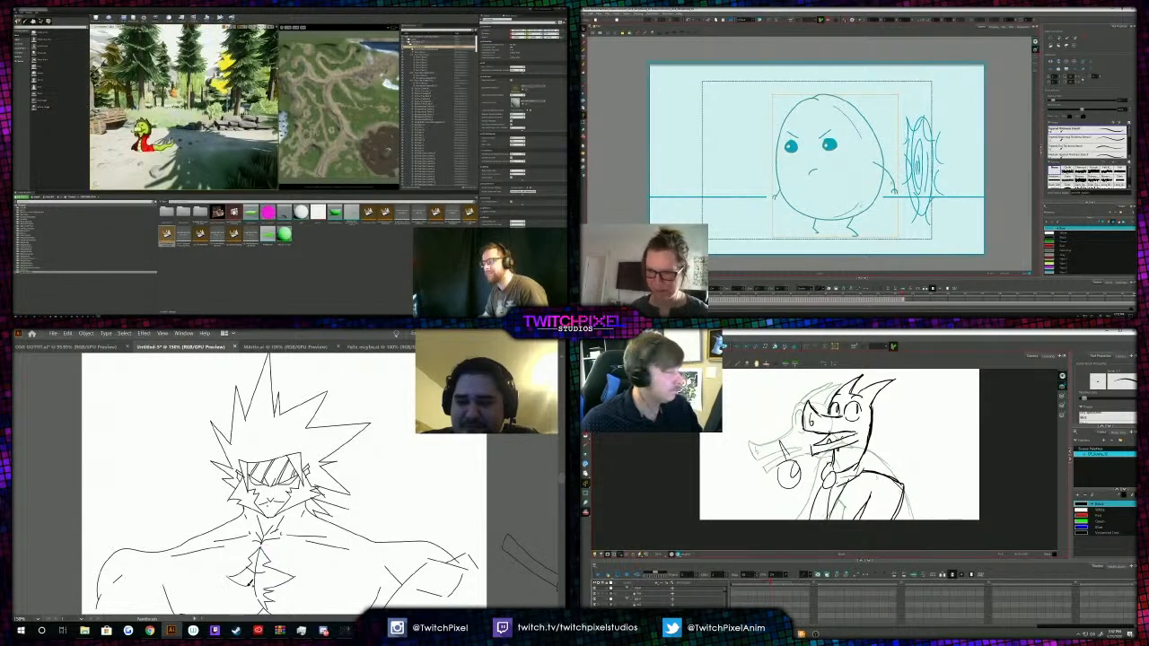
Paste the egg character into the following frame, over the street scene with the light beam.
{"action": "key", "text": "Delete"}
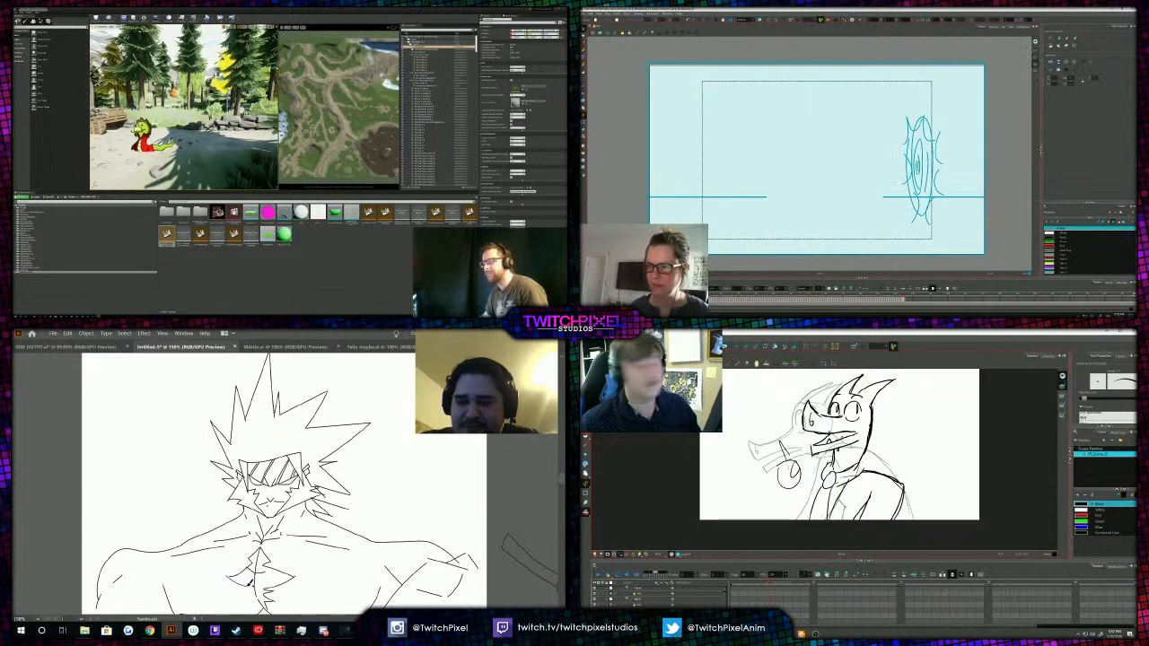
{"action": "key", "text": "ctrl+z"}
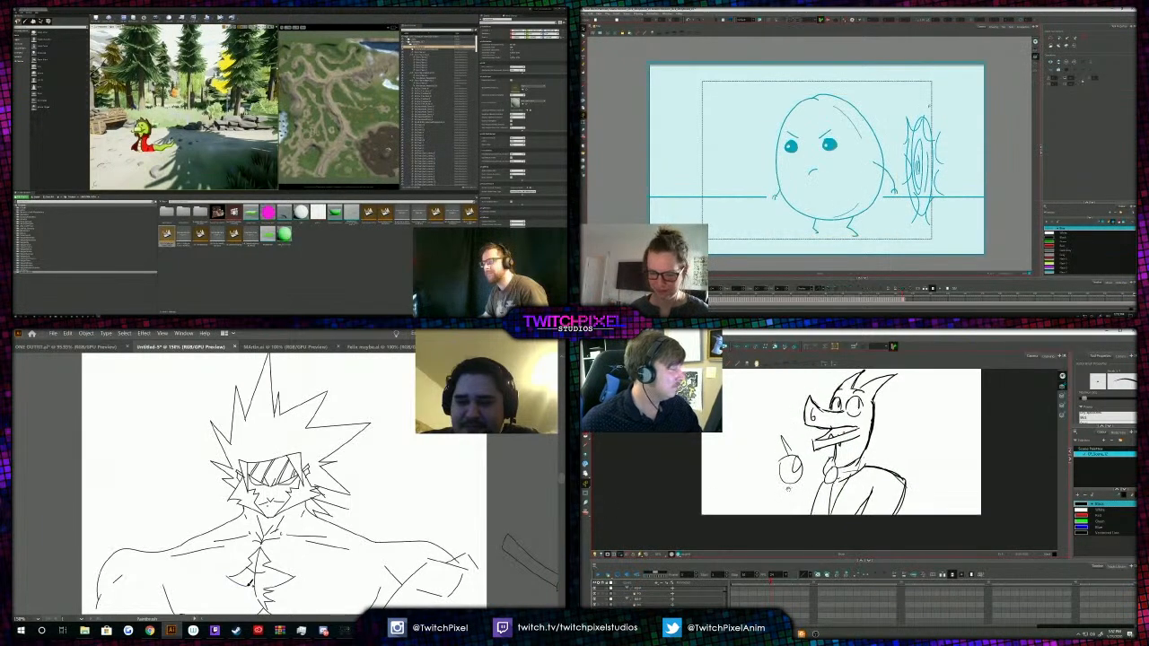
{"action": "key", "text": "."}
{"action": "key", "text": "ctrl+v"}
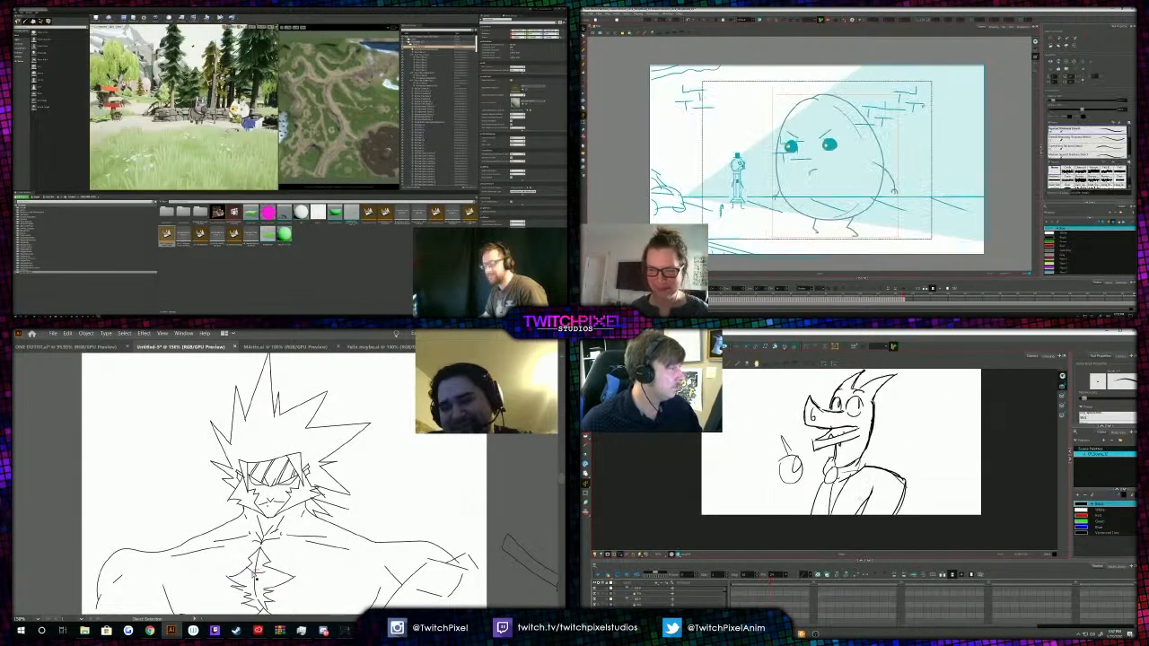
Delete the long-snouted character's back and shoulder outline.
{"action": "key", "text": "alt+s"}
{"action": "left_click", "coordinate": [902, 485]}
{"action": "key", "text": "Delete"}
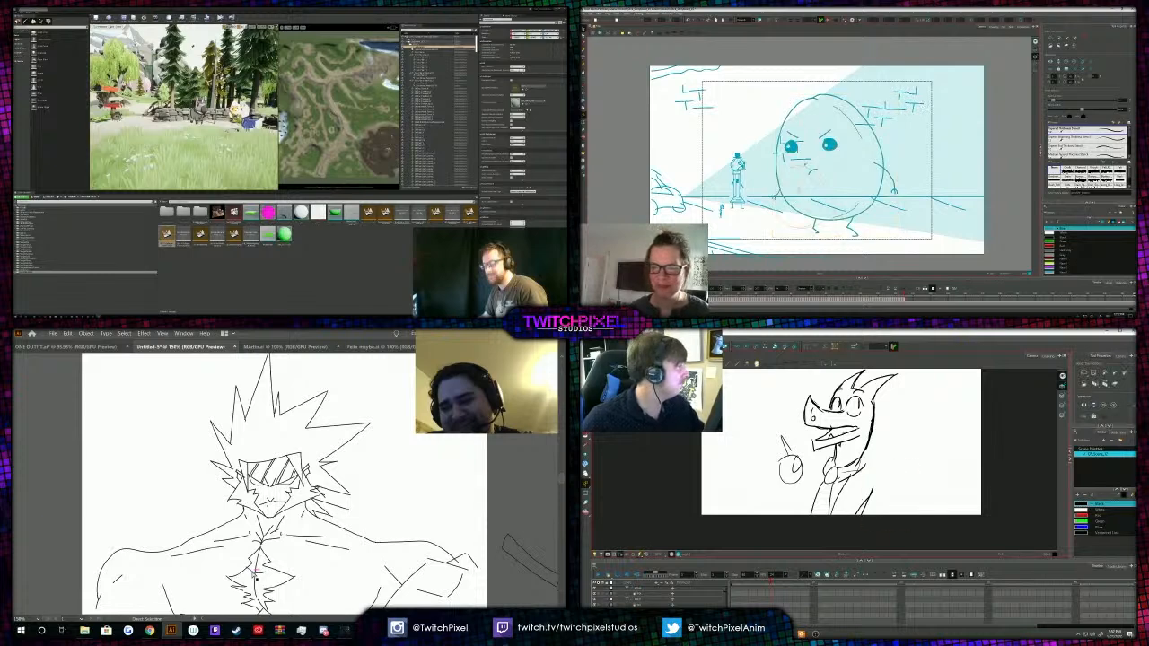
Scale the pasted egg character down and stand it on the street beneath the right-hand bricks, inside the light beam.
{"action": "left_click_drag", "start_coordinate": [896, 96], "coordinate": [835, 166]}
{"action": "key", "text": "alt+b"}
{"action": "left_click", "coordinate": [256, 571], "text": "ctrl+alt"}
{"action": "left_click", "coordinate": [277, 483], "text": "ctrl"}
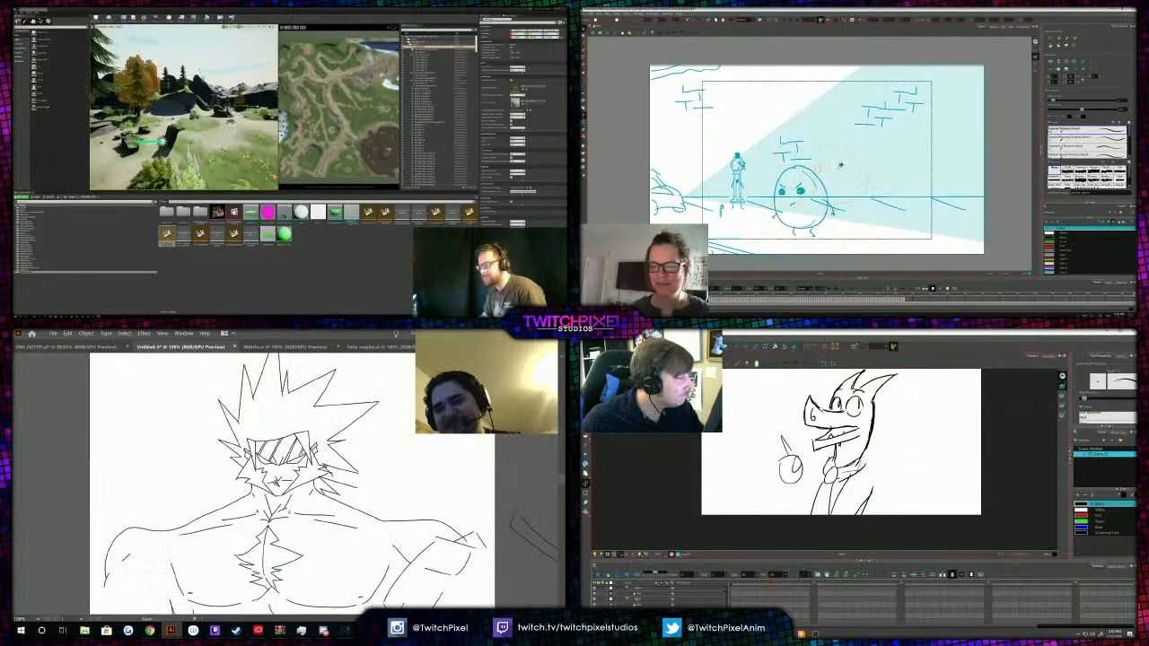
{"action": "key", "text": "Delete"}
{"action": "key", "text": "Escape"}
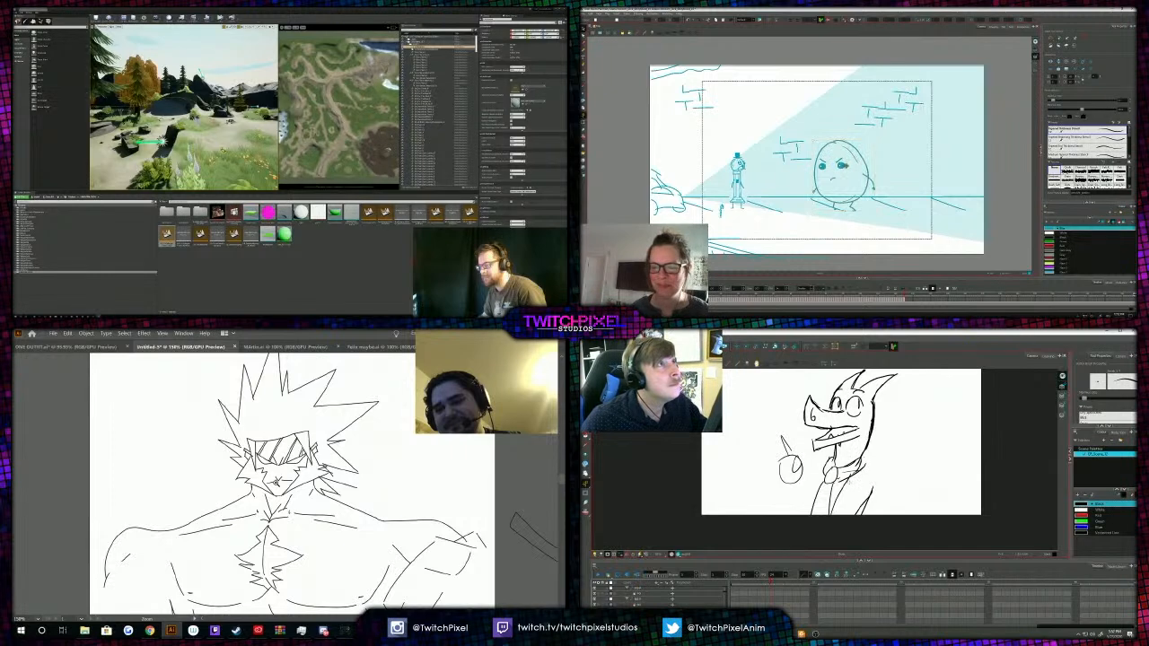
{"action": "left_click_drag", "start_coordinate": [844, 165], "coordinate": [850, 163]}
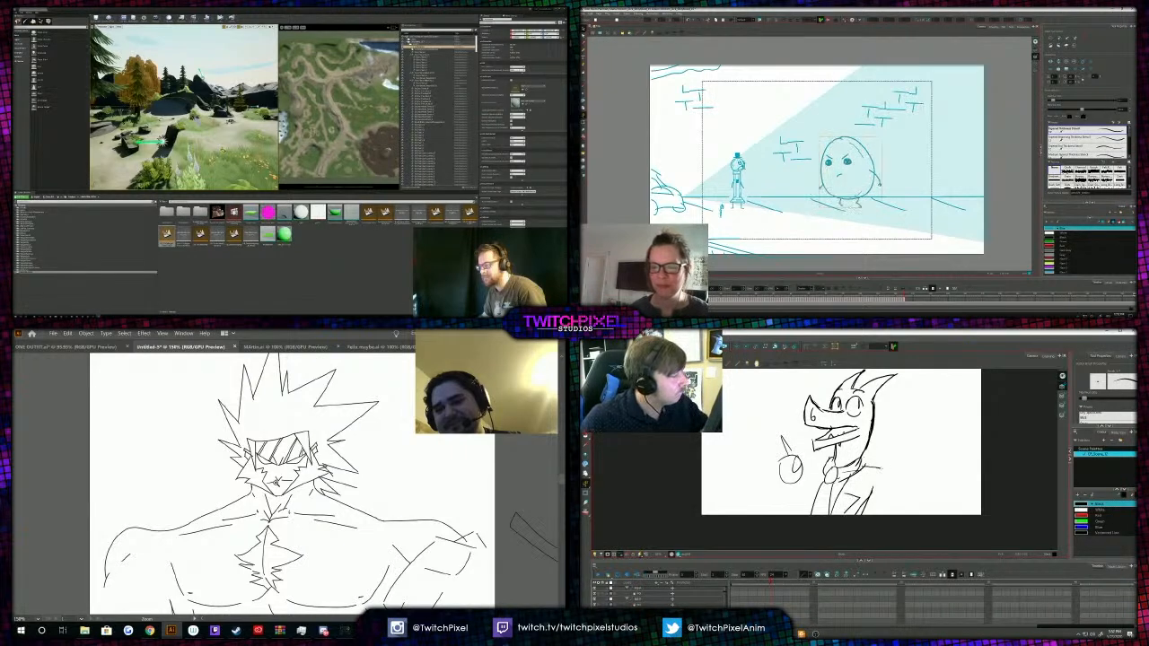
Draw the long-snouted character's curved shoulder and outer arm outline beside the jacket, and compare the drawing with the previous frame.
{"action": "scroll", "coordinate": [276, 483], "scroll_direction": "up", "scroll_amount": 2}
{"action": "left_click_drag", "start_coordinate": [889, 477], "coordinate": [869, 535]}
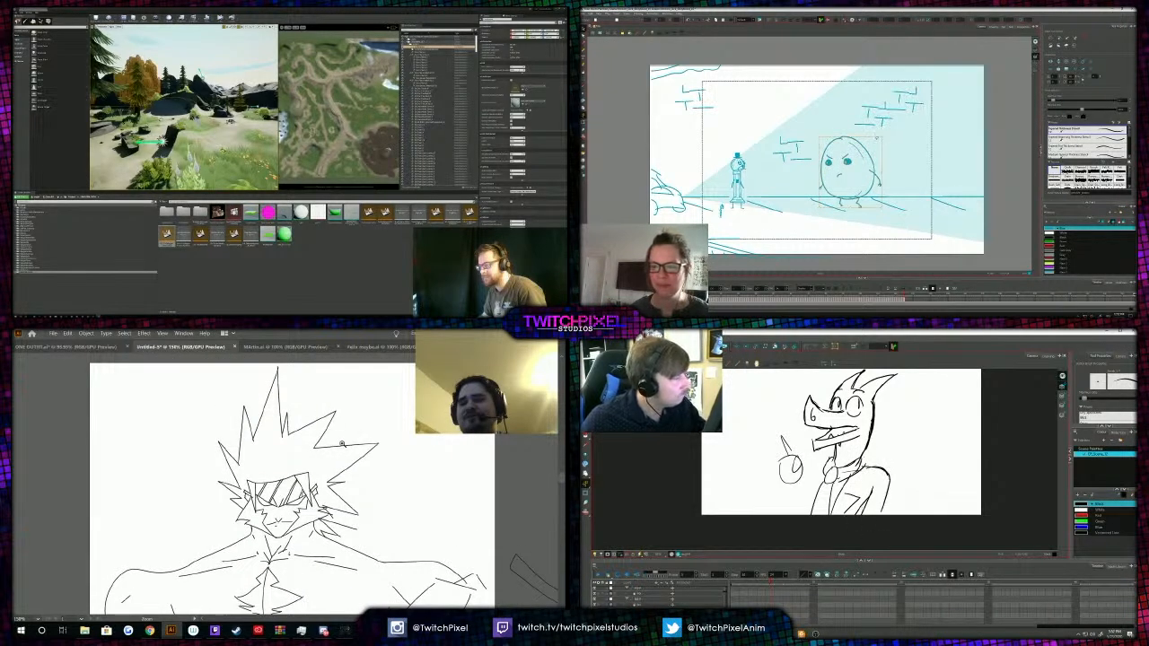
{"action": "mouse_move", "coordinate": [871, 485]}
{"action": "left_mouse_down"}
{"action": "mouse_move", "coordinate": [855, 518]}
{"action": "mouse_move", "coordinate": [820, 530]}
{"action": "left_mouse_up"}
{"action": "key", "text": "ctrl+z"}
{"action": "key", "text": "comma"}
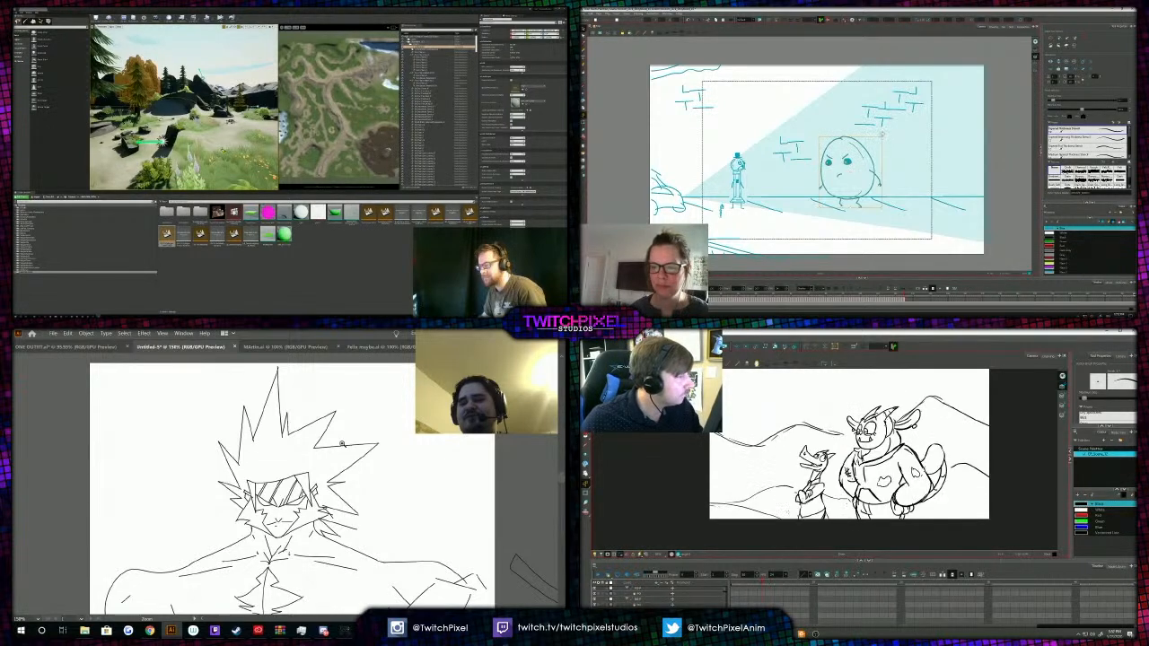
{"action": "key", "text": "period"}
Move the long-snouted character's hand sketch slightly farther from its body, and choose brown 7F5B42 for the spiky-haired drawing.
{"action": "left_click_drag", "start_coordinate": [795, 476], "coordinate": [800, 499]}
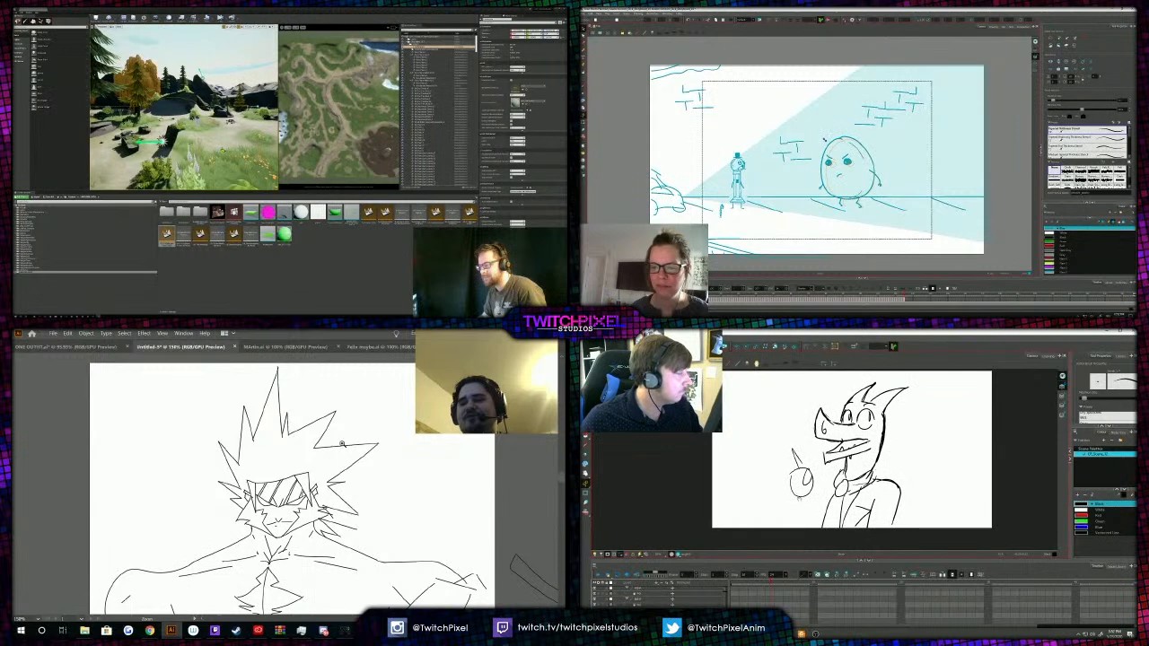
{"action": "key", "text": "alt+s"}
{"action": "mouse_move", "coordinate": [780, 441]}
{"action": "left_mouse_down"}
{"action": "mouse_move", "coordinate": [797, 504]}
{"action": "mouse_move", "coordinate": [775, 457]}
{"action": "mouse_move", "coordinate": [783, 474]}
{"action": "left_mouse_up"}
{"action": "left_click", "coordinate": [765, 458]}
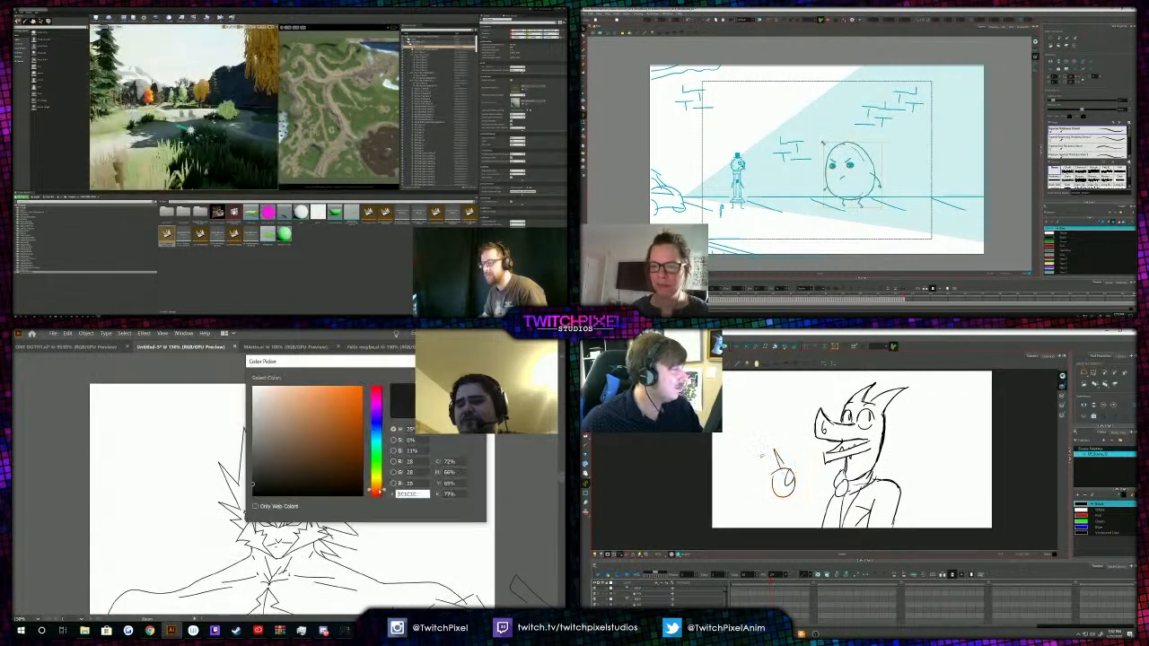
{"action": "left_click", "coordinate": [305, 441]}
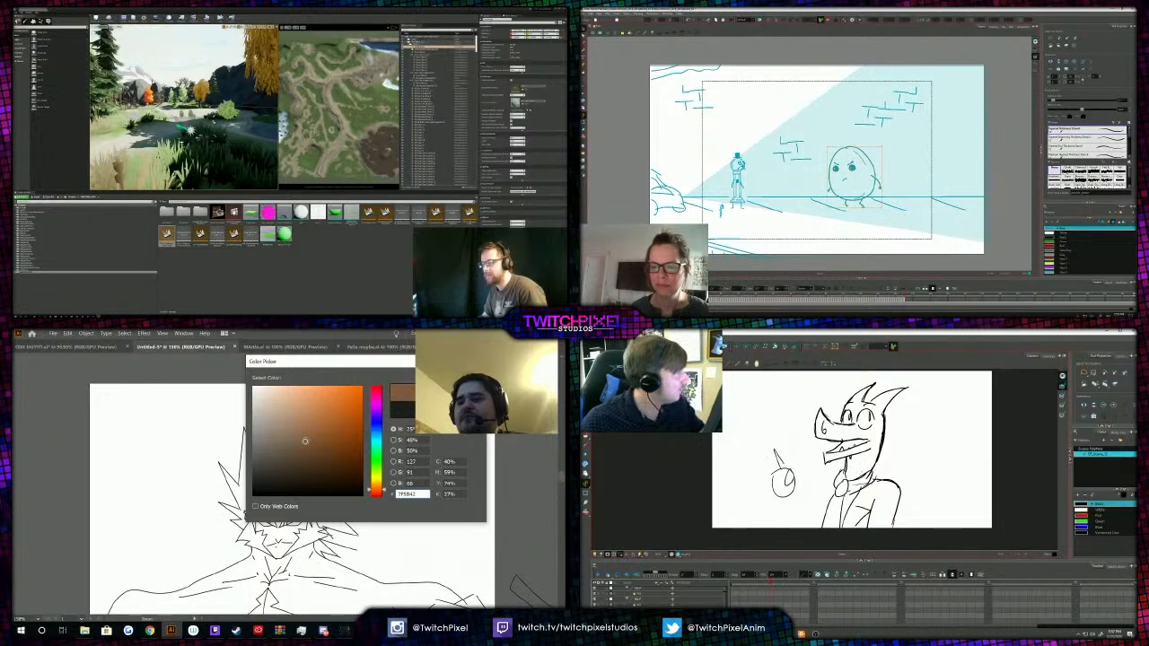
Draw the collar lines around the long-snouted character's neck above the jacket, undo the stray stroke, and deselect the egg.
{"action": "key", "text": "alt+b"}
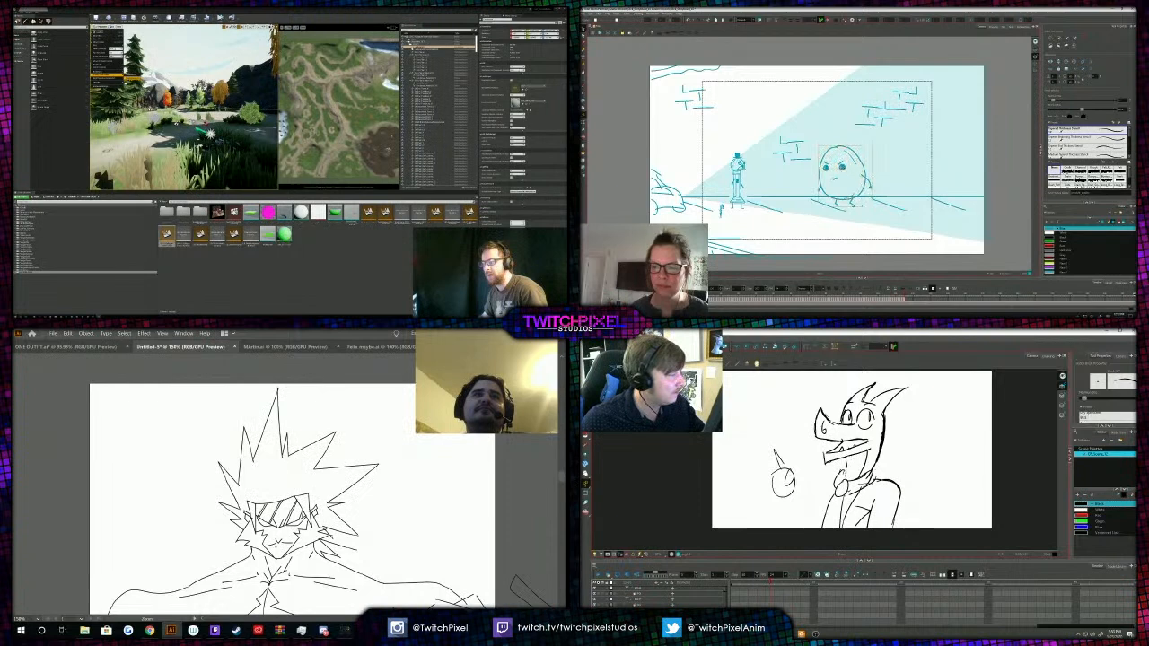
{"action": "left_click", "coordinate": [888, 166]}
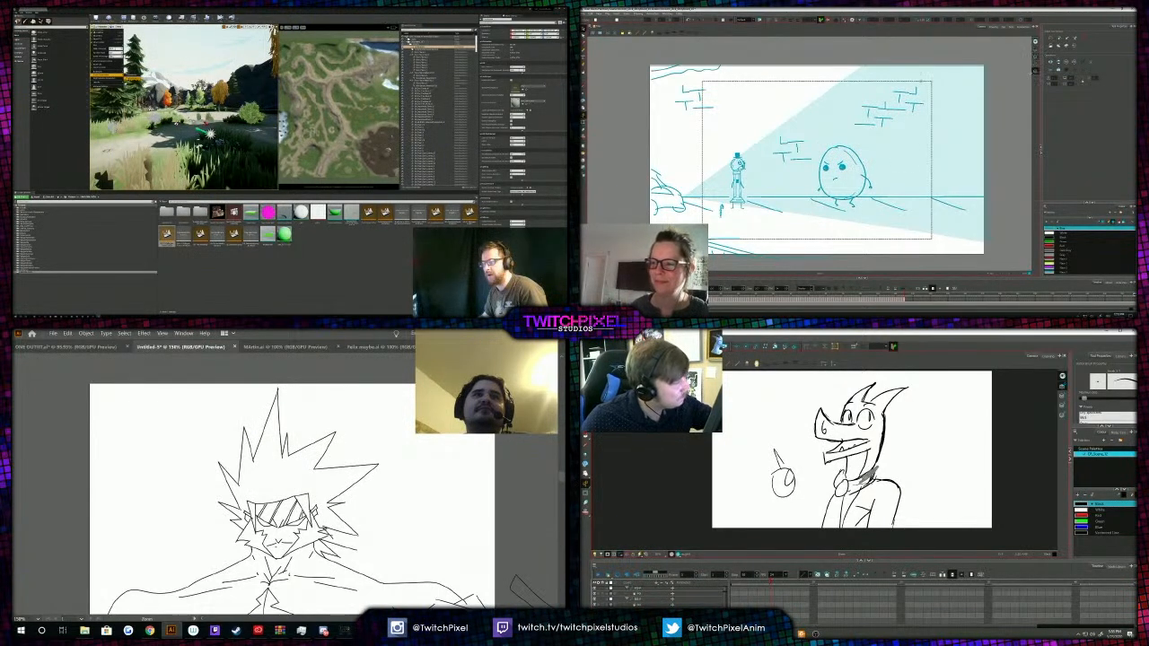
{"action": "mouse_move", "coordinate": [876, 464]}
{"action": "left_mouse_down"}
{"action": "mouse_move", "coordinate": [861, 481]}
{"action": "mouse_move", "coordinate": [872, 480]}
{"action": "mouse_move", "coordinate": [835, 487]}
{"action": "left_mouse_up"}
{"action": "left_click", "coordinate": [583, 28]}
{"action": "key", "text": "ctrl+z"}
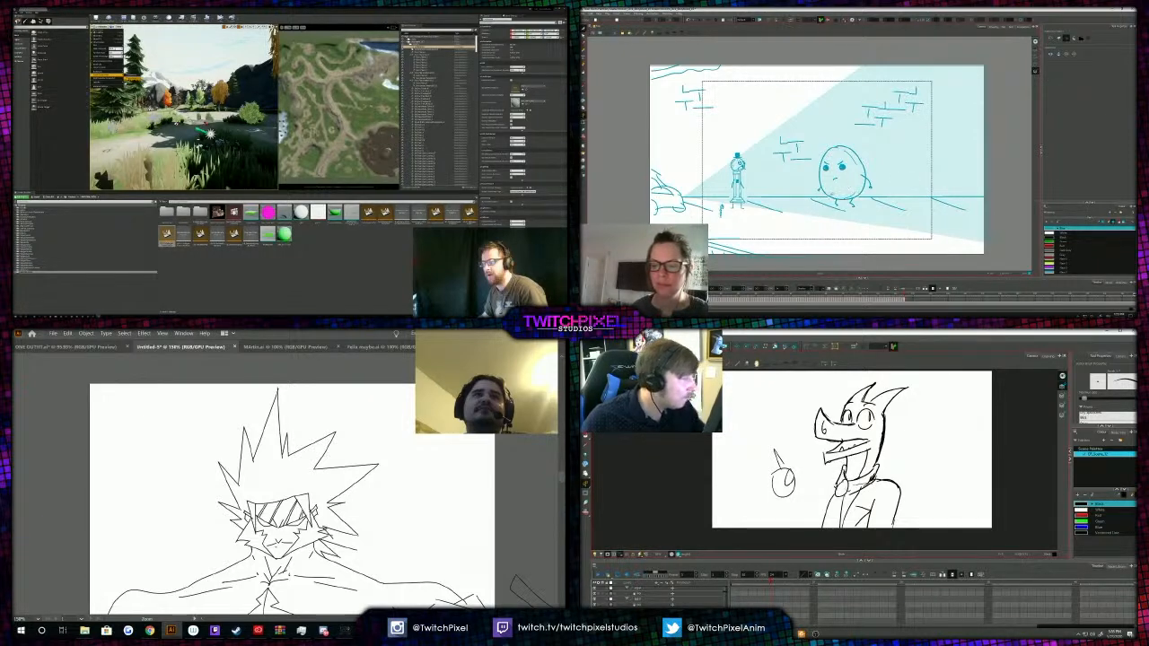
Create a camera at the current view of the outdoor scene, and draw the brown shape along the spiky-haired figure's visor edge.
{"action": "left_click", "coordinate": [132, 78]}
{"action": "left_click_drag", "start_coordinate": [248, 497], "coordinate": [256, 535]}
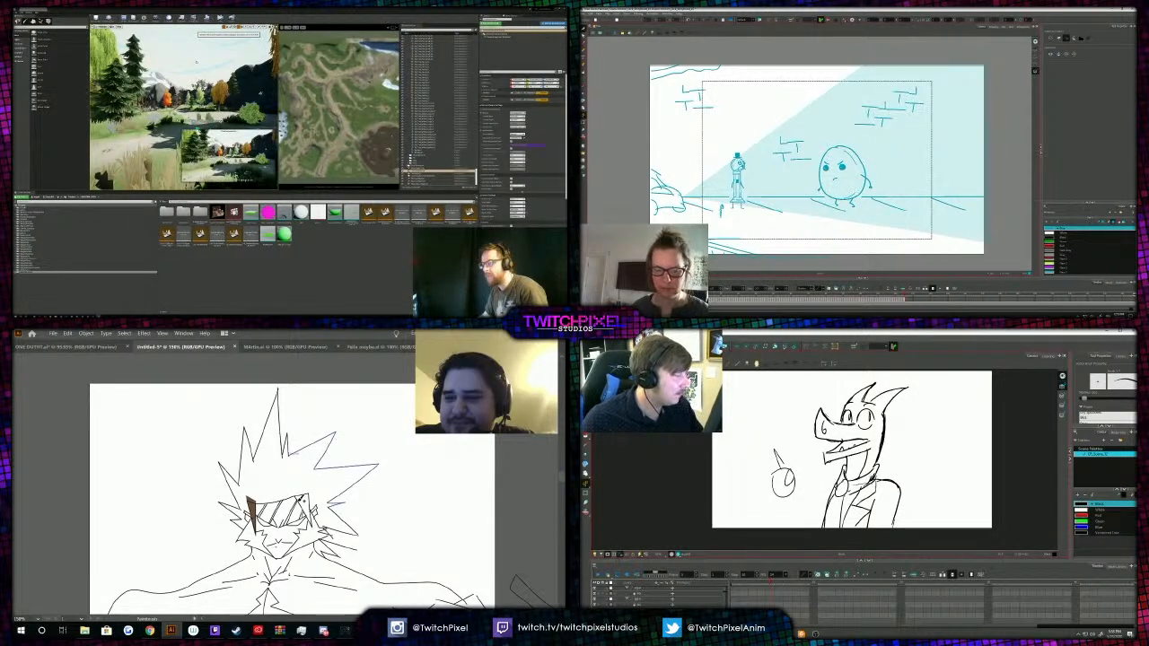
Draw the jacket's collar and opening lines down the dragon character's chest.
{"action": "left_click_drag", "start_coordinate": [826, 489], "coordinate": [815, 528]}
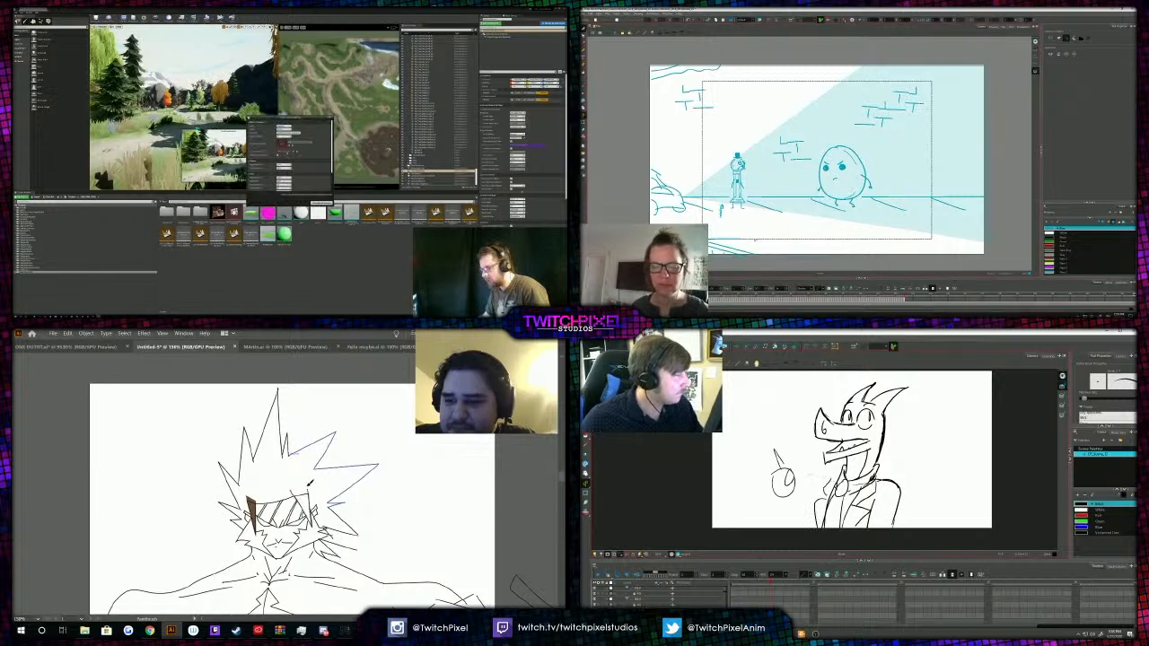
{"action": "left_click_drag", "start_coordinate": [853, 449], "coordinate": [840, 513]}
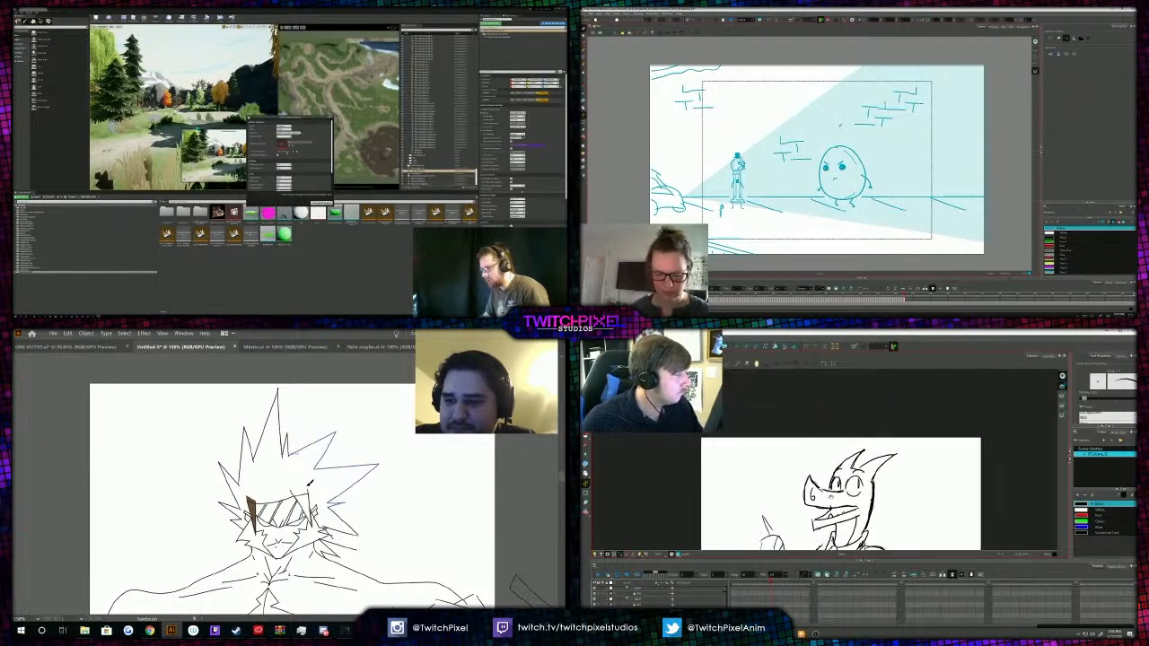
Delete the two separate strokes above the dragon character's eyes.
{"action": "key", "text": "2"}
{"action": "key", "text": "2"}
{"action": "key", "text": "alt+s"}
{"action": "left_click", "coordinate": [843, 463]}
{"action": "key", "text": "Delete"}
{"action": "left_click", "coordinate": [872, 465]}
{"action": "key", "text": "Delete"}
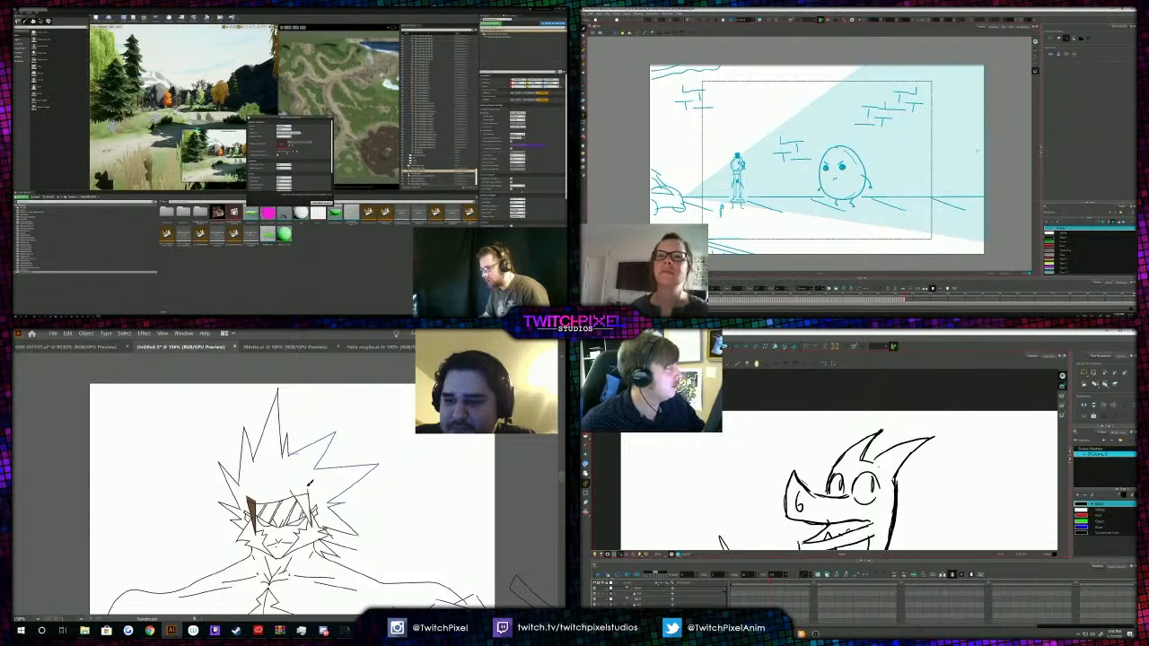
Fill the hair lock on the spiky-haired figure's forehead with brown, and draw heavy eyelids across the dragon's eyes.
{"action": "key", "text": "alt+b"}
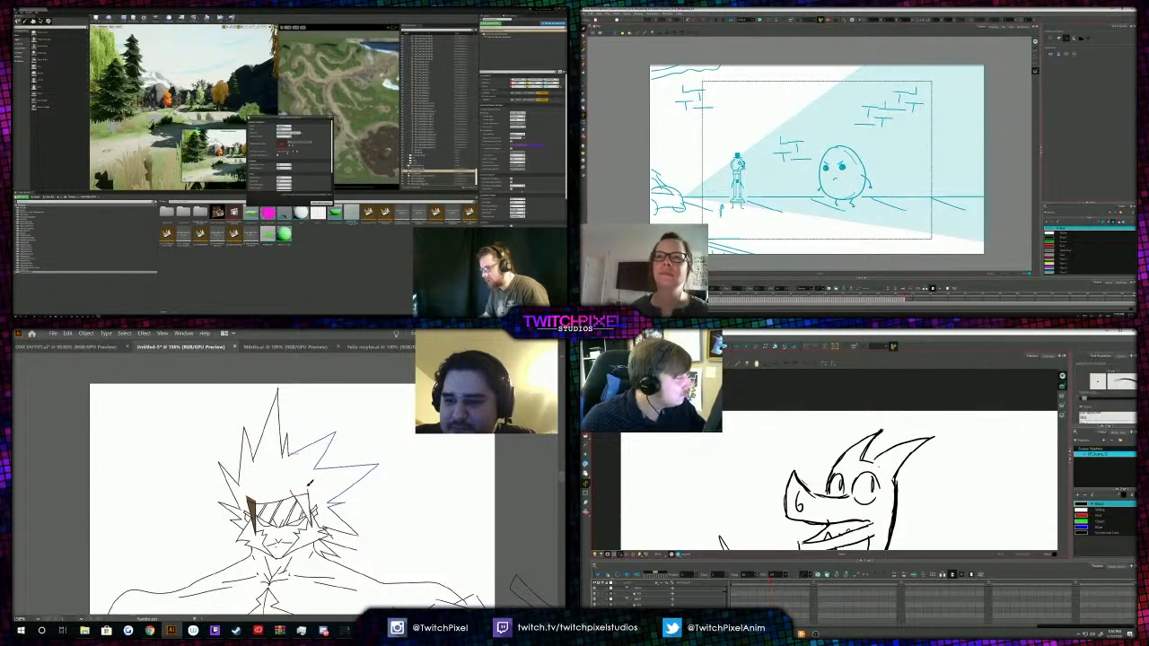
{"action": "left_click_drag", "start_coordinate": [309, 487], "coordinate": [291, 493]}
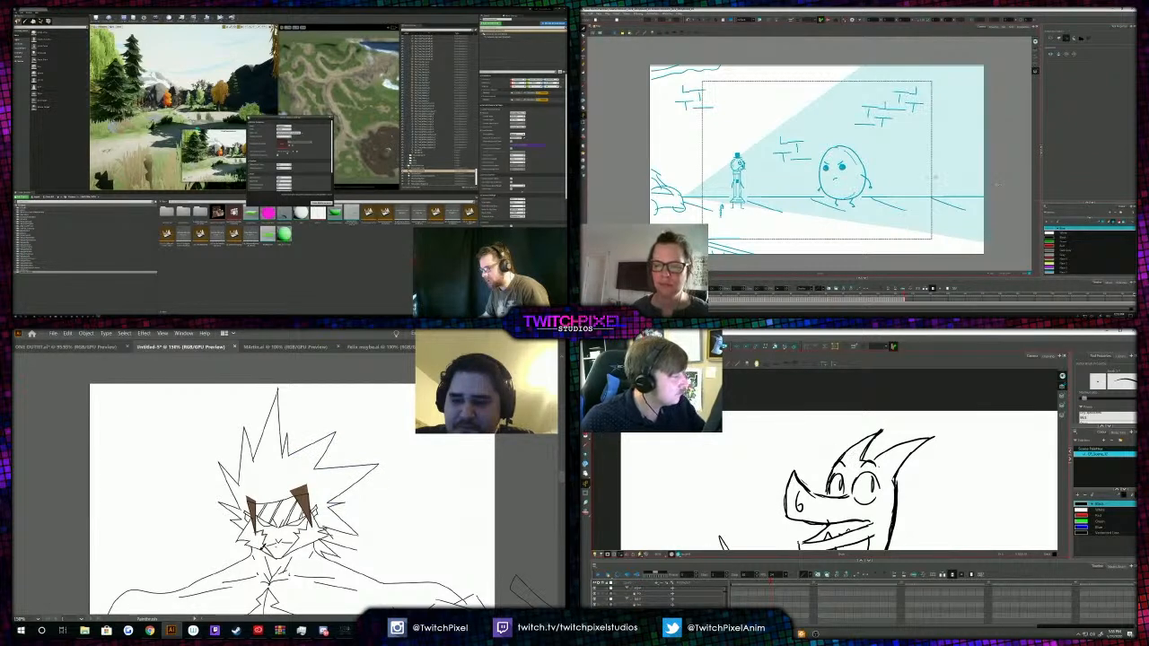
{"action": "left_click_drag", "start_coordinate": [753, 542], "coordinate": [789, 479]}
{"action": "scroll", "coordinate": [781, 479], "scroll_direction": "down", "scroll_amount": 2}
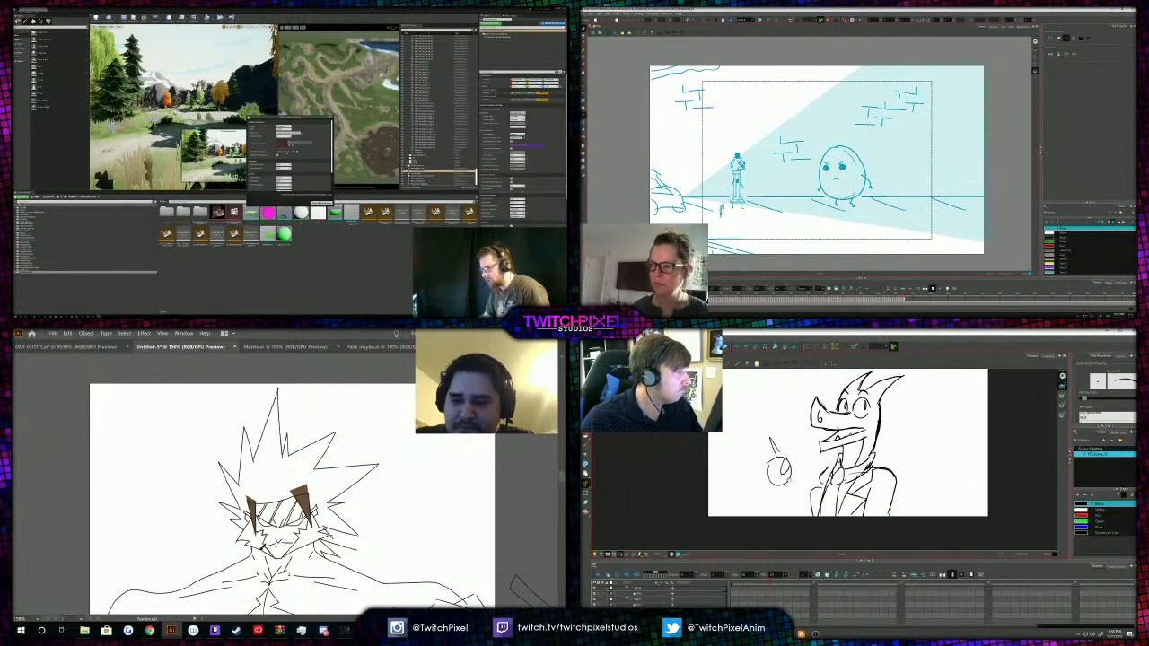
{"action": "scroll", "coordinate": [844, 421], "scroll_direction": "up", "scroll_amount": 3}
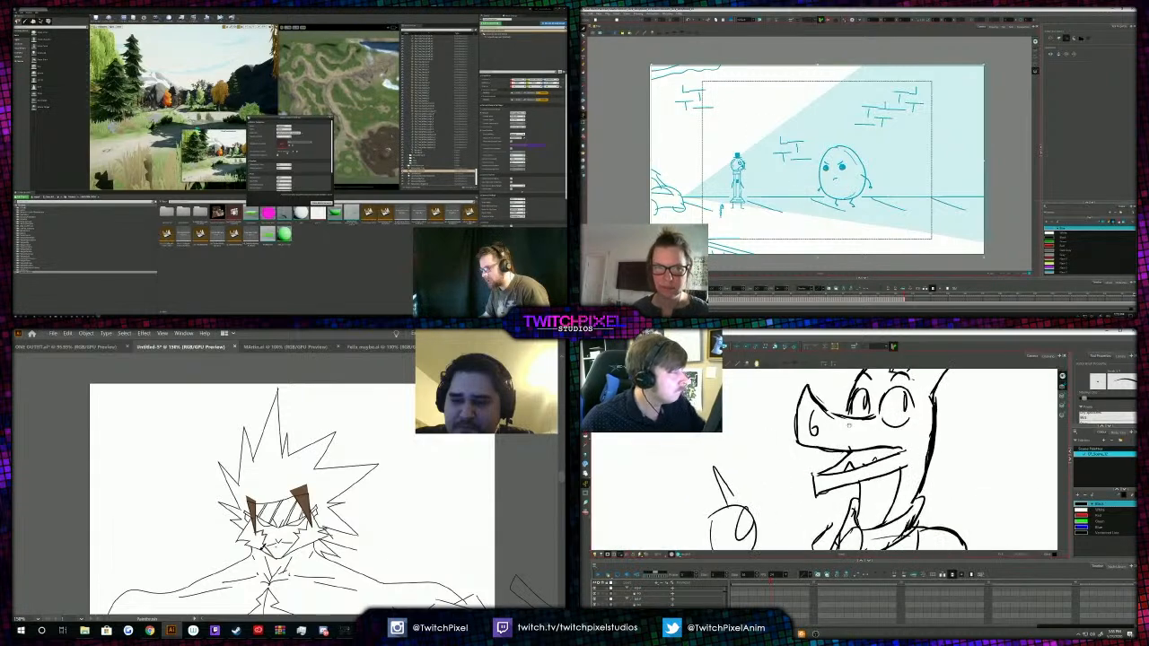
{"action": "left_click", "coordinate": [584, 29]}
{"action": "left_click_drag", "start_coordinate": [851, 401], "coordinate": [917, 393]}
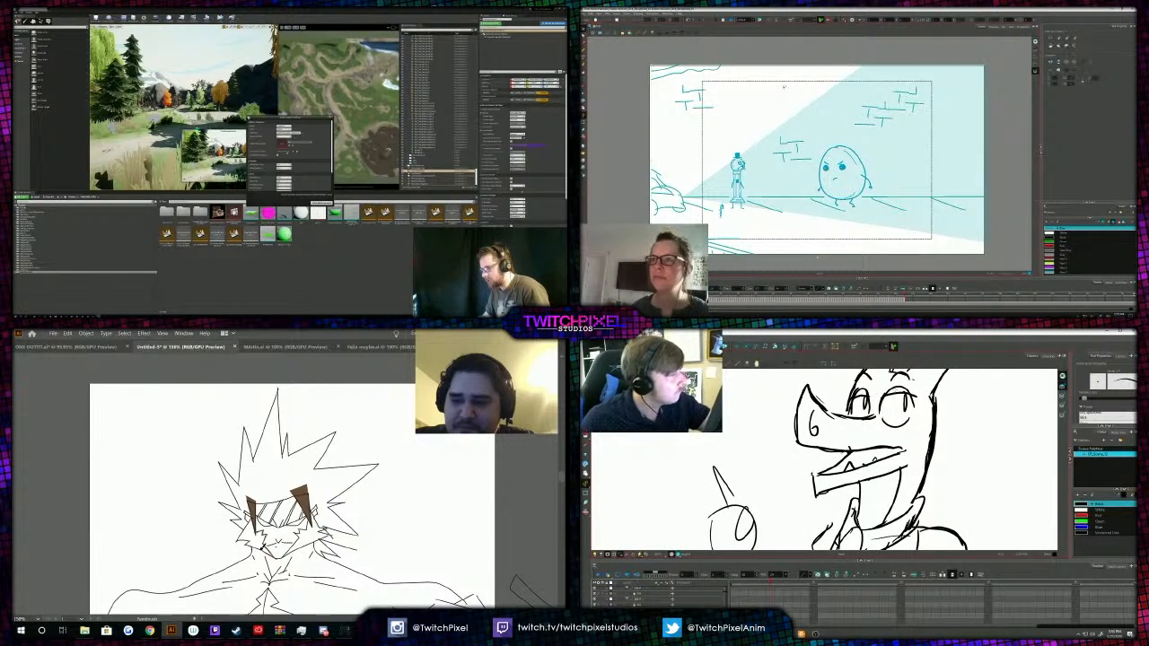
Remove the raised finger line above the circle of the dragon's hand.
{"action": "scroll", "coordinate": [785, 453], "scroll_direction": "down", "scroll_amount": 3}
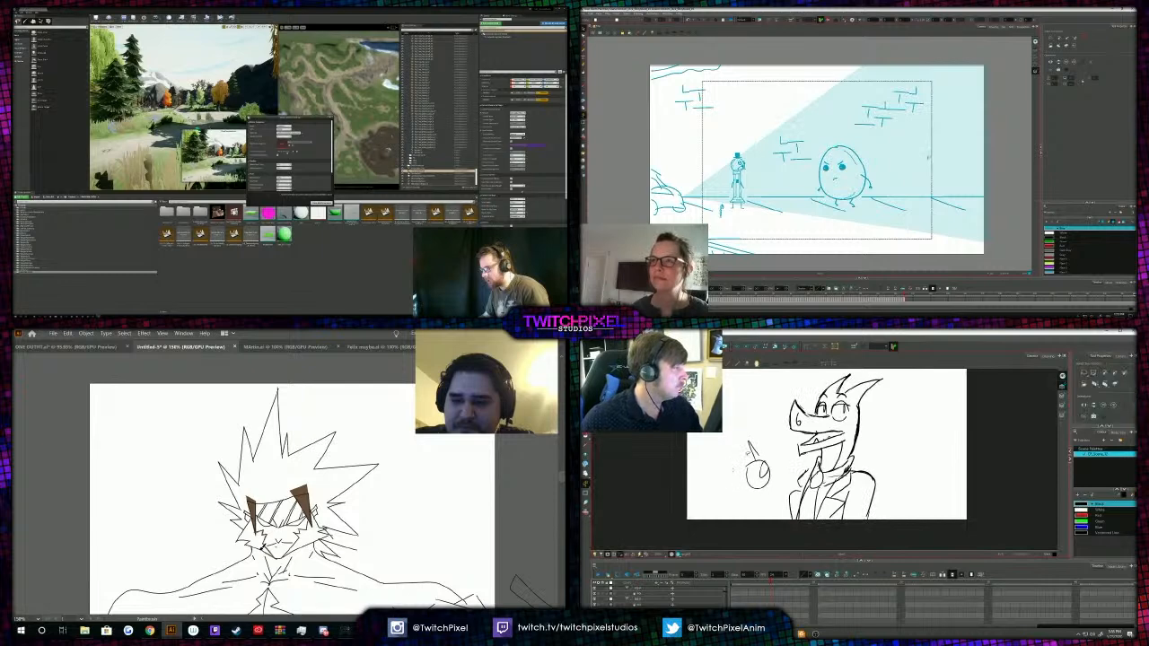
{"action": "left_click_drag", "start_coordinate": [753, 469], "coordinate": [761, 465]}
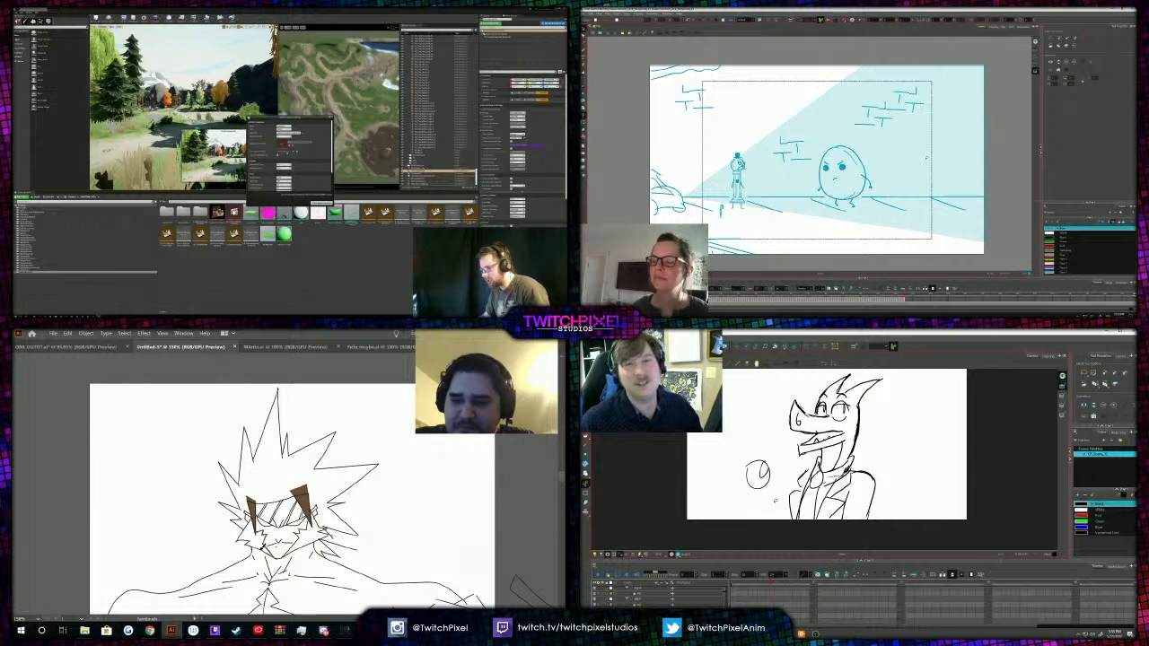
{"action": "key", "text": "ctrl+a"}
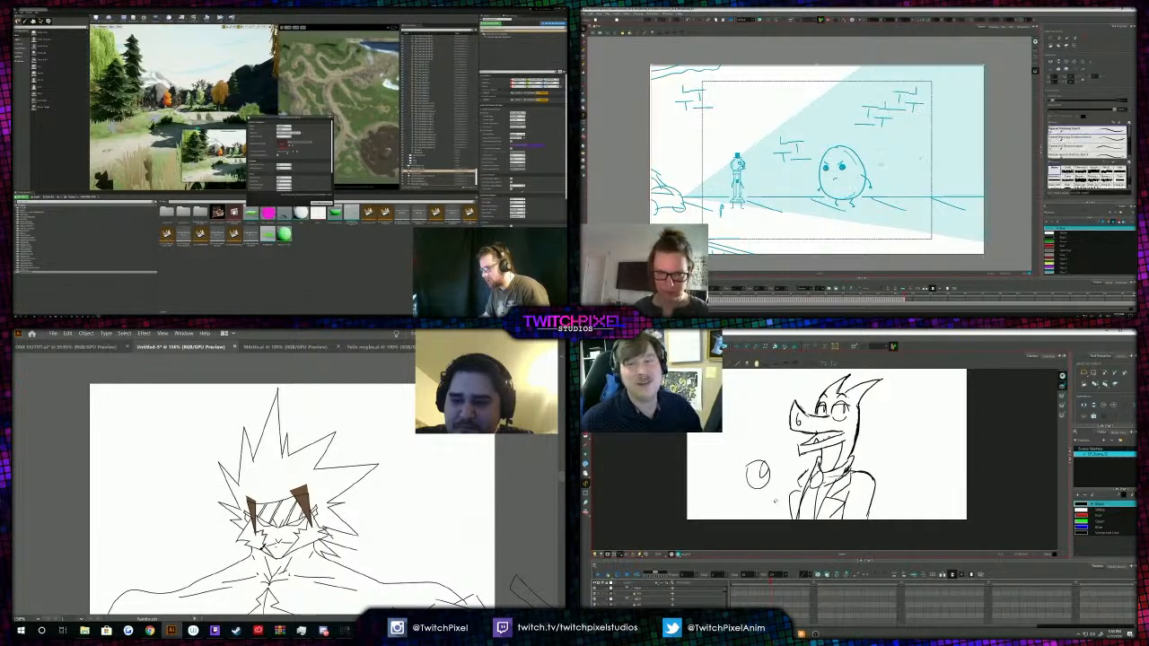
{"action": "key", "text": "Delete"}
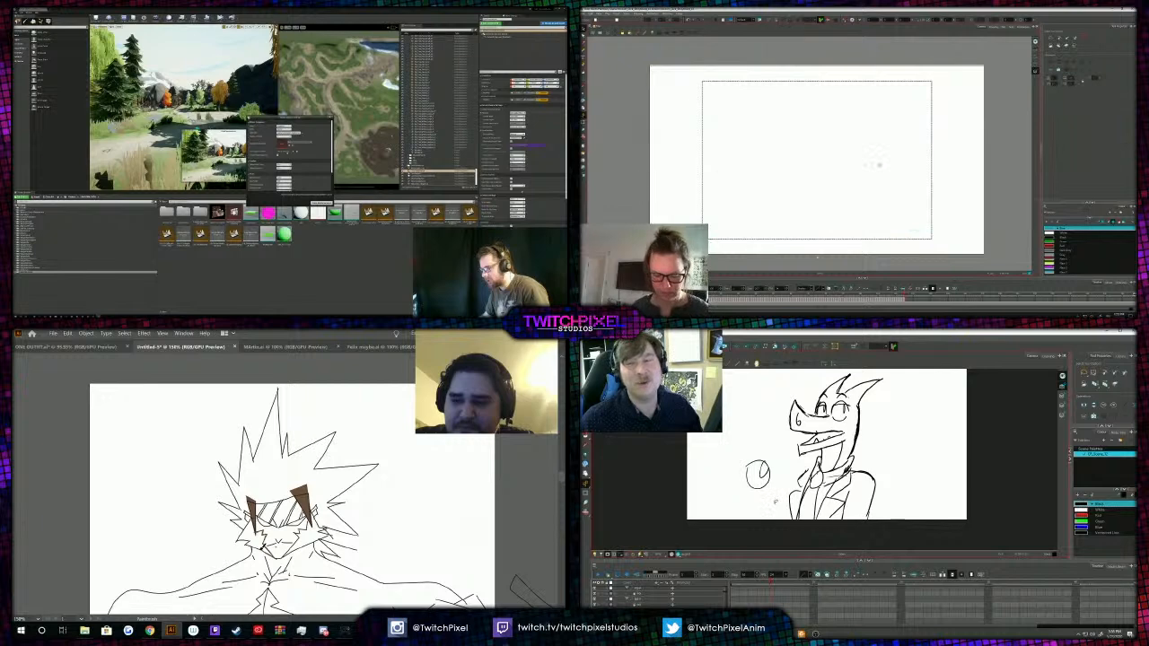
{"action": "key", "text": "ctrl+z"}
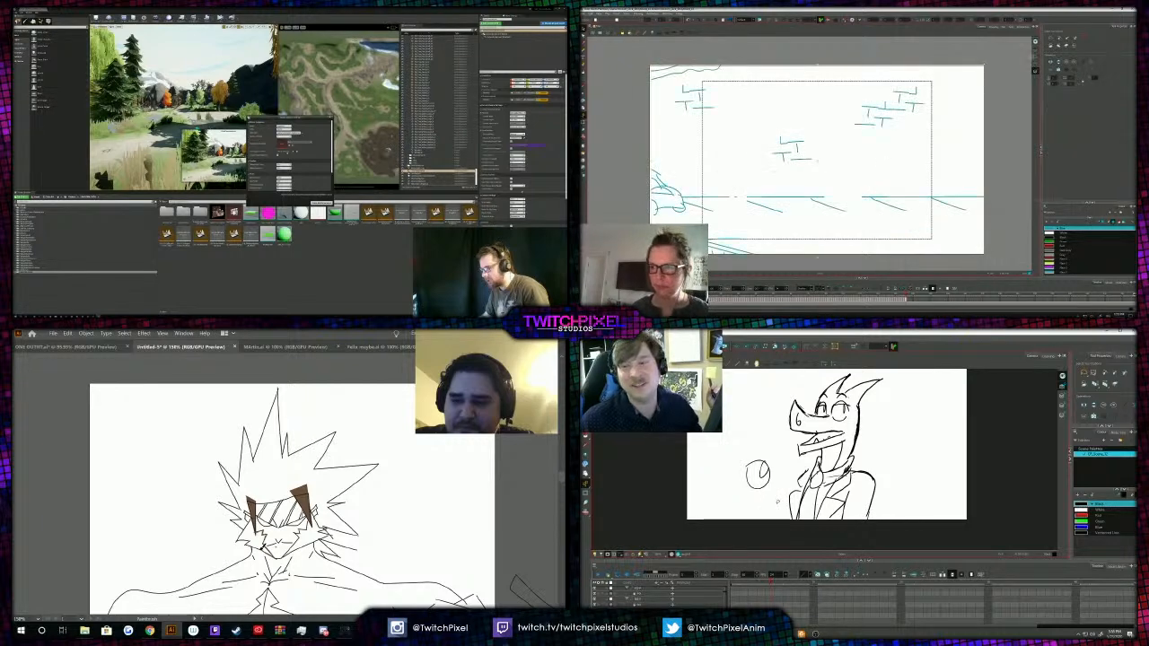
Move the light beam shape in the egg scene onto the background drawing with the bricks and floor line.
{"action": "key", "text": "comma"}
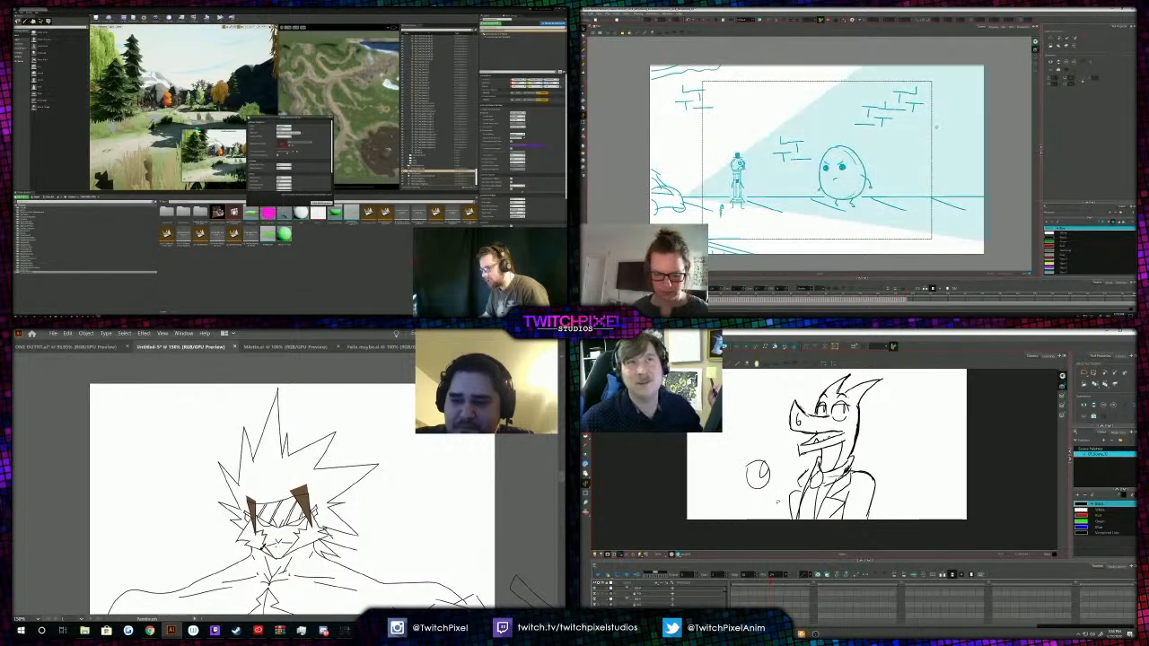
{"action": "left_click", "coordinate": [936, 129]}
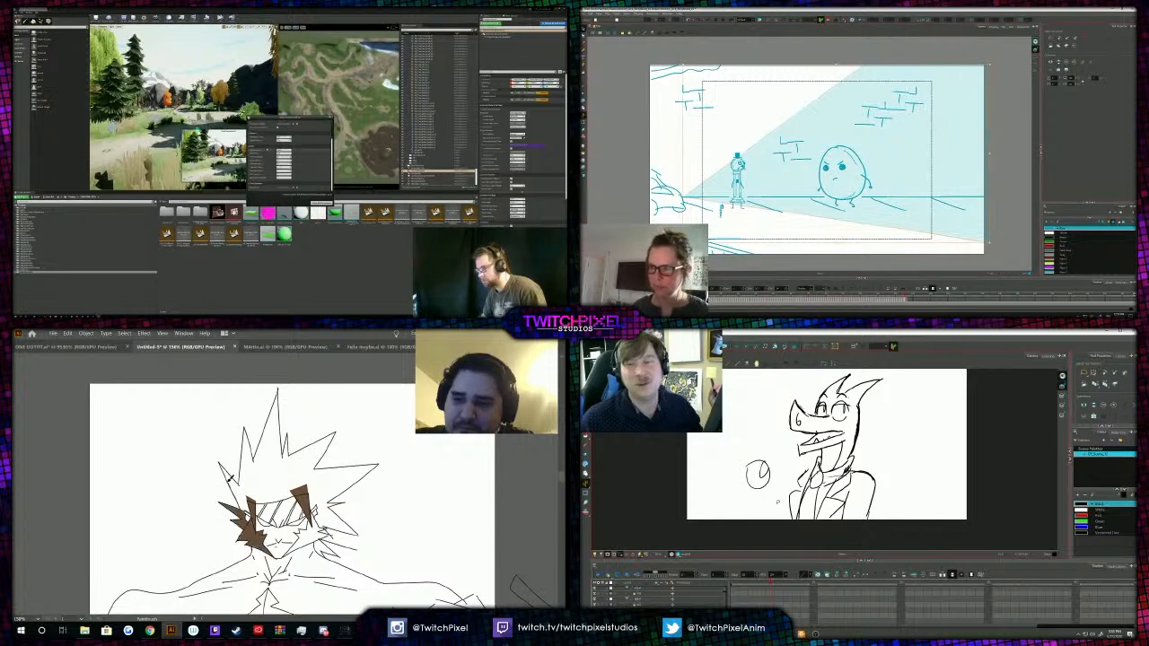
{"action": "key", "text": "Delete"}
{"action": "key", "text": "ctrl+v"}
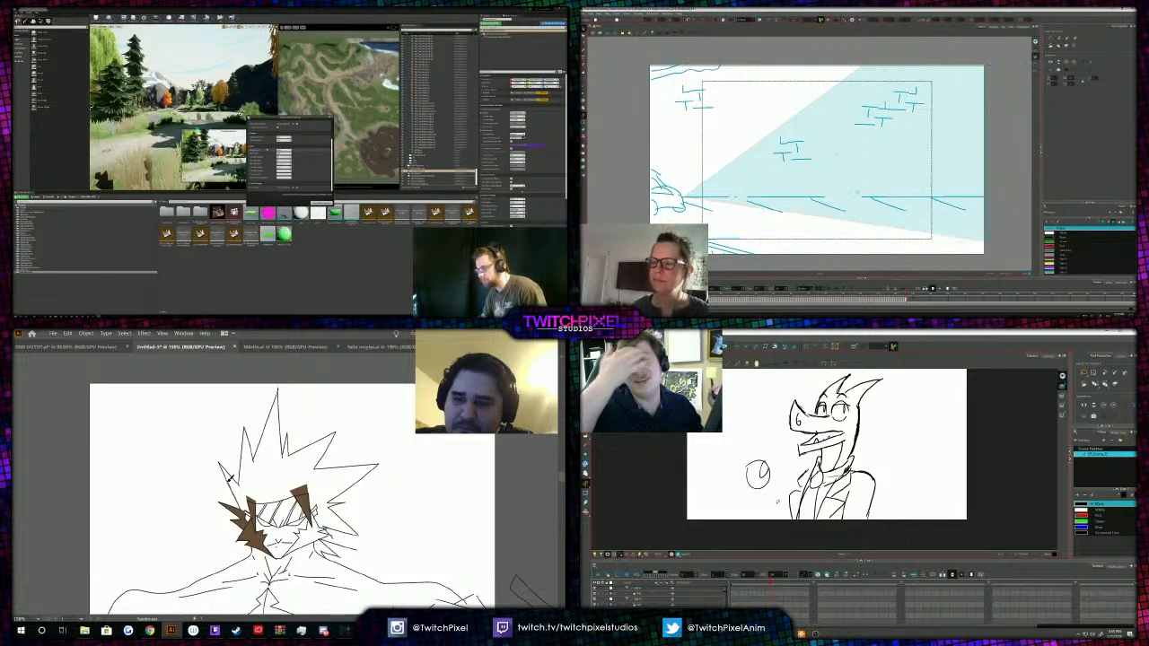
Redraw the raised finger line on the dragon's hand, and fill the tall hair spike above the sunglasses with brown.
{"action": "scroll", "coordinate": [778, 502], "scroll_direction": "up", "scroll_amount": 2}
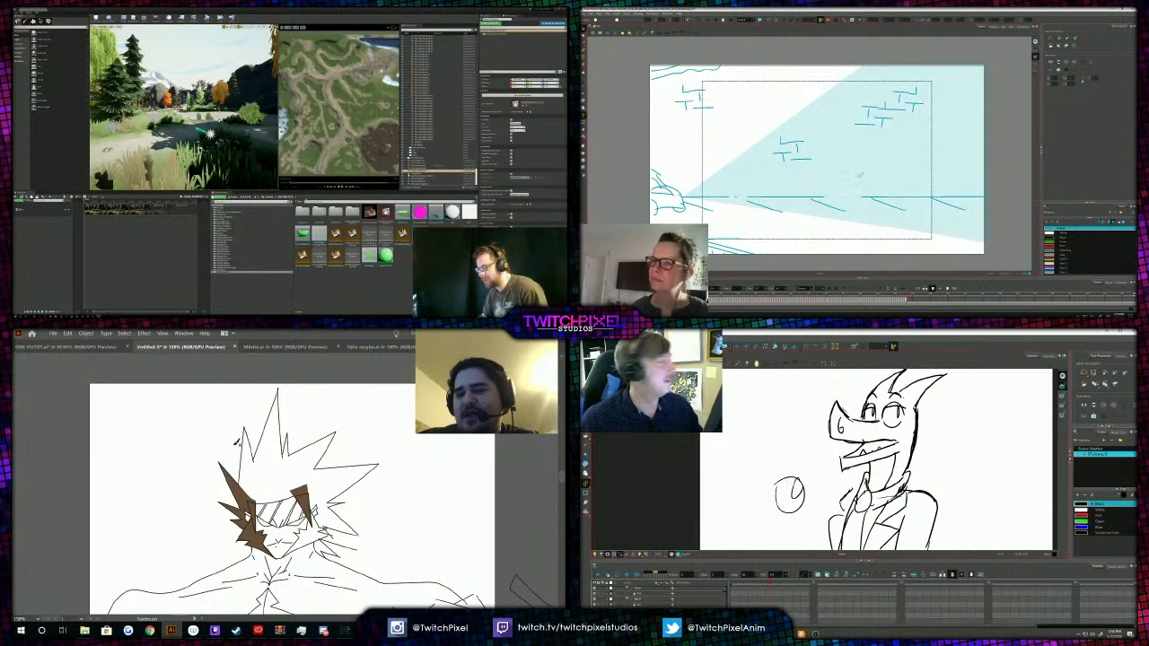
{"action": "key", "text": "alt+b"}
{"action": "mouse_move", "coordinate": [777, 495]}
{"action": "left_mouse_down"}
{"action": "mouse_move", "coordinate": [796, 490]}
{"action": "mouse_move", "coordinate": [782, 483]}
{"action": "left_mouse_up"}
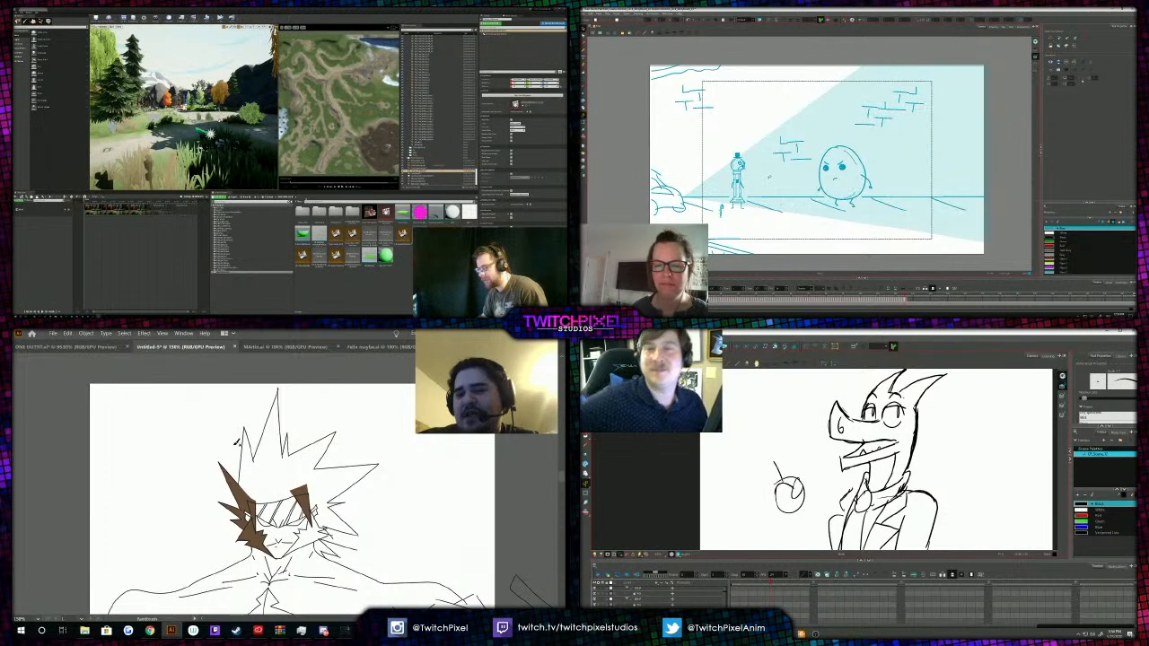
{"action": "left_click_drag", "start_coordinate": [237, 442], "coordinate": [258, 498]}
Start adding a new cinematic sequence to the forest level, and draw the curled finger on the side of the dragon's hand.
{"action": "left_click", "coordinate": [193, 18]}
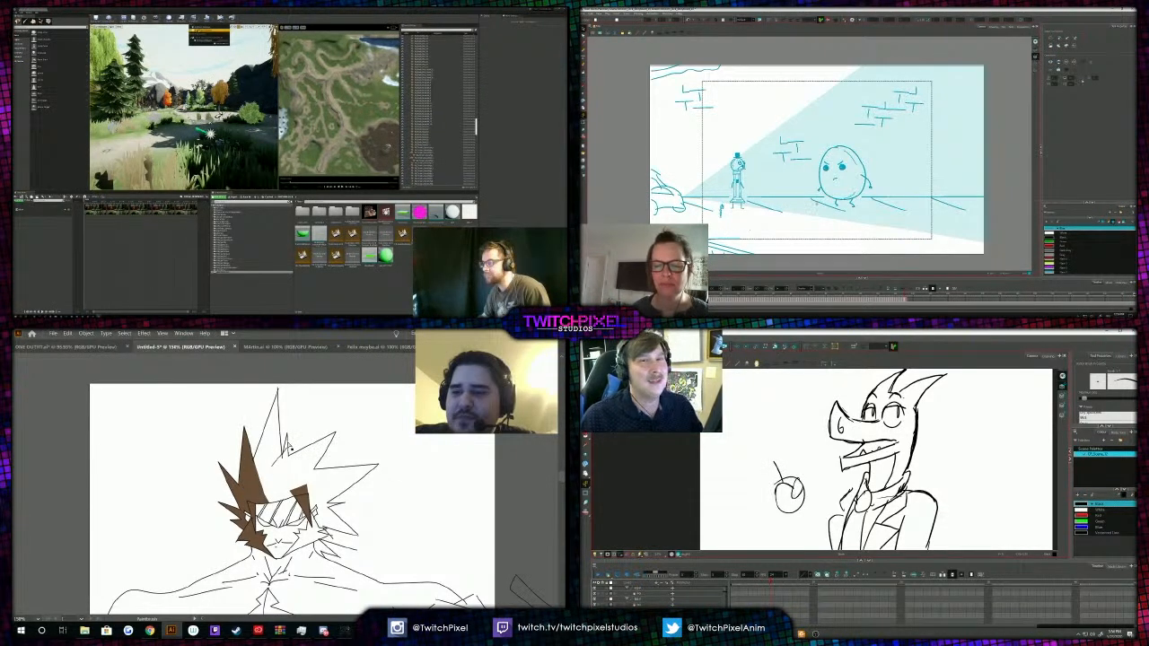
{"action": "scroll", "coordinate": [780, 504], "scroll_direction": "up", "scroll_amount": 2}
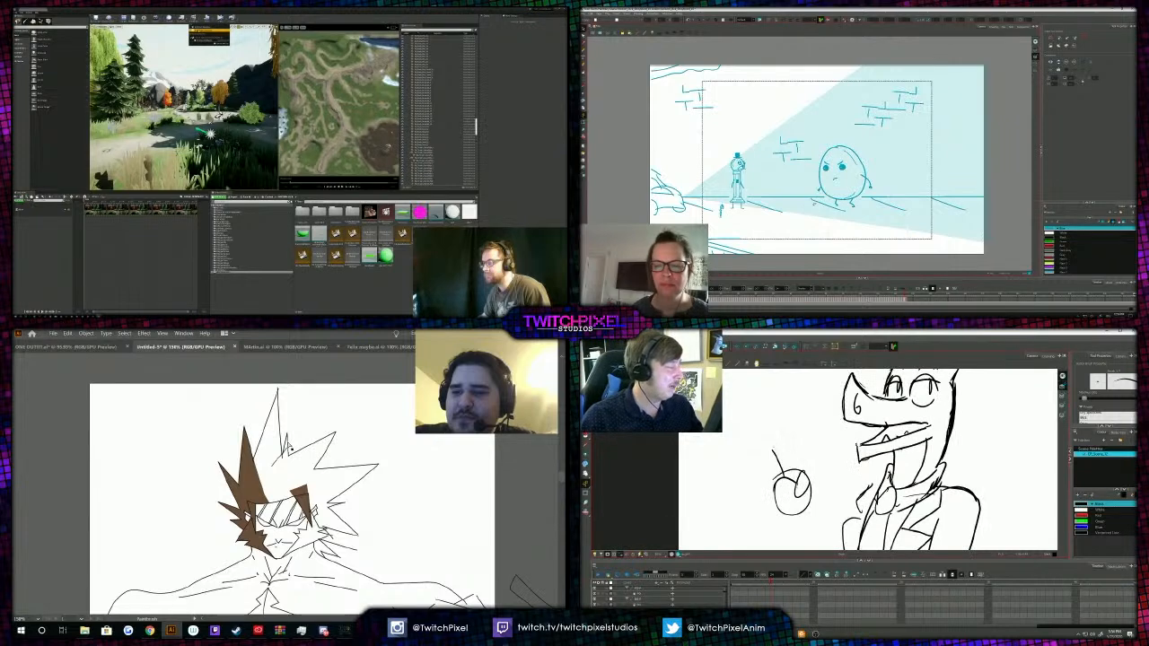
{"action": "mouse_move", "coordinate": [796, 494]}
{"action": "left_mouse_down"}
{"action": "mouse_move", "coordinate": [810, 483]}
{"action": "mouse_move", "coordinate": [802, 470]}
{"action": "left_mouse_up"}
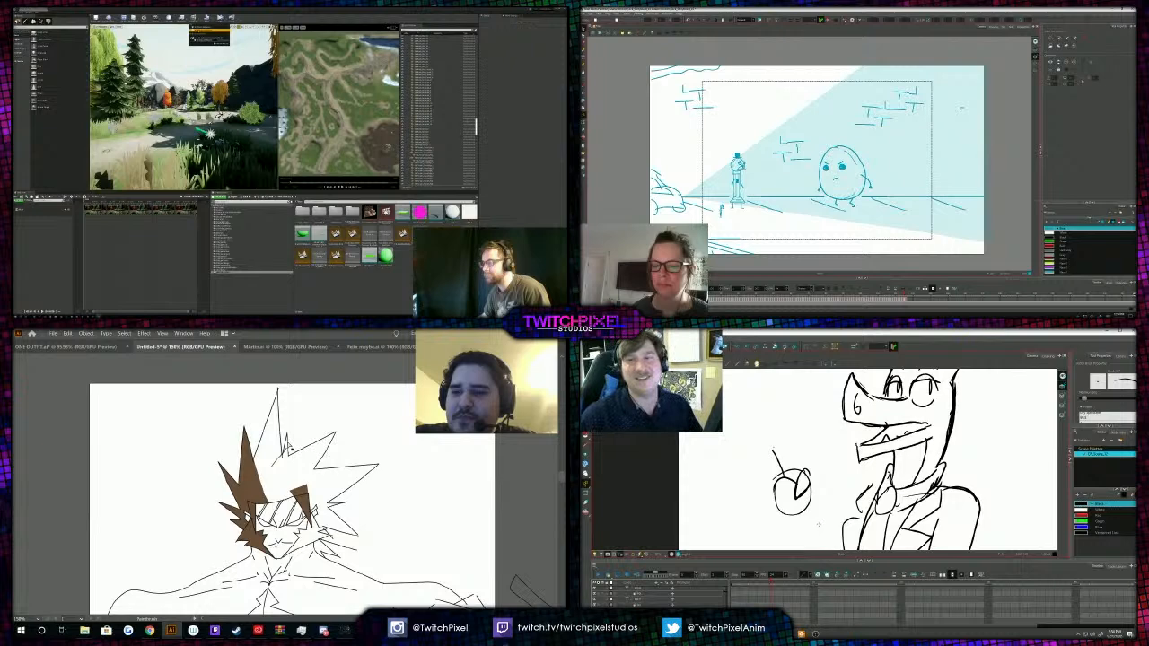
{"action": "left_click", "coordinate": [209, 30]}
{"action": "left_click_drag", "start_coordinate": [809, 470], "coordinate": [816, 490]}
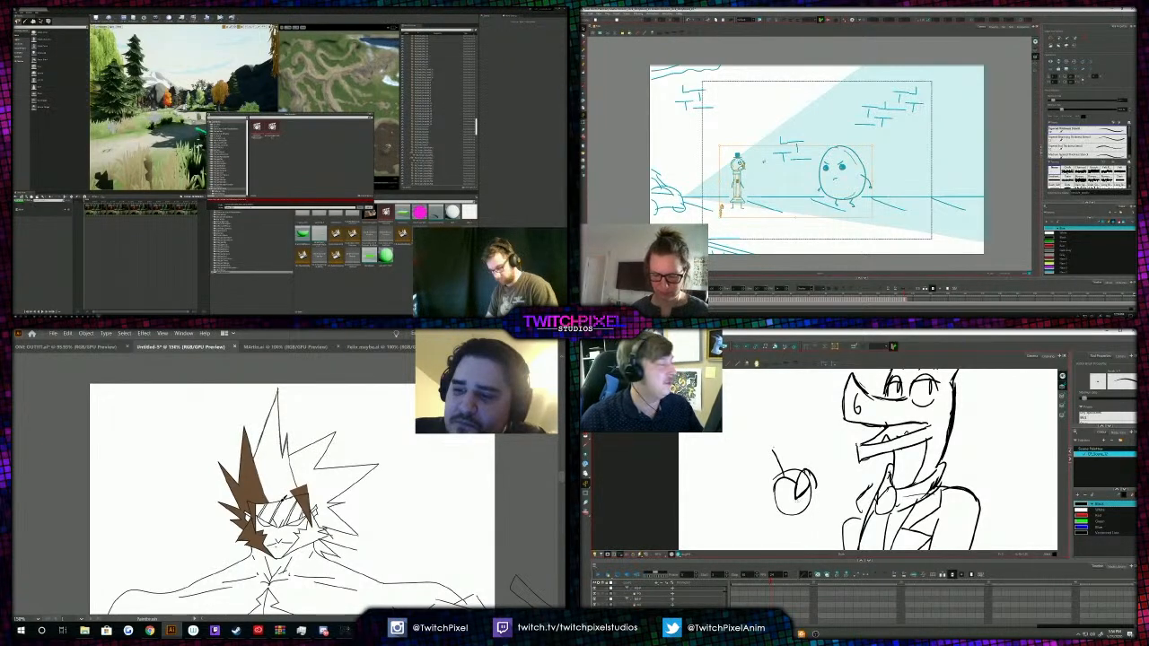
Complete the dragon's raised finger by drawing its second edge from the fingertip down to the fist.
{"action": "key", "text": "Delete"}
{"action": "key", "text": "ctrl+z"}
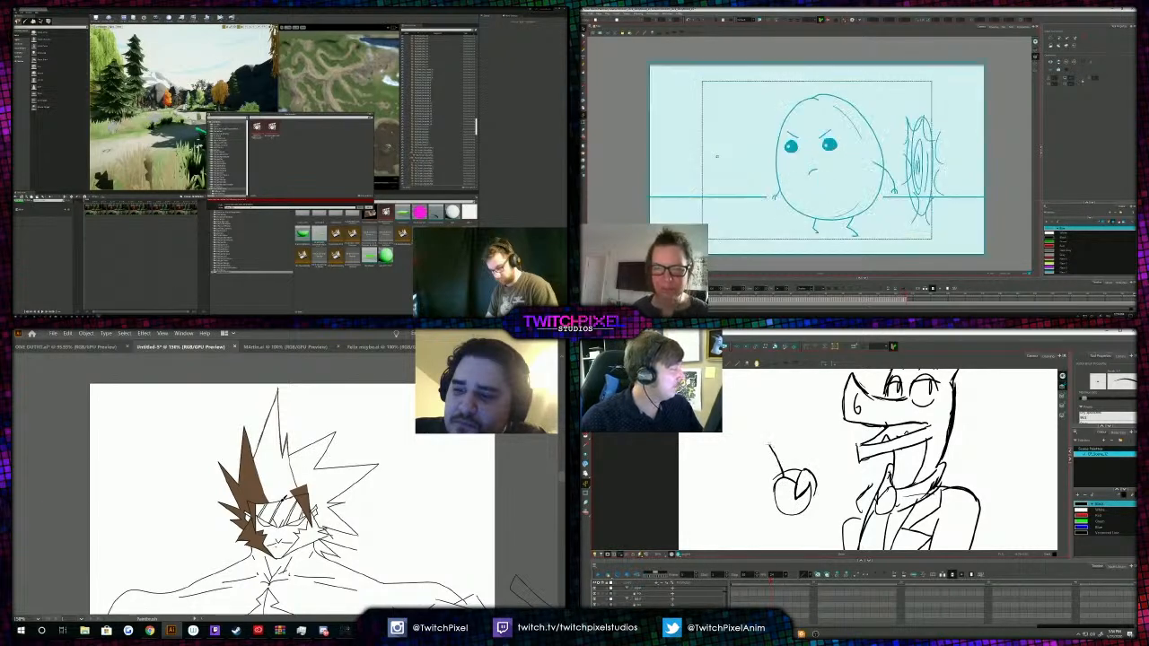
{"action": "left_click_drag", "start_coordinate": [770, 445], "coordinate": [792, 469]}
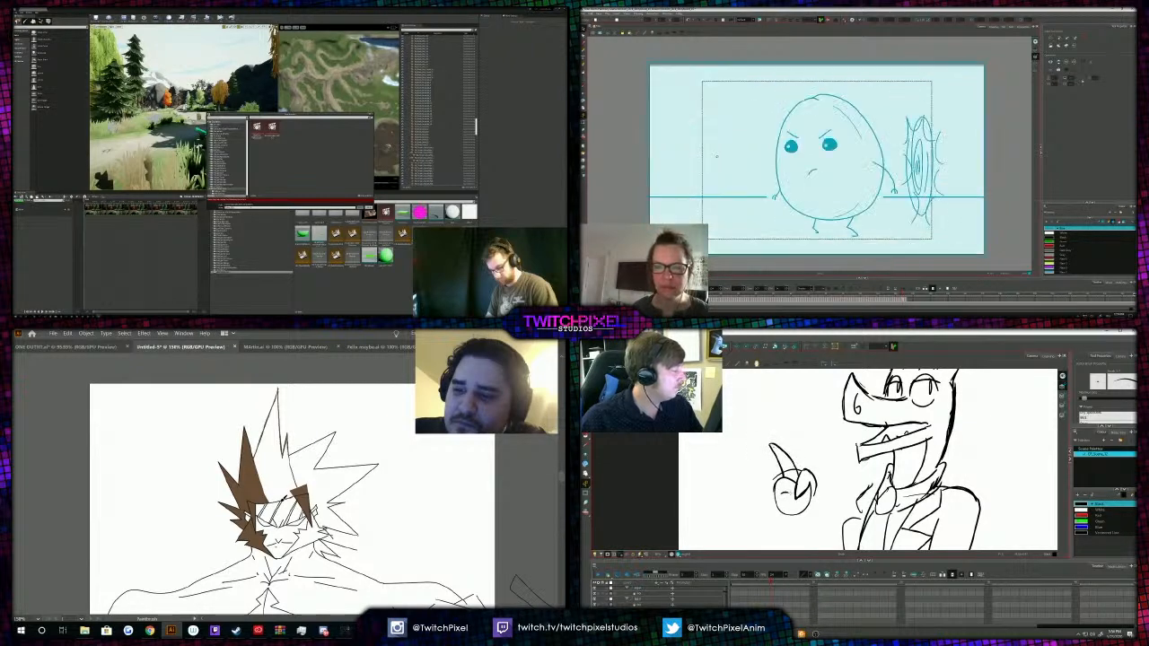
{"action": "key", "text": "alt+b"}
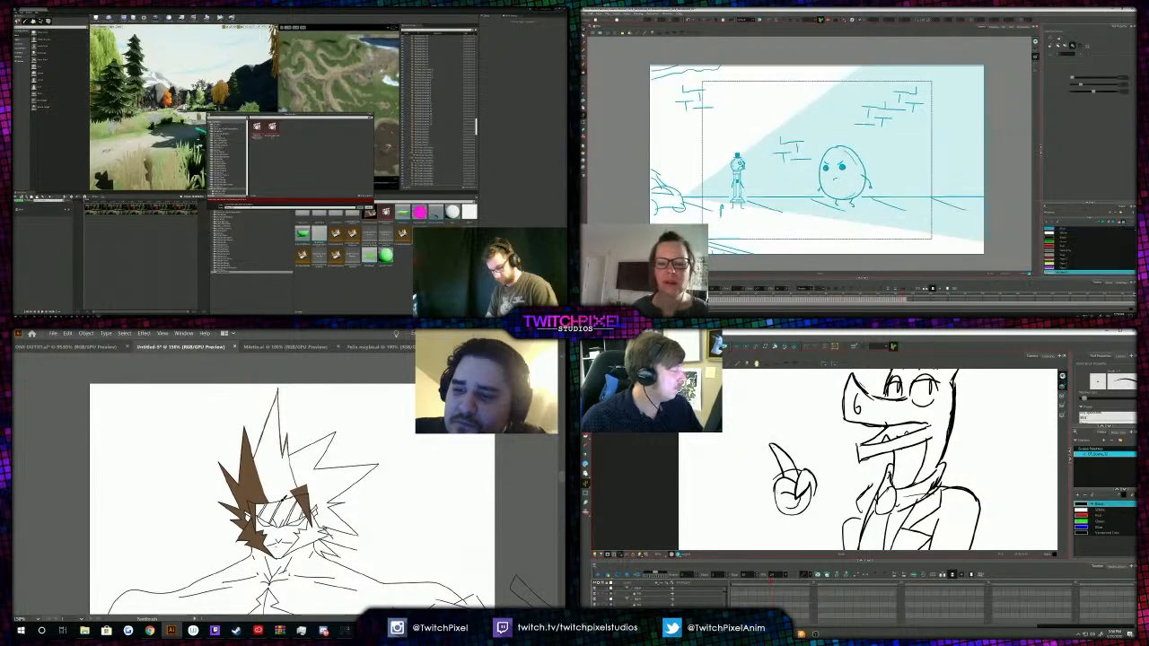
Fill the near eye of the ball-headed character in the hat with the blue line colour.
{"action": "scroll", "coordinate": [738, 164], "scroll_direction": "up", "scroll_amount": 5}
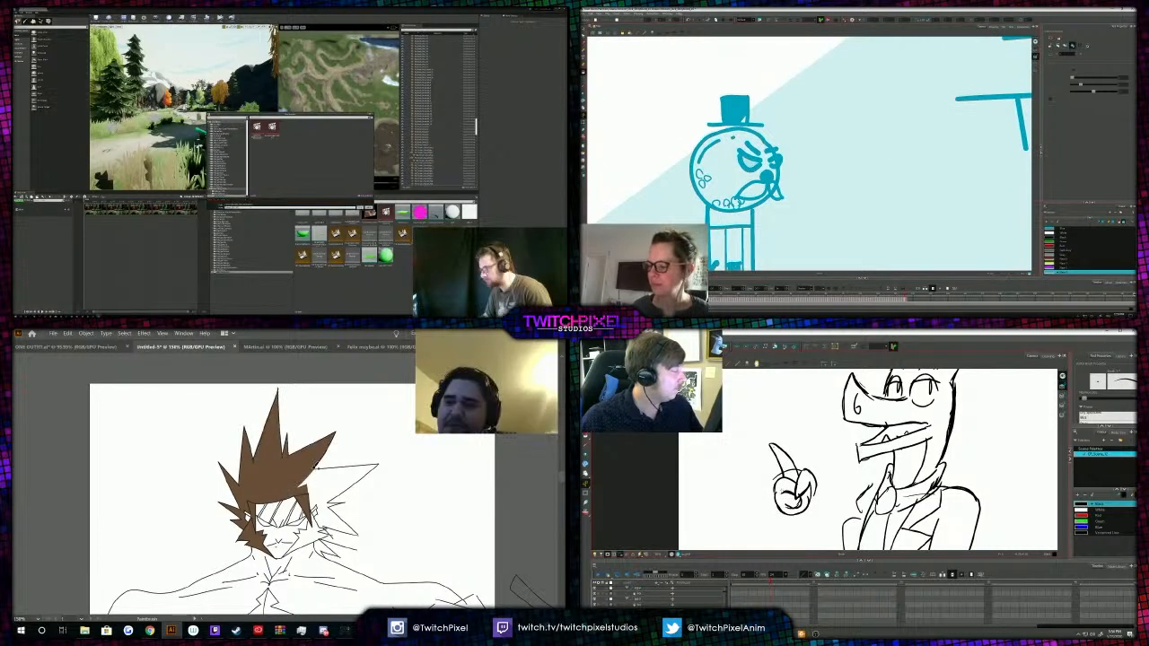
{"action": "left_click", "coordinate": [1076, 229]}
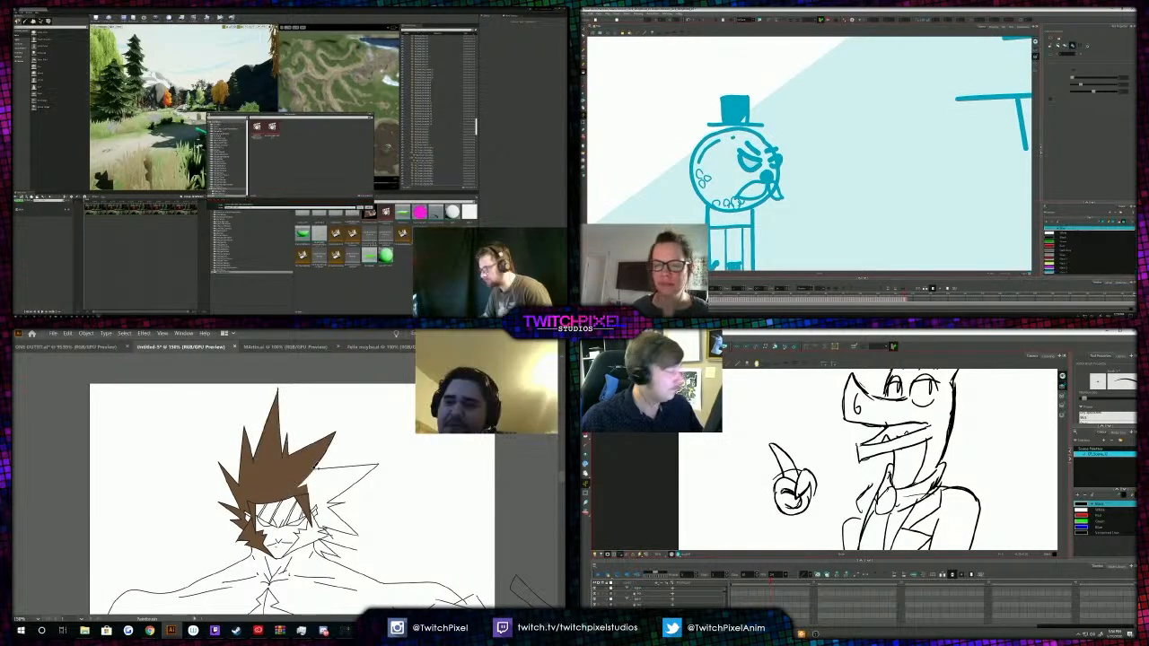
{"action": "left_click", "coordinate": [750, 163]}
Draw the folded finger detail inside the dragon's fist, and trace the next hair spike on the spiky-haired figure.
{"action": "left_click_drag", "start_coordinate": [781, 491], "coordinate": [795, 495]}
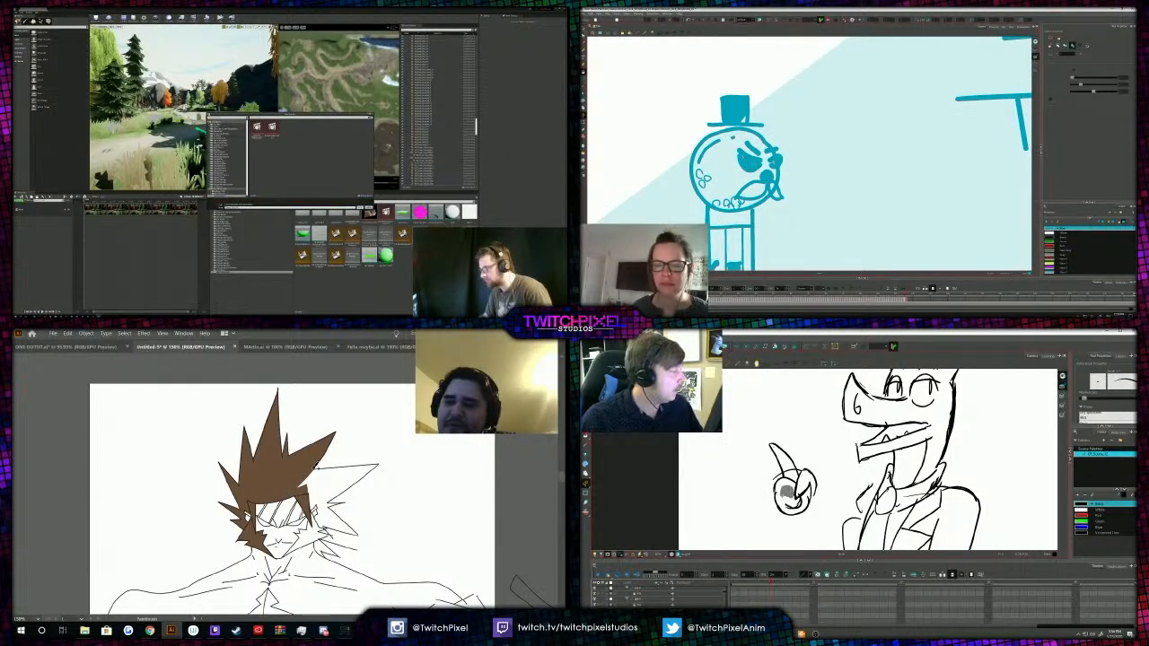
{"action": "mouse_move", "coordinate": [319, 468]}
{"action": "left_mouse_down"}
{"action": "mouse_move", "coordinate": [384, 461]}
{"action": "mouse_move", "coordinate": [338, 504]}
{"action": "left_mouse_up"}
Prepare a white brush for the ball-headed character, and delete the stroke crossing the base of the dragon's raised finger.
{"action": "left_click", "coordinate": [584, 76]}
{"action": "key", "text": "alt+t"}
{"action": "left_click", "coordinate": [1064, 234]}
{"action": "left_click_drag", "start_coordinate": [801, 469], "coordinate": [776, 480]}
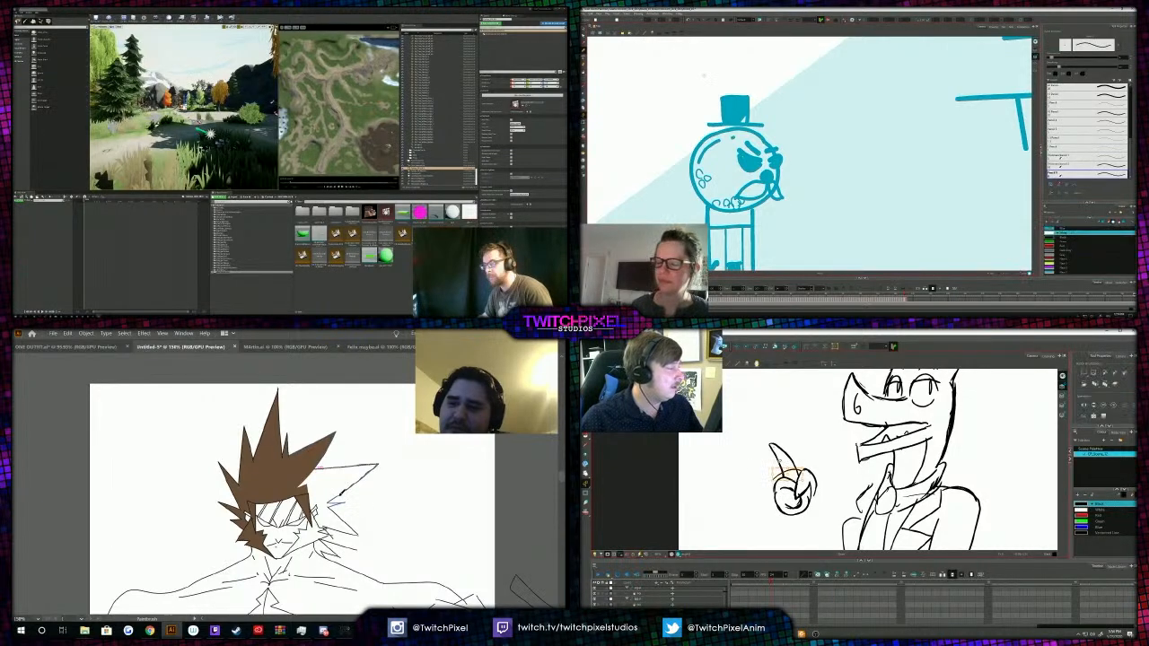
{"action": "key", "text": "Delete"}
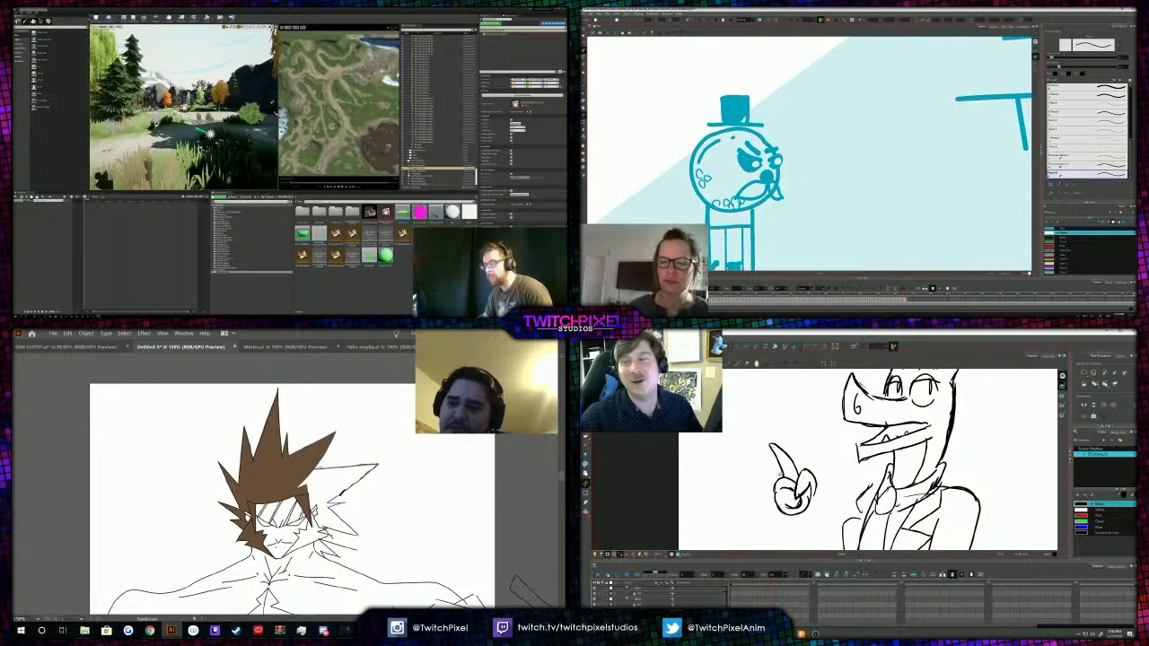
Fill the outermost hair spike with brown, and open the selected level sequence for editing.
{"action": "left_click_drag", "start_coordinate": [378, 464], "coordinate": [320, 503]}
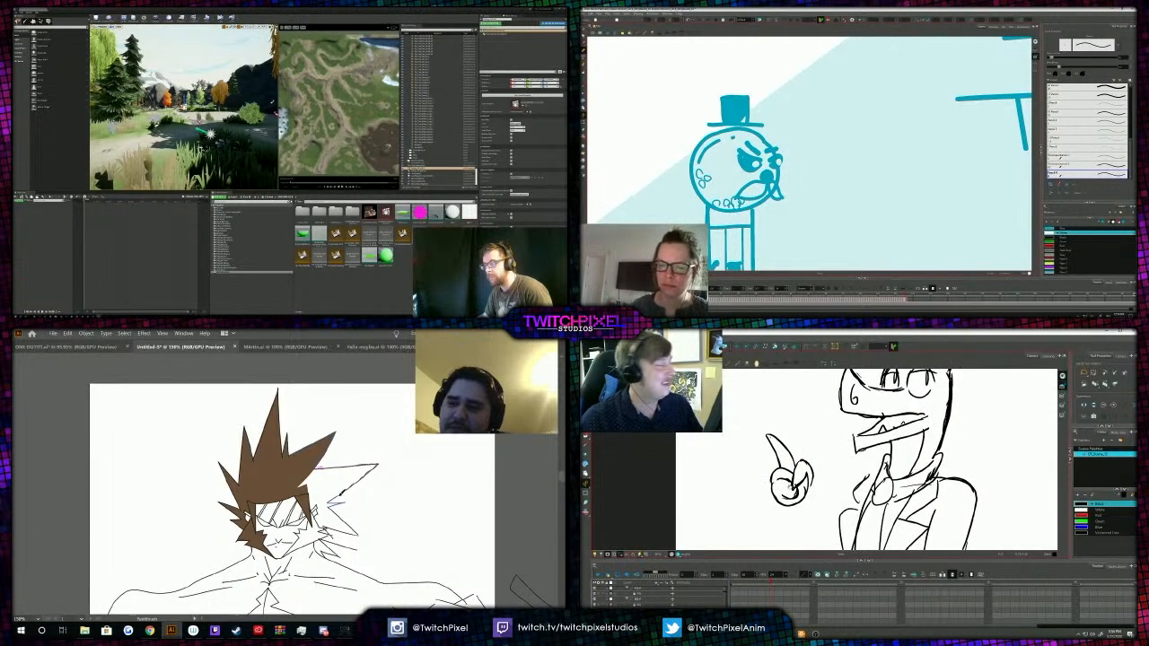
{"action": "left_click", "coordinate": [522, 95]}
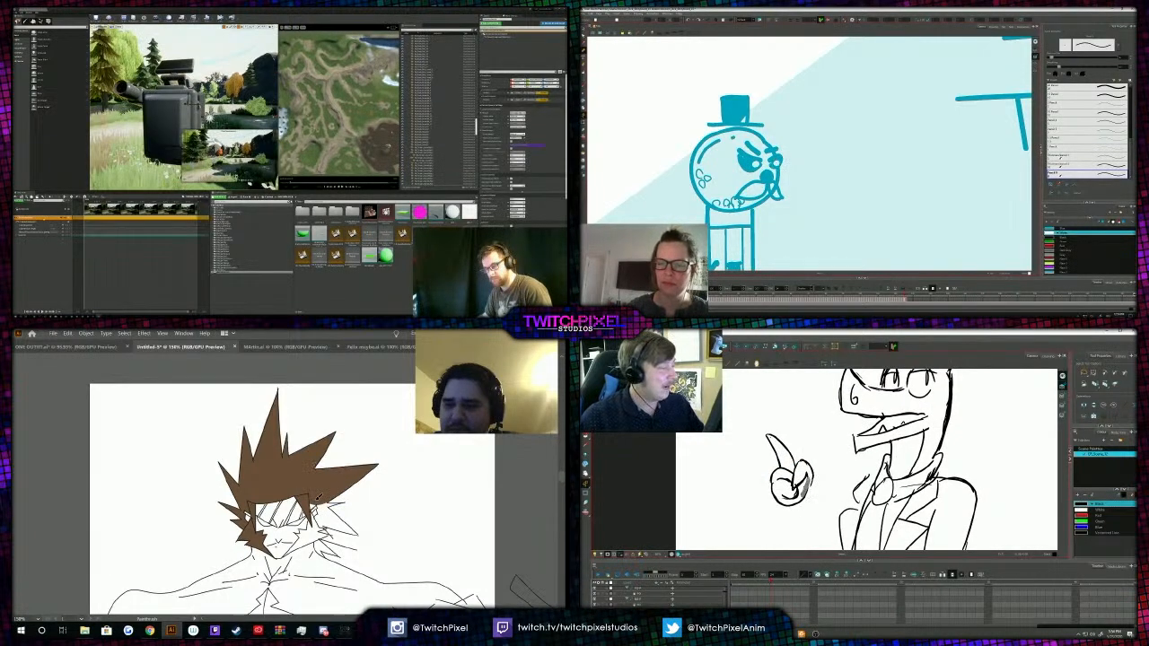
{"action": "left_click", "coordinate": [804, 496]}
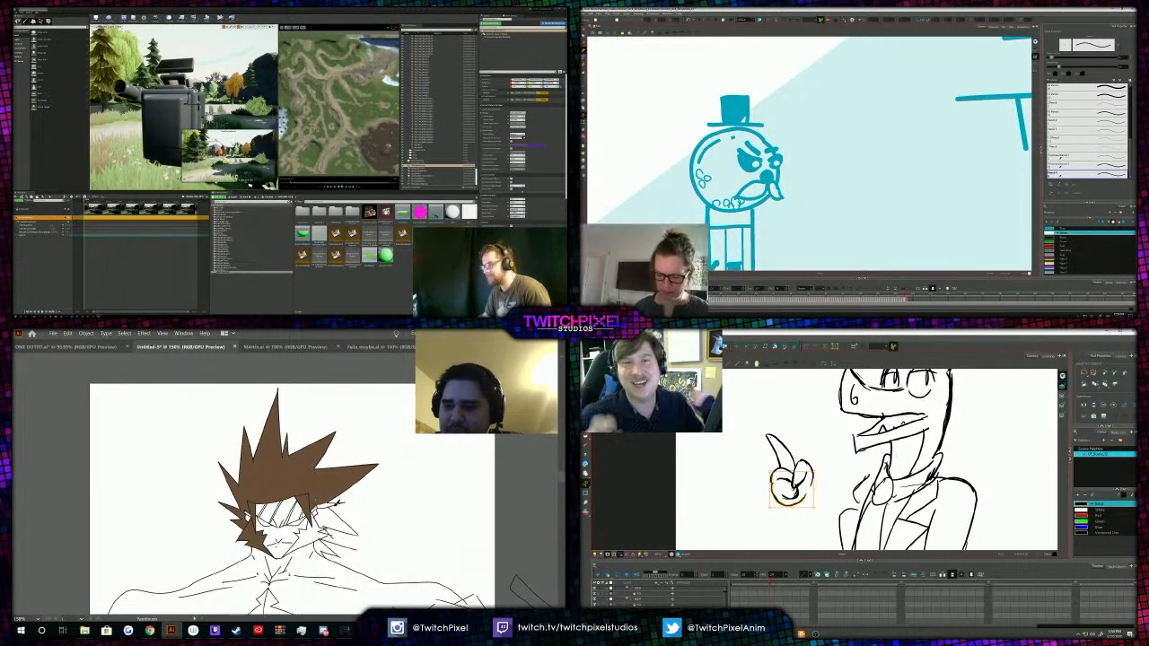
{"action": "key", "text": "period"}
{"action": "key", "text": "comma"}
{"action": "key", "text": "alt+b"}
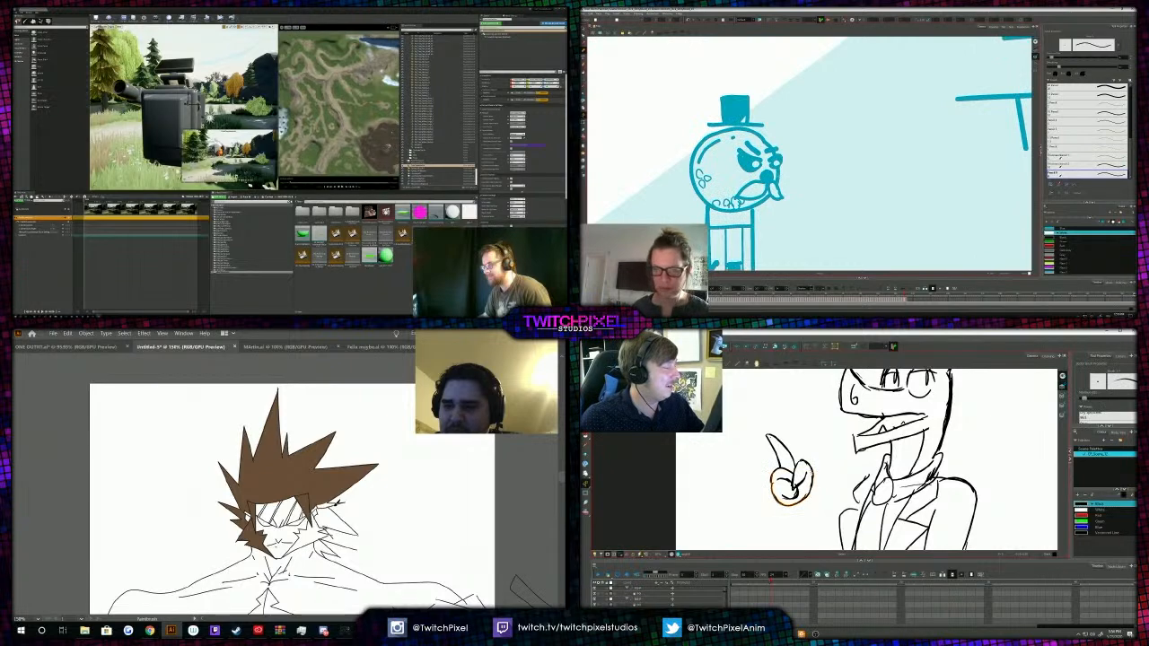
{"action": "key", "text": "1"}
{"action": "key", "text": "1"}
{"action": "key", "text": "1"}
{"action": "key", "text": "1"}
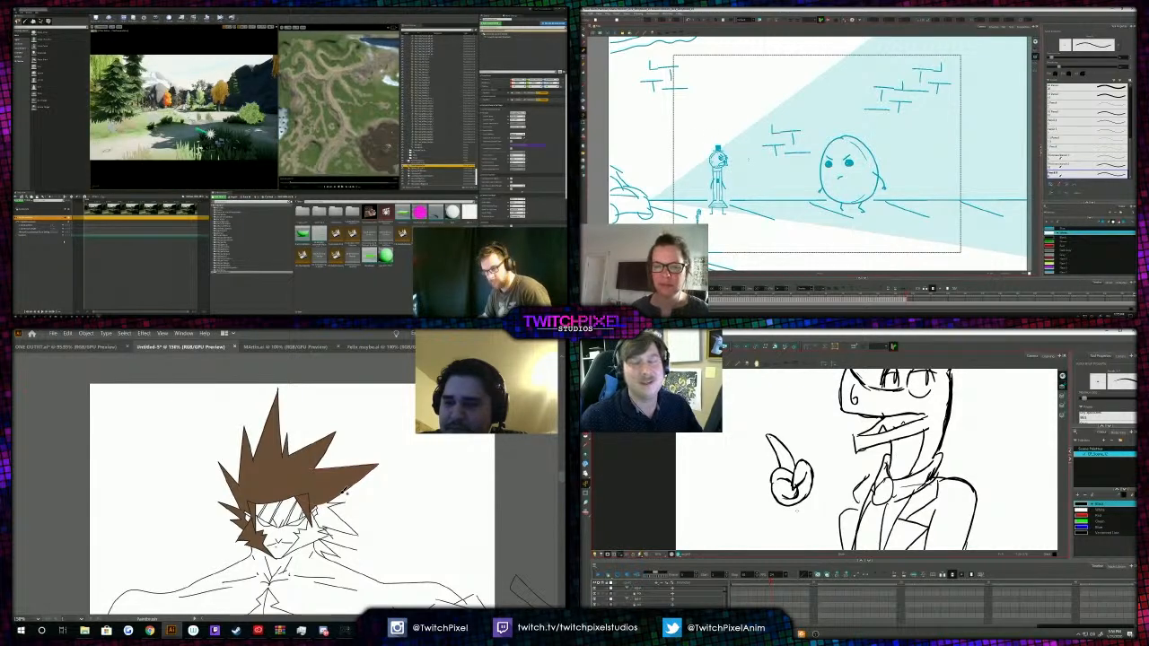
{"action": "key", "text": "alt+s"}
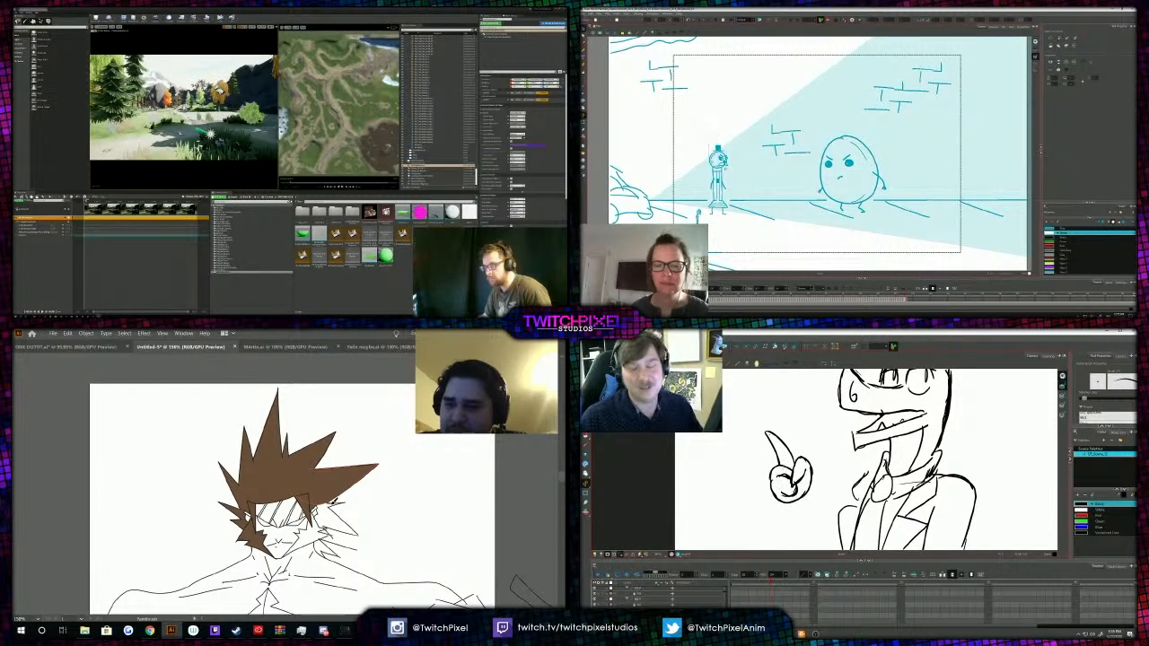
{"action": "key", "text": "alt+b"}
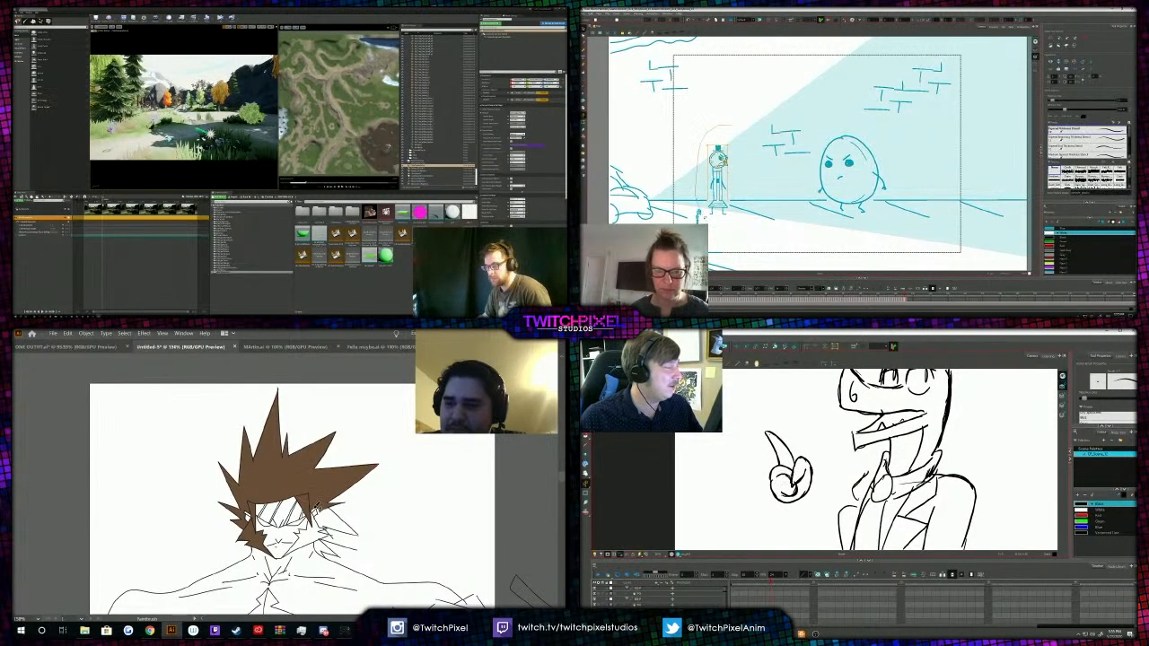
{"action": "key", "text": "alt+s"}
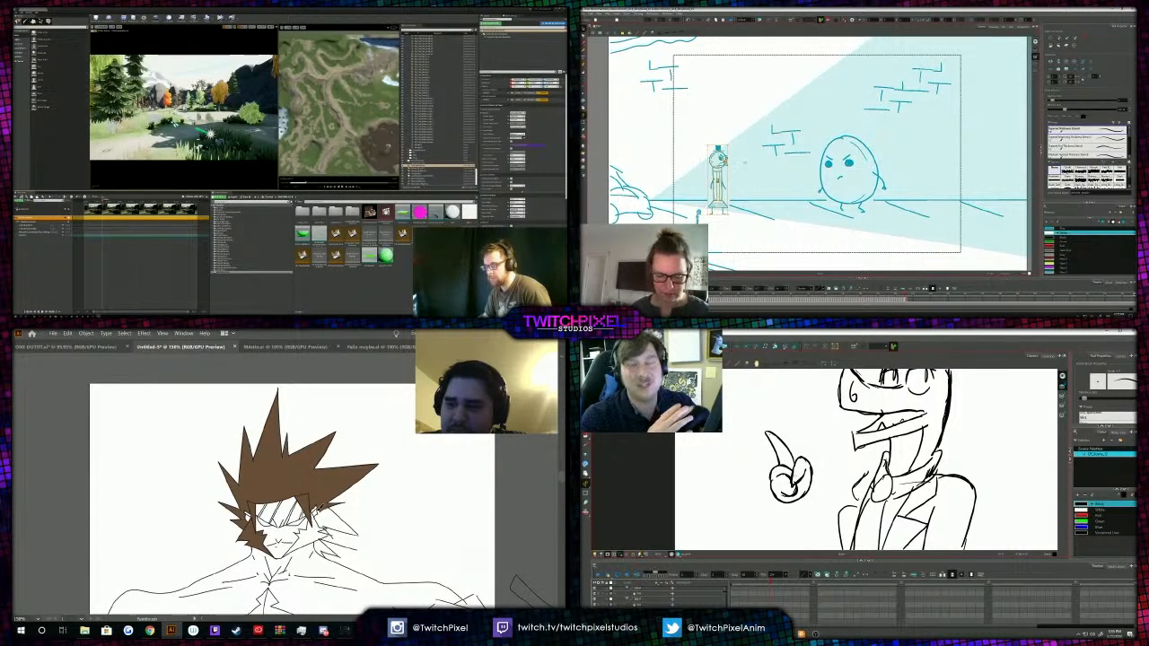
{"action": "left_click", "coordinate": [739, 157]}
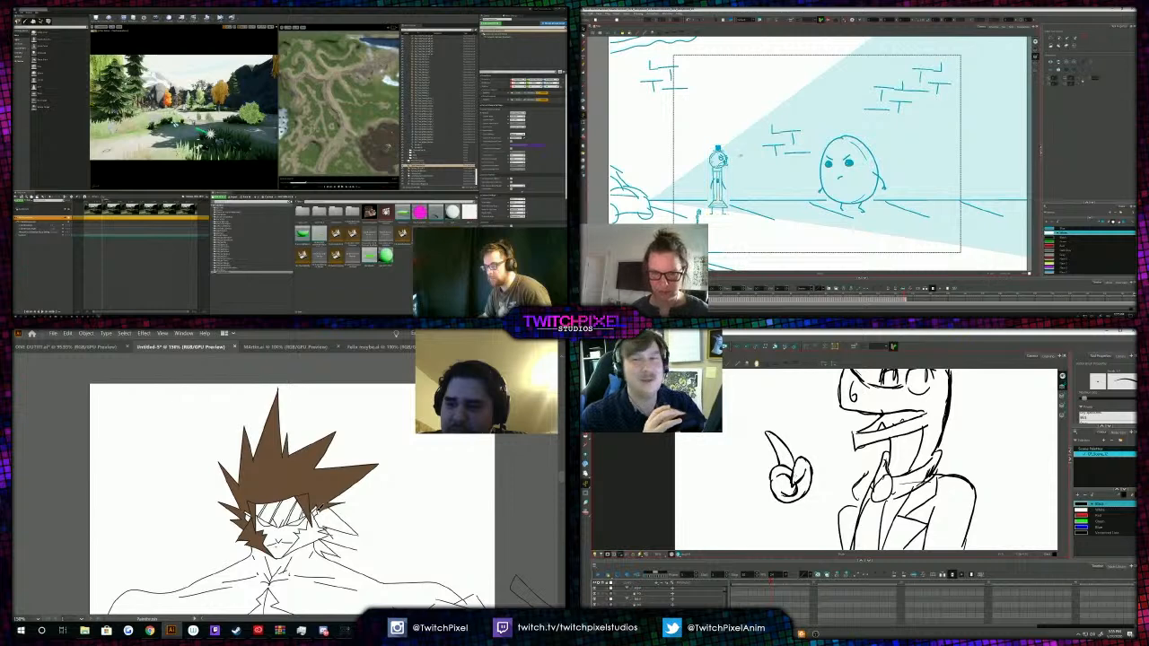
{"action": "left_click_drag", "start_coordinate": [745, 143], "coordinate": [703, 184]}
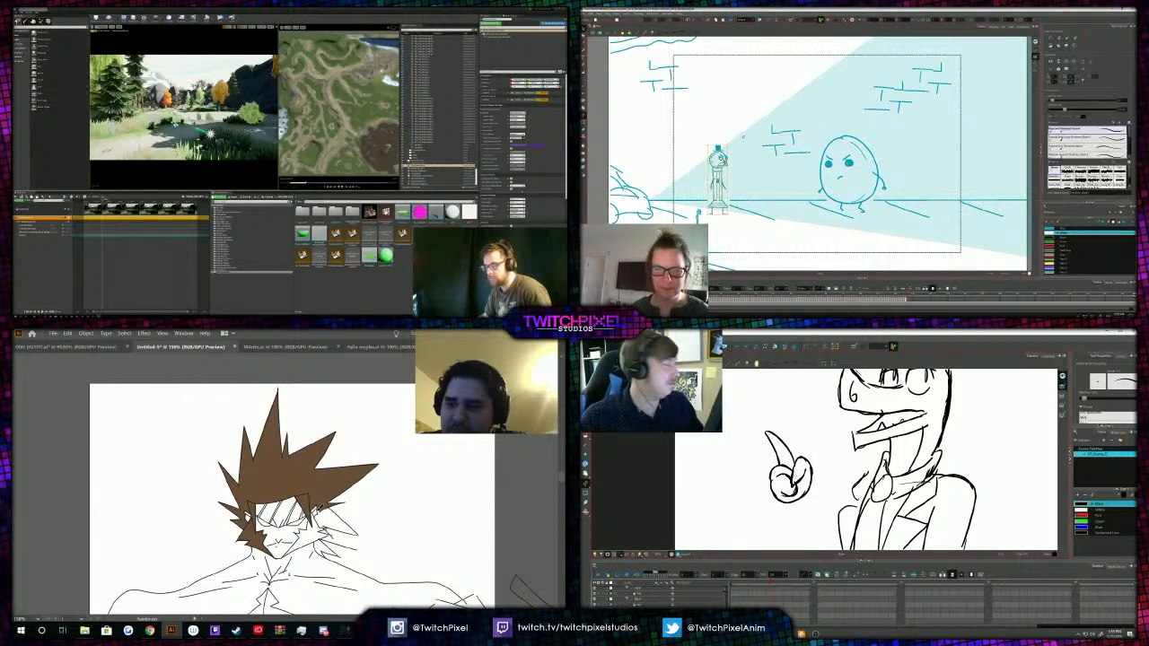
{"action": "key", "text": "Delete"}
{"action": "left_click_drag", "start_coordinate": [792, 485], "coordinate": [782, 461]}
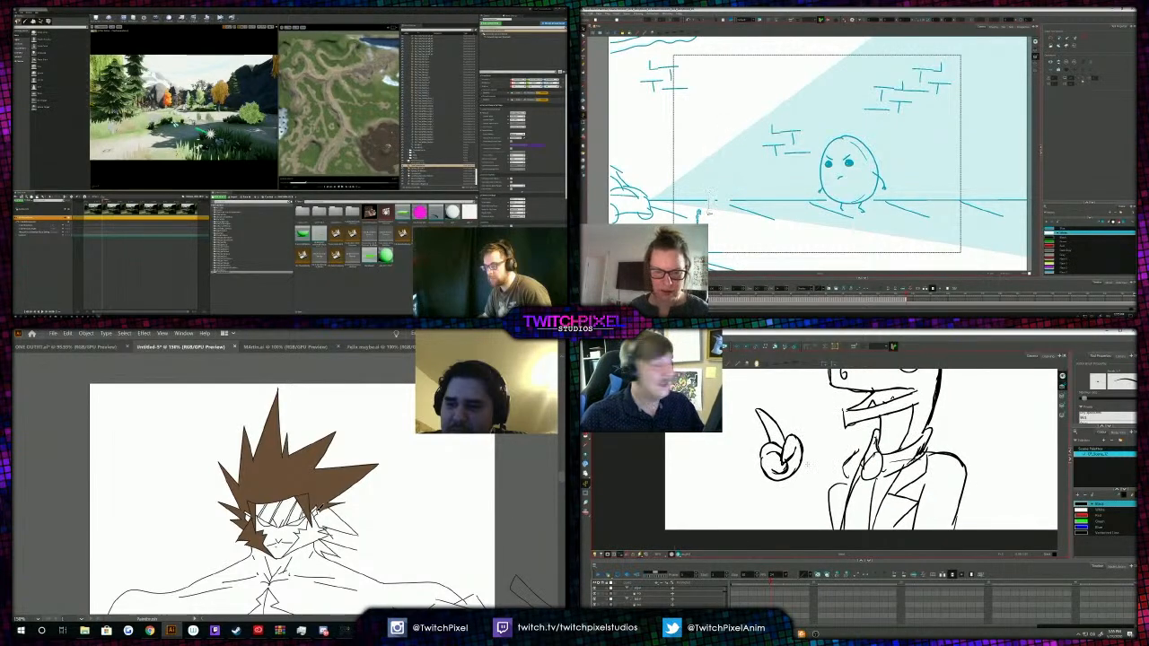
{"action": "key", "text": "ctrl+z"}
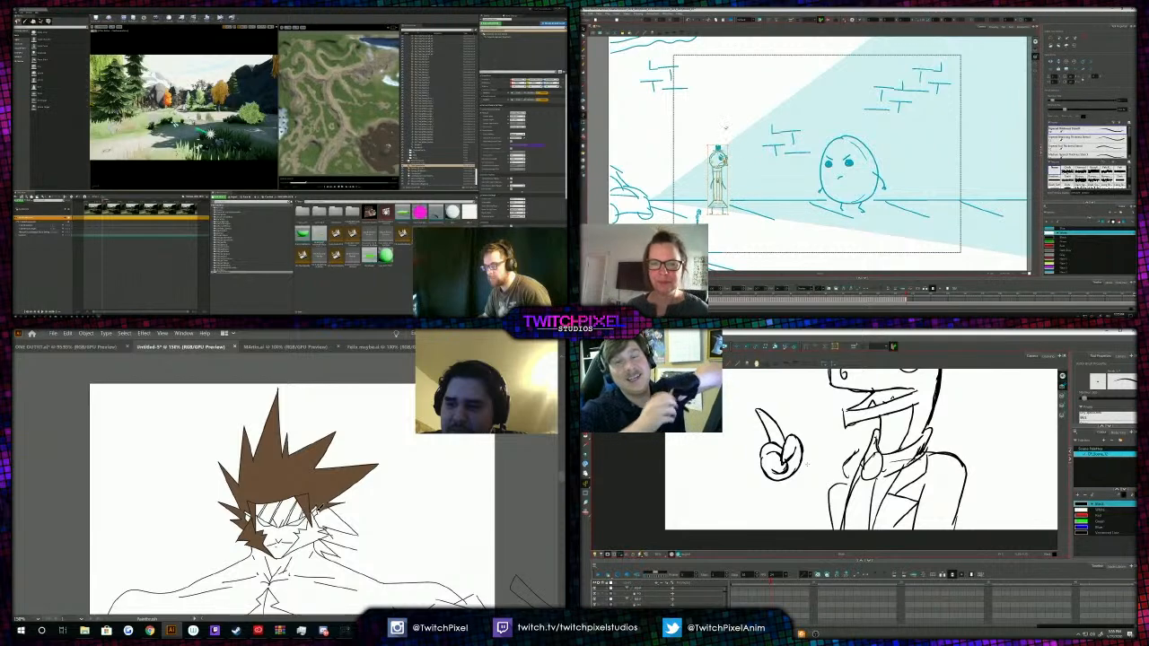
{"action": "left_click", "coordinate": [726, 127]}
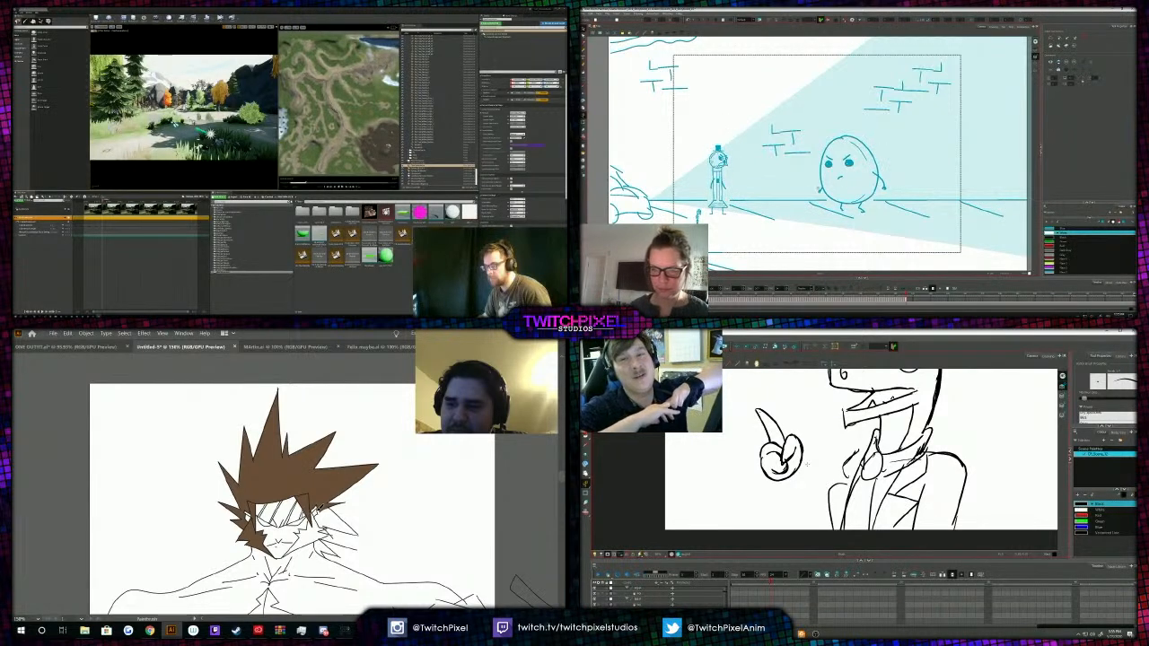
Select the angry egg character, and draw the dragon's forearm lines running down from the wrist of the raised fist.
{"action": "left_click", "coordinate": [820, 191]}
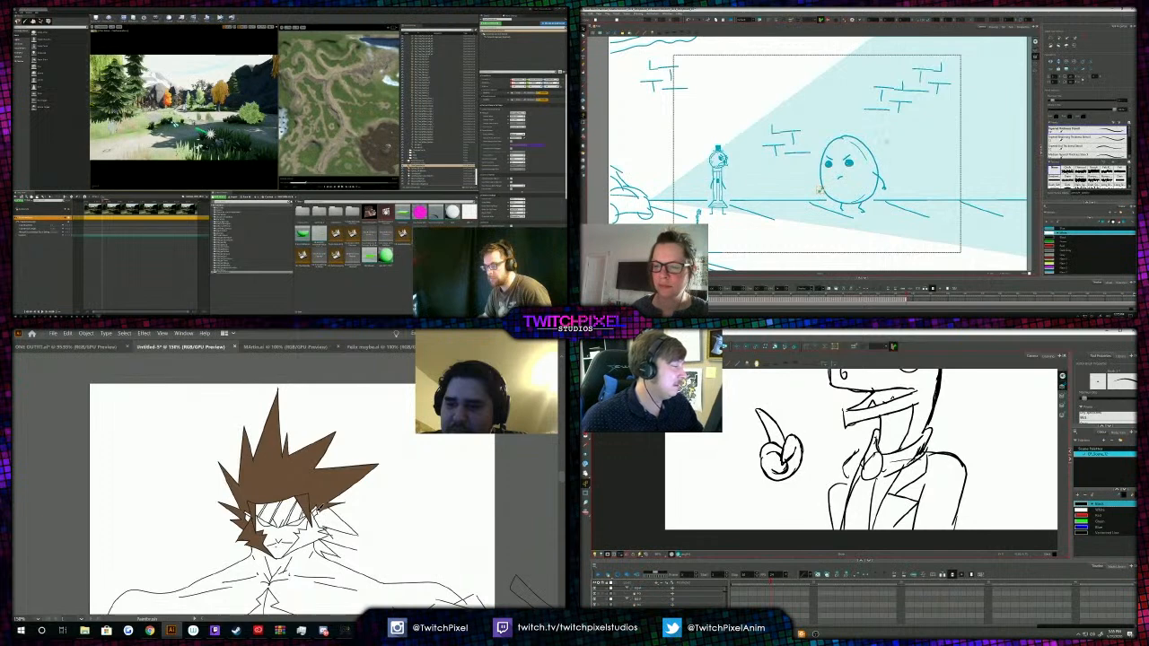
{"action": "left_click_drag", "start_coordinate": [800, 439], "coordinate": [815, 469]}
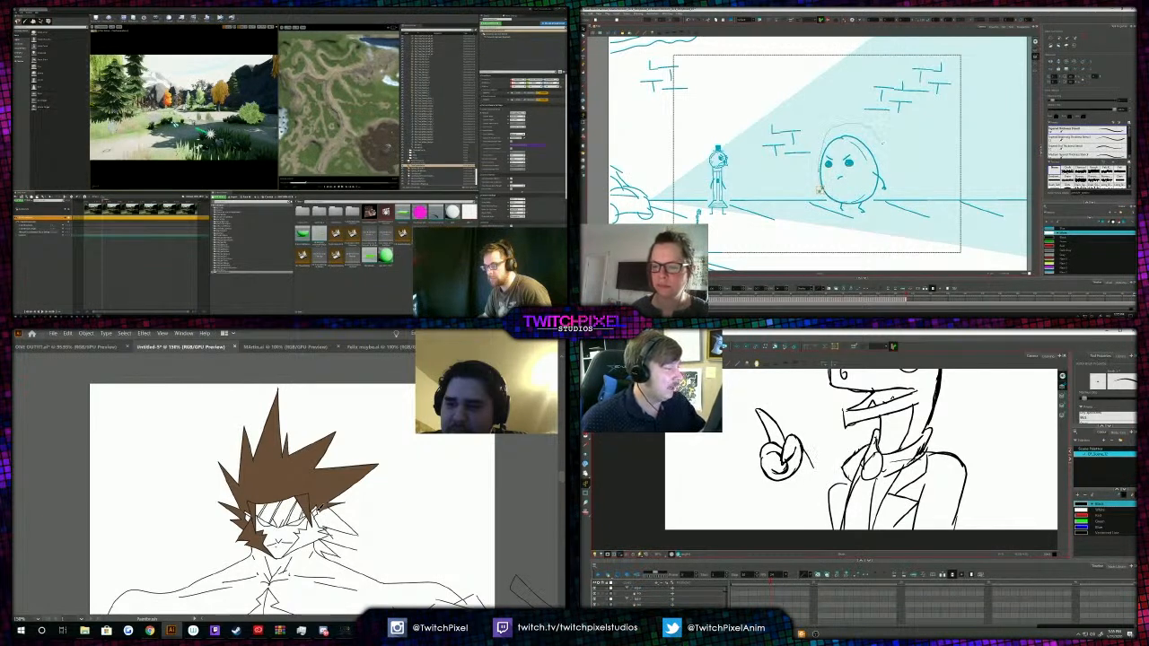
{"action": "left_click", "coordinate": [880, 136]}
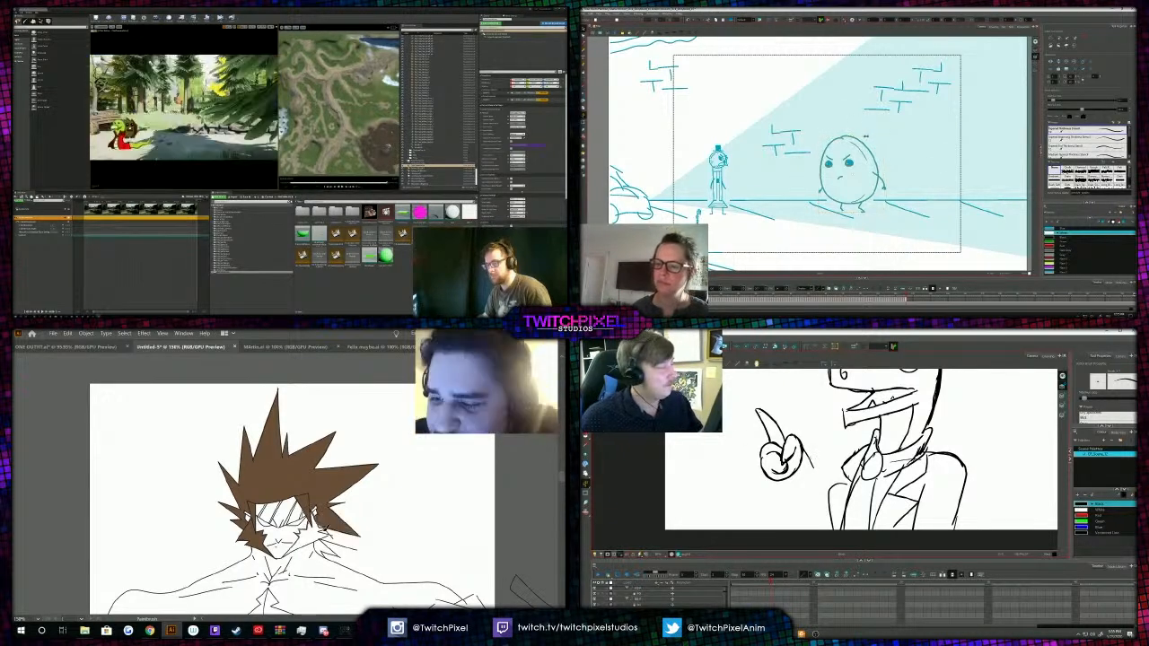
{"action": "left_click_drag", "start_coordinate": [813, 470], "coordinate": [804, 445]}
{"action": "key", "text": "ctrl+z"}
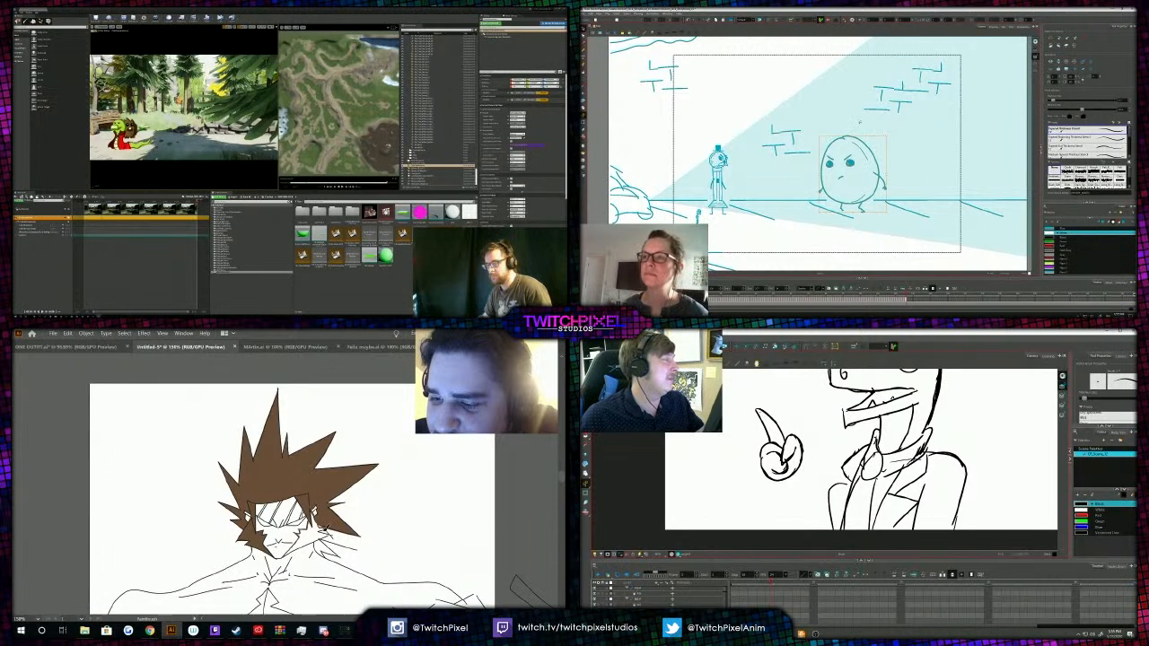
{"action": "left_click_drag", "start_coordinate": [802, 447], "coordinate": [822, 494]}
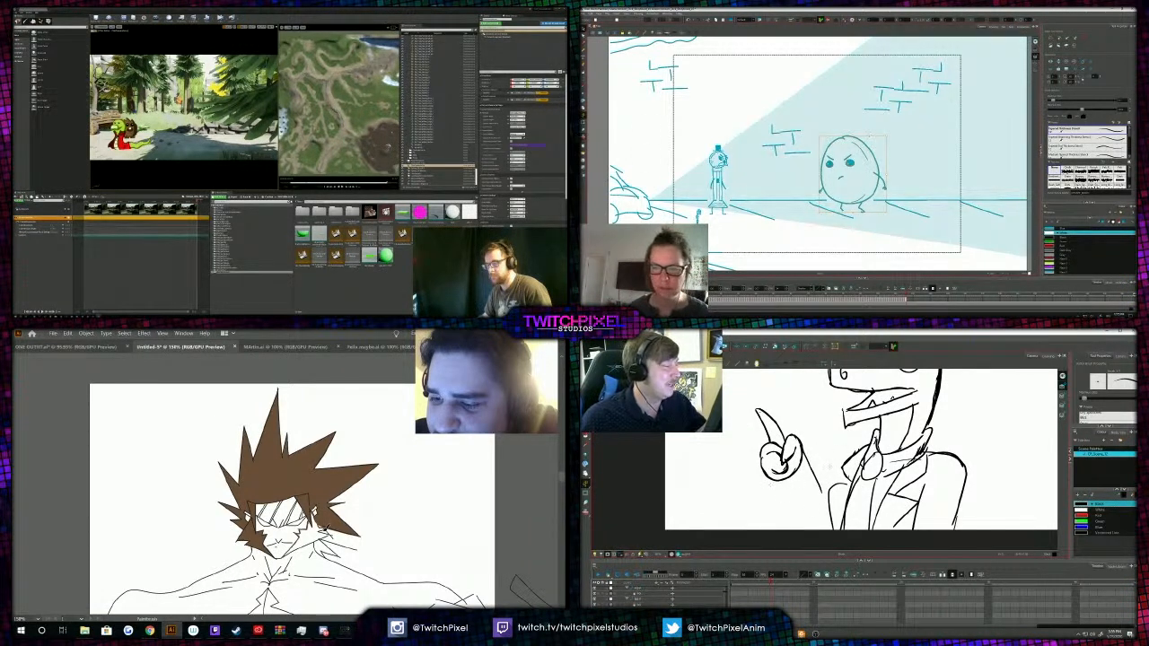
{"action": "left_click_drag", "start_coordinate": [823, 474], "coordinate": [858, 446]}
Undo the last mark on the egg's grinning mouth, and move to an empty frame for the next dragon pose.
{"action": "left_click_drag", "start_coordinate": [787, 506], "coordinate": [786, 500]}
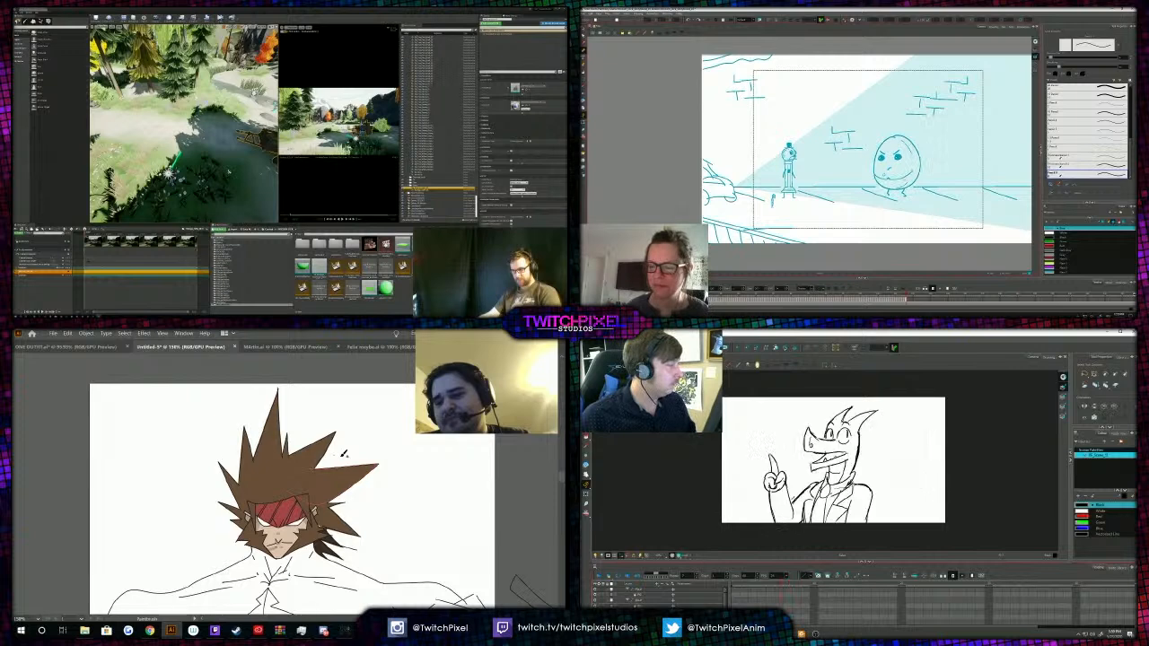
{"action": "scroll", "coordinate": [771, 503], "scroll_direction": "down", "scroll_amount": 3}
{"action": "mouse_move", "coordinate": [760, 503]}
{"action": "left_mouse_down"}
{"action": "mouse_move", "coordinate": [794, 539]}
{"action": "mouse_move", "coordinate": [754, 473]}
{"action": "left_mouse_up"}
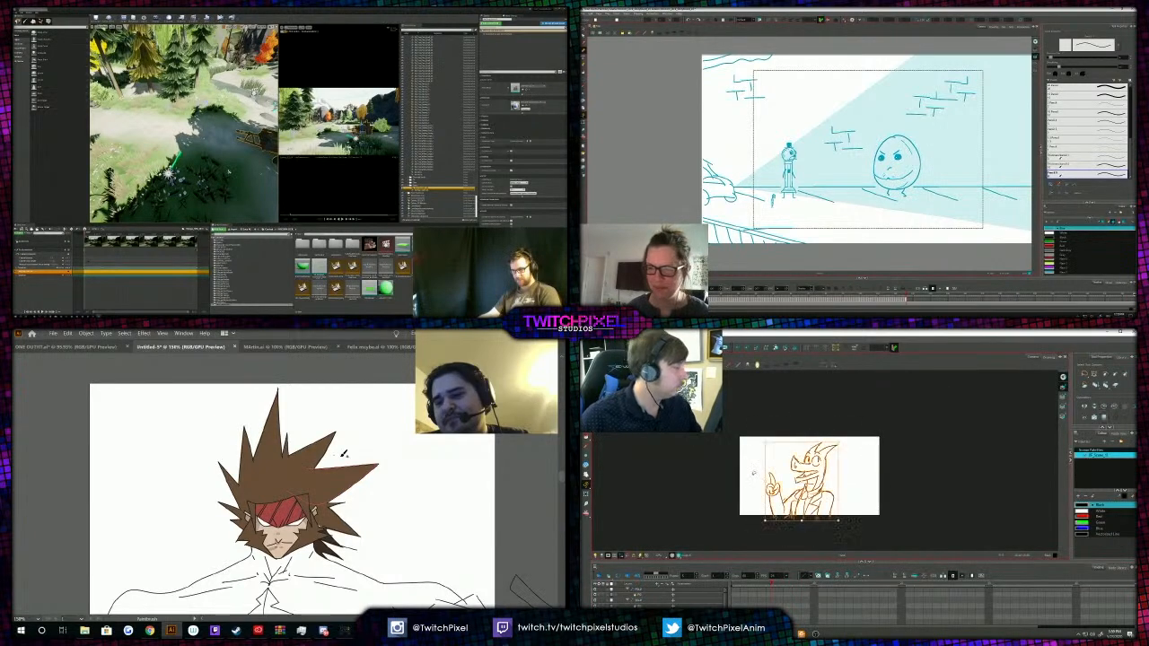
{"action": "scroll", "coordinate": [893, 178], "scroll_direction": "up", "scroll_amount": 5}
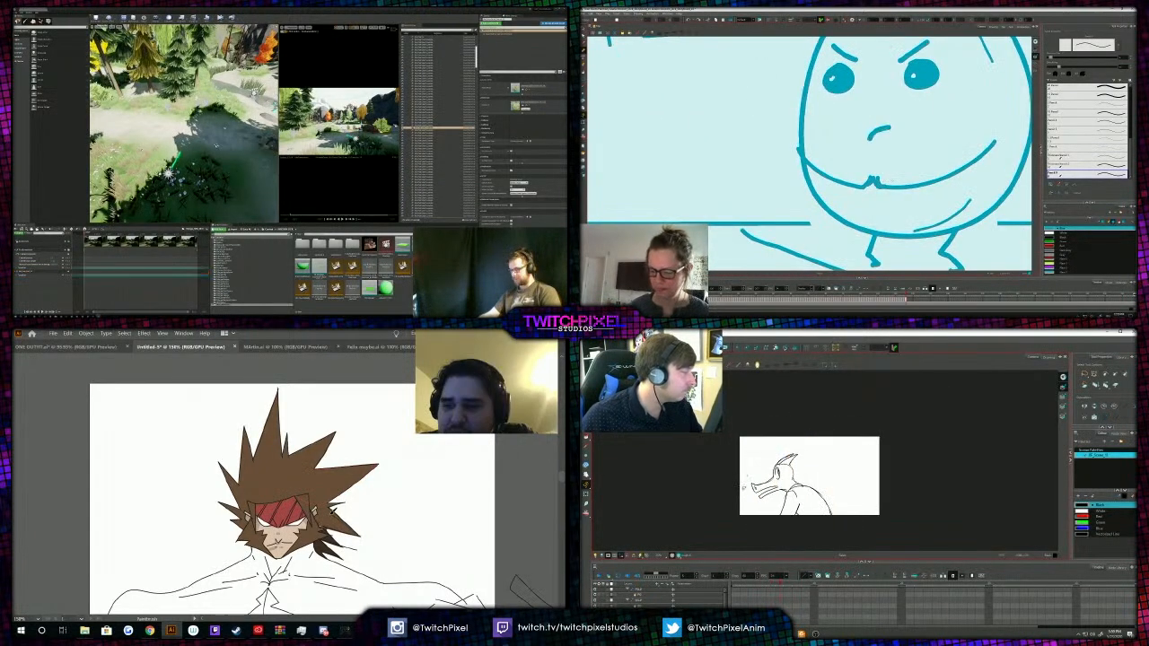
{"action": "key", "text": "ctrl+z"}
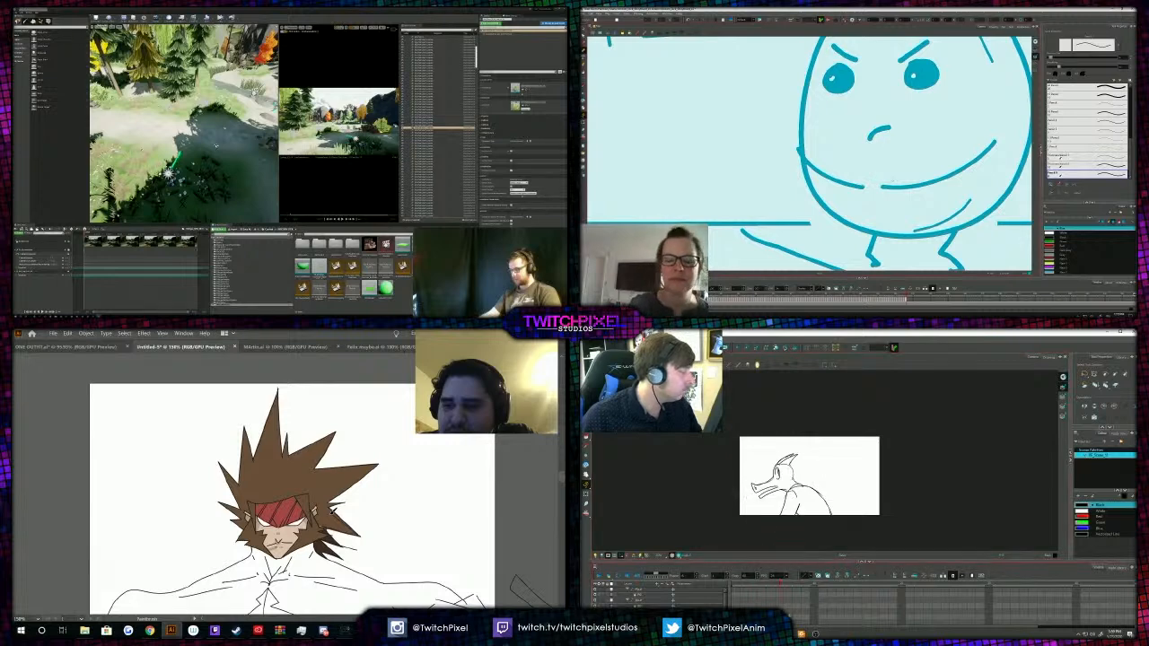
{"action": "key", "text": "period"}
{"action": "left_click", "coordinate": [41, 272]}
{"action": "key", "text": "alt+b"}
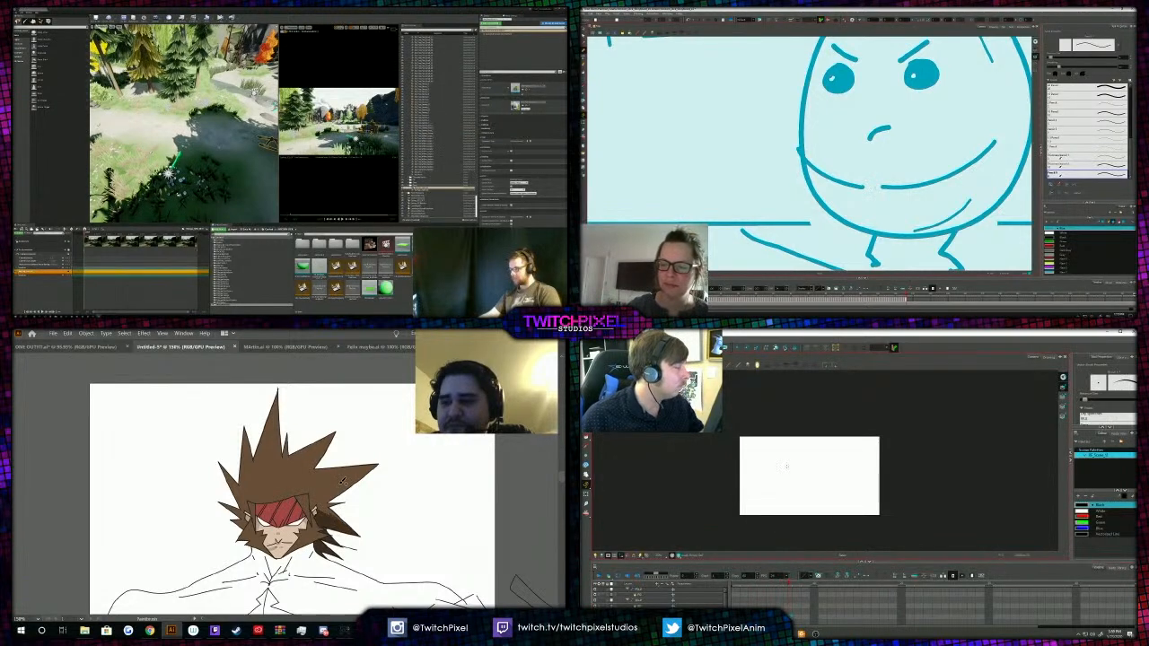
Sketch a round head with two pointed ears for the new dragon pose on the empty frame.
{"action": "scroll", "coordinate": [776, 477], "scroll_direction": "up", "scroll_amount": 3}
{"action": "mouse_move", "coordinate": [796, 467]}
{"action": "left_mouse_down"}
{"action": "mouse_move", "coordinate": [780, 460]}
{"action": "mouse_move", "coordinate": [789, 430]}
{"action": "mouse_move", "coordinate": [806, 434]}
{"action": "mouse_move", "coordinate": [802, 451]}
{"action": "mouse_move", "coordinate": [834, 429]}
{"action": "mouse_move", "coordinate": [795, 432]}
{"action": "left_mouse_up"}
{"action": "scroll", "coordinate": [798, 453], "scroll_direction": "down", "scroll_amount": 1}
{"action": "key", "text": "alt+s"}
{"action": "key", "text": "alt+b"}
{"action": "key", "text": "ctrl+z"}
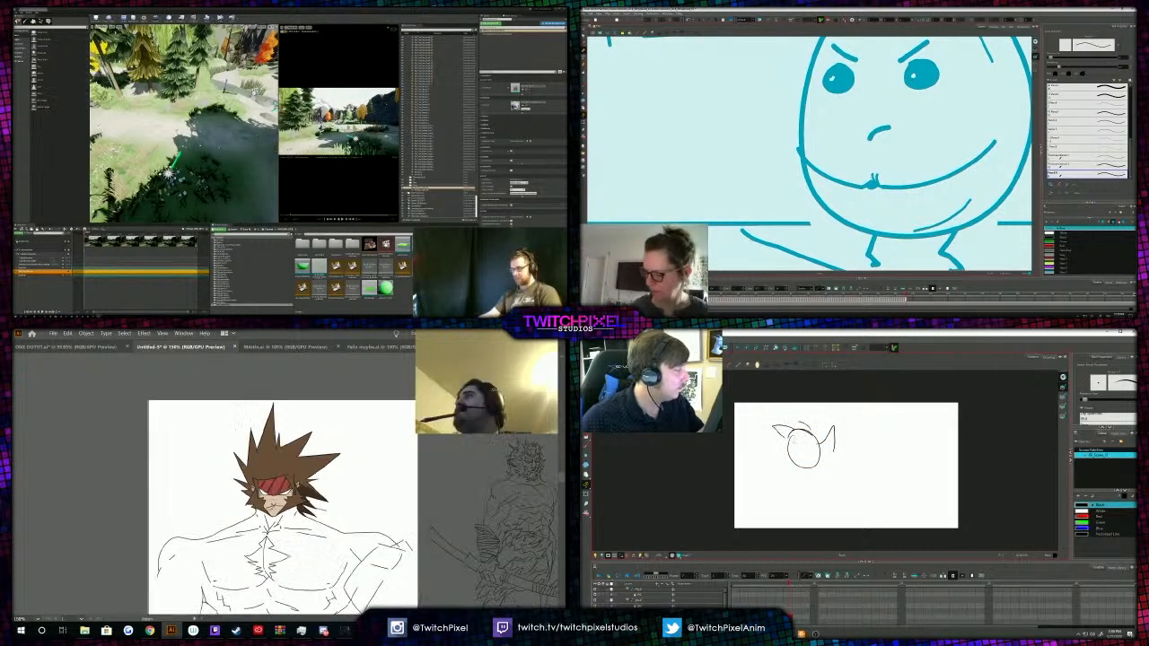
Rough in the dragon's shoulder circles, the curve connecting them and the line of the outstretched arm.
{"action": "scroll", "coordinate": [884, 87], "scroll_direction": "down", "scroll_amount": 4}
{"action": "left_click_drag", "start_coordinate": [788, 487], "coordinate": [792, 486]}
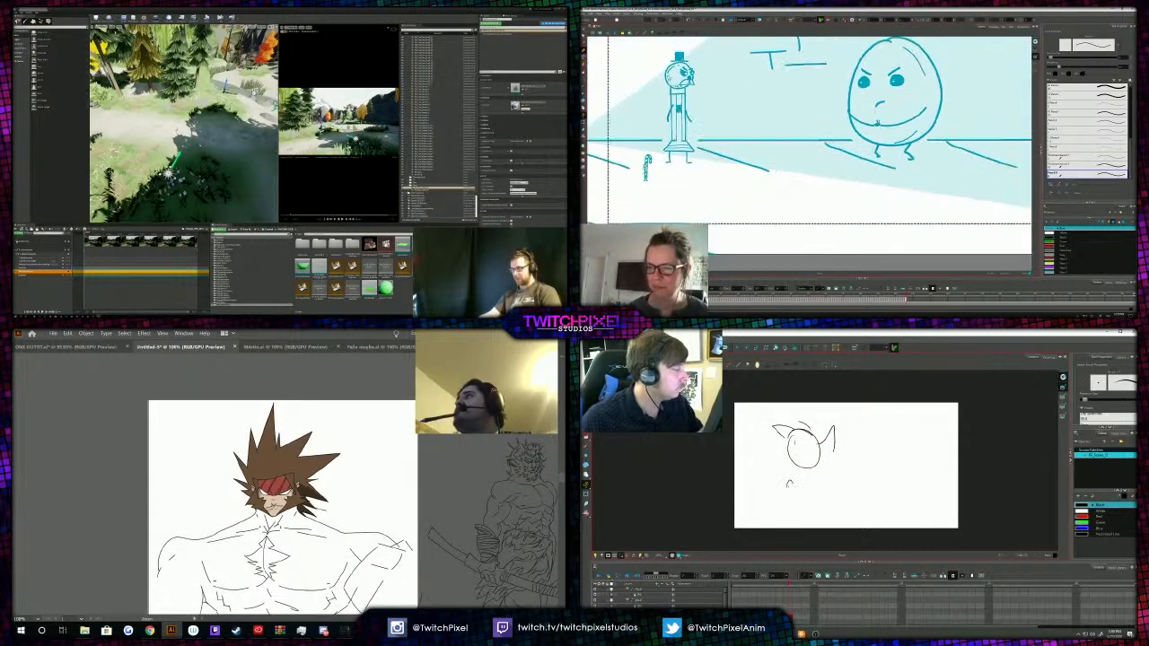
{"action": "mouse_move", "coordinate": [858, 460]}
{"action": "left_mouse_down"}
{"action": "mouse_move", "coordinate": [852, 489]}
{"action": "mouse_move", "coordinate": [841, 467]}
{"action": "mouse_move", "coordinate": [841, 489]}
{"action": "mouse_move", "coordinate": [920, 470]}
{"action": "left_mouse_up"}
{"action": "scroll", "coordinate": [884, 166], "scroll_direction": "up", "scroll_amount": 5}
{"action": "left_click", "coordinate": [278, 468]}
{"action": "scroll", "coordinate": [280, 468], "scroll_direction": "down", "scroll_amount": 1}
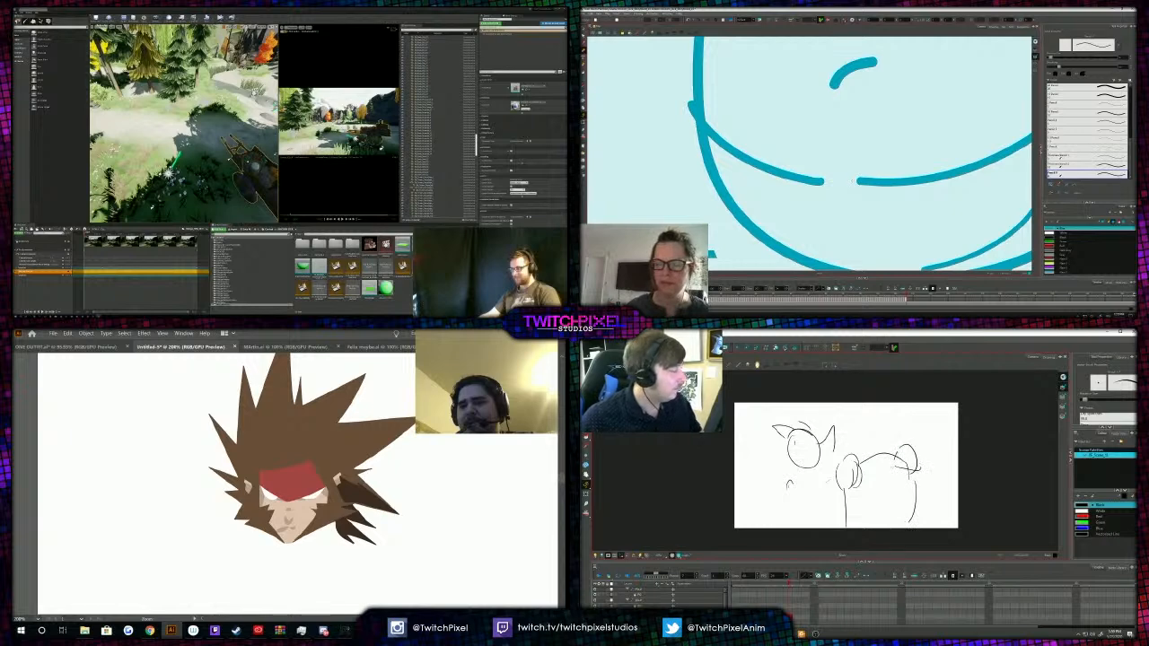
{"action": "left_click_drag", "start_coordinate": [790, 486], "coordinate": [837, 466]}
Delete the neck stroke just above the dragon's bent arm.
{"action": "mouse_move", "coordinate": [904, 244]}
{"action": "left_mouse_down"}
{"action": "mouse_move", "coordinate": [936, 175]}
{"action": "mouse_move", "coordinate": [909, 74]}
{"action": "left_mouse_up"}
{"action": "mouse_move", "coordinate": [792, 496]}
{"action": "left_mouse_down"}
{"action": "mouse_move", "coordinate": [843, 489]}
{"action": "mouse_move", "coordinate": [793, 482]}
{"action": "left_mouse_up"}
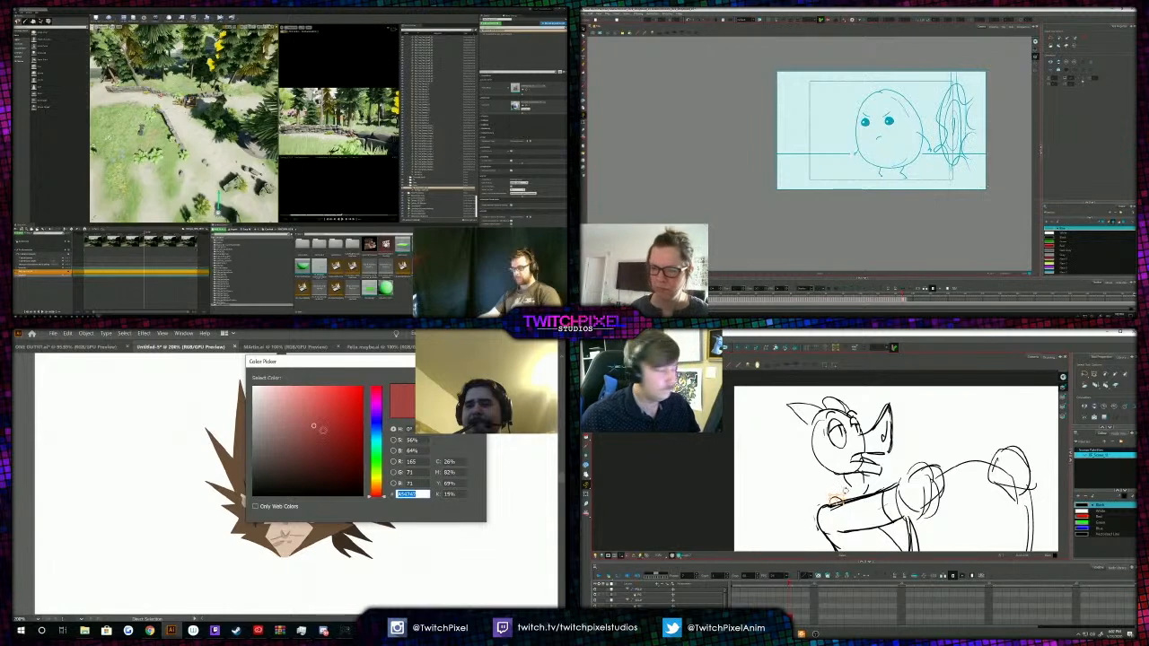
{"action": "key", "text": "Delete"}
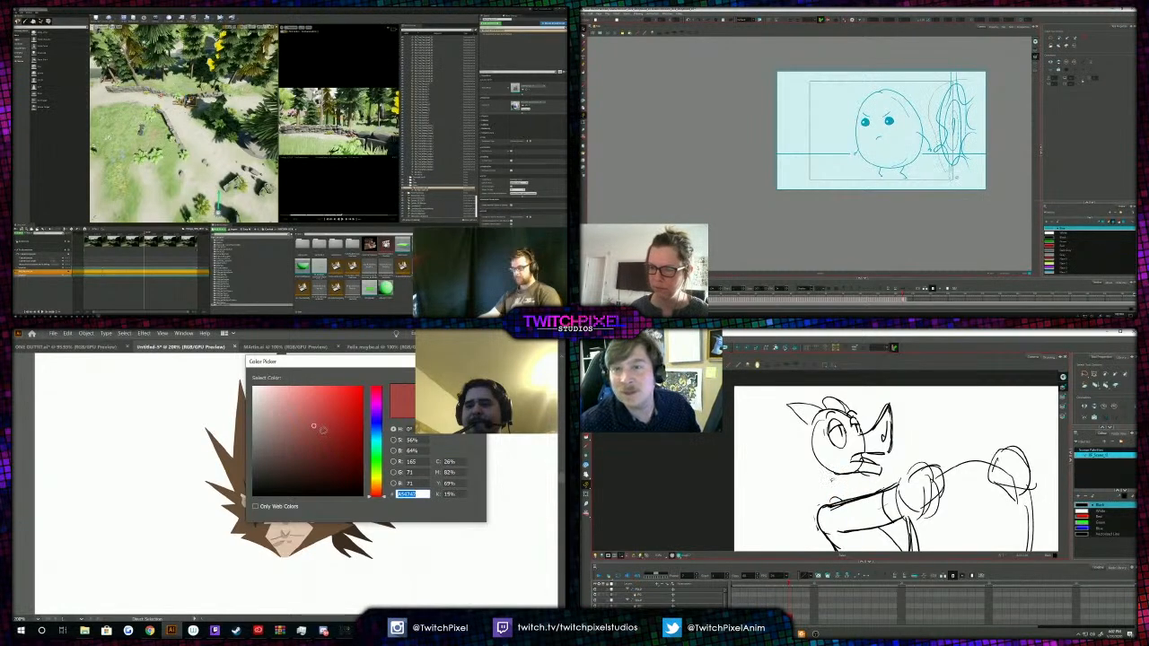
Copy the jagged oval drawing beside the close-up egg into the wide alley frame.
{"action": "left_click_drag", "start_coordinate": [957, 177], "coordinate": [991, 139]}
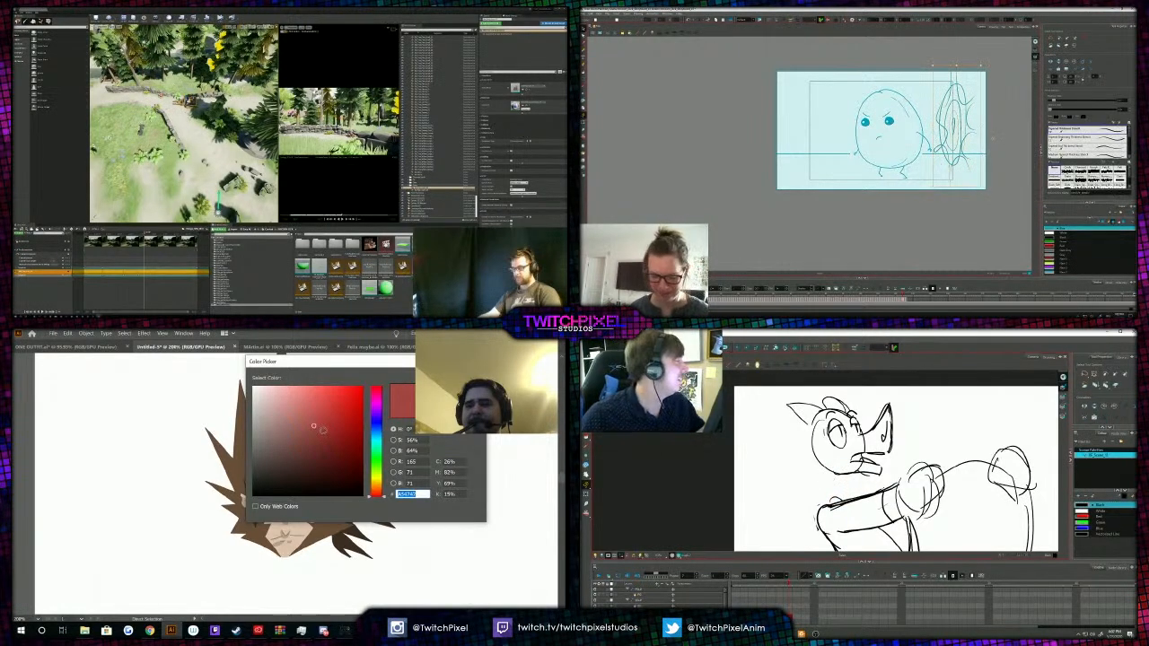
{"action": "key", "text": "alt+b"}
{"action": "key", "text": "."}
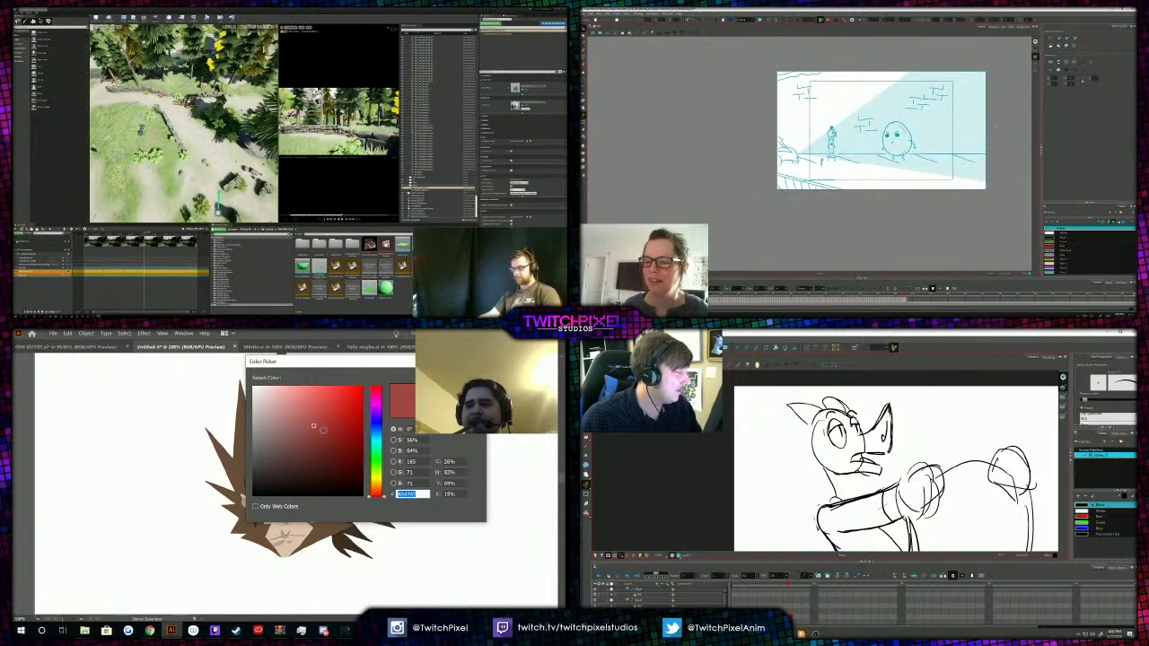
{"action": "scroll", "coordinate": [967, 127], "scroll_direction": "up", "scroll_amount": 3}
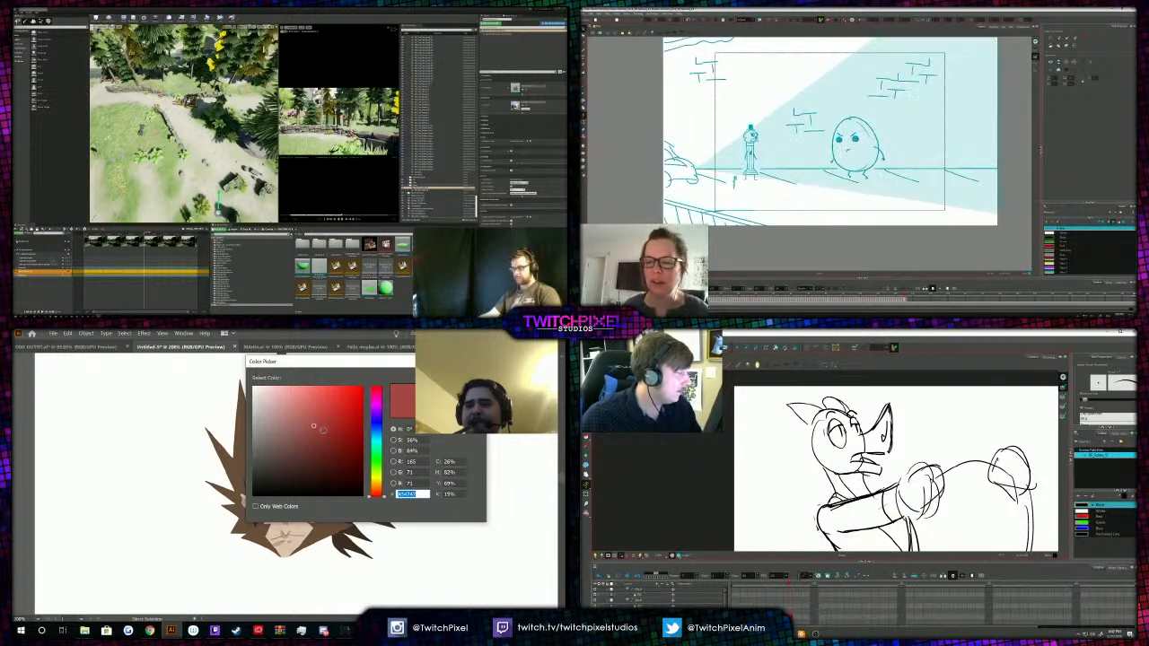
{"action": "key", "text": "ctrl+v"}
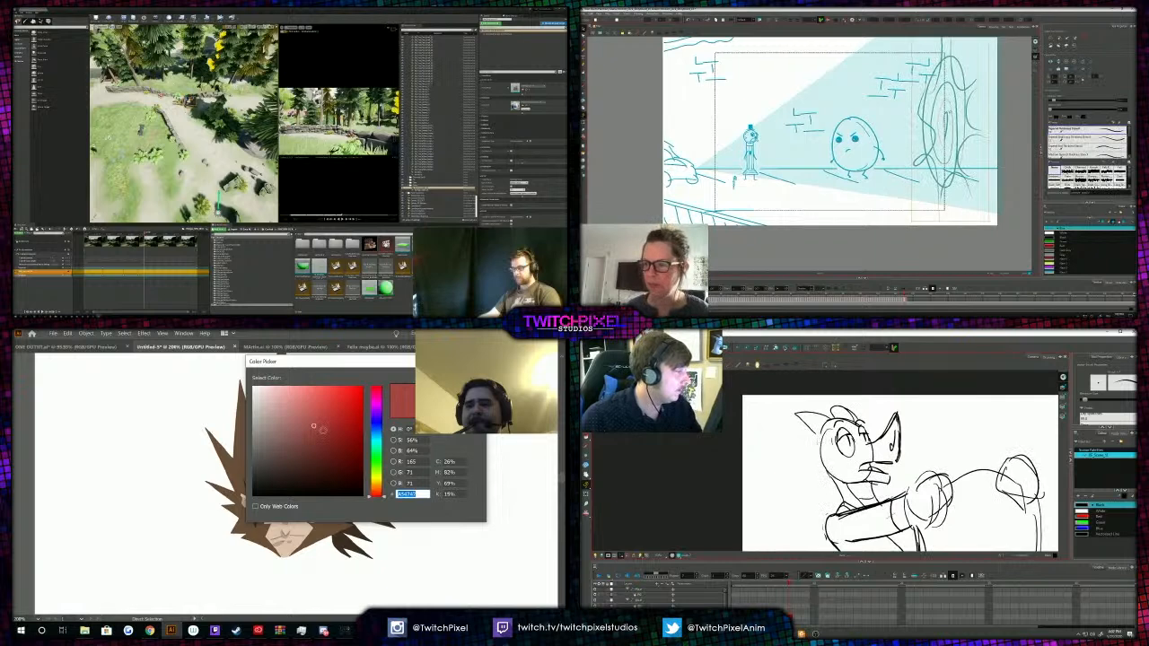
Scale down the pasted jagged oval and place it against the wall just behind the egg.
{"action": "scroll", "coordinate": [957, 88], "scroll_direction": "down", "scroll_amount": 2}
{"action": "scroll", "coordinate": [781, 478], "scroll_direction": "down", "scroll_amount": 1}
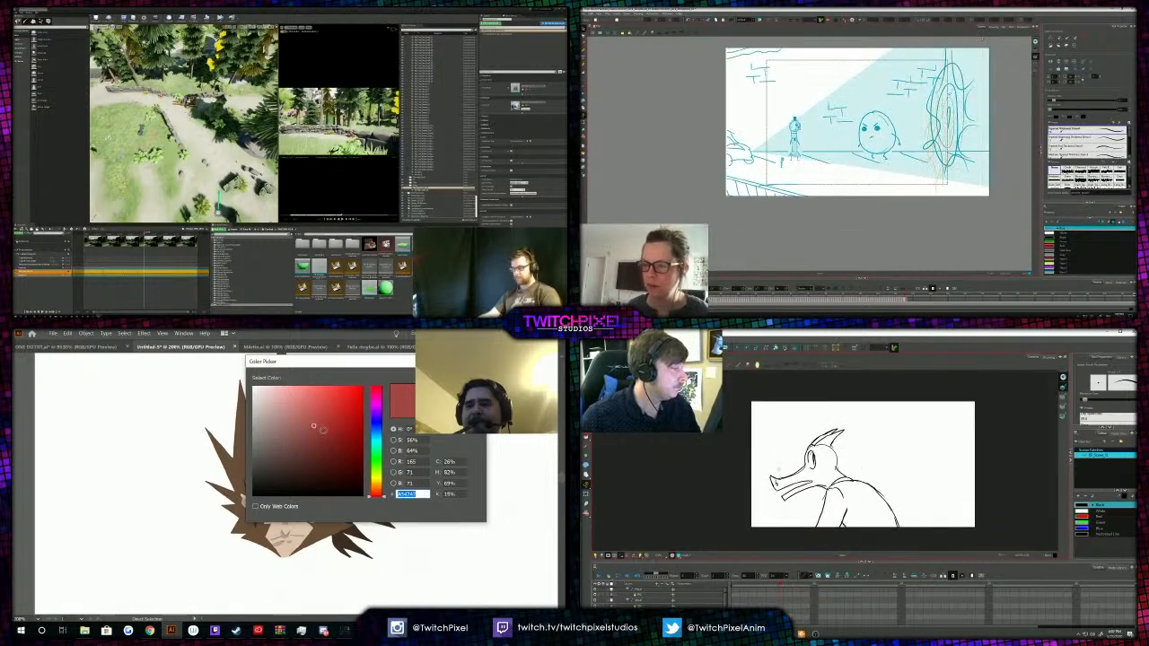
{"action": "left_click_drag", "start_coordinate": [983, 40], "coordinate": [956, 108]}
{"action": "scroll", "coordinate": [798, 490], "scroll_direction": "down", "scroll_amount": 1}
{"action": "scroll", "coordinate": [800, 498], "scroll_direction": "up", "scroll_amount": 2}
{"action": "key", "text": "."}
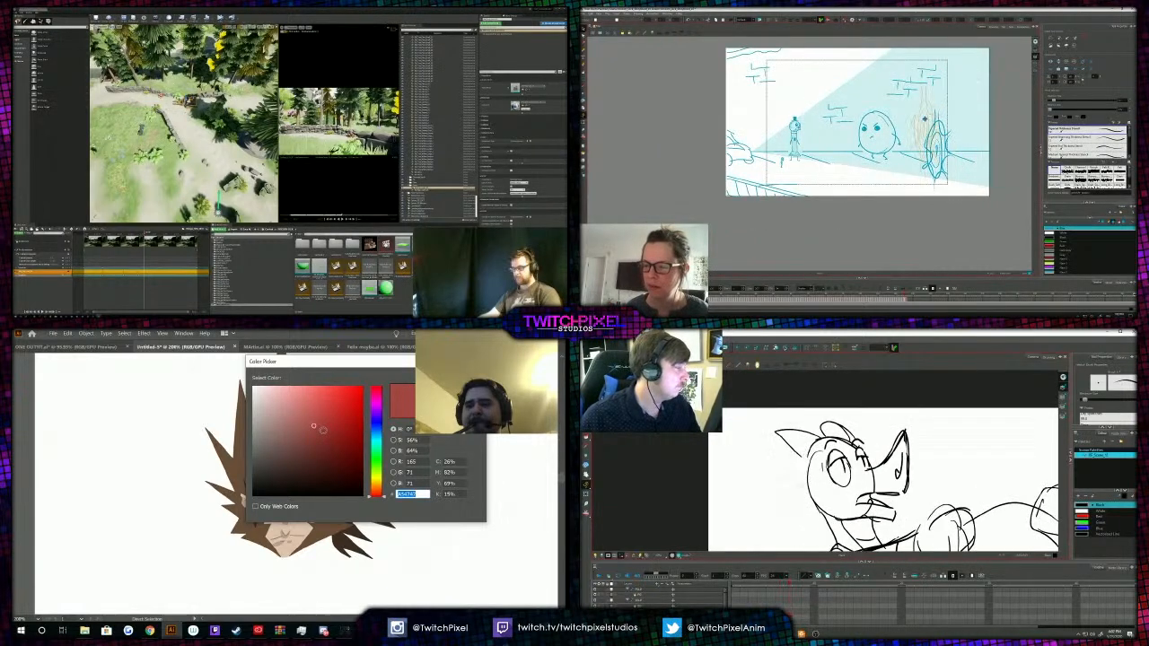
{"action": "left_click", "coordinate": [883, 127]}
Delete the pointed spike at the back of the dragon's head and the curved tuft on top.
{"action": "key", "text": "alt+t"}
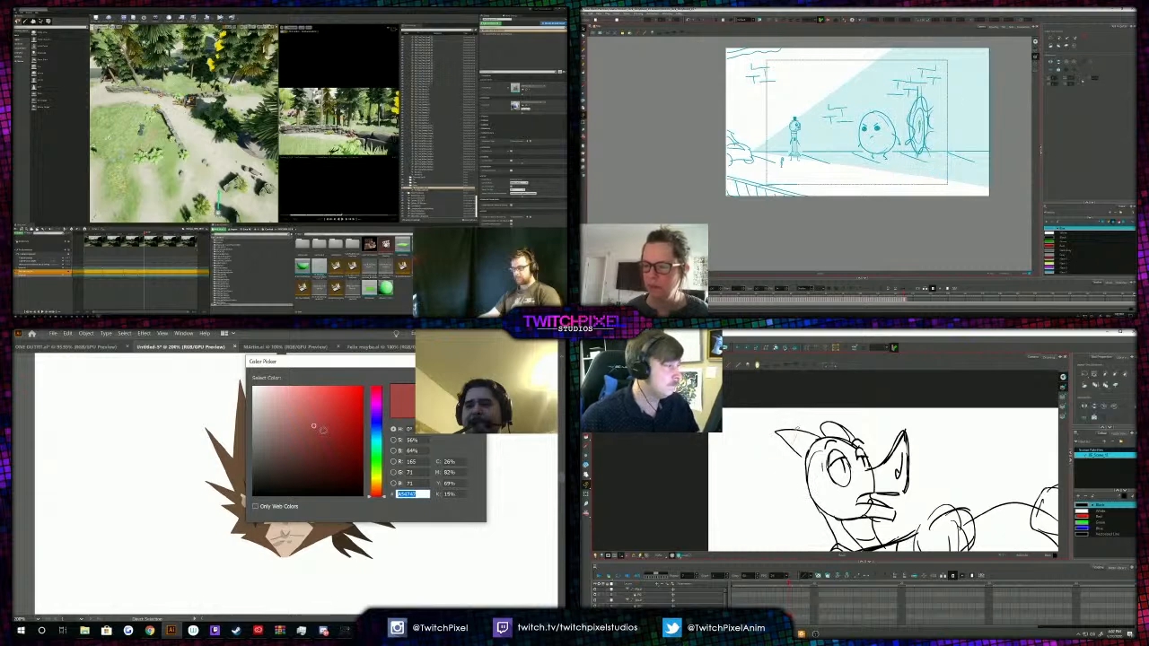
{"action": "left_click", "coordinate": [794, 436]}
{"action": "key", "text": "Delete"}
{"action": "left_click", "coordinate": [838, 424]}
{"action": "key", "text": "Delete"}
Redraw the dragon's head spikes as two longer points sweeping backward from the crown.
{"action": "scroll", "coordinate": [882, 126], "scroll_direction": "up", "scroll_amount": 1}
{"action": "scroll", "coordinate": [883, 128], "scroll_direction": "up", "scroll_amount": 1}
{"action": "key", "text": "alt+b"}
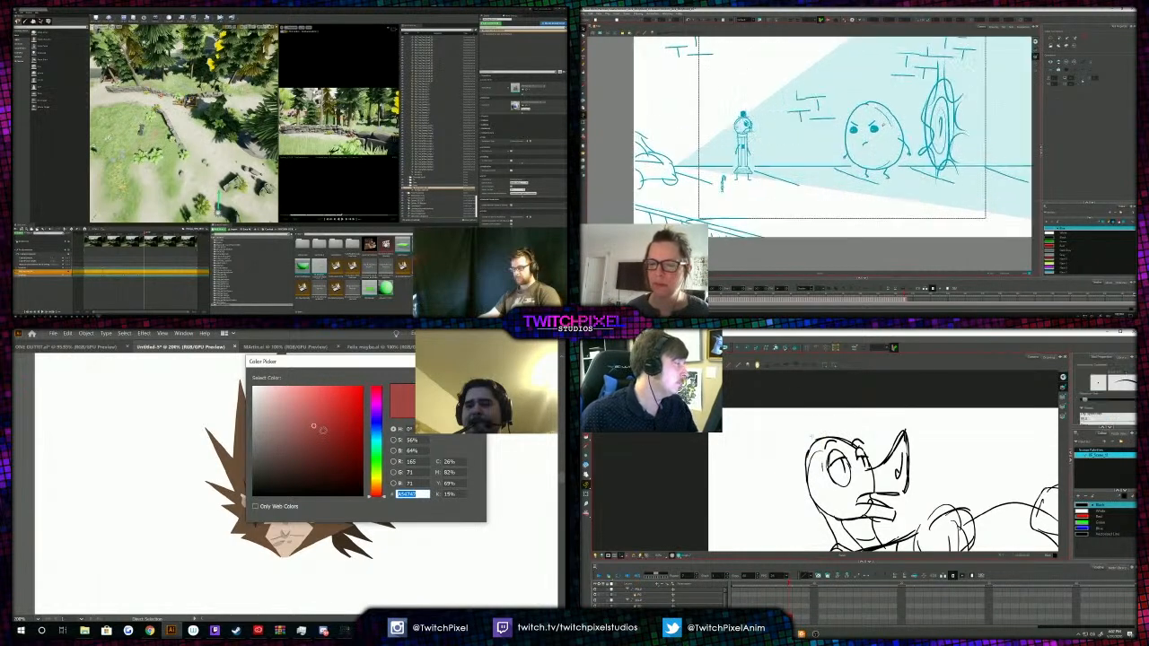
{"action": "left_click_drag", "start_coordinate": [824, 440], "coordinate": [770, 436]}
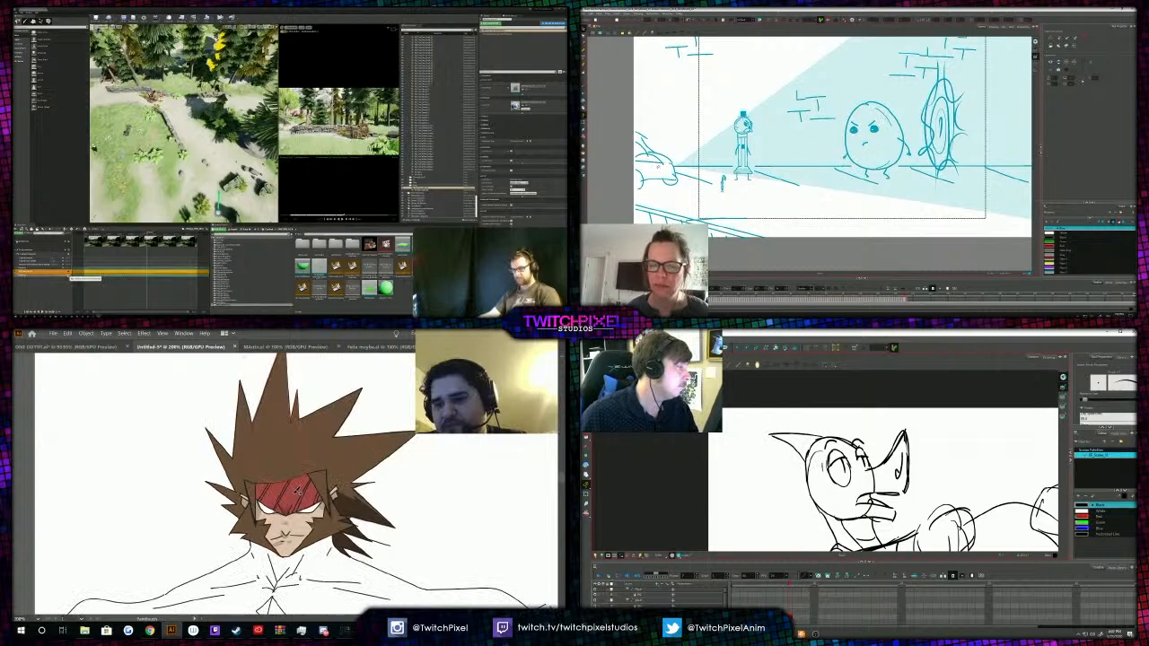
{"action": "mouse_move", "coordinate": [850, 440]}
{"action": "left_mouse_down"}
{"action": "mouse_move", "coordinate": [798, 419]}
{"action": "mouse_move", "coordinate": [815, 426]}
{"action": "left_mouse_up"}
Reinforce the dragon's front torso line and the long outer line below the far shoulder down to the canvas edge.
{"action": "scroll", "coordinate": [815, 449], "scroll_direction": "down", "scroll_amount": 2}
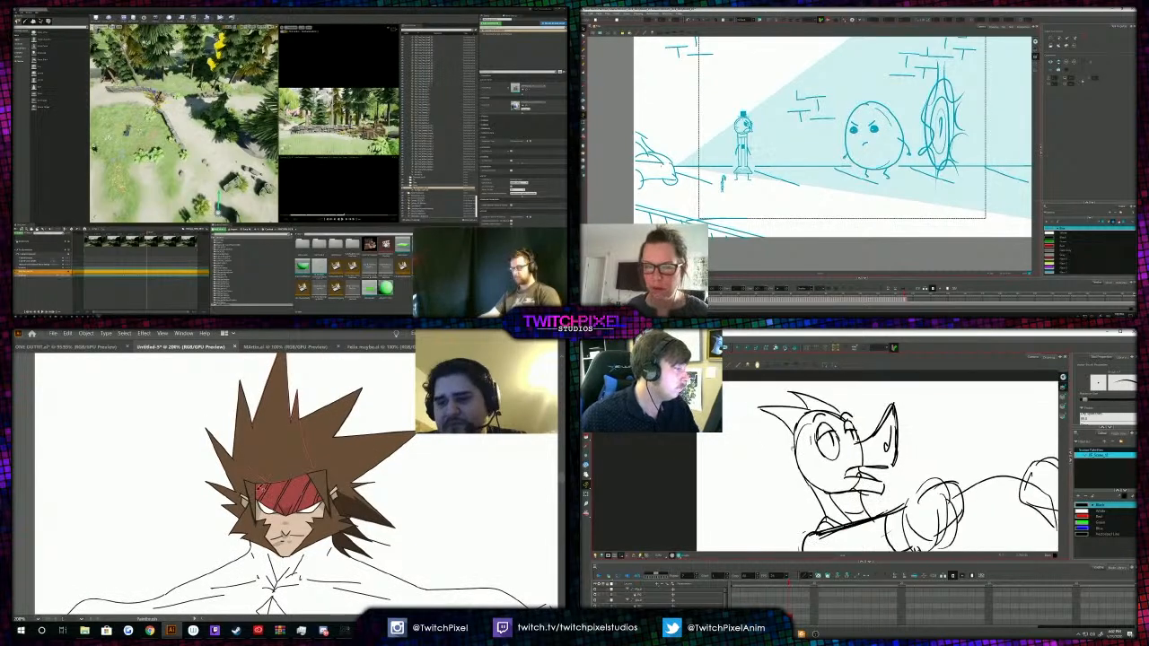
{"action": "mouse_move", "coordinate": [754, 446]}
{"action": "left_mouse_down"}
{"action": "mouse_move", "coordinate": [787, 460]}
{"action": "mouse_move", "coordinate": [778, 434]}
{"action": "left_mouse_up"}
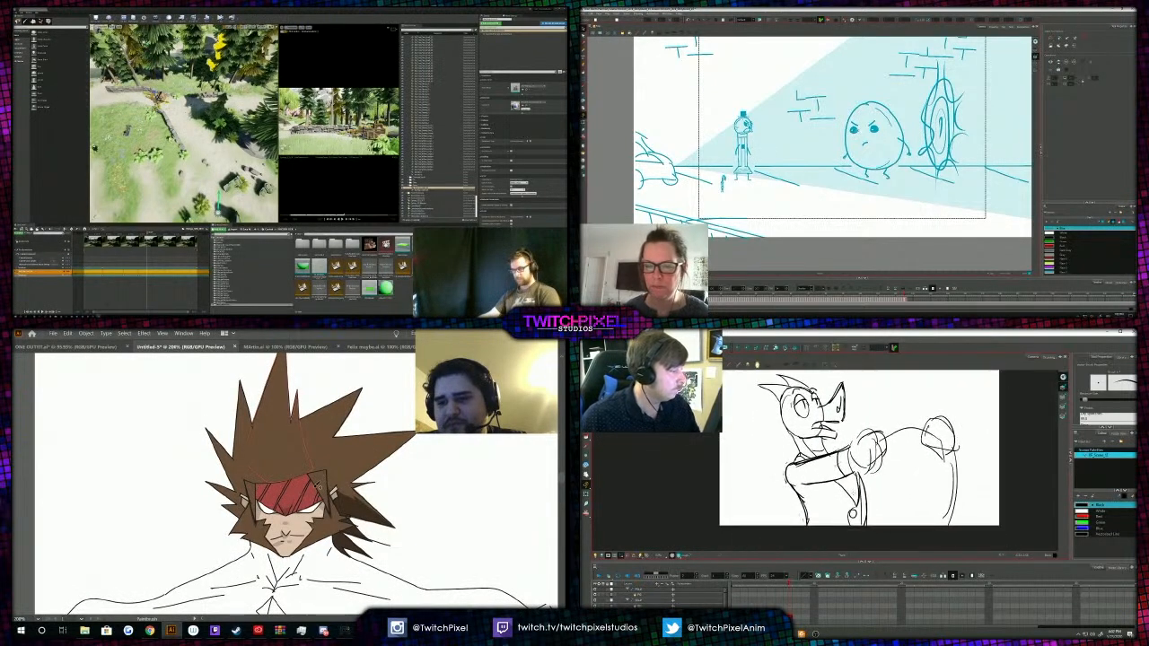
{"action": "left_click_drag", "start_coordinate": [858, 473], "coordinate": [867, 526]}
{"action": "left_click_drag", "start_coordinate": [958, 460], "coordinate": [944, 525]}
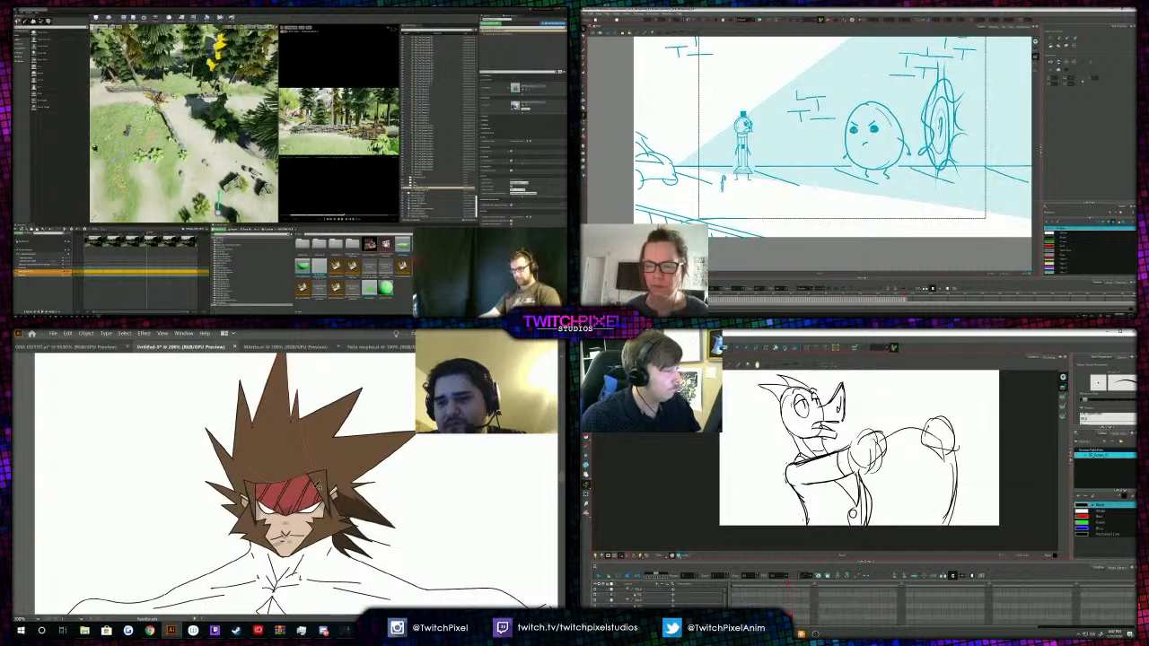
Sketch the curved inner edge and angular fold of the shape hanging between the dragon's hands, plus a vertical line below the near hand.
{"action": "left_click_drag", "start_coordinate": [901, 450], "coordinate": [924, 511]}
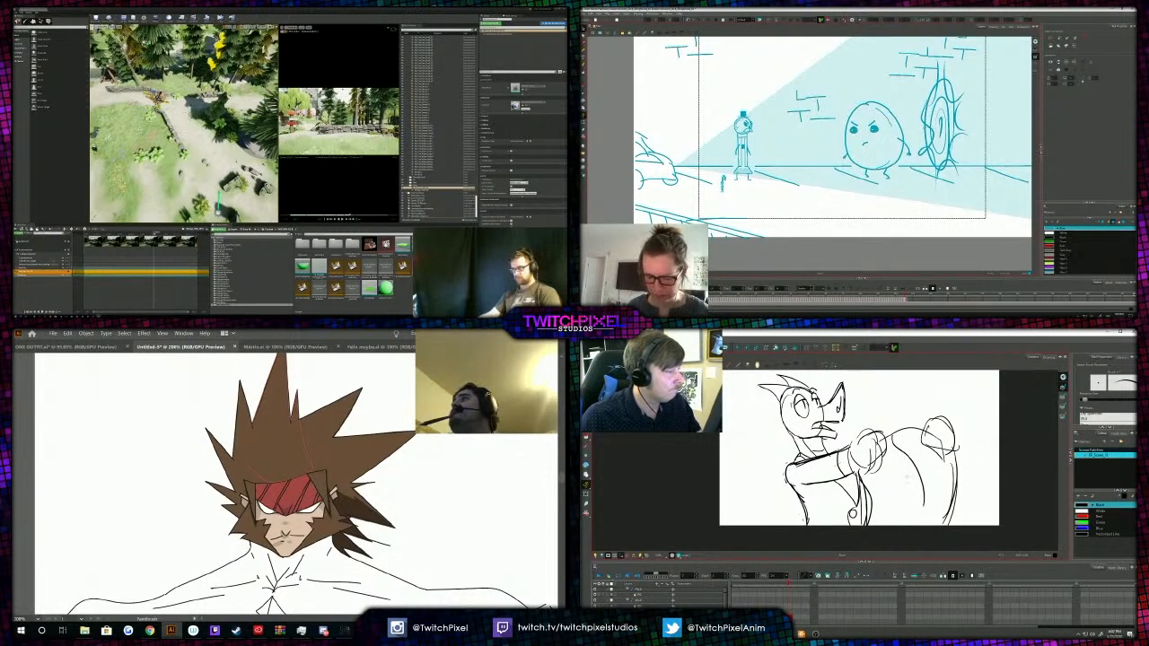
{"action": "mouse_move", "coordinate": [910, 461]}
{"action": "left_mouse_down"}
{"action": "mouse_move", "coordinate": [892, 486]}
{"action": "mouse_move", "coordinate": [922, 507]}
{"action": "mouse_move", "coordinate": [901, 466]}
{"action": "mouse_move", "coordinate": [915, 526]}
{"action": "left_mouse_up"}
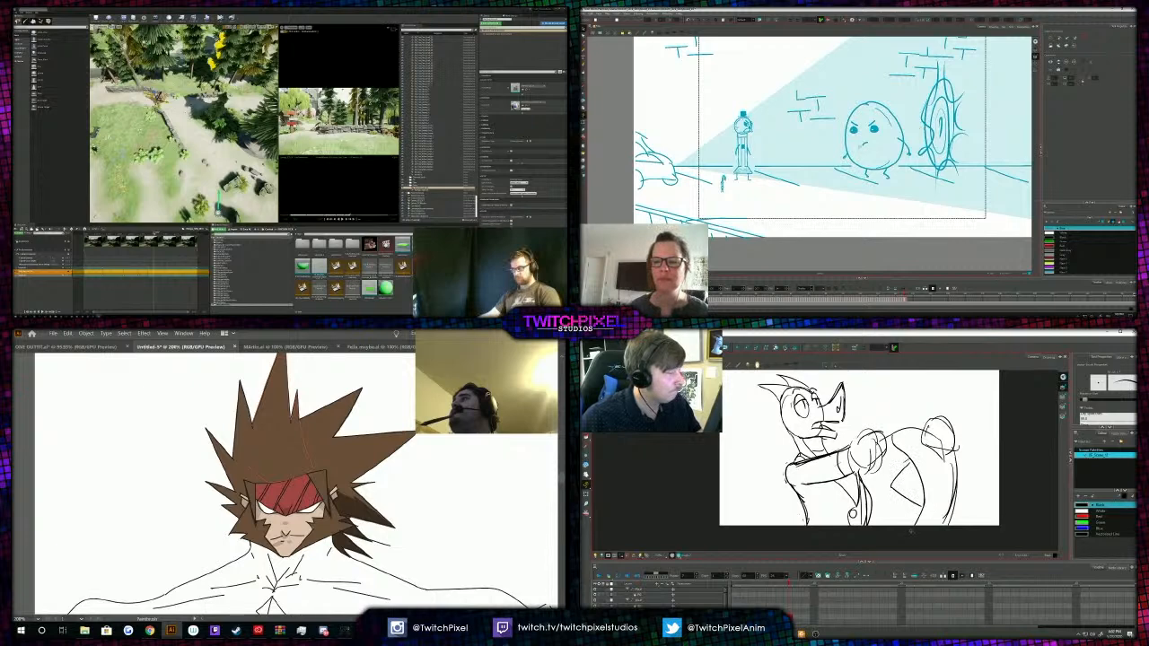
{"action": "left_click_drag", "start_coordinate": [905, 463], "coordinate": [881, 466]}
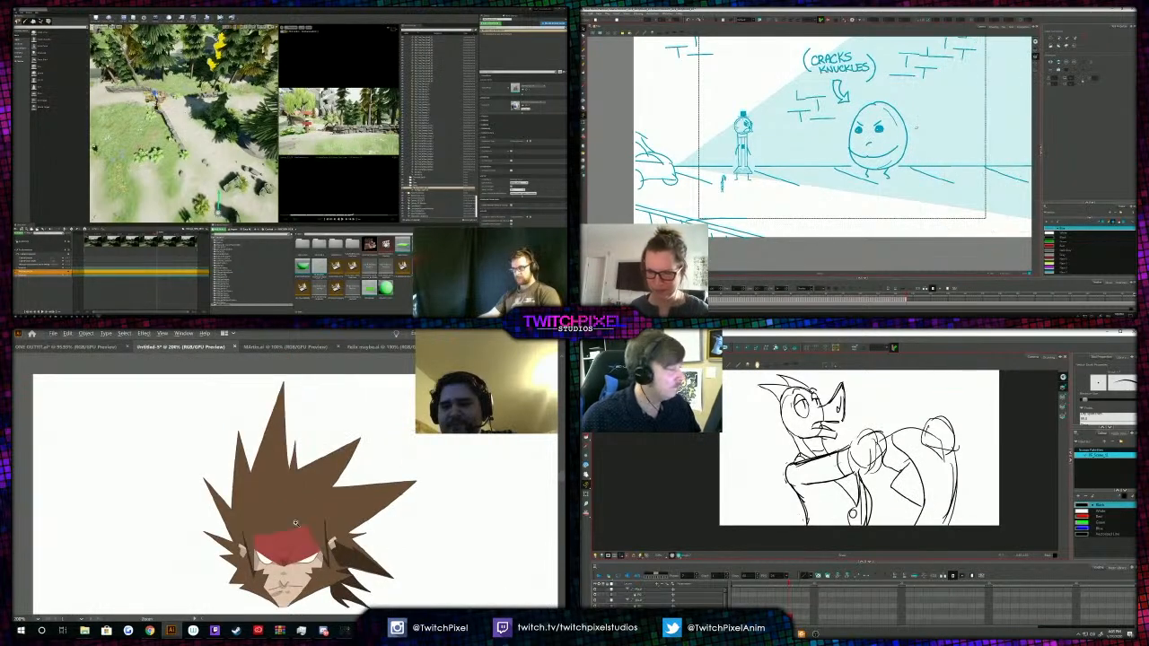
{"action": "left_click_drag", "start_coordinate": [862, 477], "coordinate": [869, 519]}
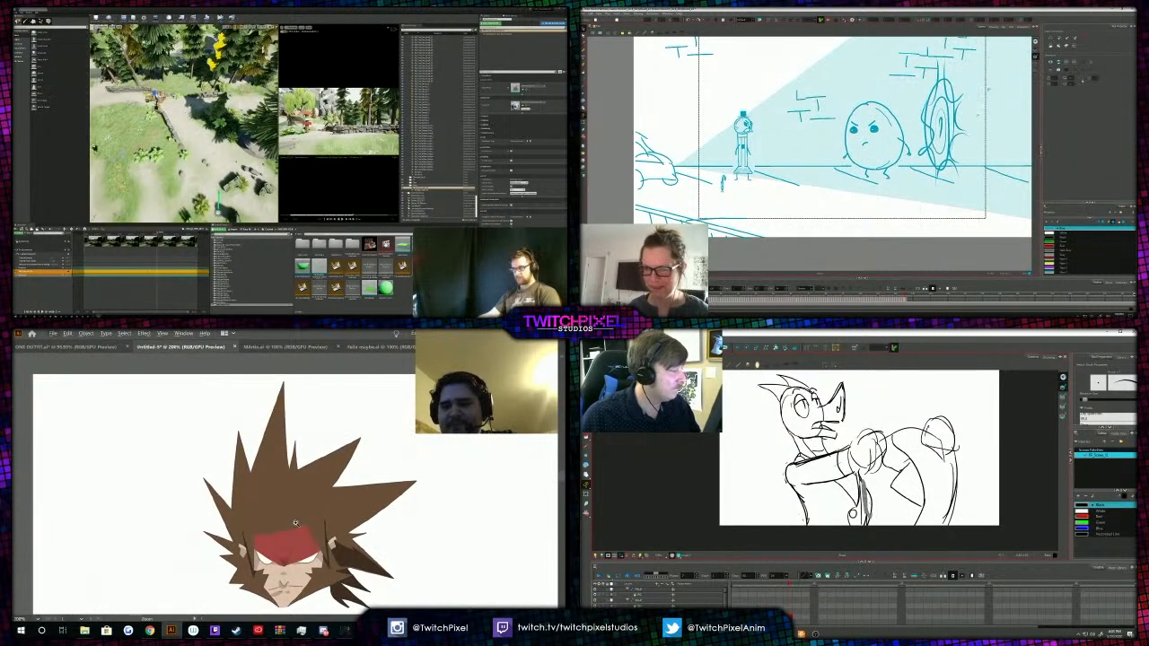
{"action": "key", "text": "ctrl+z"}
{"action": "left_click_drag", "start_coordinate": [859, 478], "coordinate": [863, 525]}
Copy the jagged oval onto the wall behind the egg in the "(CRACKS KNUCKLES)" drawing, and add another vertical line below the dragon's near hand.
{"action": "left_click_drag", "start_coordinate": [989, 90], "coordinate": [977, 128]}
{"action": "left_click_drag", "start_coordinate": [883, 481], "coordinate": [887, 527]}
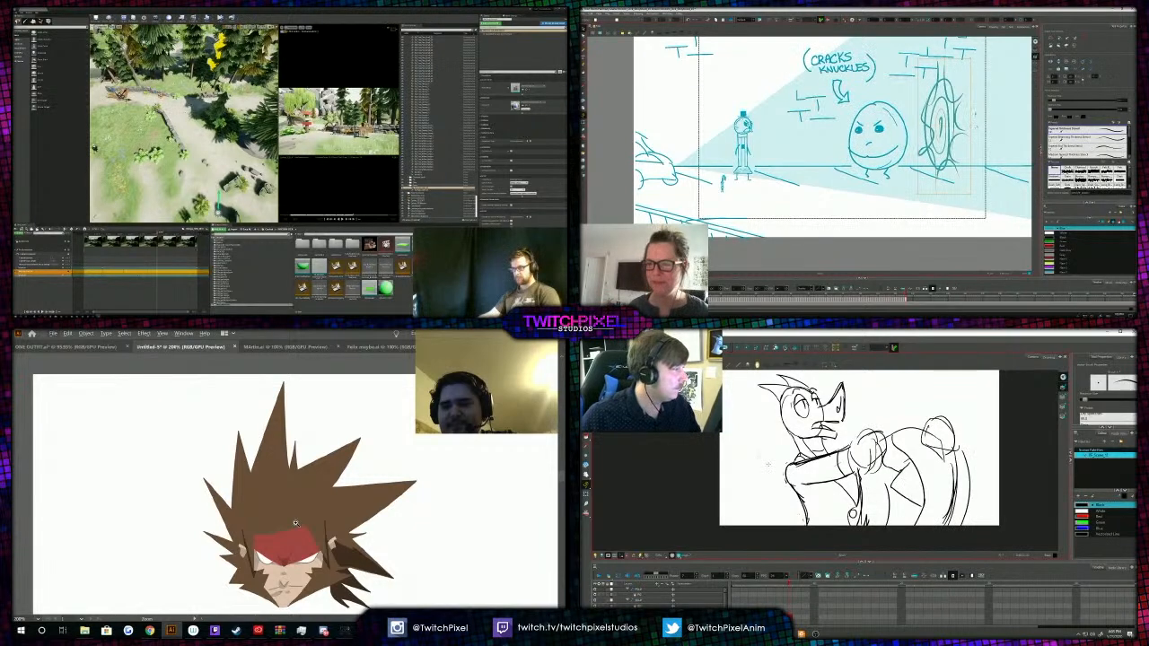
{"action": "key", "text": "comma"}
{"action": "key", "text": "comma"}
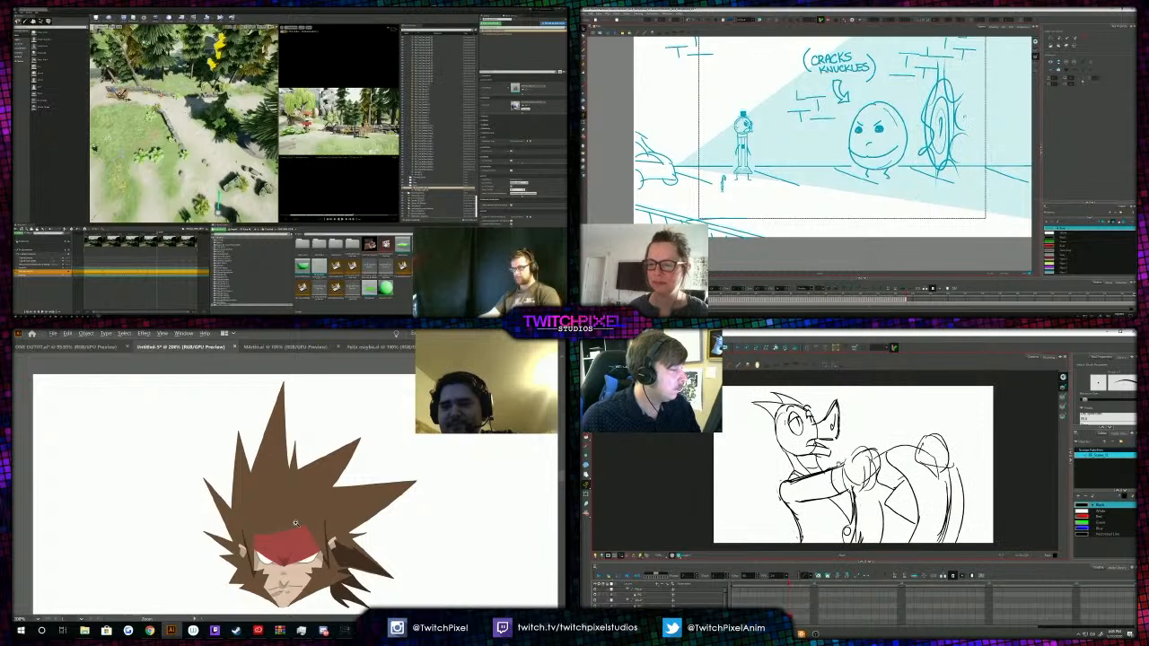
Delete the rough construction circle and crossing strokes at the dragon's near hand.
{"action": "left_click_drag", "start_coordinate": [862, 467], "coordinate": [853, 484]}
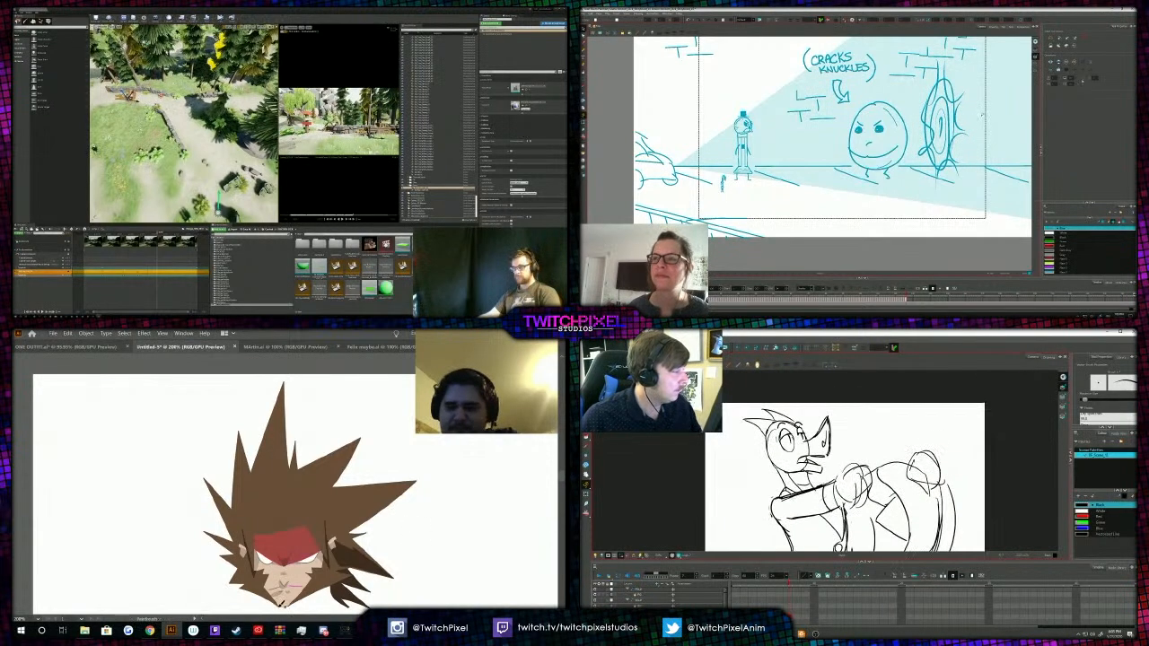
{"action": "key", "text": "b"}
{"action": "key", "text": "alt+s"}
{"action": "left_click", "coordinate": [868, 489]}
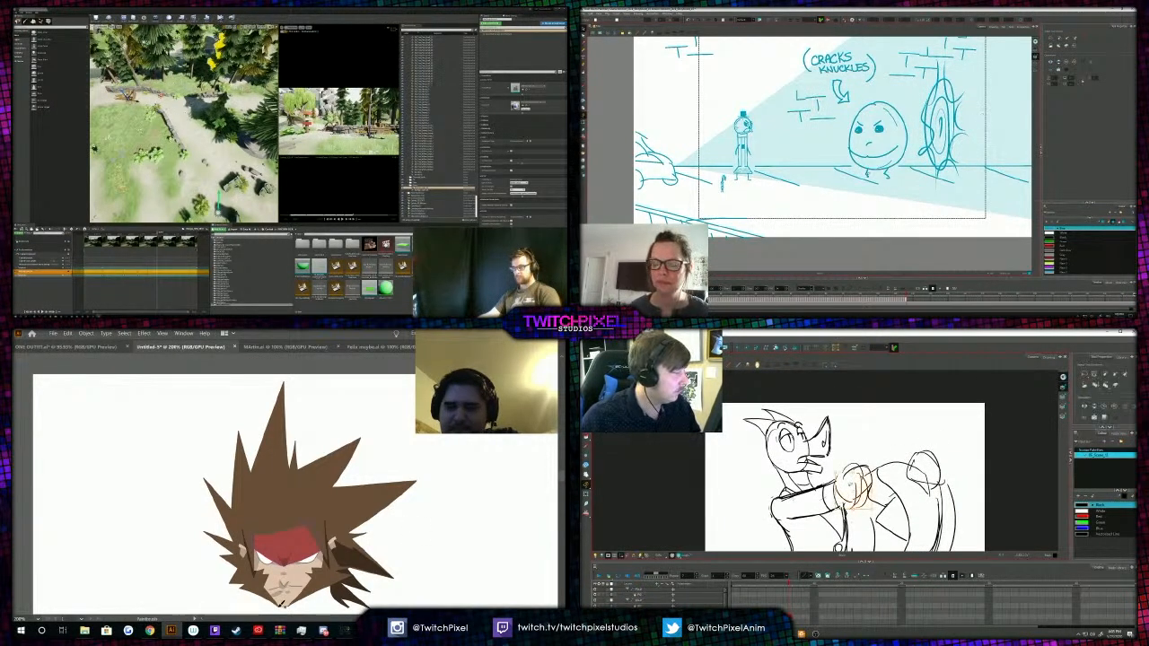
{"action": "key", "text": "Delete"}
{"action": "left_click", "coordinate": [868, 477]}
{"action": "key", "text": "Delete"}
{"action": "left_click", "coordinate": [852, 467]}
{"action": "key", "text": "Delete"}
{"action": "scroll", "coordinate": [871, 170], "scroll_direction": "down", "scroll_amount": 1}
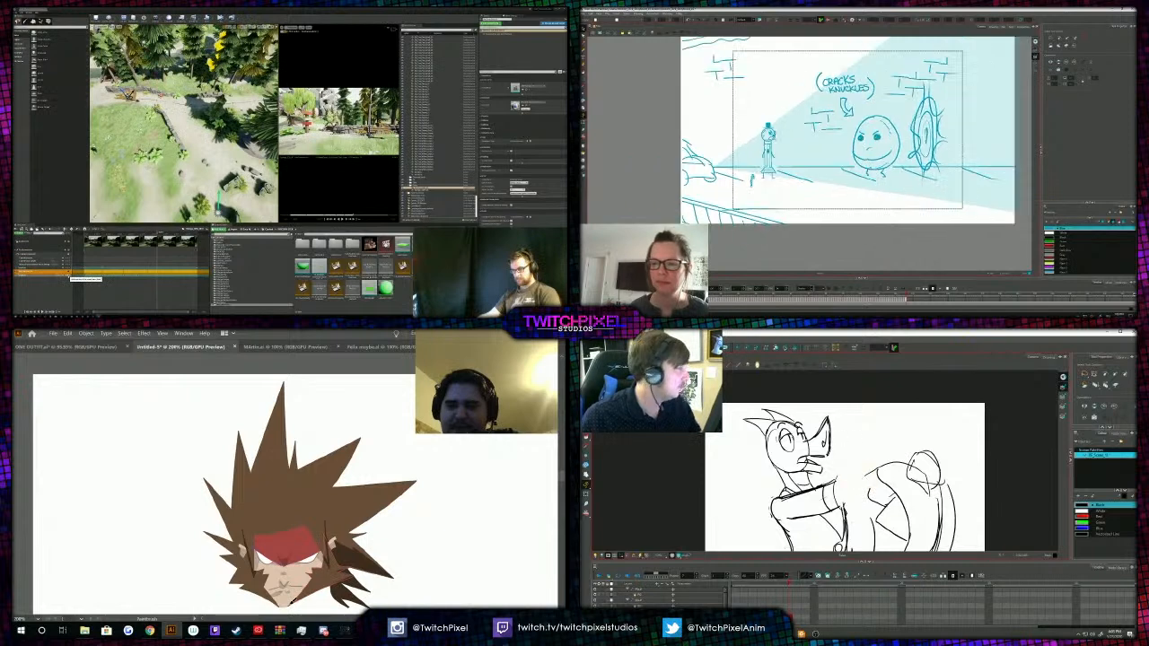
Draw the dragon's near hand as a closed fist gripping the edge of the hanging shape.
{"action": "key", "text": "alt+b"}
{"action": "left_click_drag", "start_coordinate": [880, 134], "coordinate": [863, 165]}
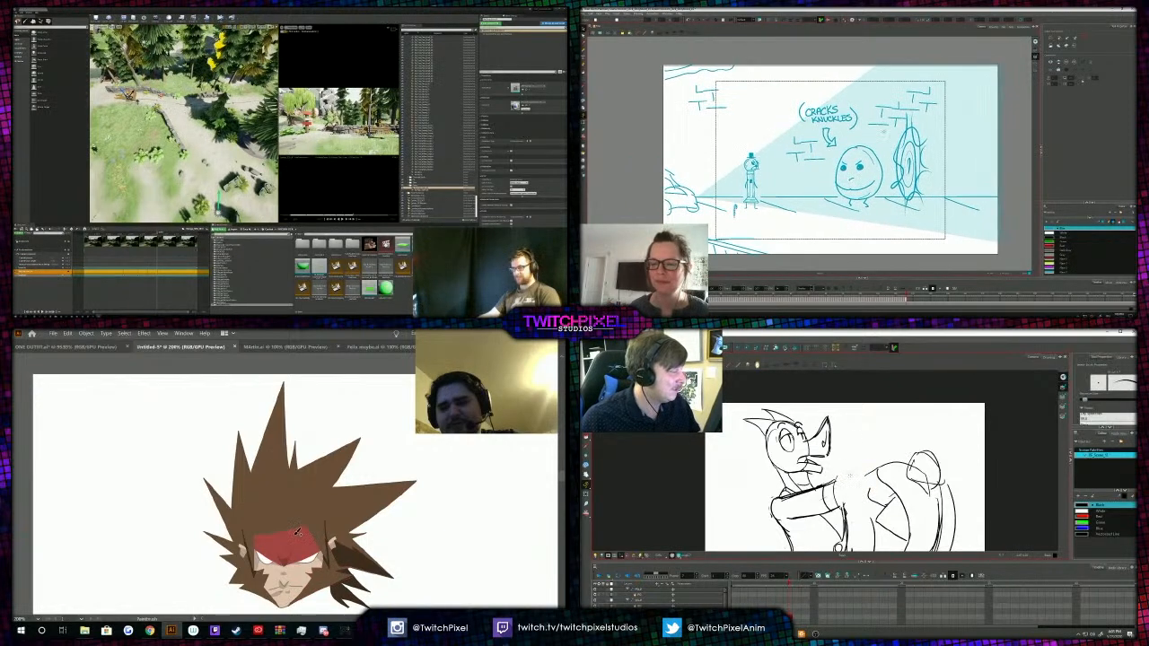
{"action": "mouse_move", "coordinate": [844, 476]}
{"action": "left_mouse_down"}
{"action": "mouse_move", "coordinate": [871, 466]}
{"action": "mouse_move", "coordinate": [846, 511]}
{"action": "mouse_move", "coordinate": [870, 493]}
{"action": "mouse_move", "coordinate": [867, 506]}
{"action": "left_mouse_up"}
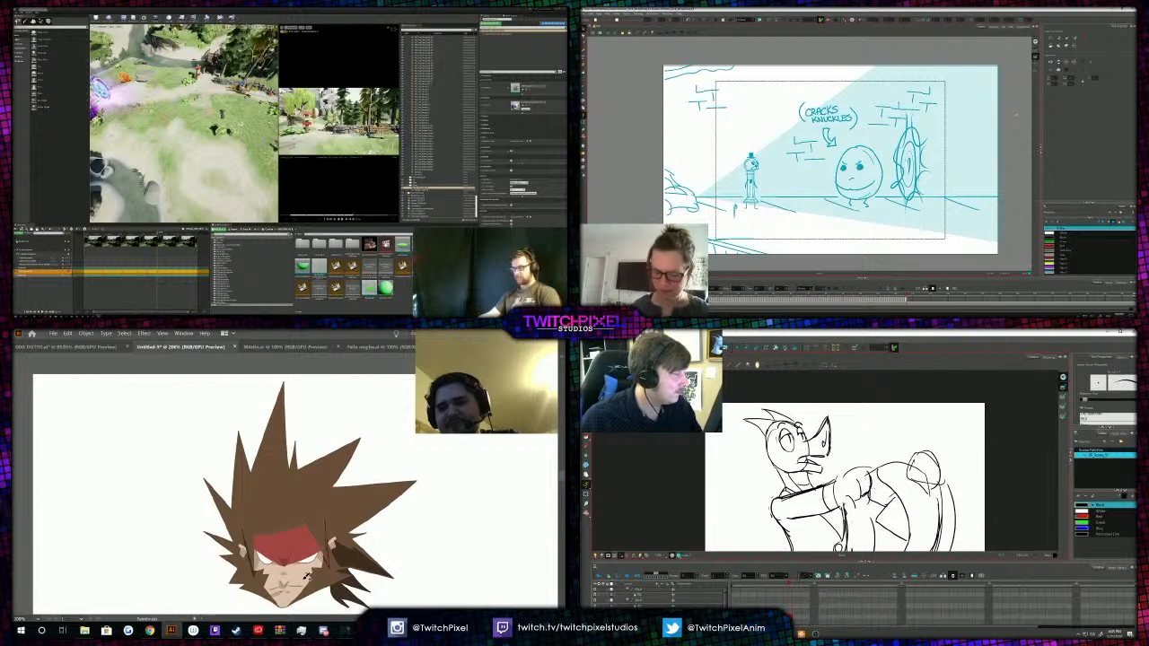
{"action": "mouse_move", "coordinate": [876, 462]}
{"action": "left_mouse_down"}
{"action": "mouse_move", "coordinate": [868, 486]}
{"action": "mouse_move", "coordinate": [869, 461]}
{"action": "left_mouse_up"}
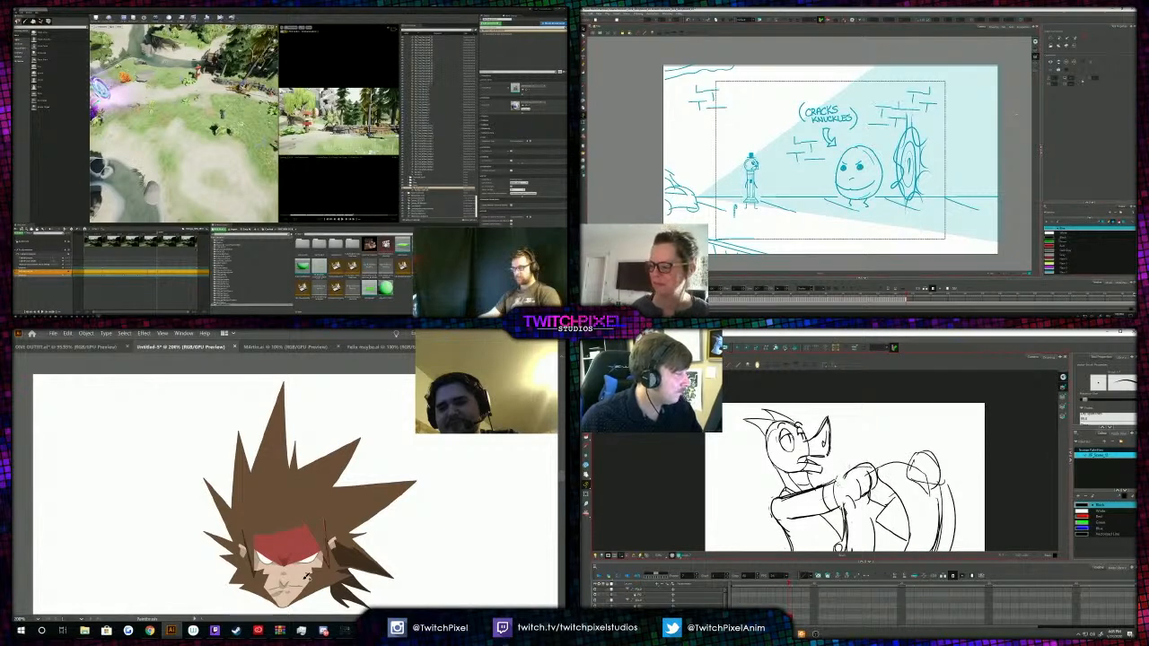
On the next blank storyboard drawing, test a very thick vertical brush stroke, undo it and reduce the brush size to a medium thickness.
{"action": "key", "text": "period"}
{"action": "key", "text": "alt+b"}
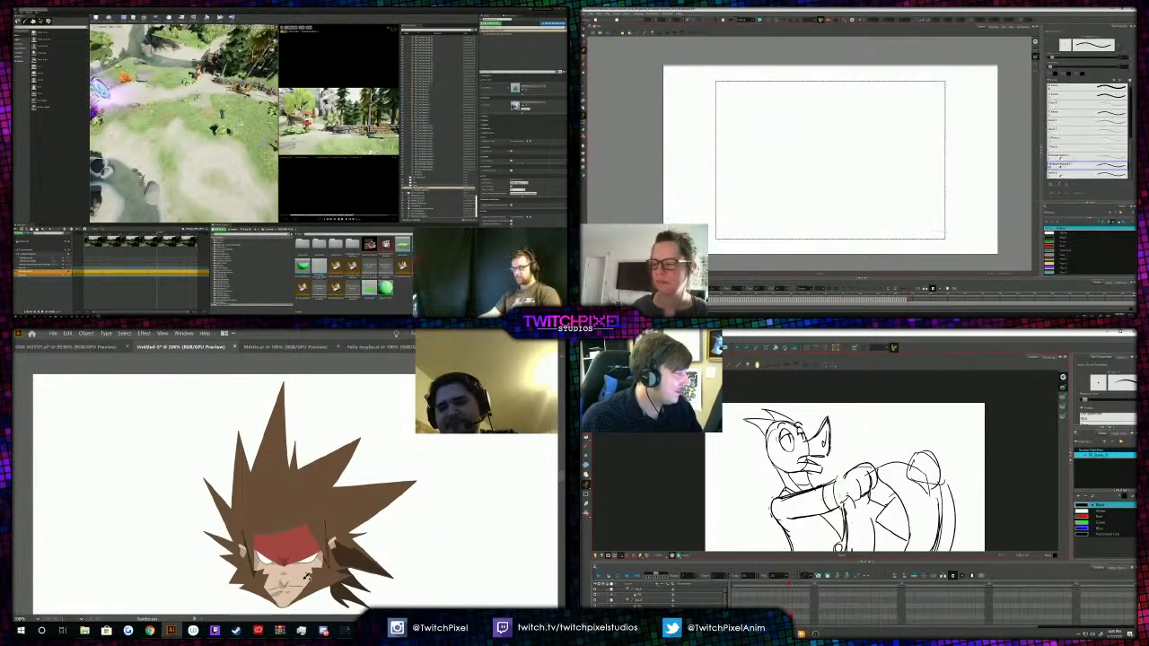
{"action": "left_click_drag", "start_coordinate": [840, 480], "coordinate": [874, 470]}
{"action": "key", "text": "ctrl+z"}
{"action": "left_click_drag", "start_coordinate": [1053, 58], "coordinate": [1116, 58]}
{"action": "left_click_drag", "start_coordinate": [739, 229], "coordinate": [729, 100]}
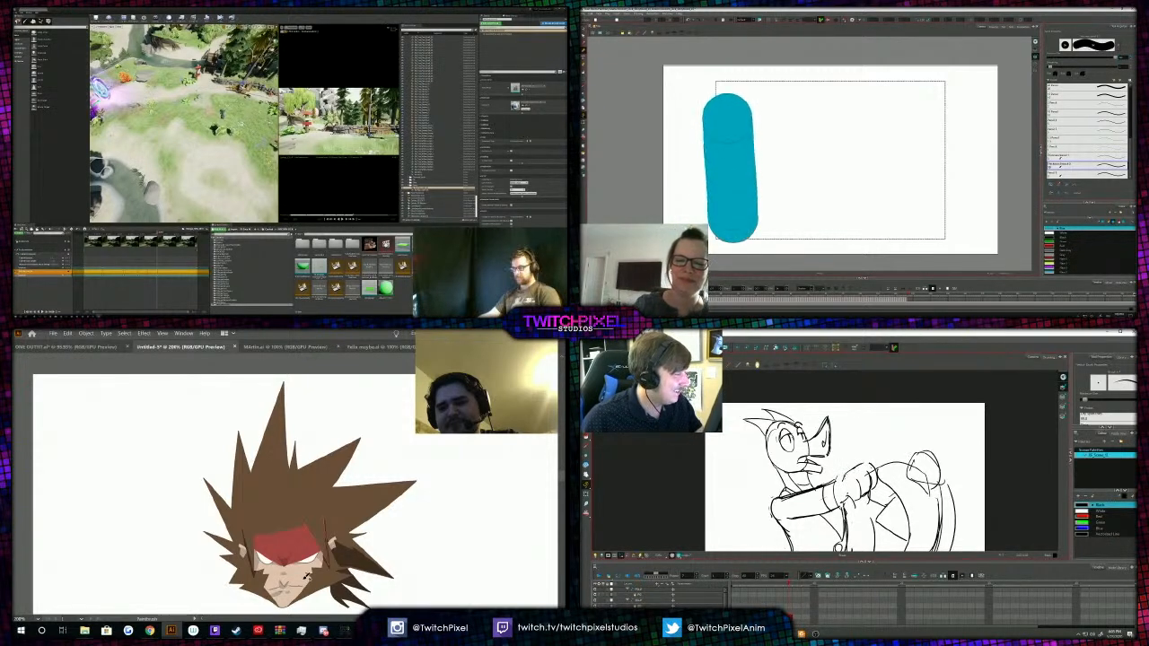
{"action": "key", "text": "ctrl+z"}
{"action": "left_click_drag", "start_coordinate": [307, 577], "coordinate": [303, 516]}
{"action": "left_click_drag", "start_coordinate": [1116, 57], "coordinate": [1076, 58]}
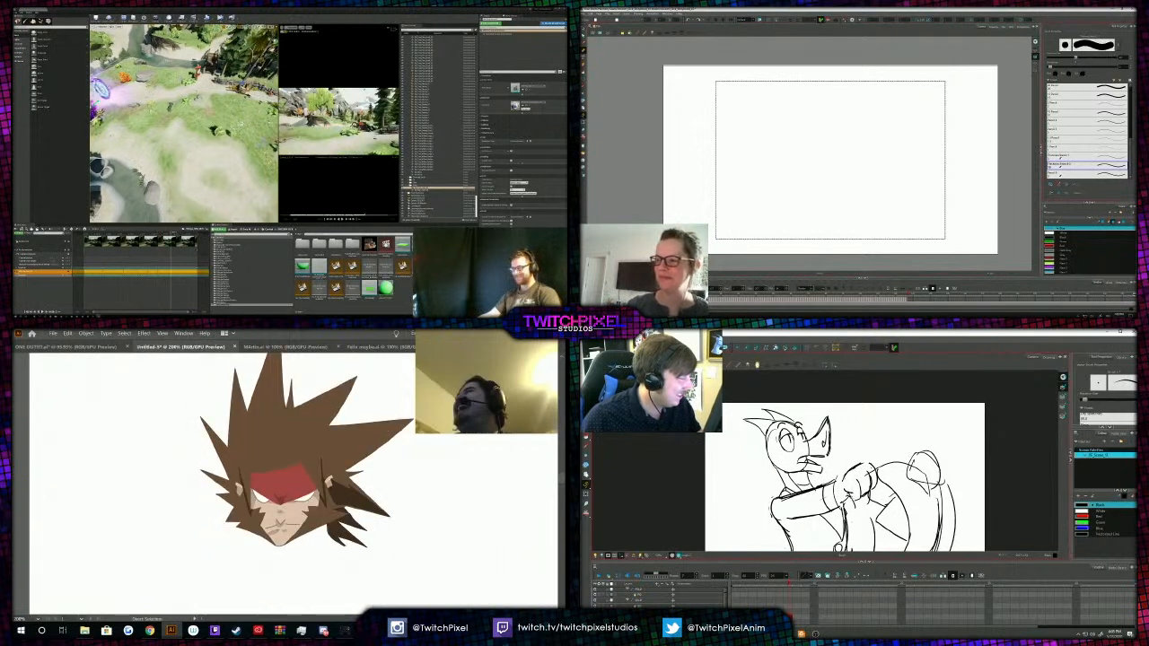
Write "BRB" in large teal letters across the camera frame of the blank drawing.
{"action": "key", "text": "a"}
{"action": "left_click_drag", "start_coordinate": [830, 196], "coordinate": [838, 168]}
{"action": "key", "text": "ctrl+z"}
{"action": "mouse_move", "coordinate": [739, 212]}
{"action": "left_mouse_down"}
{"action": "mouse_move", "coordinate": [736, 172]}
{"action": "mouse_move", "coordinate": [762, 151]}
{"action": "mouse_move", "coordinate": [749, 212]}
{"action": "left_mouse_up"}
{"action": "left_click_drag", "start_coordinate": [796, 101], "coordinate": [796, 210]}
{"action": "key", "text": "alt+s"}
{"action": "mouse_move", "coordinate": [795, 104]}
{"action": "left_mouse_down"}
{"action": "mouse_move", "coordinate": [820, 99]}
{"action": "mouse_move", "coordinate": [875, 210]}
{"action": "left_mouse_up"}
{"action": "left_click_drag", "start_coordinate": [868, 112], "coordinate": [871, 190]}
{"action": "mouse_move", "coordinate": [864, 117]}
{"action": "left_mouse_down"}
{"action": "mouse_move", "coordinate": [870, 149]}
{"action": "mouse_move", "coordinate": [909, 178]}
{"action": "mouse_move", "coordinate": [862, 190]}
{"action": "left_mouse_up"}
{"action": "key", "text": "alt+b"}
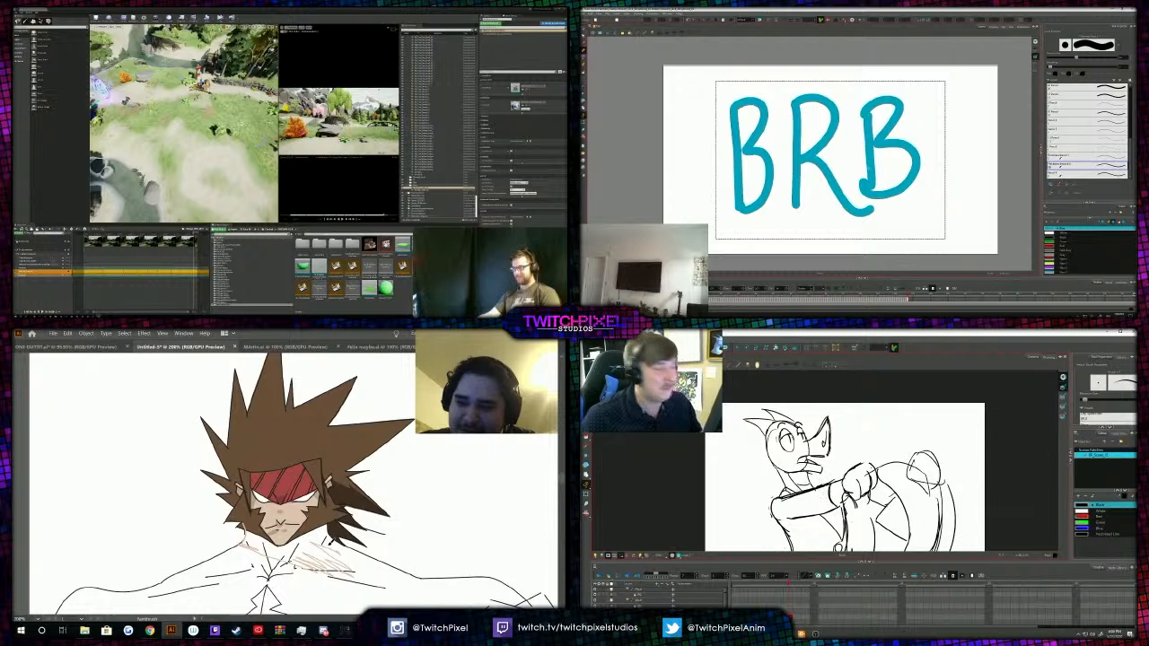
Swap the stroke and fill colours of the spiky-haired figure's jagged neck shape to fill it with skin tone, and select the shape.
{"action": "left_click_drag", "start_coordinate": [810, 501], "coordinate": [808, 497]}
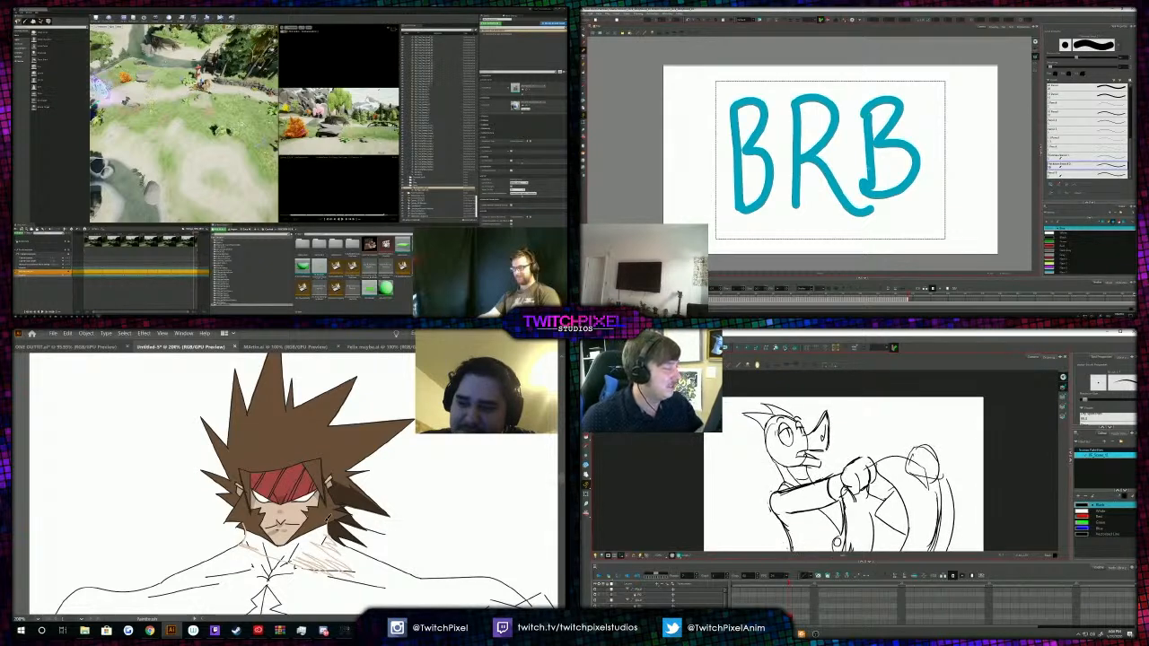
{"action": "key", "text": "shift+x"}
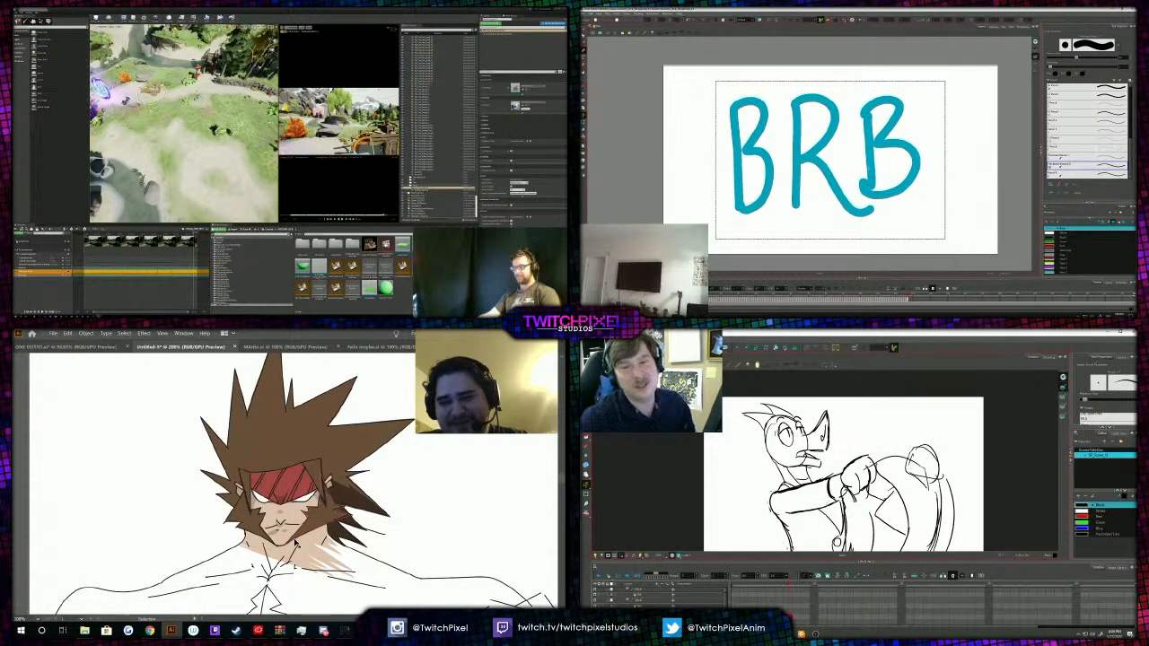
{"action": "left_click", "coordinate": [297, 544]}
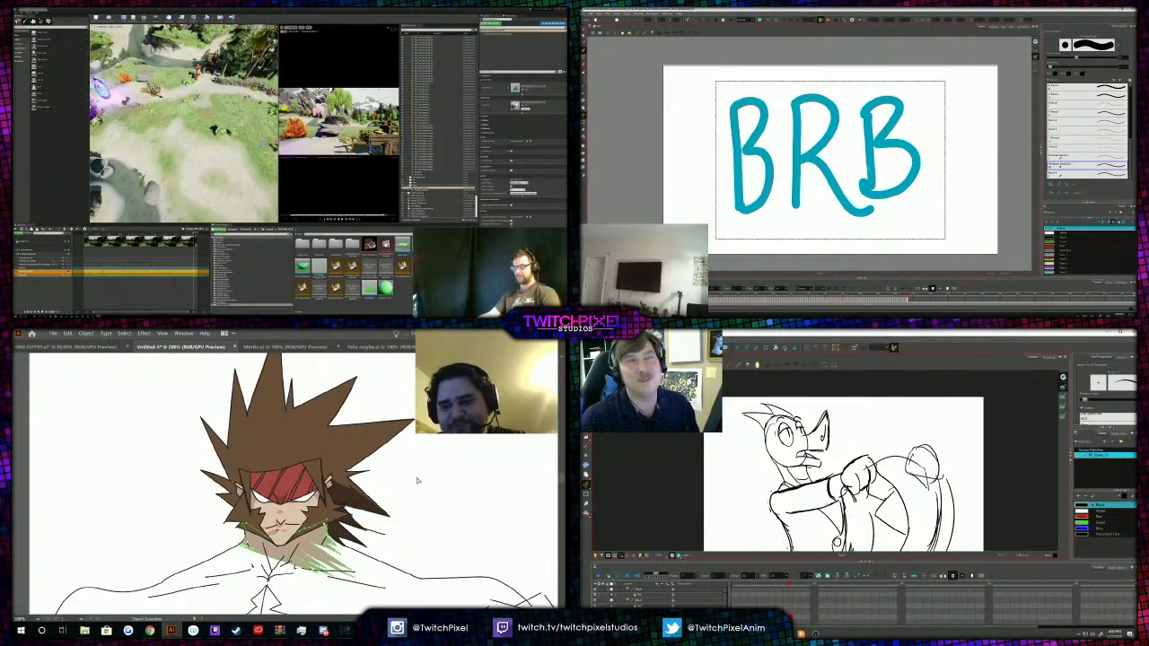
Examine the spiky-haired figure's coloured head and jagged neck shape at several zoom levels.
{"action": "scroll", "coordinate": [418, 482], "scroll_direction": "up", "scroll_amount": 2}
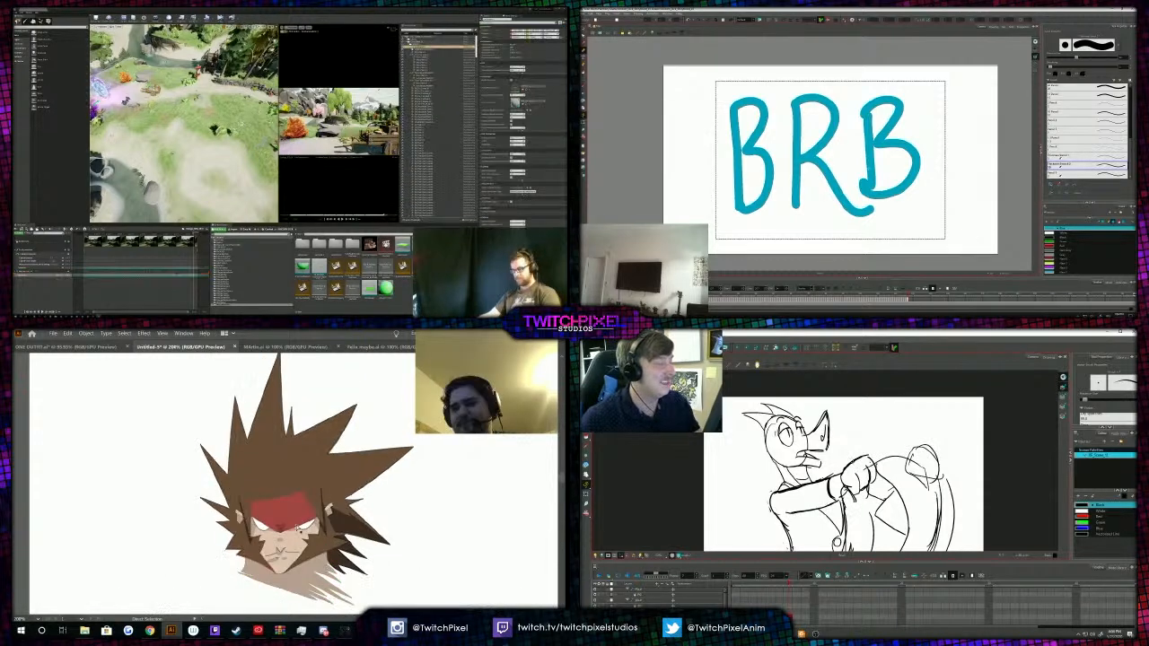
{"action": "scroll", "coordinate": [408, 506], "scroll_direction": "down", "scroll_amount": 3}
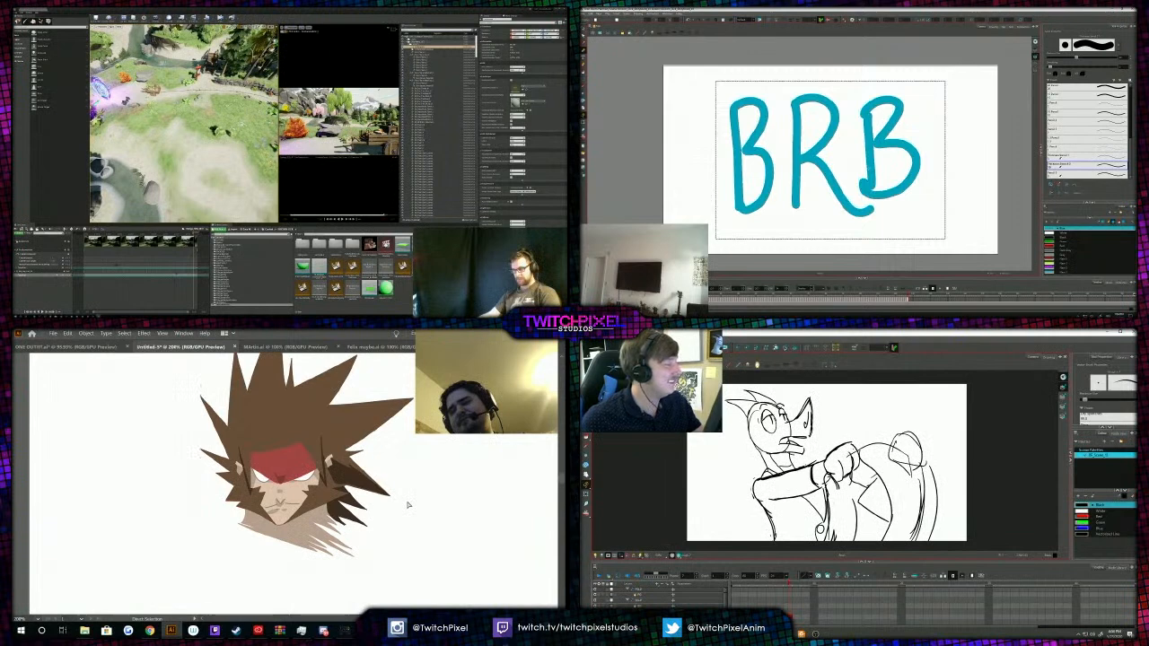
{"action": "scroll", "coordinate": [408, 506], "scroll_direction": "up", "scroll_amount": 2}
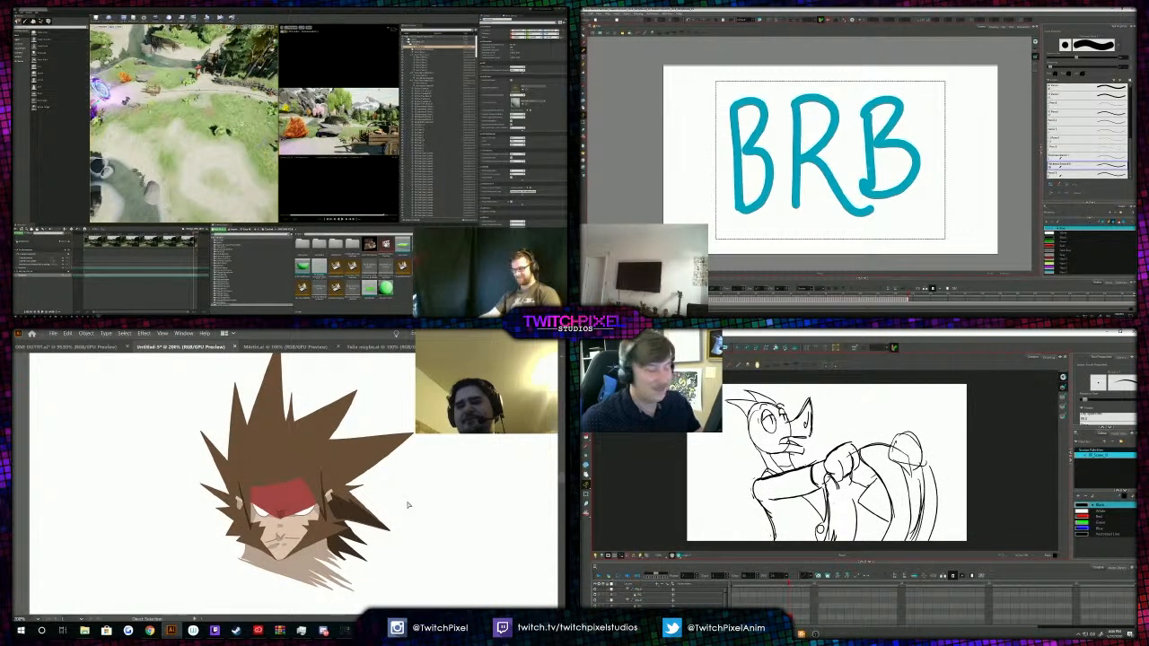
{"action": "scroll", "coordinate": [406, 504], "scroll_direction": "up", "scroll_amount": 2}
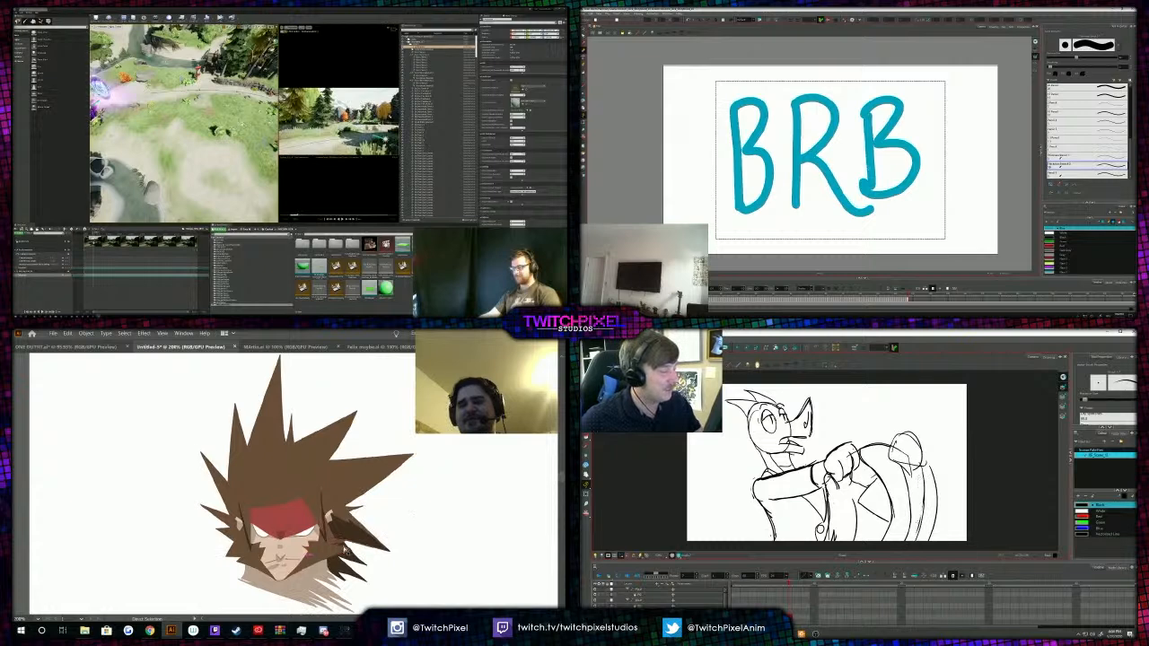
{"action": "left_click_drag", "start_coordinate": [914, 484], "coordinate": [917, 492]}
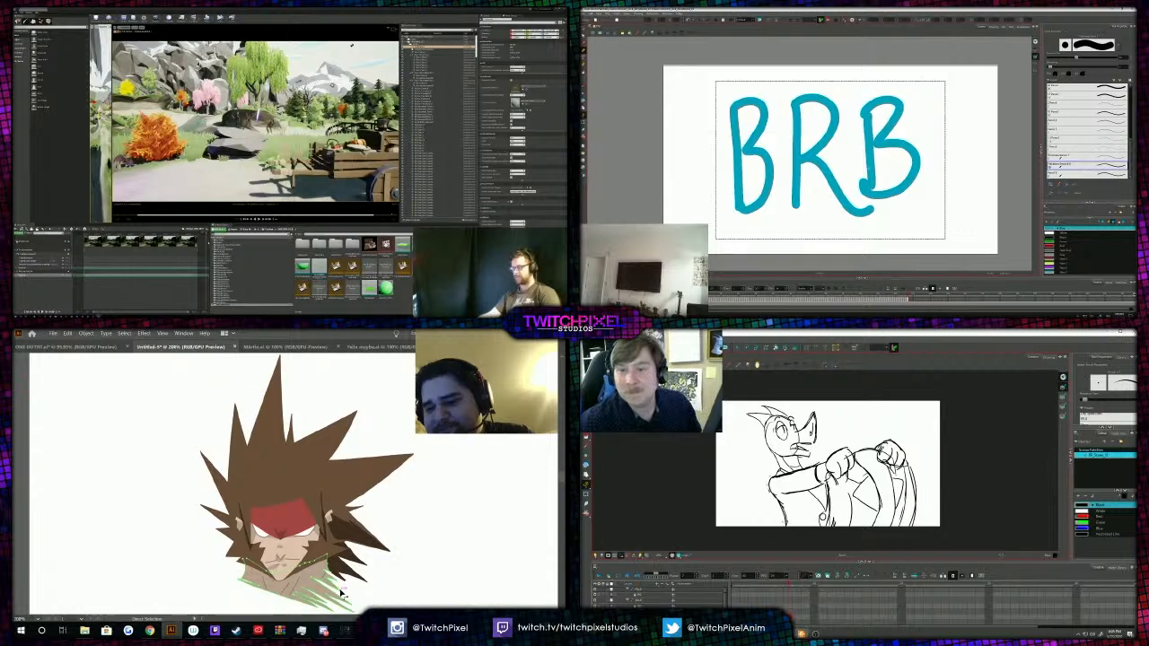
{"action": "left_click", "coordinate": [413, 544]}
{"action": "scroll", "coordinate": [413, 544], "scroll_direction": "up", "scroll_amount": 1}
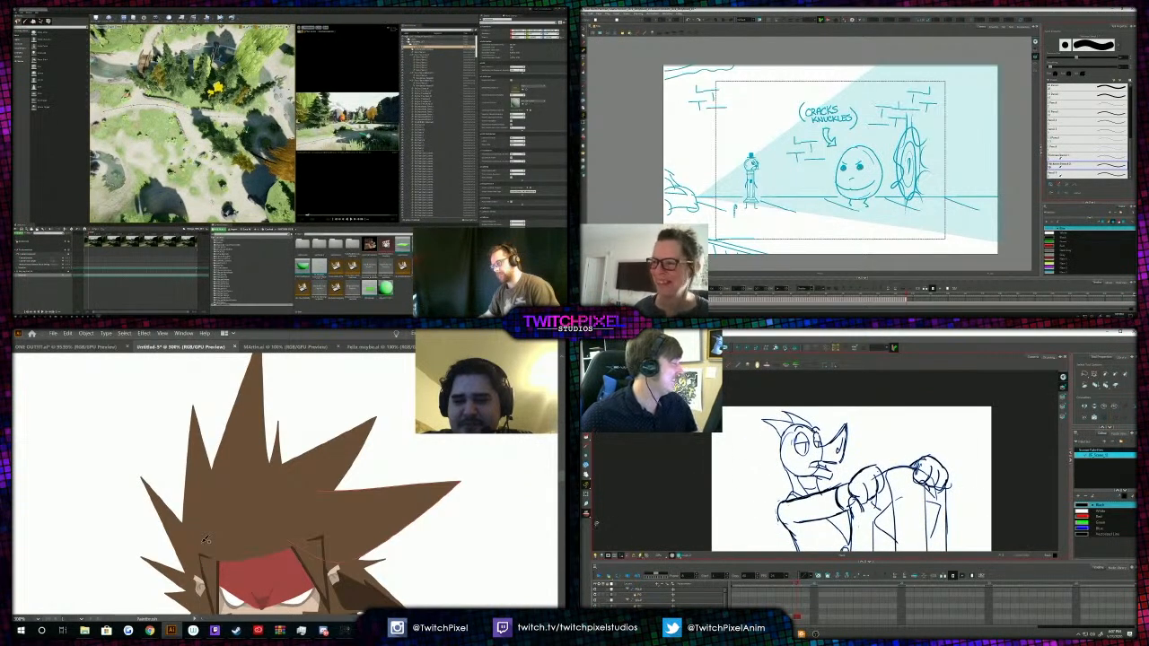
{"action": "left_click", "coordinate": [294, 485], "text": "alt"}
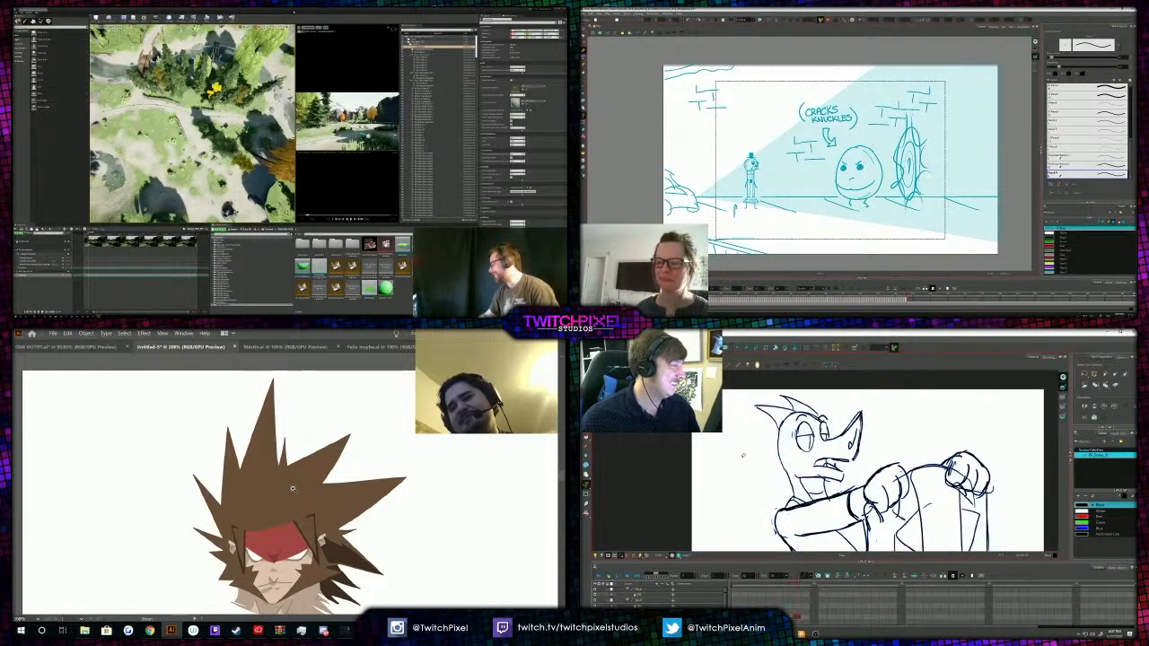
{"action": "left_click", "coordinate": [261, 542]}
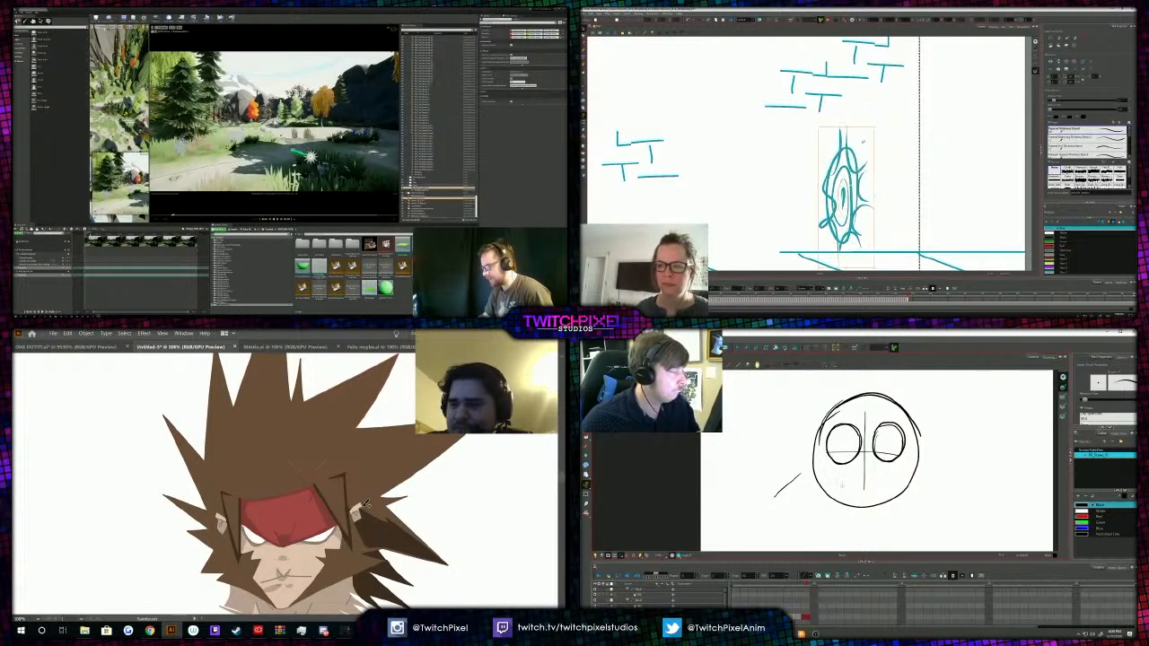
{"action": "scroll", "coordinate": [363, 506], "scroll_direction": "down", "scroll_amount": 1}
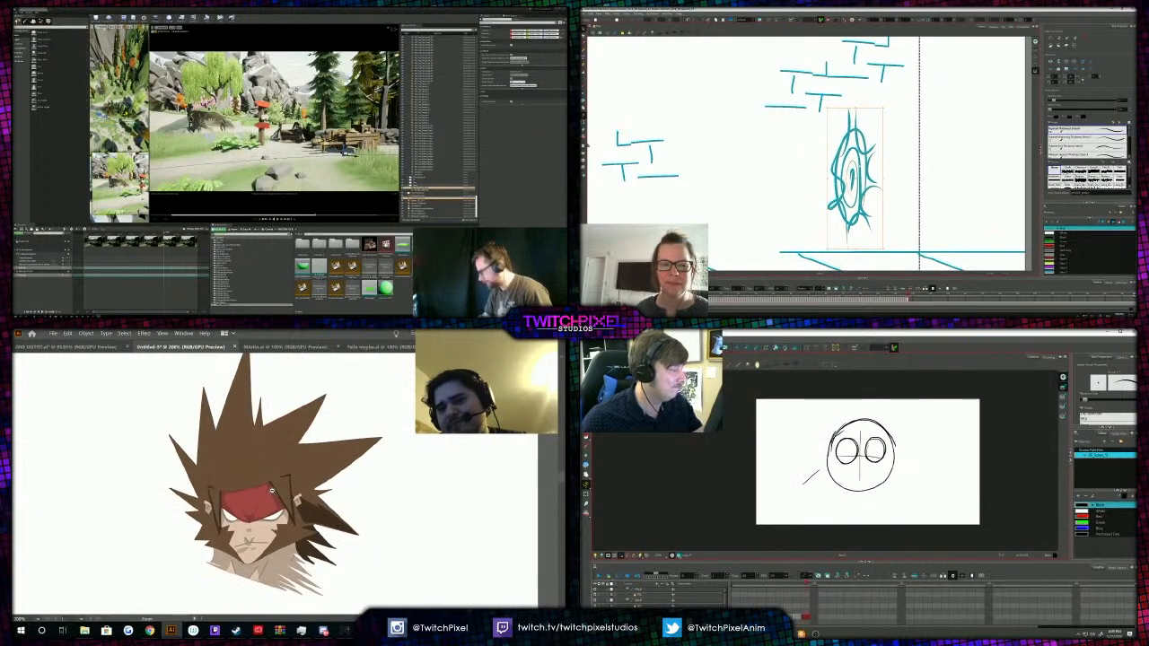
{"action": "key", "text": "Tab"}
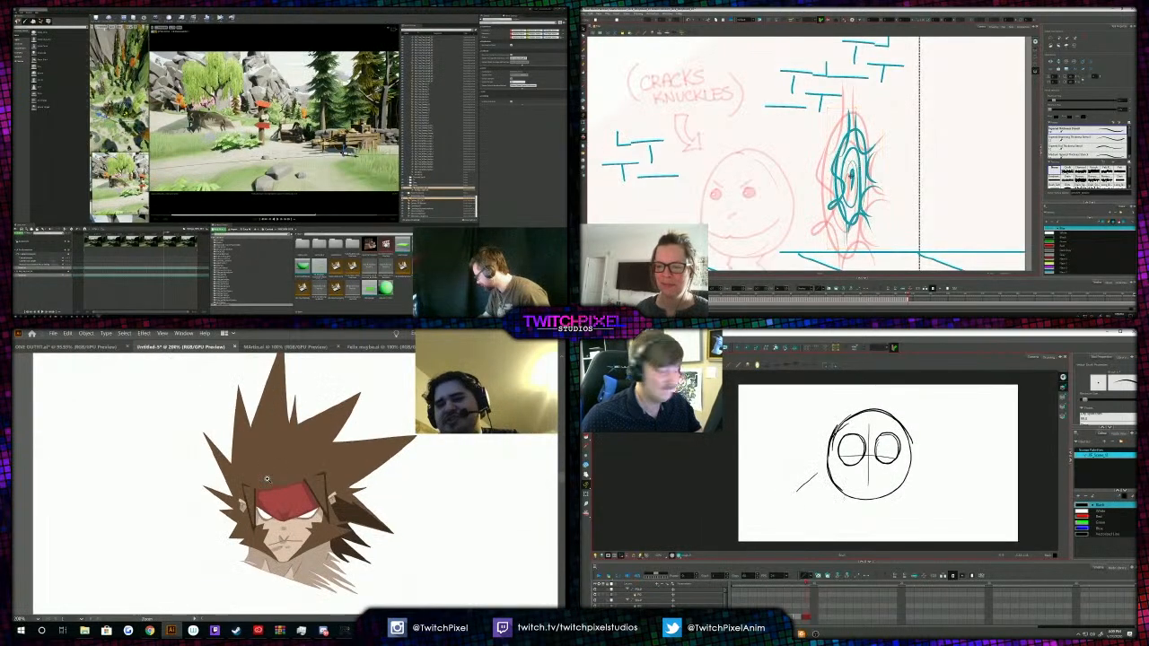
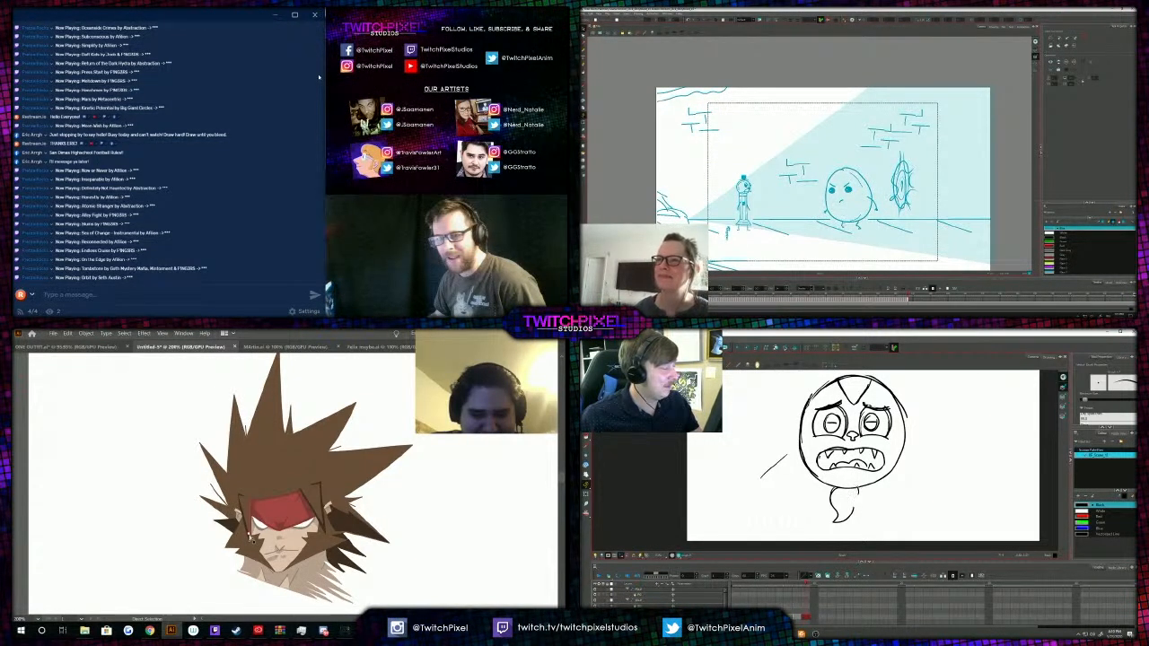
{"action": "scroll", "coordinate": [813, 241], "scroll_direction": "up", "scroll_amount": 1}
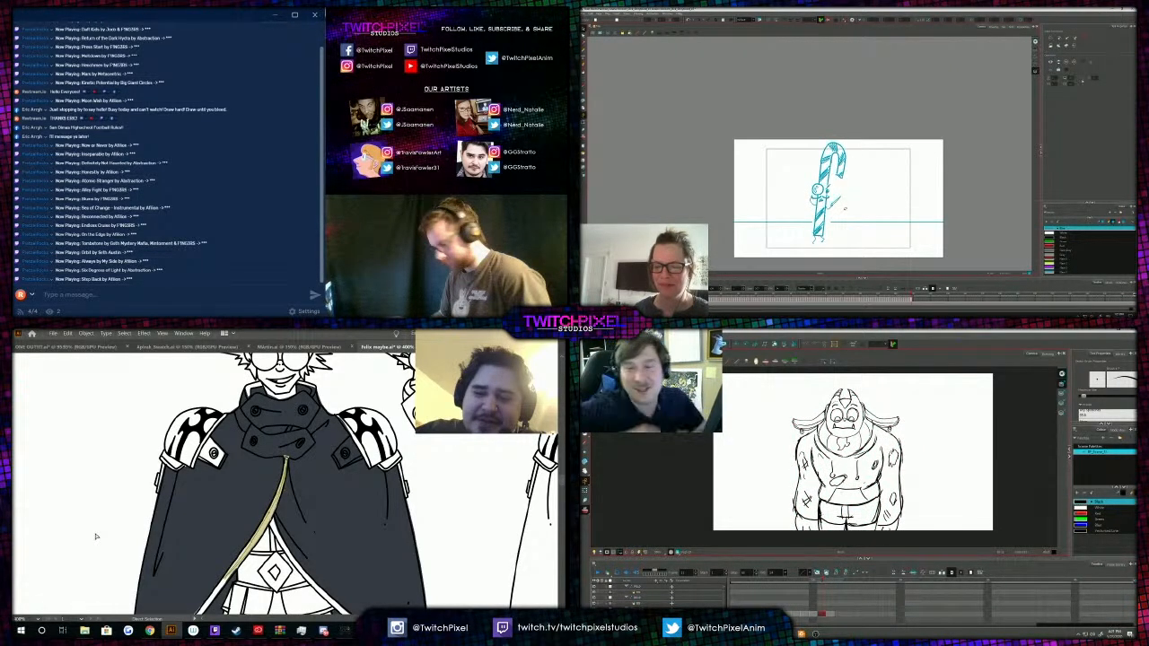
Cut the candy-cane character and paste it back into the storyboard frame.
{"action": "key", "text": "ctrl+minus"}
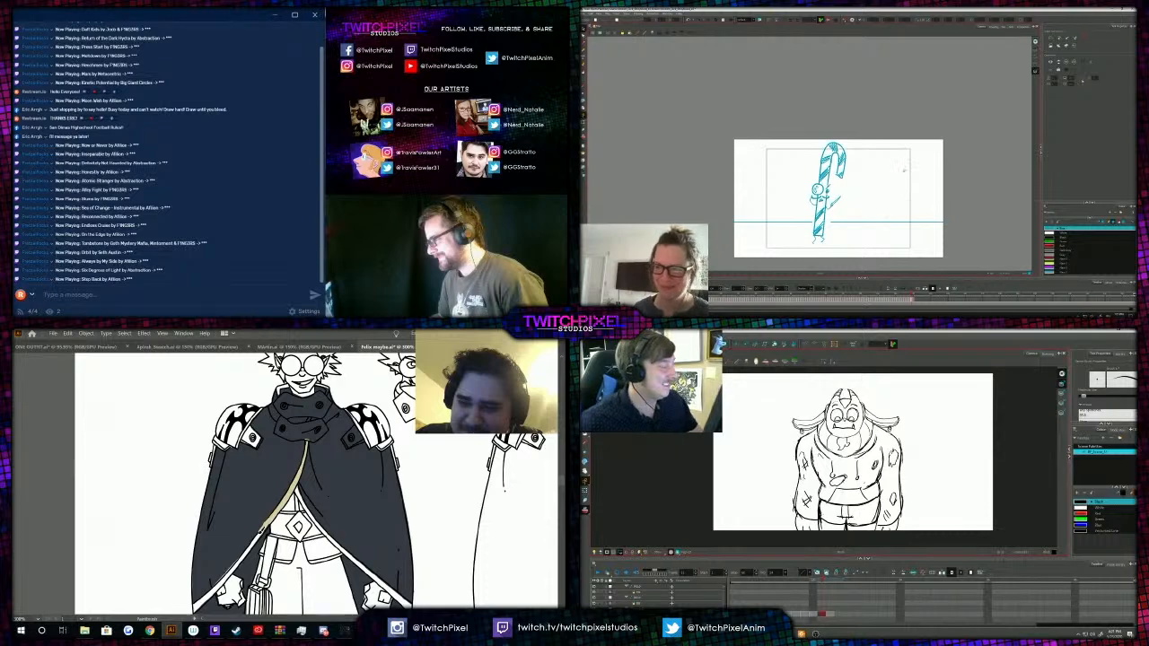
{"action": "key", "text": "ctrl+plus"}
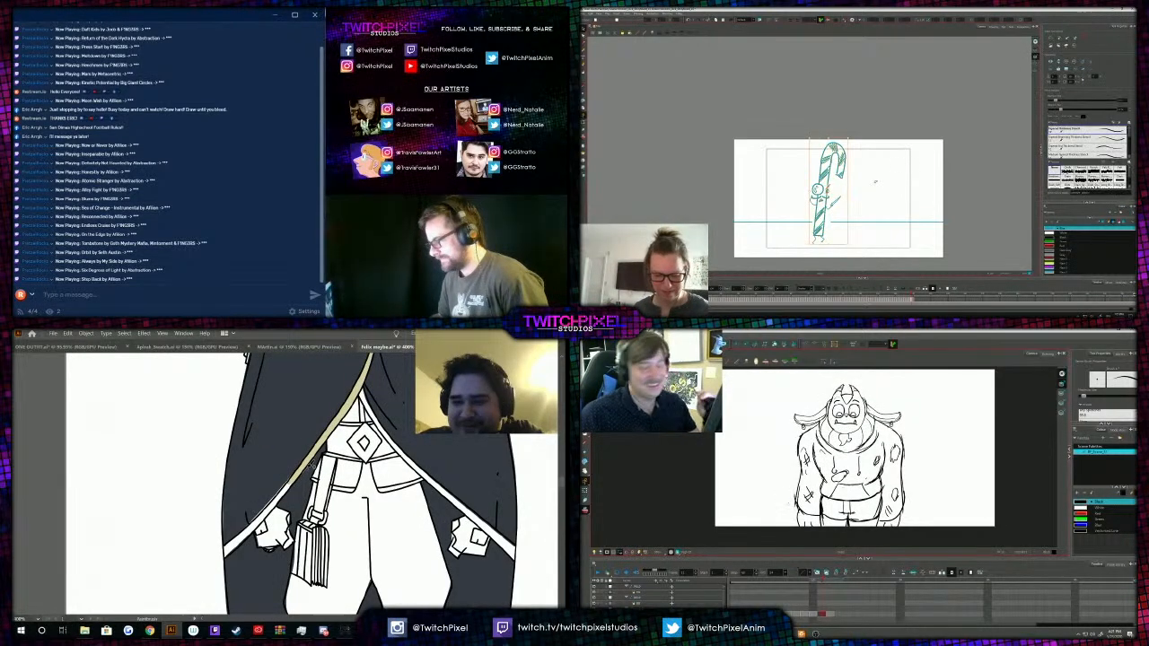
{"action": "key", "text": "ctrl+x"}
{"action": "key", "text": "ctrl+v"}
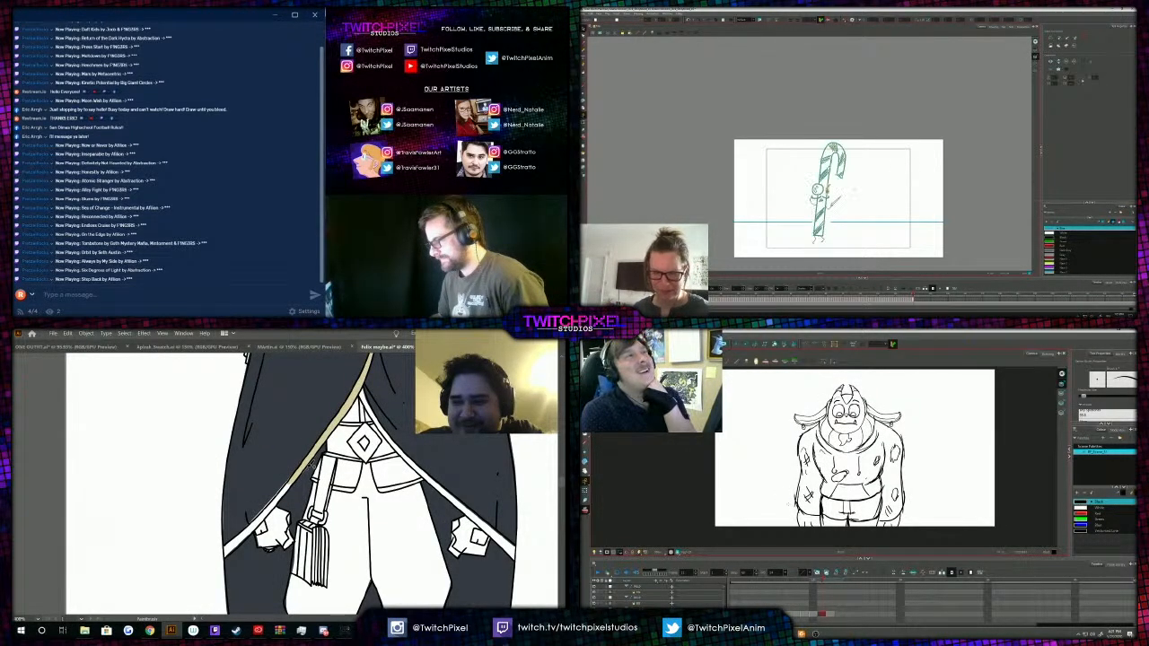
{"action": "key", "text": "Escape"}
Reshape the candy-cane character's bent free arm so it curves outward, away from the striped body.
{"action": "scroll", "coordinate": [815, 194], "scroll_direction": "up", "scroll_amount": 4}
{"action": "scroll", "coordinate": [809, 204], "scroll_direction": "up", "scroll_amount": 3}
{"action": "left_click", "coordinate": [797, 220]}
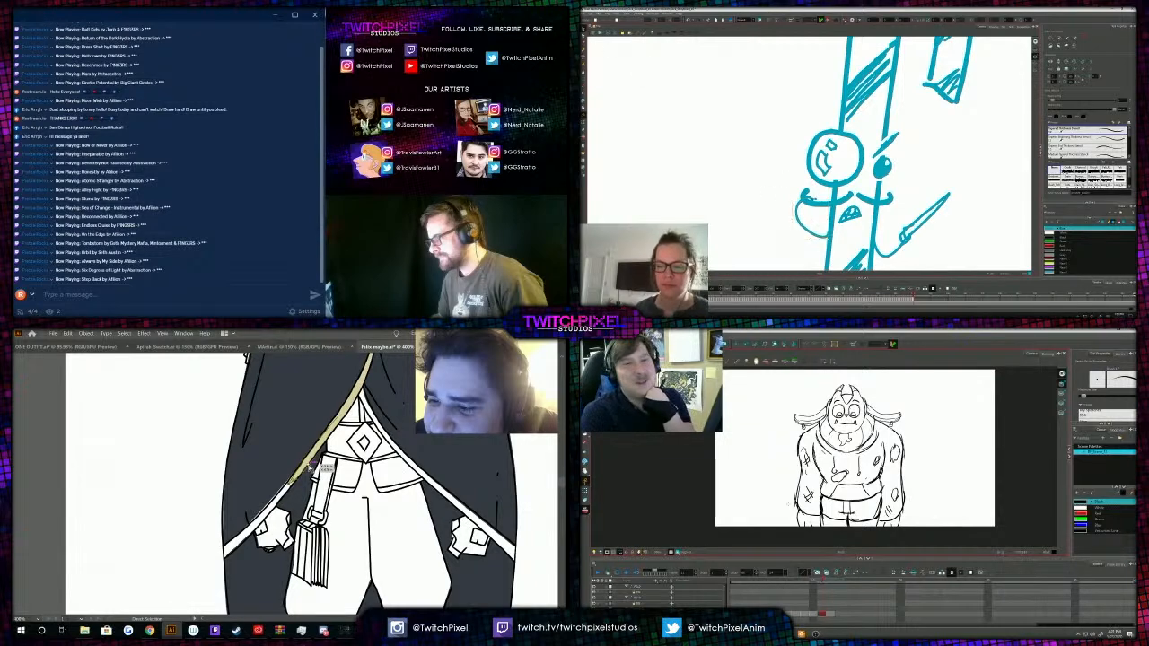
{"action": "left_click_drag", "start_coordinate": [797, 203], "coordinate": [785, 201]}
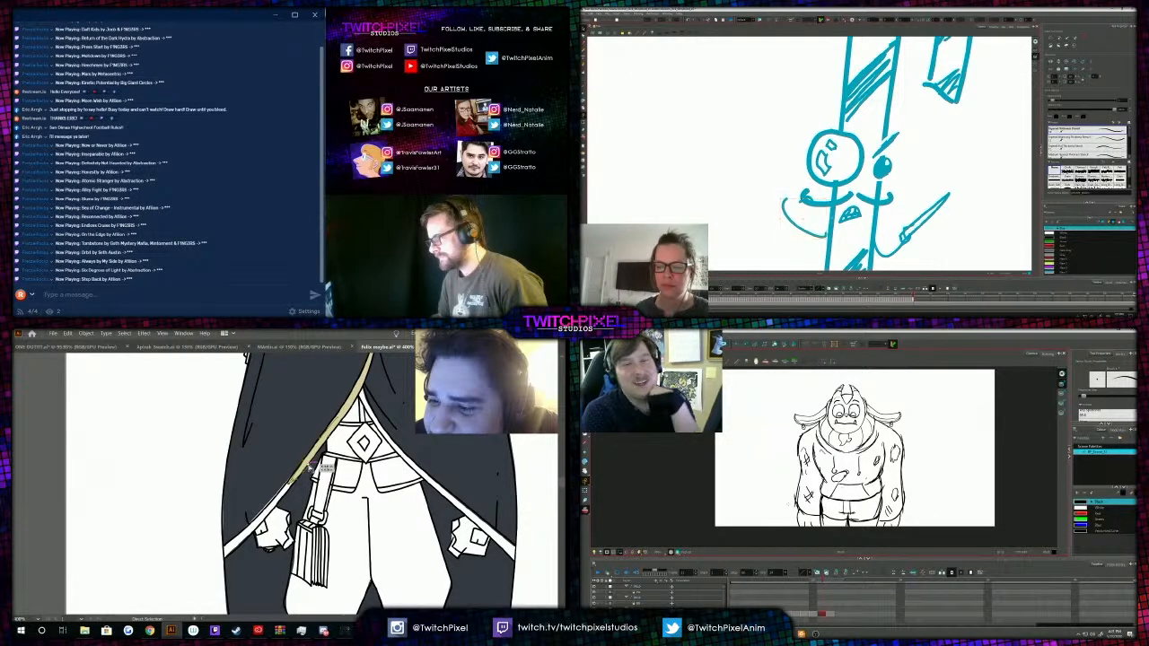
{"action": "left_click", "coordinate": [823, 216]}
{"action": "key", "text": "b"}
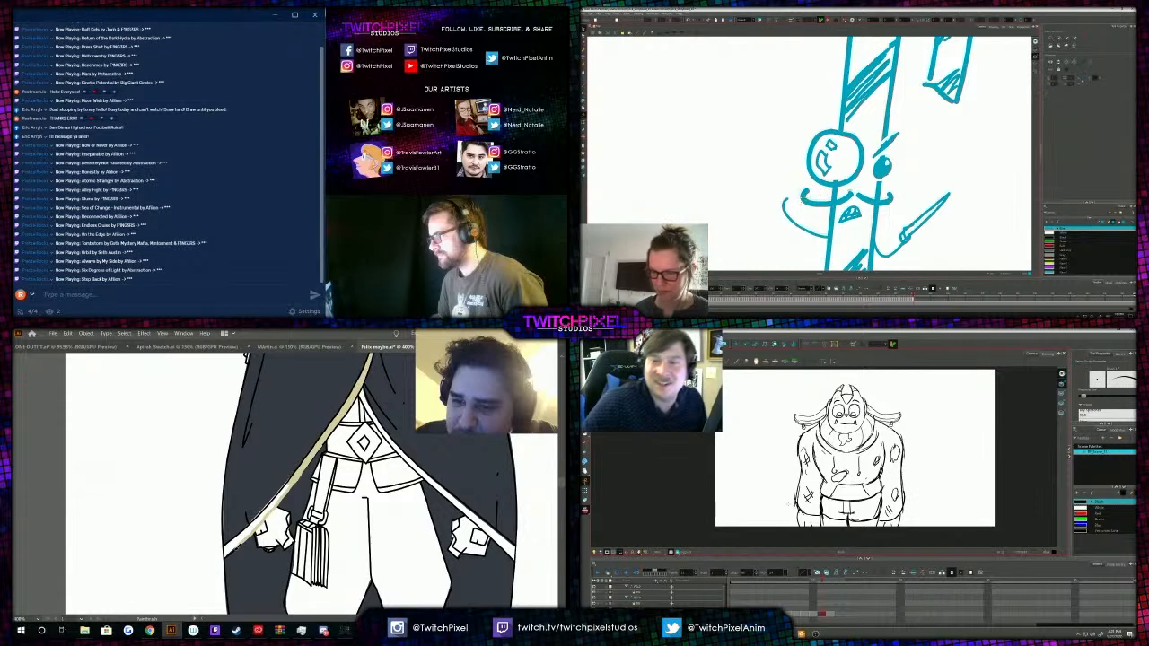
Extend the gold trim colour down the cloak's front edge to its lower corner on the spiky-haired figure.
{"action": "left_click_drag", "start_coordinate": [242, 545], "coordinate": [225, 554]}
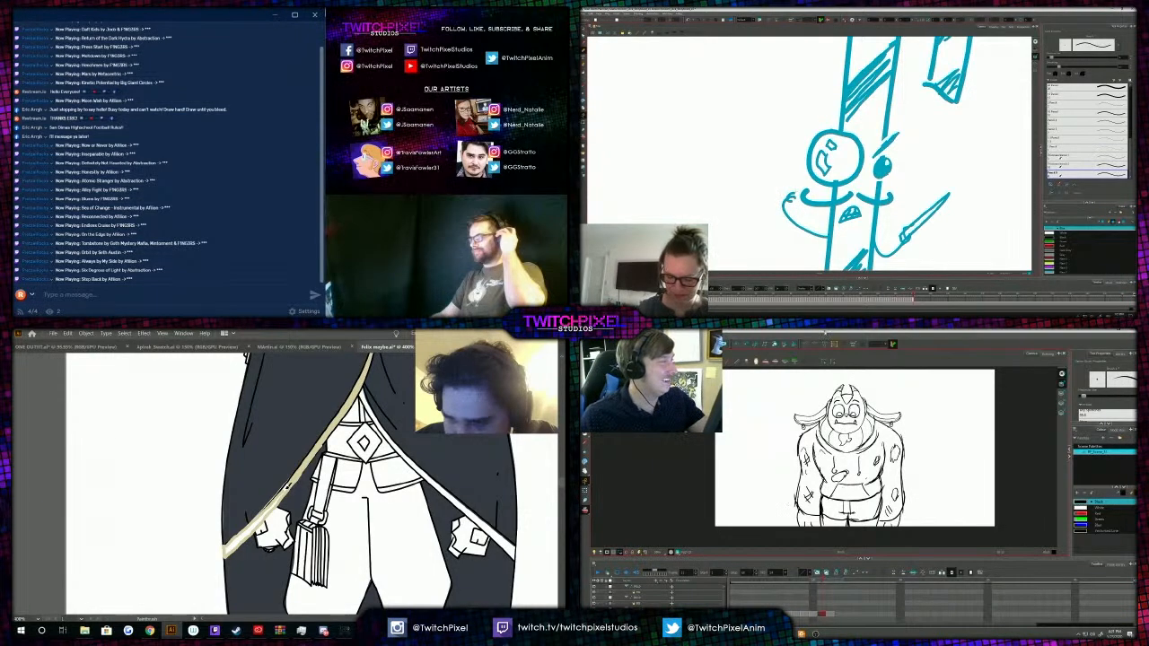
{"action": "key", "text": "ctrl+z"}
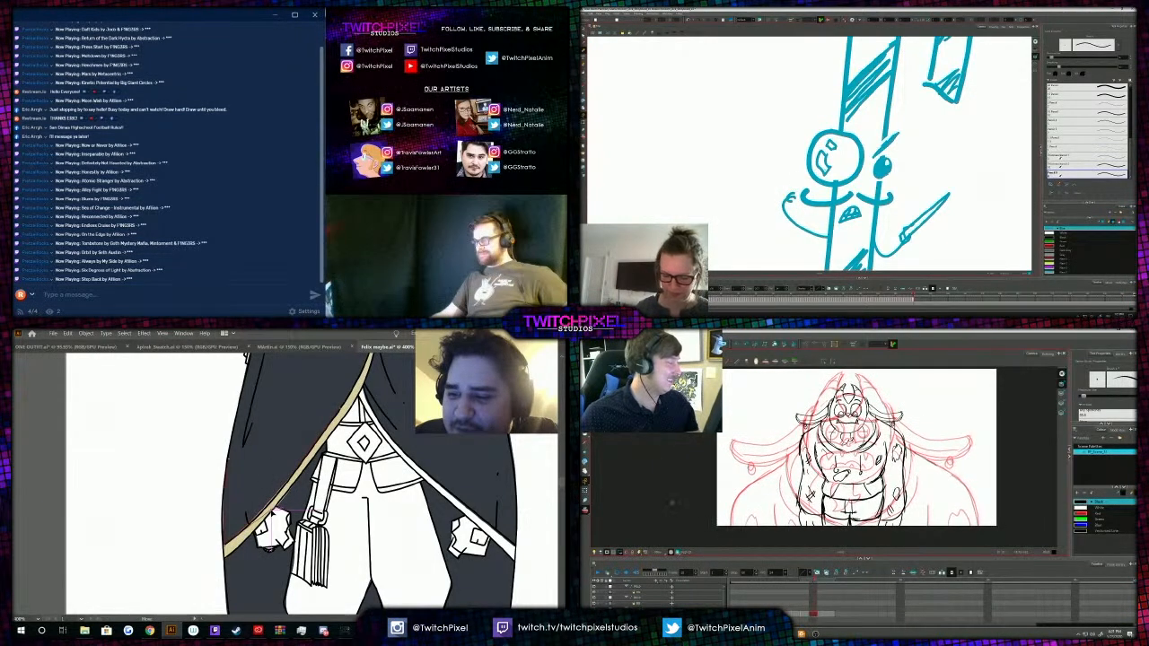
Select both of the horned creature's arms in the current drawing and remove them.
{"action": "left_click", "coordinate": [822, 616]}
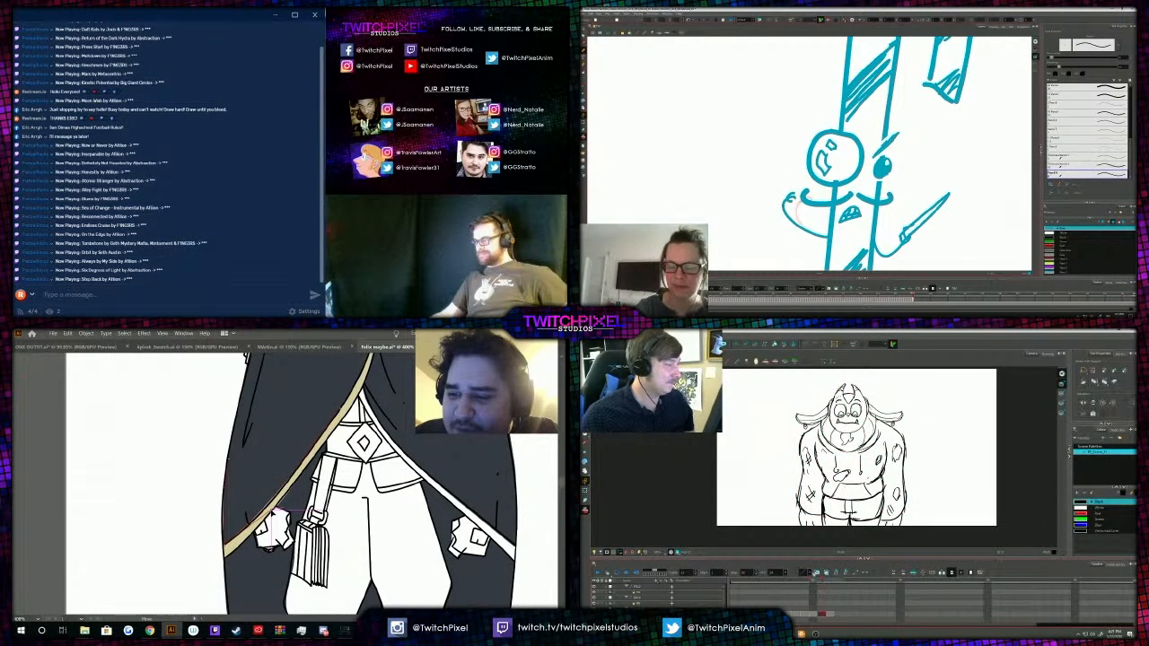
{"action": "left_click", "coordinate": [821, 616]}
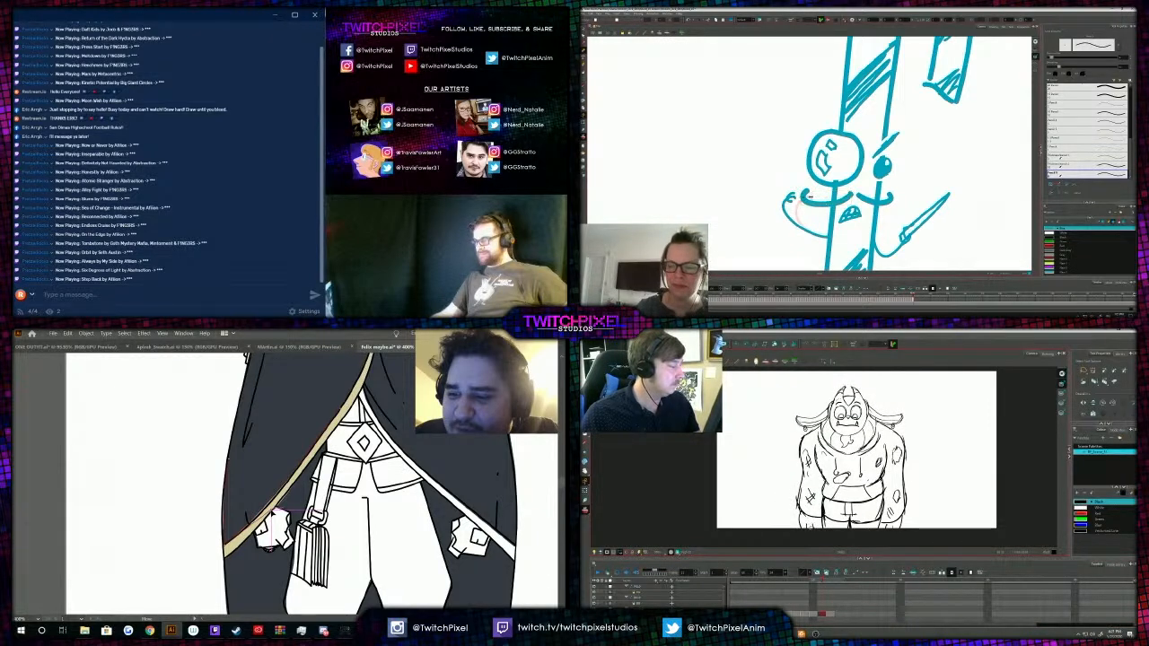
{"action": "mouse_move", "coordinate": [811, 528]}
{"action": "left_mouse_down"}
{"action": "mouse_move", "coordinate": [815, 482]}
{"action": "mouse_move", "coordinate": [787, 478]}
{"action": "left_mouse_up"}
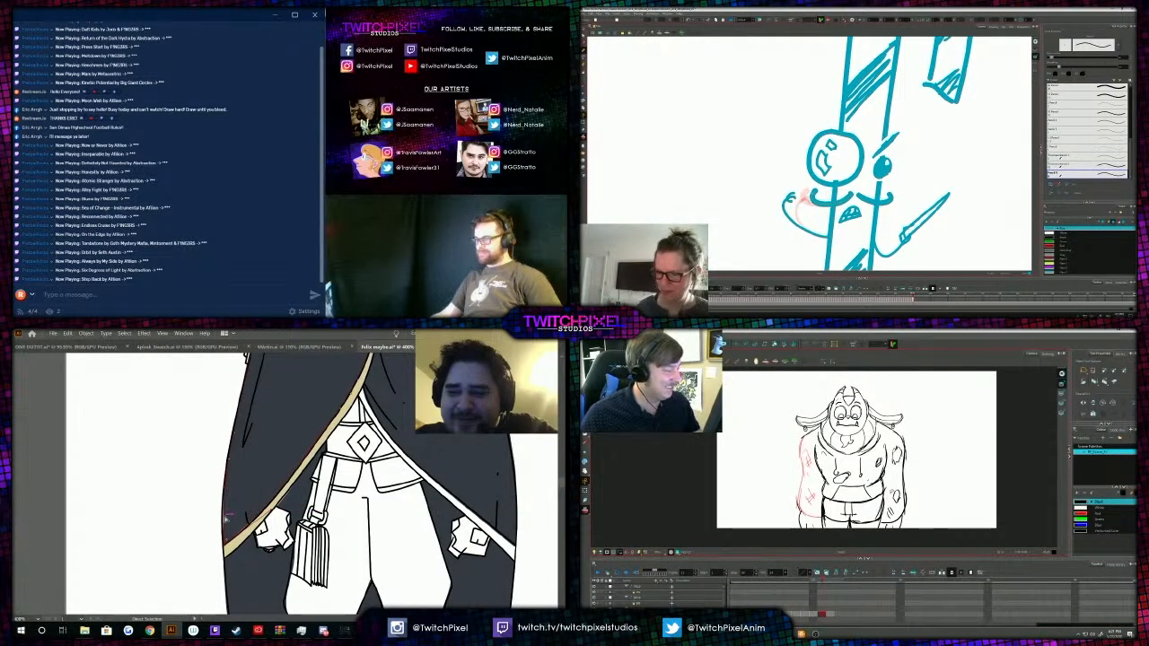
{"action": "mouse_move", "coordinate": [887, 523]}
{"action": "left_mouse_down"}
{"action": "mouse_move", "coordinate": [916, 503]}
{"action": "mouse_move", "coordinate": [891, 530]}
{"action": "left_mouse_up"}
{"action": "mouse_move", "coordinate": [794, 492]}
{"action": "left_mouse_down"}
{"action": "mouse_move", "coordinate": [795, 523]}
{"action": "mouse_move", "coordinate": [809, 529]}
{"action": "left_mouse_up"}
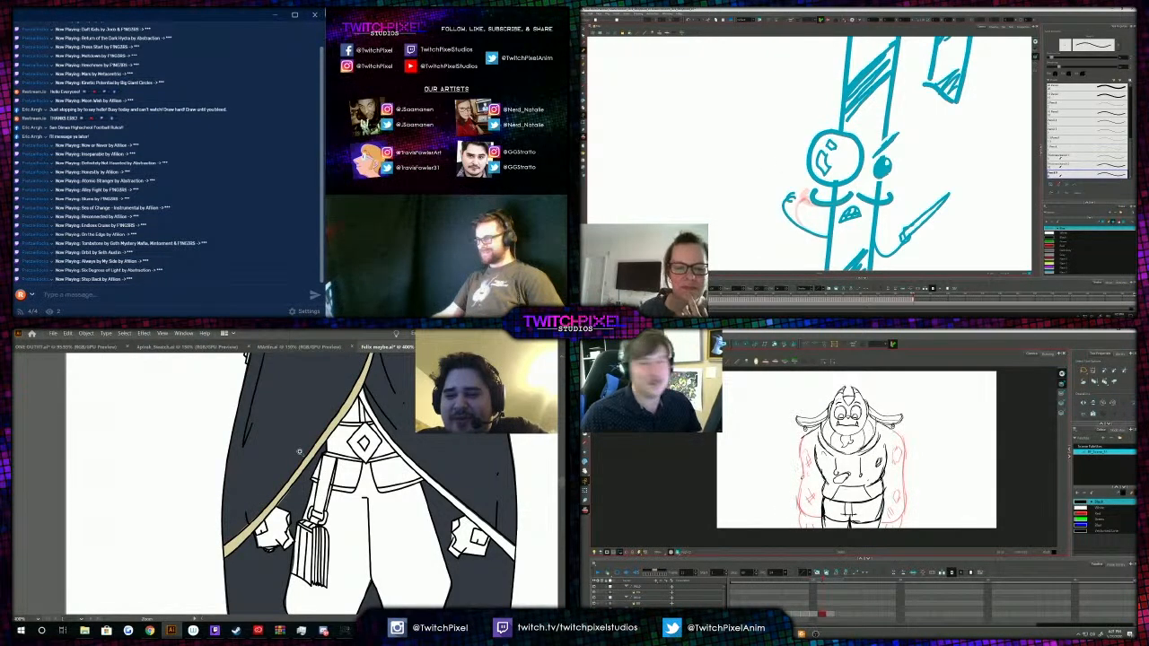
Examine the spiky-haired figure's dark cloak and gold edge trim at several zoom levels.
{"action": "left_click", "coordinate": [299, 452], "text": "ctrl+alt"}
{"action": "left_click", "coordinate": [260, 483], "text": "ctrl"}
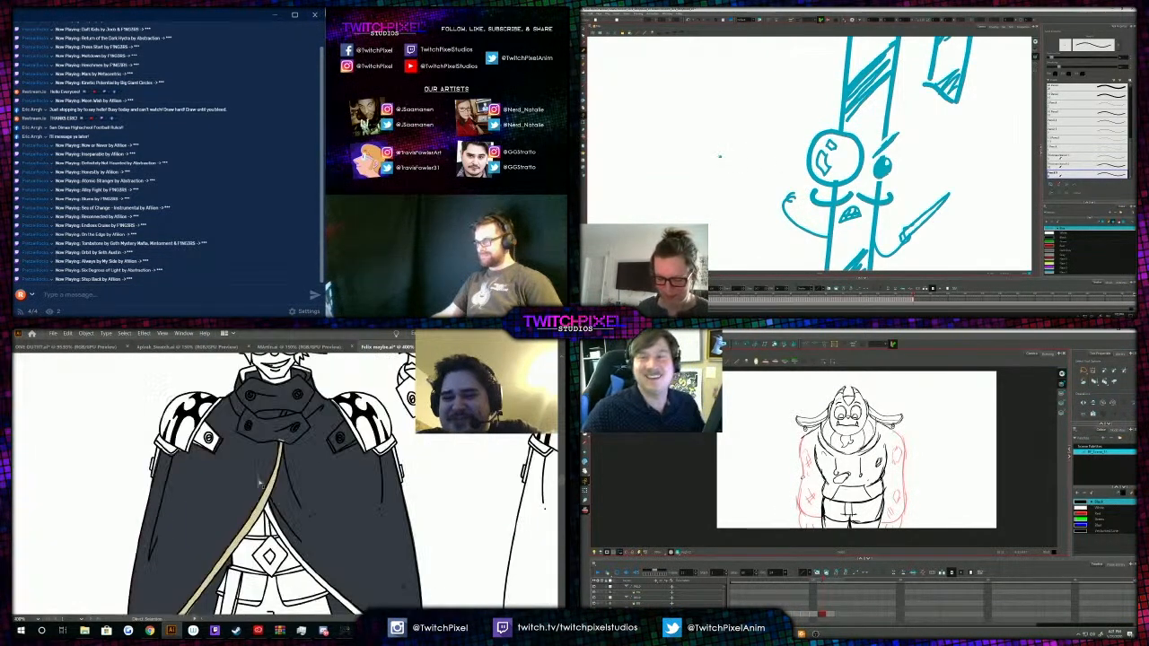
{"action": "key", "text": "1"}
{"action": "scroll", "coordinate": [789, 478], "scroll_direction": "up", "scroll_amount": 1}
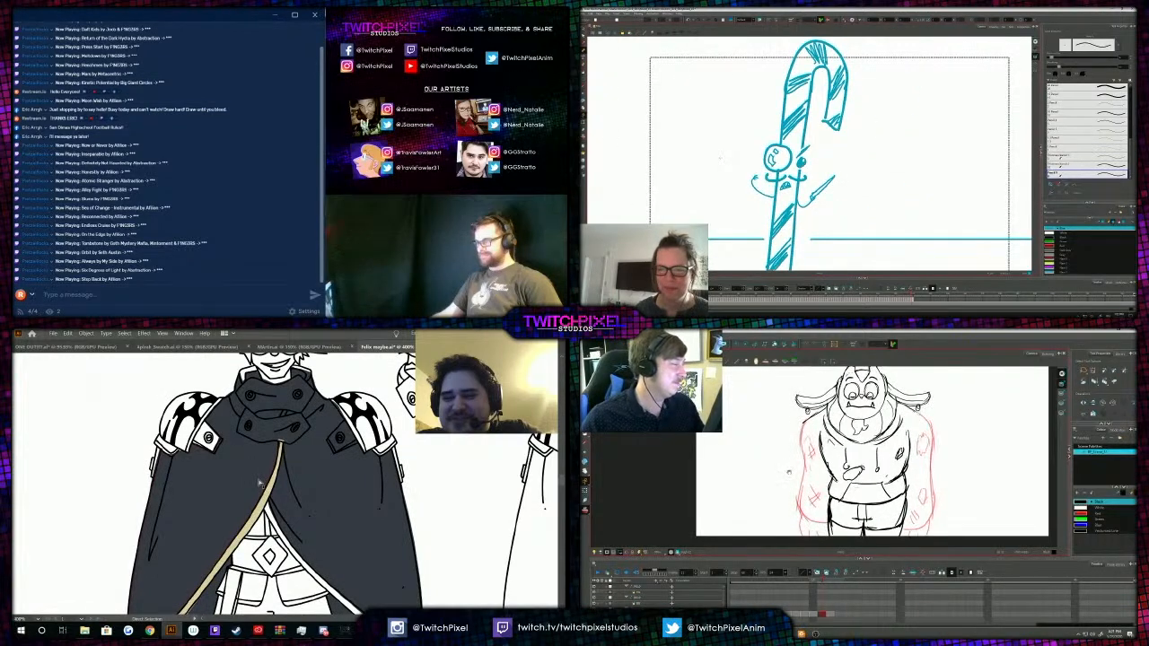
{"action": "left_click", "coordinate": [261, 483], "text": "ctrl+alt"}
{"action": "key", "text": "alt+b"}
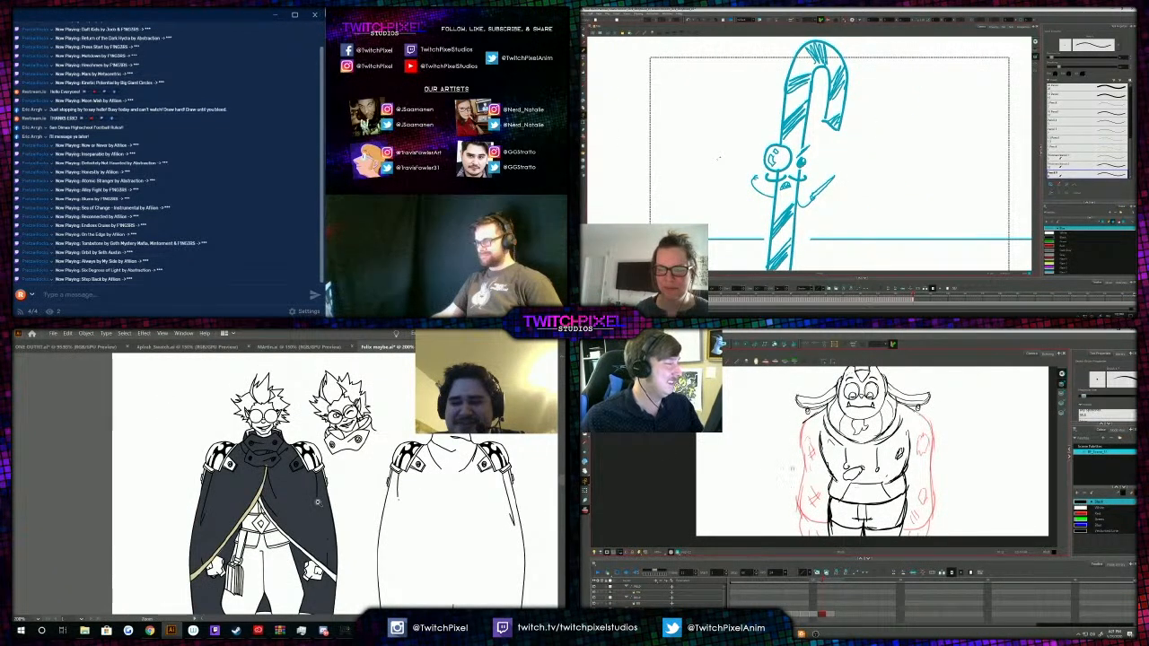
{"action": "left_click", "coordinate": [247, 440], "text": "ctrl"}
Select the creature's armless body and head and shift them slightly downward against the onion-skinned pose.
{"action": "scroll", "coordinate": [861, 398], "scroll_direction": "up", "scroll_amount": 3}
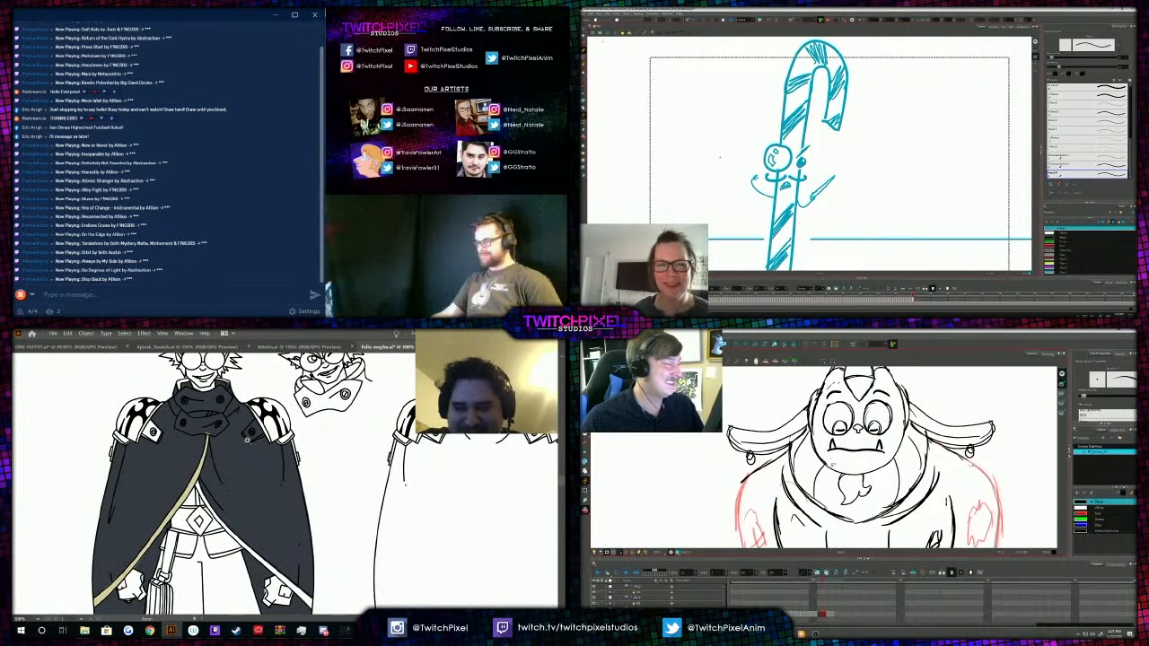
{"action": "key", "text": "alt+s"}
{"action": "key", "text": "alt+b"}
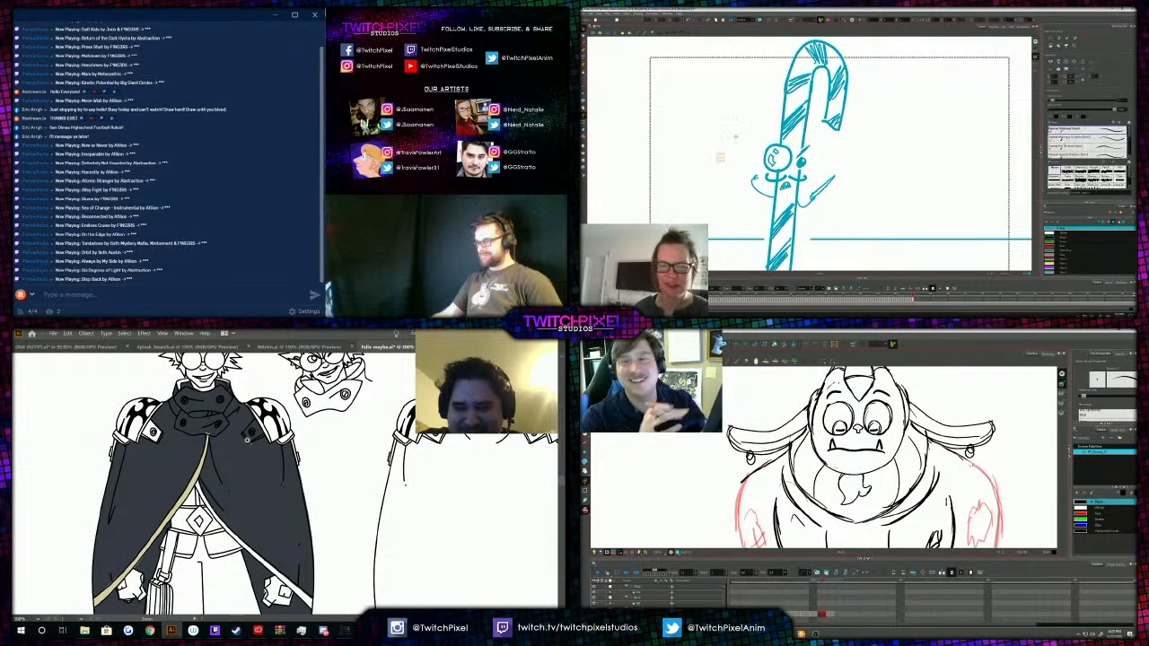
{"action": "key", "text": "alt+s"}
{"action": "scroll", "coordinate": [819, 398], "scroll_direction": "down", "scroll_amount": 4}
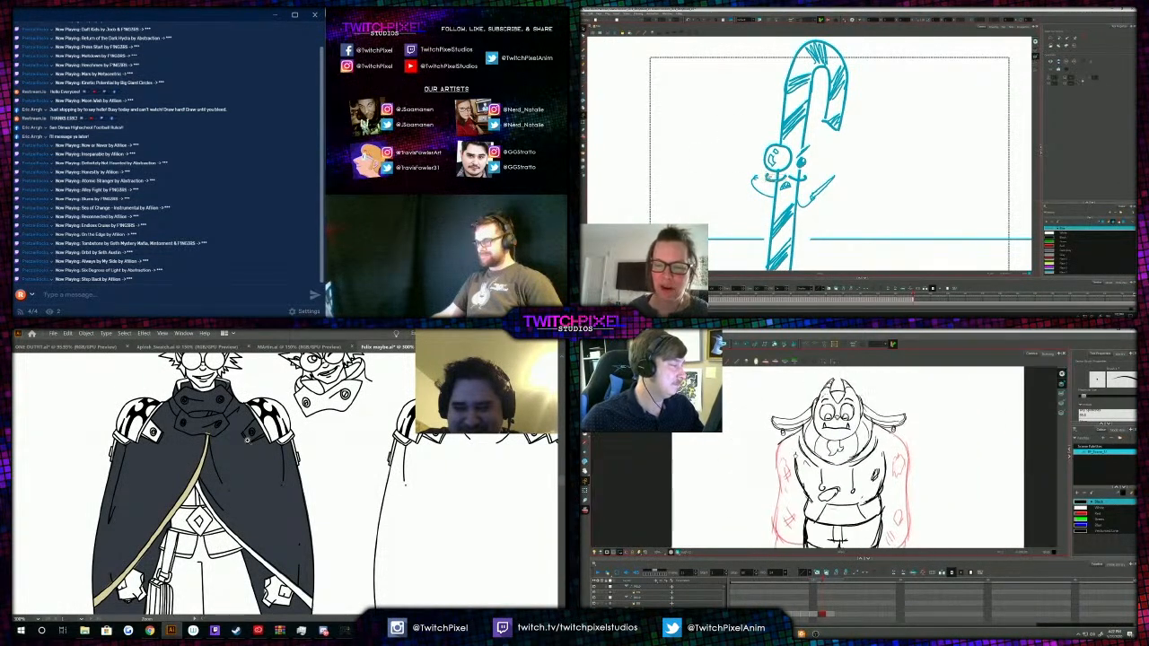
{"action": "key", "text": "alt+b"}
{"action": "key", "text": "alt+s"}
{"action": "mouse_move", "coordinate": [786, 521]}
{"action": "left_mouse_down"}
{"action": "mouse_move", "coordinate": [801, 533]}
{"action": "mouse_move", "coordinate": [867, 368]}
{"action": "mouse_move", "coordinate": [777, 503]}
{"action": "left_mouse_up"}
{"action": "left_click_drag", "start_coordinate": [835, 449], "coordinate": [837, 460]}
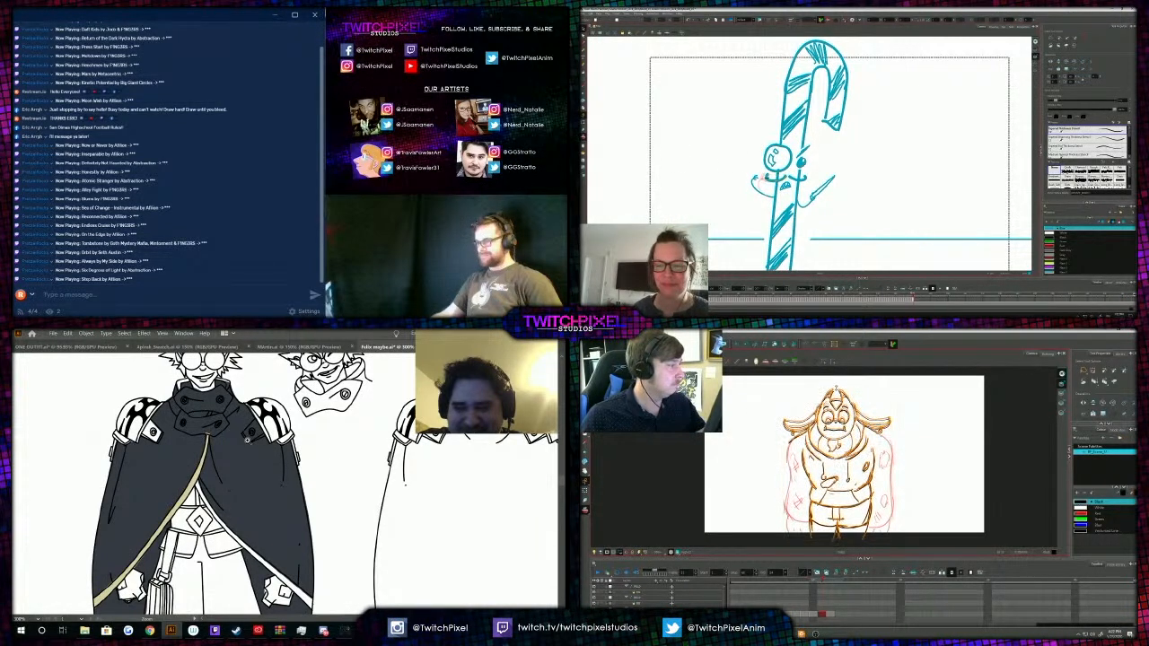
Fill the trim along the cloak's other front edge with the same gold colour.
{"action": "left_click_drag", "start_coordinate": [199, 485], "coordinate": [311, 607]}
Remove the creature's mouth from the current drawing and compare the pose with the neighbouring drawings.
{"action": "left_click", "coordinate": [732, 478]}
{"action": "scroll", "coordinate": [813, 439], "scroll_direction": "up", "scroll_amount": 4}
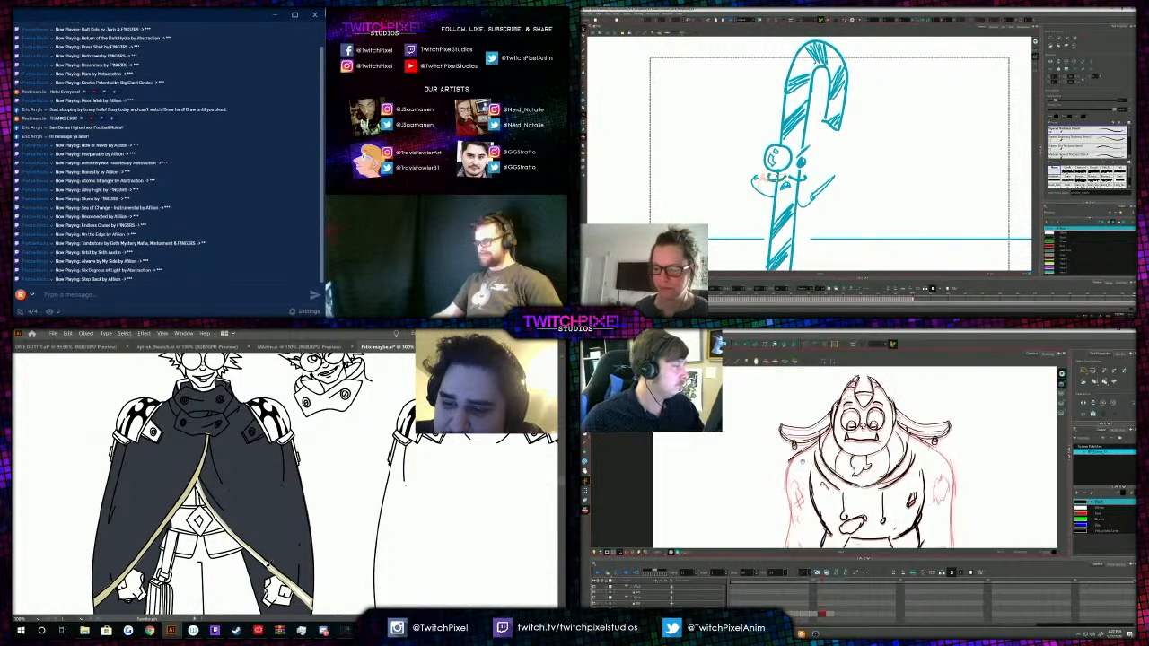
{"action": "key", "text": "ctrl+z"}
{"action": "key", "text": "ctrl+z"}
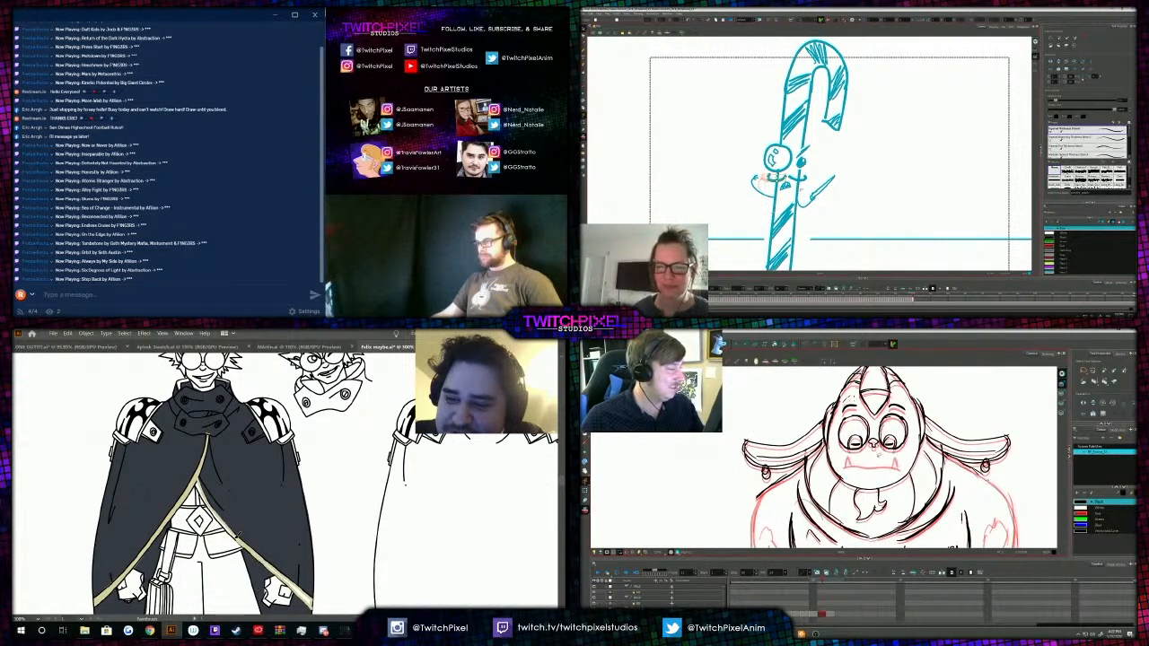
{"action": "scroll", "coordinate": [769, 186], "scroll_direction": "up", "scroll_amount": 3}
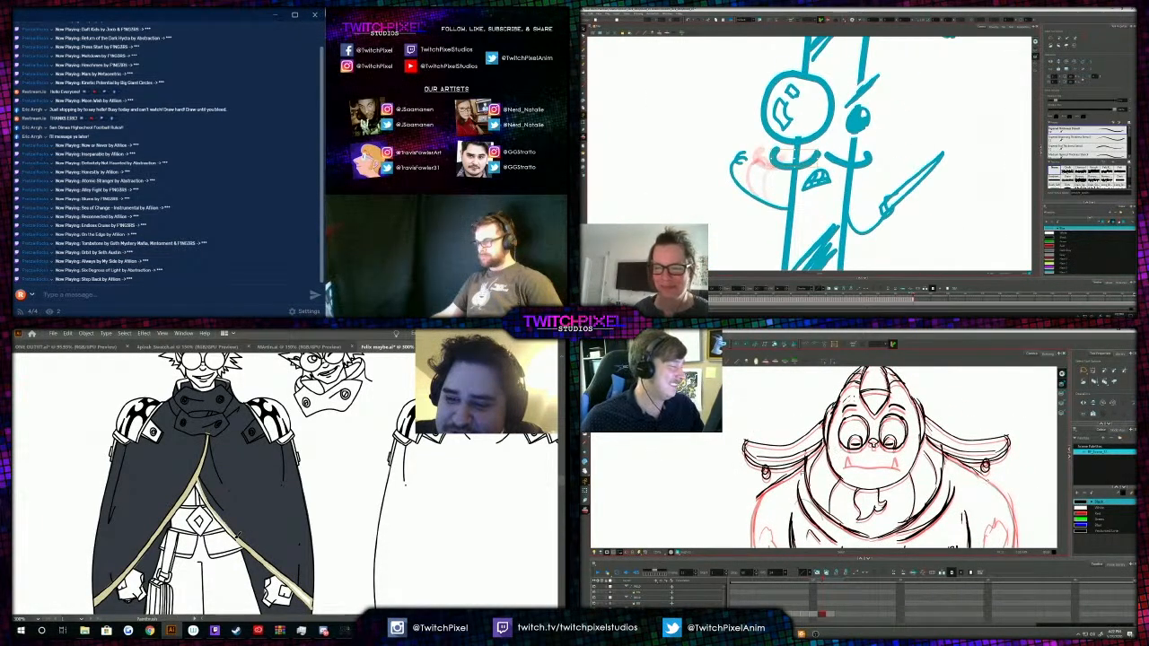
{"action": "key", "text": "comma"}
{"action": "key", "text": "comma"}
{"action": "left_click", "coordinate": [238, 485], "text": "alt"}
{"action": "key", "text": "period"}
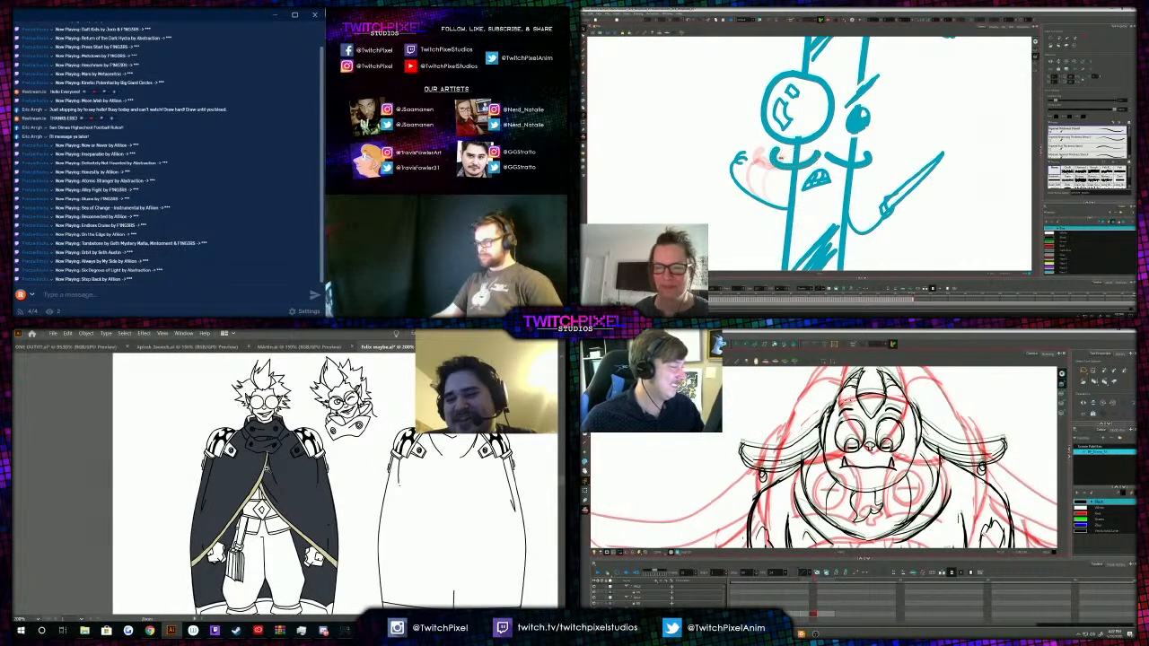
{"action": "key", "text": "period"}
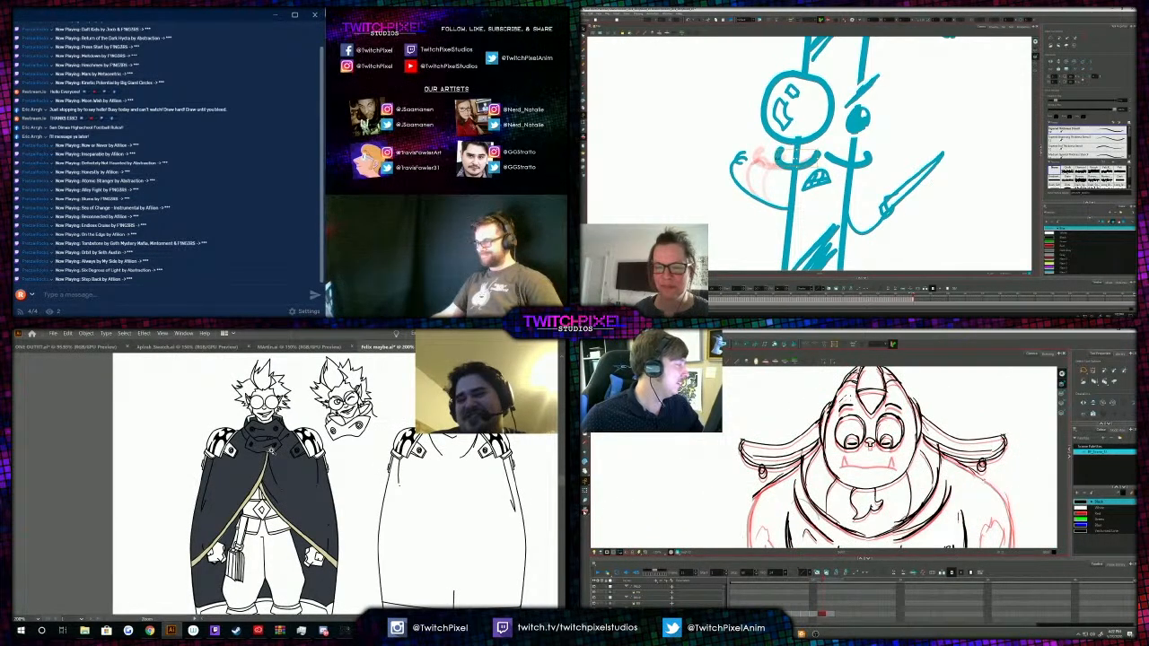
Hide the onion-skin drawings and delete the creature's eyebrows.
{"action": "left_click", "coordinate": [585, 512]}
{"action": "scroll", "coordinate": [833, 478], "scroll_direction": "up", "scroll_amount": 1}
{"action": "left_click_drag", "start_coordinate": [873, 451], "coordinate": [876, 466]}
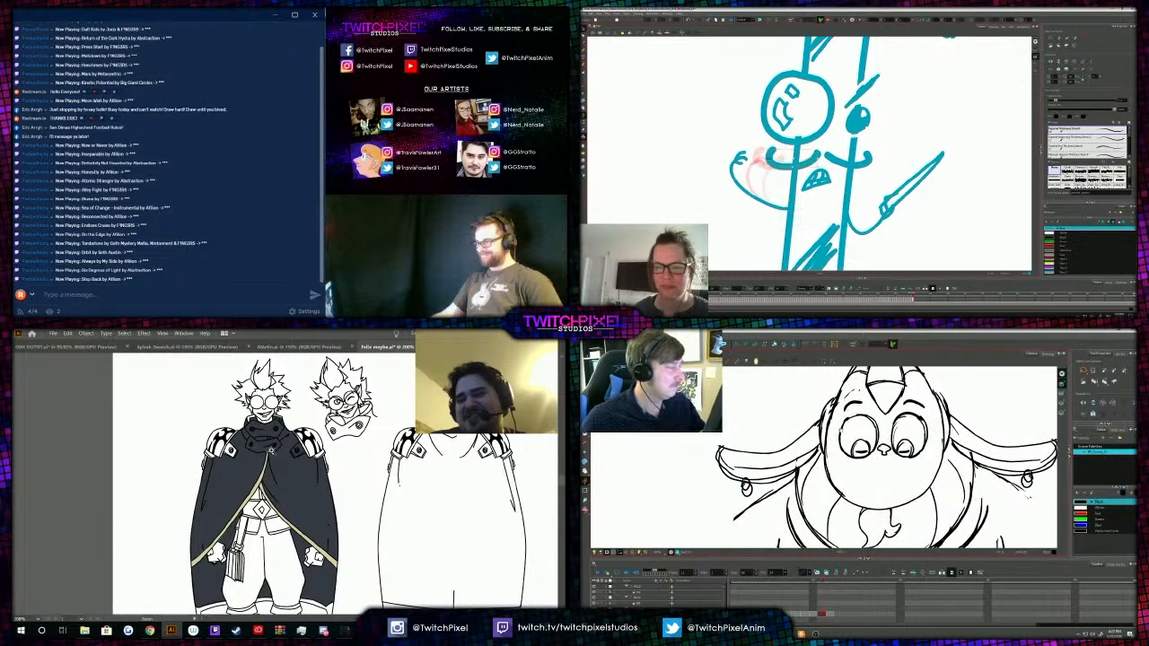
{"action": "mouse_move", "coordinate": [859, 393]}
{"action": "left_mouse_down"}
{"action": "mouse_move", "coordinate": [845, 406]}
{"action": "mouse_move", "coordinate": [923, 407]}
{"action": "left_mouse_up"}
{"action": "key", "text": "Delete"}
{"action": "key", "text": "Delete"}
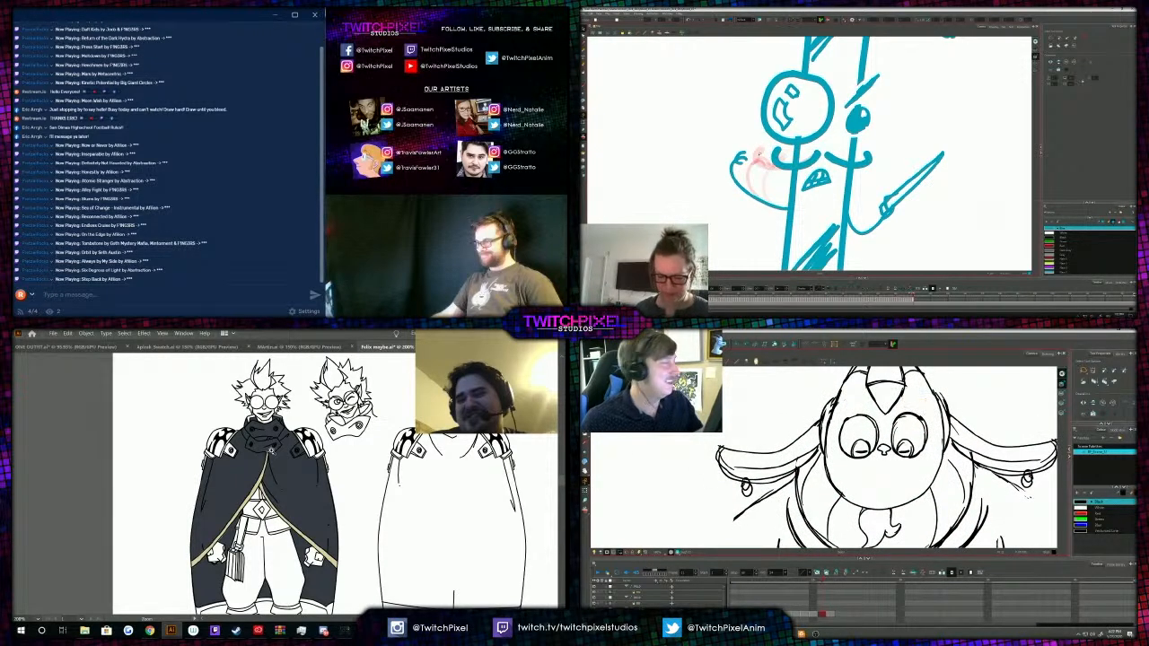
Draw a pair of slanted, worried eyebrows above the creature's eyes and compare the drawing with the previous one.
{"action": "key", "text": "alt+b"}
{"action": "double_click", "coordinate": [271, 451]}
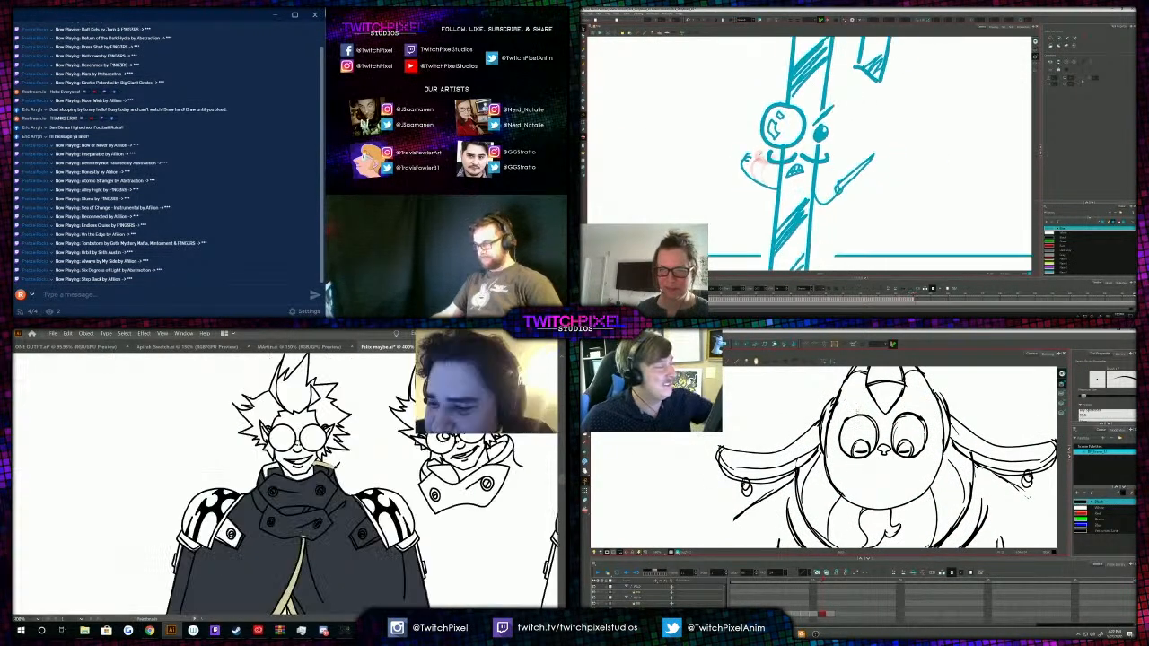
{"action": "key", "text": "Delete"}
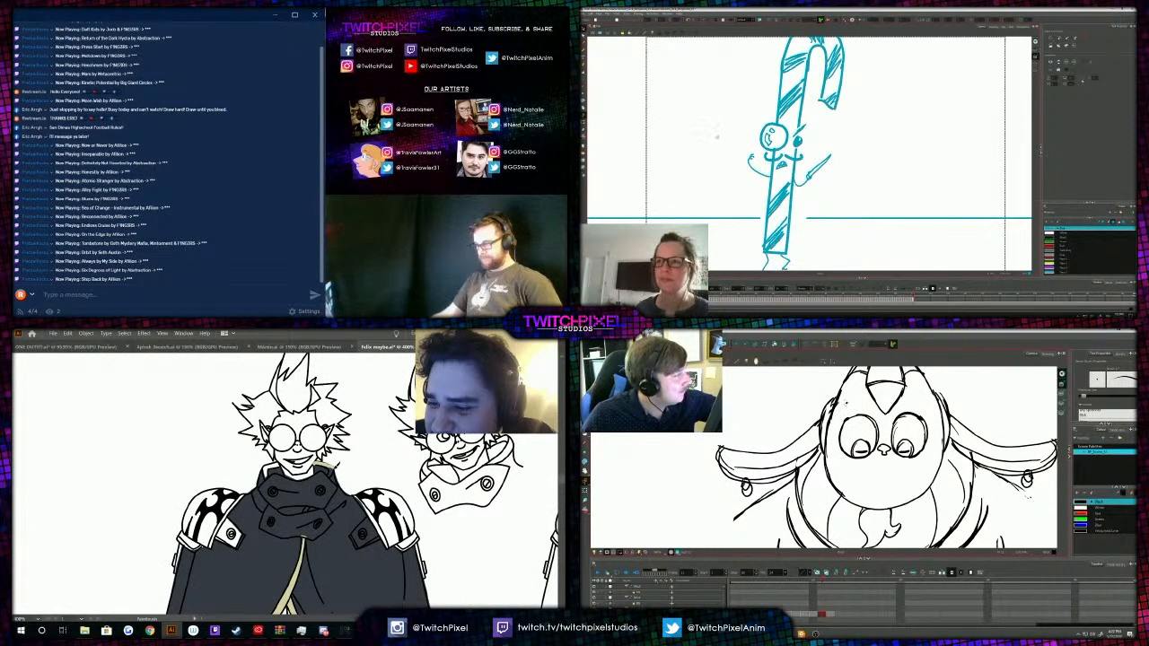
{"action": "left_click_drag", "start_coordinate": [846, 404], "coordinate": [923, 405]}
{"action": "key", "text": "comma"}
{"action": "key", "text": "period"}
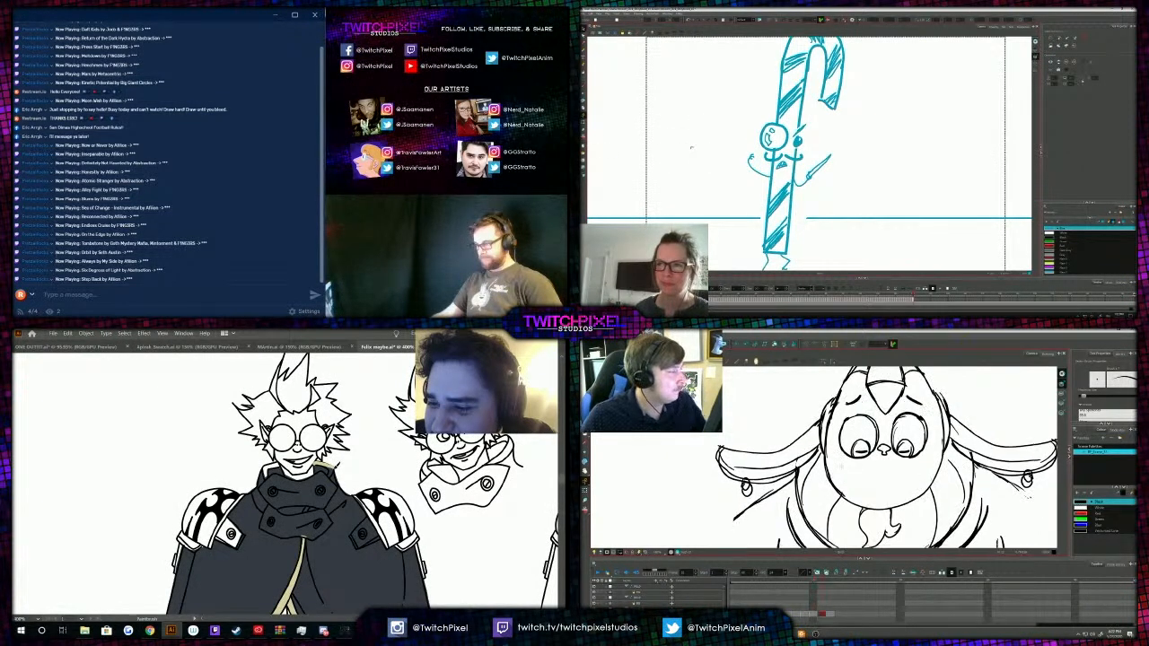
{"action": "mouse_move", "coordinate": [880, 471]}
{"action": "left_mouse_down"}
{"action": "mouse_move", "coordinate": [863, 486]}
{"action": "mouse_move", "coordinate": [899, 484]}
{"action": "left_mouse_up"}
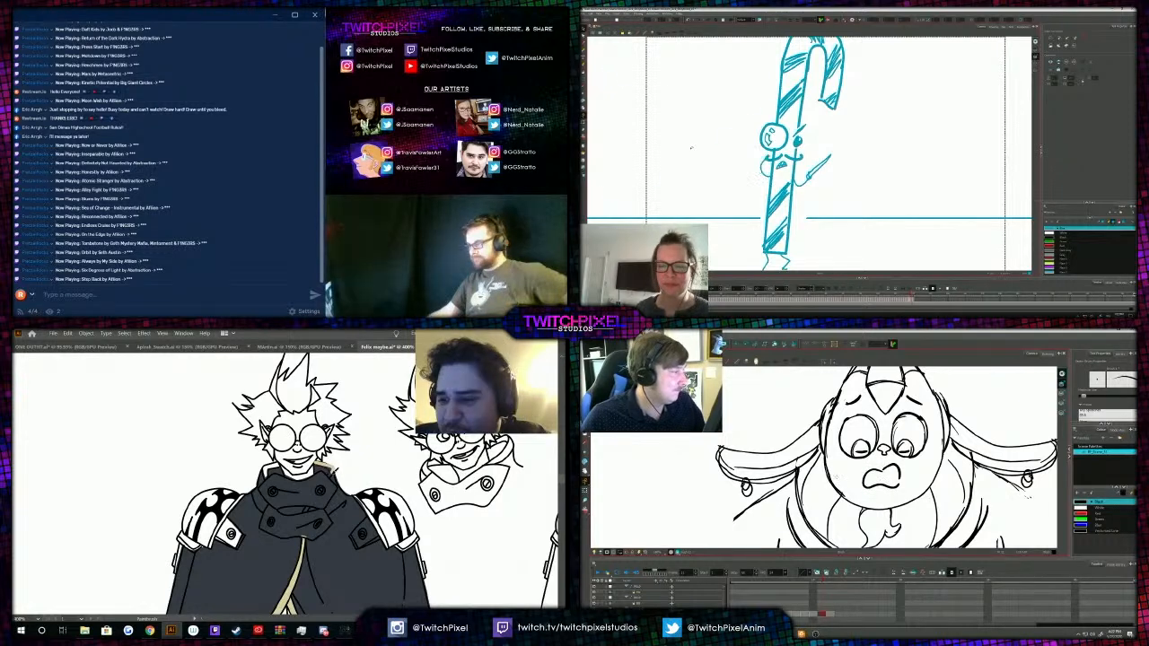
{"action": "key", "text": "comma"}
{"action": "key", "text": "period"}
{"action": "key", "text": "ctrl+z"}
{"action": "key", "text": "ctrl+z"}
{"action": "key", "text": "ctrl+z"}
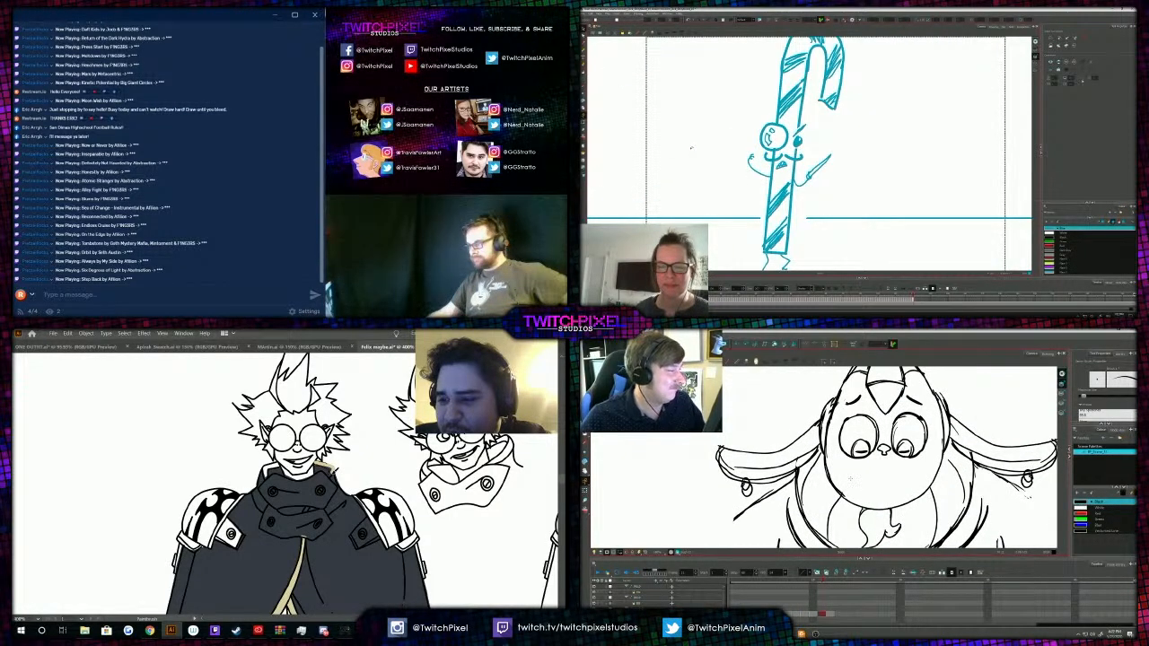
Select the whole candy-cane character and paste it into the next storyboard frame.
{"action": "key", "text": "ctrl+a"}
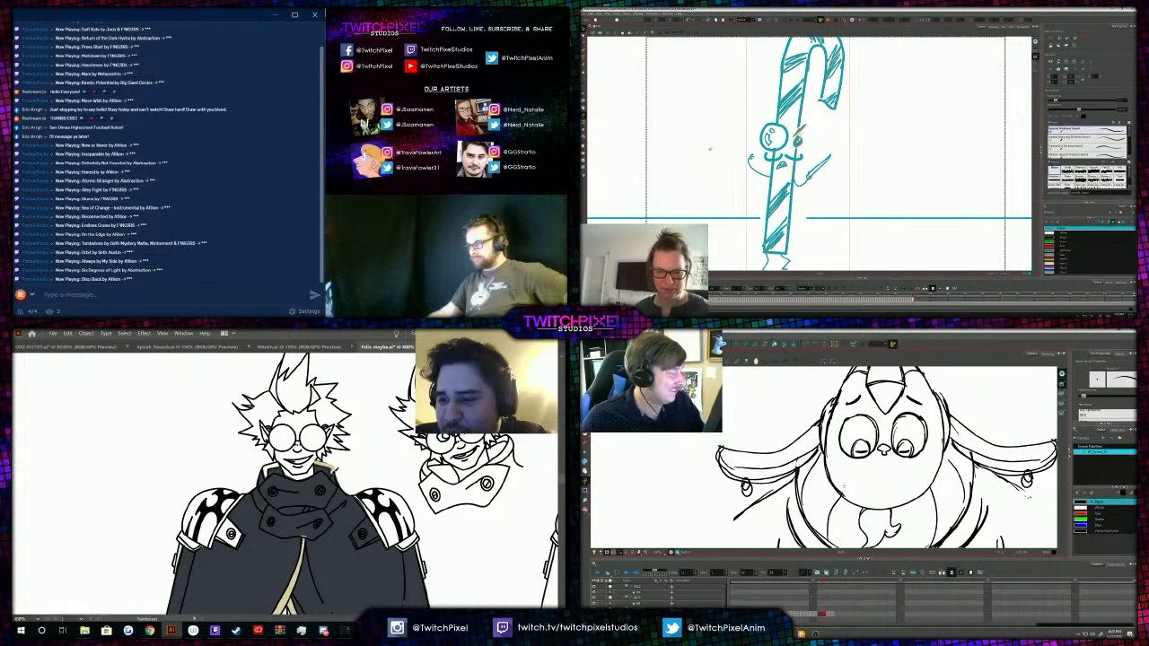
{"action": "key", "text": "period"}
{"action": "key", "text": "ctrl+v"}
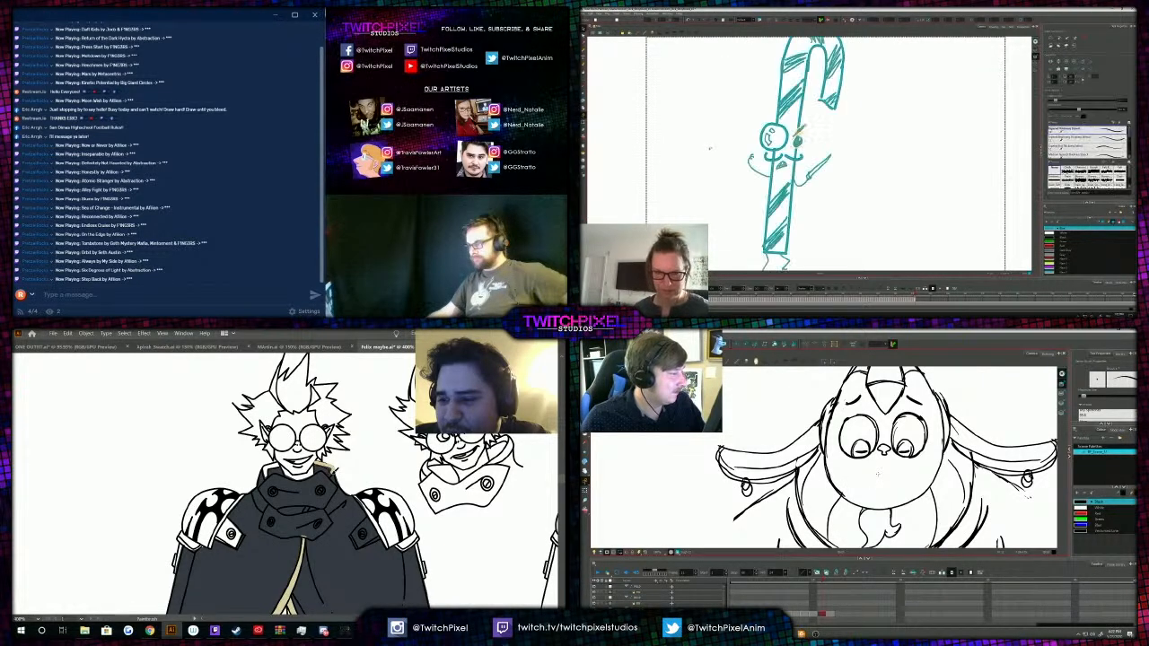
{"action": "key", "text": "Escape"}
Draw a wide open mouth with a rounded, boxy outline below the creature's nose.
{"action": "mouse_move", "coordinate": [884, 469]}
{"action": "left_mouse_down"}
{"action": "mouse_move", "coordinate": [851, 482]}
{"action": "mouse_move", "coordinate": [866, 501]}
{"action": "mouse_move", "coordinate": [895, 494]}
{"action": "mouse_move", "coordinate": [901, 465]}
{"action": "left_mouse_up"}
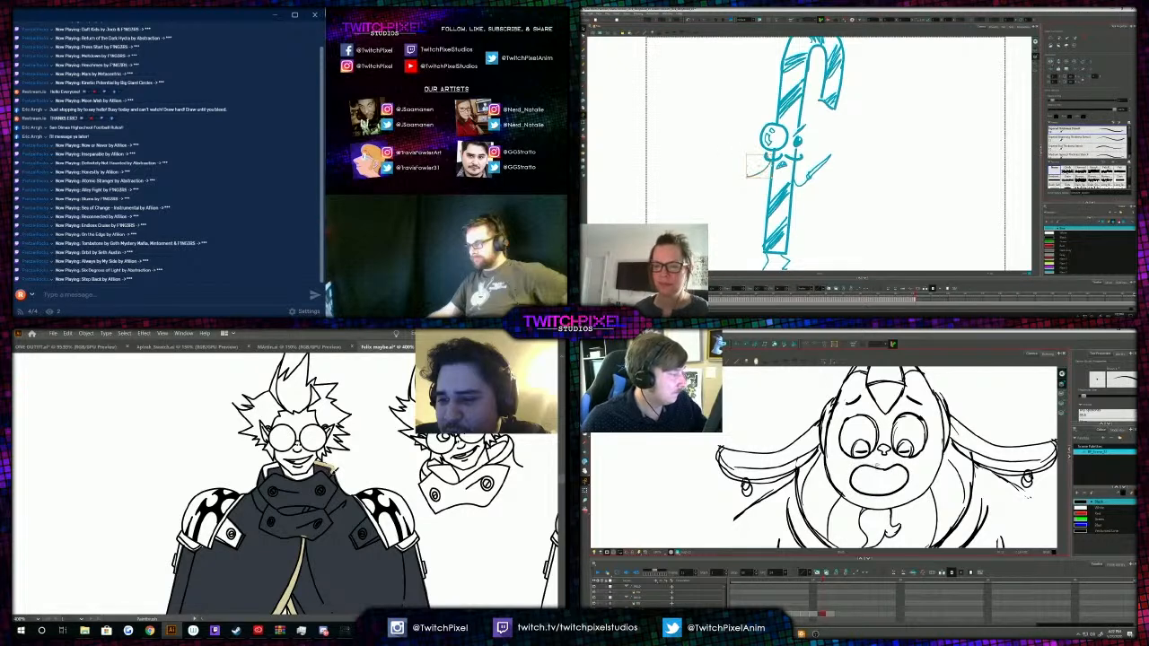
{"action": "key", "text": "ctrl+z"}
{"action": "key", "text": "5"}
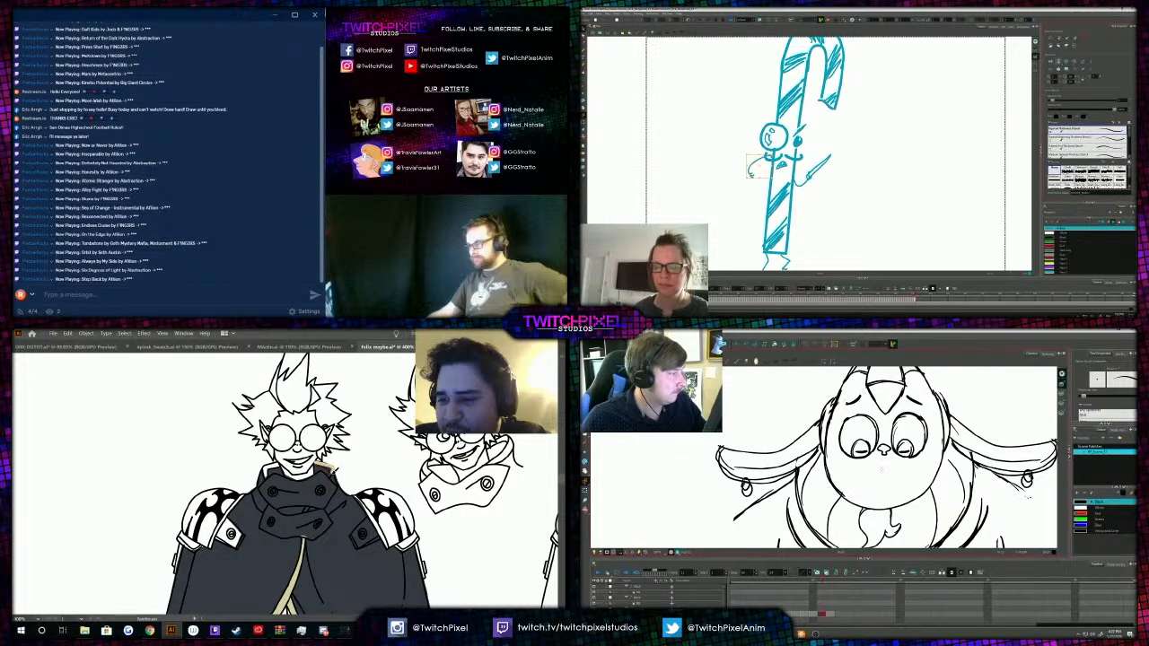
{"action": "mouse_move", "coordinate": [880, 468]}
{"action": "left_mouse_down"}
{"action": "mouse_move", "coordinate": [847, 482]}
{"action": "mouse_move", "coordinate": [883, 493]}
{"action": "mouse_move", "coordinate": [903, 466]}
{"action": "mouse_move", "coordinate": [879, 468]}
{"action": "left_mouse_up"}
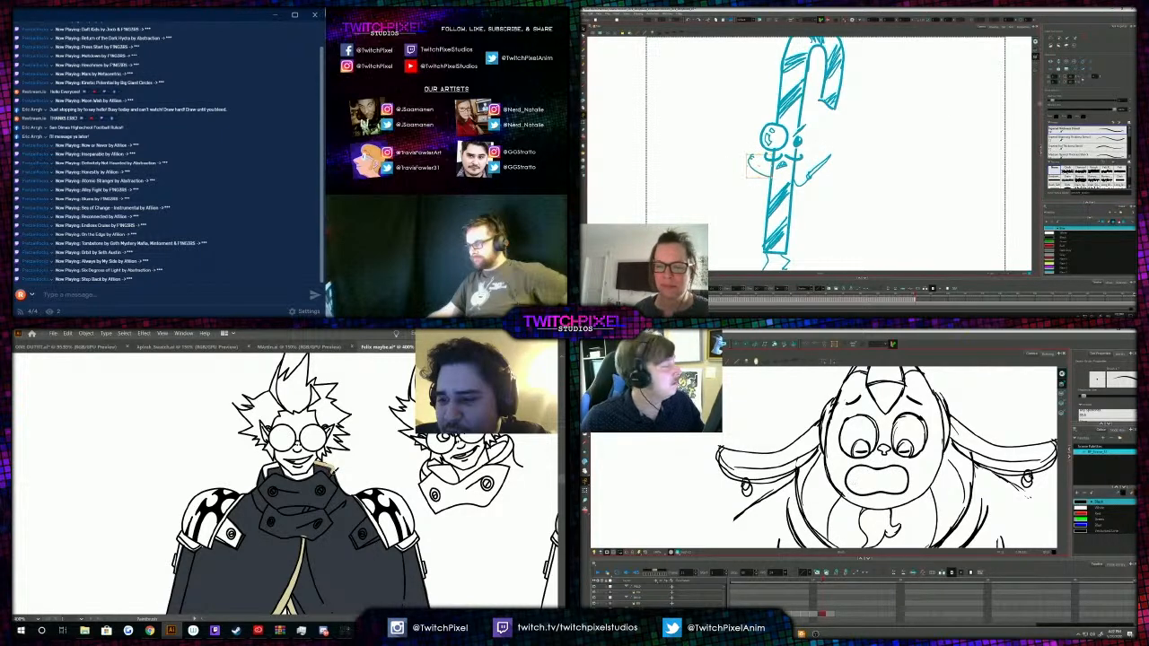
{"action": "key", "text": "comma"}
{"action": "key", "text": "period"}
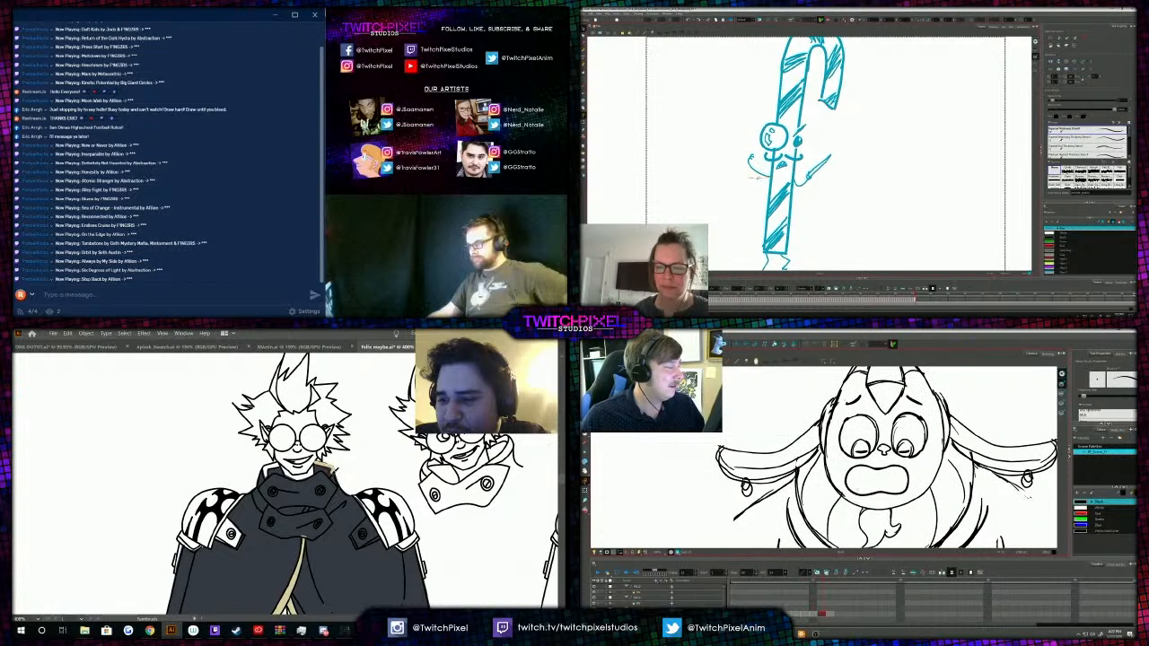
Add pointed upper and lower fangs inside the creature's open mouth.
{"action": "left_click_drag", "start_coordinate": [308, 509], "coordinate": [277, 506]}
{"action": "mouse_move", "coordinate": [853, 468]}
{"action": "left_mouse_down"}
{"action": "mouse_move", "coordinate": [901, 467]}
{"action": "mouse_move", "coordinate": [870, 493]}
{"action": "mouse_move", "coordinate": [892, 492]}
{"action": "left_mouse_up"}
{"action": "key", "text": "comma"}
{"action": "key", "text": "a"}
{"action": "key", "text": "alt+s"}
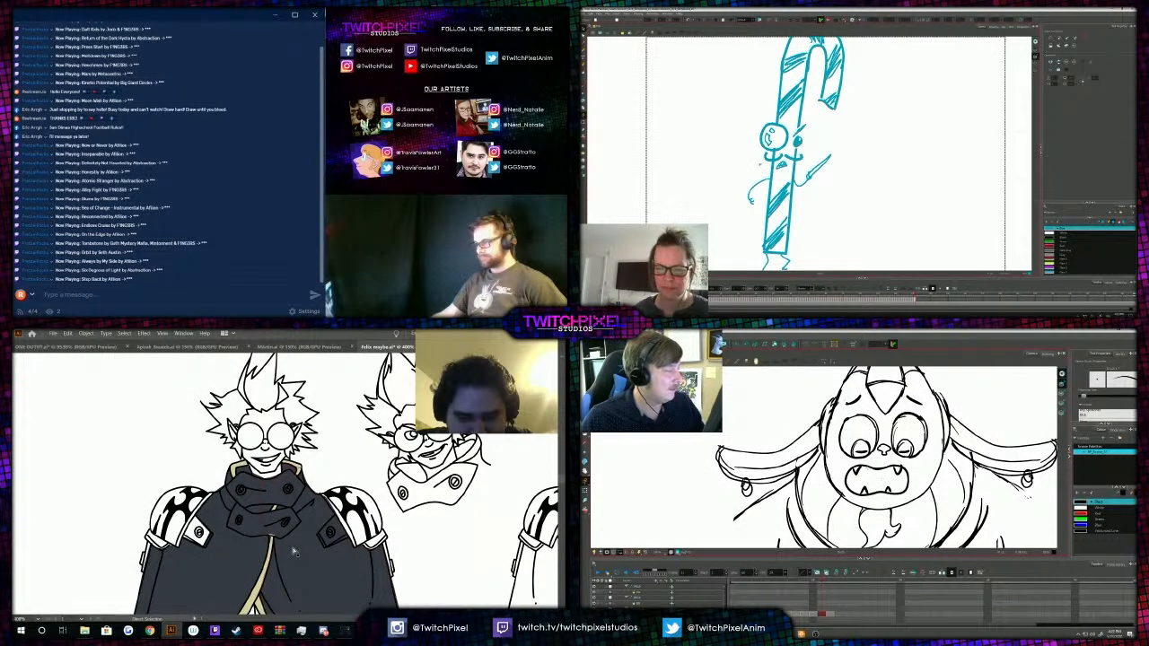
Draw a curved tongue inside the creature's open mouth after comparing the drawing with its neighbour.
{"action": "key", "text": "comma"}
{"action": "key", "text": "period"}
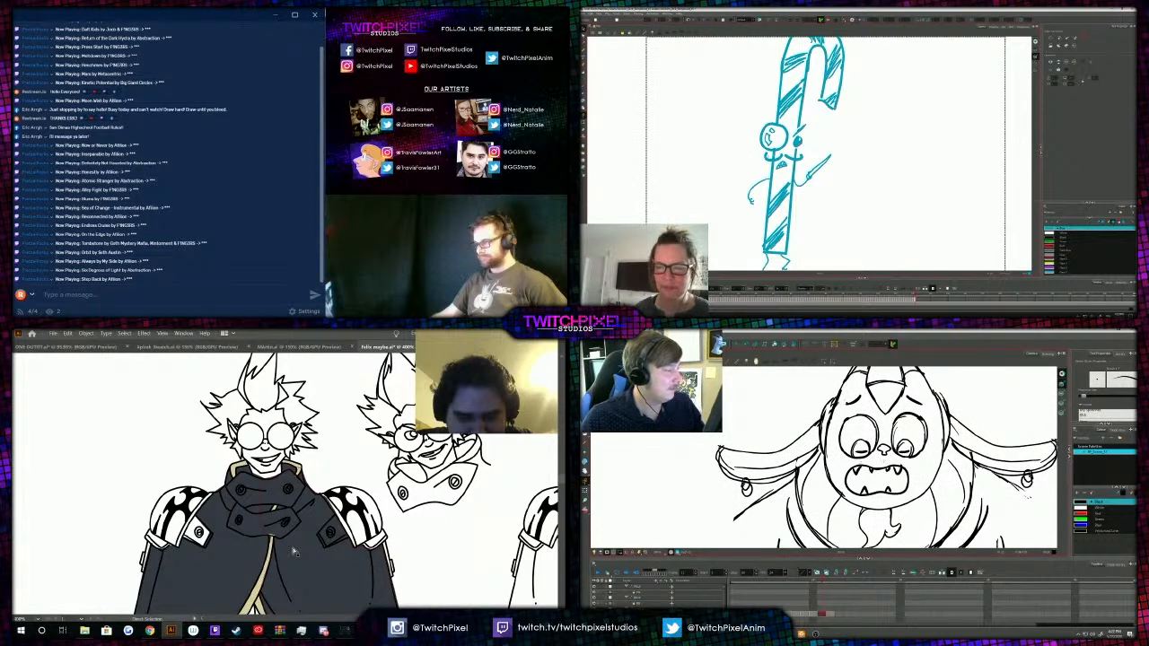
{"action": "key", "text": "1"}
{"action": "left_click_drag", "start_coordinate": [852, 493], "coordinate": [899, 494]}
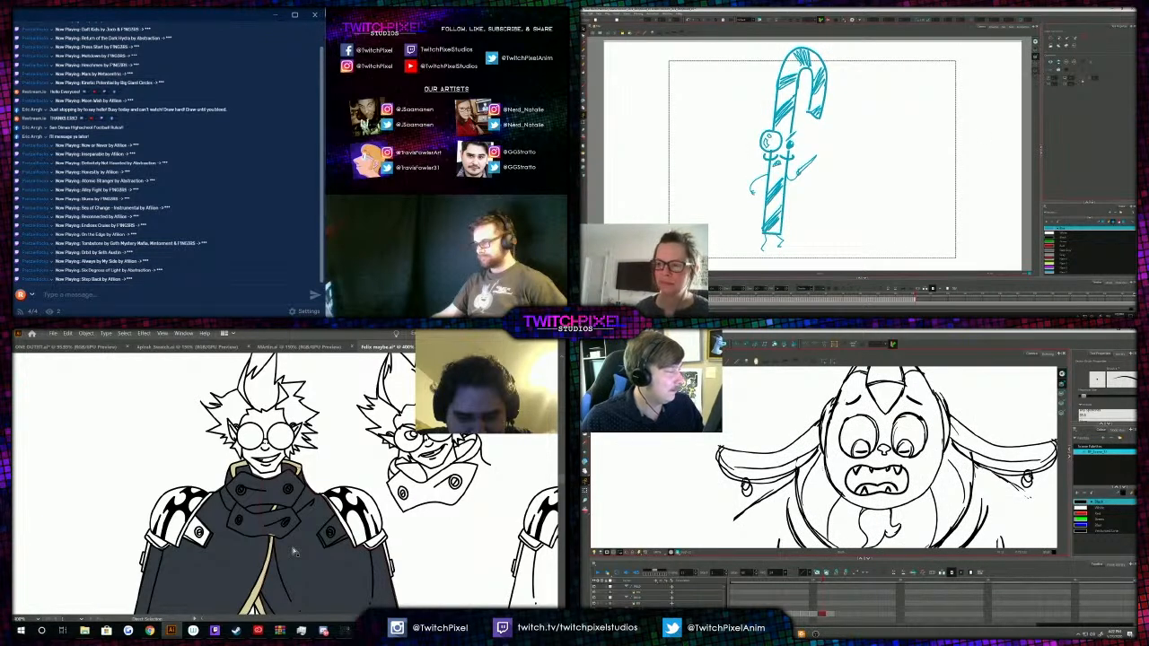
{"action": "left_click_drag", "start_coordinate": [812, 502], "coordinate": [819, 500]}
Flip between the creature's neighbouring drawings at full view to check the change from neutral to frightened expression.
{"action": "key", "text": "1"}
{"action": "key", "text": "1"}
{"action": "key", "text": "comma"}
{"action": "key", "text": "comma"}
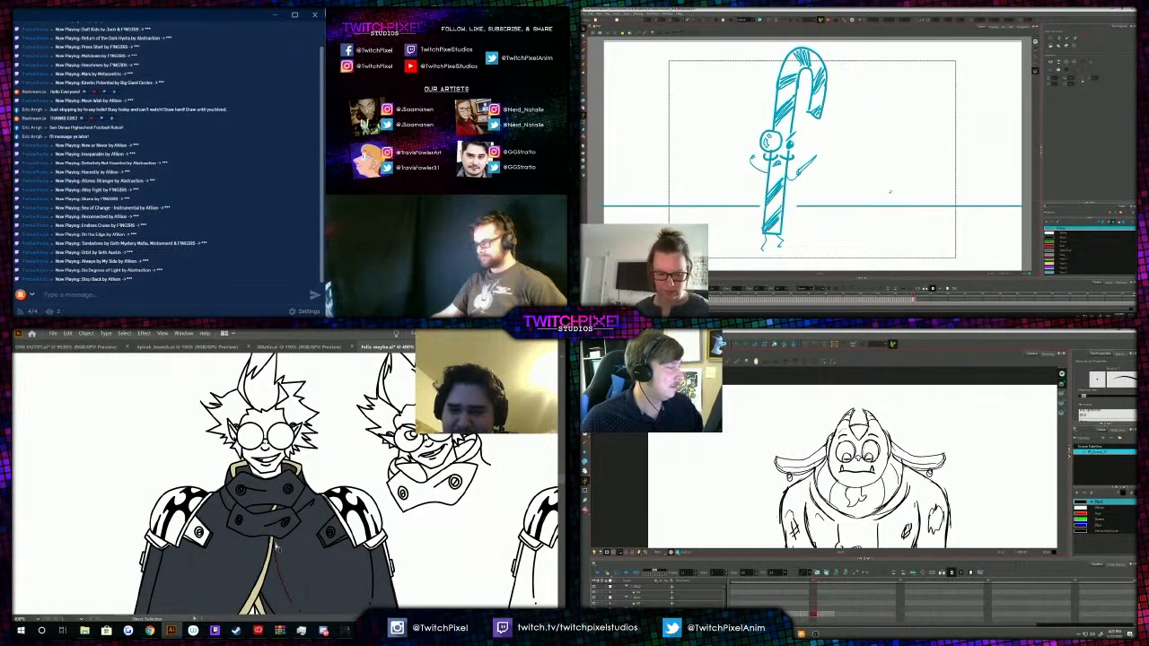
{"action": "key", "text": "period"}
{"action": "key", "text": "alt+b"}
{"action": "key", "text": "period"}
{"action": "key", "text": "comma"}
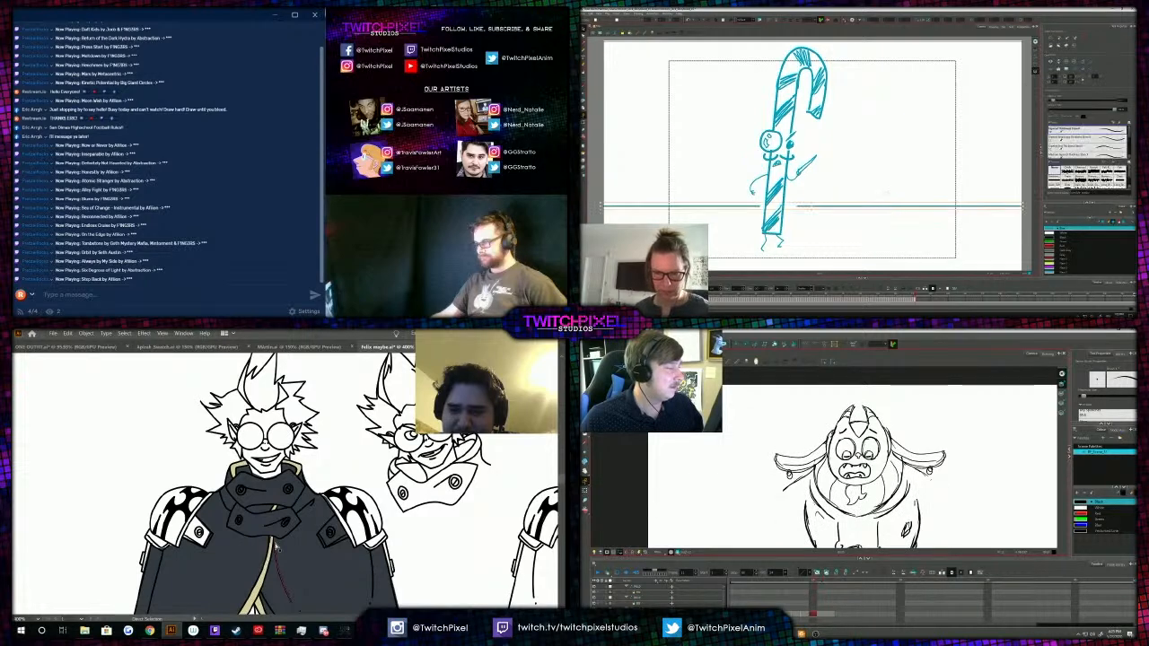
{"action": "key", "text": "period"}
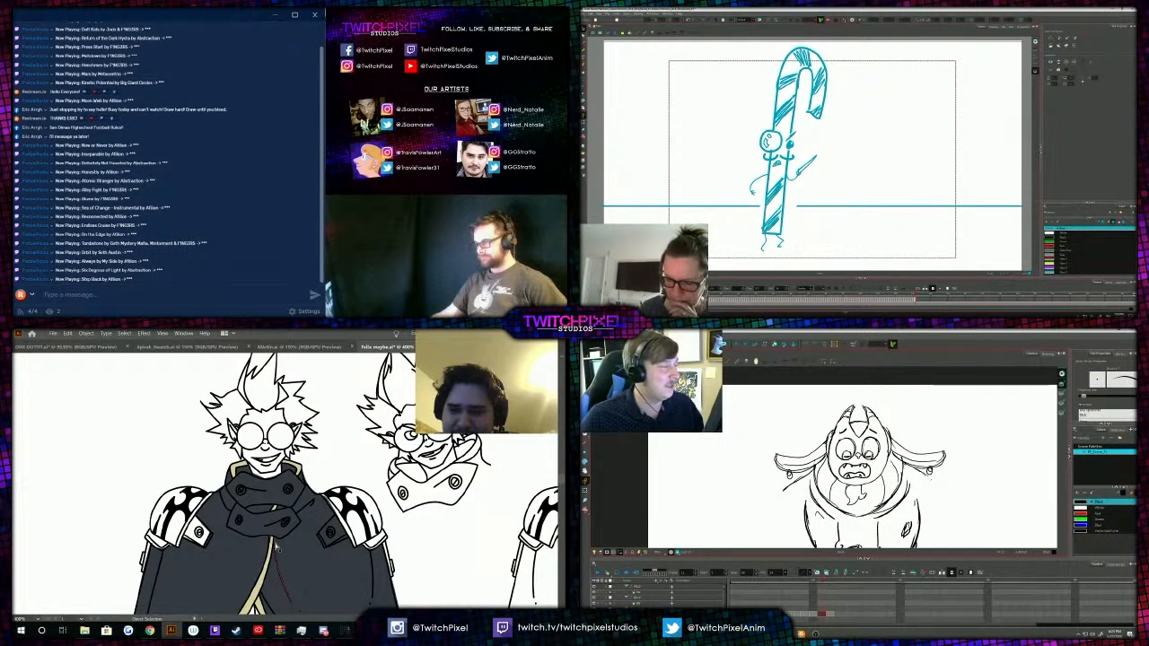
Step through the storyboard frames to compare the candy-cane shot with the preceding egg-character scene.
{"action": "left_click", "coordinate": [294, 482], "text": "ctrl+alt"}
{"action": "left_click", "coordinate": [295, 481], "text": "ctrl+alt"}
{"action": "key", "text": "comma"}
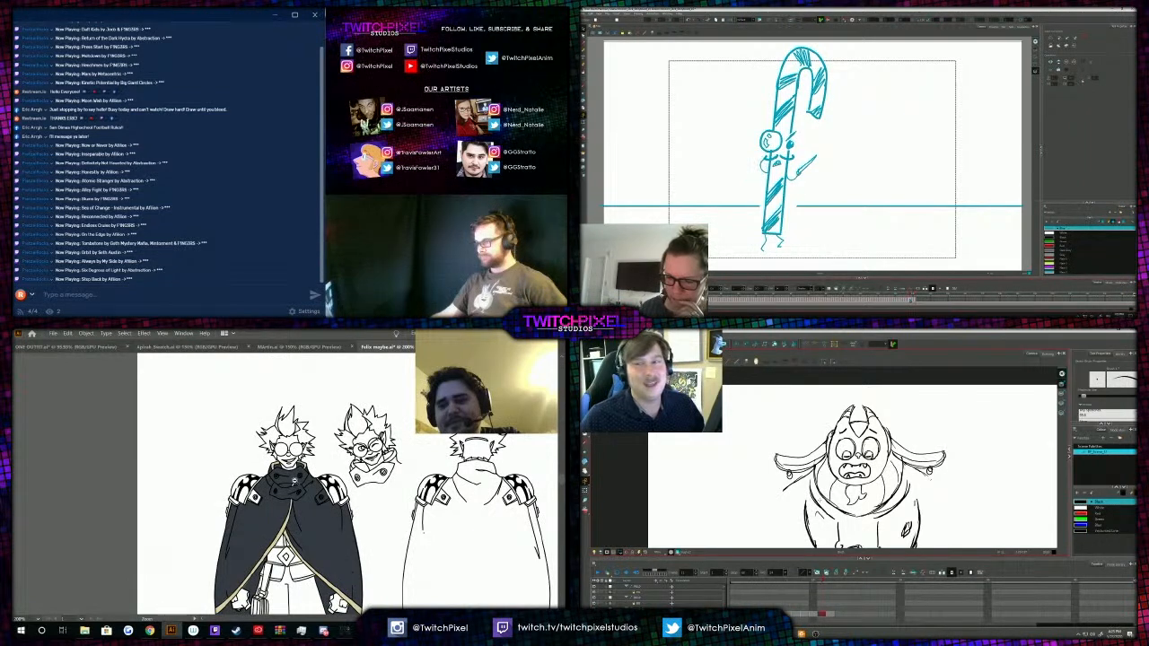
{"action": "key", "text": "comma"}
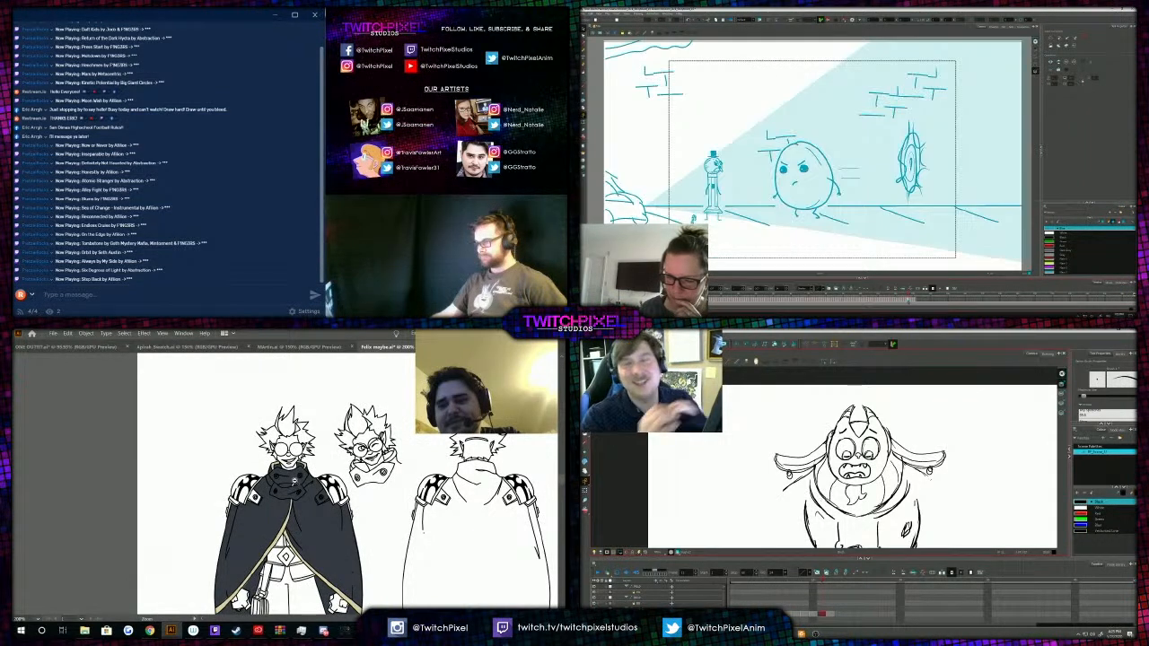
{"action": "key", "text": "period"}
{"action": "key", "text": "period"}
{"action": "key", "text": "period"}
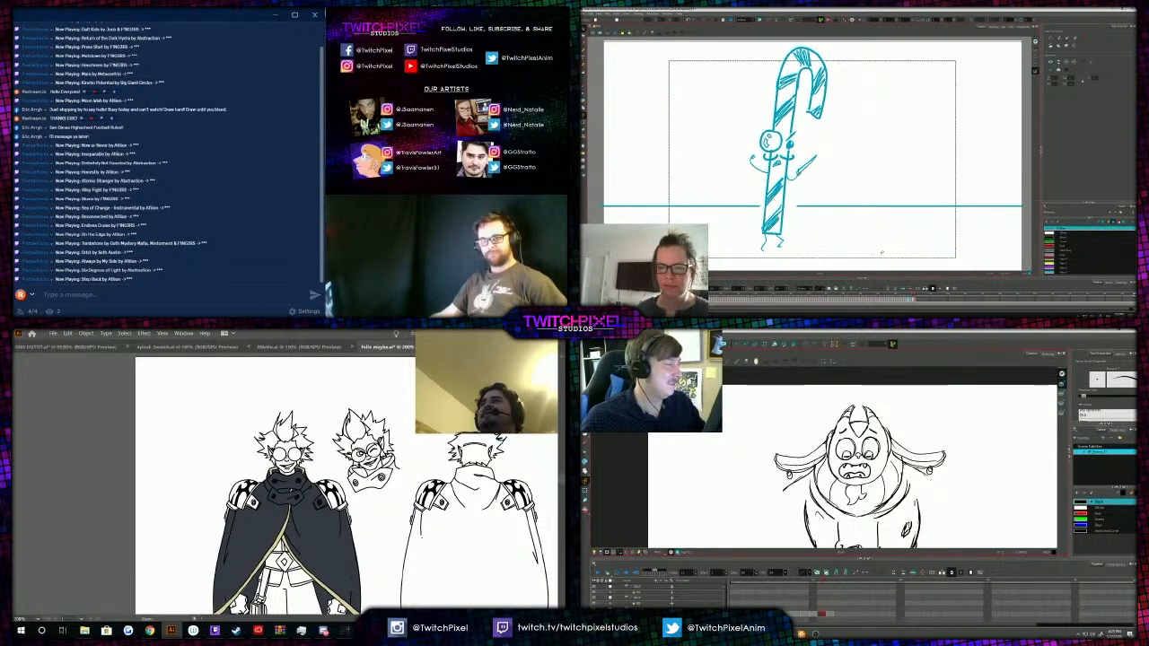
Compare the creature's frightened drawing with its earlier upright pose, examining the torso and arms.
{"action": "key", "text": "period"}
{"action": "left_click_drag", "start_coordinate": [816, 527], "coordinate": [794, 497]}
{"action": "key", "text": "period"}
{"action": "key", "text": "comma"}
{"action": "key", "text": "comma"}
{"action": "key", "text": "comma"}
{"action": "key", "text": "comma"}
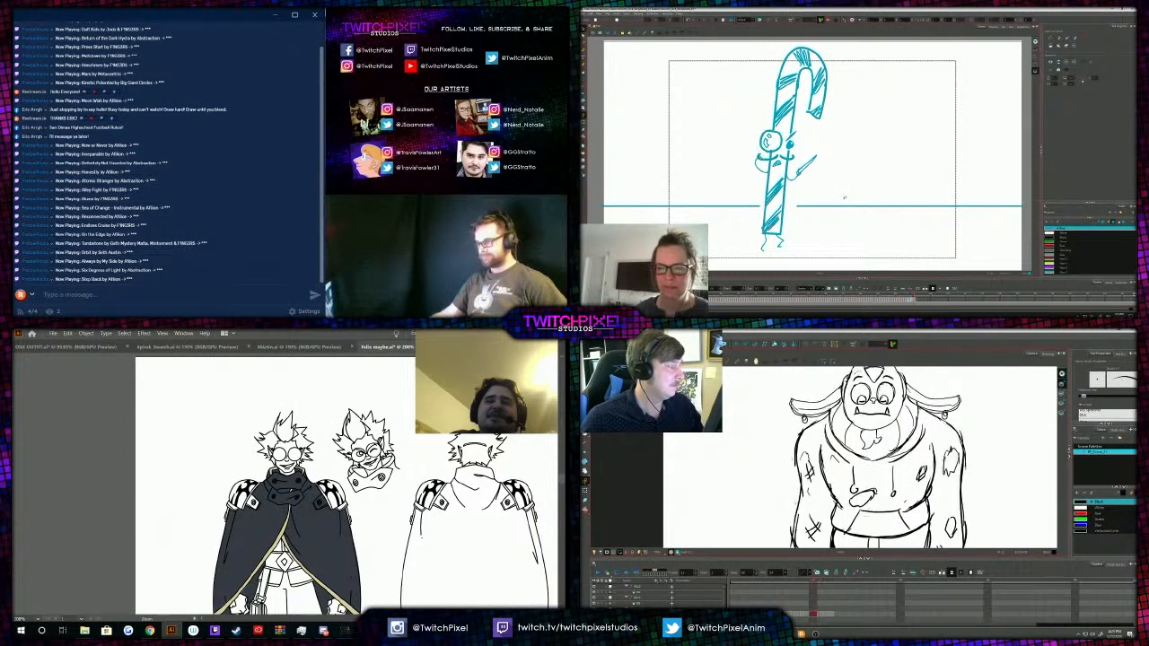
Set the cloaked figure's fill colour to the brown 896A59 and compare the creature's full-body poses.
{"action": "double_click", "coordinate": [361, 490]}
{"action": "key", "text": "1"}
{"action": "key", "text": "1"}
{"action": "key", "text": "alt+s"}
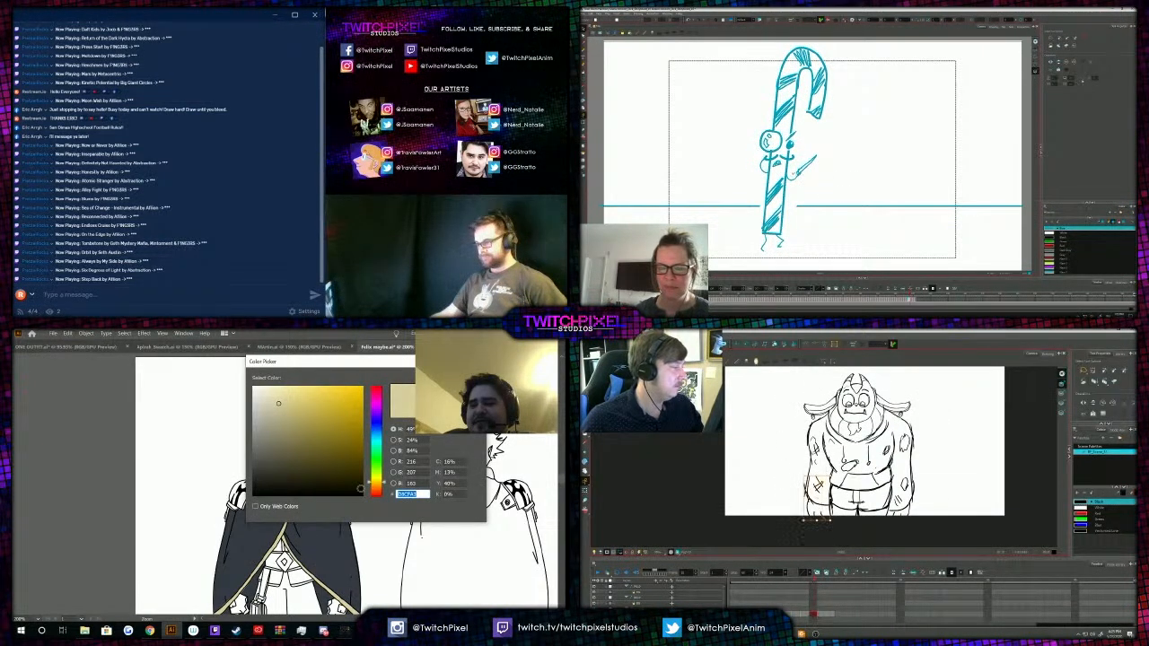
{"action": "key", "text": "period"}
{"action": "key", "text": "comma"}
{"action": "key", "text": "comma"}
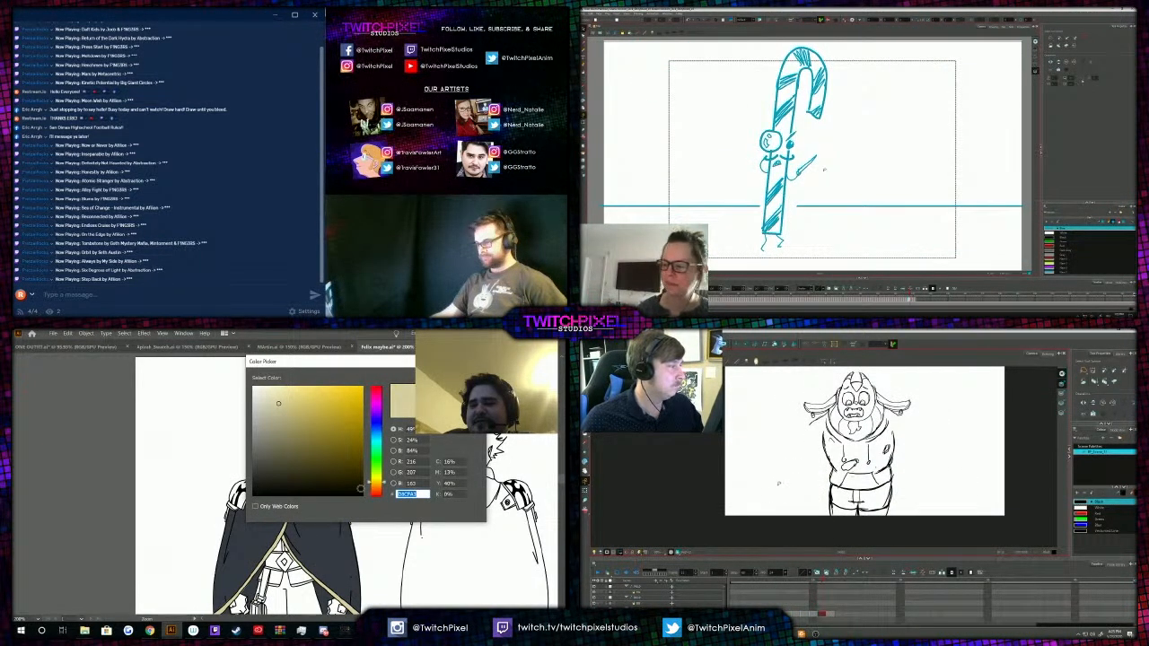
{"action": "key", "text": "period"}
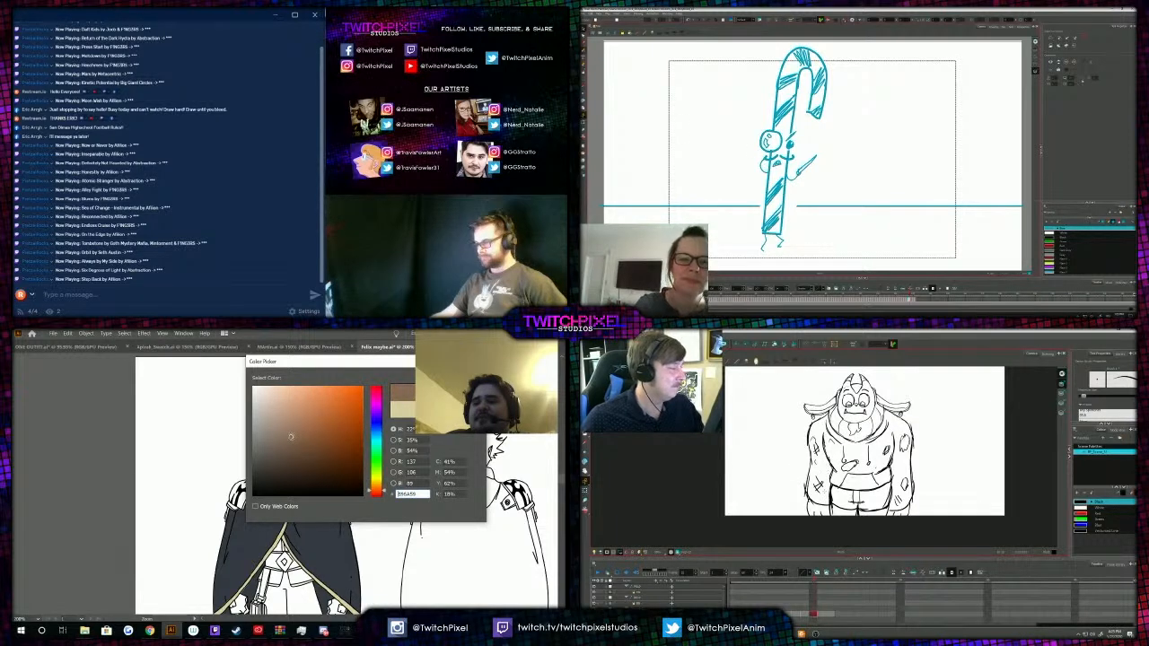
{"action": "key", "text": "comma"}
{"action": "key", "text": "Return"}
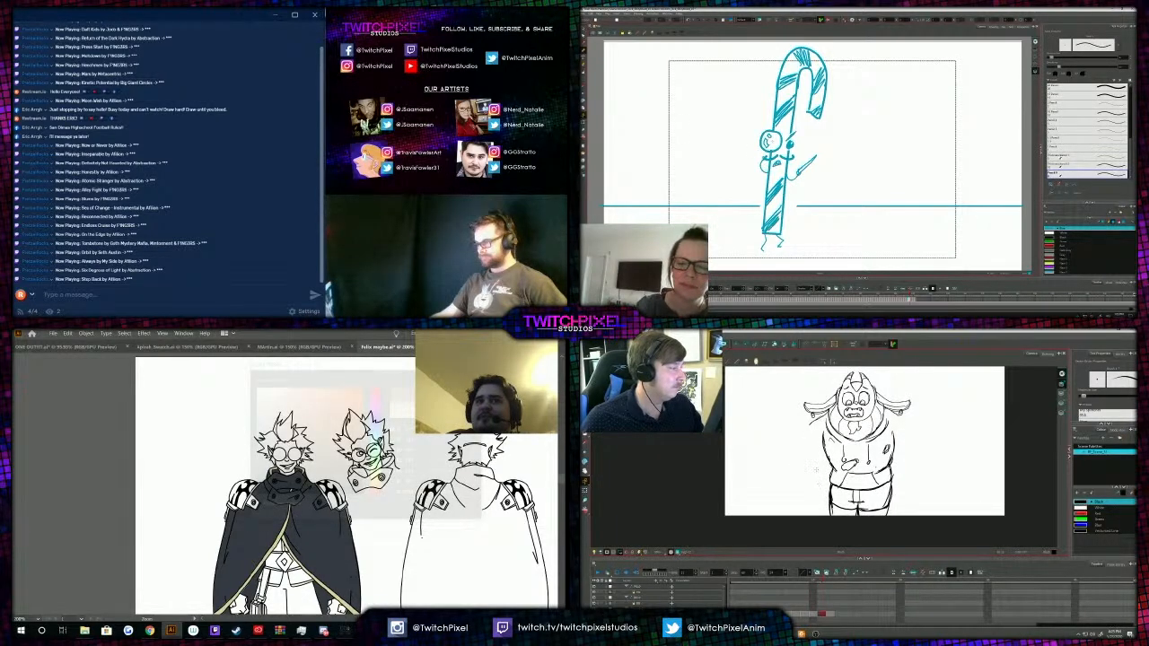
Clear the open mouth from the creature's face in the frightened drawing.
{"action": "scroll", "coordinate": [865, 449], "scroll_direction": "up", "scroll_amount": 2}
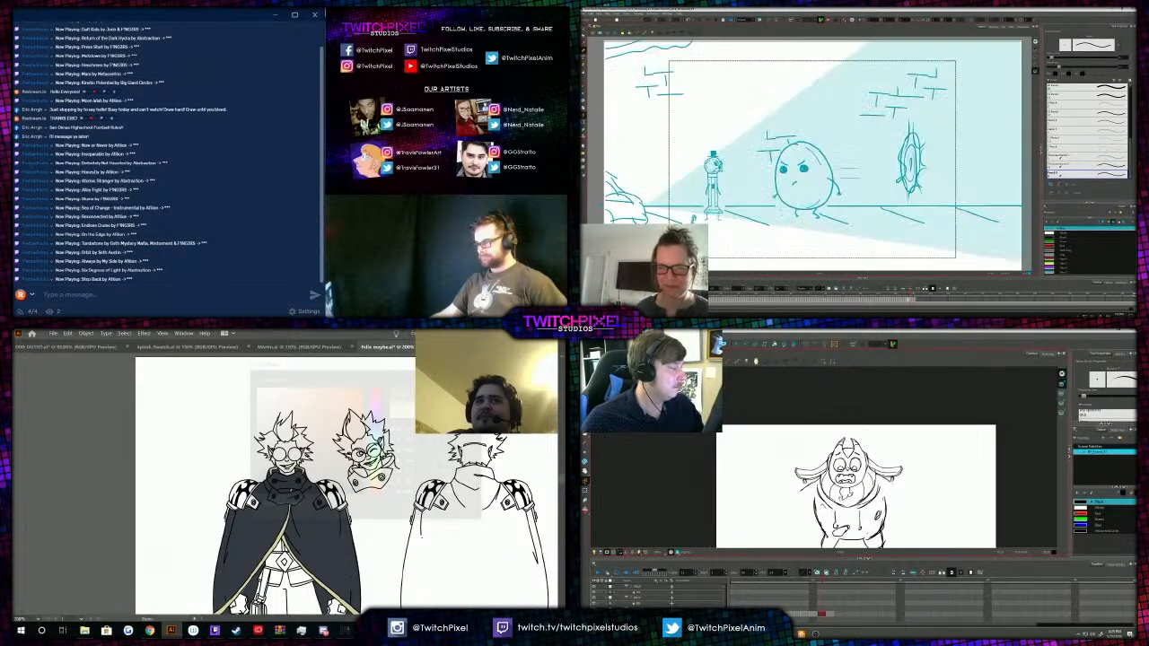
{"action": "scroll", "coordinate": [865, 463], "scroll_direction": "up", "scroll_amount": 3}
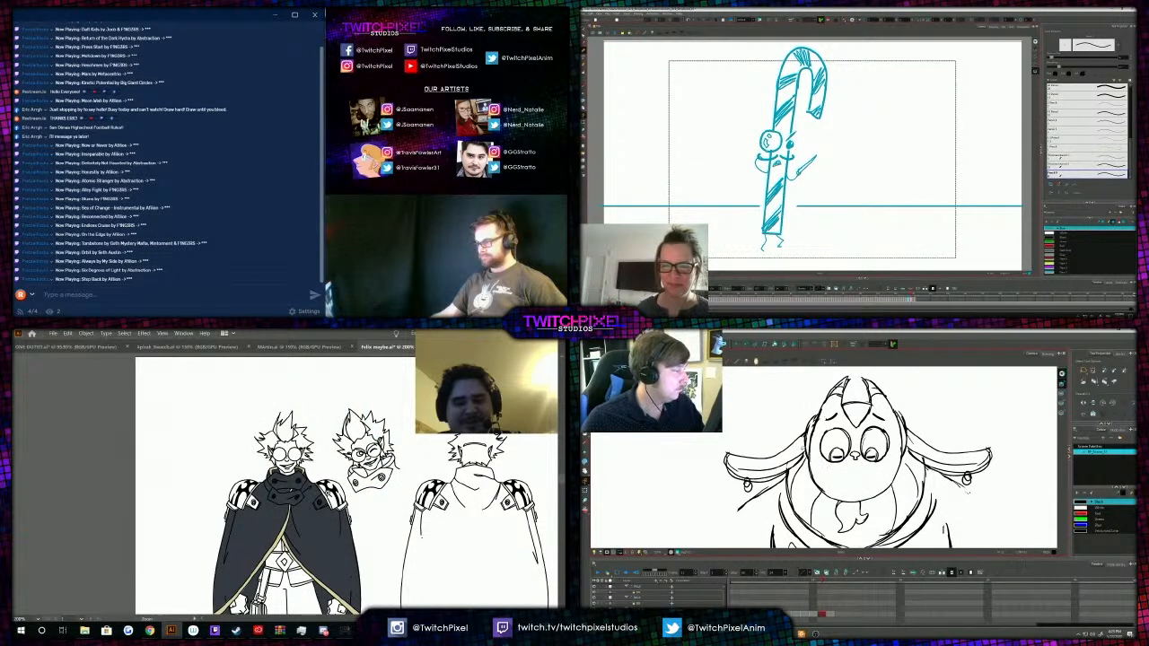
{"action": "mouse_move", "coordinate": [852, 476]}
{"action": "left_mouse_down"}
{"action": "mouse_move", "coordinate": [850, 488]}
{"action": "mouse_move", "coordinate": [852, 477]}
{"action": "left_mouse_up"}
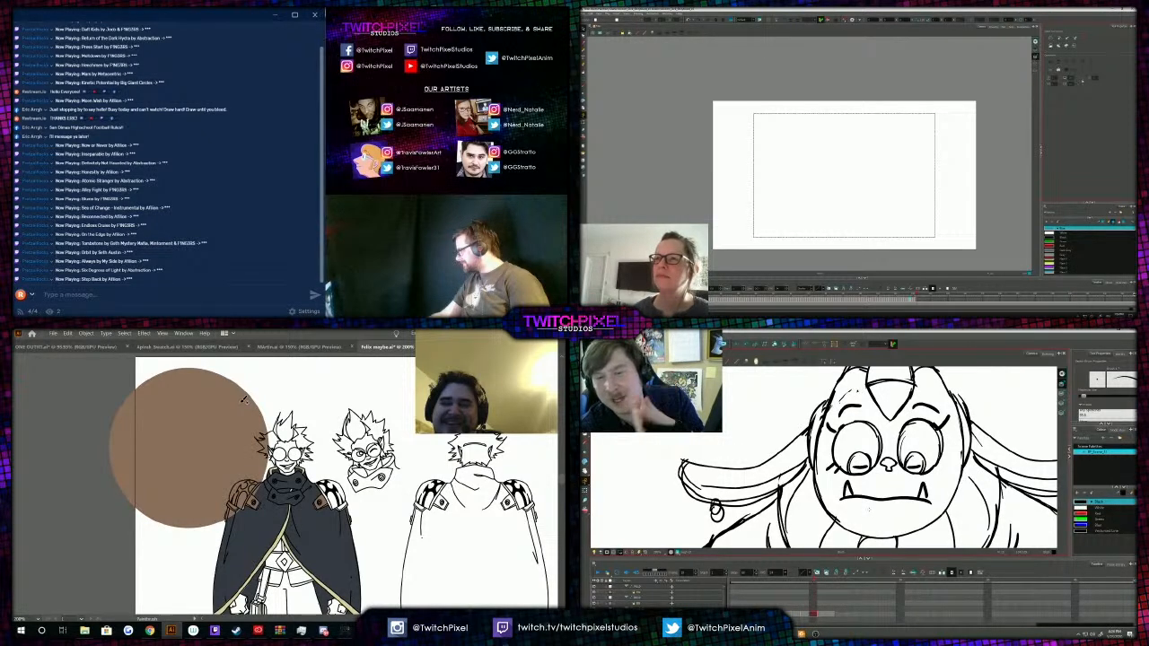
Undo the oversized brown brush blob beside the cloaked figure.
{"action": "key", "text": "ctrl+z"}
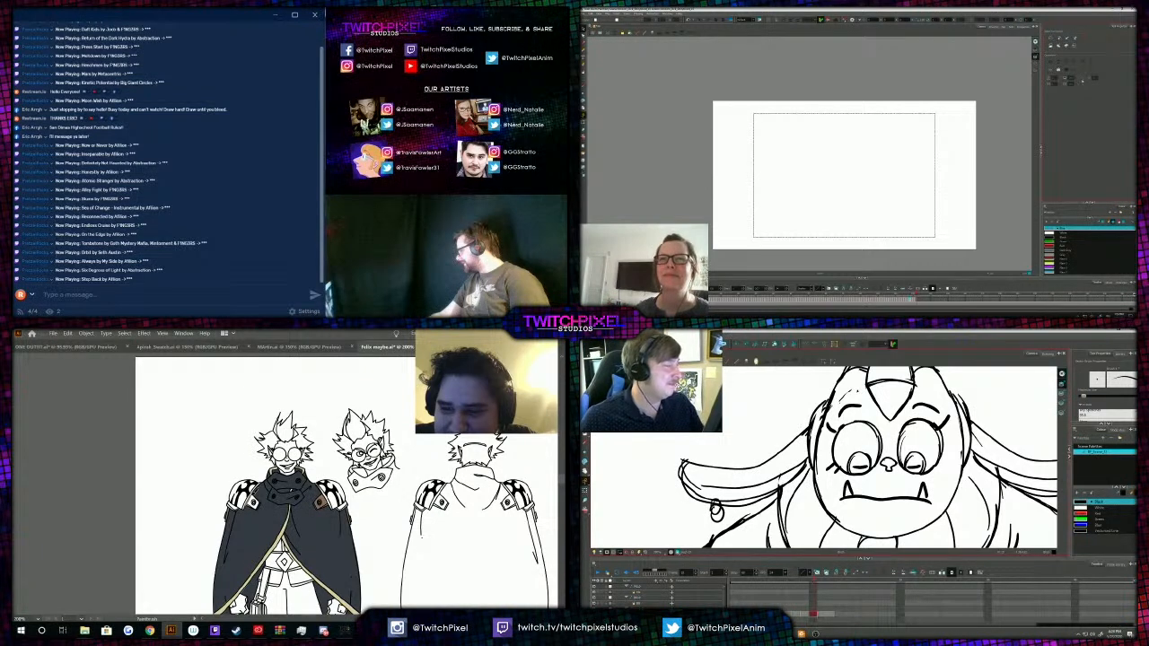
{"action": "left_click", "coordinate": [307, 539], "text": "alt"}
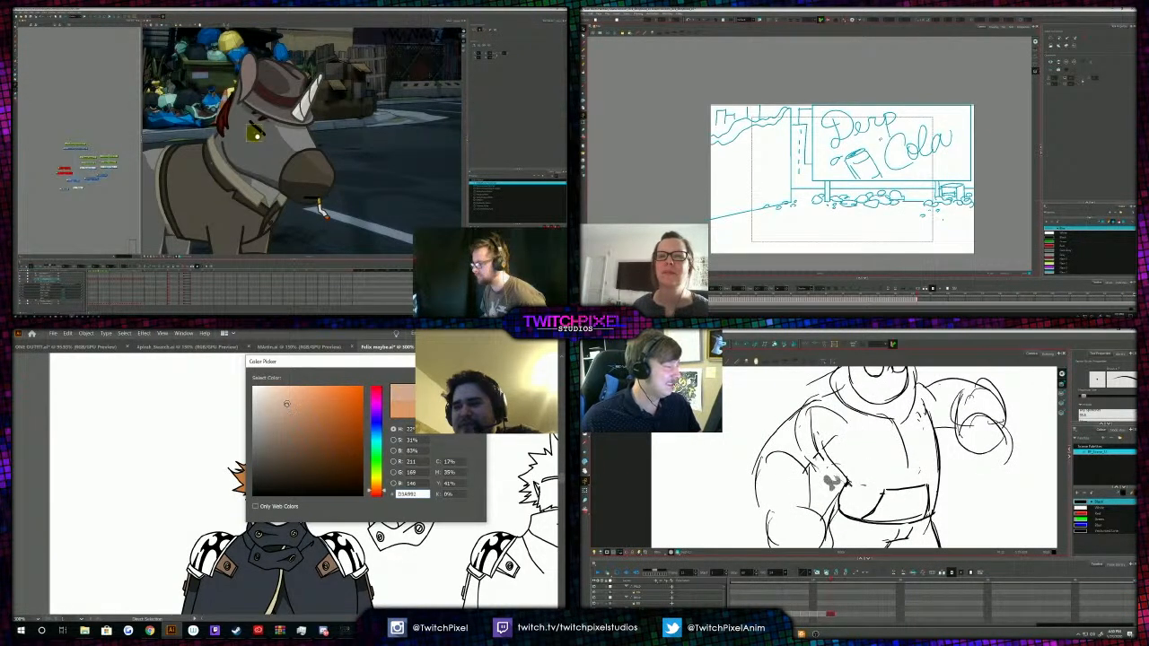
Redraw the hoodie's inner side contour with a bolder line and add the drawstrings below the collar.
{"action": "left_click_drag", "start_coordinate": [822, 442], "coordinate": [850, 484]}
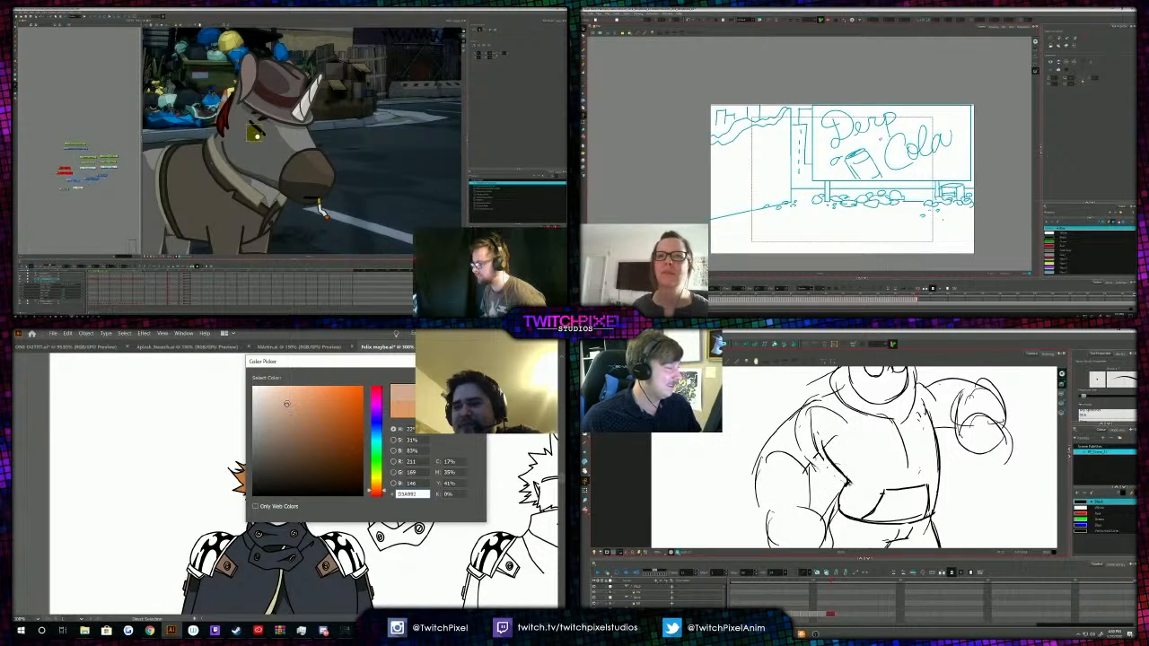
{"action": "left_click", "coordinate": [47, 283]}
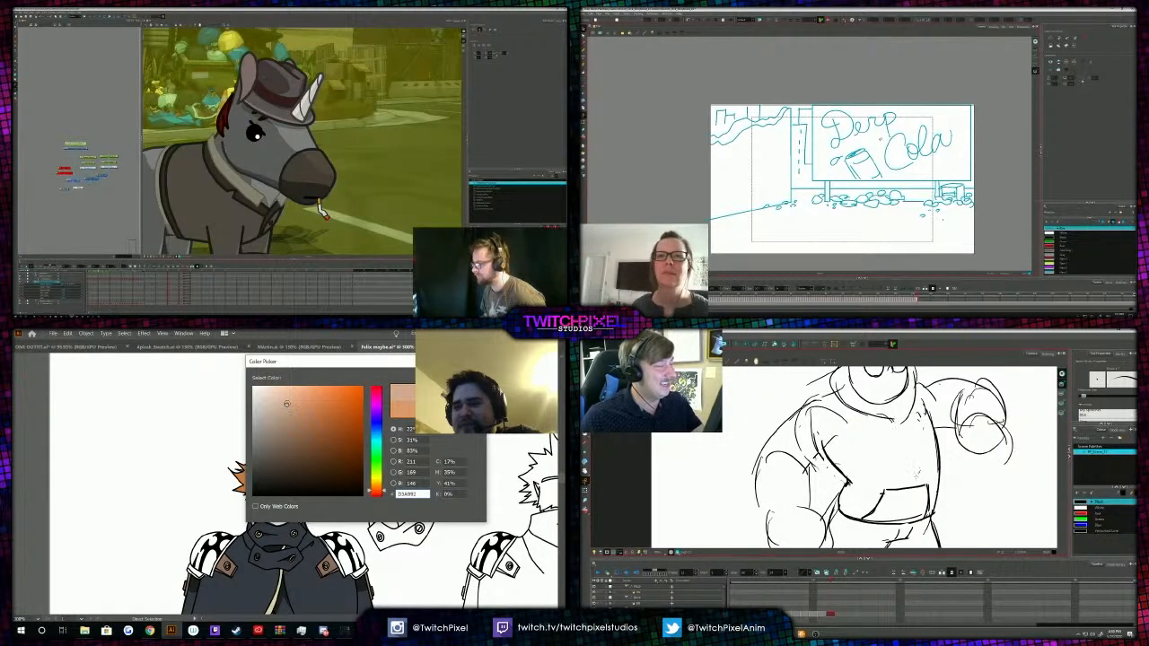
{"action": "left_click_drag", "start_coordinate": [887, 420], "coordinate": [895, 464]}
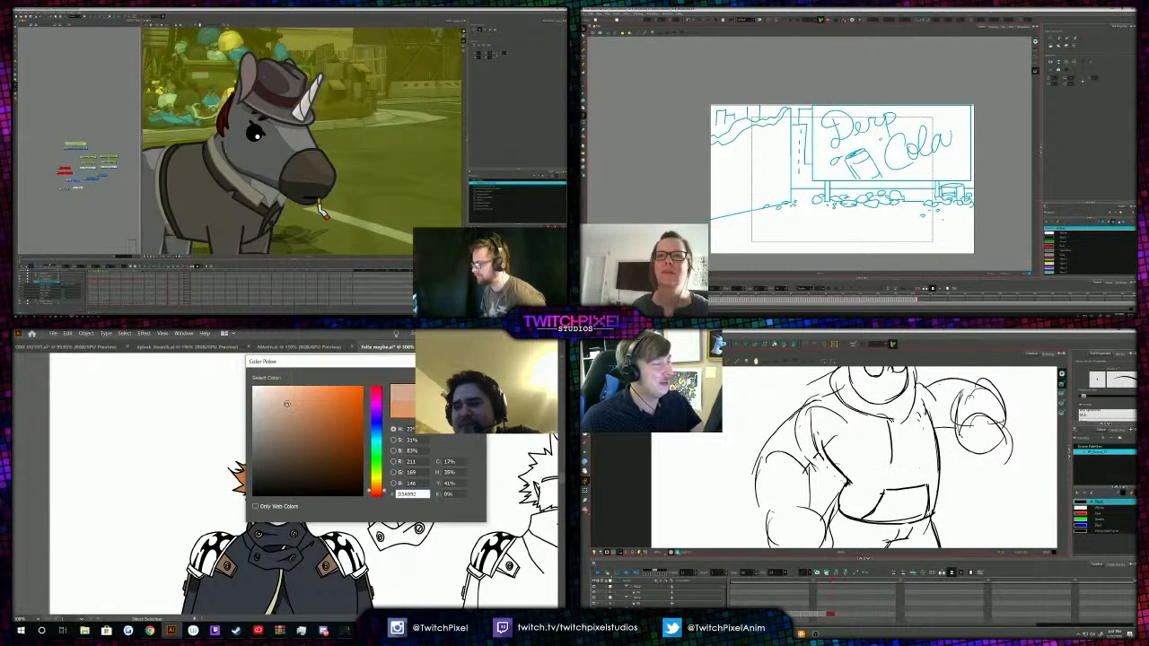
{"action": "mouse_move", "coordinate": [919, 412]}
{"action": "left_mouse_down"}
{"action": "mouse_move", "coordinate": [924, 448]}
{"action": "mouse_move", "coordinate": [891, 465]}
{"action": "mouse_move", "coordinate": [925, 447]}
{"action": "mouse_move", "coordinate": [922, 478]}
{"action": "left_mouse_up"}
{"action": "key", "text": "ctrl+z"}
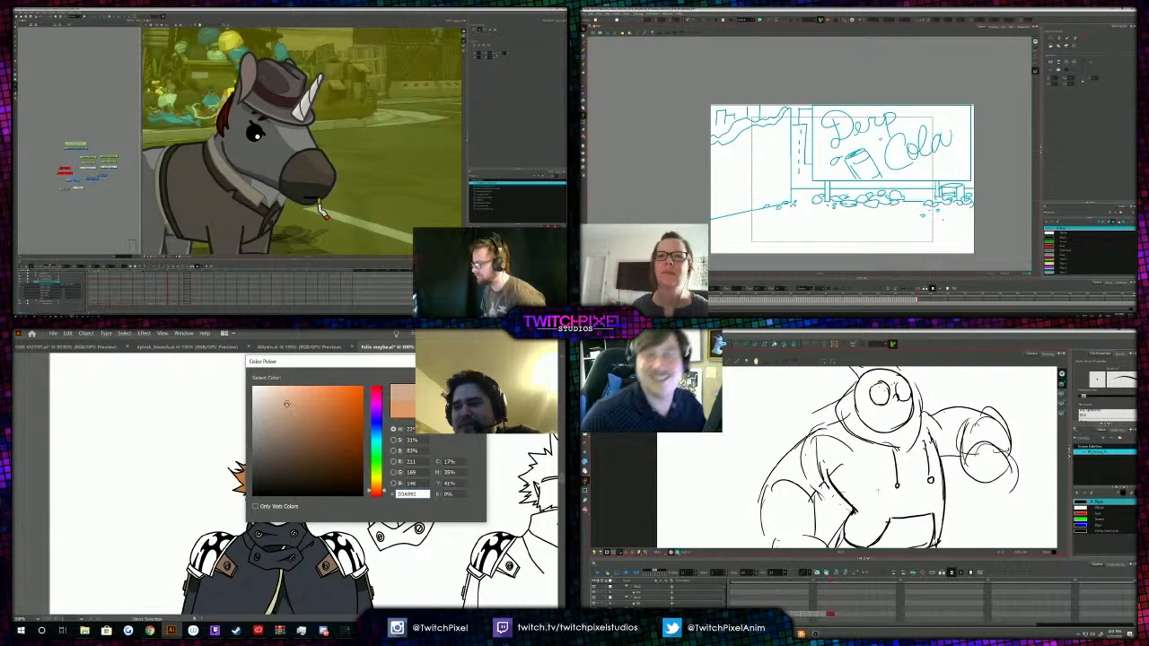
{"action": "left_click_drag", "start_coordinate": [898, 485], "coordinate": [876, 410]}
Flip between the creature's drawings to compare the hoodie, pocket and trousers with the rough pose.
{"action": "key", "text": "comma"}
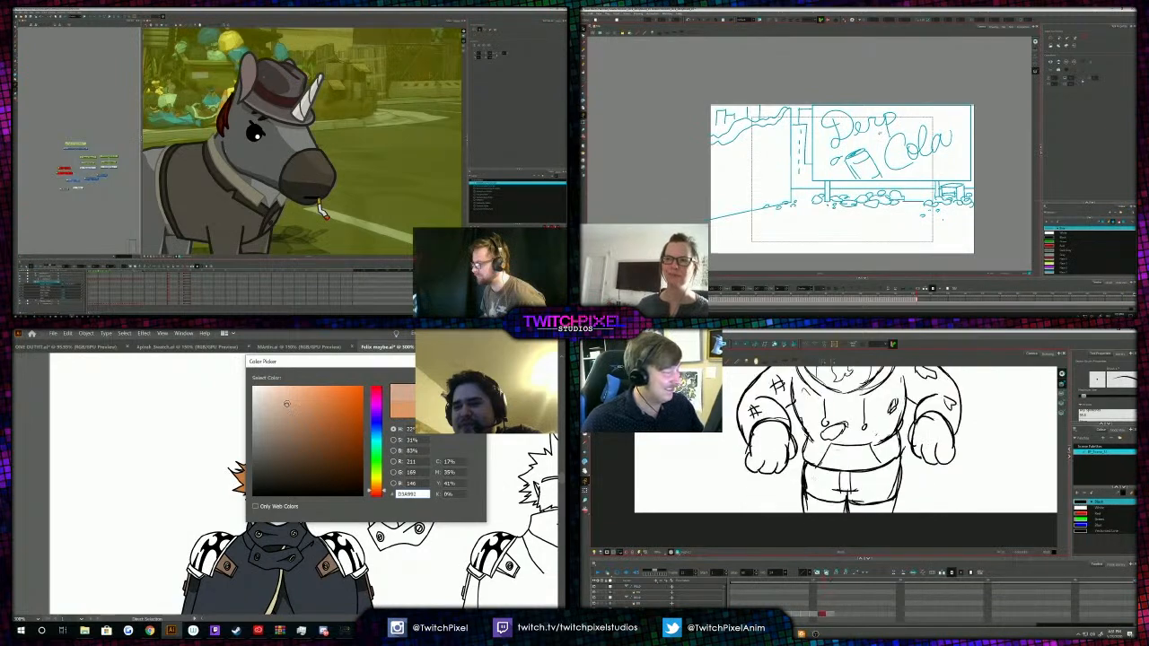
{"action": "key", "text": "period"}
{"action": "left_click_drag", "start_coordinate": [871, 506], "coordinate": [916, 490]}
{"action": "key", "text": "comma"}
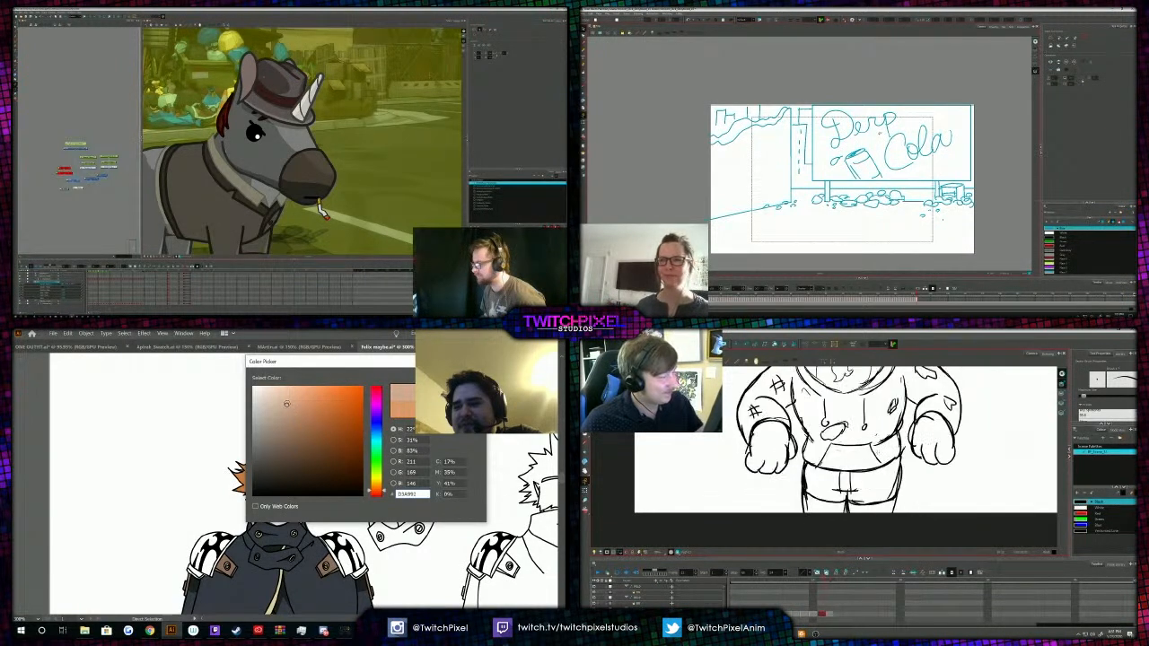
{"action": "key", "text": "period"}
{"action": "key", "text": "comma"}
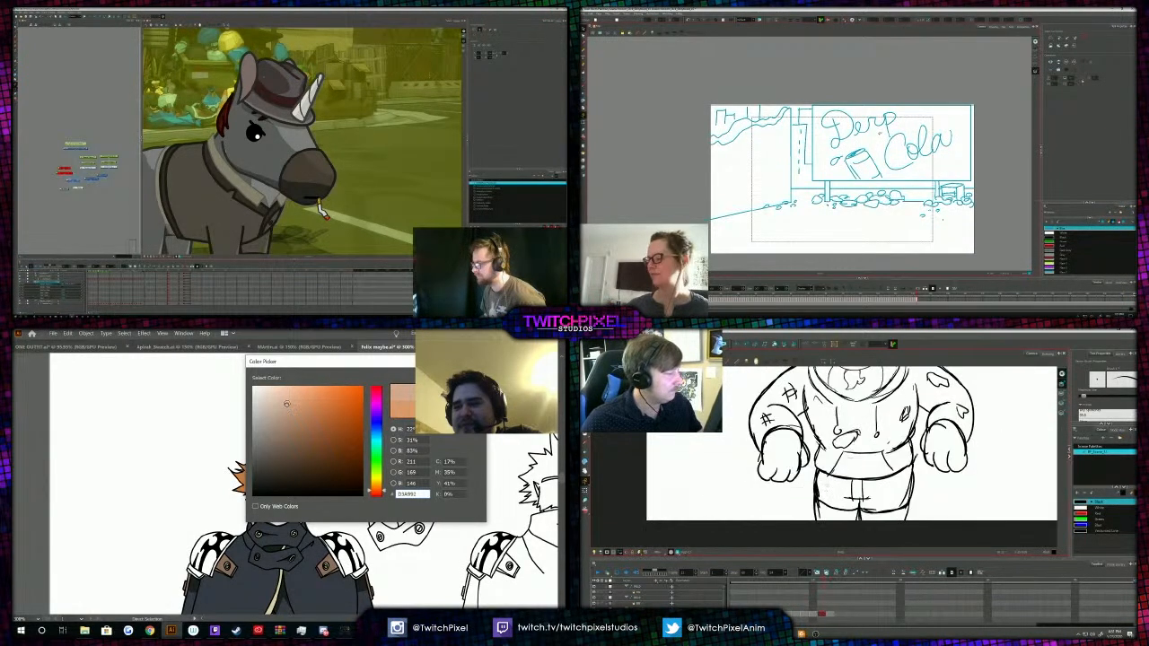
{"action": "key", "text": "period"}
Apply the skin tone D3A992 as fill colour and switch to the Blob Brush for the red-haired figure.
{"action": "key", "text": "Return"}
{"action": "key", "text": "b"}
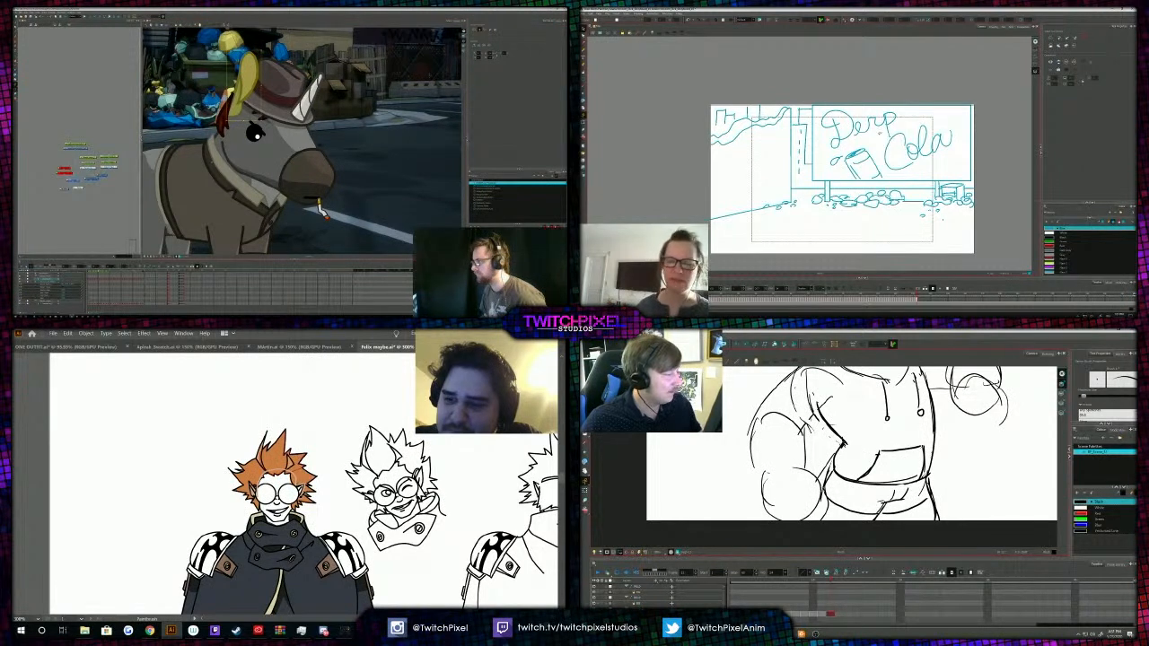
Try to draw another line down the side of the creature's hoodie.
{"action": "mouse_move", "coordinate": [838, 466]}
{"action": "left_mouse_down"}
{"action": "mouse_move", "coordinate": [827, 523]}
{"action": "mouse_move", "coordinate": [835, 507]}
{"action": "left_mouse_up"}
{"action": "key", "text": "ctrl+z"}
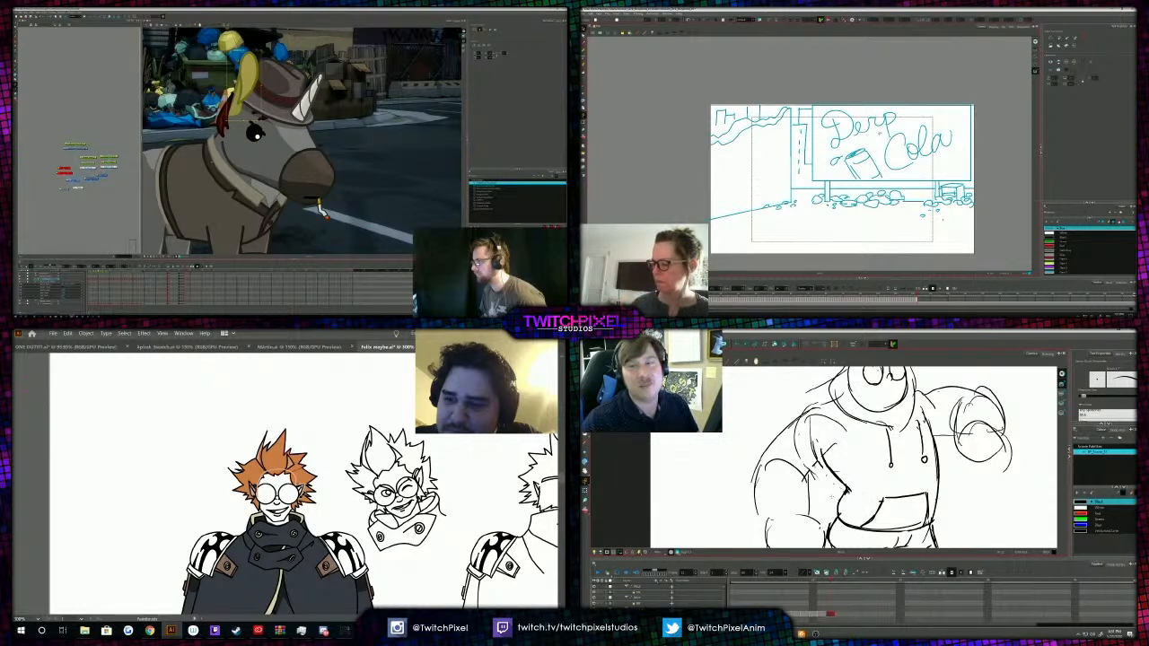
Hide the line art and paint the red-haired figure's face and neck with the skin tone.
{"action": "left_click", "coordinate": [290, 479], "text": "ctrl+alt"}
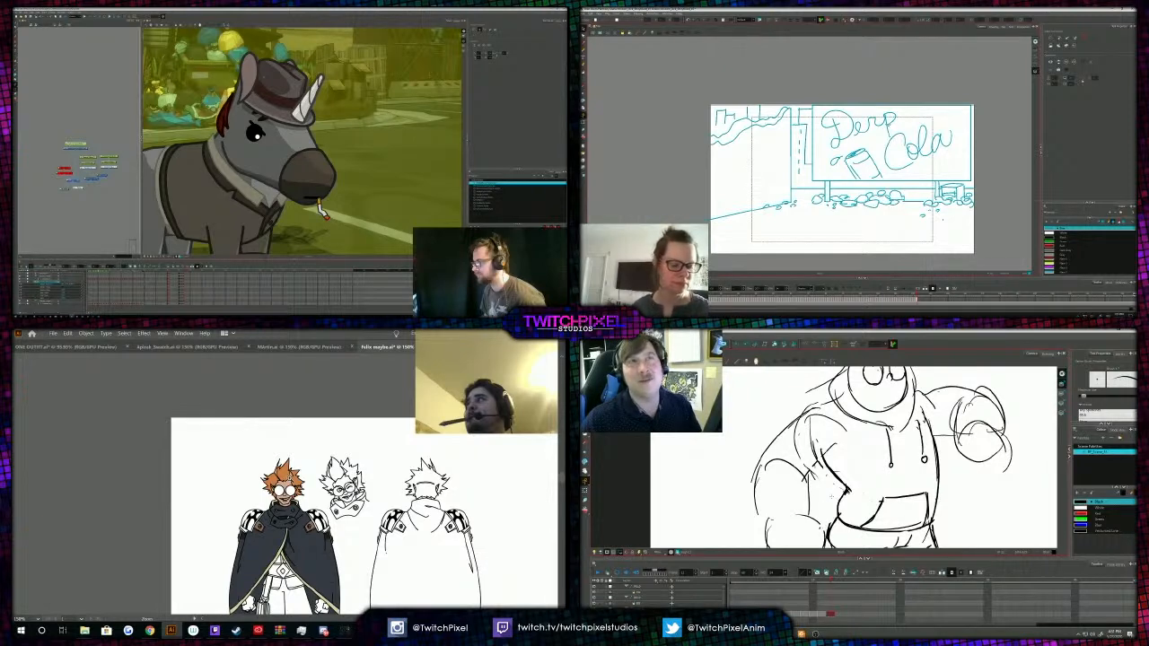
{"action": "left_click", "coordinate": [247, 82]}
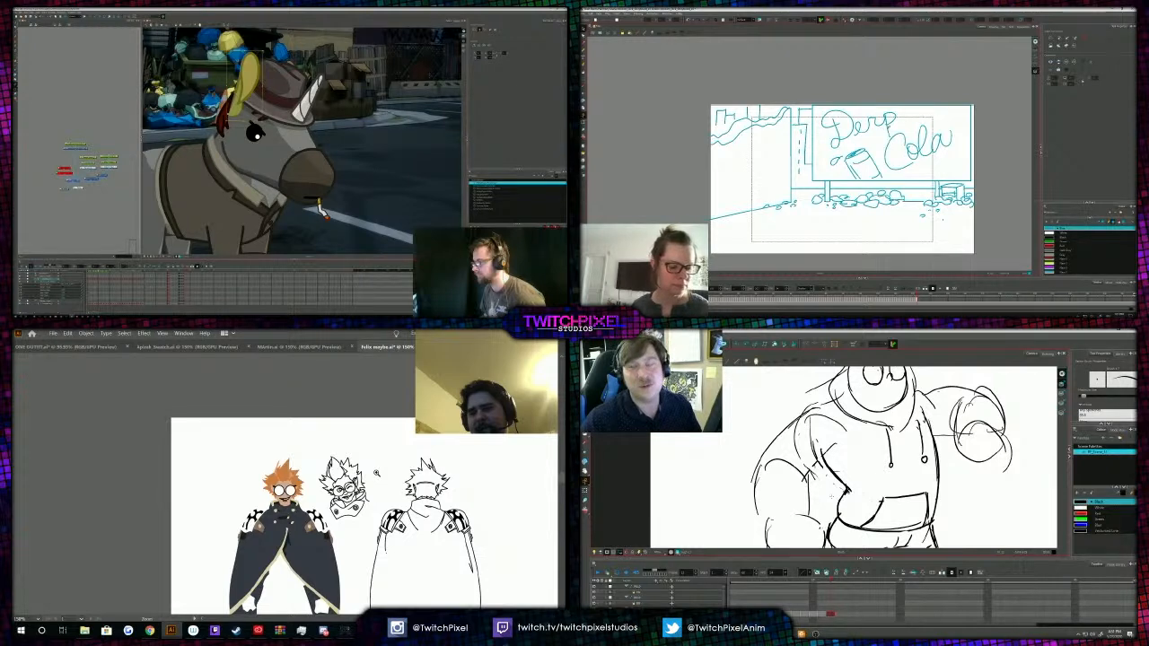
{"action": "double_click", "coordinate": [287, 502]}
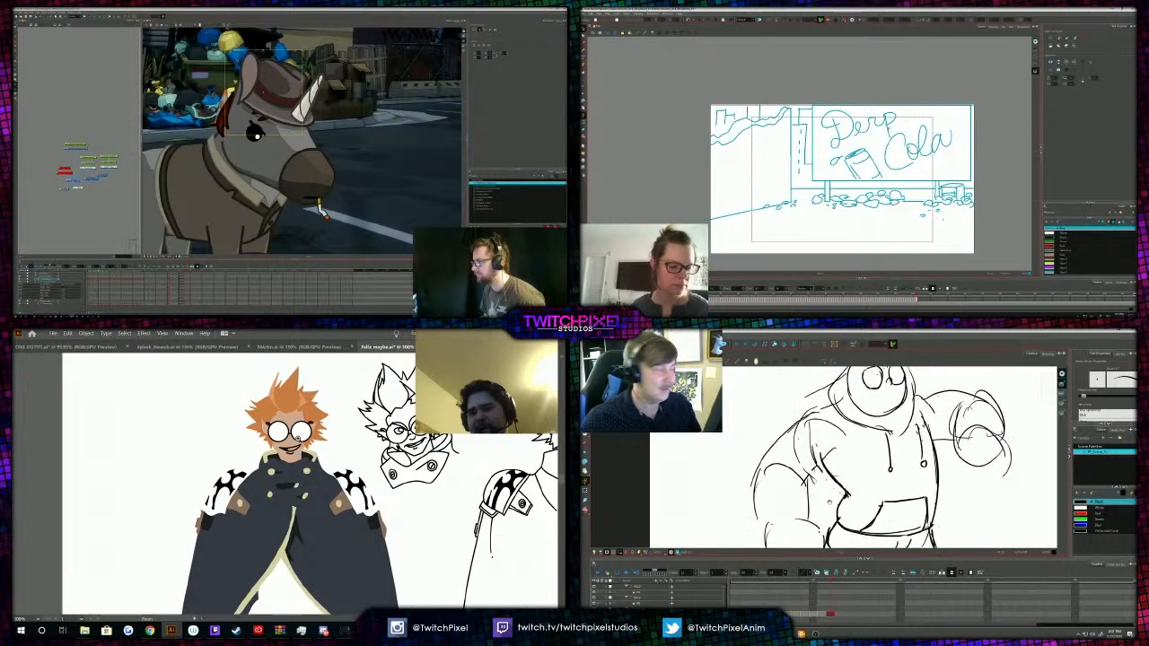
{"action": "double_click", "coordinate": [299, 437]}
{"action": "key", "text": "b"}
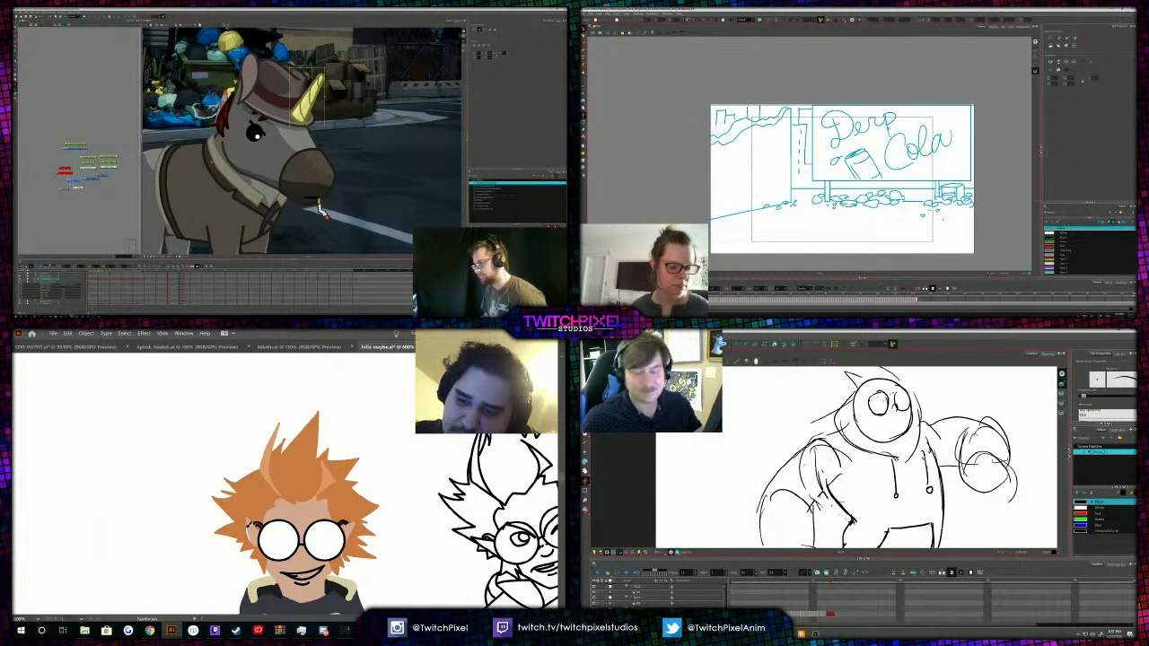
Remove the round glasses from the red-haired figure's coloured face.
{"action": "left_click_drag", "start_coordinate": [820, 455], "coordinate": [813, 429]}
{"action": "scroll", "coordinate": [853, 458], "scroll_direction": "down", "scroll_amount": 3}
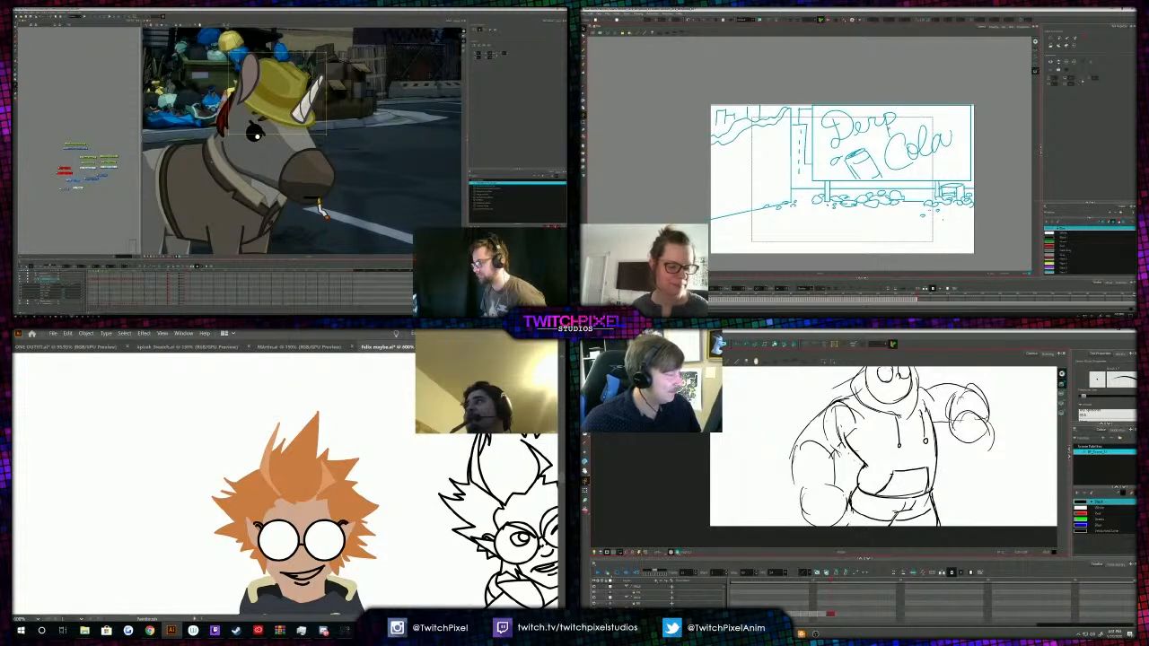
{"action": "key", "text": "ctrl+z"}
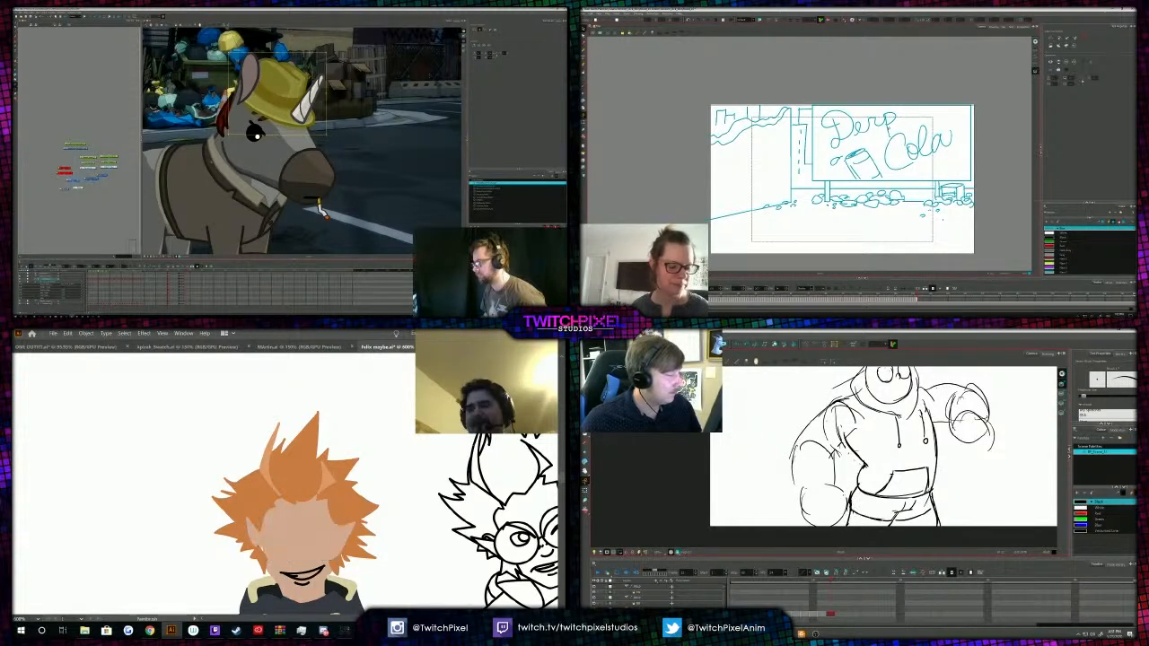
Compare the creature's finished hunched drawing with the rough raised-arm pose.
{"action": "mouse_move", "coordinate": [884, 431]}
{"action": "left_mouse_down"}
{"action": "mouse_move", "coordinate": [883, 468]}
{"action": "mouse_move", "coordinate": [867, 480]}
{"action": "mouse_move", "coordinate": [893, 489]}
{"action": "mouse_move", "coordinate": [906, 451]}
{"action": "left_mouse_up"}
{"action": "key", "text": "."}
{"action": "key", "text": "a"}
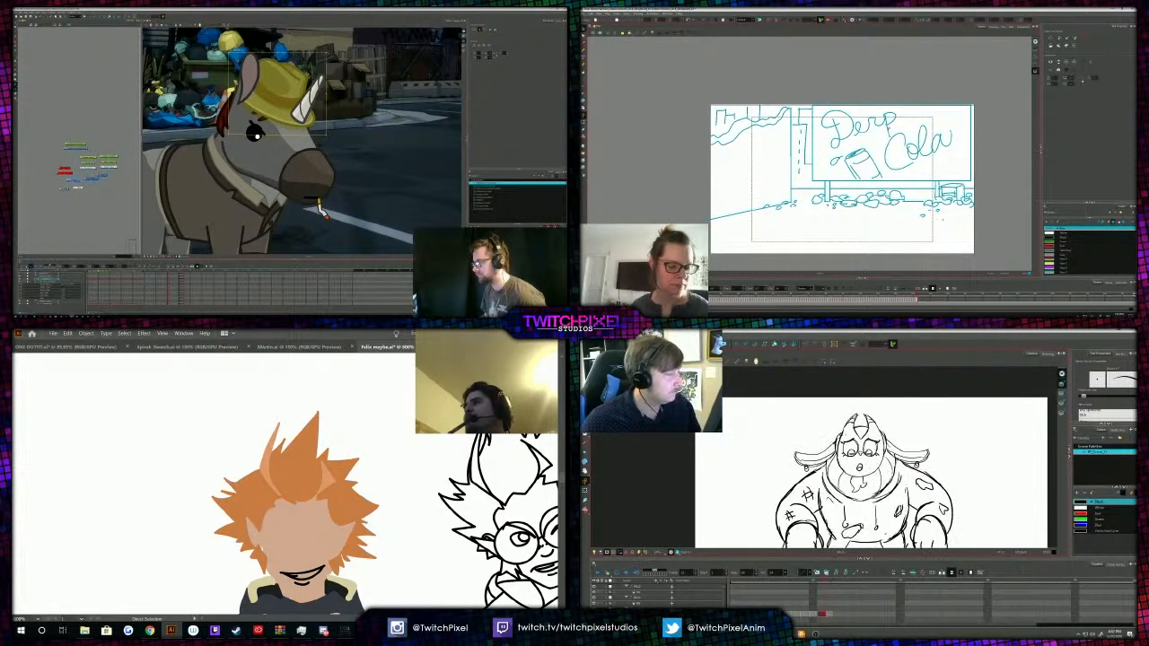
{"action": "key", "text": "."}
{"action": "key", "text": "alt+s"}
{"action": "mouse_move", "coordinate": [916, 504]}
{"action": "left_mouse_down"}
{"action": "mouse_move", "coordinate": [880, 509]}
{"action": "mouse_move", "coordinate": [894, 508]}
{"action": "left_mouse_up"}
{"action": "left_click", "coordinate": [809, 457]}
{"action": "key", "text": "."}
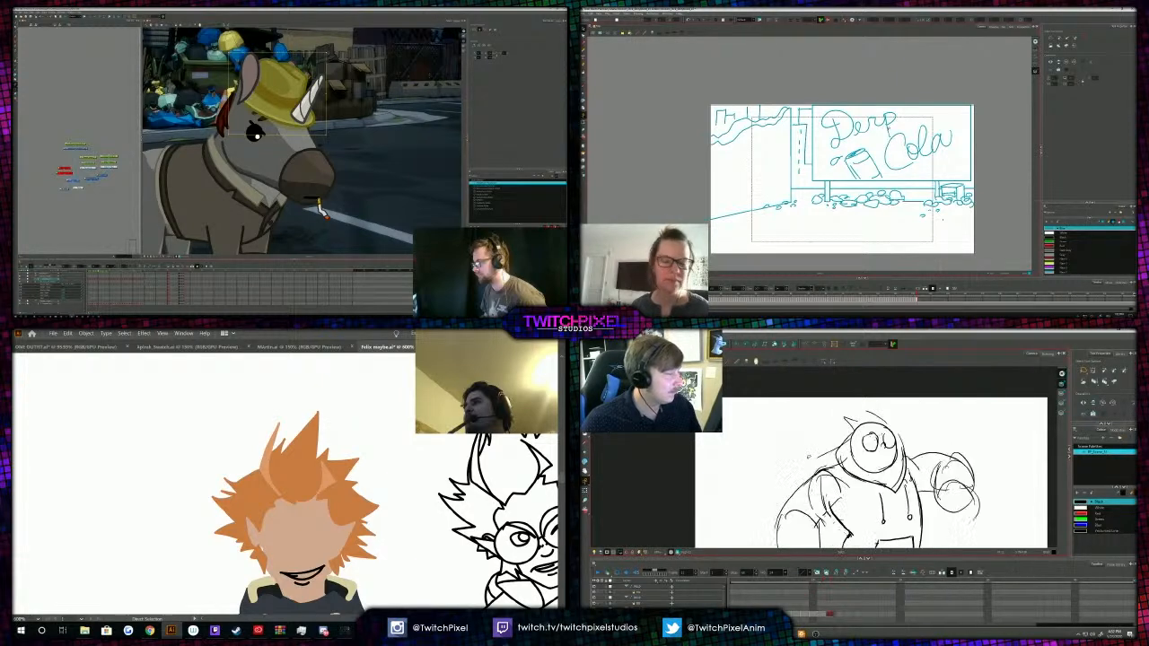
Draw the looped ends of the hoodie's drawstrings on the creature's rough raised-arm pose, checking against the finished drawing.
{"action": "key", "text": "alt+b"}
{"action": "mouse_move", "coordinate": [790, 471]}
{"action": "left_mouse_down"}
{"action": "mouse_move", "coordinate": [788, 449]}
{"action": "mouse_move", "coordinate": [881, 469]}
{"action": "left_mouse_up"}
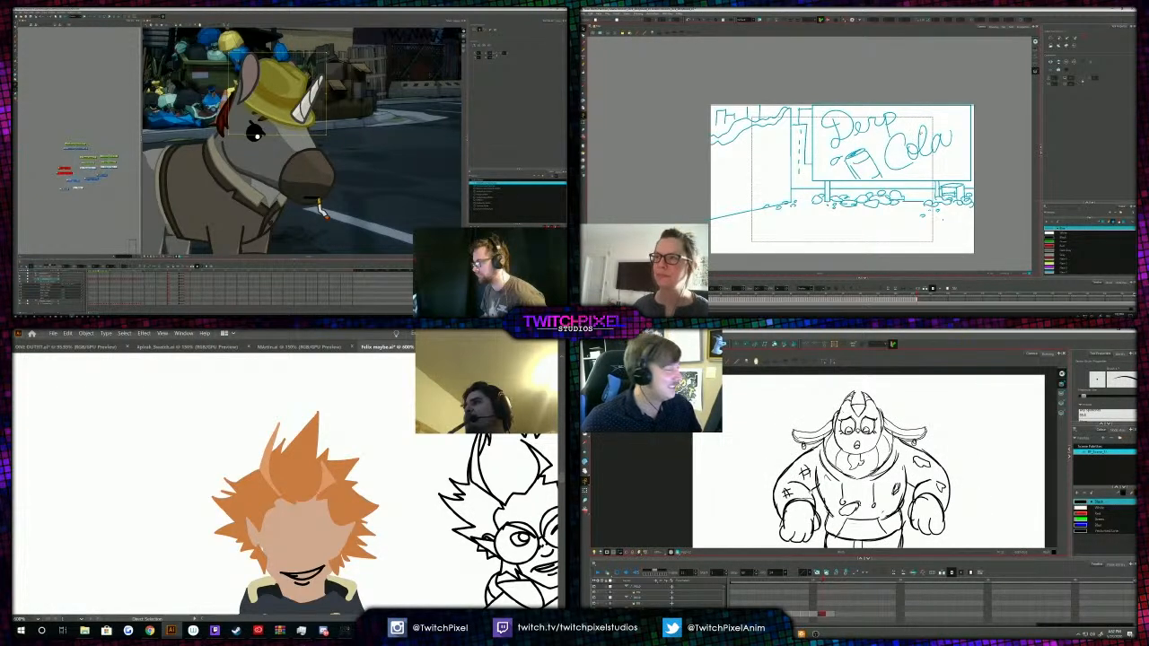
{"action": "left_click_drag", "start_coordinate": [844, 476], "coordinate": [859, 471]}
{"action": "key", "text": "period"}
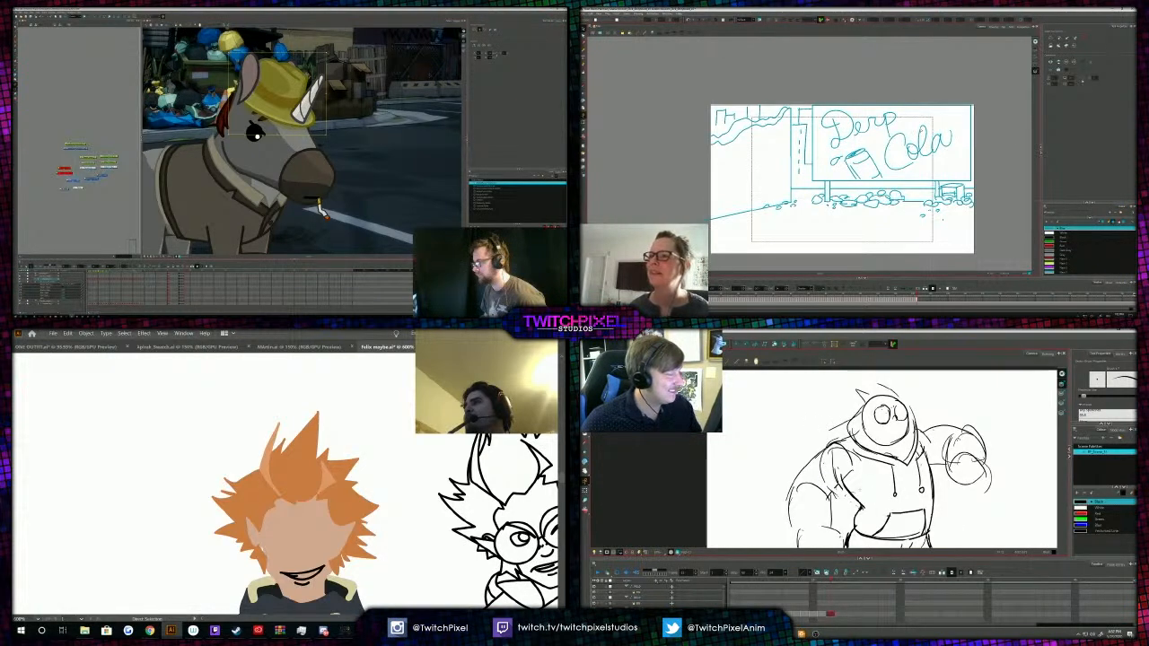
{"action": "key", "text": "comma"}
{"action": "key", "text": "period"}
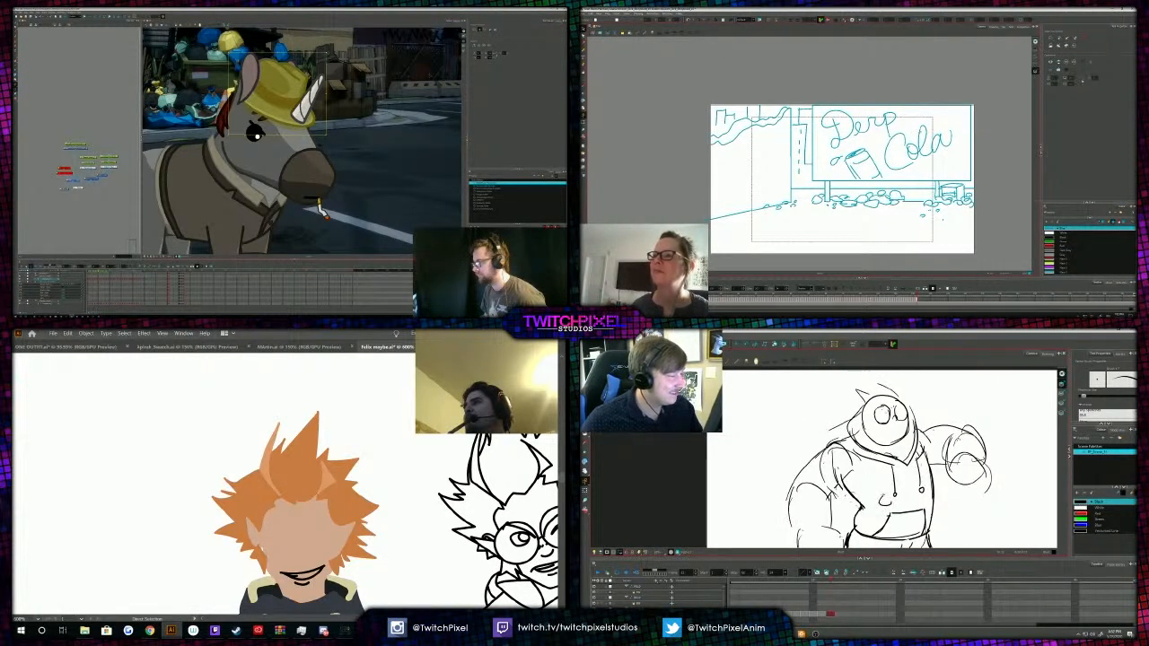
{"action": "key", "text": "comma"}
{"action": "key", "text": "period"}
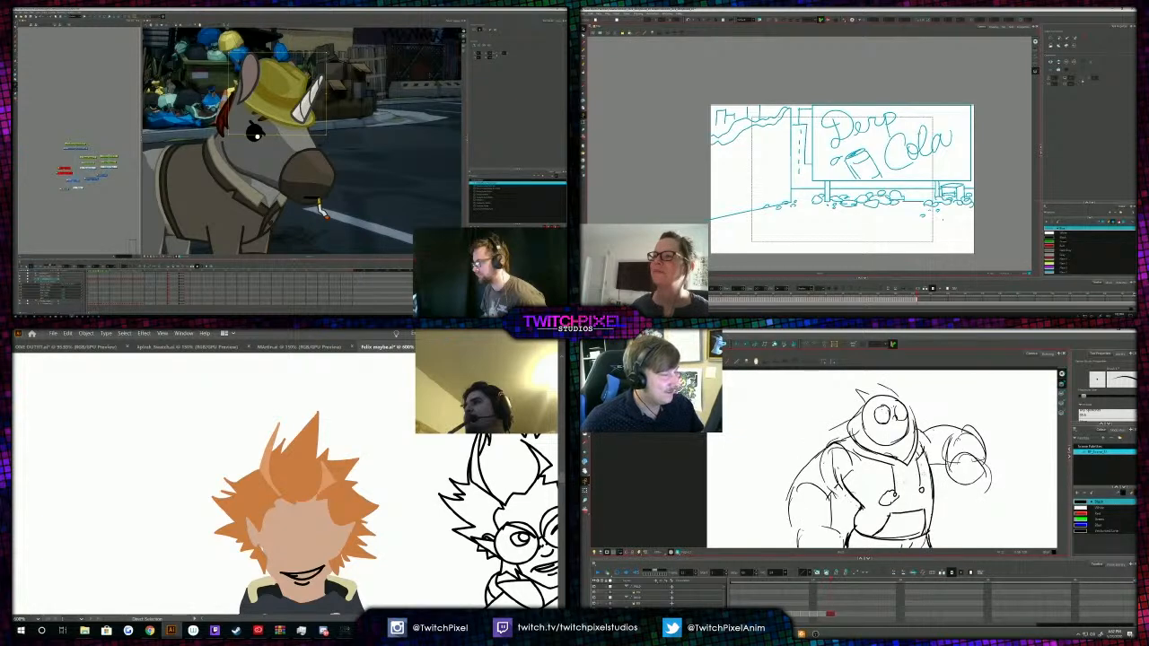
{"action": "left_click_drag", "start_coordinate": [926, 471], "coordinate": [923, 479]}
{"action": "key", "text": "comma"}
{"action": "key", "text": "period"}
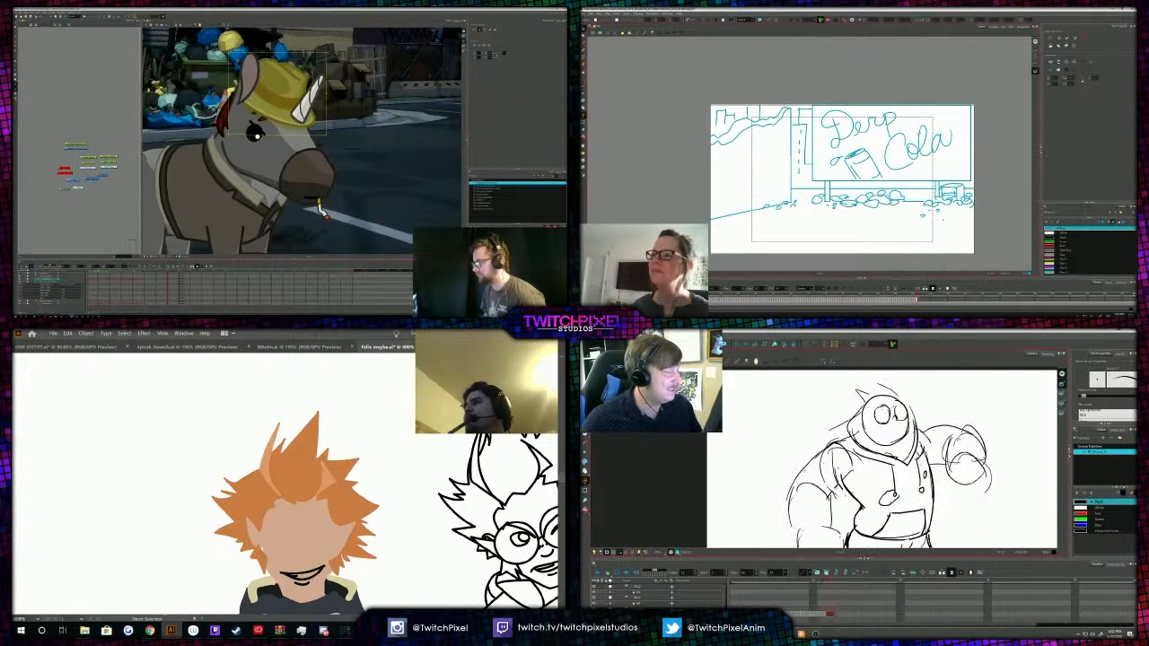
Draw crossed stitch marks on the sleeve of the creature's rough pose, following the patches on the finished drawing.
{"action": "key", "text": "comma"}
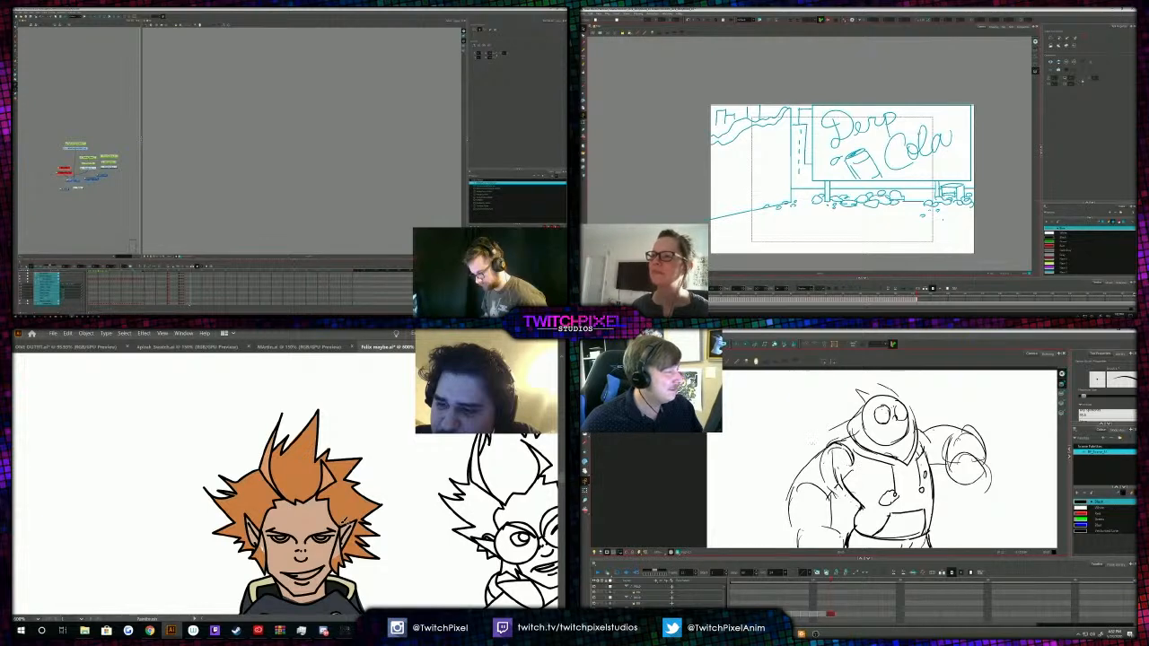
{"action": "key", "text": "comma"}
{"action": "key", "text": "period"}
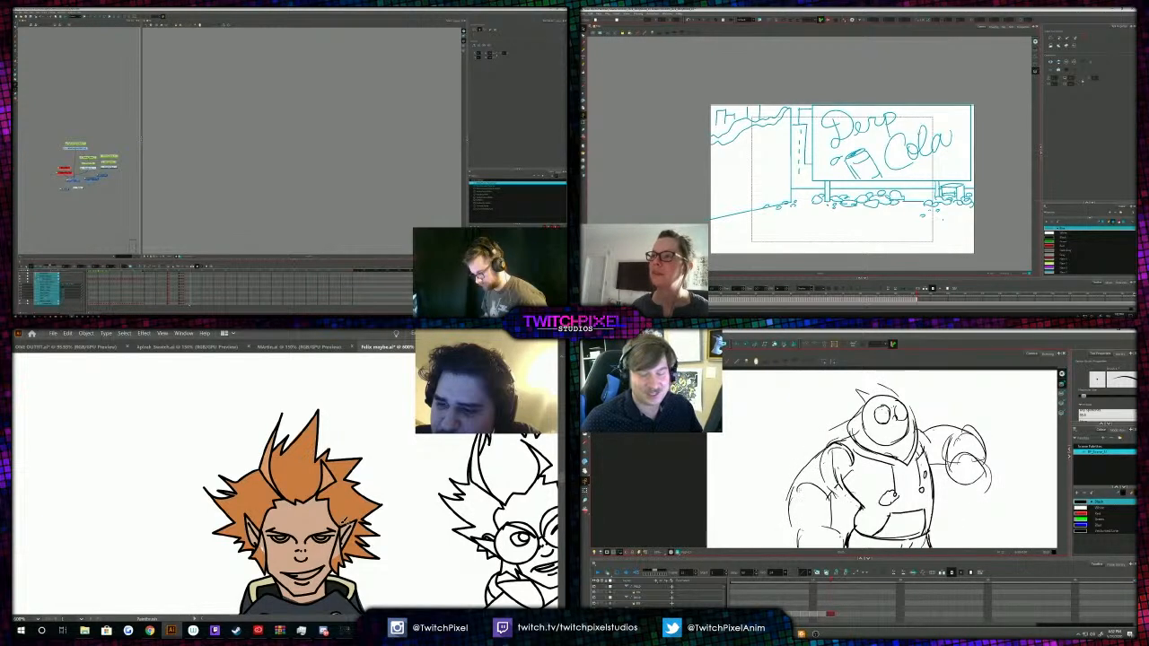
{"action": "scroll", "coordinate": [881, 458], "scroll_direction": "down", "scroll_amount": 2}
{"action": "key", "text": "comma"}
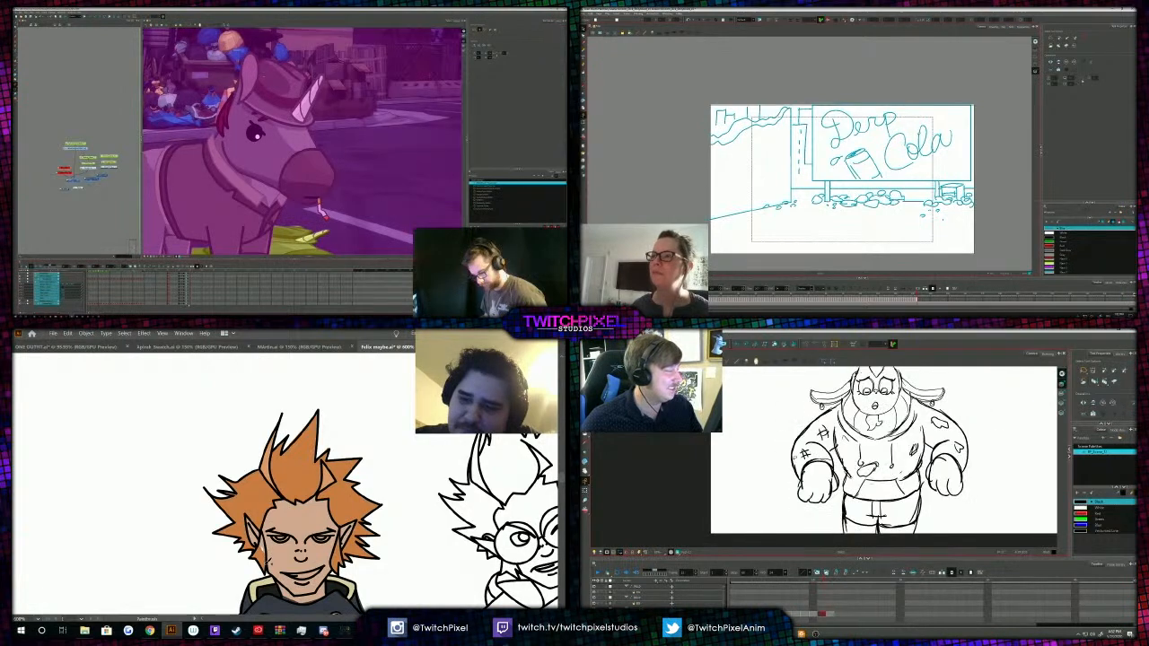
{"action": "key", "text": "period"}
{"action": "left_click_drag", "start_coordinate": [802, 468], "coordinate": [806, 478]}
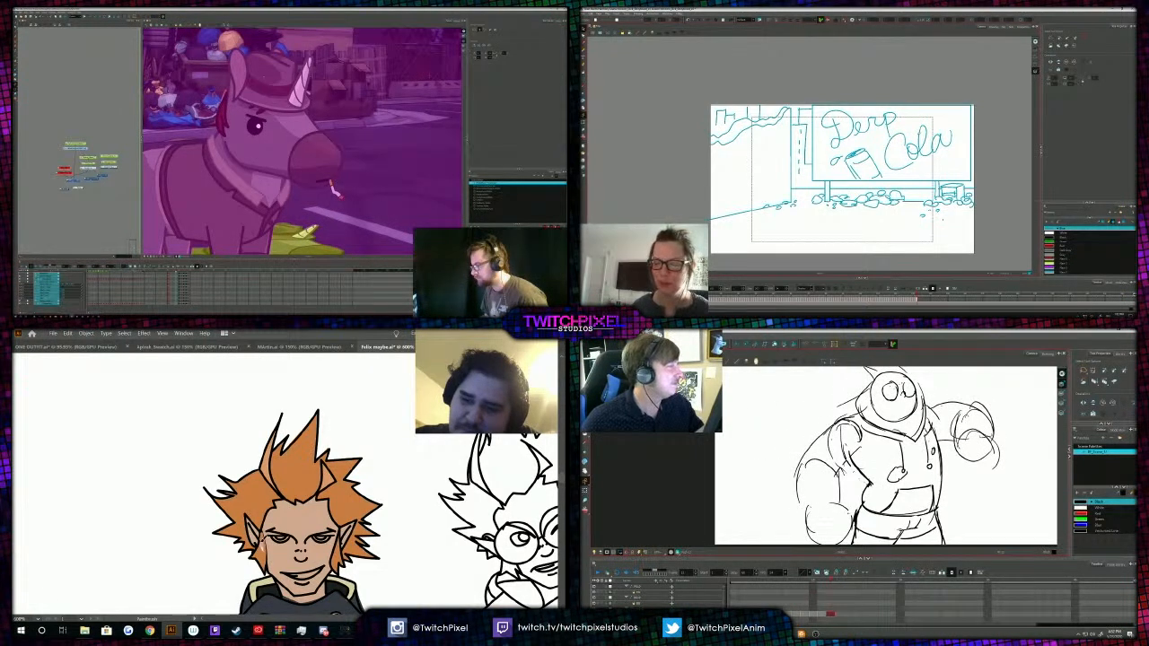
{"action": "key", "text": "alt+b"}
{"action": "left_click_drag", "start_coordinate": [882, 449], "coordinate": [904, 473]}
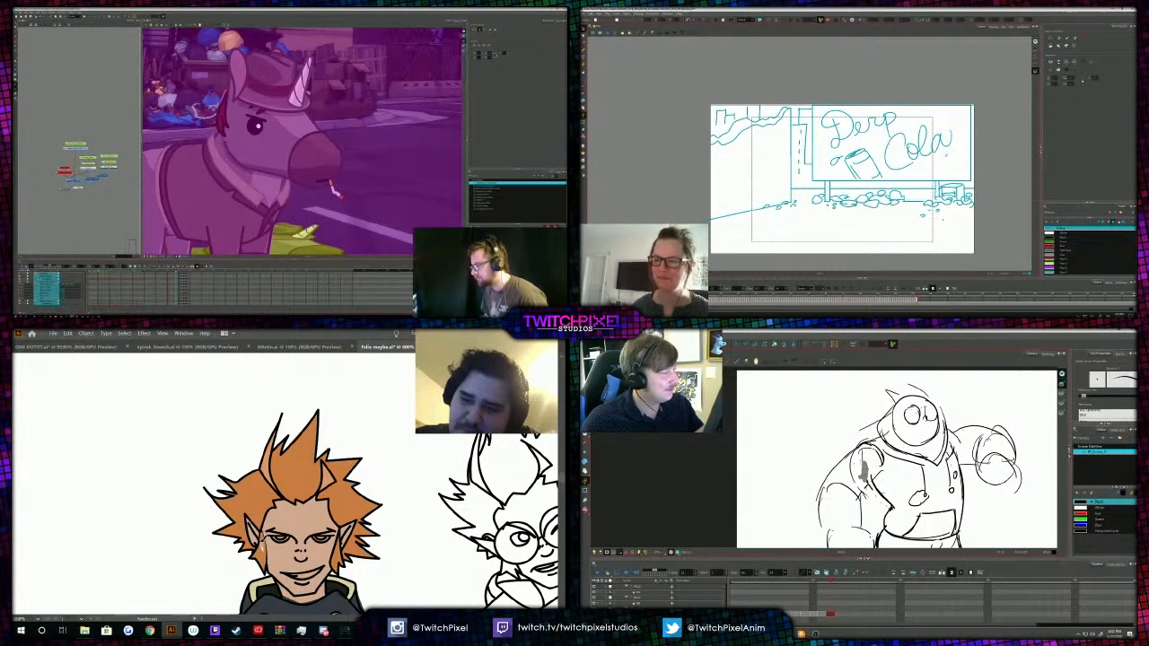
{"action": "key", "text": "comma"}
{"action": "left_click_drag", "start_coordinate": [831, 481], "coordinate": [827, 486]}
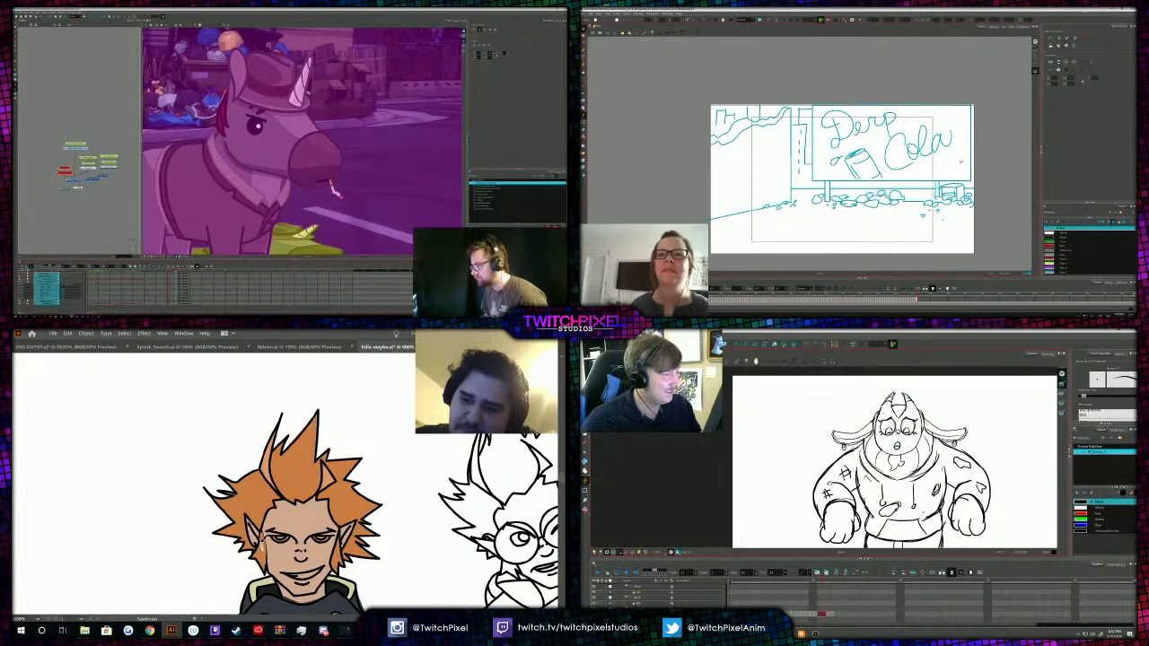
{"action": "key", "text": "period"}
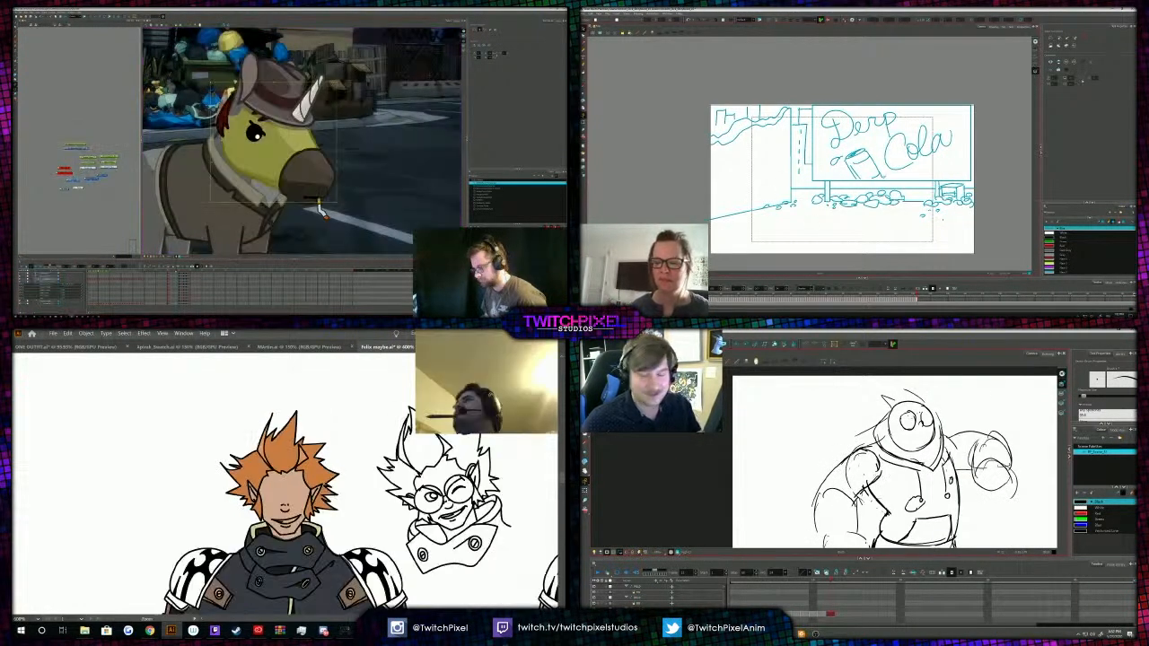
Undo the last stroke on the creature's sleeve and compare the rough pose with the finished drawing up close.
{"action": "mouse_move", "coordinate": [881, 475]}
{"action": "left_mouse_down"}
{"action": "mouse_move", "coordinate": [870, 452]}
{"action": "mouse_move", "coordinate": [880, 463]}
{"action": "mouse_move", "coordinate": [894, 430]}
{"action": "mouse_move", "coordinate": [890, 463]}
{"action": "mouse_move", "coordinate": [828, 476]}
{"action": "left_mouse_up"}
{"action": "key", "text": "ctrl+z"}
{"action": "key", "text": "comma"}
{"action": "key", "text": "period"}
{"action": "key", "text": "2"}
{"action": "key", "text": "2"}
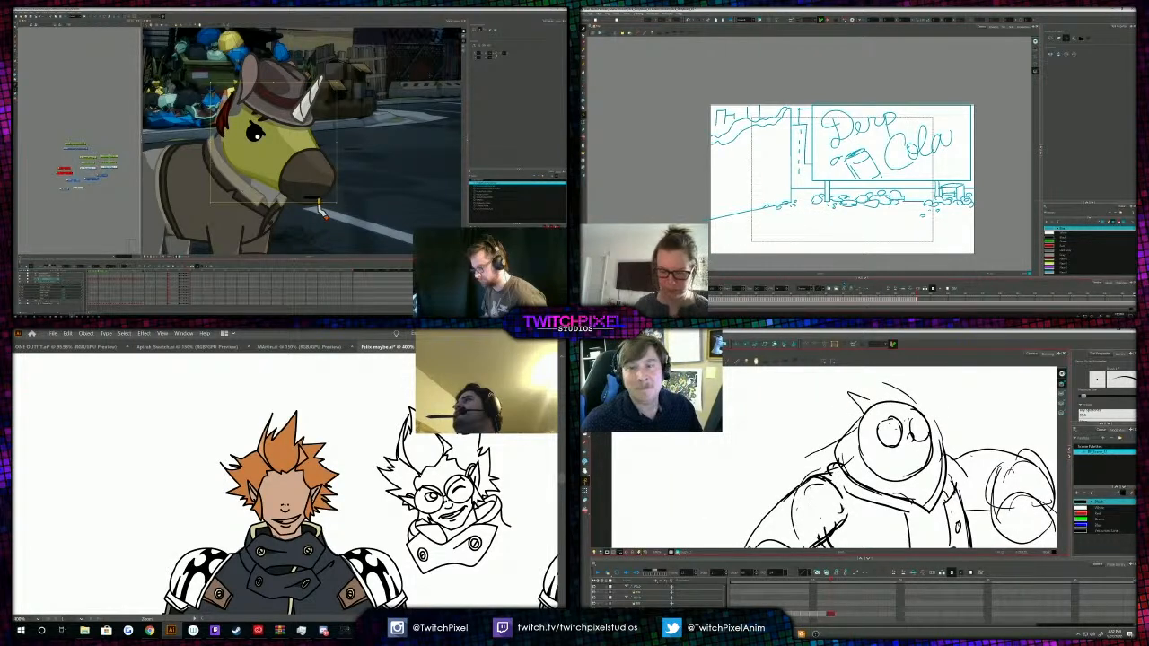
{"action": "key", "text": "comma"}
{"action": "key", "text": "period"}
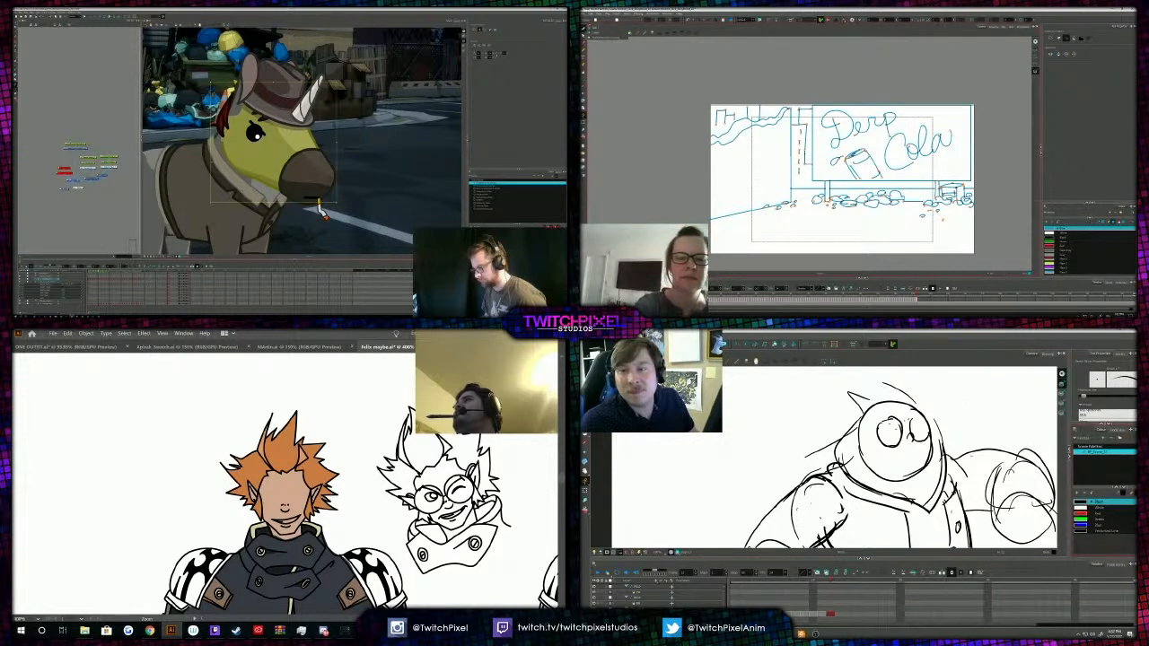
Try to draw a slanted line across the ground below the billboard in the Derp Cola storyboard frame.
{"action": "left_click", "coordinate": [584, 35]}
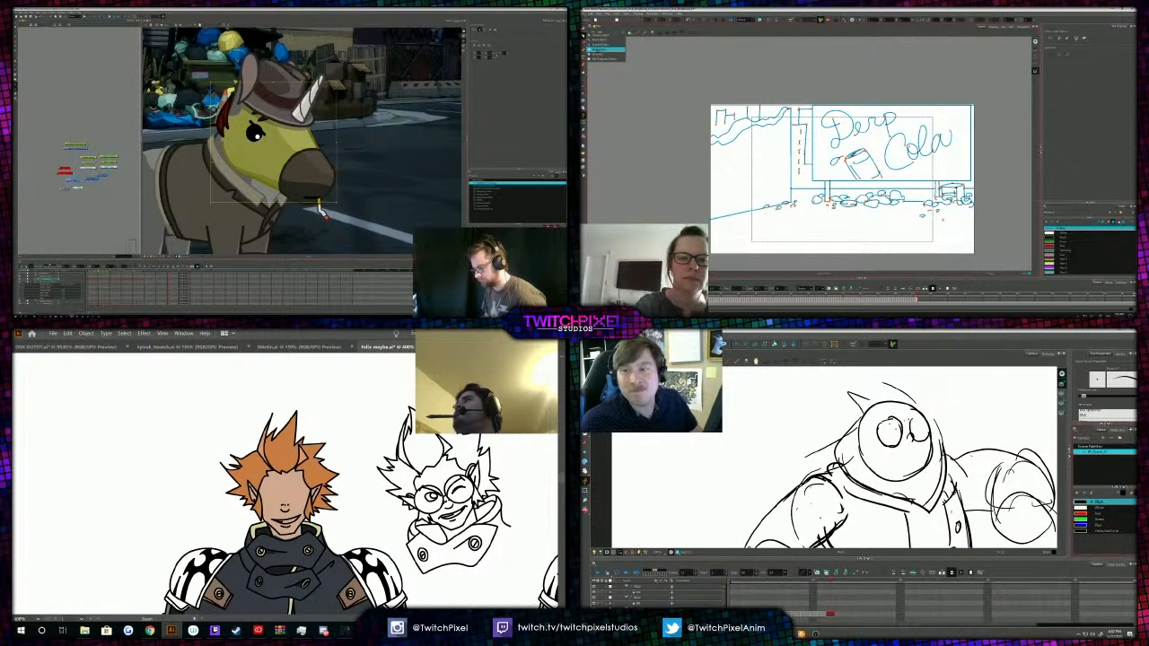
{"action": "left_click", "coordinate": [584, 43]}
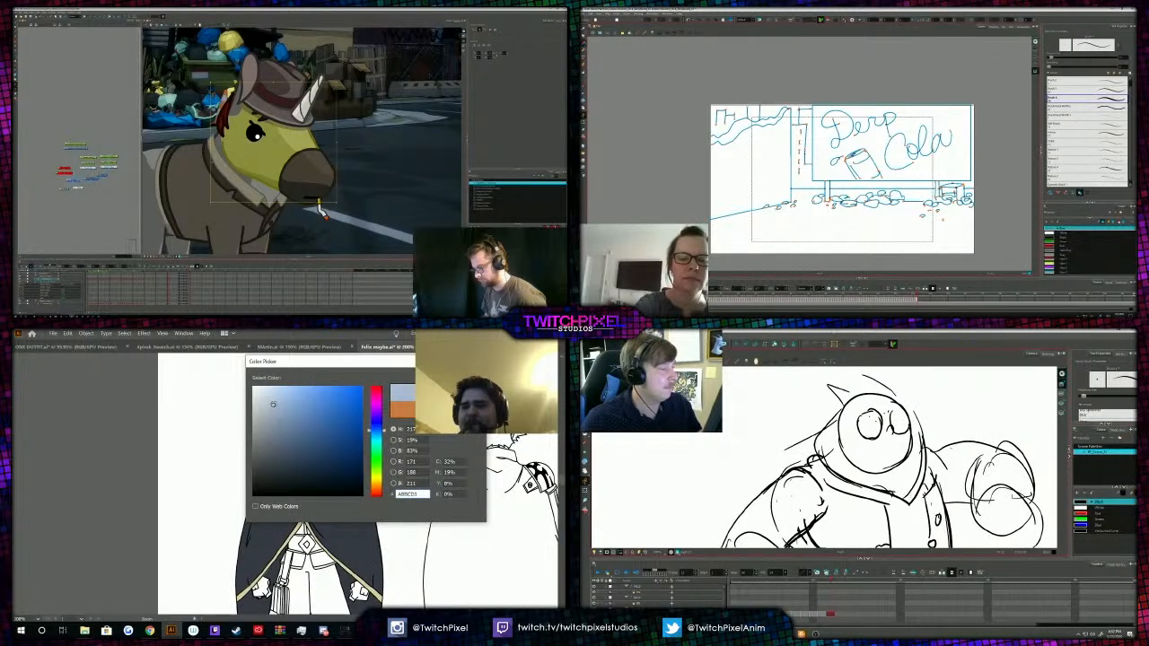
{"action": "left_click", "coordinate": [584, 35]}
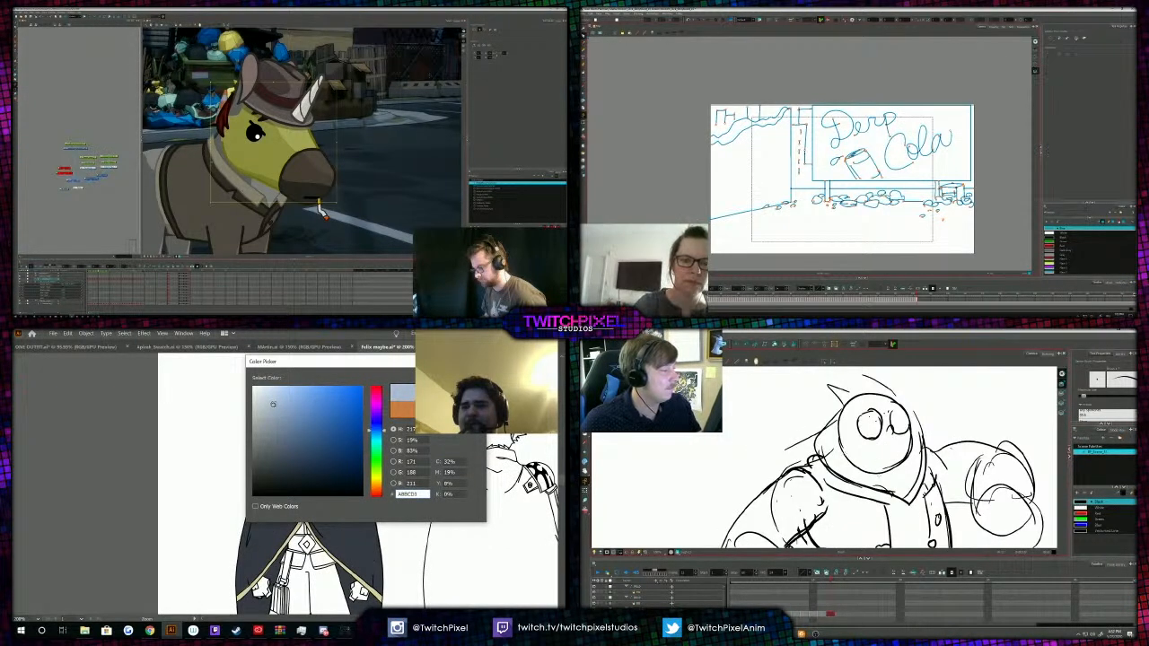
{"action": "left_click_drag", "start_coordinate": [846, 457], "coordinate": [905, 463]}
{"action": "mouse_move", "coordinate": [801, 219]}
{"action": "left_mouse_down"}
{"action": "mouse_move", "coordinate": [821, 217]}
{"action": "mouse_move", "coordinate": [802, 240]}
{"action": "mouse_move", "coordinate": [763, 251]}
{"action": "left_mouse_up"}
{"action": "key", "text": "ctrl+z"}
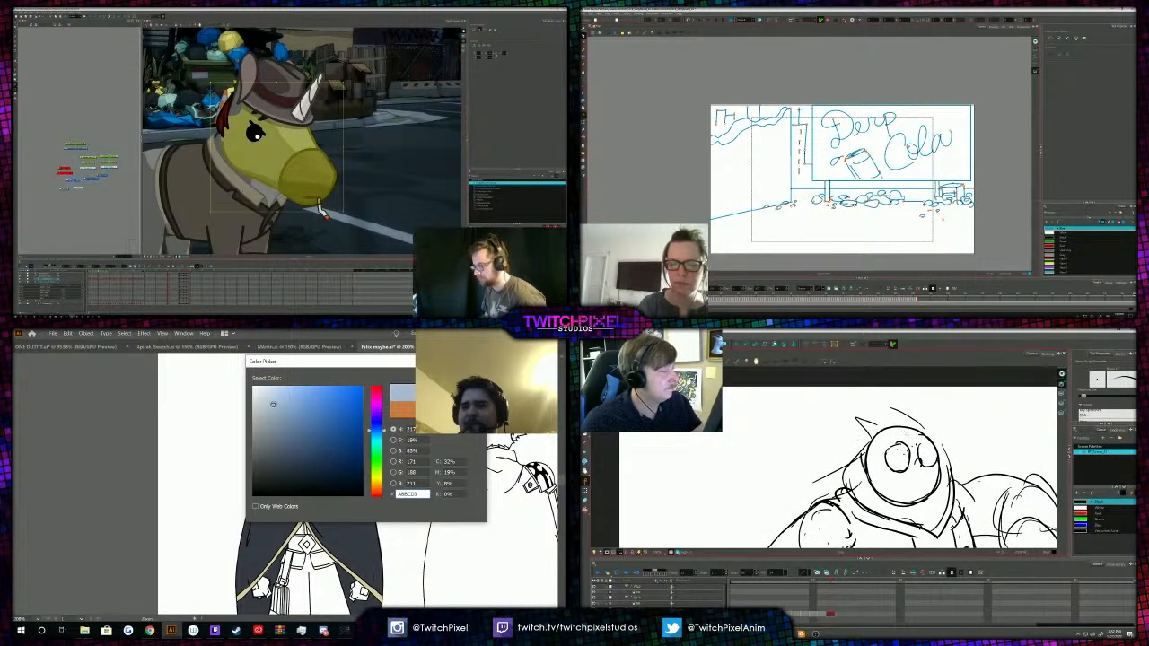
Sketch the creature's facial features on the rough raised-arm pose and compare them with the finished face.
{"action": "left_click_drag", "start_coordinate": [894, 429], "coordinate": [909, 442]}
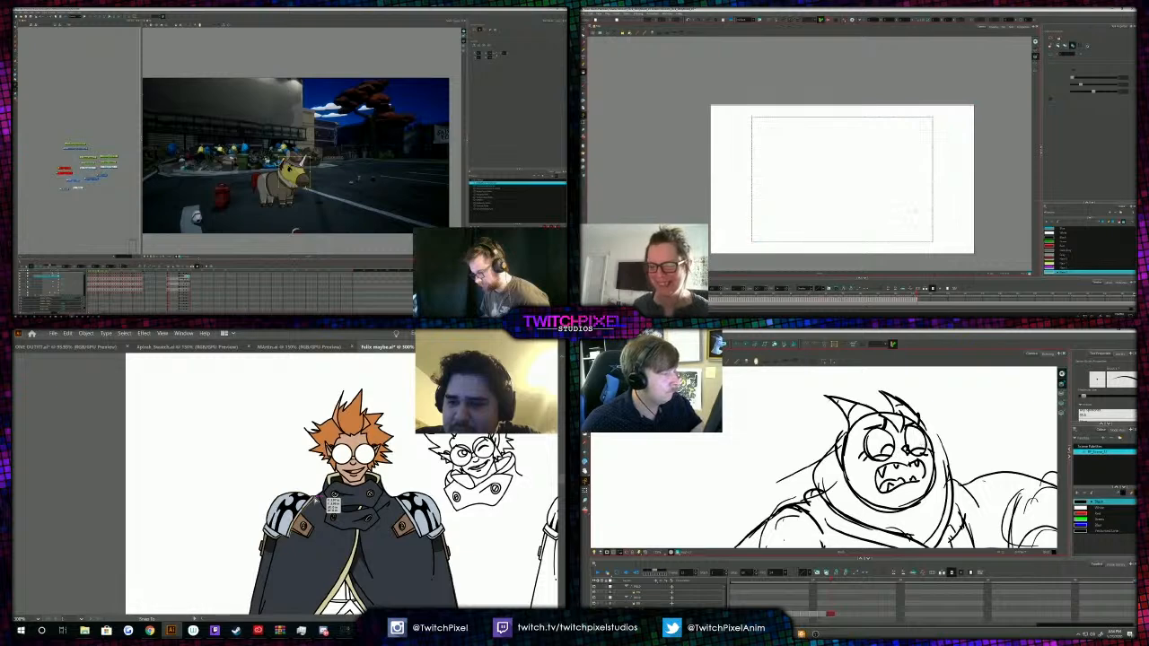
{"action": "key", "text": "comma"}
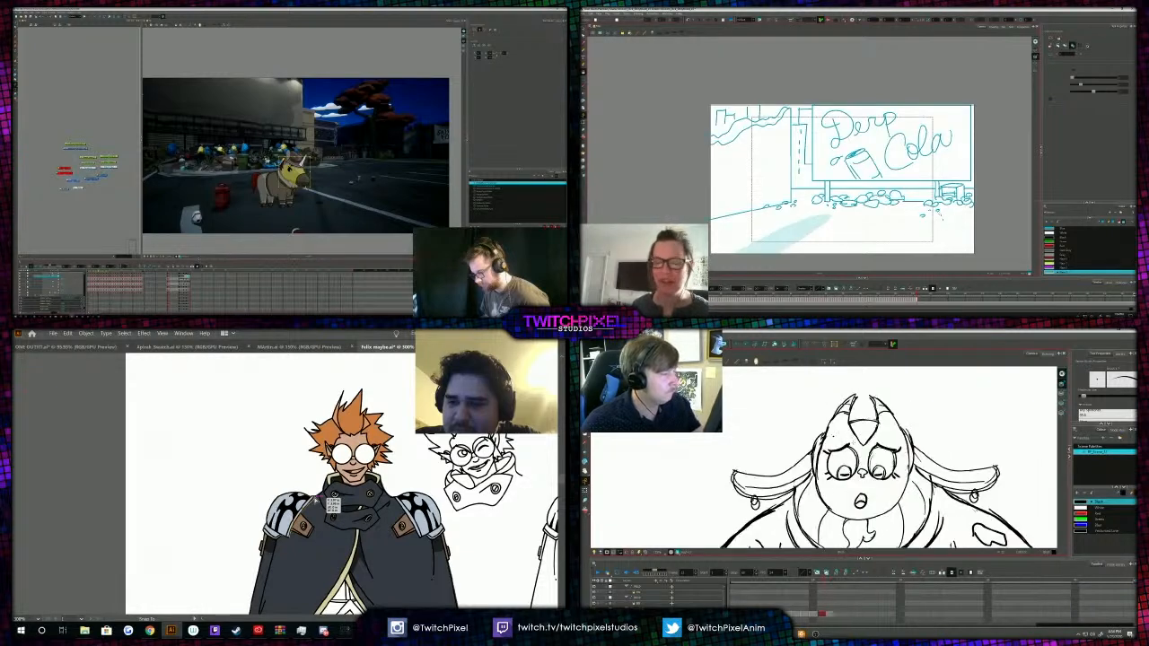
{"action": "key", "text": "period"}
Choose the first palette colour and the Brush tool for the Derp Cola storyboard frame.
{"action": "key", "text": "alt+s"}
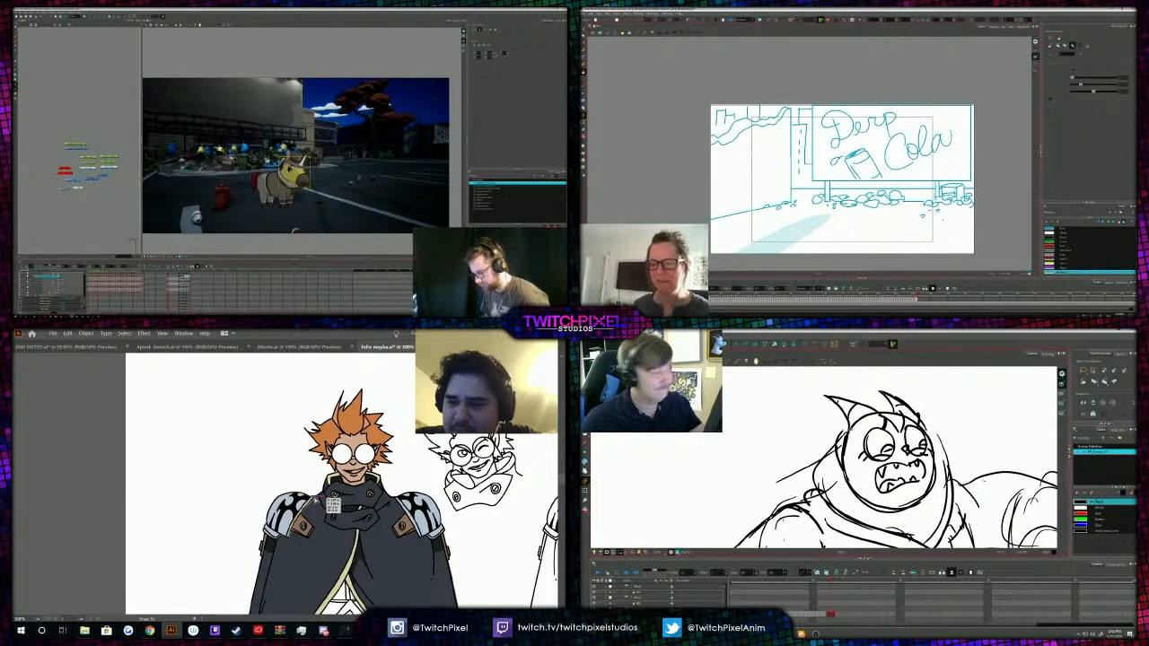
{"action": "key", "text": "alt+s"}
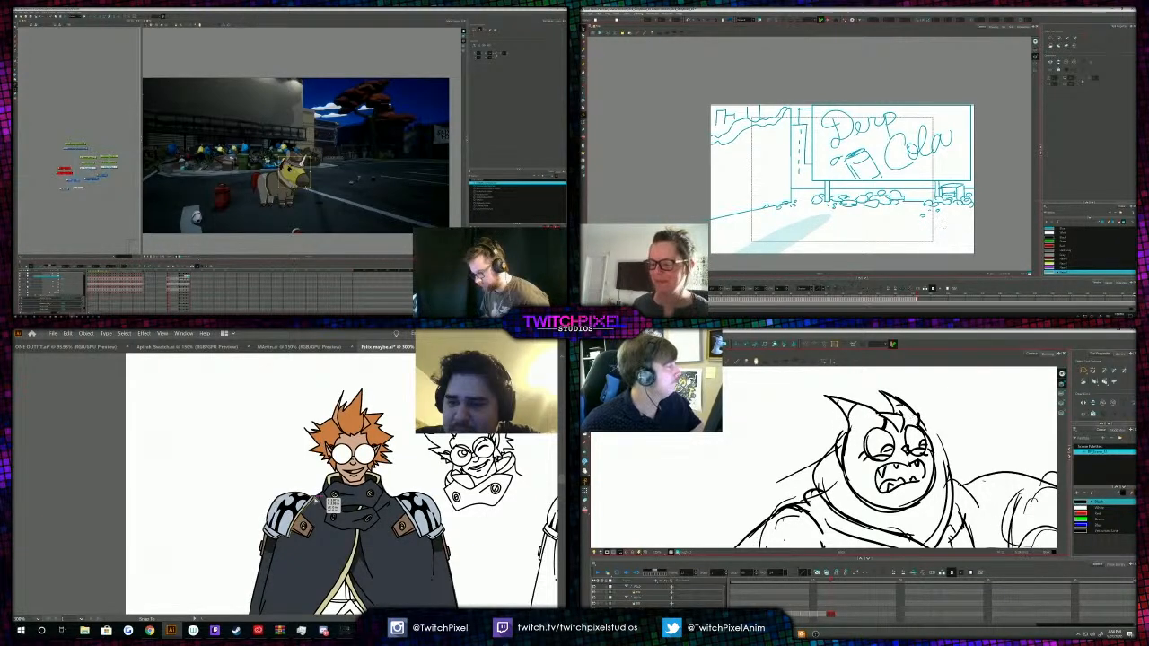
{"action": "key", "text": "alt+b"}
{"action": "left_click", "coordinate": [1063, 228]}
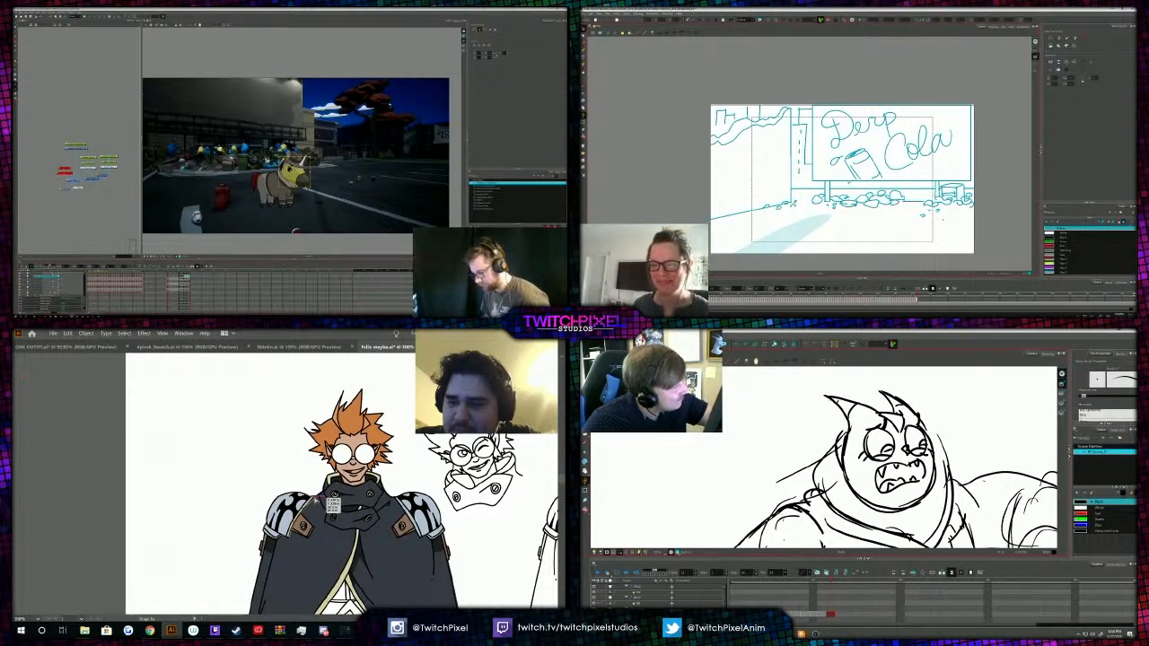
{"action": "key", "text": "f"}
{"action": "key", "text": "g"}
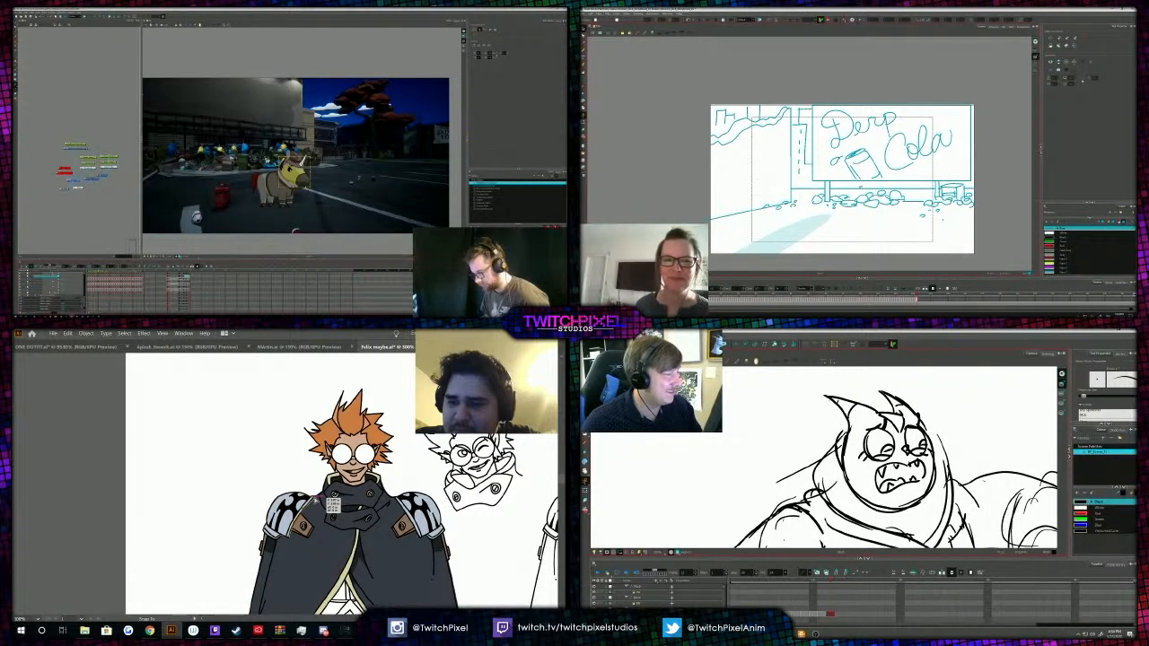
{"action": "key", "text": "alt+b"}
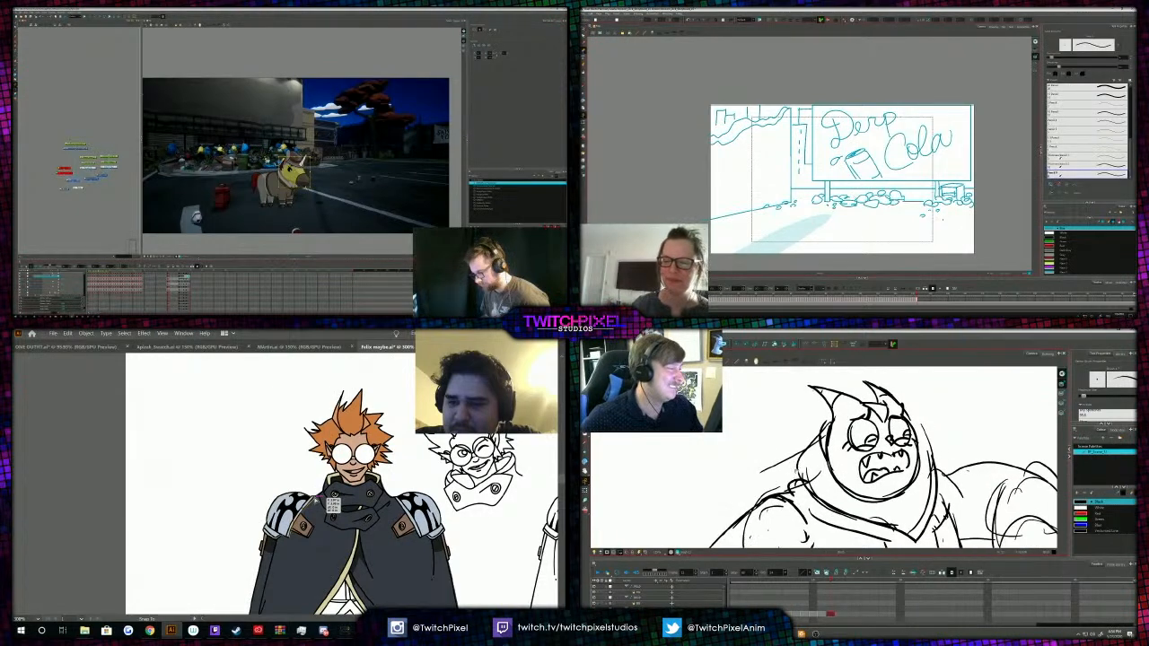
Flip between the neighbouring head poses of the unicorn-donkey in the parking-lot scene.
{"action": "key", "text": "f"}
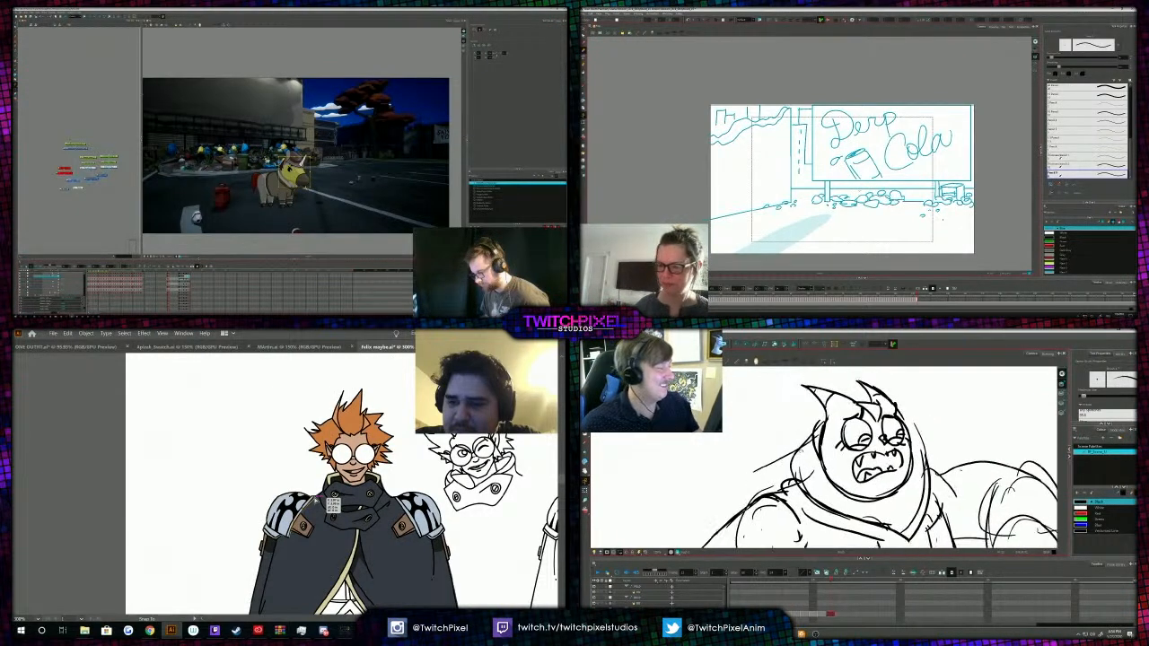
{"action": "key", "text": "g"}
{"action": "key", "text": "1"}
{"action": "key", "text": "f"}
{"action": "left_click", "coordinate": [301, 521], "text": "ctrl"}
{"action": "key", "text": "g"}
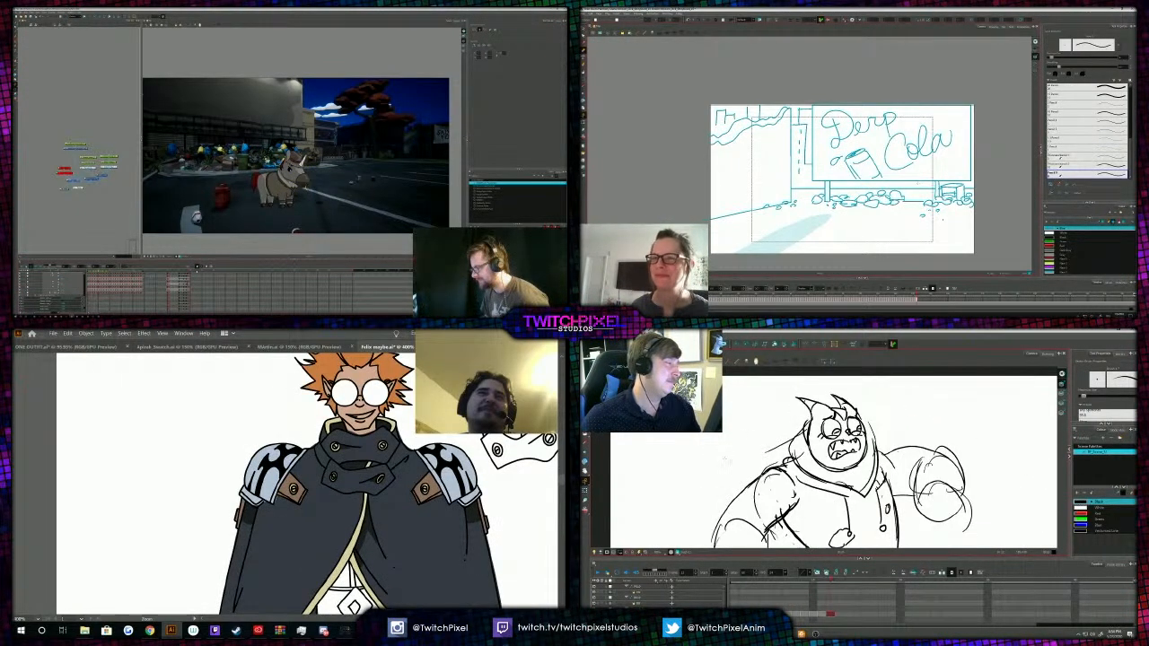
Select the unicorn-donkey's black eye and locate its node in the rig's node network.
{"action": "key", "text": "b"}
{"action": "scroll", "coordinate": [289, 169], "scroll_direction": "up", "scroll_amount": 5}
{"action": "key", "text": "2"}
{"action": "left_click", "coordinate": [287, 155]}
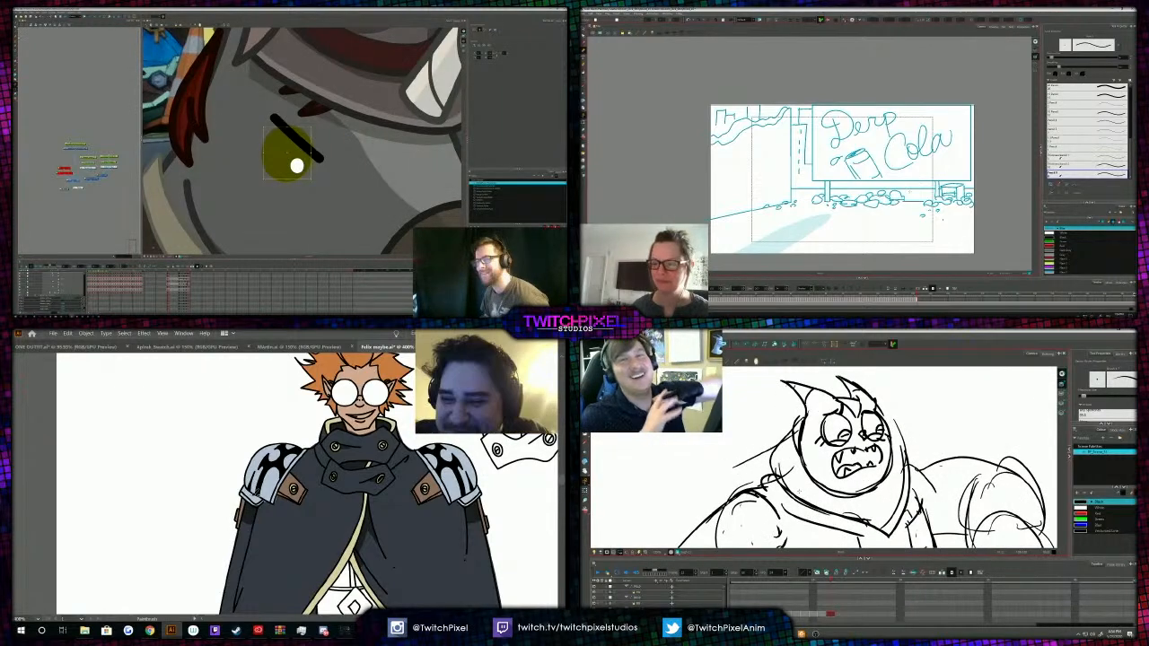
{"action": "key", "text": "alt+s"}
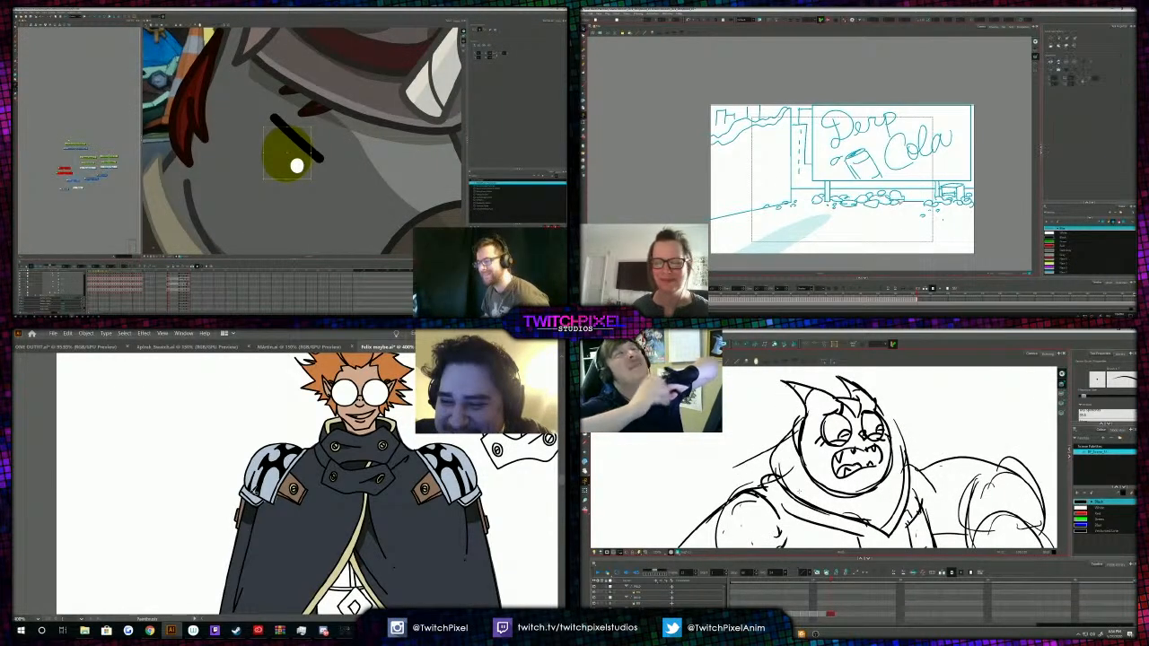
{"action": "key", "text": "o"}
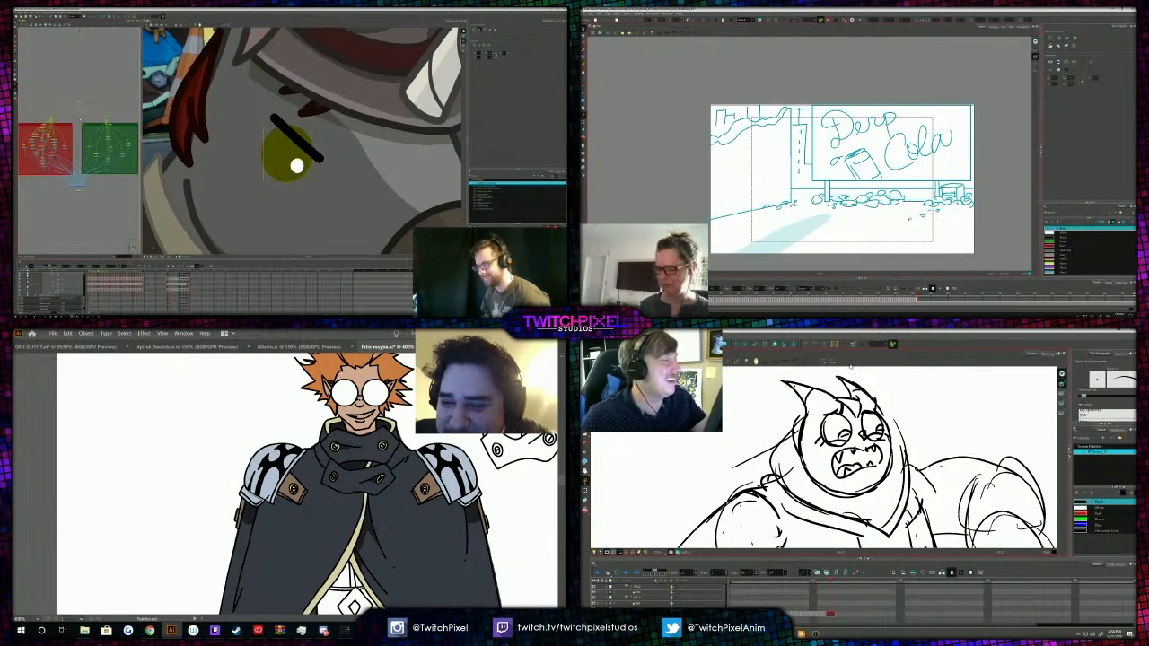
Undo the last stroke beside the creature's hood and sketch a long ear extending sideways from its head.
{"action": "scroll", "coordinate": [779, 451], "scroll_direction": "up", "scroll_amount": 1}
{"action": "scroll", "coordinate": [844, 422], "scroll_direction": "down", "scroll_amount": 1}
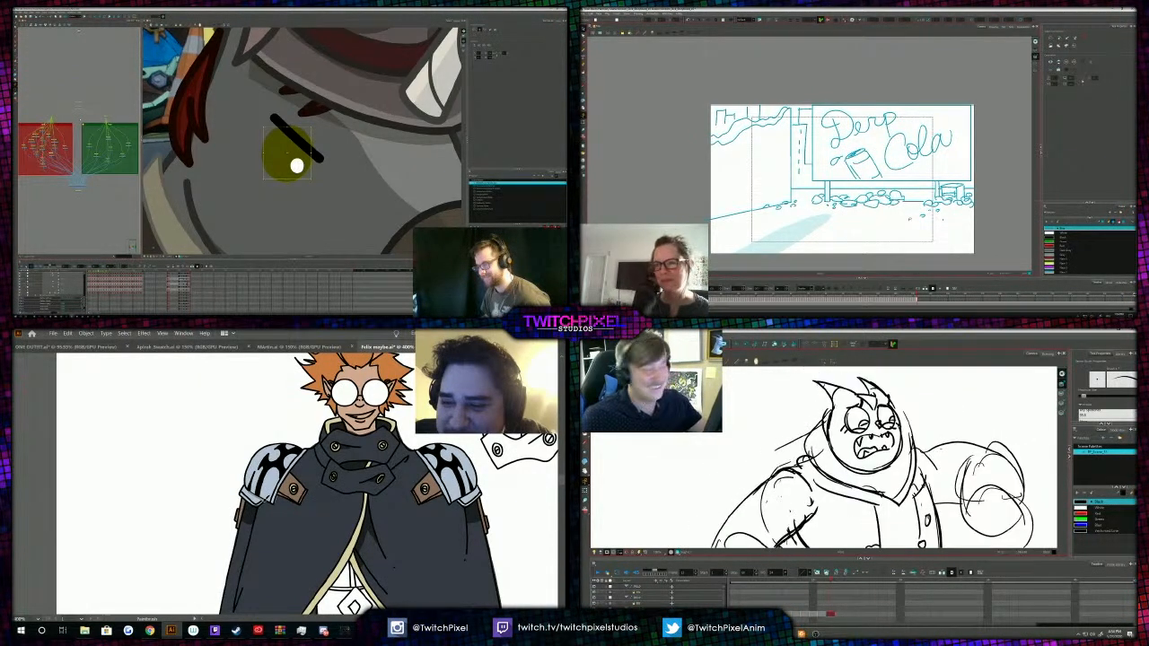
{"action": "key", "text": "ctrl+z"}
{"action": "left_click_drag", "start_coordinate": [775, 448], "coordinate": [815, 436]}
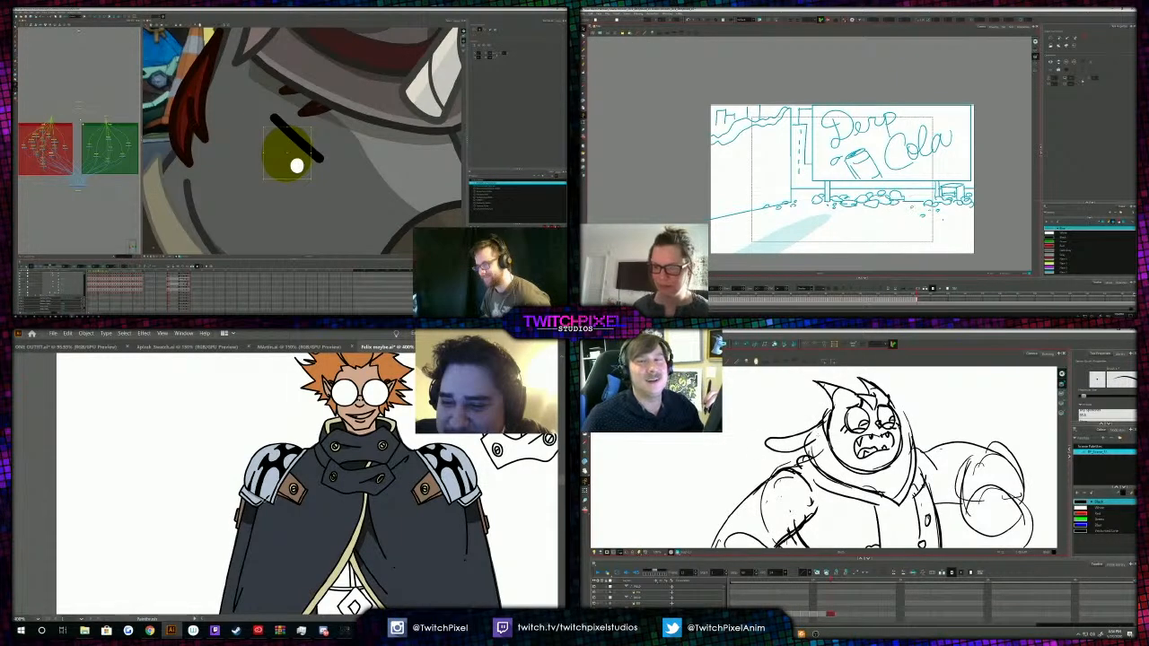
{"action": "scroll", "coordinate": [38, 145], "scroll_direction": "up", "scroll_amount": 4}
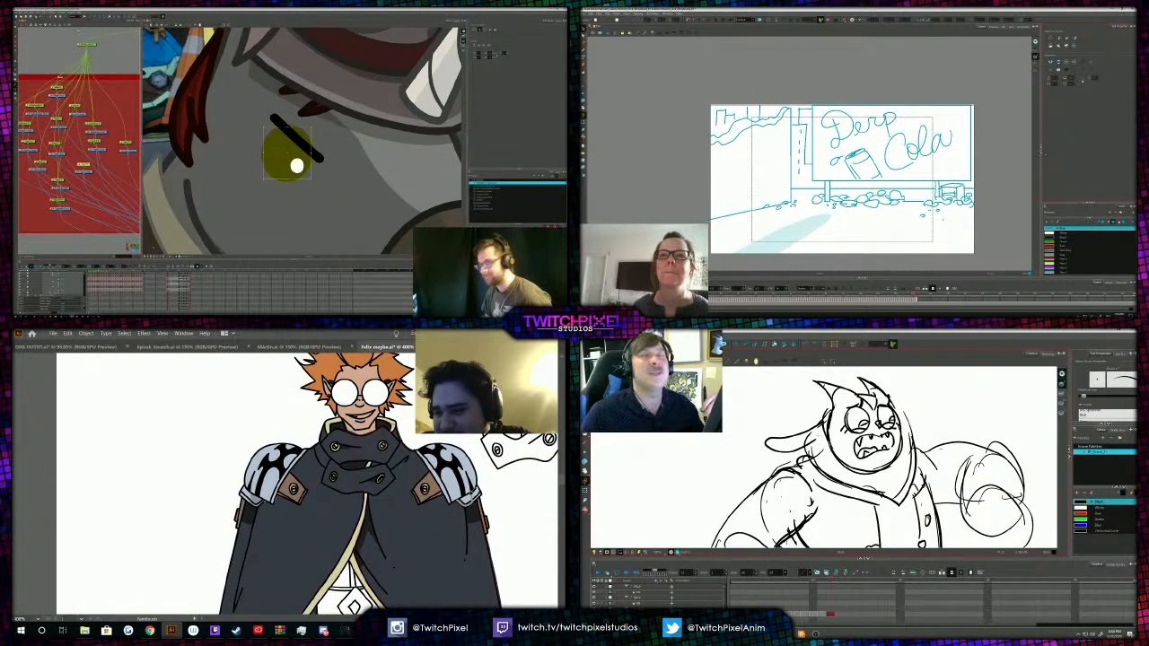
{"action": "left_click", "coordinate": [278, 493], "text": "ctrl+alt"}
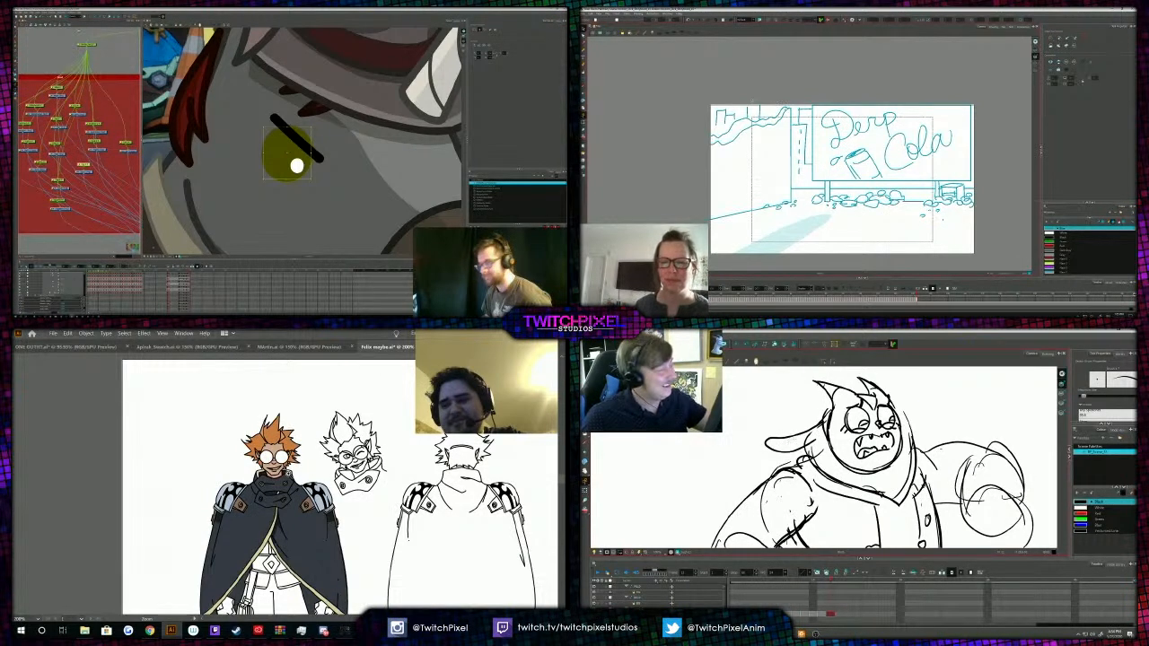
{"action": "mouse_move", "coordinate": [794, 441]}
{"action": "left_mouse_down"}
{"action": "mouse_move", "coordinate": [816, 427]}
{"action": "mouse_move", "coordinate": [767, 438]}
{"action": "mouse_move", "coordinate": [792, 449]}
{"action": "mouse_move", "coordinate": [816, 441]}
{"action": "mouse_move", "coordinate": [760, 440]}
{"action": "mouse_move", "coordinate": [770, 446]}
{"action": "mouse_move", "coordinate": [777, 428]}
{"action": "mouse_move", "coordinate": [752, 438]}
{"action": "mouse_move", "coordinate": [824, 429]}
{"action": "left_mouse_up"}
Draw brick marks on the building wall in the Derp Cola frame and try an ear on the creature's other side.
{"action": "left_click", "coordinate": [230, 507]}
{"action": "left_click", "coordinate": [584, 50]}
{"action": "key", "text": "ctrl+z"}
{"action": "left_click_drag", "start_coordinate": [895, 415], "coordinate": [958, 404]}
{"action": "left_click_drag", "start_coordinate": [720, 192], "coordinate": [733, 188]}
{"action": "key", "text": "ctrl+z"}
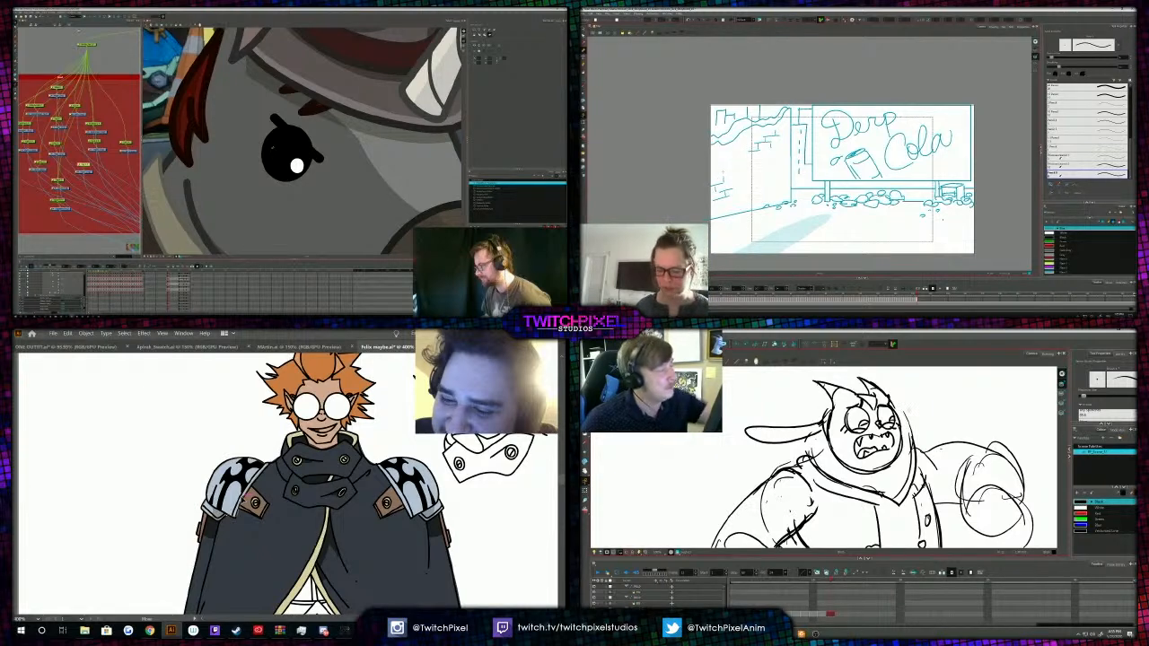
Sketch the creature's second long ear on the other side of its head and add a small ring earring under each ear.
{"action": "mouse_move", "coordinate": [894, 413]}
{"action": "left_mouse_down"}
{"action": "mouse_move", "coordinate": [945, 404]}
{"action": "mouse_move", "coordinate": [934, 422]}
{"action": "left_mouse_up"}
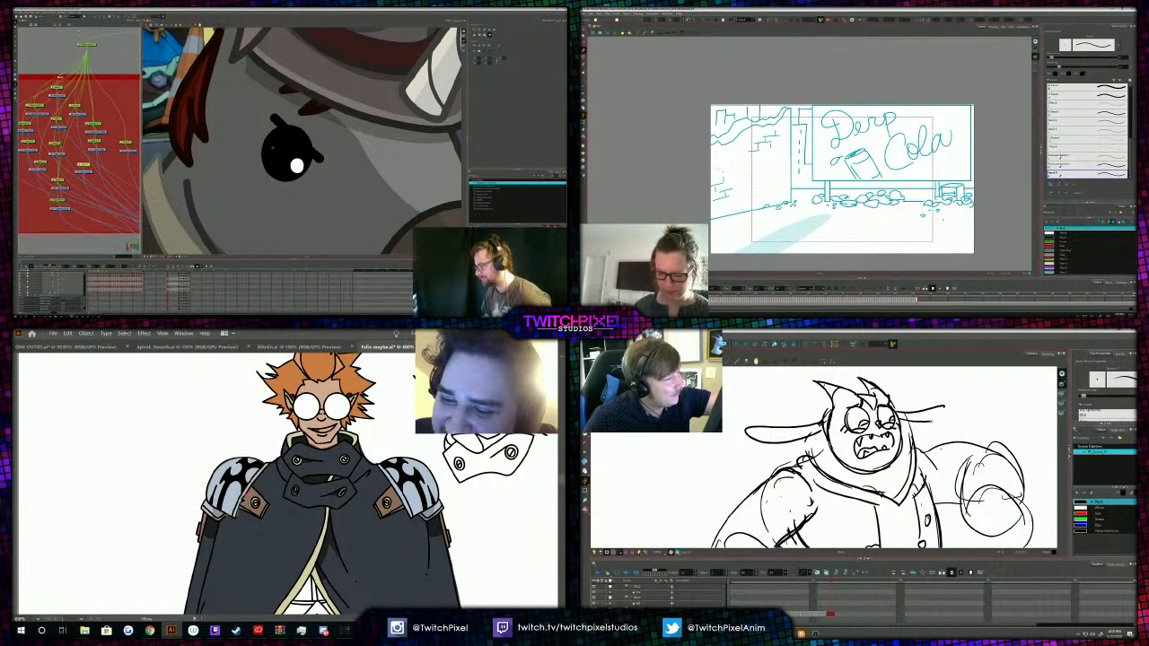
{"action": "left_click", "coordinate": [583, 29]}
{"action": "left_click_drag", "start_coordinate": [765, 440], "coordinate": [771, 442]}
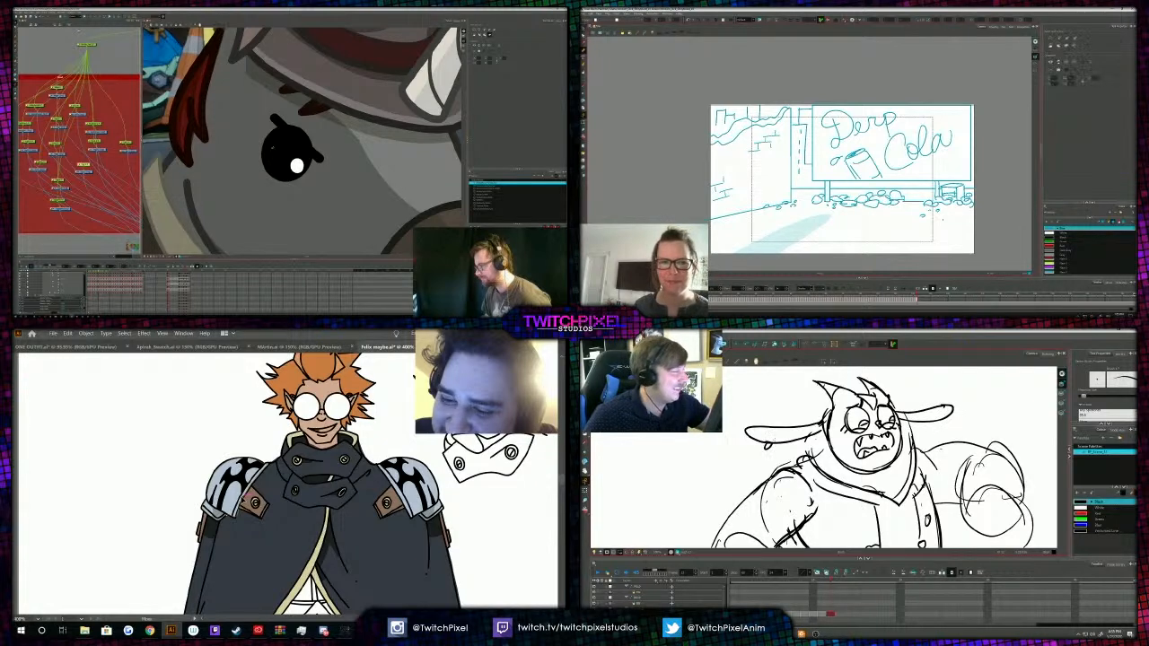
{"action": "left_click_drag", "start_coordinate": [937, 418], "coordinate": [944, 419]}
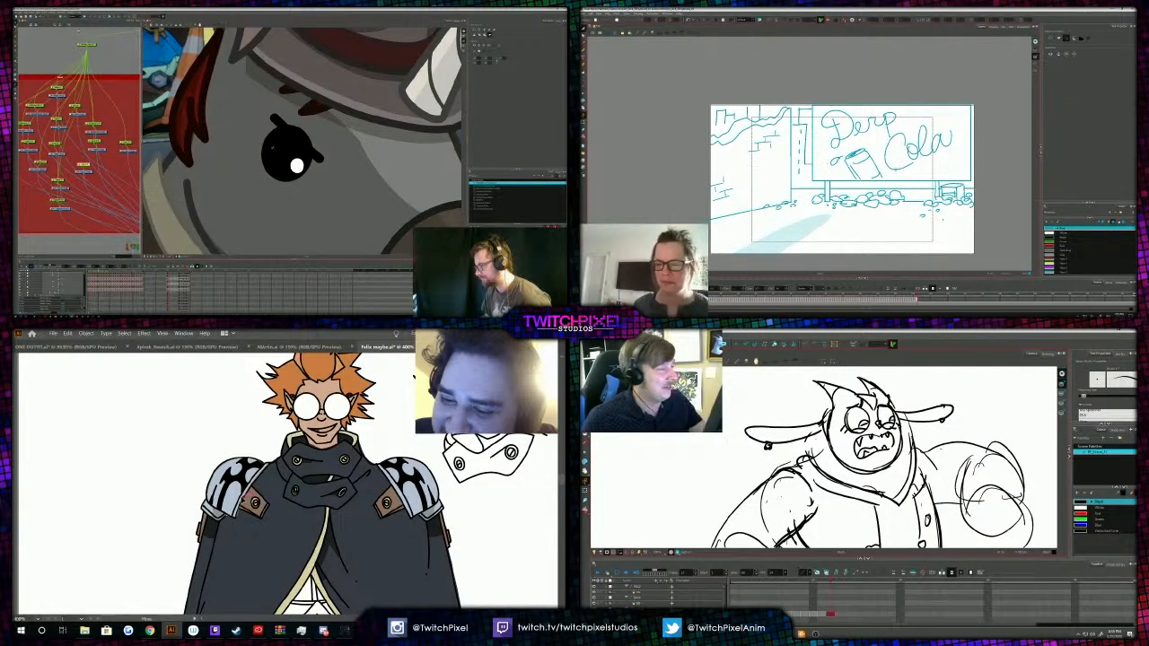
{"action": "key", "text": "ctrl+0"}
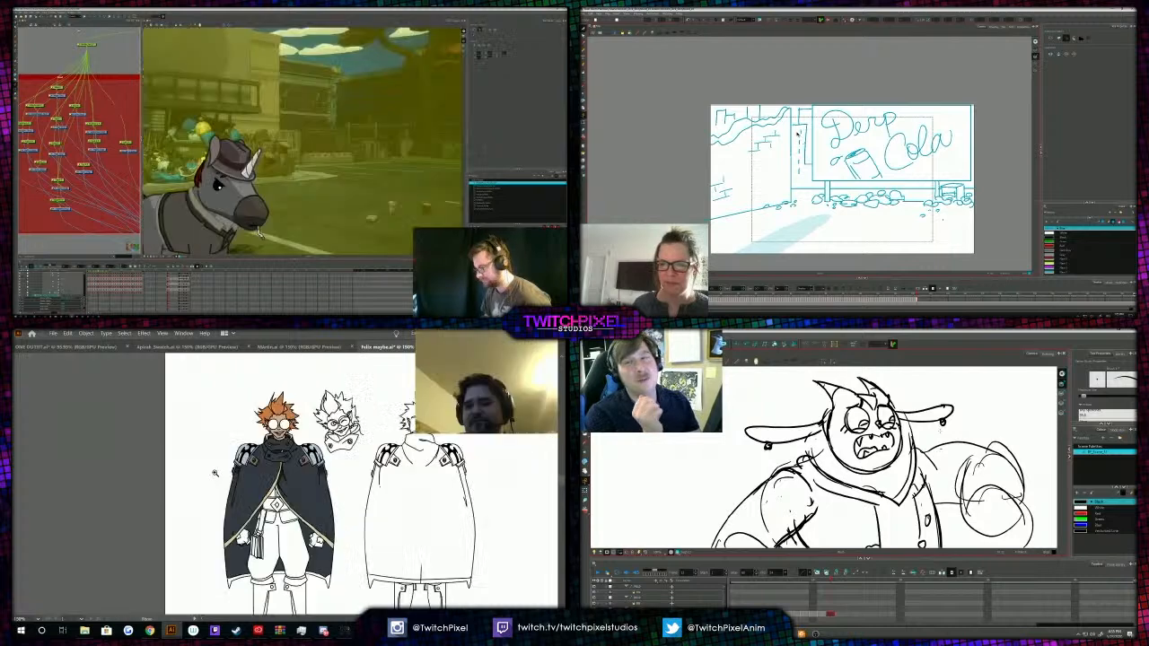
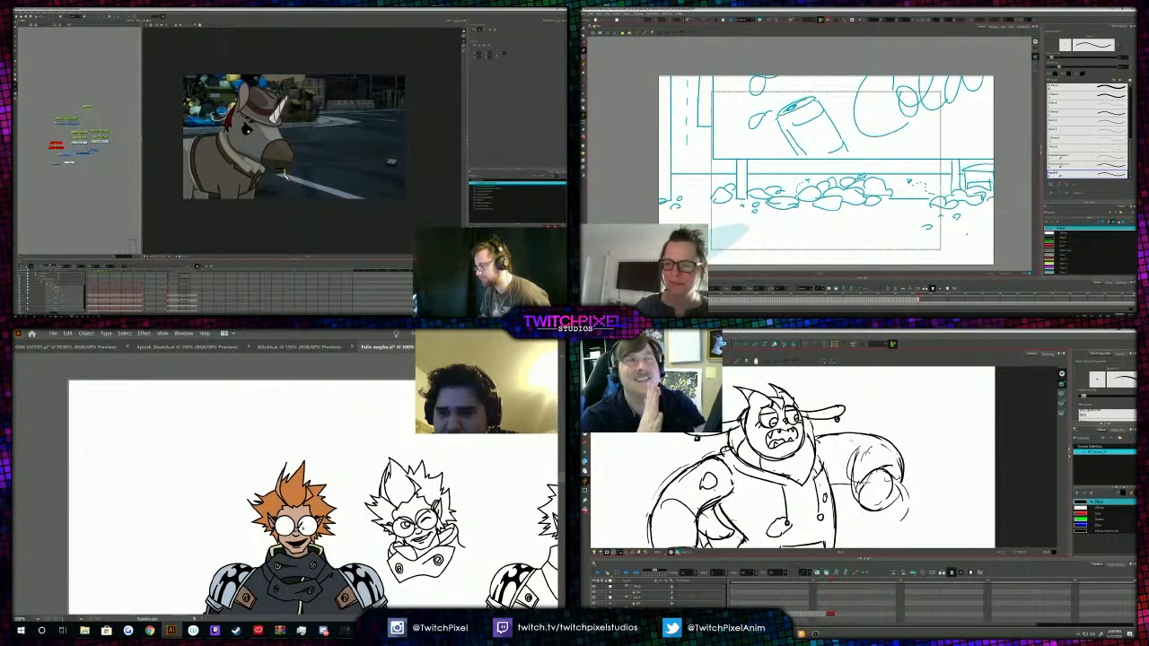
Undo the small object's strokes on top of the rock pile below the Derp Cola billboard.
{"action": "scroll", "coordinate": [872, 158], "scroll_direction": "up", "scroll_amount": 3}
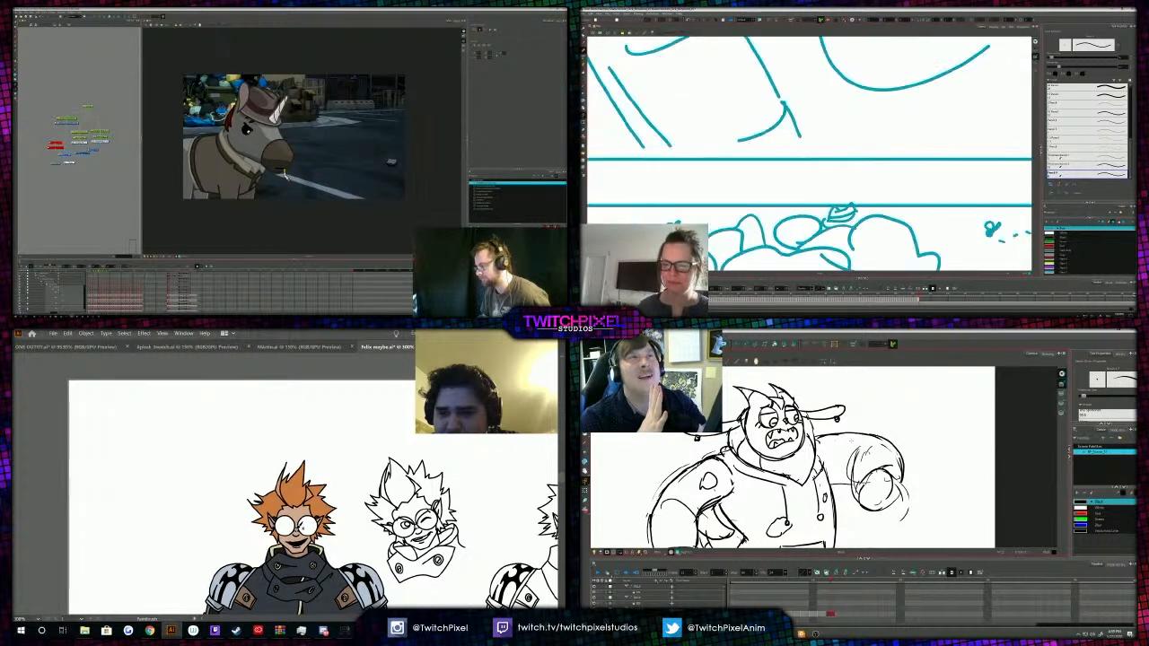
{"action": "key", "text": "ctrl+z"}
{"action": "key", "text": "ctrl+z"}
{"action": "key", "text": "ctrl+z"}
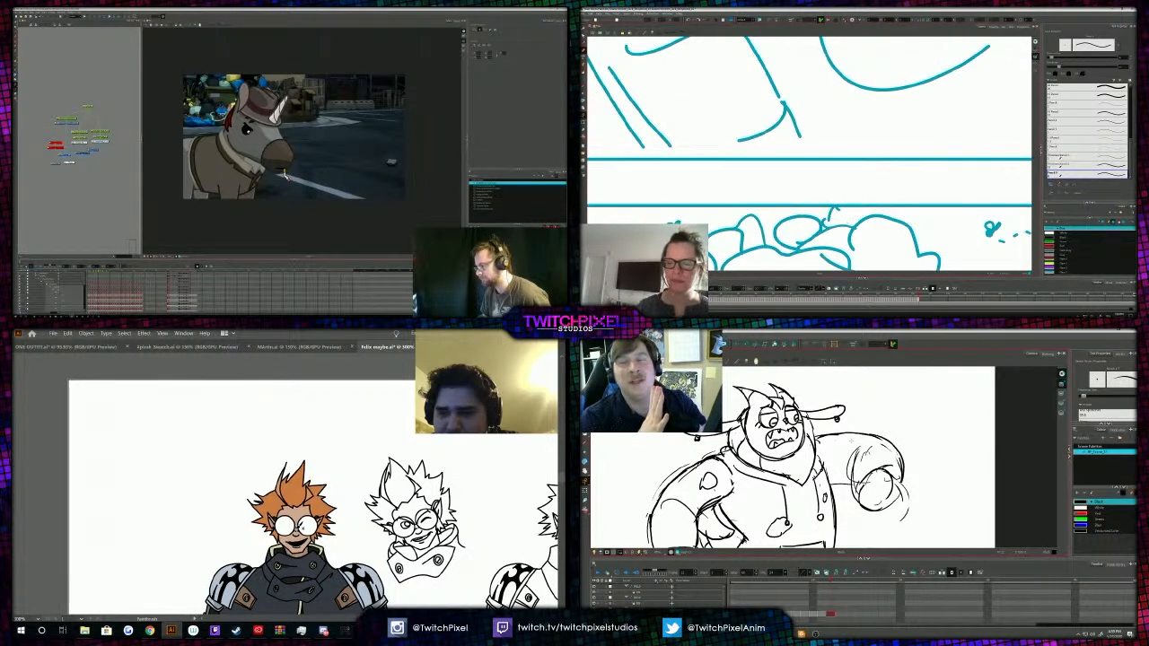
{"action": "left_click_drag", "start_coordinate": [884, 214], "coordinate": [895, 199]}
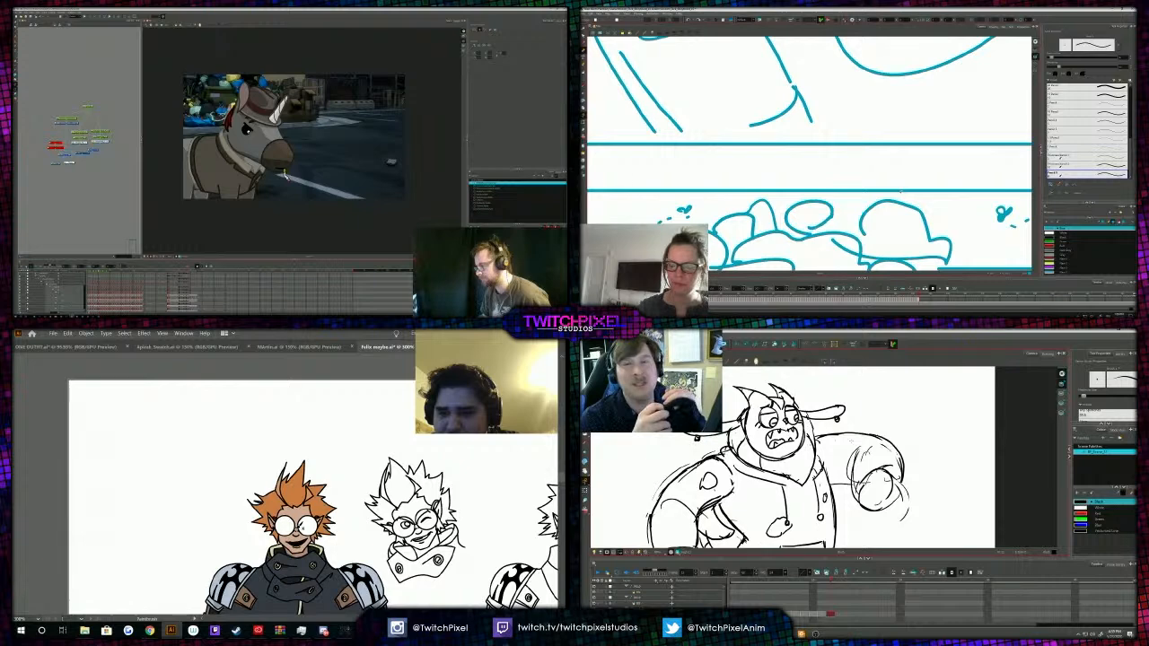
Replace the round rock in the middle of the pile with a low curved one, undoing the trial strokes.
{"action": "key", "text": "z"}
{"action": "left_click", "coordinate": [302, 528], "text": "alt"}
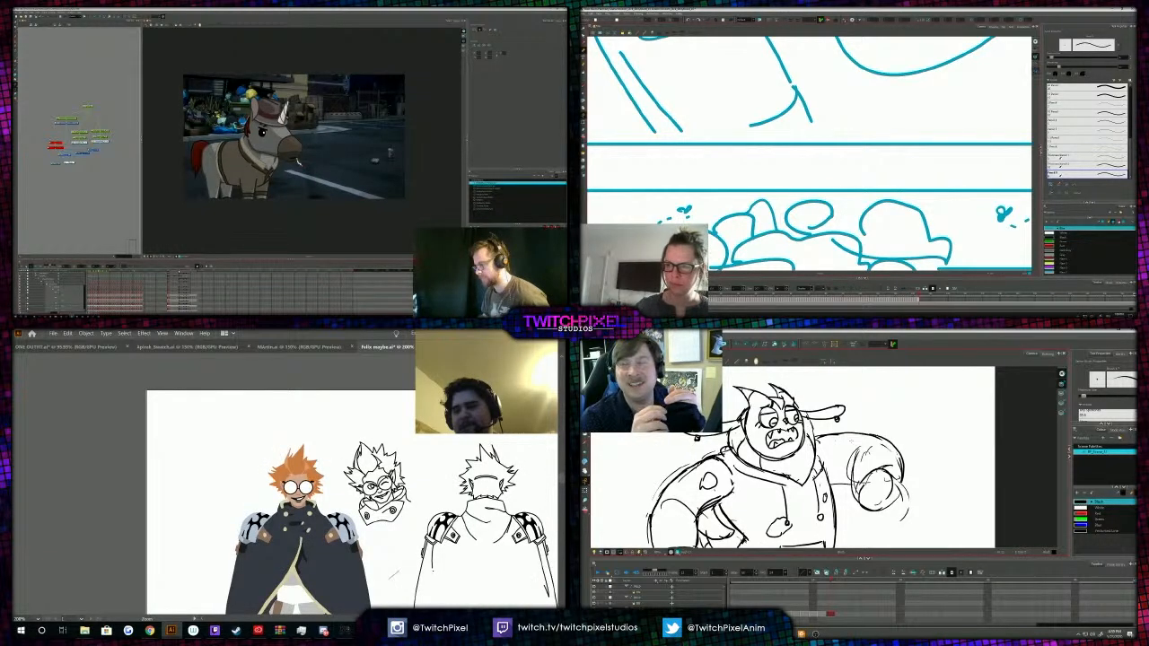
{"action": "key", "text": "ctrl+z"}
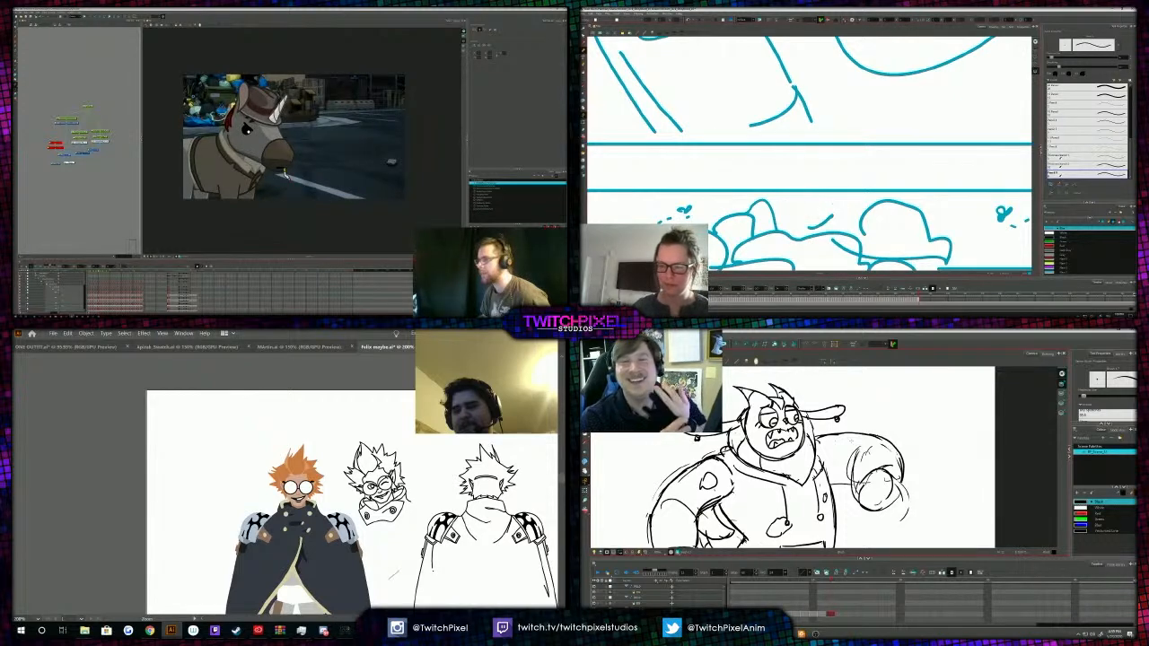
{"action": "left_click", "coordinate": [245, 474]}
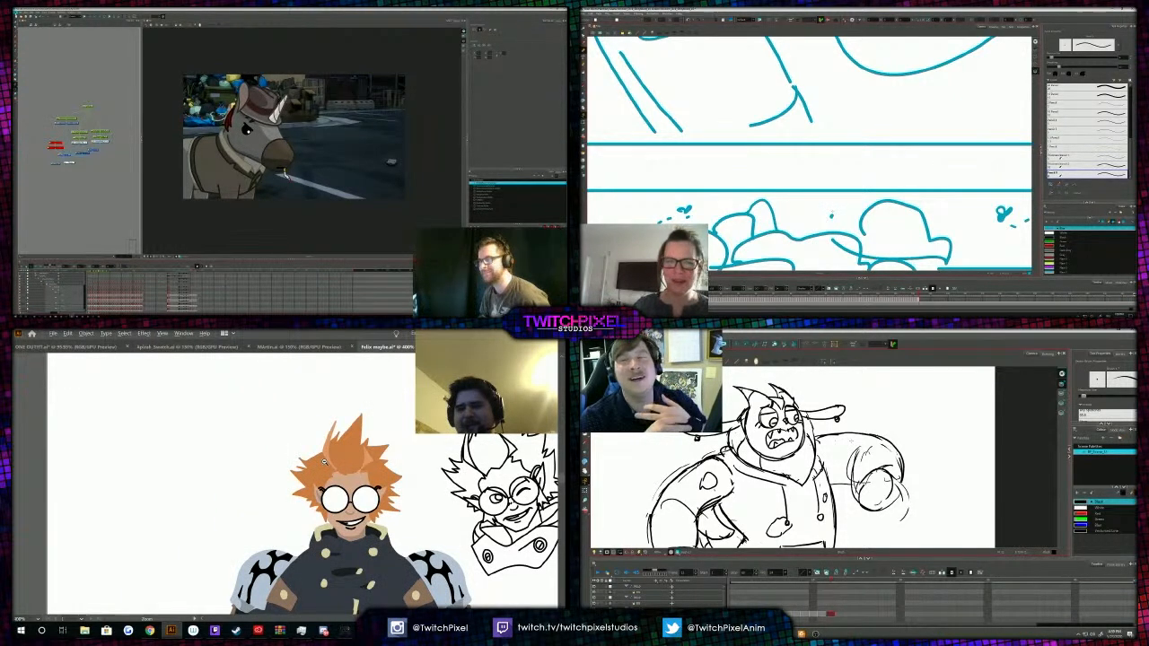
{"action": "left_click_drag", "start_coordinate": [782, 235], "coordinate": [868, 210]}
{"action": "left_click", "coordinate": [324, 460], "text": "alt"}
{"action": "key", "text": "ctrl+z"}
{"action": "left_click_drag", "start_coordinate": [793, 235], "coordinate": [860, 215]}
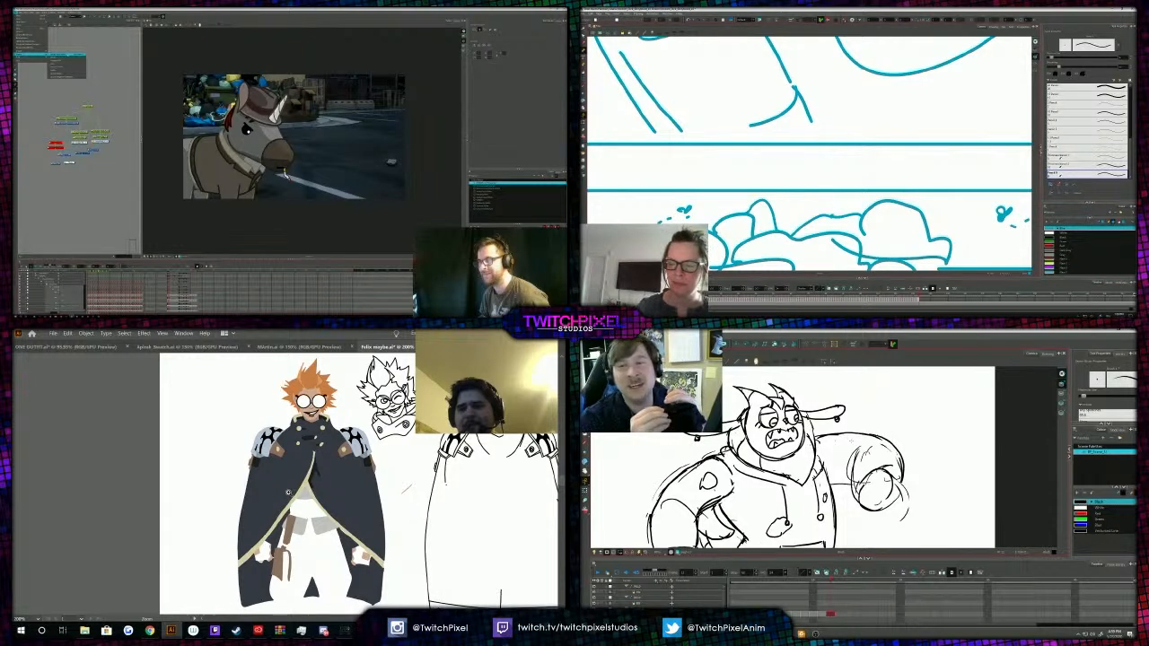
{"action": "mouse_move", "coordinate": [833, 210]}
{"action": "left_mouse_down"}
{"action": "mouse_move", "coordinate": [859, 194]}
{"action": "mouse_move", "coordinate": [843, 217]}
{"action": "mouse_move", "coordinate": [867, 199]}
{"action": "left_mouse_up"}
{"action": "key", "text": "ctrl+z"}
{"action": "left_click", "coordinate": [67, 56]}
{"action": "left_click", "coordinate": [288, 492]}
{"action": "left_click", "coordinate": [286, 485], "text": "alt"}
{"action": "left_click", "coordinate": [285, 485], "text": "alt"}
{"action": "left_click", "coordinate": [275, 503], "text": "alt"}
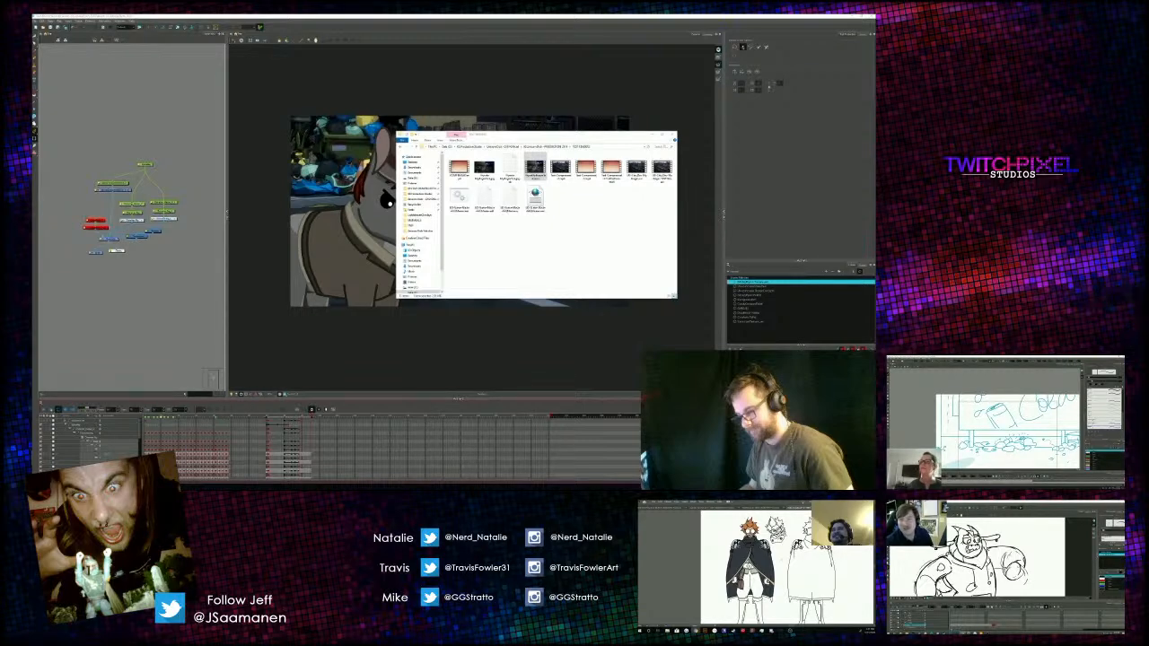
Open the FlynnMythaginTest video, play it, and close the player to return to the unicorn-donkey scene.
{"action": "key", "text": "Return"}
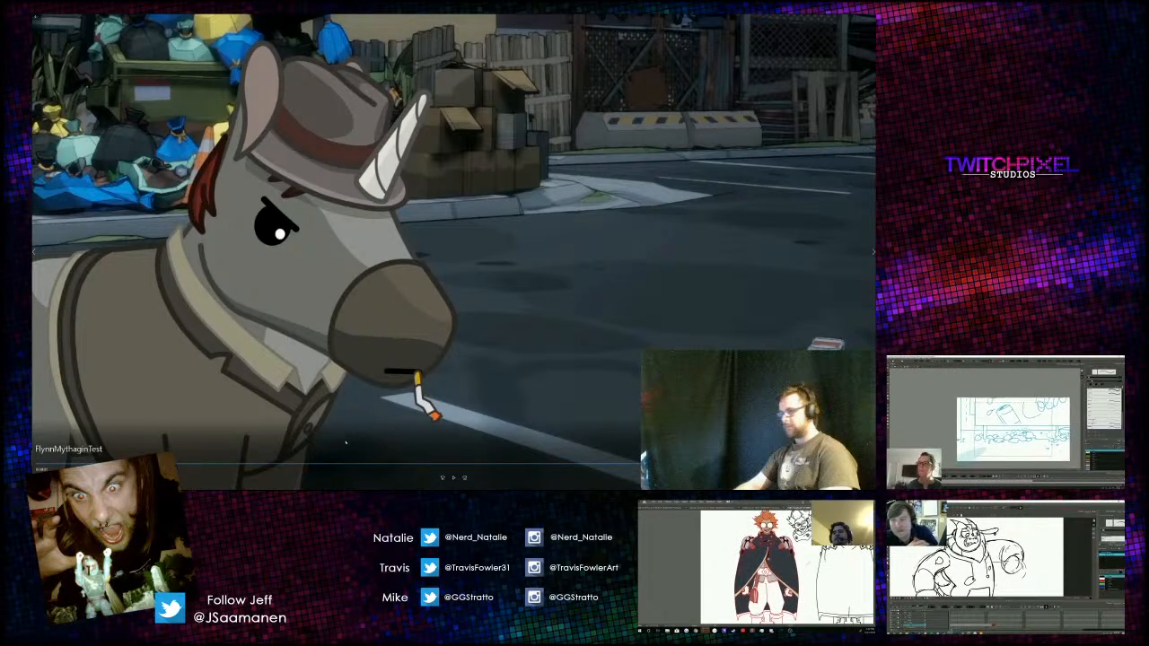
{"action": "left_click", "coordinate": [453, 478]}
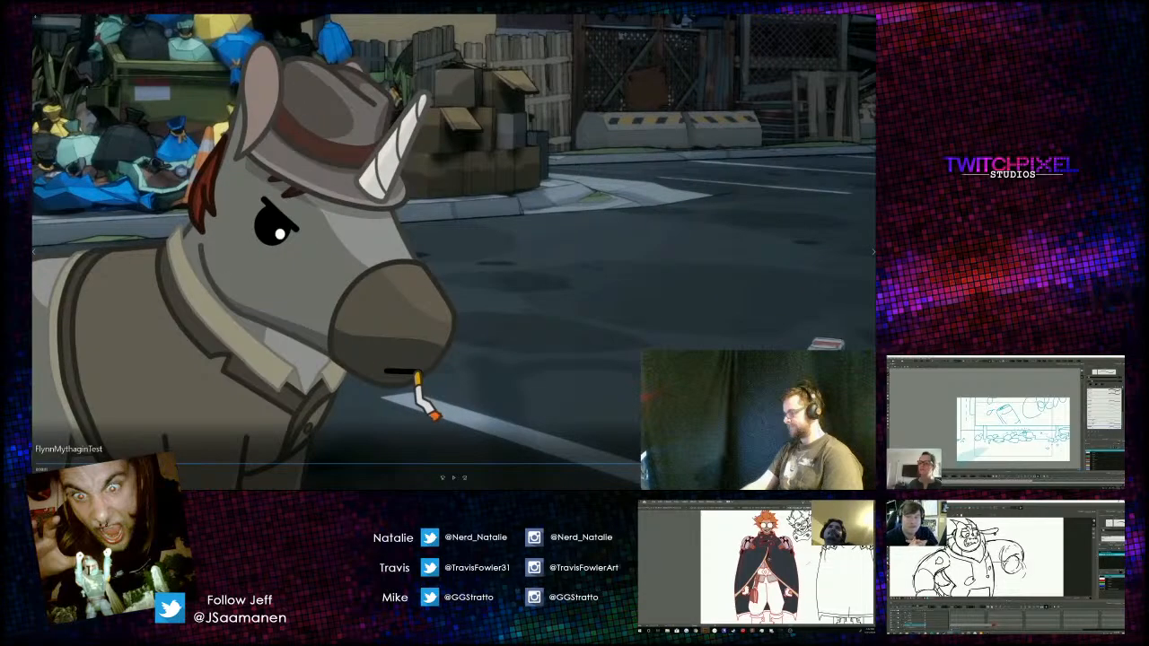
{"action": "key", "text": "alt+F4"}
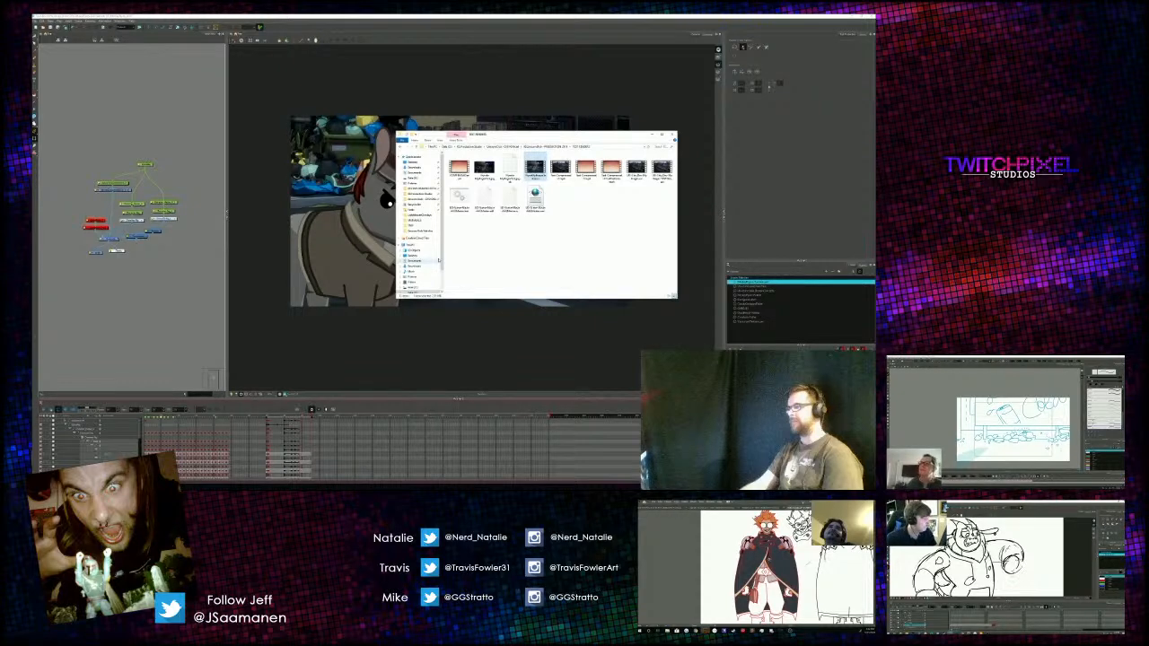
{"action": "left_click", "coordinate": [311, 413]}
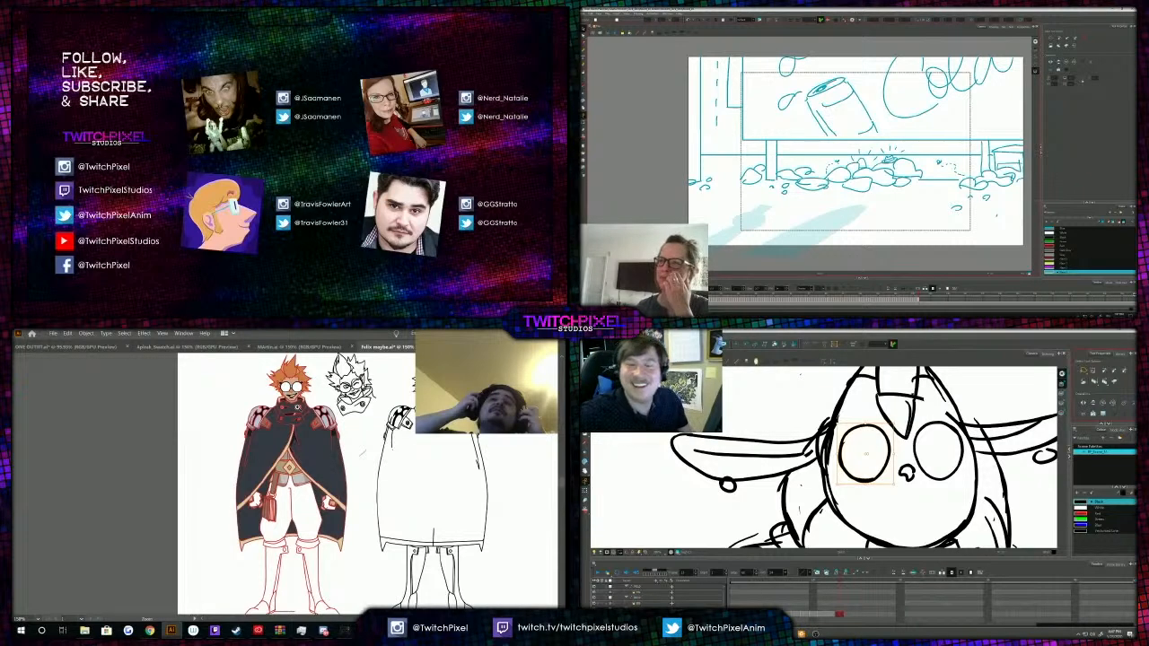
{"action": "left_click", "coordinate": [284, 500]}
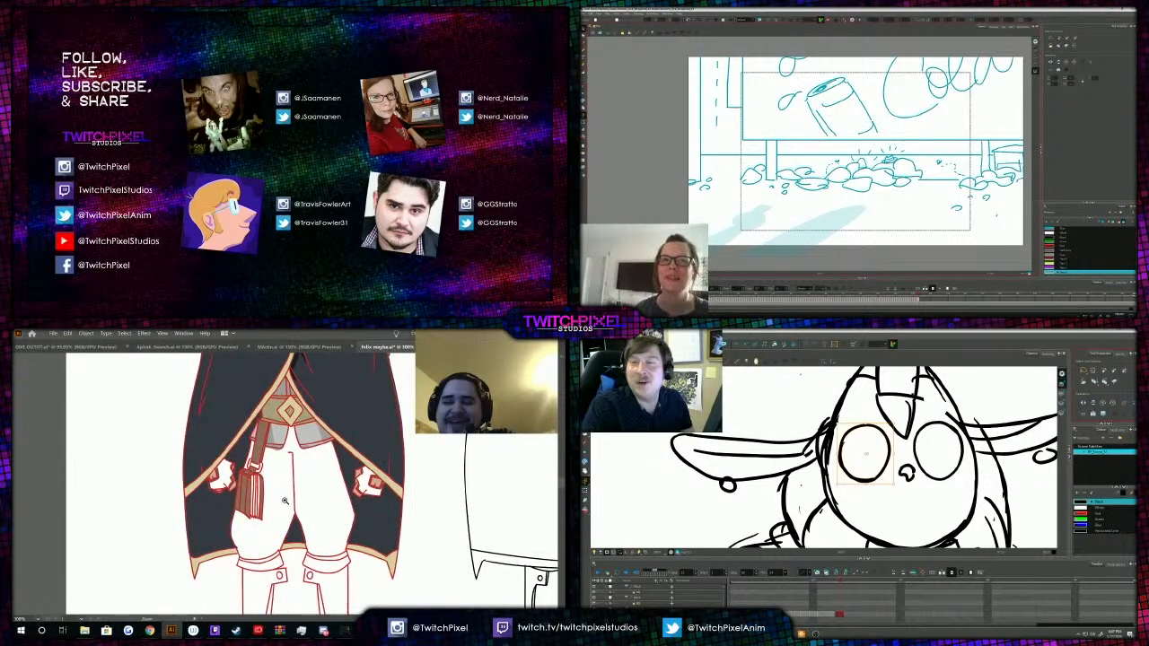
{"action": "left_click", "coordinate": [284, 500], "text": "alt"}
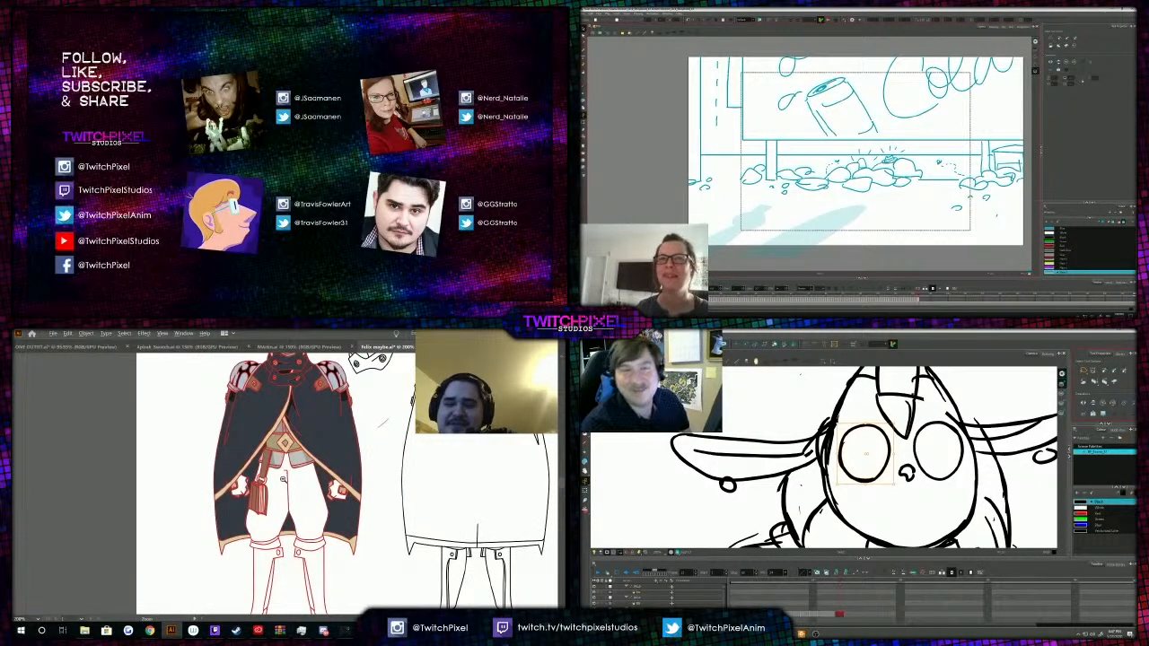
{"action": "left_click", "coordinate": [283, 479], "text": "alt"}
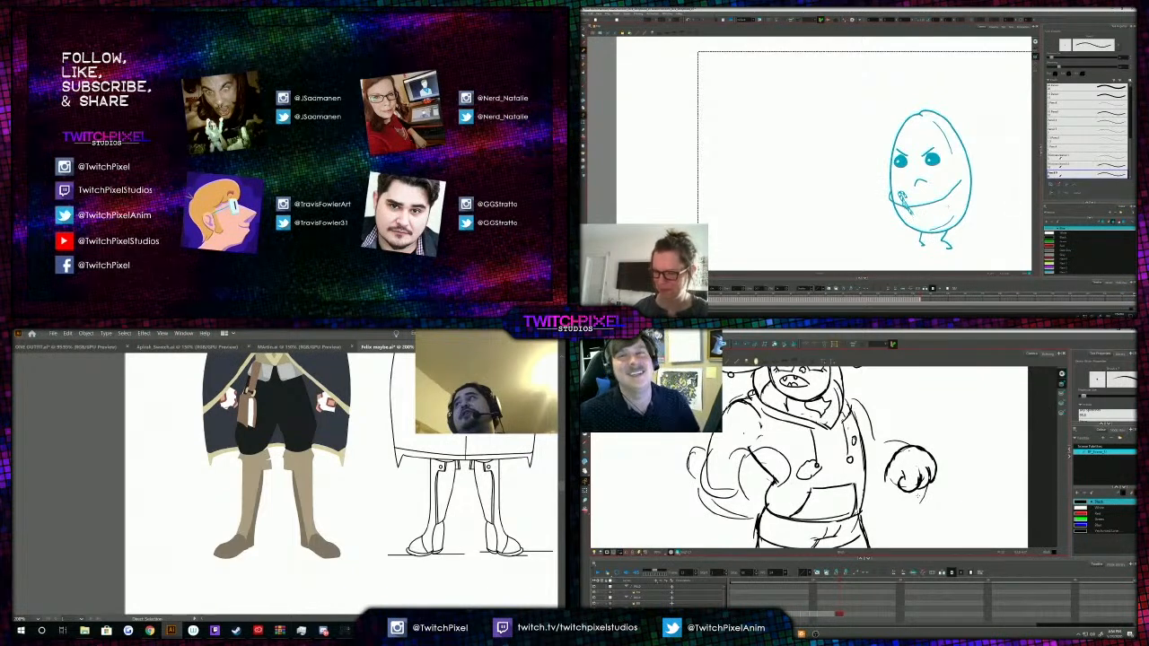
Switch to a different brush preset and undo the last stroke on the frowning egg character.
{"action": "left_click", "coordinate": [1084, 156]}
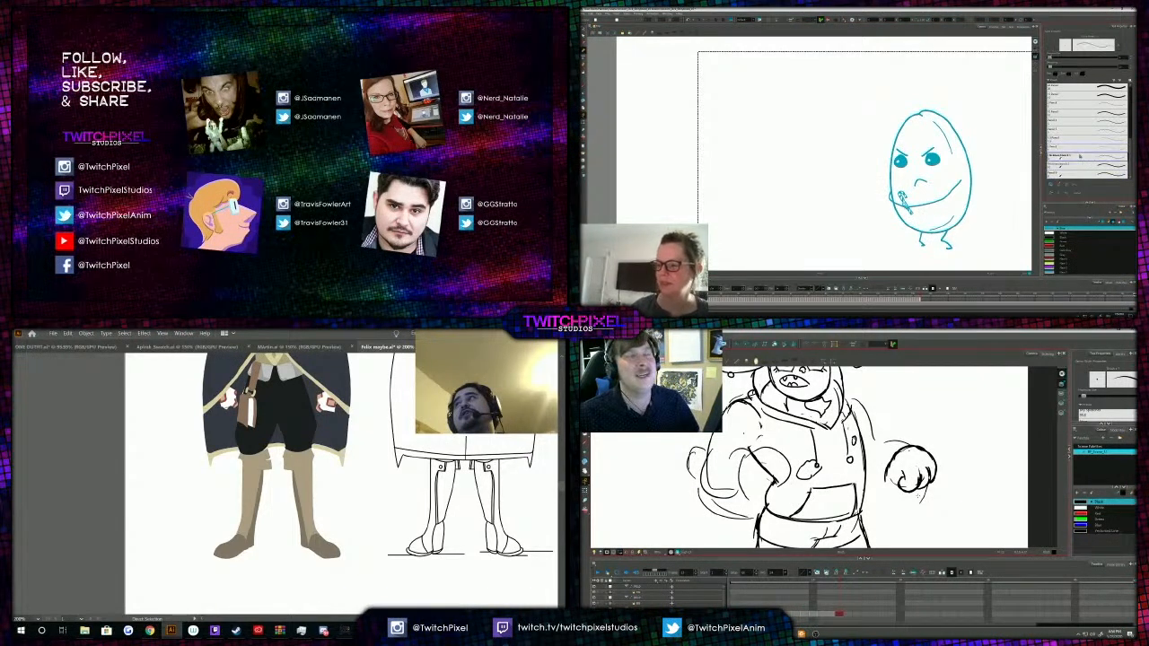
{"action": "key", "text": "ctrl+z"}
{"action": "scroll", "coordinate": [335, 522], "scroll_direction": "down", "scroll_amount": 1}
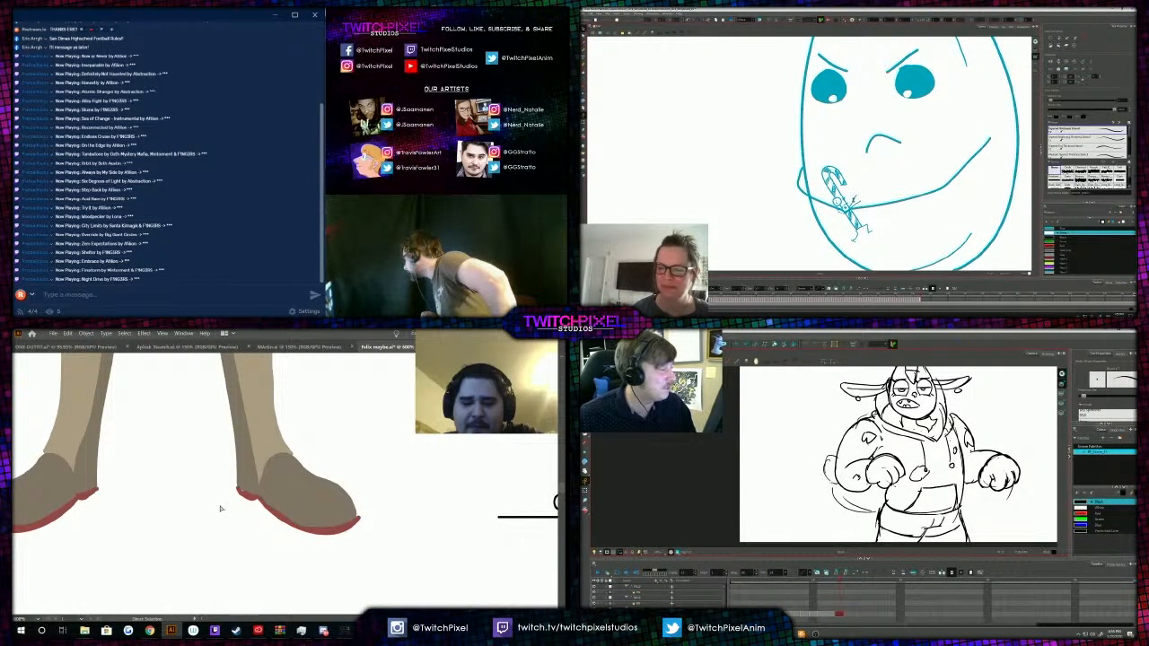
Display the red-haired figure's red line art over the coloured boots, trousers and cape.
{"action": "key", "text": "z"}
{"action": "left_click", "coordinate": [243, 451], "text": "alt"}
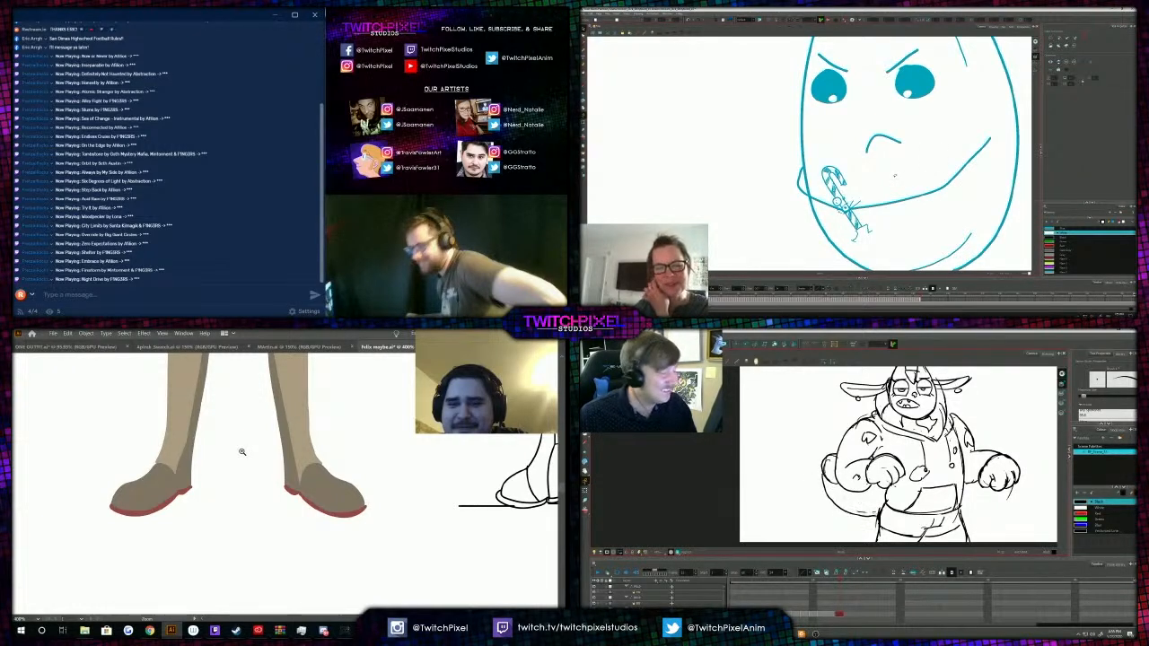
{"action": "left_click", "coordinate": [243, 452], "text": "alt"}
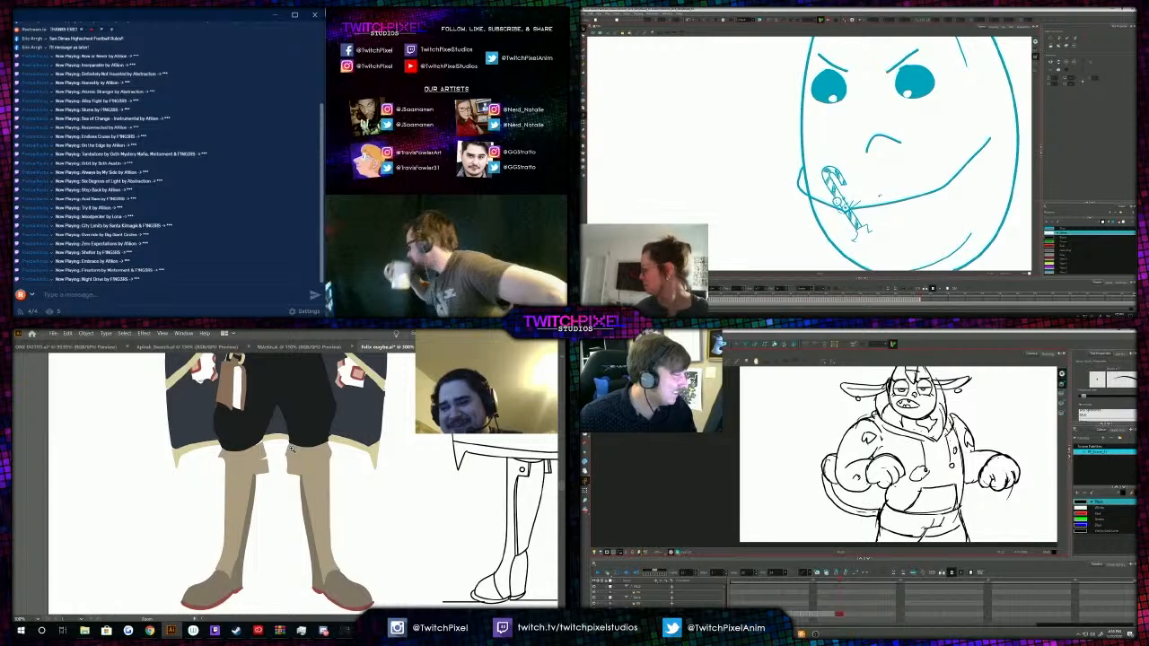
{"action": "key", "text": "v"}
{"action": "key", "text": "ctrl+a"}
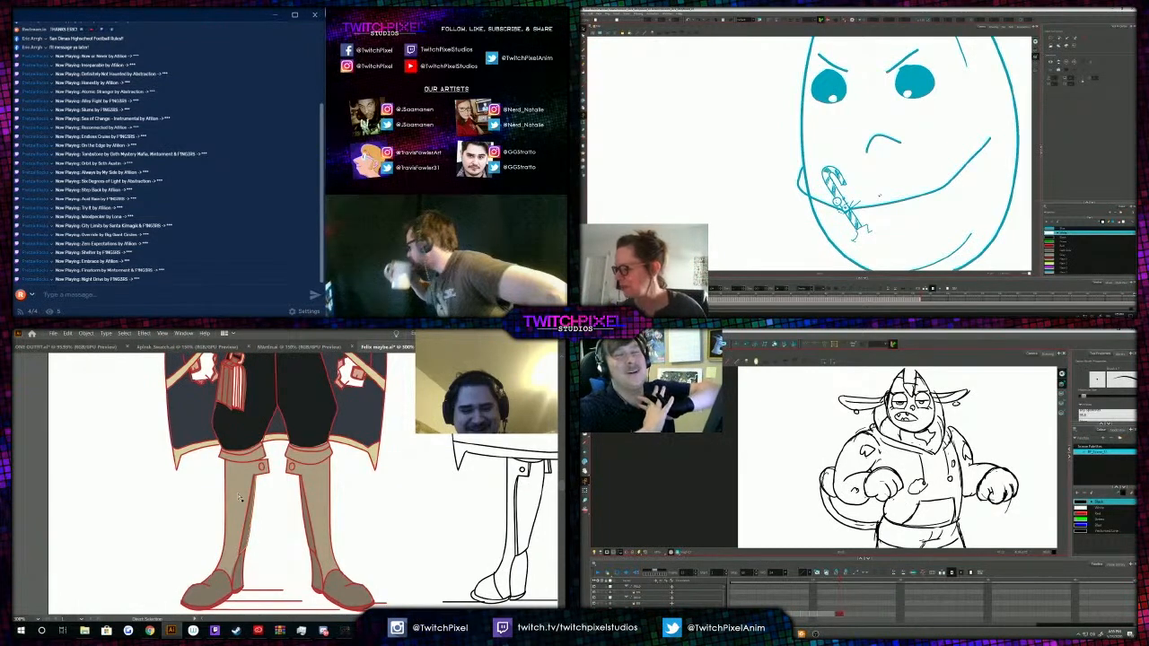
Examine the red-haired figure's colouring at several scales, from the cape and belt down to the trousers and boots.
{"action": "key", "text": "z"}
{"action": "left_click", "coordinate": [282, 449], "text": "alt"}
{"action": "left_click", "coordinate": [282, 449], "text": "alt"}
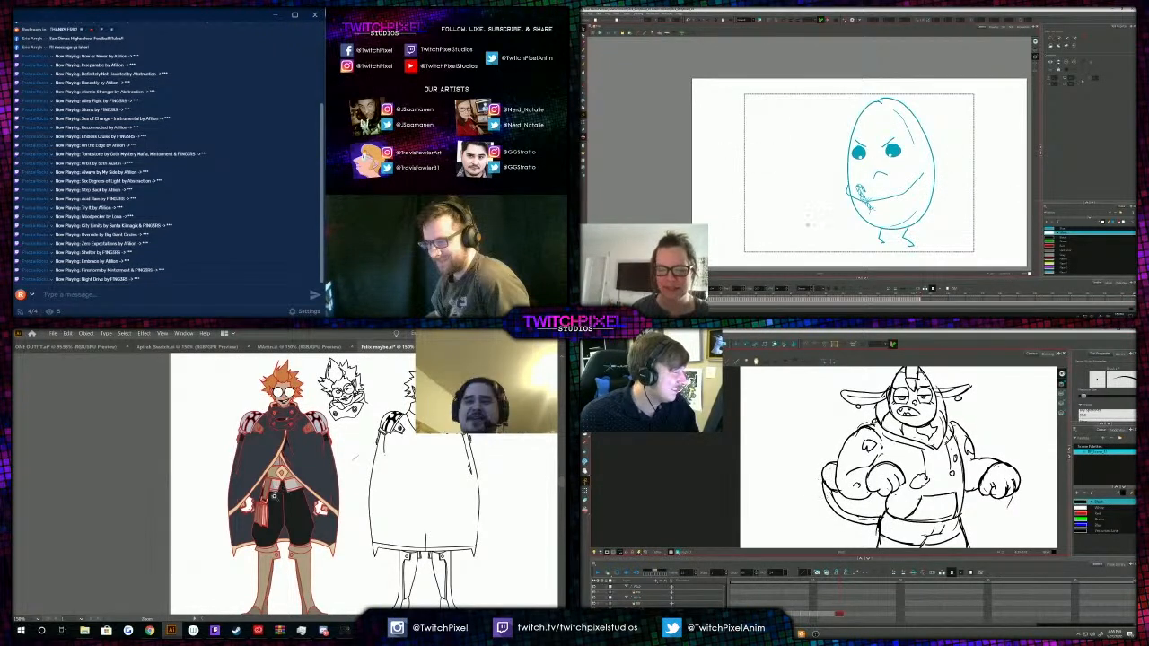
{"action": "left_click", "coordinate": [274, 496]}
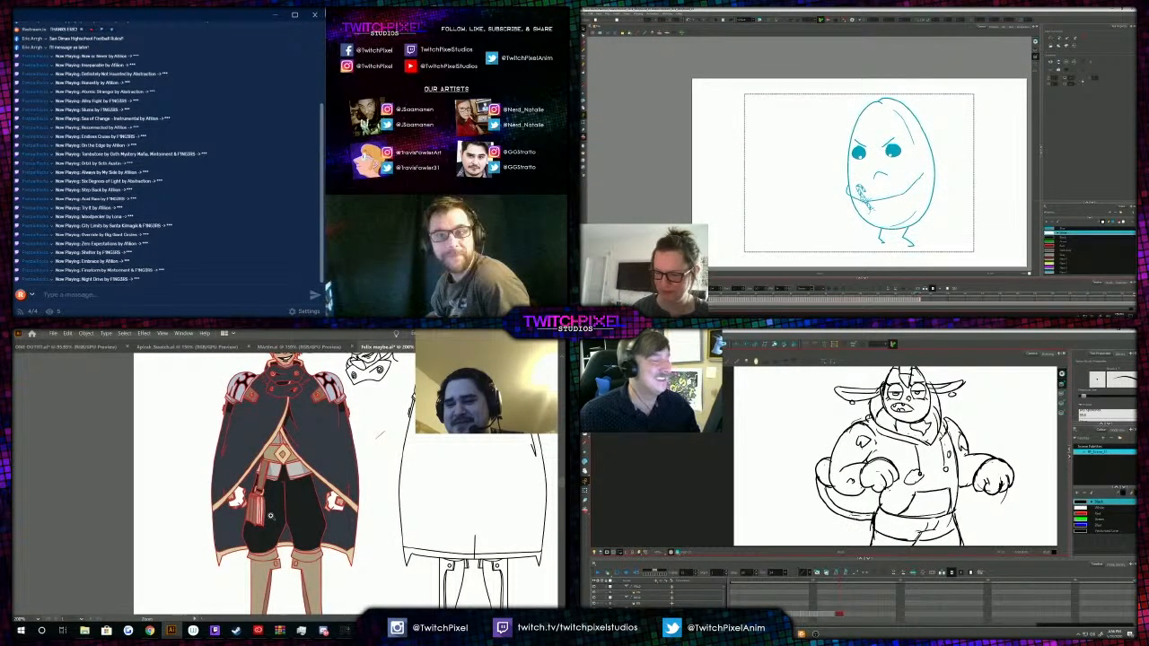
{"action": "left_click", "coordinate": [270, 516], "text": "alt"}
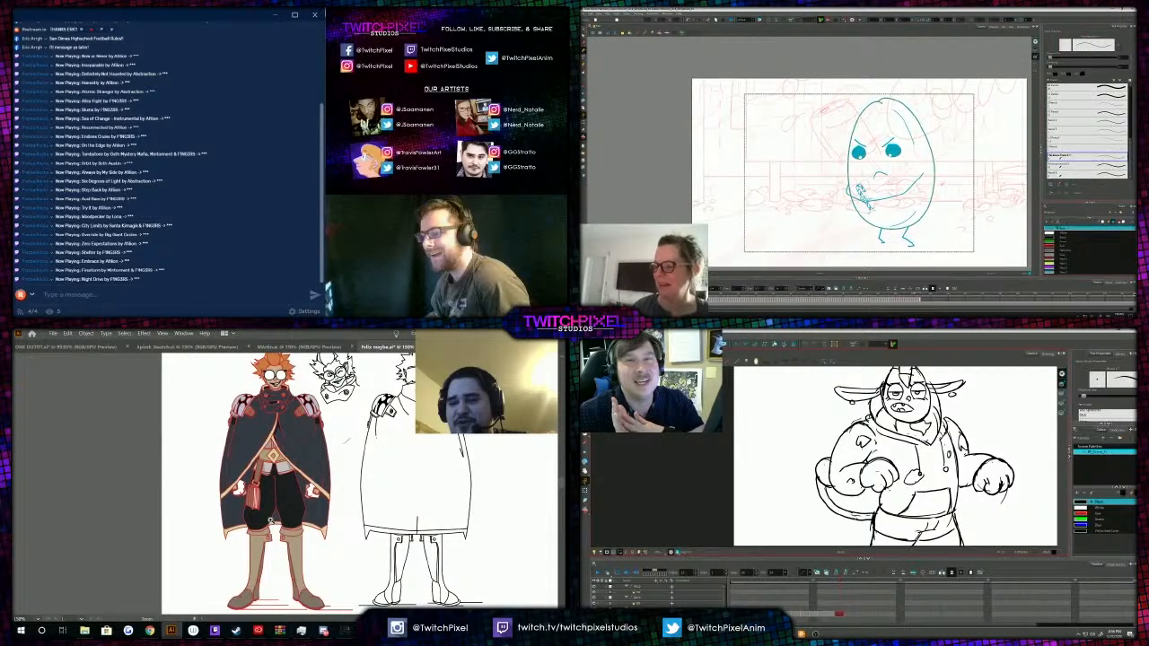
{"action": "left_click", "coordinate": [270, 521]}
{"action": "left_click", "coordinate": [270, 520]}
{"action": "key", "text": "a"}
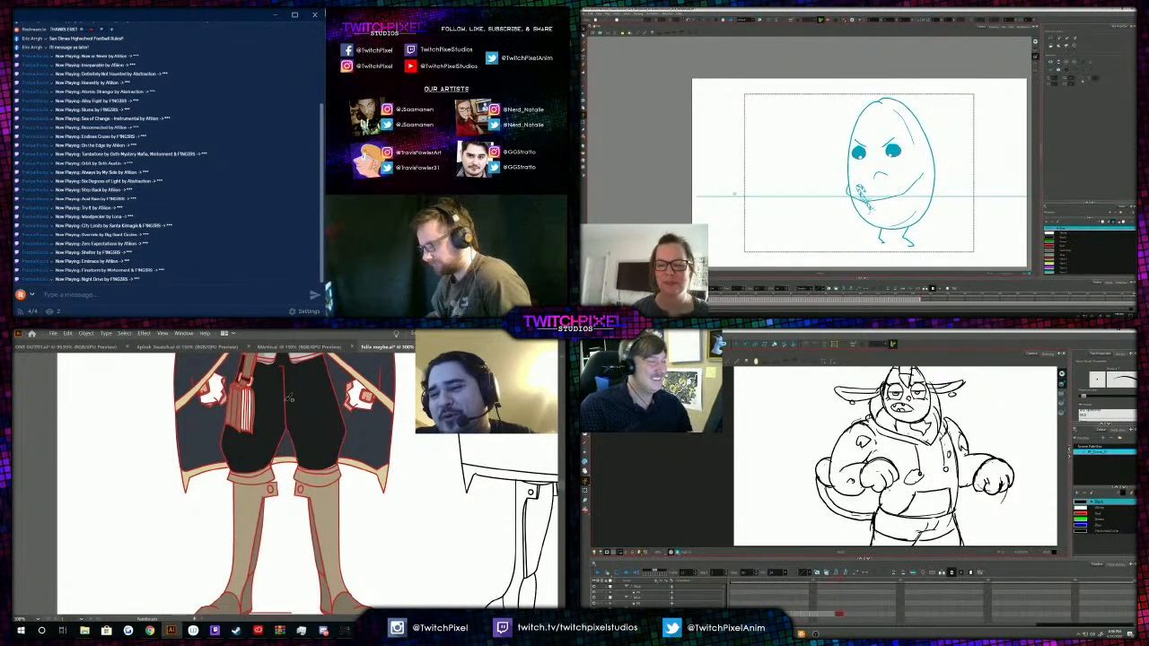
{"action": "key", "text": "z"}
{"action": "left_click", "coordinate": [292, 397], "text": "alt"}
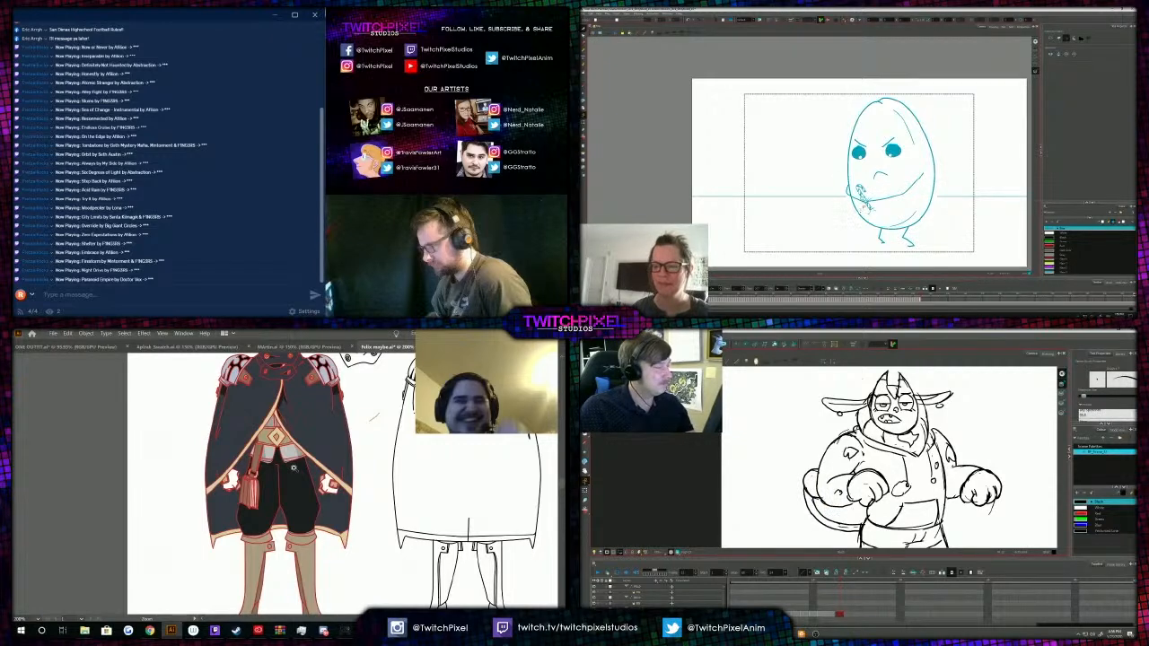
{"action": "scroll", "coordinate": [294, 468], "scroll_direction": "down", "scroll_amount": 2}
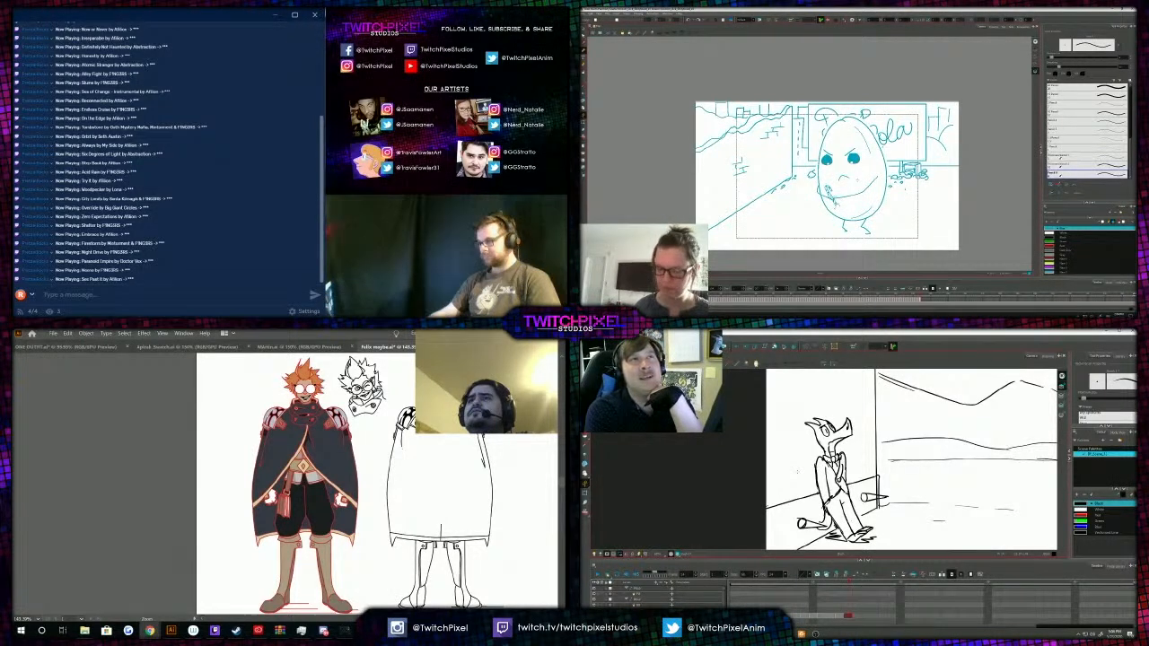
Flip between the egg character's frame and the neighbouring close-up of the Derp Cola billboard and rocks.
{"action": "key", "text": "alt+s"}
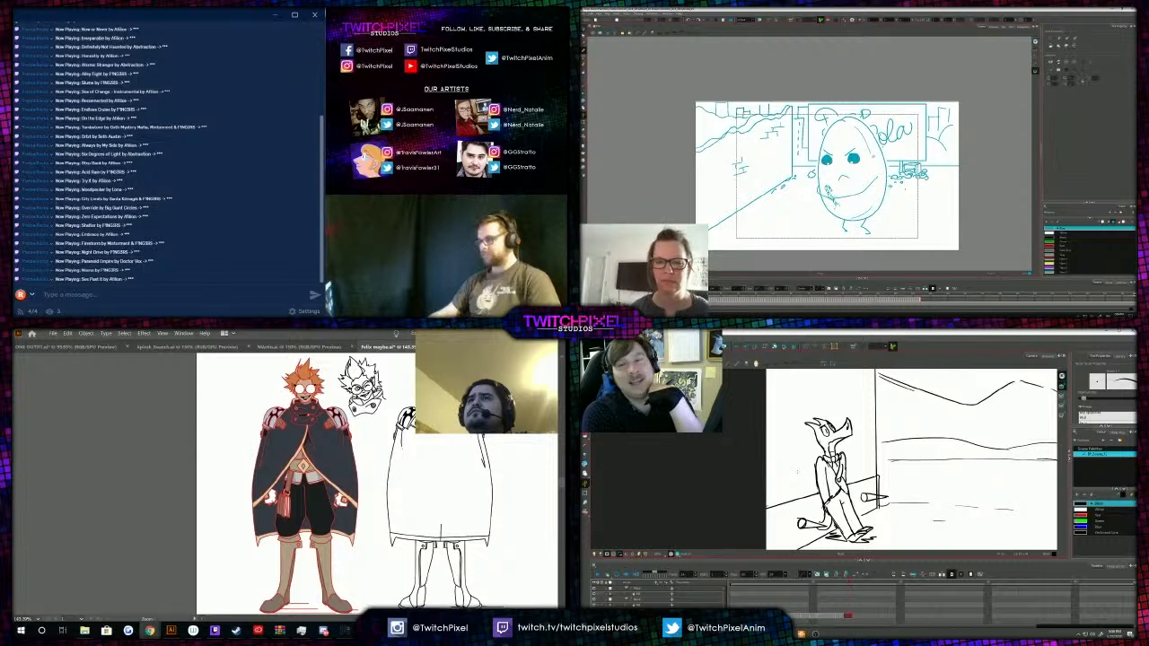
{"action": "key", "text": "period"}
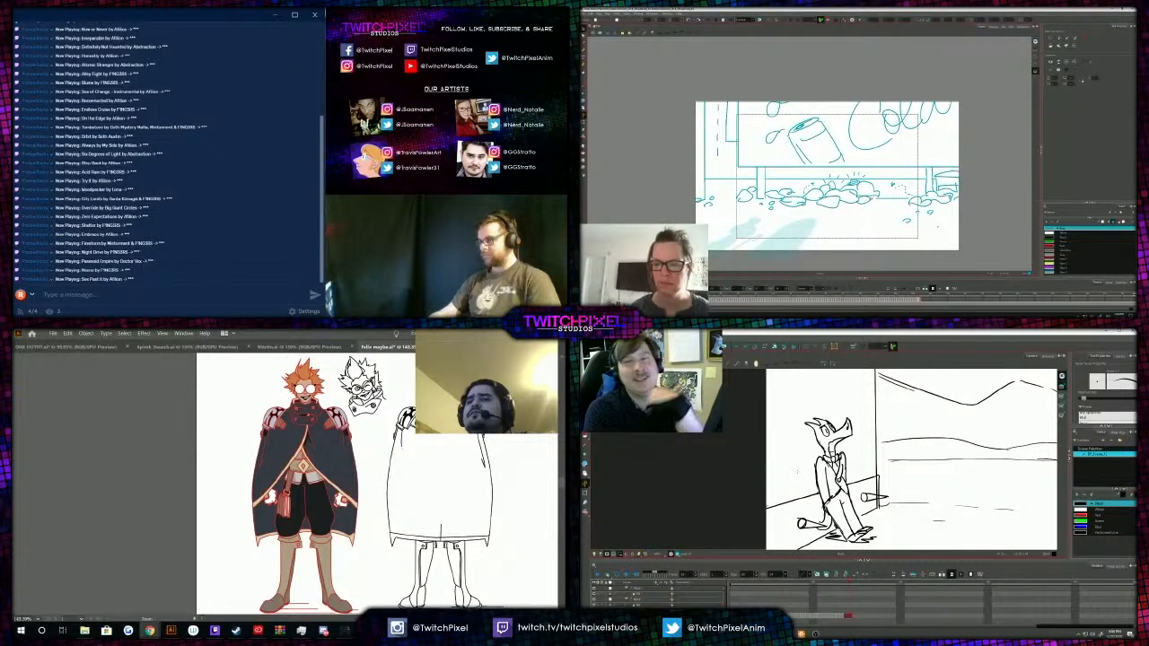
{"action": "key", "text": "comma"}
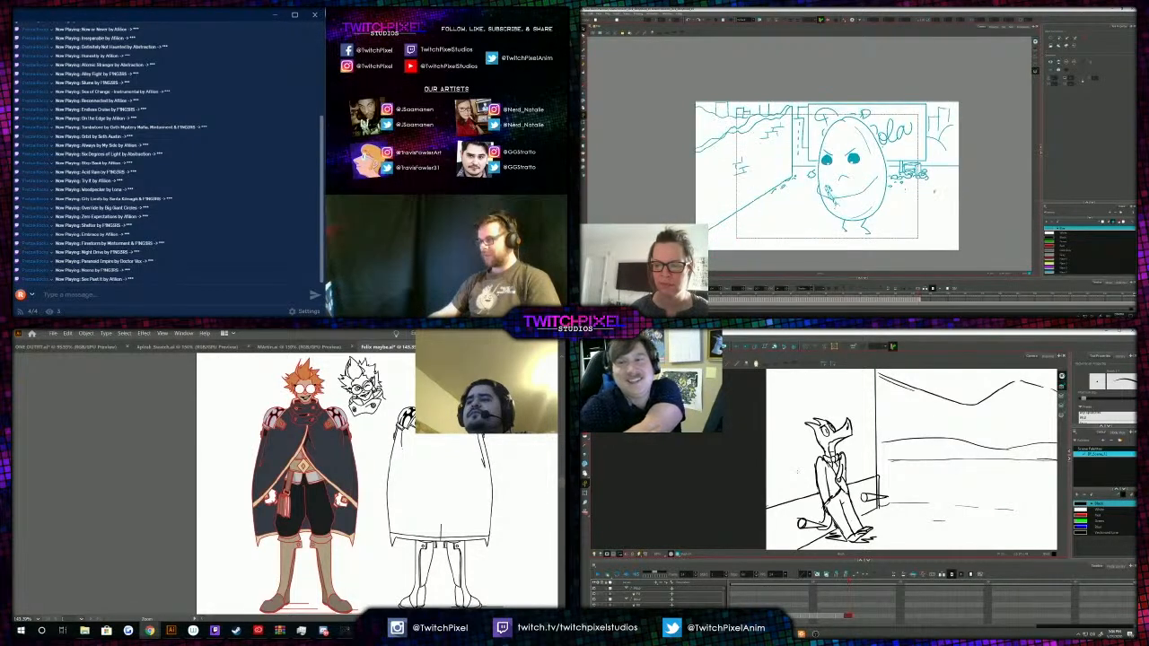
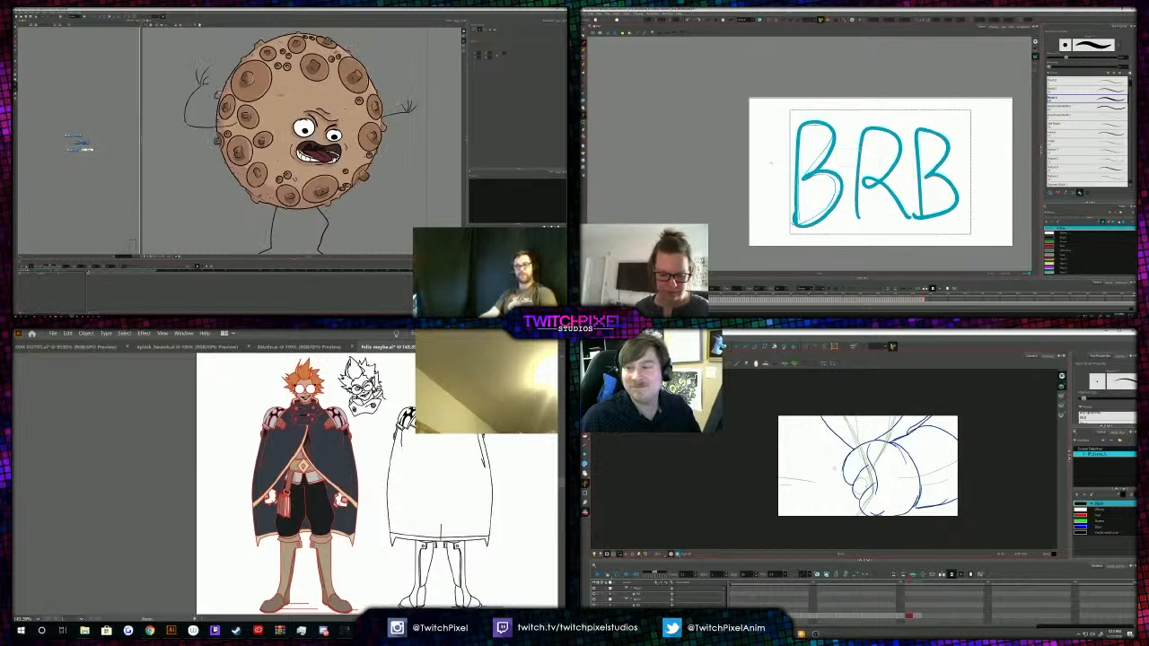
Undo the last three strokes.
{"action": "key", "text": "ctrl+z"}
{"action": "key", "text": "ctrl+z"}
{"action": "key", "text": "ctrl+z"}
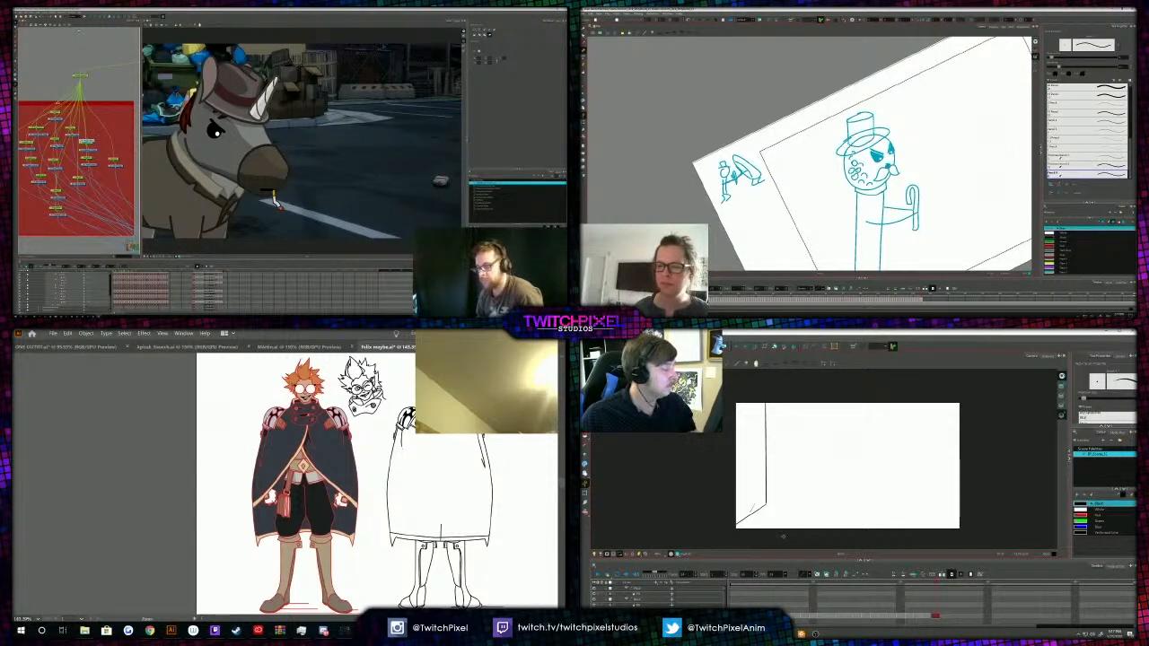
Shift the crown of the moustached character's top hat and pull one node aside in the unicorn-donkey's node network.
{"action": "left_click_drag", "start_coordinate": [72, 152], "coordinate": [102, 142]}
{"action": "key", "text": "alt+s"}
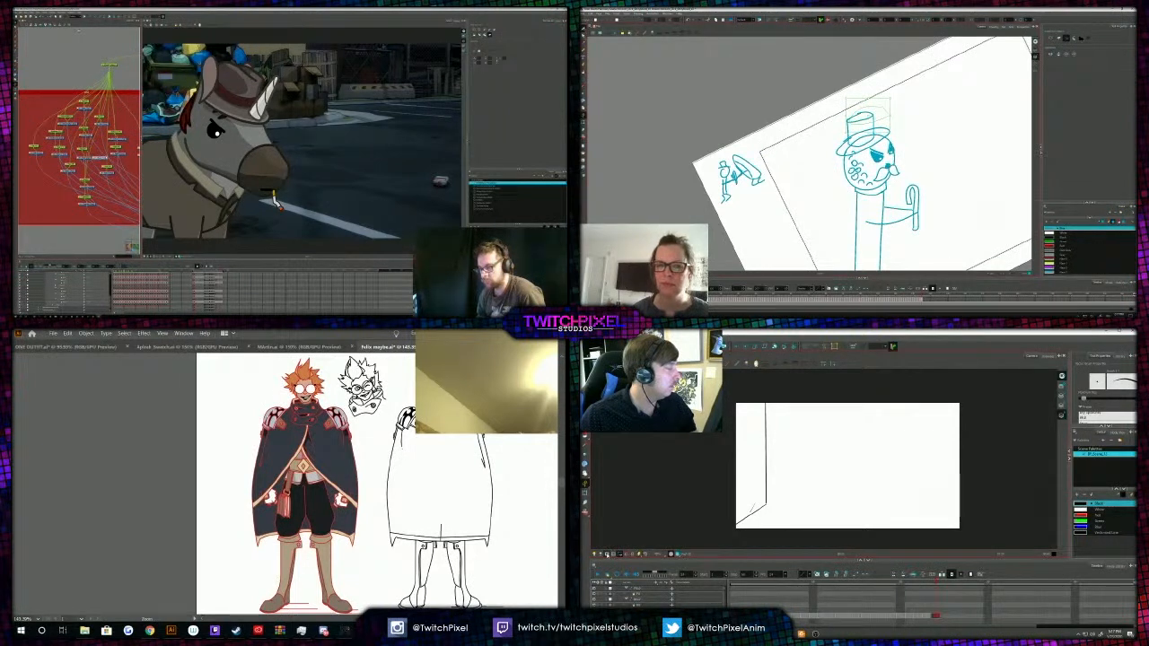
{"action": "left_click_drag", "start_coordinate": [99, 156], "coordinate": [92, 125]}
{"action": "left_click_drag", "start_coordinate": [846, 125], "coordinate": [876, 107]}
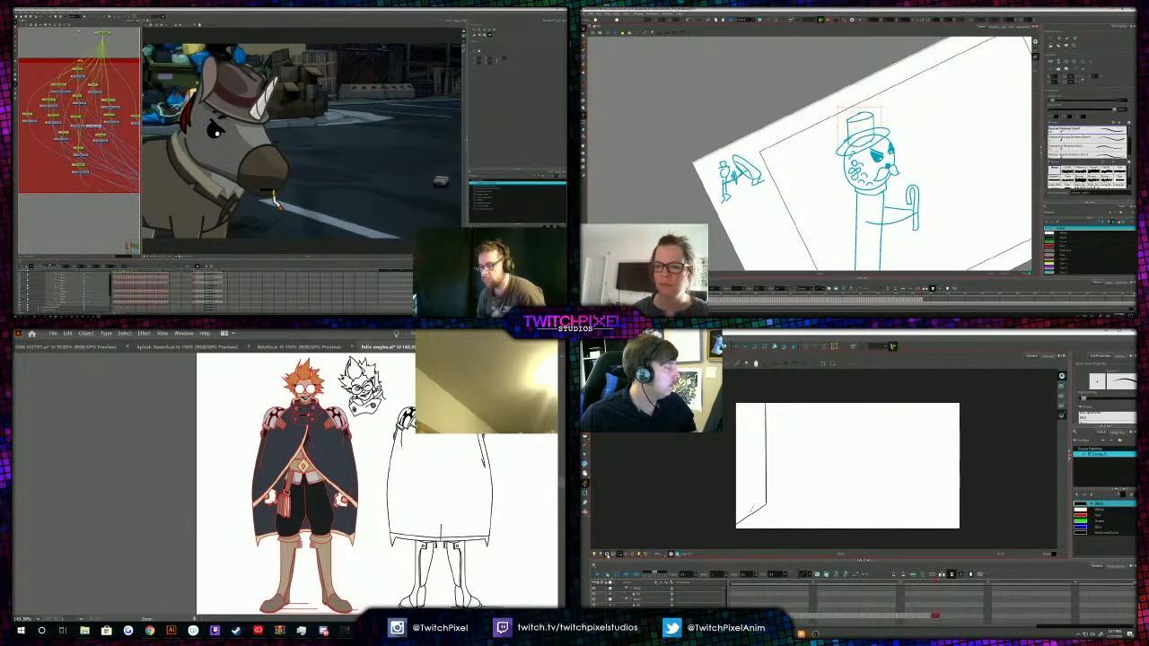
{"action": "mouse_move", "coordinate": [94, 126]}
{"action": "left_mouse_down"}
{"action": "mouse_move", "coordinate": [87, 148]}
{"action": "mouse_move", "coordinate": [56, 168]}
{"action": "left_mouse_up"}
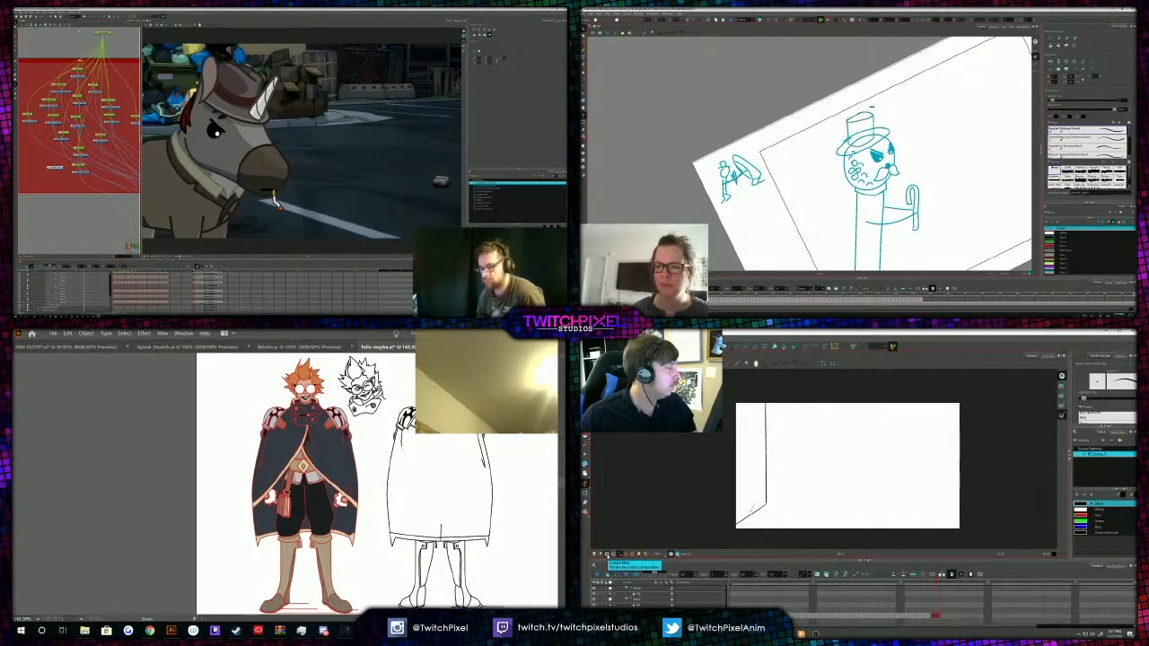
Display the room-corner sketch beyond the camera frame and seat the top hat's crown on its brim.
{"action": "left_click", "coordinate": [608, 555]}
{"action": "scroll", "coordinate": [809, 488], "scroll_direction": "up", "scroll_amount": 3}
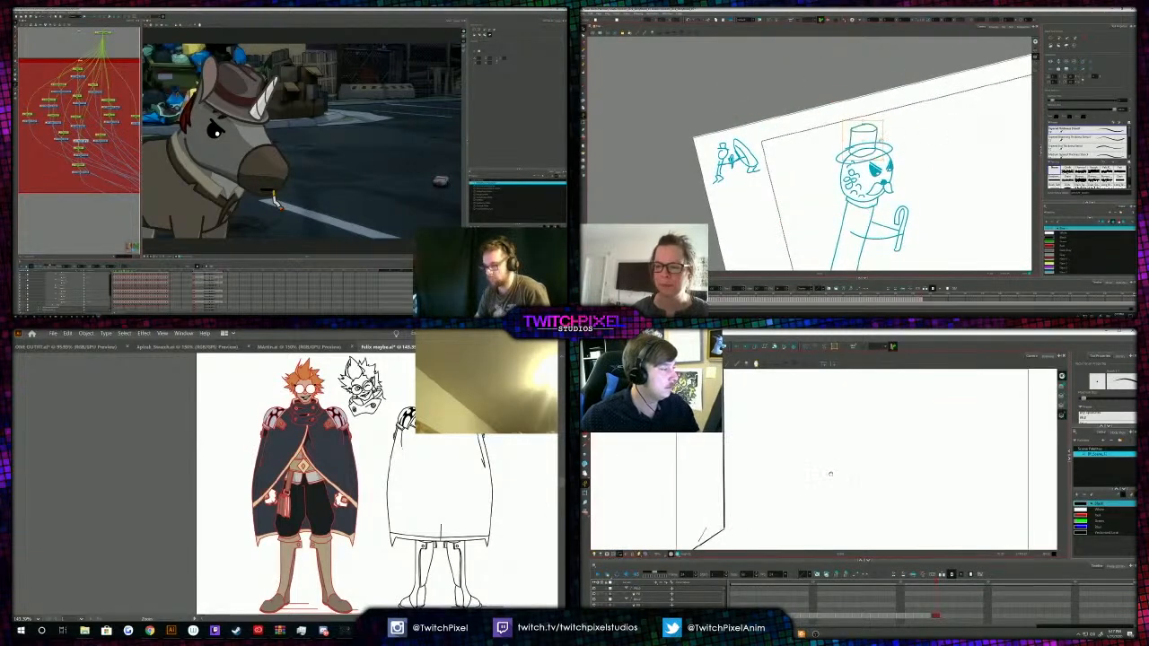
{"action": "scroll", "coordinate": [781, 489], "scroll_direction": "down", "scroll_amount": 3}
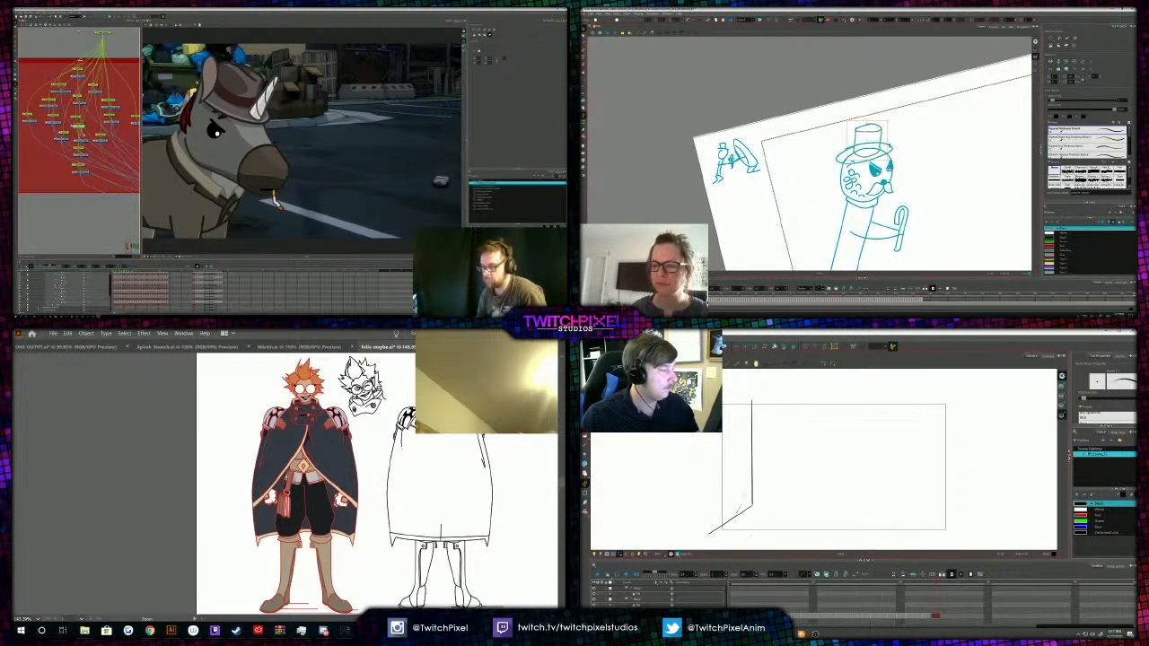
{"action": "left_click_drag", "start_coordinate": [888, 147], "coordinate": [894, 148]}
{"action": "left_click", "coordinate": [907, 120]}
{"action": "left_click_drag", "start_coordinate": [742, 501], "coordinate": [756, 505]}
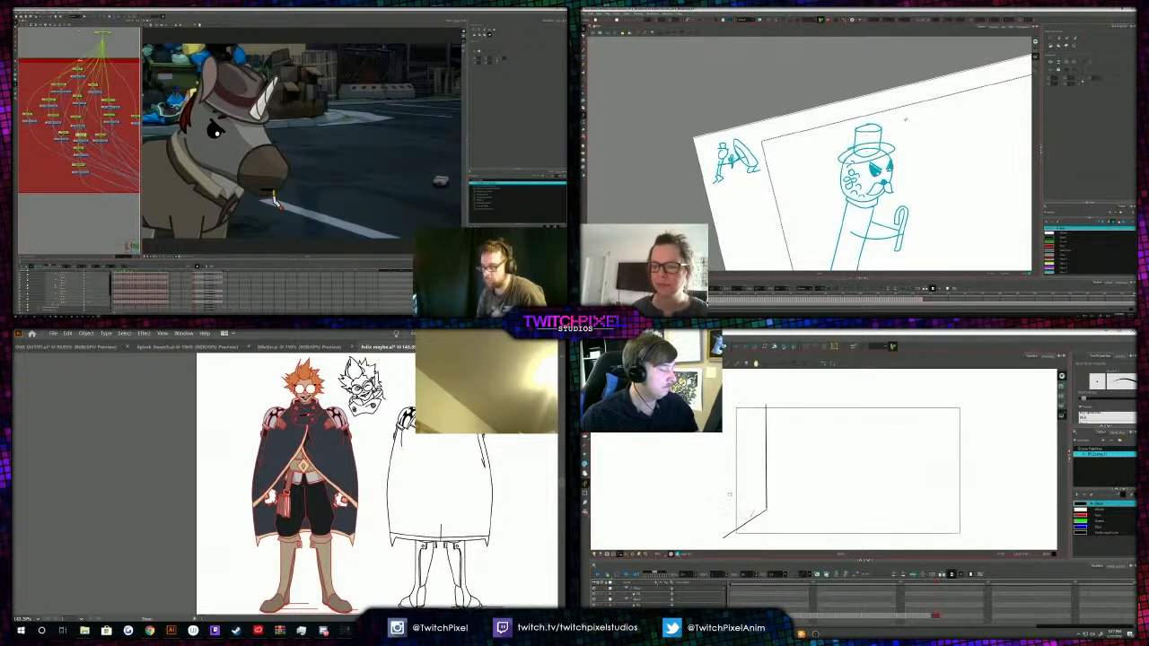
{"action": "scroll", "coordinate": [754, 499], "scroll_direction": "down", "scroll_amount": 3}
Trim the overlapping lines where the top hat's crown meets its brim.
{"action": "left_click", "coordinate": [584, 29]}
{"action": "left_click", "coordinate": [598, 33]}
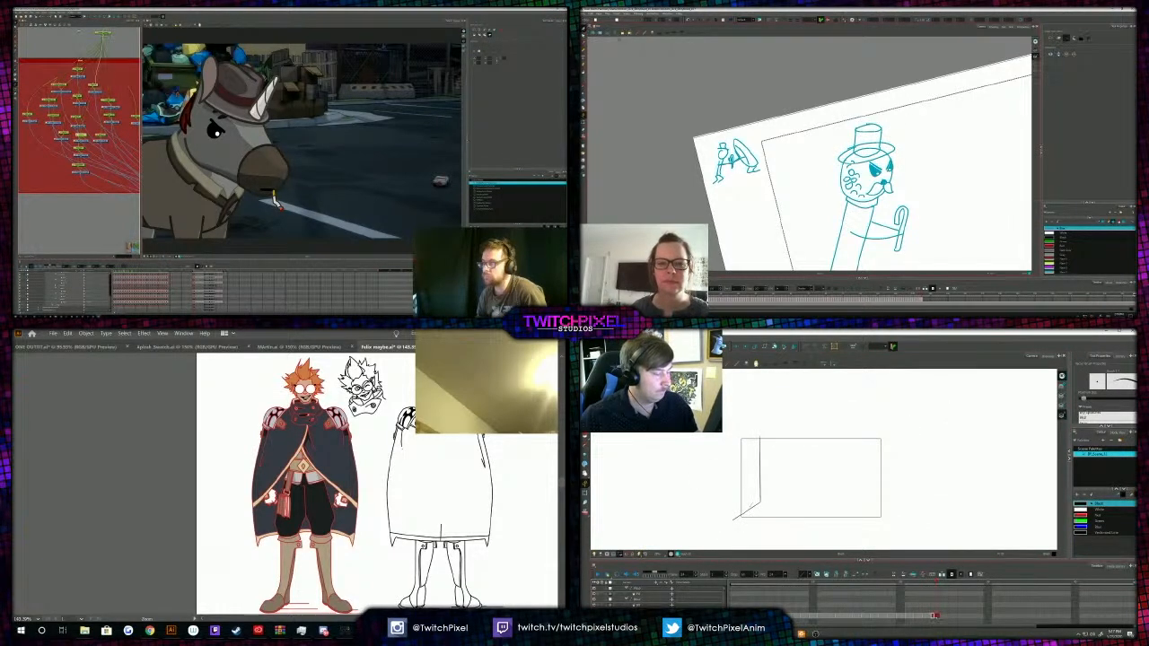
{"action": "left_click_drag", "start_coordinate": [859, 144], "coordinate": [881, 145]}
Select the vertical wall line of the room corner and extend it upward well past the camera frame.
{"action": "scroll", "coordinate": [787, 500], "scroll_direction": "up", "scroll_amount": 1}
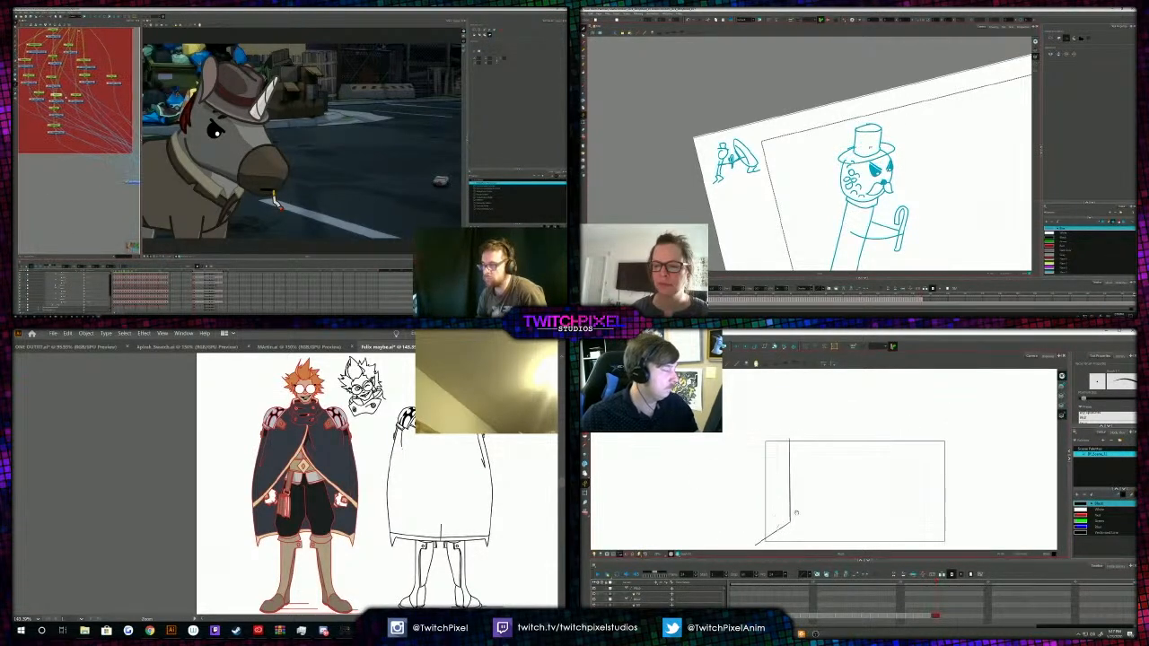
{"action": "scroll", "coordinate": [787, 500], "scroll_direction": "down", "scroll_amount": 2}
{"action": "key", "text": "alt+s"}
{"action": "left_click", "coordinate": [807, 479]}
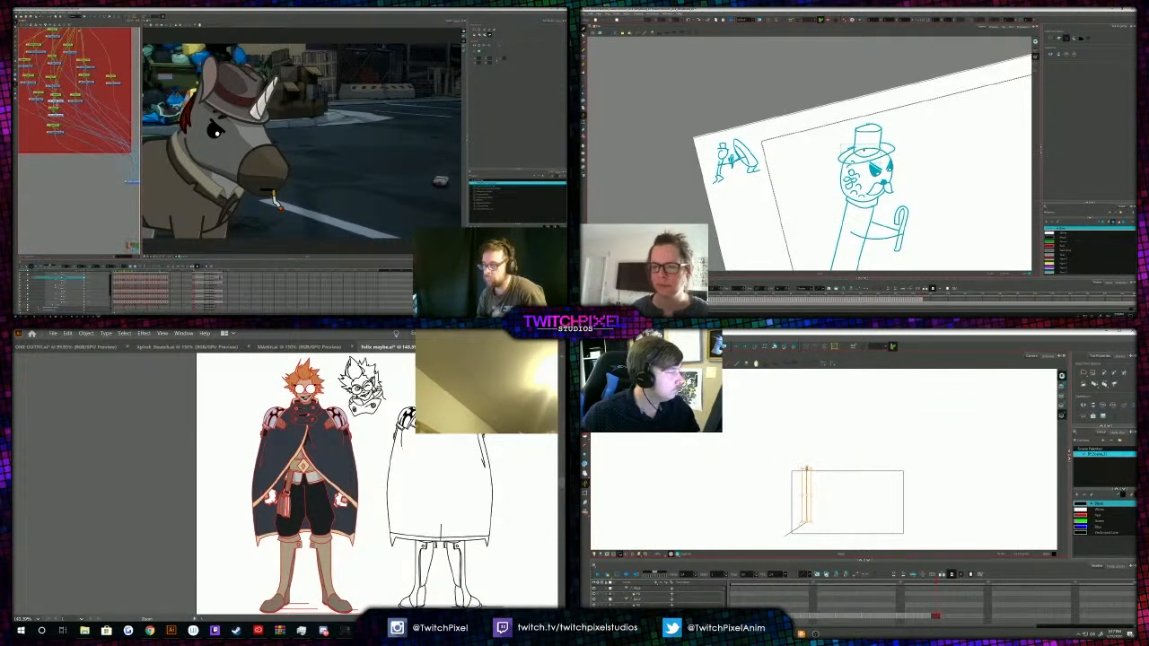
{"action": "left_click_drag", "start_coordinate": [808, 468], "coordinate": [807, 394]}
{"action": "scroll", "coordinate": [868, 150], "scroll_direction": "up", "scroll_amount": 3}
{"action": "left_click", "coordinate": [808, 398]}
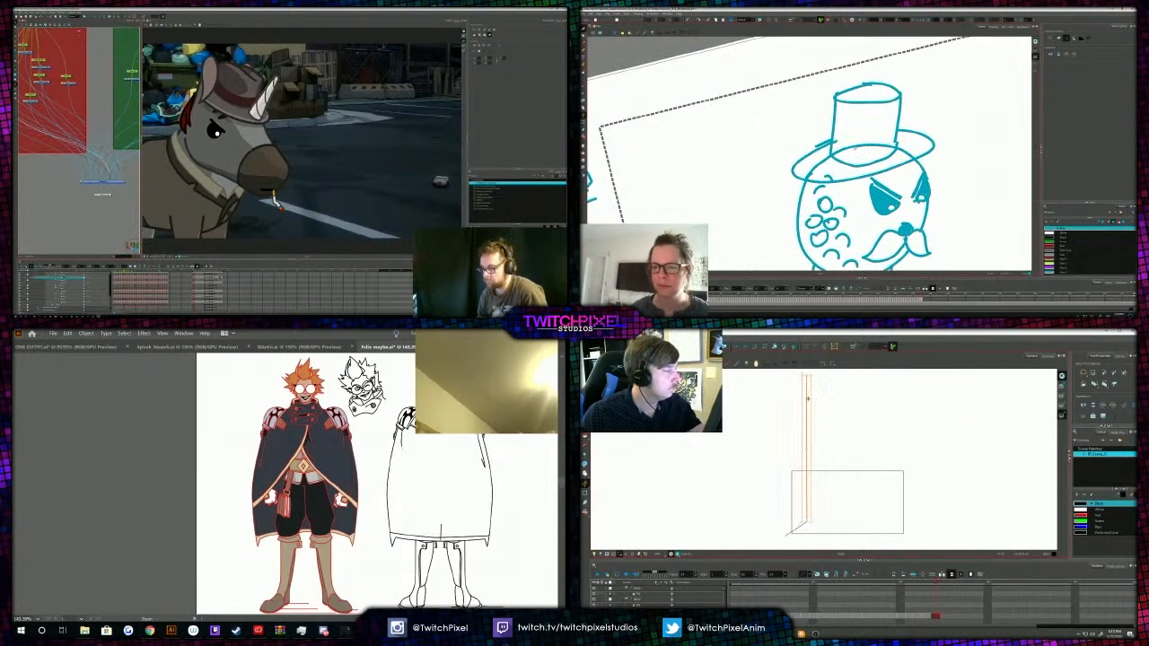
Extend the room corner's diagonal floor line outward beyond the camera frame.
{"action": "left_click_drag", "start_coordinate": [779, 521], "coordinate": [794, 492]}
{"action": "left_click", "coordinate": [802, 508]}
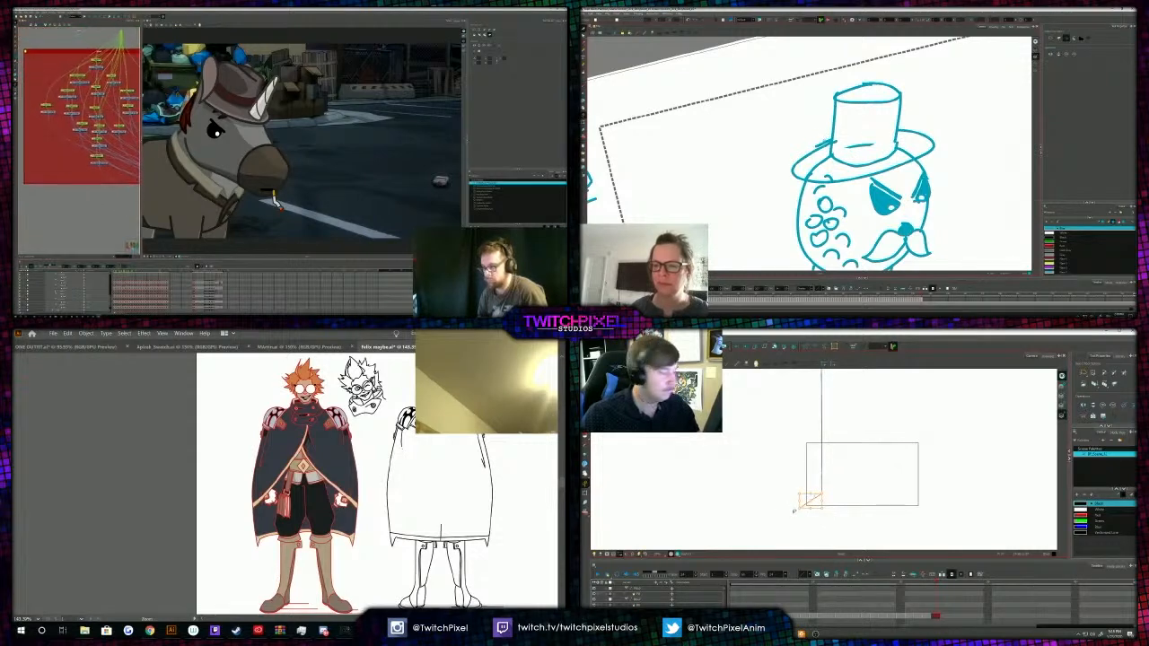
{"action": "left_click_drag", "start_coordinate": [797, 508], "coordinate": [742, 550]}
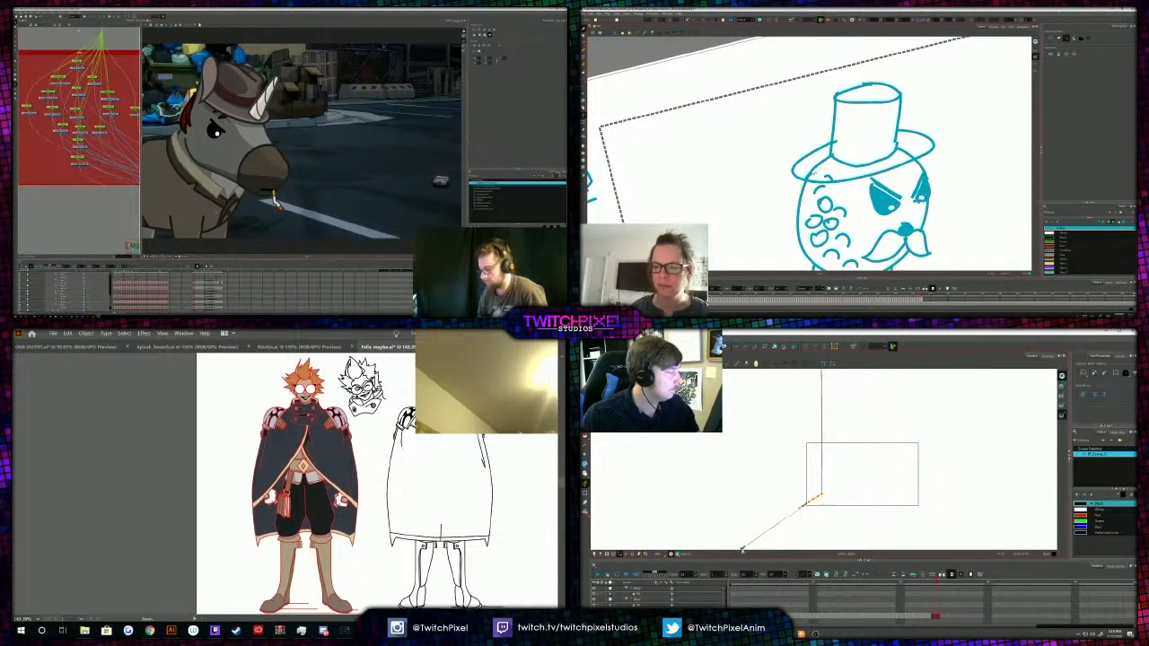
{"action": "left_click", "coordinate": [761, 498]}
{"action": "left_click_drag", "start_coordinate": [790, 478], "coordinate": [765, 496]}
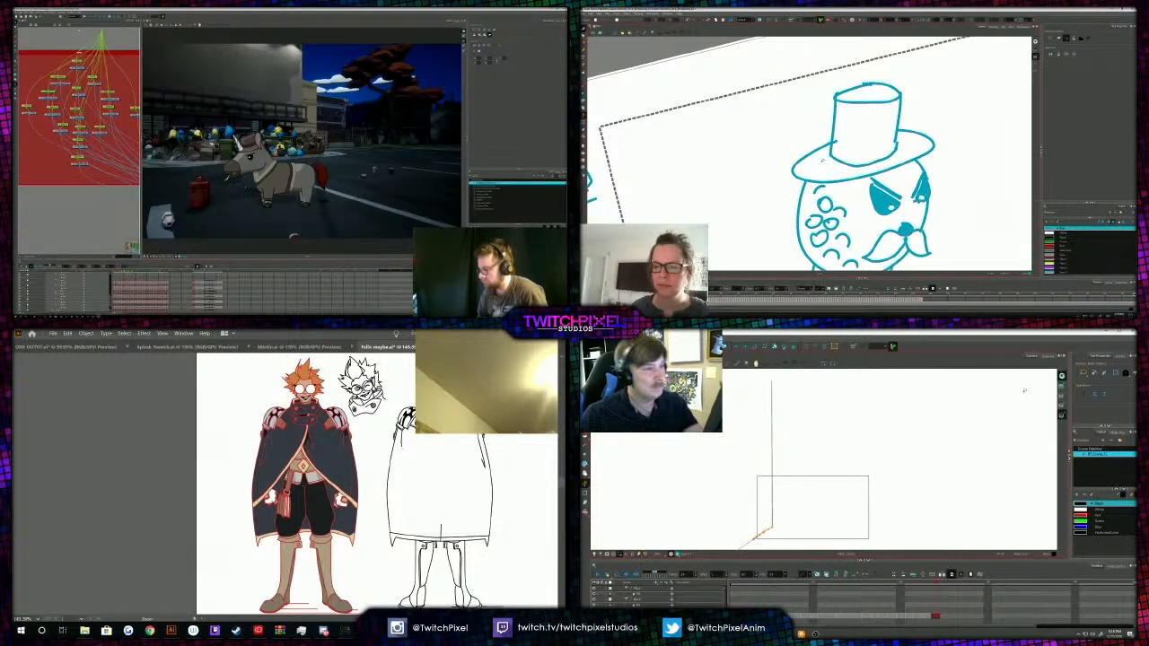
Switch the room sketch to the drawing view with the Brush and select the cigarette at the unicorn-donkey's mouth.
{"action": "left_click", "coordinate": [1047, 356]}
{"action": "left_click", "coordinate": [229, 175]}
{"action": "scroll", "coordinate": [229, 175], "scroll_direction": "up", "scroll_amount": 4}
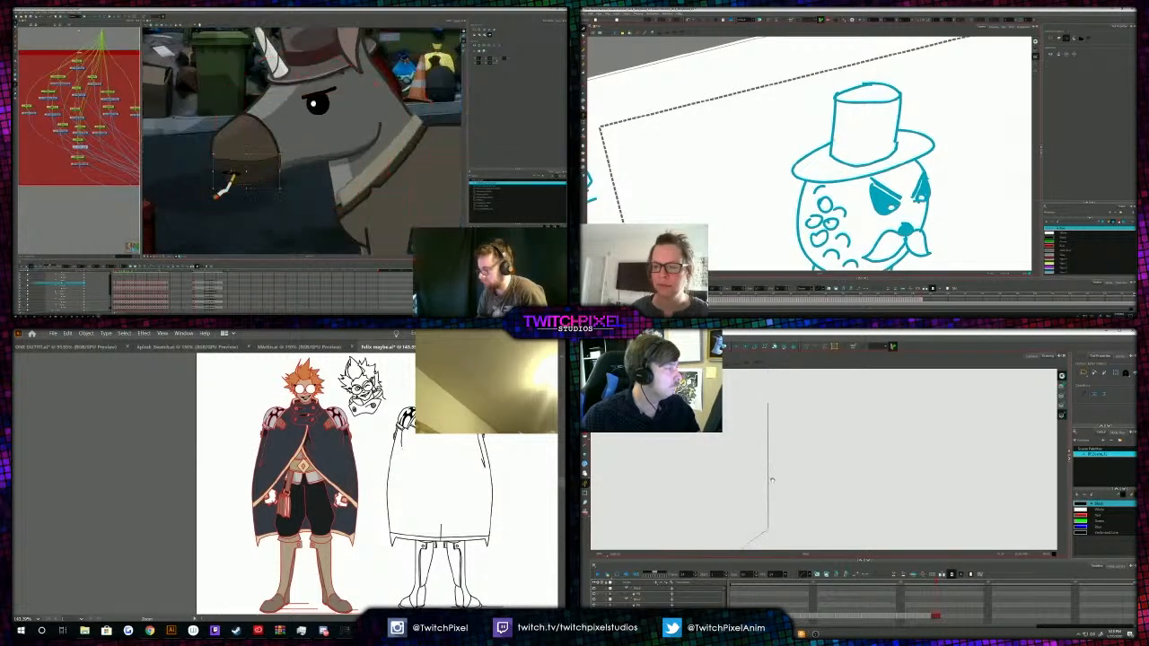
{"action": "left_click", "coordinate": [243, 171]}
{"action": "left_click", "coordinate": [231, 174]}
{"action": "key", "text": "alt+b"}
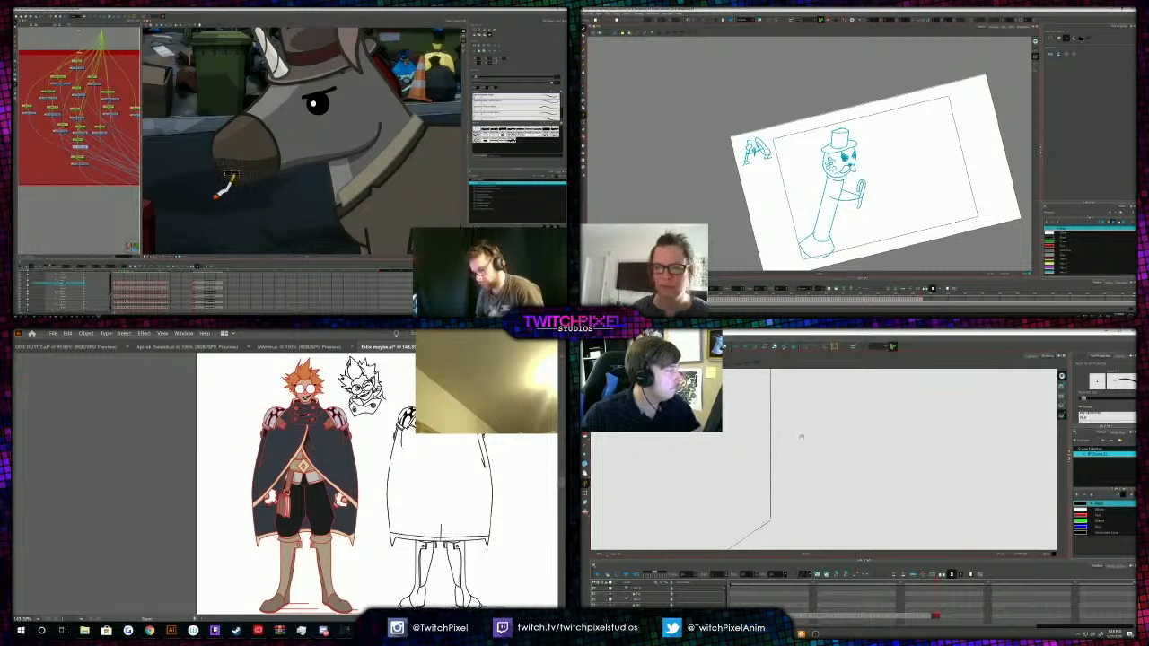
{"action": "key", "text": "Escape"}
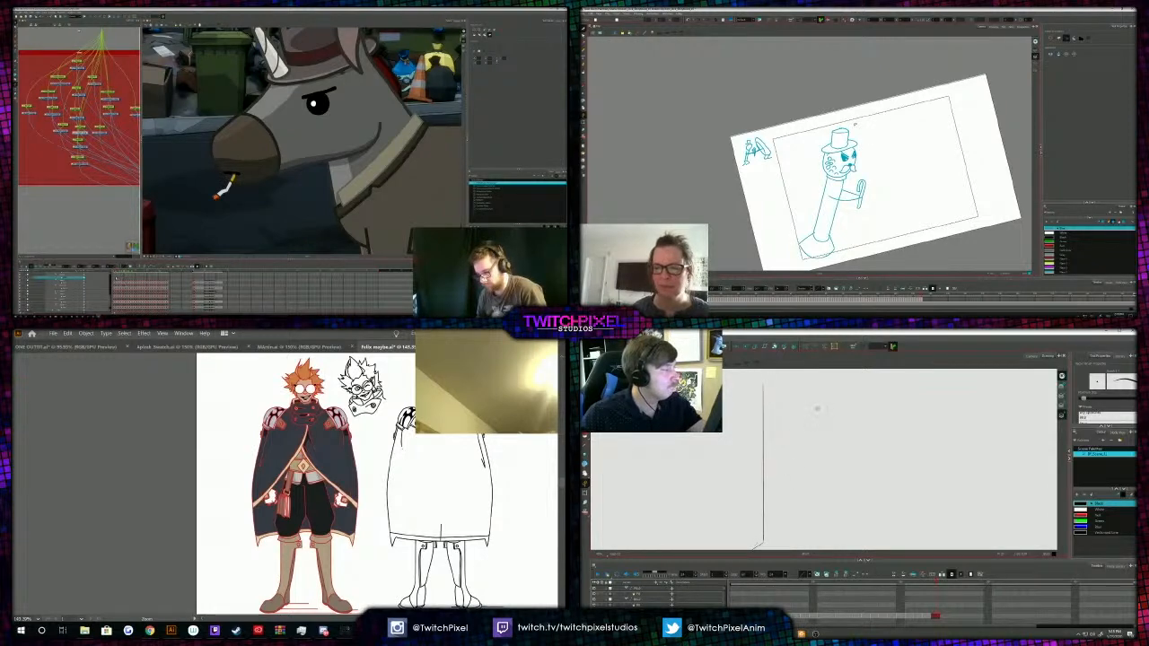
Straighten the rotated canvas of the top-hat character's frame and draw a small circle and a horizontal floor line in the room sketch.
{"action": "key", "text": "shift+x"}
{"action": "mouse_move", "coordinate": [828, 407]}
{"action": "left_mouse_down"}
{"action": "mouse_move", "coordinate": [841, 424]}
{"action": "mouse_move", "coordinate": [831, 406]}
{"action": "left_mouse_up"}
{"action": "left_click", "coordinate": [232, 174]}
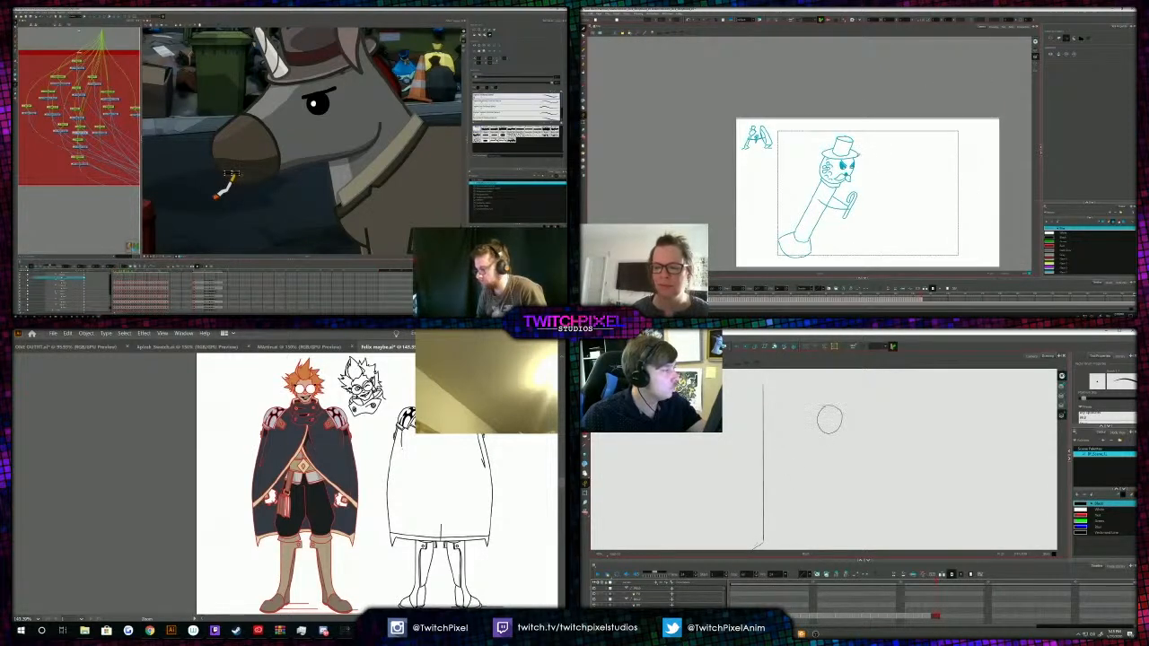
{"action": "left_click", "coordinate": [231, 175]}
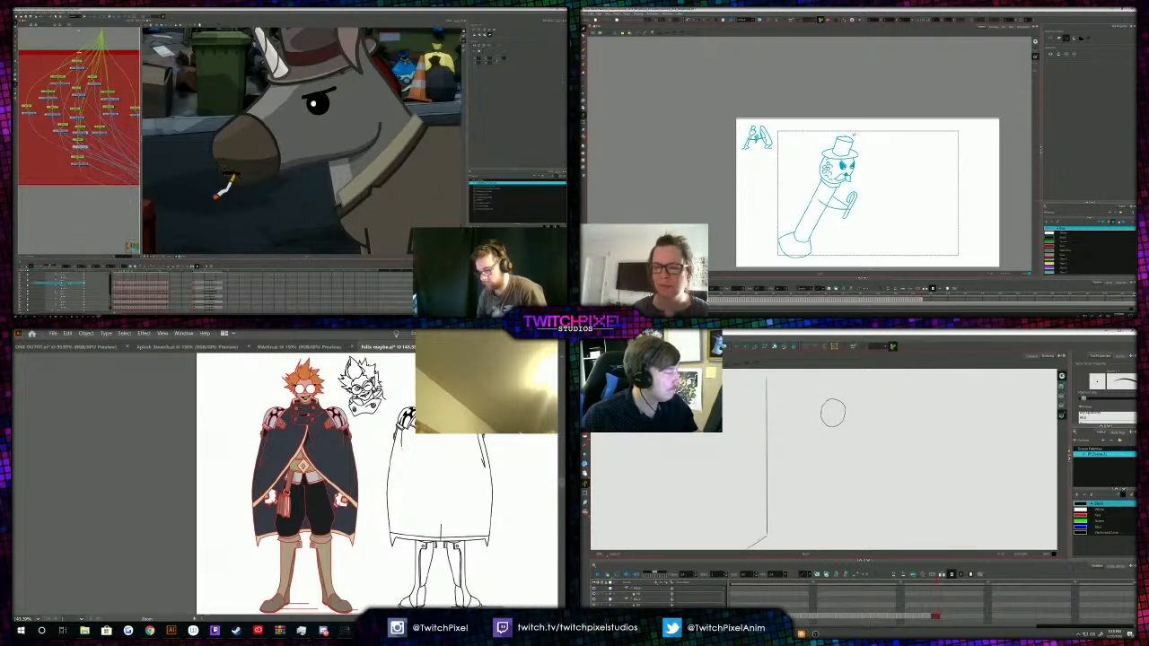
{"action": "left_click_drag", "start_coordinate": [770, 535], "coordinate": [946, 537]}
{"action": "left_click", "coordinate": [231, 174]}
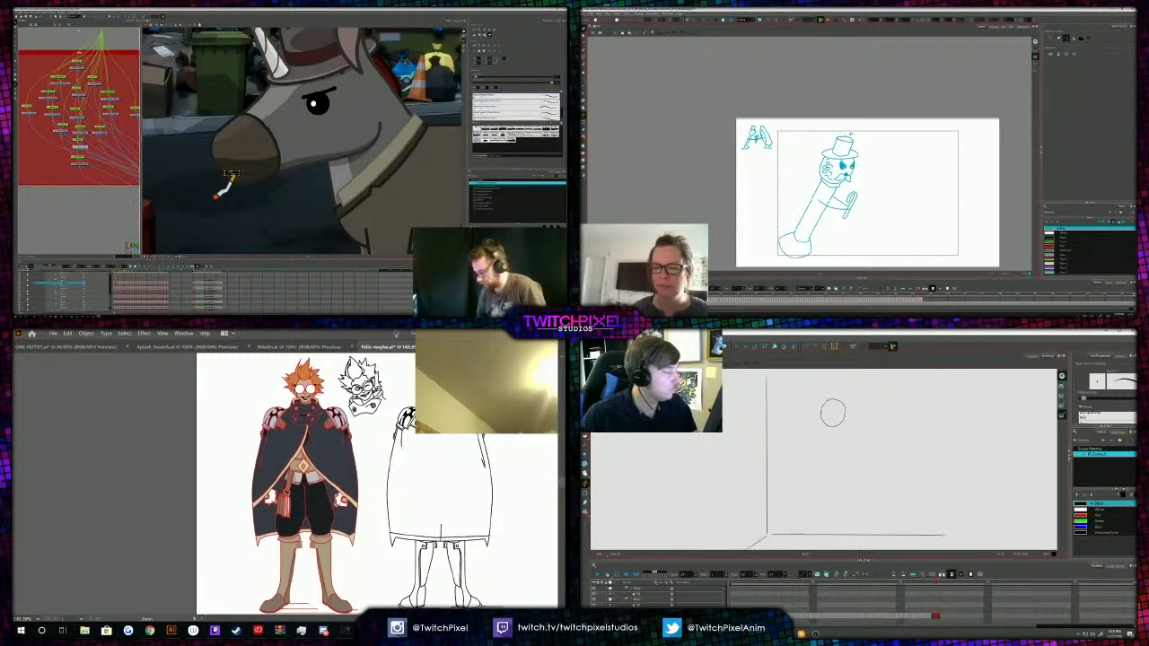
{"action": "key", "text": "Escape"}
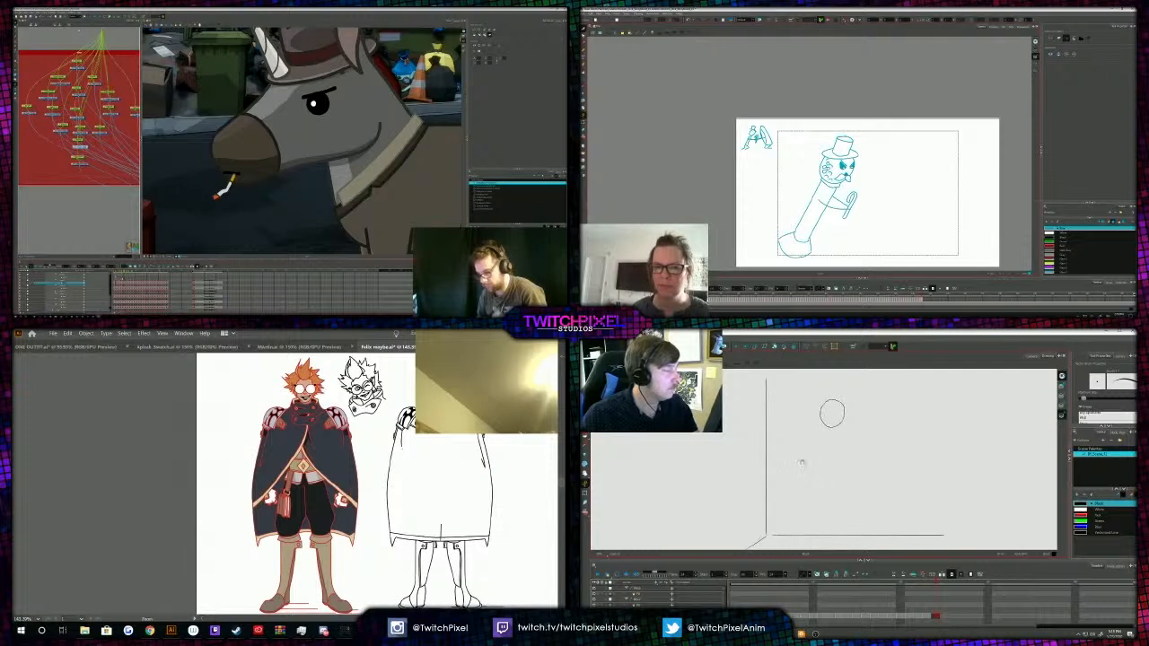
Switch from the eraser to the Pencil tool for the cane-holding top-hat character's frame.
{"action": "key", "text": "alt+e"}
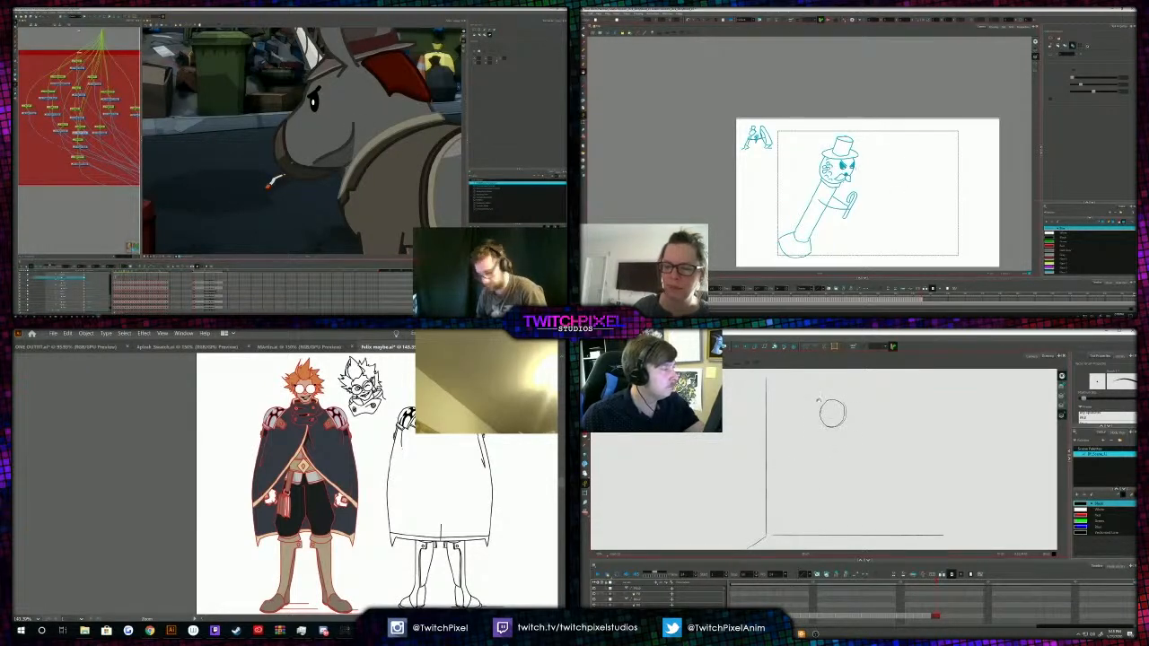
{"action": "key", "text": "2"}
{"action": "key", "text": "2"}
{"action": "key", "text": "alt+/"}
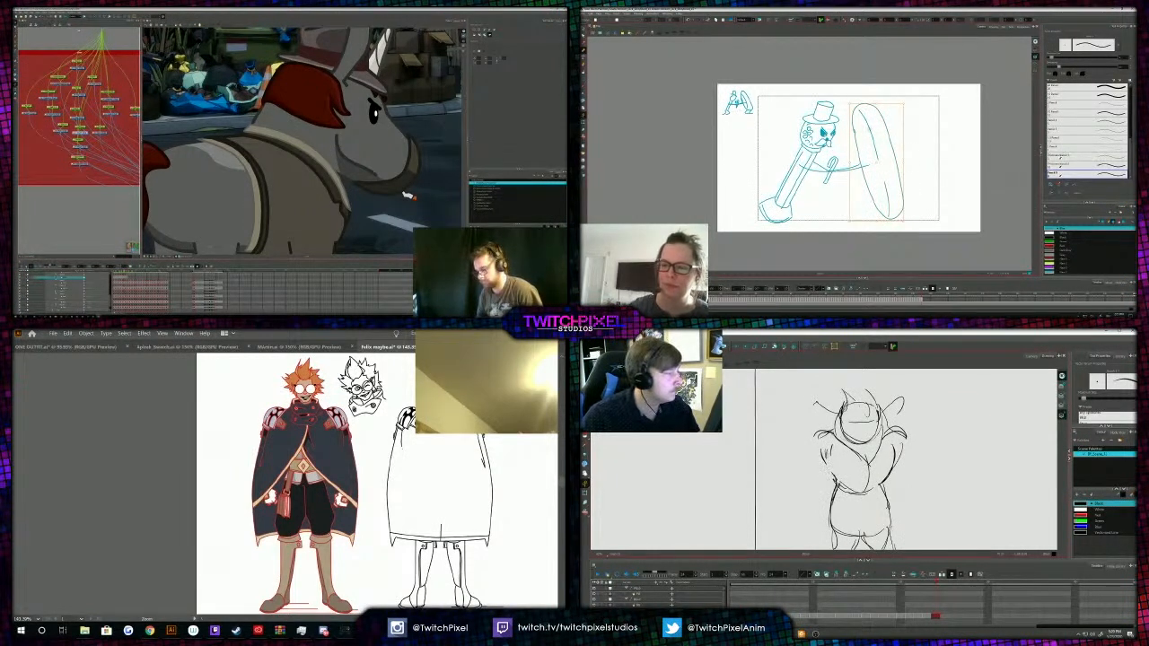
{"action": "left_click", "coordinate": [450, 182]}
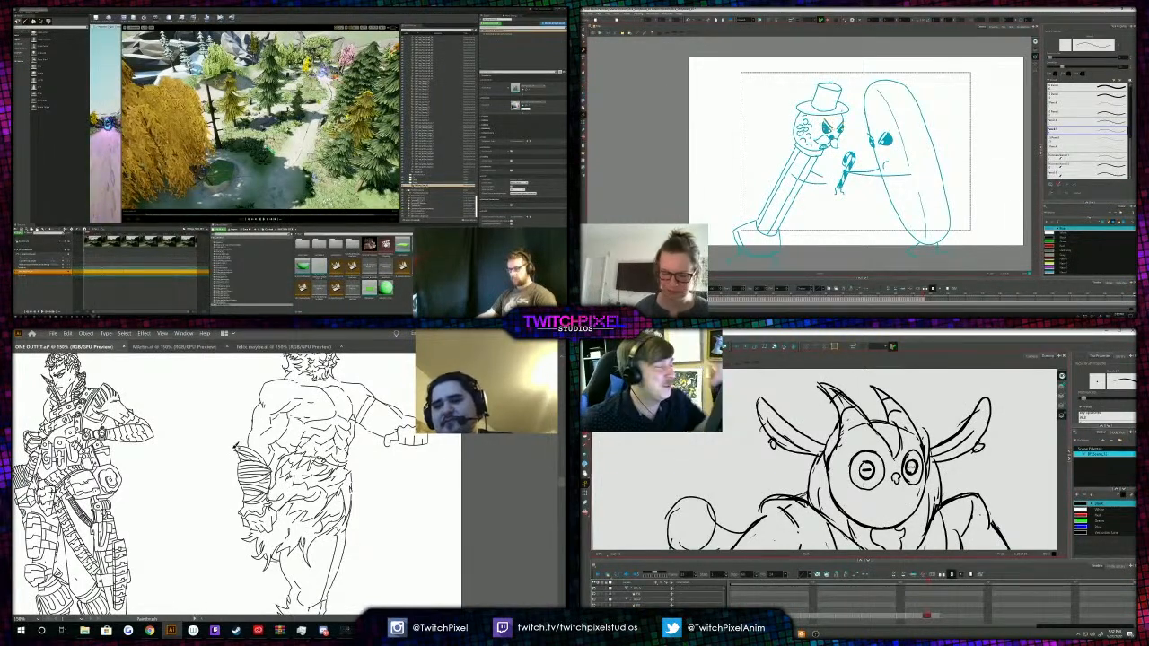
Draw a jagged fur stroke on the thigh-side edge of the muscular figure's fur cloth and choose another pencil preset for the top-hat frame.
{"action": "left_click", "coordinate": [318, 493], "text": "alt"}
{"action": "left_click", "coordinate": [296, 491], "text": "alt"}
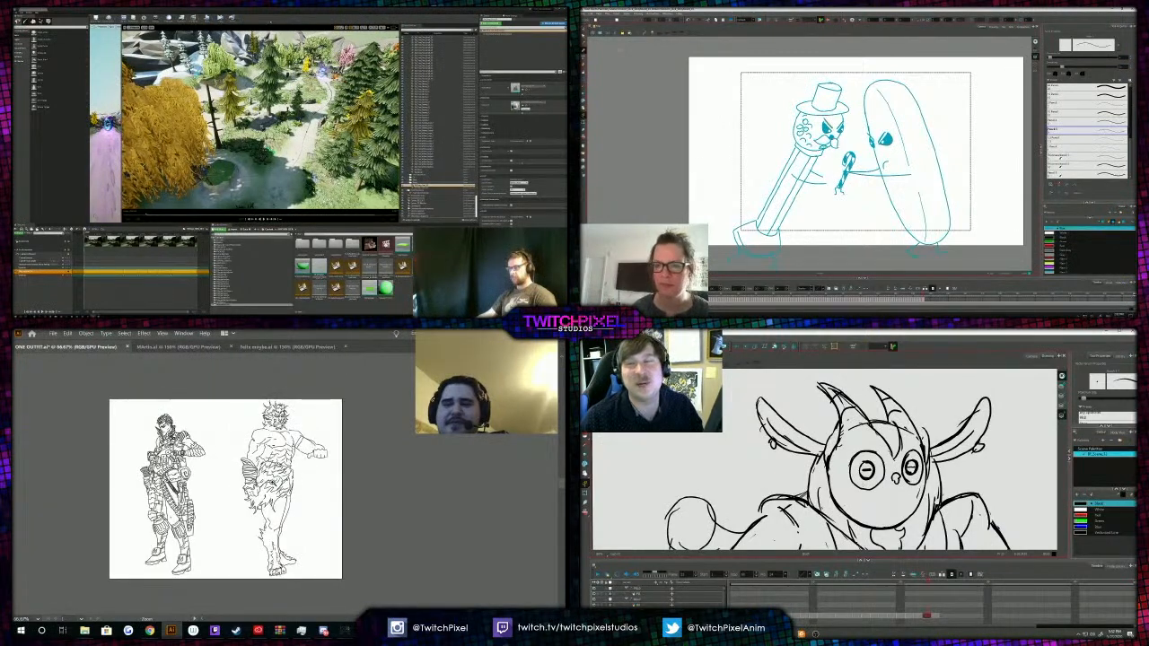
{"action": "left_click", "coordinate": [268, 484]}
{"action": "key", "text": "alt+s"}
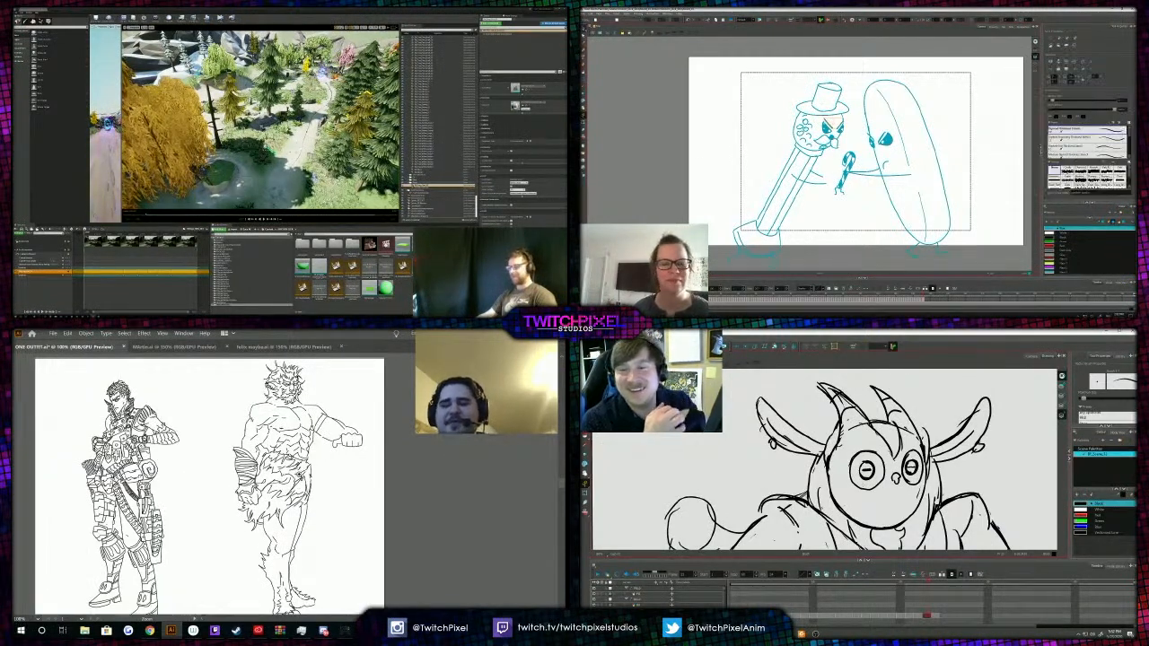
{"action": "left_click", "coordinate": [299, 481]}
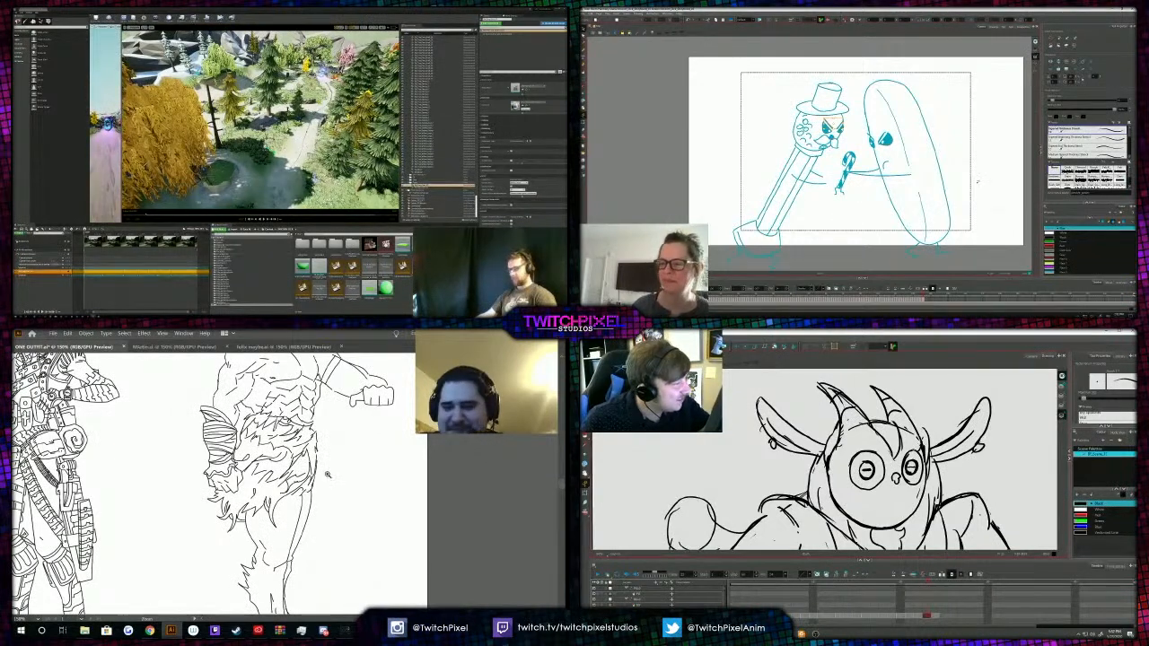
{"action": "key", "text": "alt+slash"}
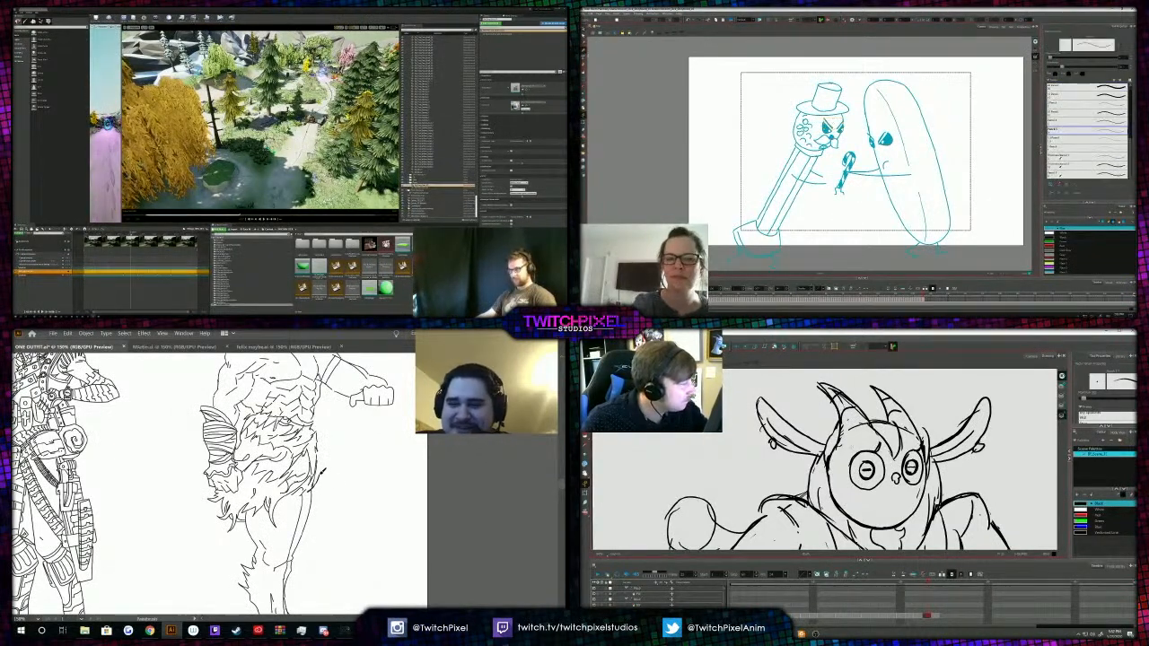
{"action": "left_click", "coordinate": [1095, 172]}
{"action": "left_click_drag", "start_coordinate": [320, 462], "coordinate": [328, 439]}
View the forest scene through the sequence camera and overlay the red background rough on the top-hat and oval characters' frame.
{"action": "left_click", "coordinate": [38, 251]}
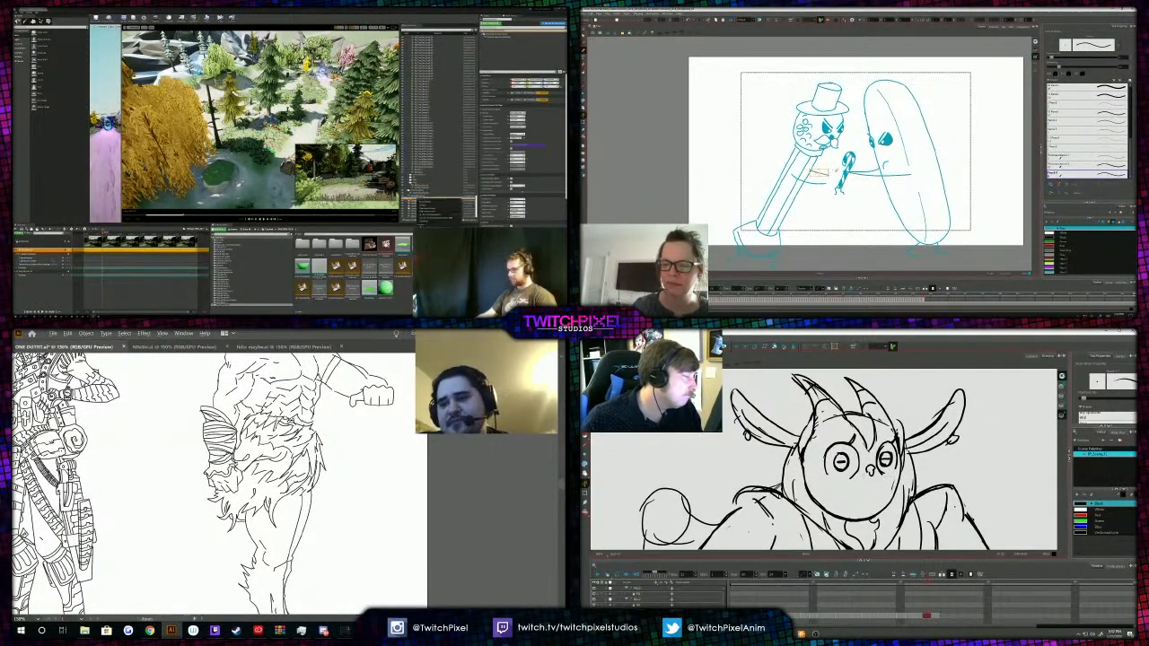
{"action": "key", "text": "ctrl+minus"}
{"action": "key", "text": "ctrl+minus"}
{"action": "left_click", "coordinate": [432, 216]}
{"action": "key", "text": "shift+l"}
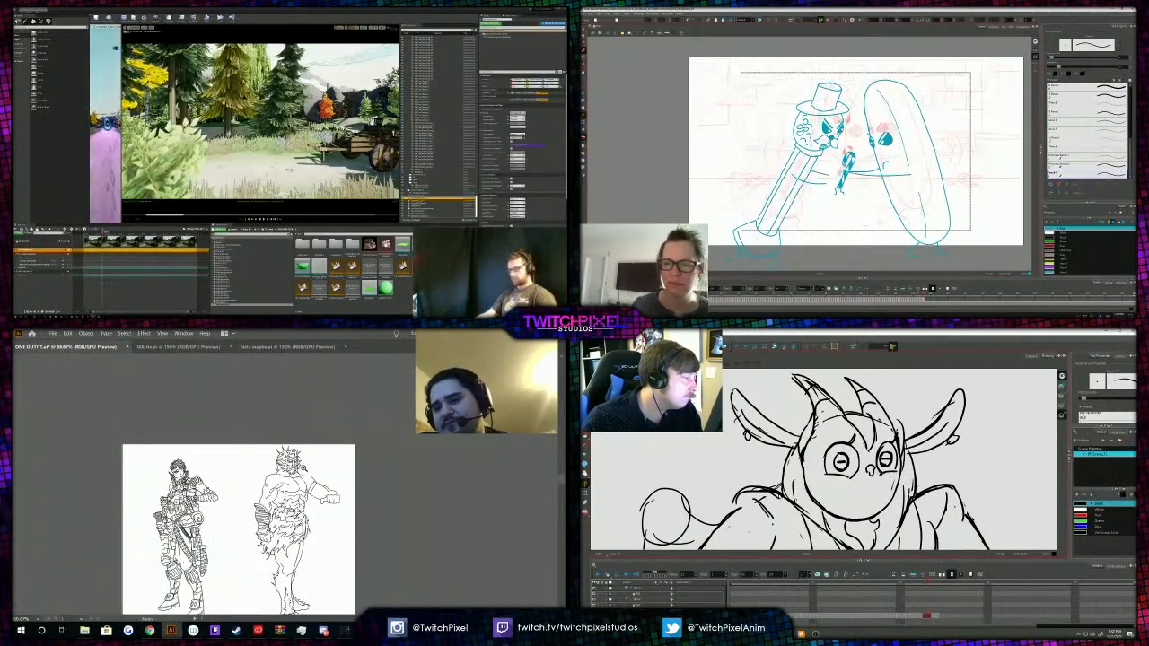
Hide the red background rough on the top-hat characters' frame and lasso-select the horned creature's eyes and nose.
{"action": "left_click_drag", "start_coordinate": [813, 468], "coordinate": [827, 483]}
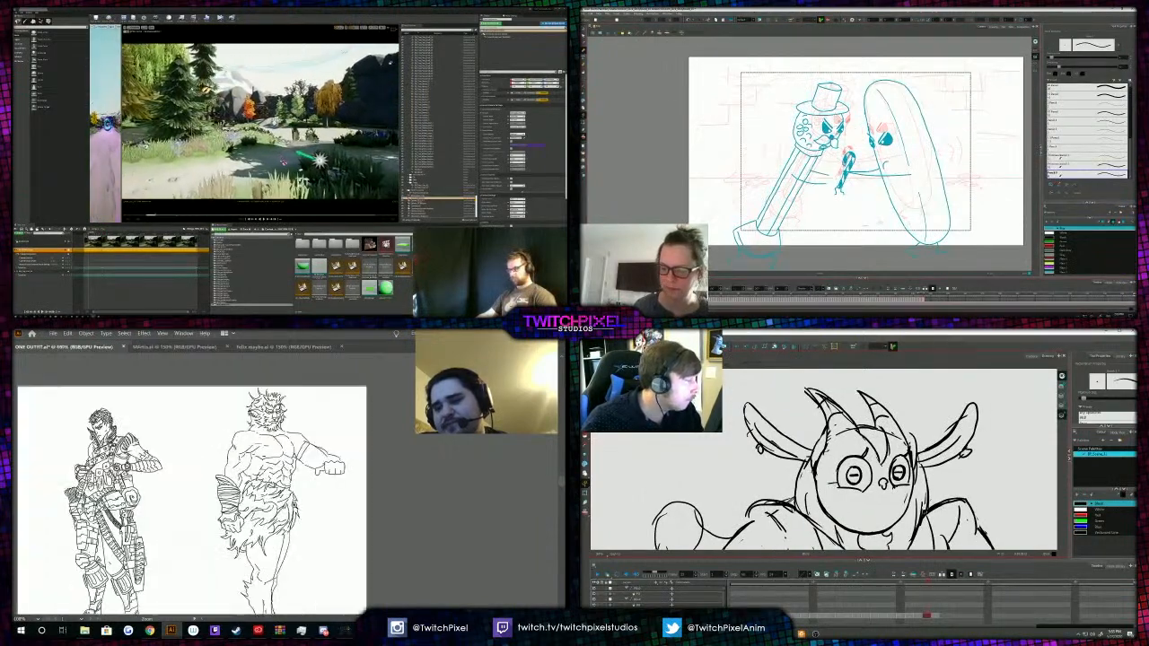
{"action": "key", "text": "ctrl+plus"}
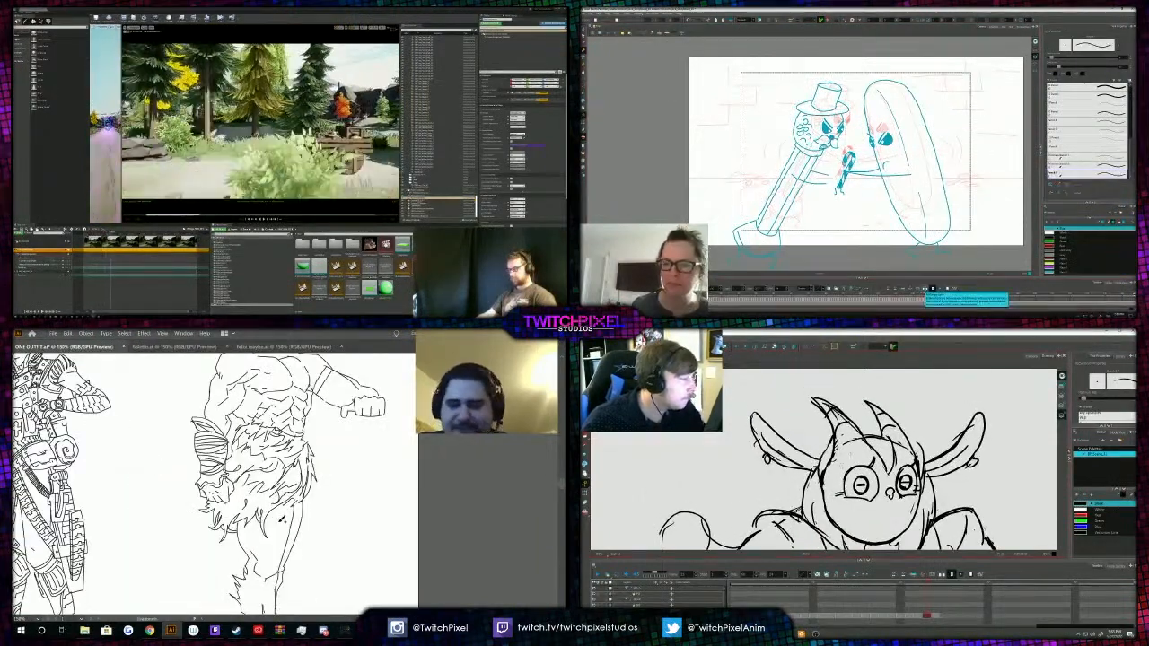
{"action": "key", "text": "."}
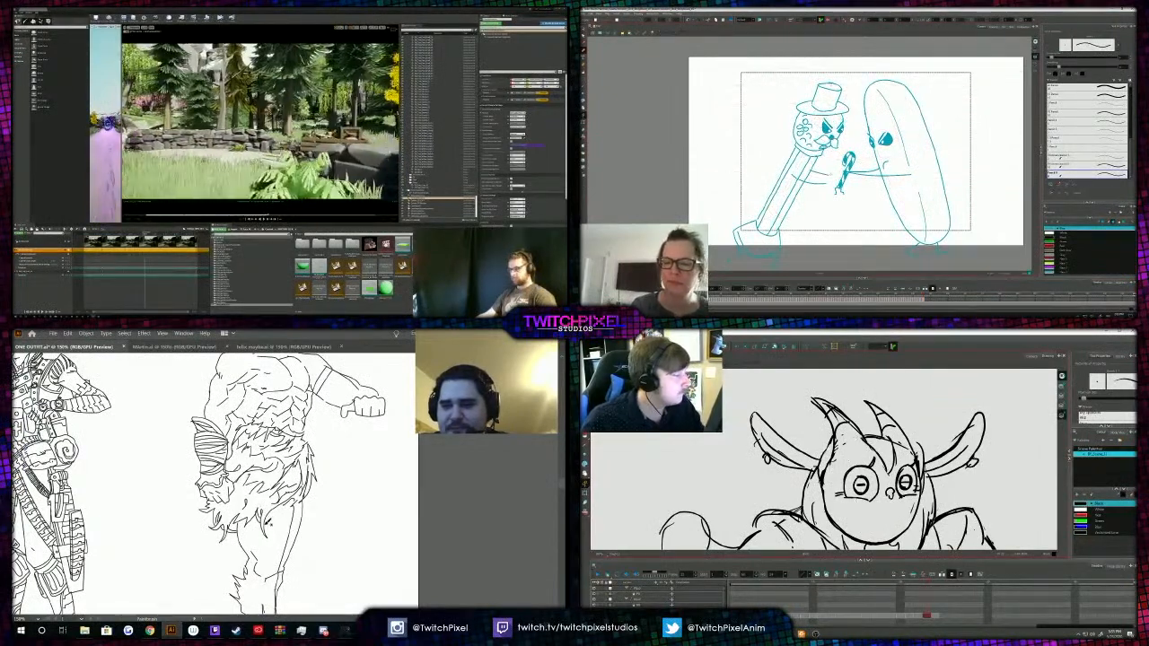
{"action": "key", "text": "alt+s"}
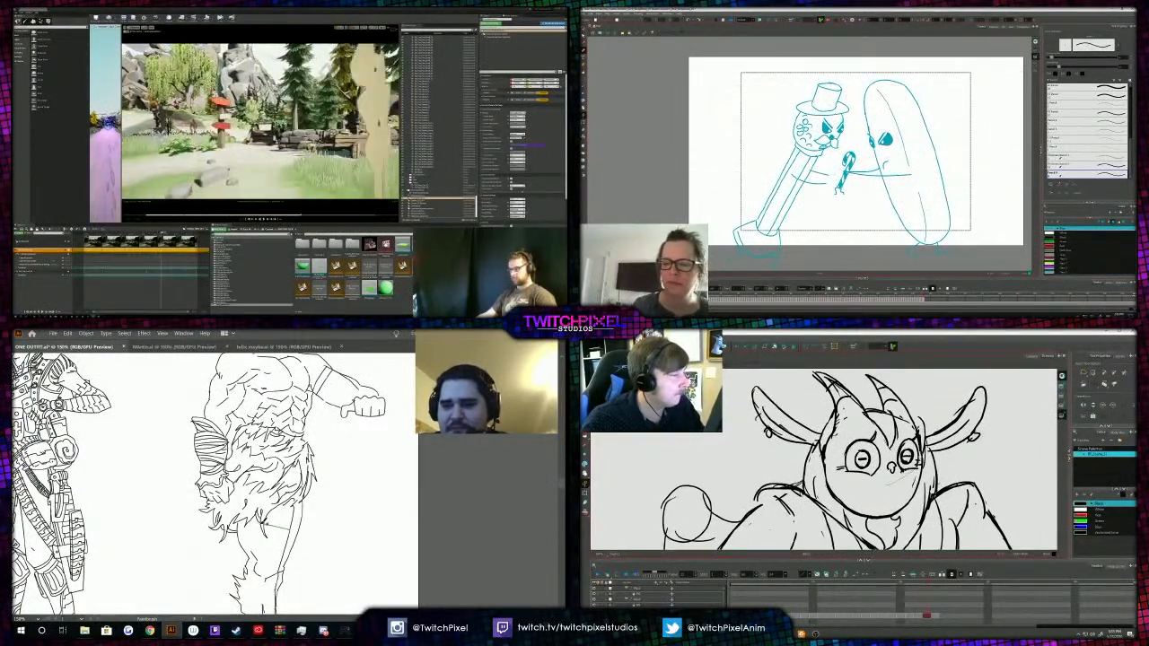
{"action": "left_click_drag", "start_coordinate": [925, 430], "coordinate": [921, 467]}
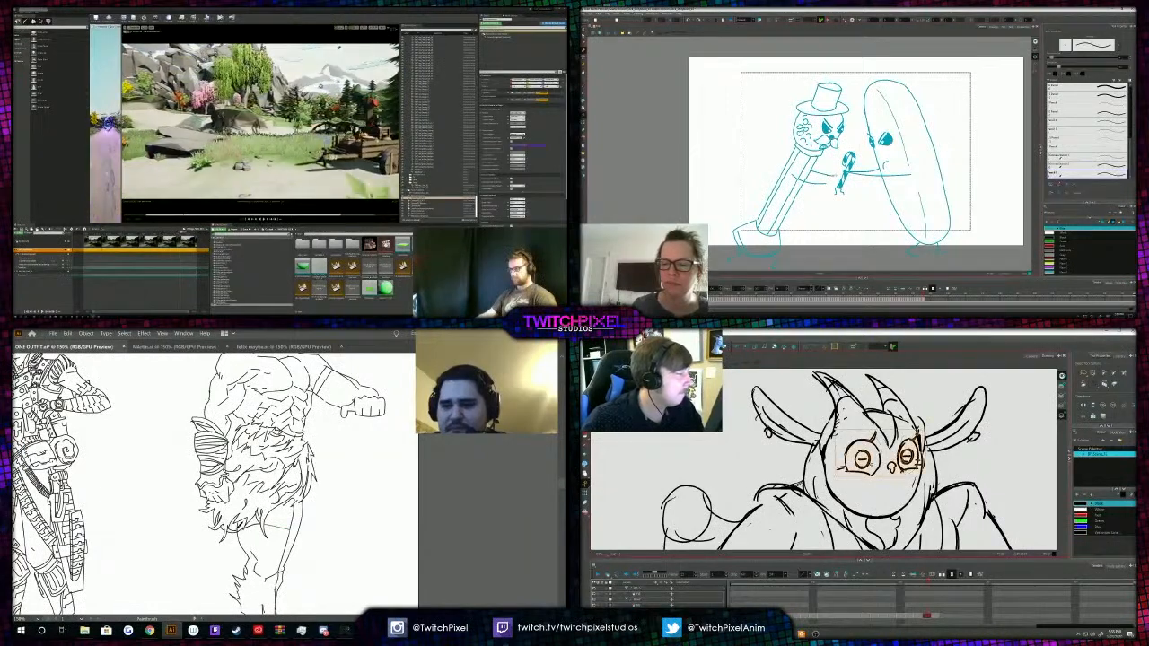
{"action": "key", "text": "Escape"}
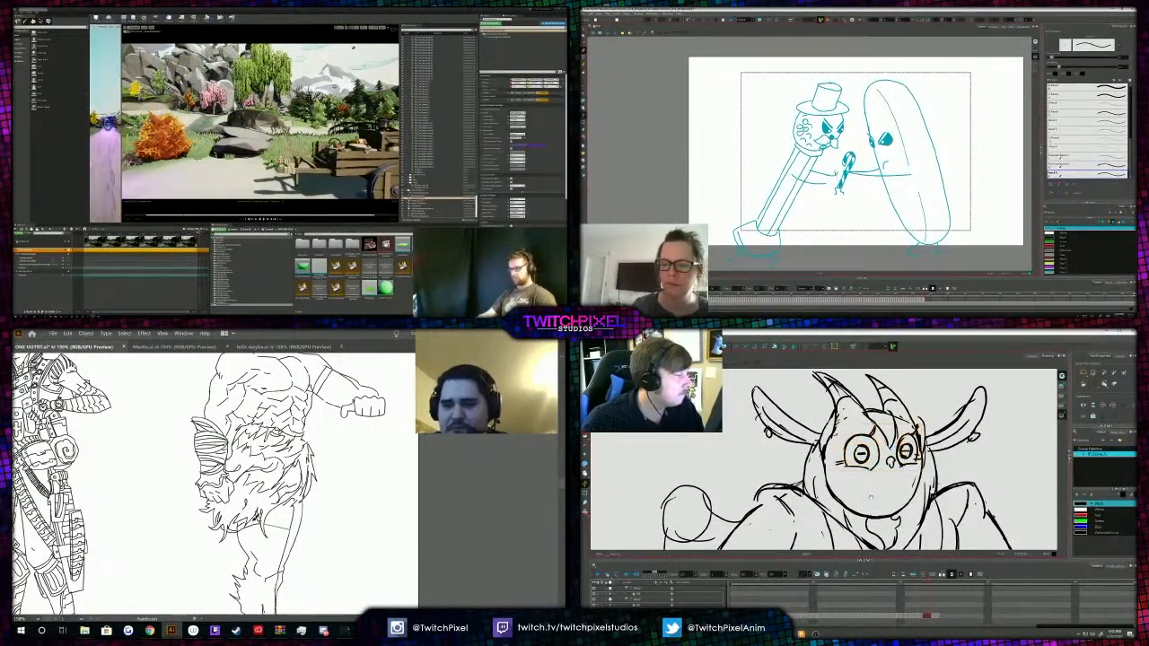
Select the horned creature's eye, return to the Brush tool and draw a wide toothy grin on its face.
{"action": "key", "text": "."}
{"action": "mouse_move", "coordinate": [917, 429]}
{"action": "left_mouse_down"}
{"action": "mouse_move", "coordinate": [917, 458]}
{"action": "mouse_move", "coordinate": [873, 464]}
{"action": "left_mouse_up"}
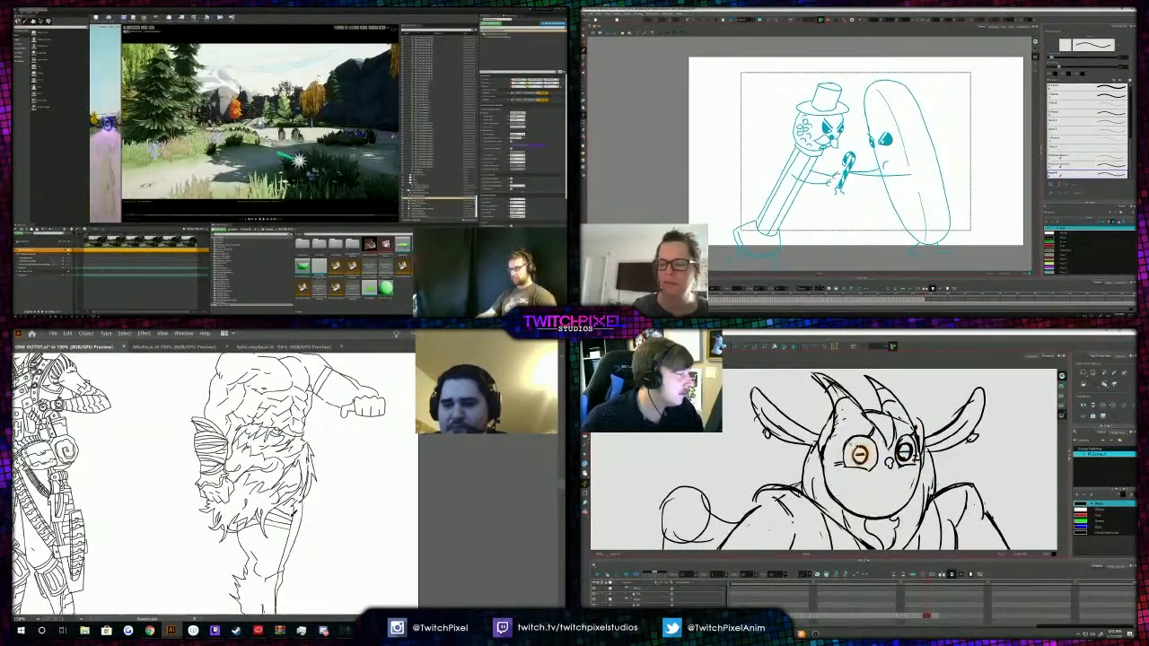
{"action": "key", "text": "Escape"}
{"action": "key", "text": "alt+b"}
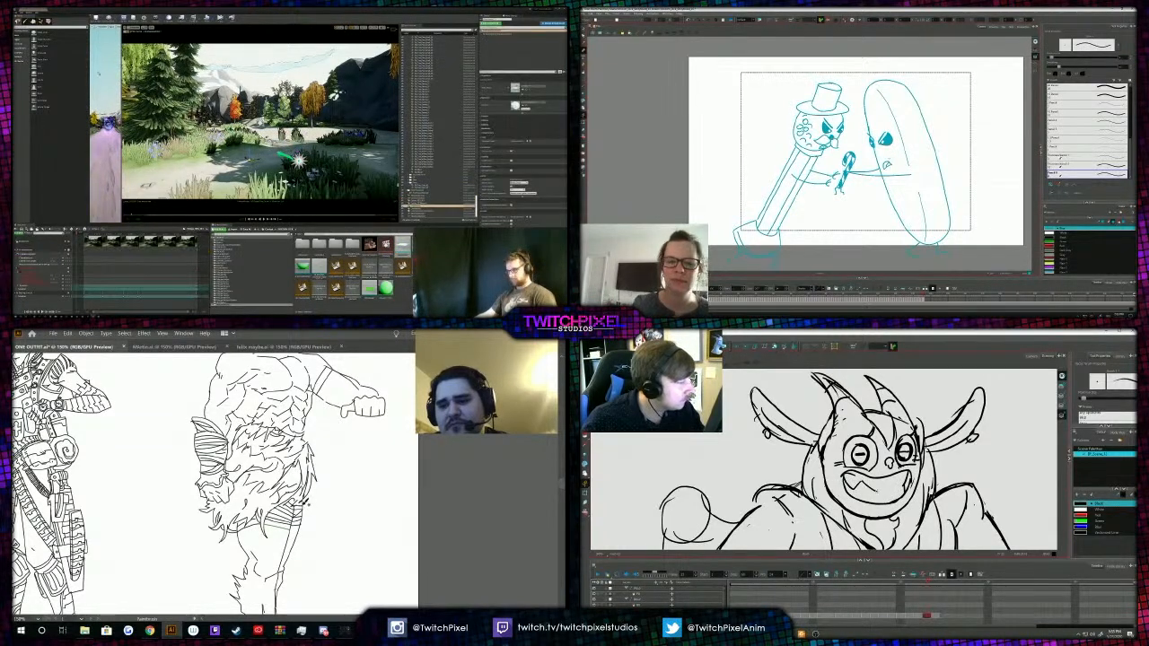
{"action": "key", "text": "alt+s"}
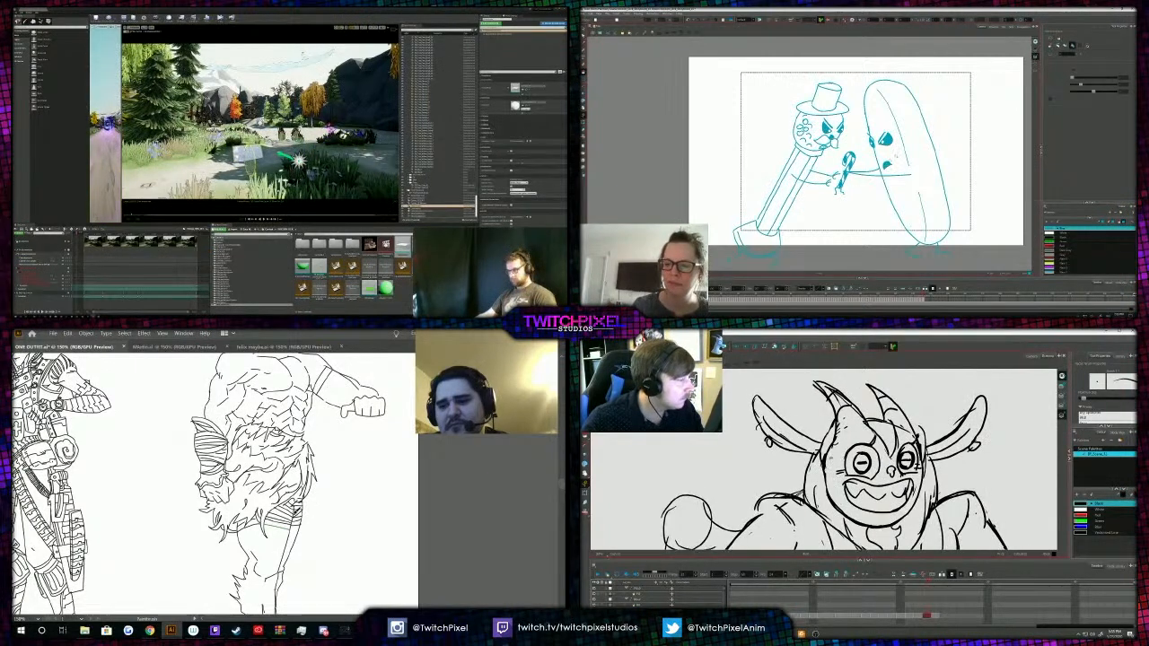
Examine the muscular figure's line art, from the full body down to the bearded head and shoulders.
{"action": "key", "text": "ctrl+minus"}
{"action": "key", "text": "ctrl+minus"}
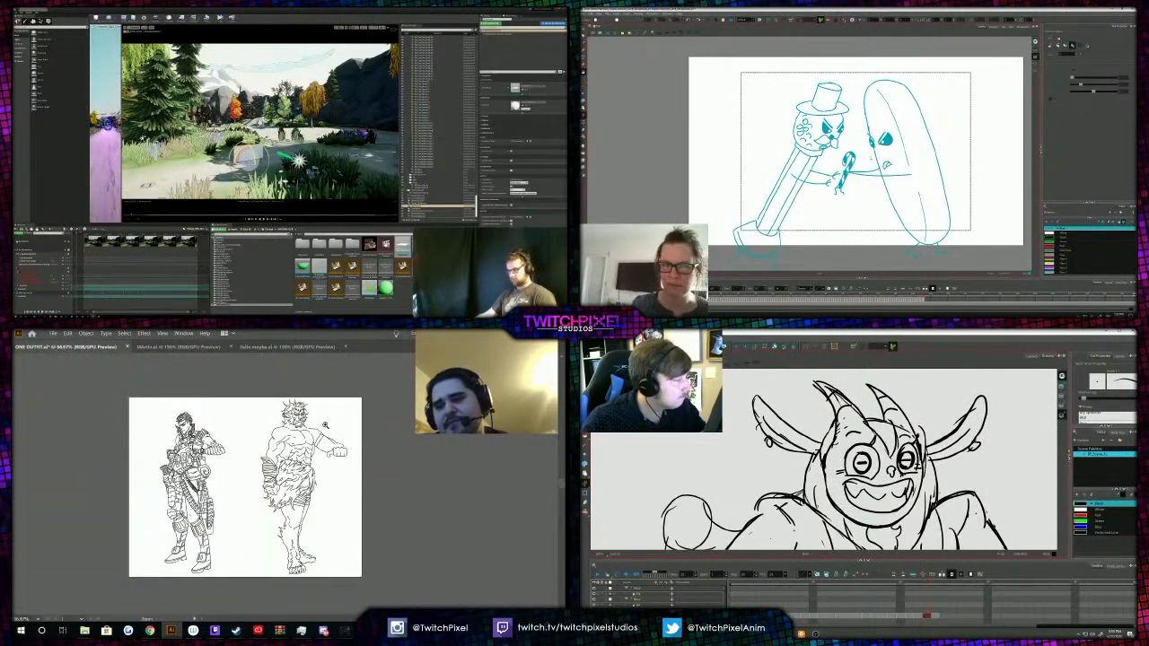
{"action": "key", "text": "ctrl+plus"}
{"action": "key", "text": "ctrl+minus"}
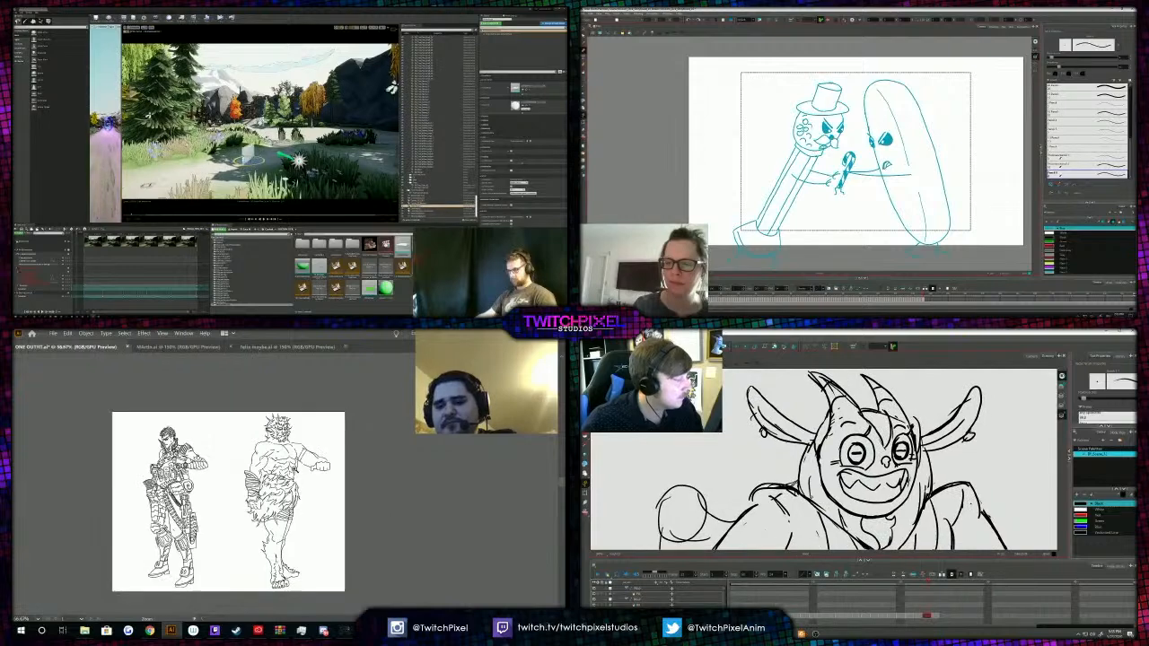
{"action": "left_click", "coordinate": [281, 472]}
{"action": "scroll", "coordinate": [793, 460], "scroll_direction": "down", "scroll_amount": 4}
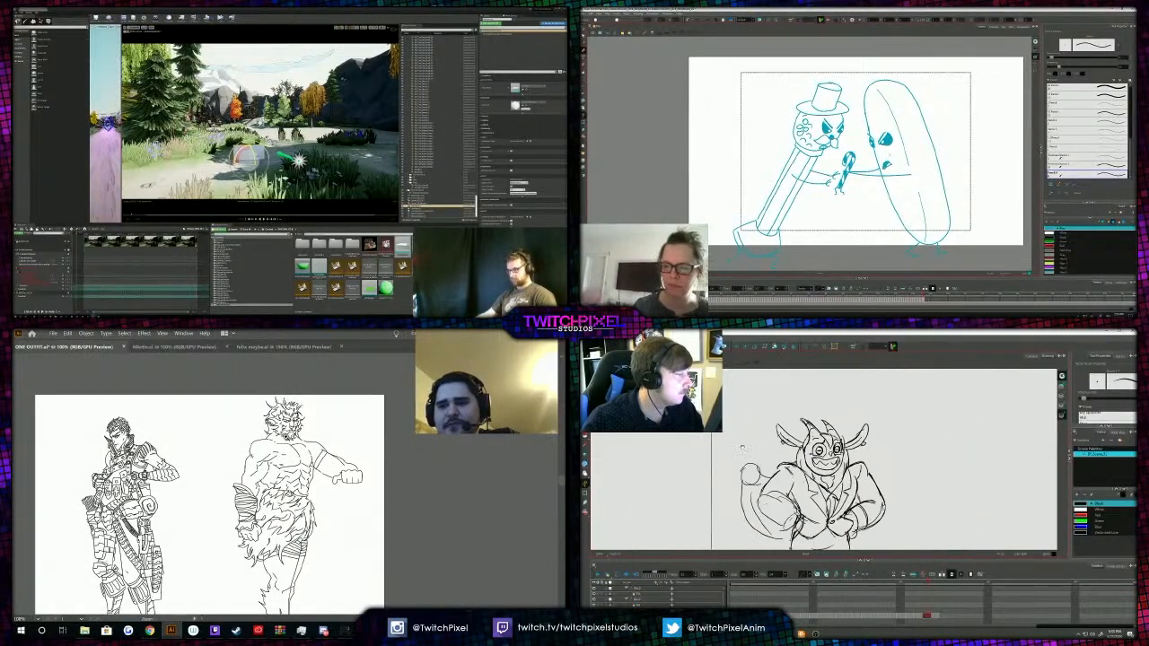
{"action": "left_click", "coordinate": [287, 439]}
{"action": "left_click", "coordinate": [287, 467]}
{"action": "scroll", "coordinate": [808, 460], "scroll_direction": "up", "scroll_amount": 4}
{"action": "left_click", "coordinate": [274, 460]}
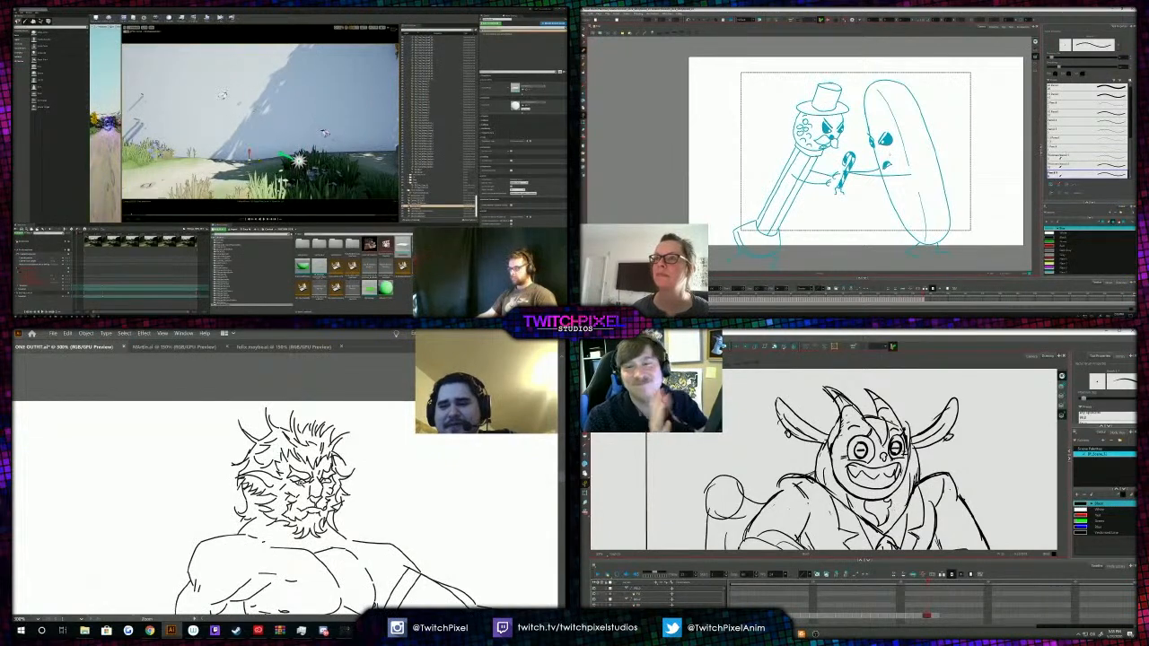
{"action": "left_click", "coordinate": [303, 485], "text": "alt"}
{"action": "left_click", "coordinate": [303, 485], "text": "alt"}
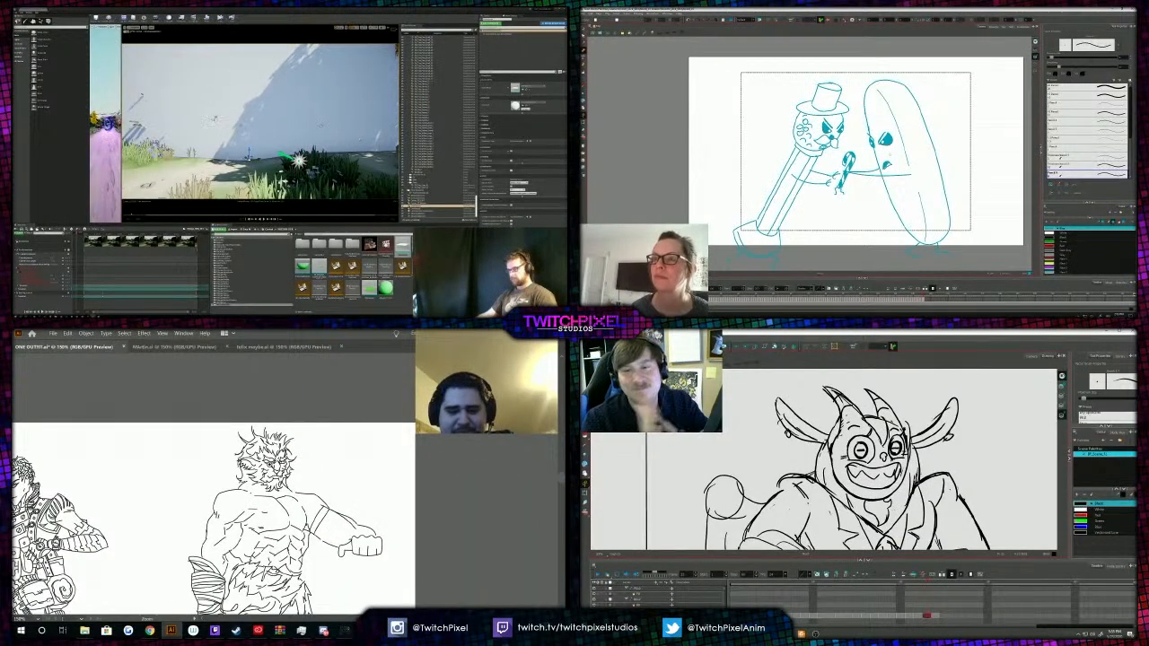
{"action": "left_click", "coordinate": [277, 472]}
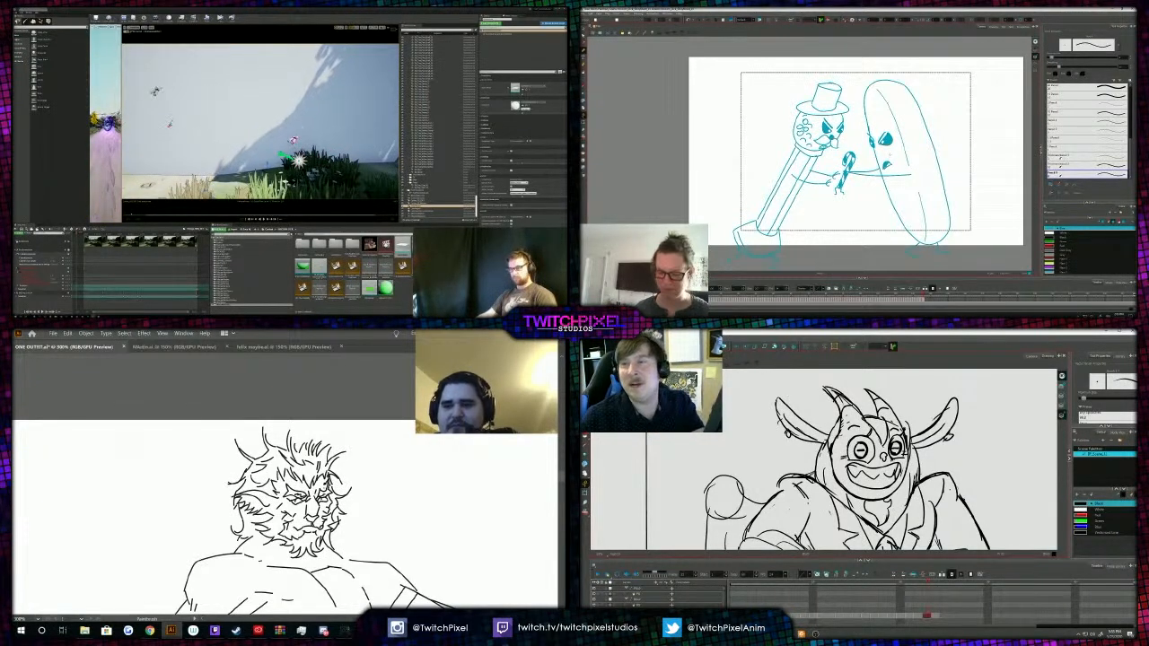
{"action": "left_click", "coordinate": [307, 480], "text": "alt"}
{"action": "left_click", "coordinate": [343, 483], "text": "alt"}
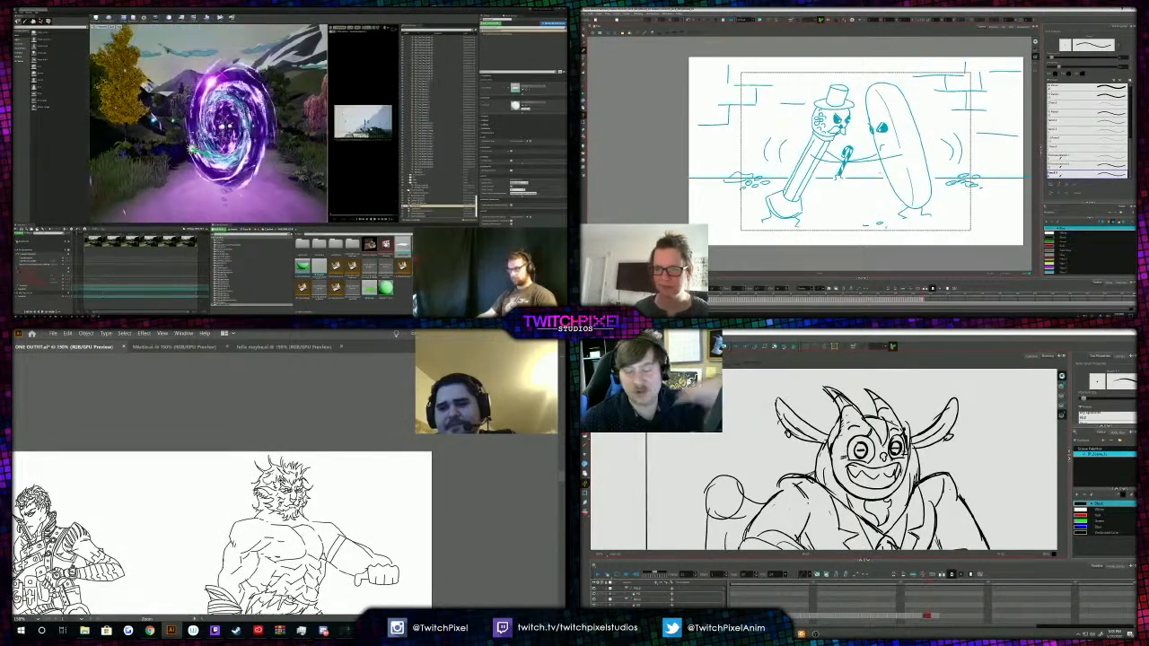
{"action": "left_click", "coordinate": [307, 481]}
{"action": "left_click", "coordinate": [298, 478]}
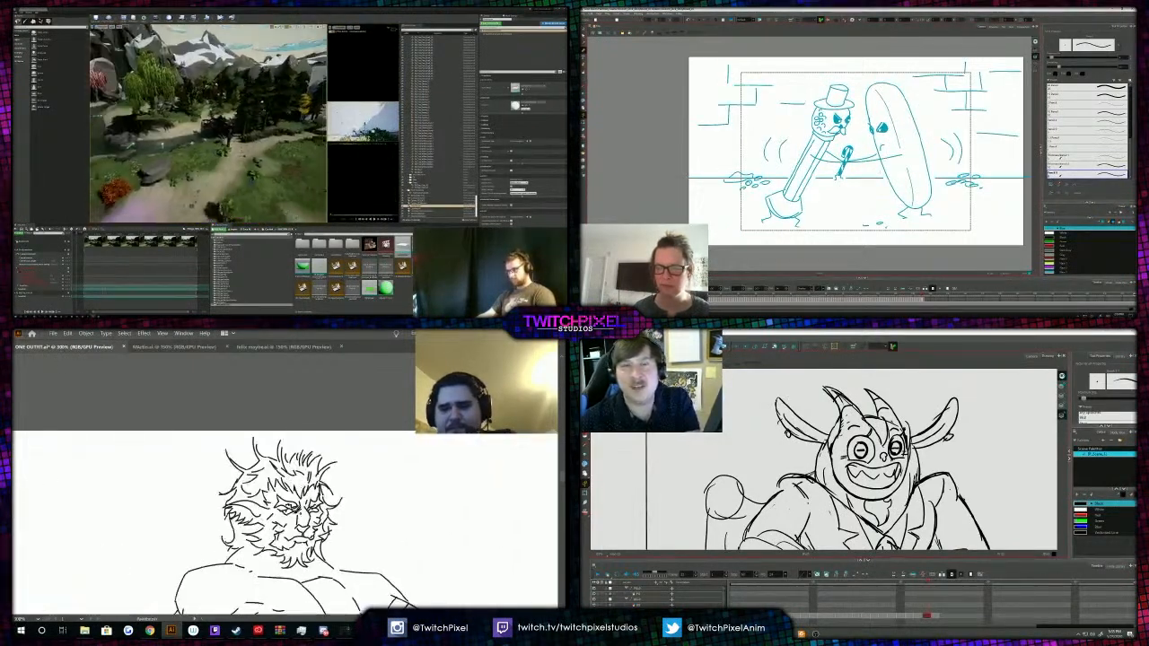
Switch to selecting parts of the top-hat character's face and draw jagged fur spikes along the muscular figure's outstretched wrist.
{"action": "scroll", "coordinate": [837, 132], "scroll_direction": "up", "scroll_amount": 5}
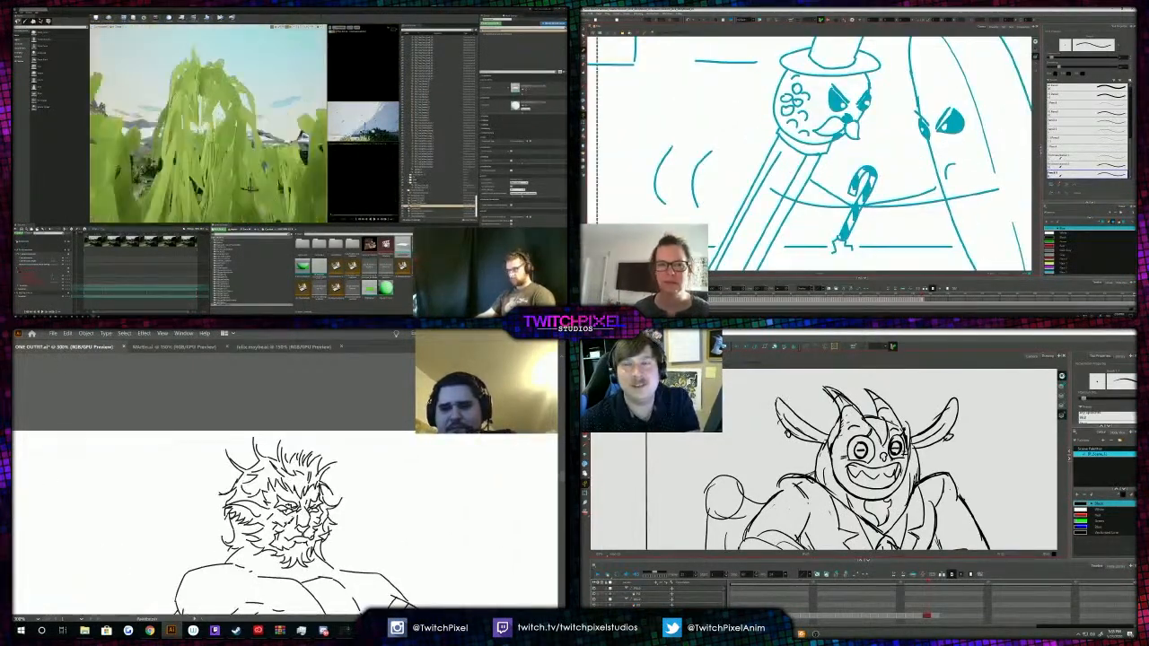
{"action": "key", "text": "alt+s"}
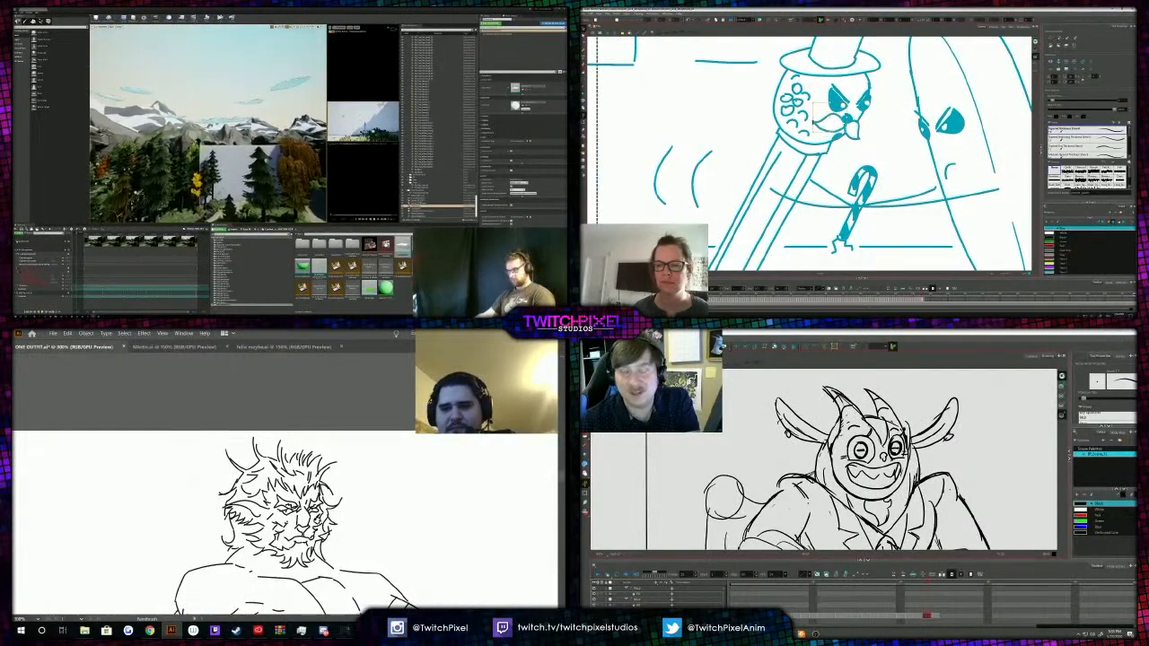
{"action": "left_click", "coordinate": [295, 458], "text": "ctrl+alt"}
{"action": "left_click", "coordinate": [294, 458], "text": "ctrl+alt"}
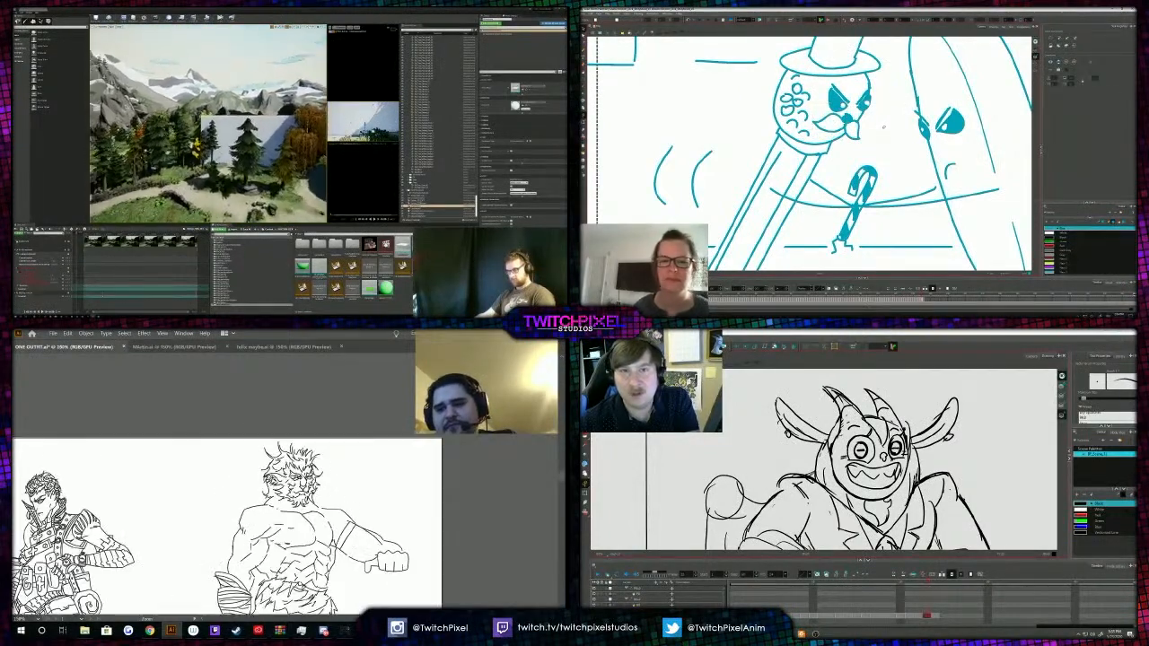
{"action": "left_click", "coordinate": [294, 458], "text": "ctrl+alt"}
{"action": "left_click", "coordinate": [278, 482], "text": "ctrl+alt"}
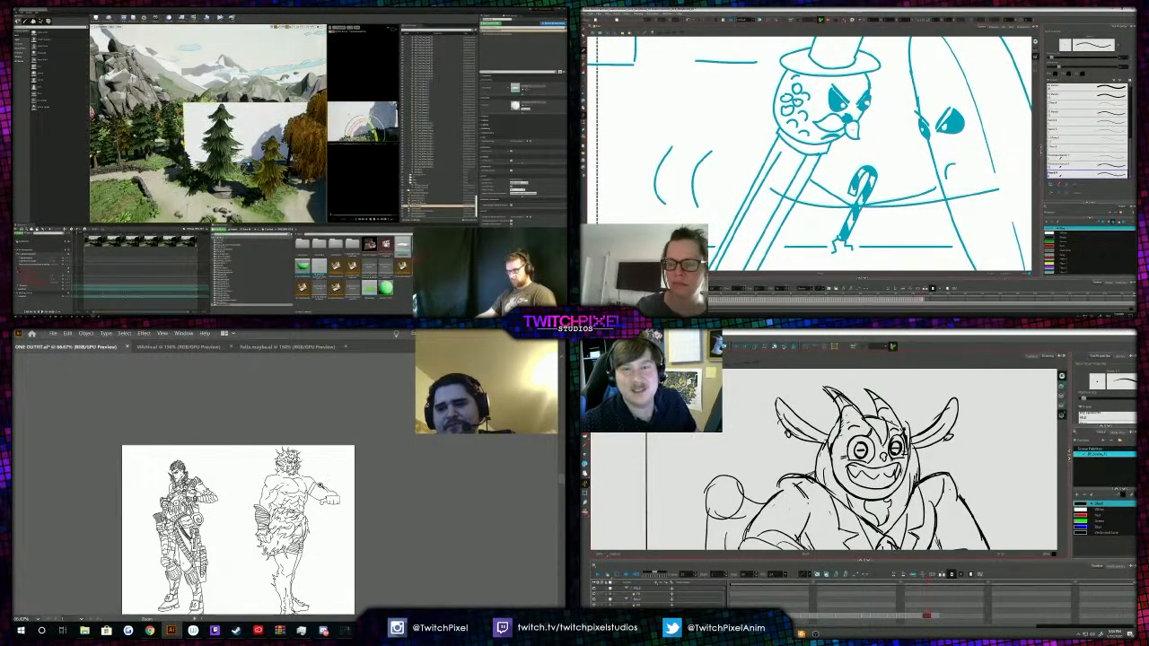
{"action": "left_click", "coordinate": [301, 485]}
{"action": "left_click", "coordinate": [287, 479]}
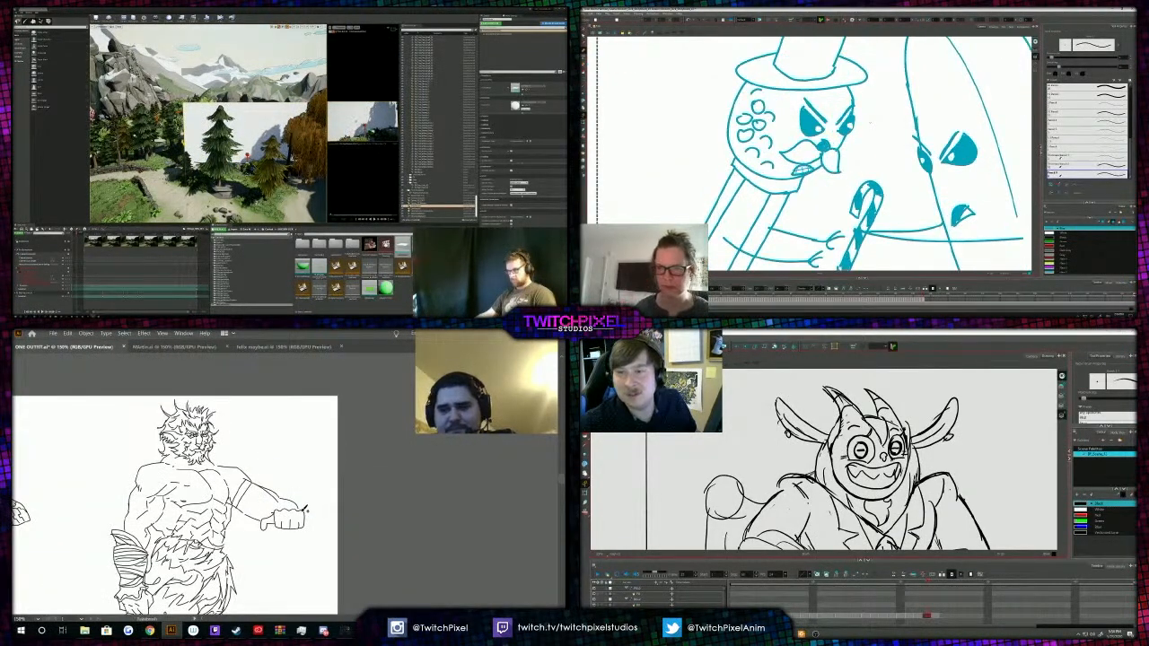
{"action": "key", "text": "1"}
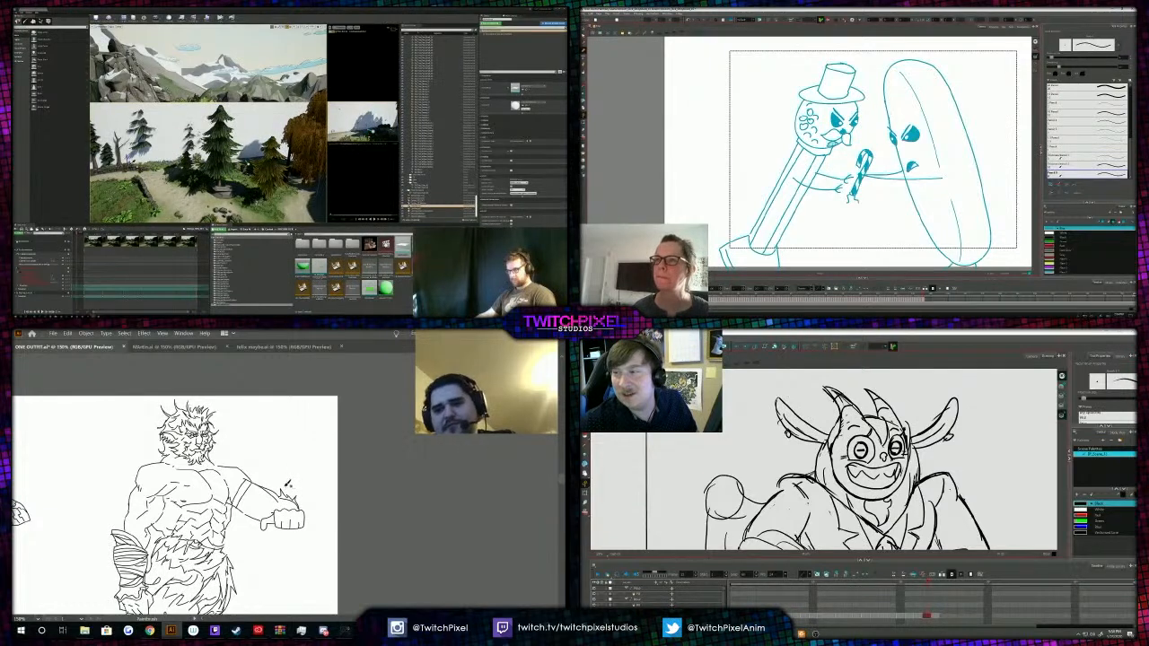
{"action": "left_click", "coordinate": [287, 501]}
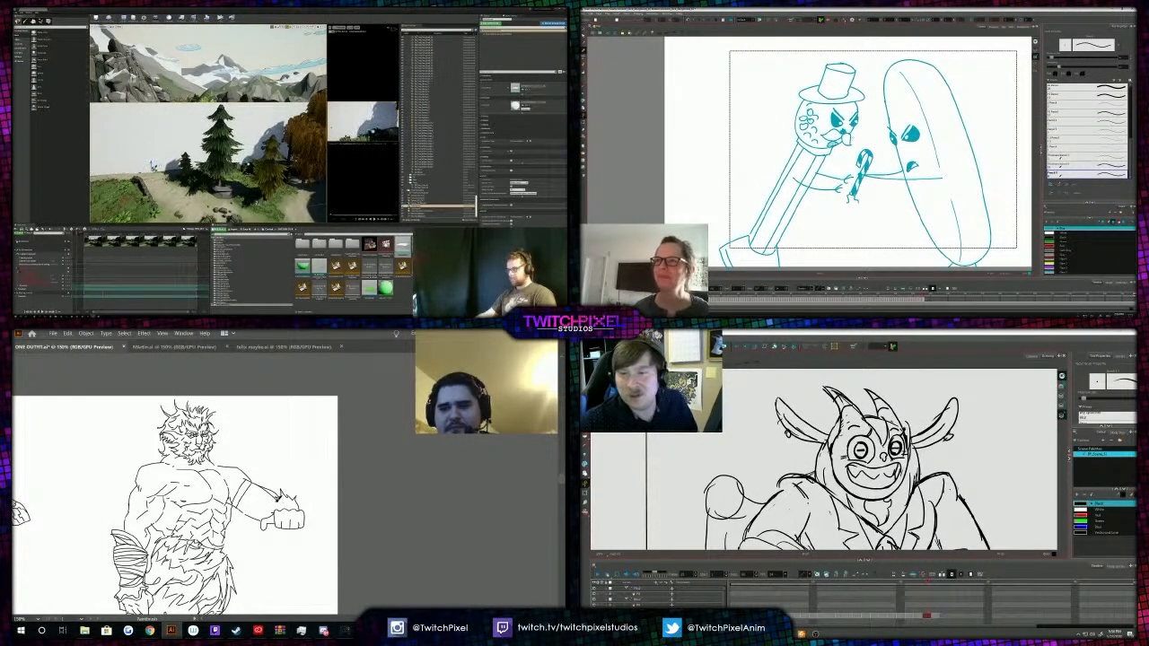
Examine both costume figures at full length, and the muscular figure's fur cloth and furry lower legs up close.
{"action": "key", "text": "ctrl+minus"}
{"action": "key", "text": "ctrl+minus"}
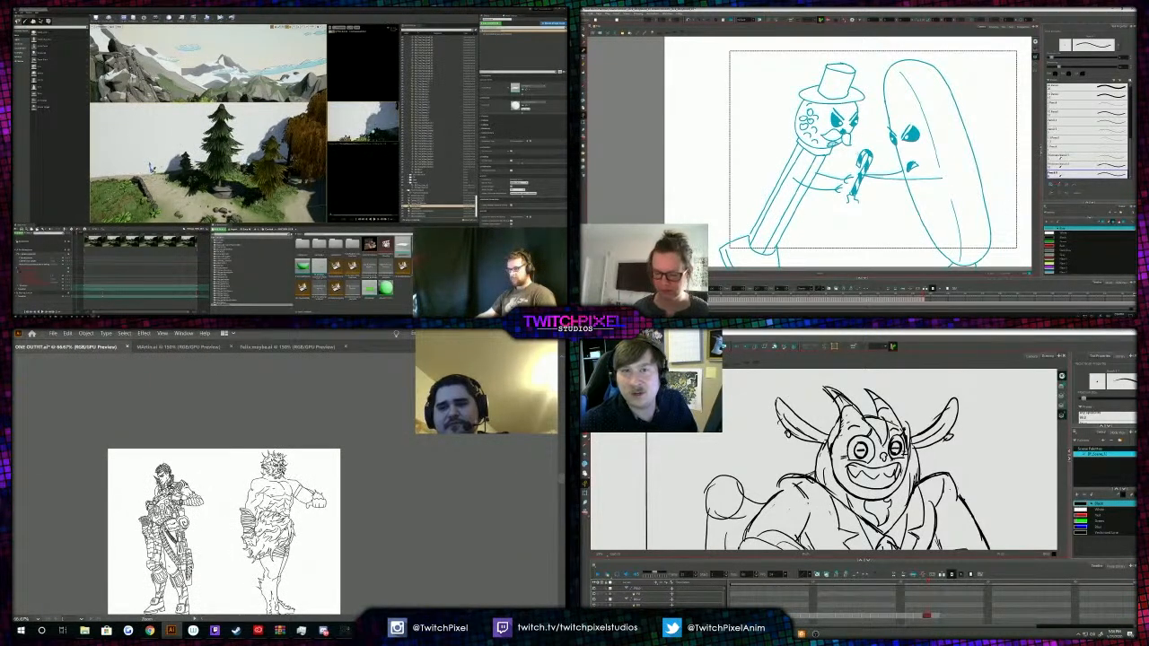
{"action": "key", "text": "ctrl+minus"}
{"action": "key", "text": "ctrl+plus"}
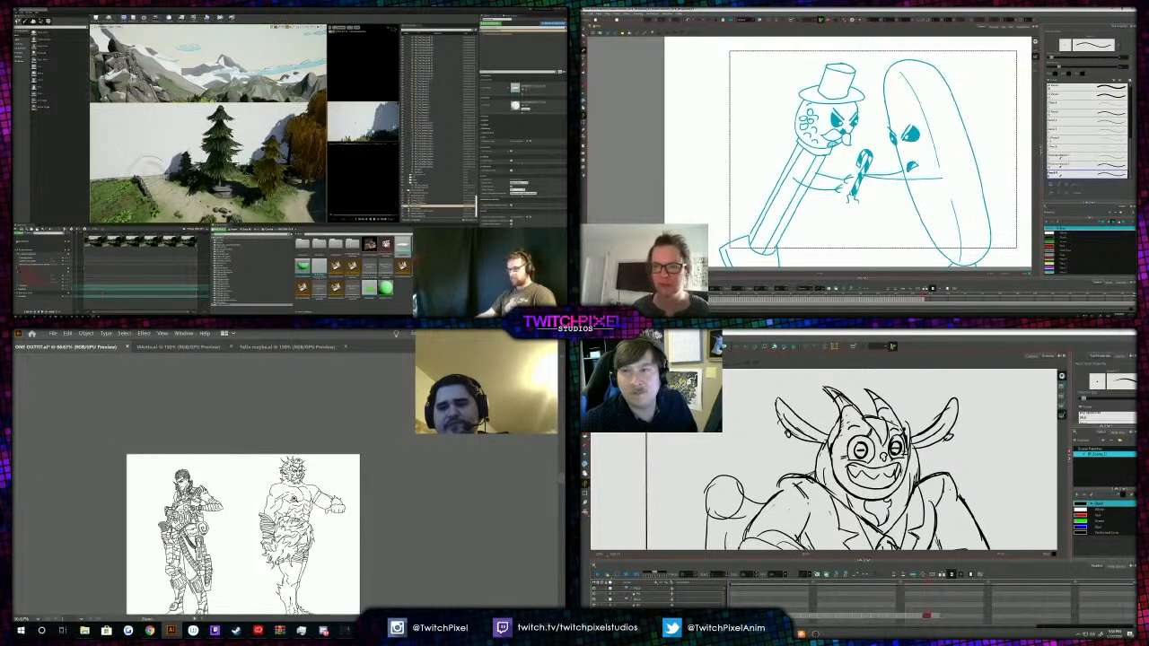
{"action": "left_click", "coordinate": [299, 518]}
{"action": "left_click", "coordinate": [272, 493]}
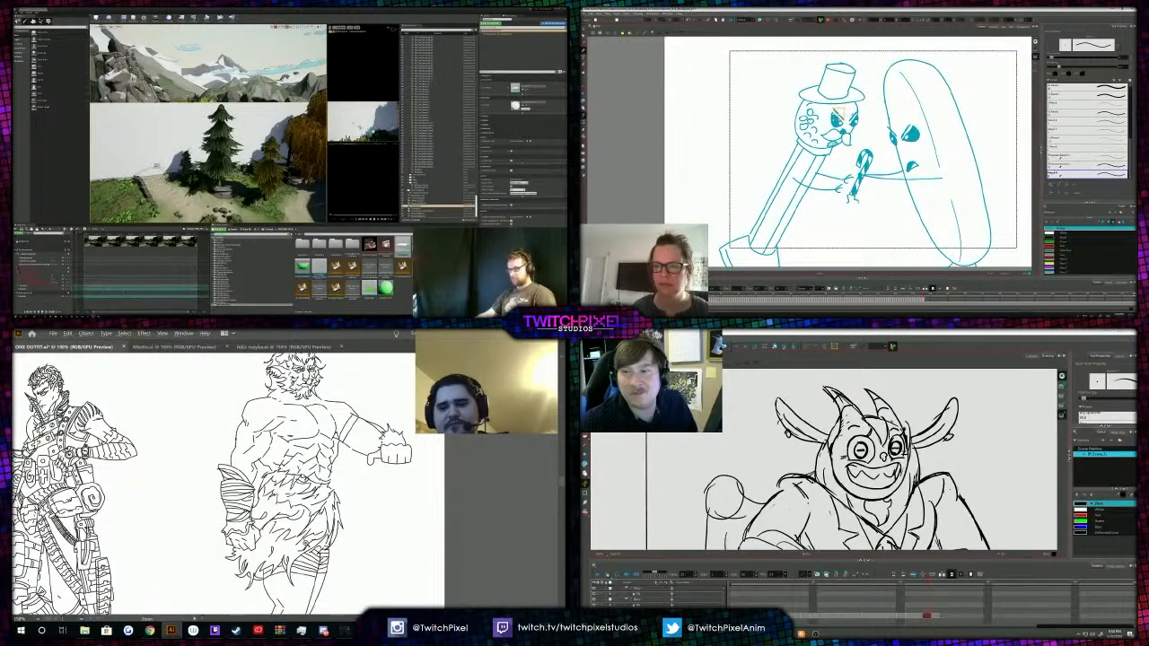
{"action": "left_click", "coordinate": [299, 539], "text": "alt"}
{"action": "left_click", "coordinate": [277, 519]}
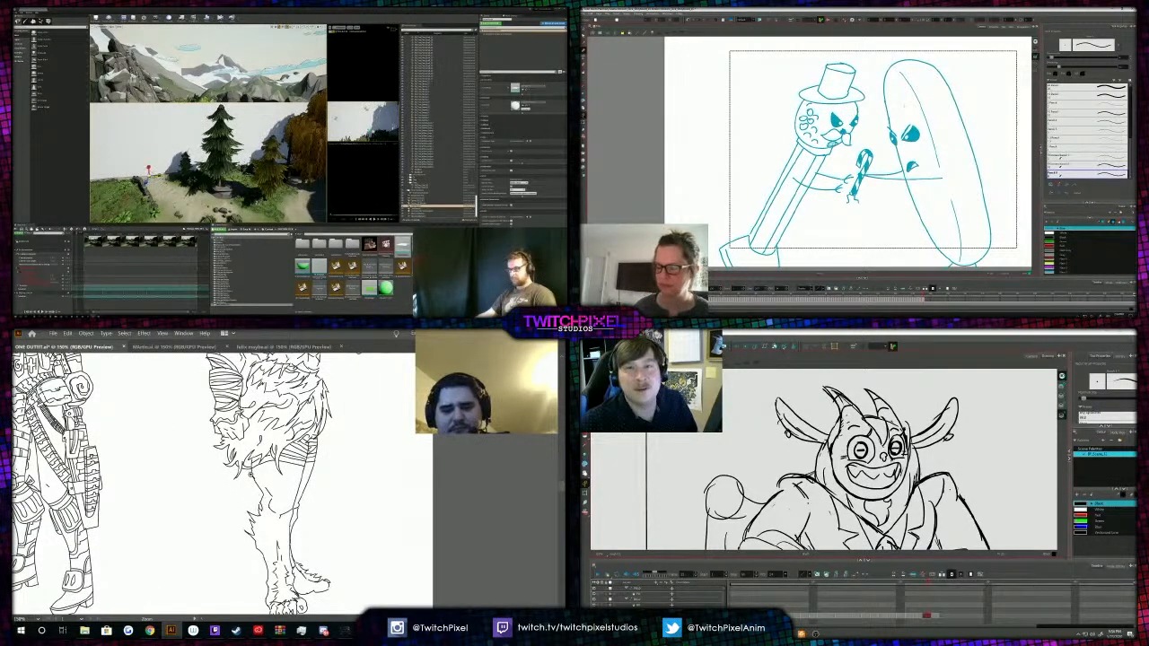
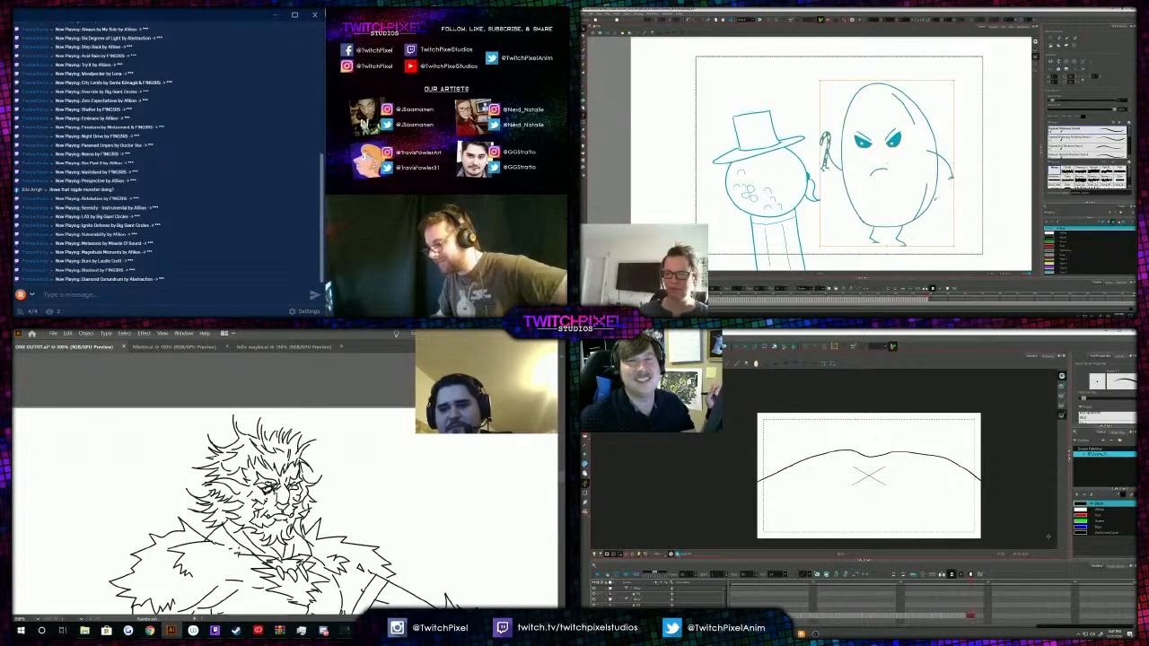
Examine the muscular figure's bearded head and spiky fur collar up close.
{"action": "left_click", "coordinate": [281, 481]}
{"action": "left_click", "coordinate": [281, 481]}
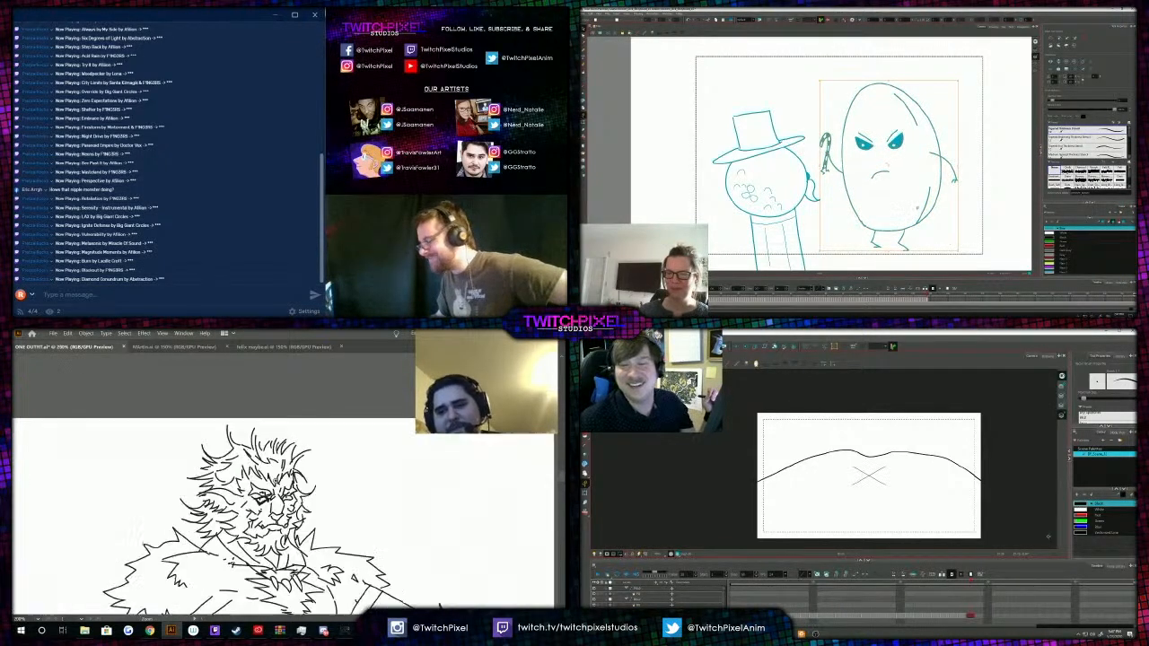
{"action": "left_click", "coordinate": [281, 483]}
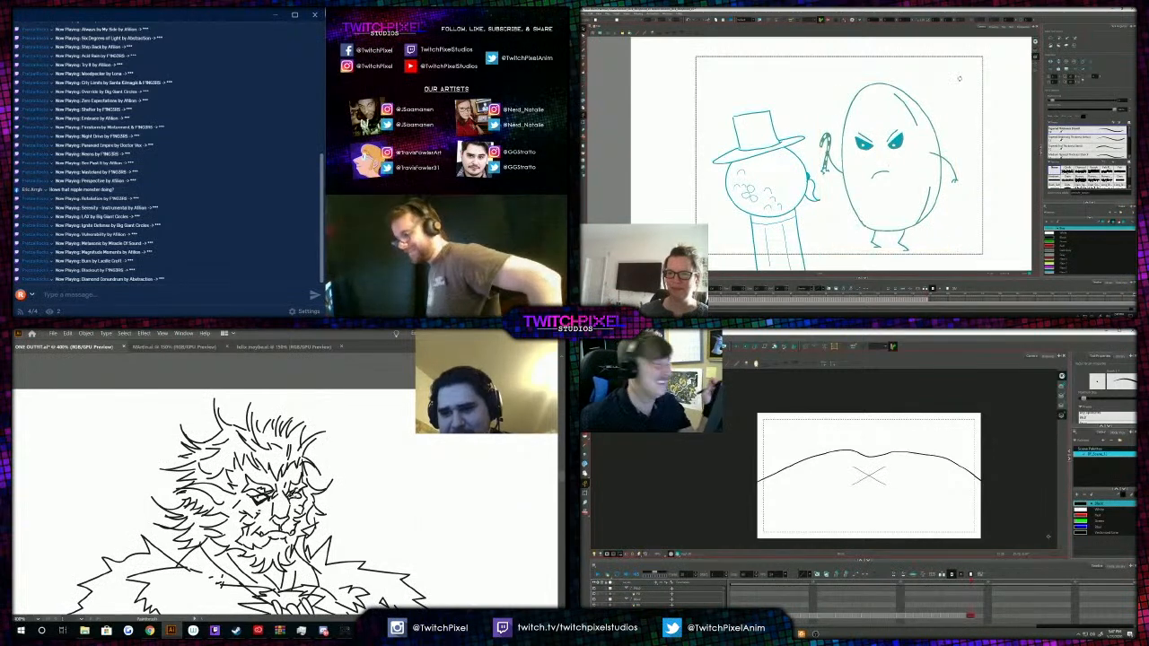
{"action": "left_click", "coordinate": [867, 238]}
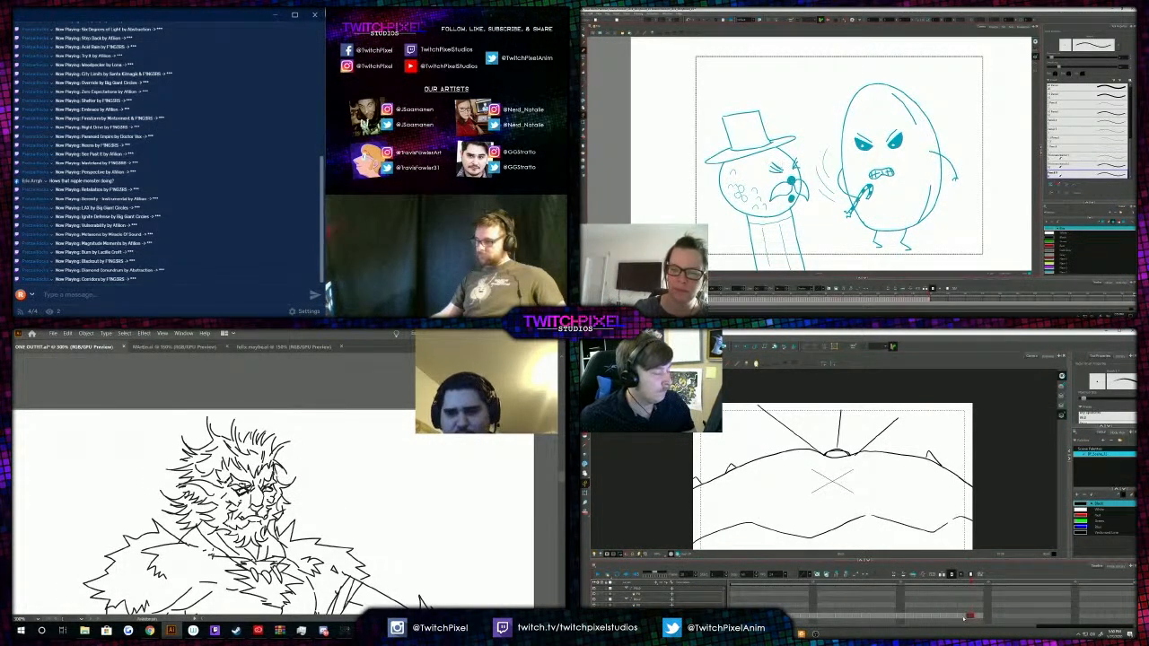
{"action": "left_click_drag", "start_coordinate": [971, 617], "coordinate": [970, 619]}
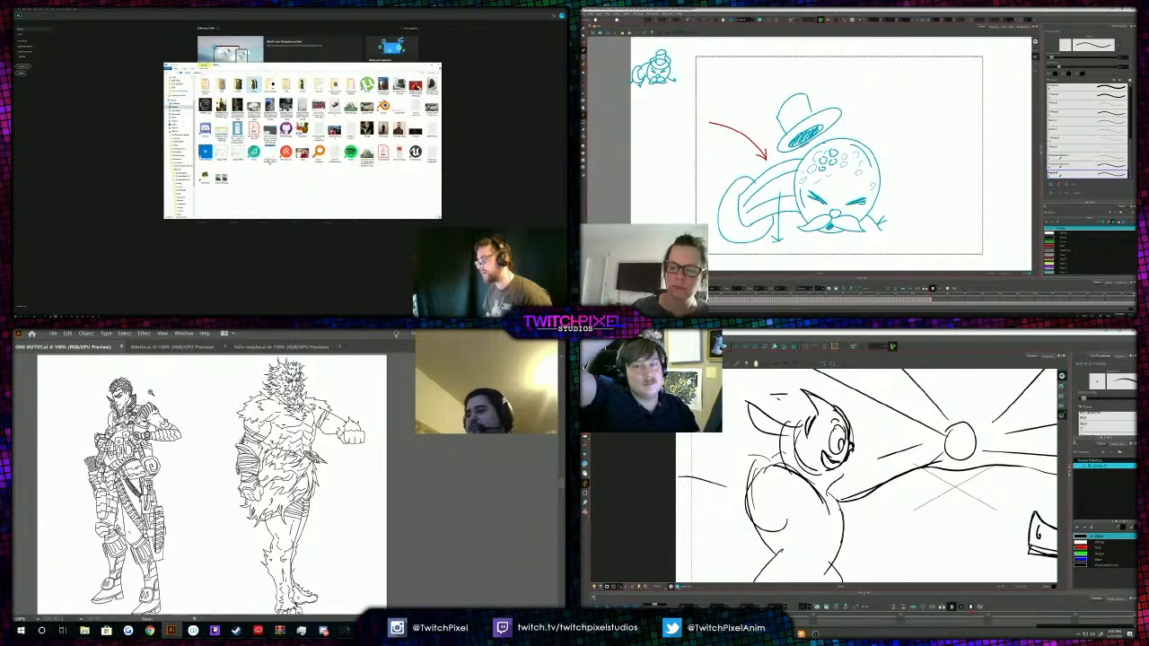
Show the computer's folders and drives in the file browser and close its window.
{"action": "left_click", "coordinate": [188, 72]}
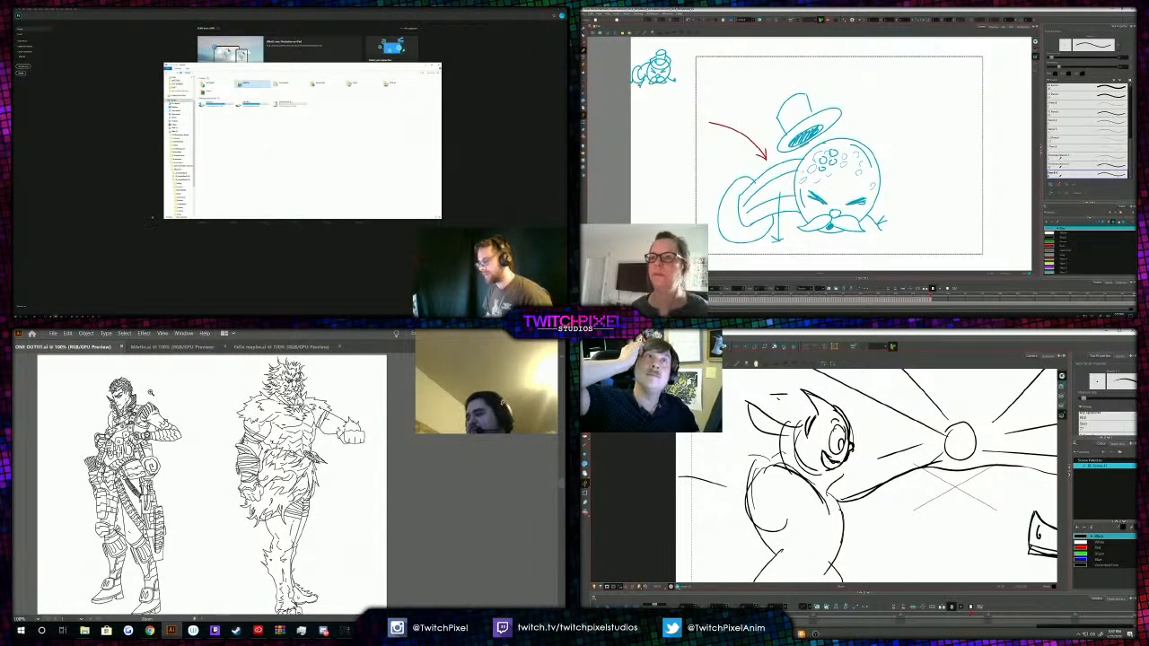
{"action": "left_click", "coordinate": [438, 65]}
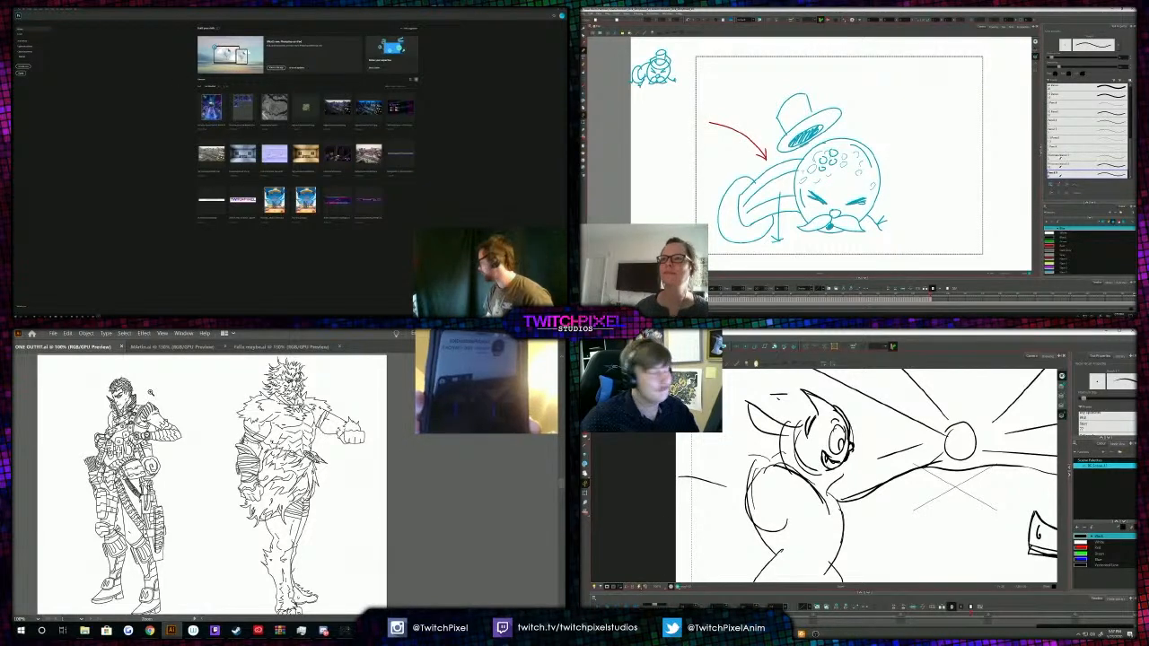
Sketch and reinforce the horned character's mouth, back and torso contours in the shot facing the long-snouted figure.
{"action": "left_click_drag", "start_coordinate": [811, 476], "coordinate": [817, 456]}
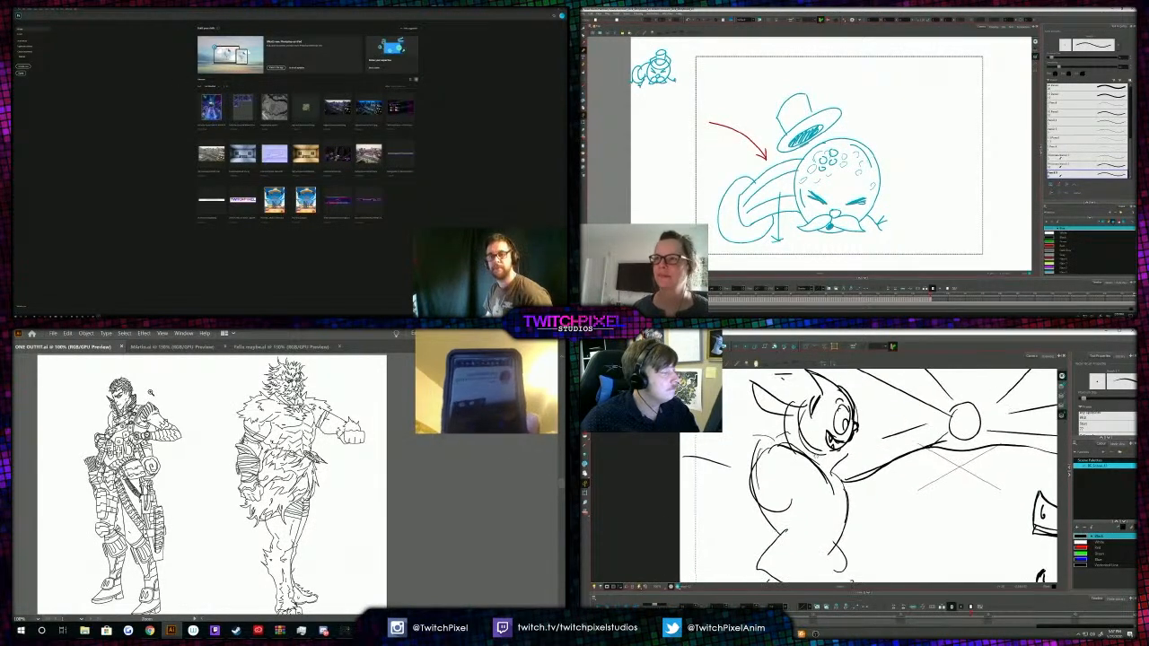
{"action": "left_click_drag", "start_coordinate": [798, 519], "coordinate": [799, 517]}
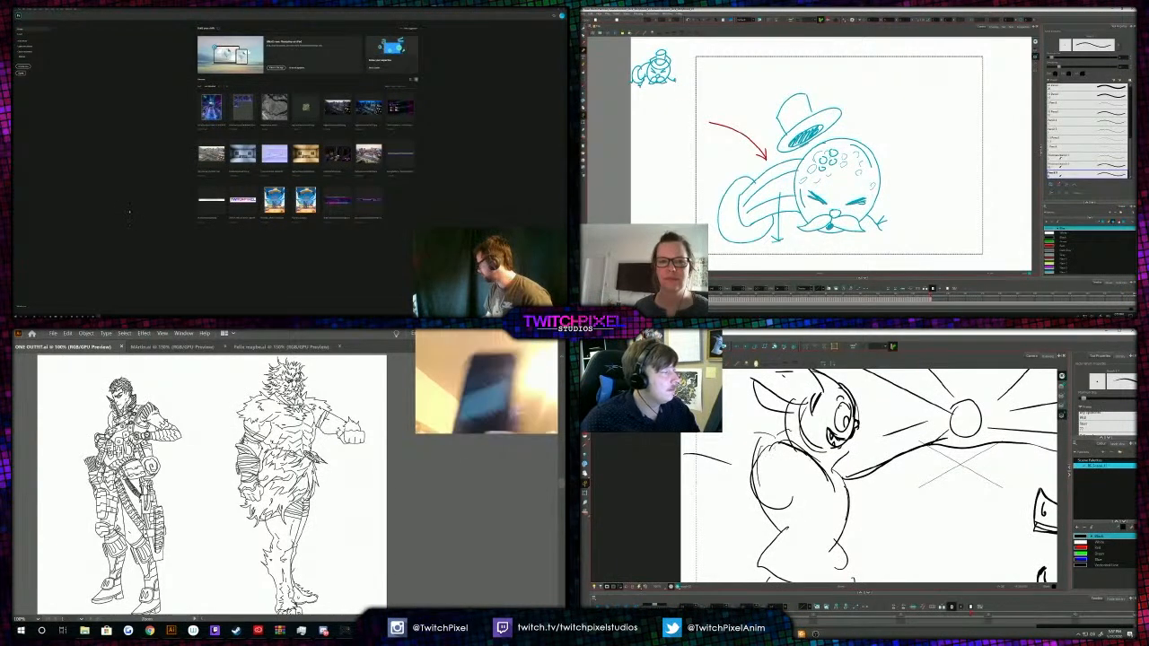
{"action": "key", "text": "alt+s"}
{"action": "mouse_move", "coordinate": [766, 443]}
{"action": "left_mouse_down"}
{"action": "mouse_move", "coordinate": [750, 478]}
{"action": "mouse_move", "coordinate": [769, 462]}
{"action": "mouse_move", "coordinate": [762, 481]}
{"action": "mouse_move", "coordinate": [779, 499]}
{"action": "left_mouse_up"}
{"action": "scroll", "coordinate": [764, 466], "scroll_direction": "down", "scroll_amount": 3}
{"action": "scroll", "coordinate": [764, 466], "scroll_direction": "up", "scroll_amount": 1}
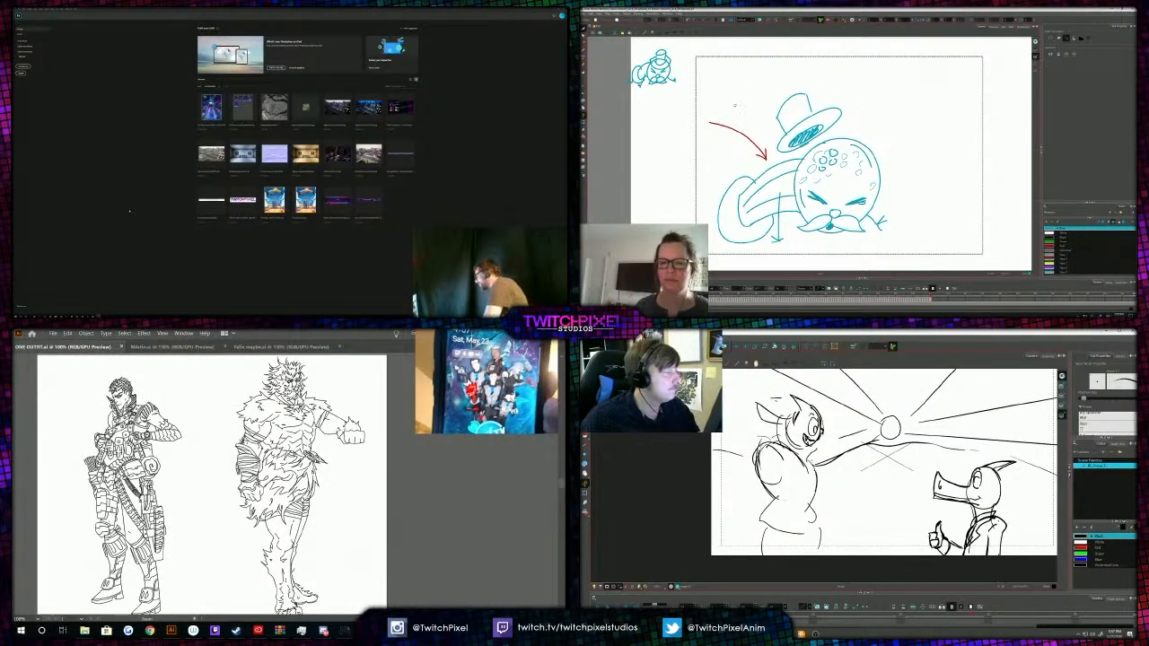
{"action": "left_click_drag", "start_coordinate": [818, 460], "coordinate": [809, 507]}
{"action": "key", "text": "Delete"}
{"action": "key", "text": "ctrl+z"}
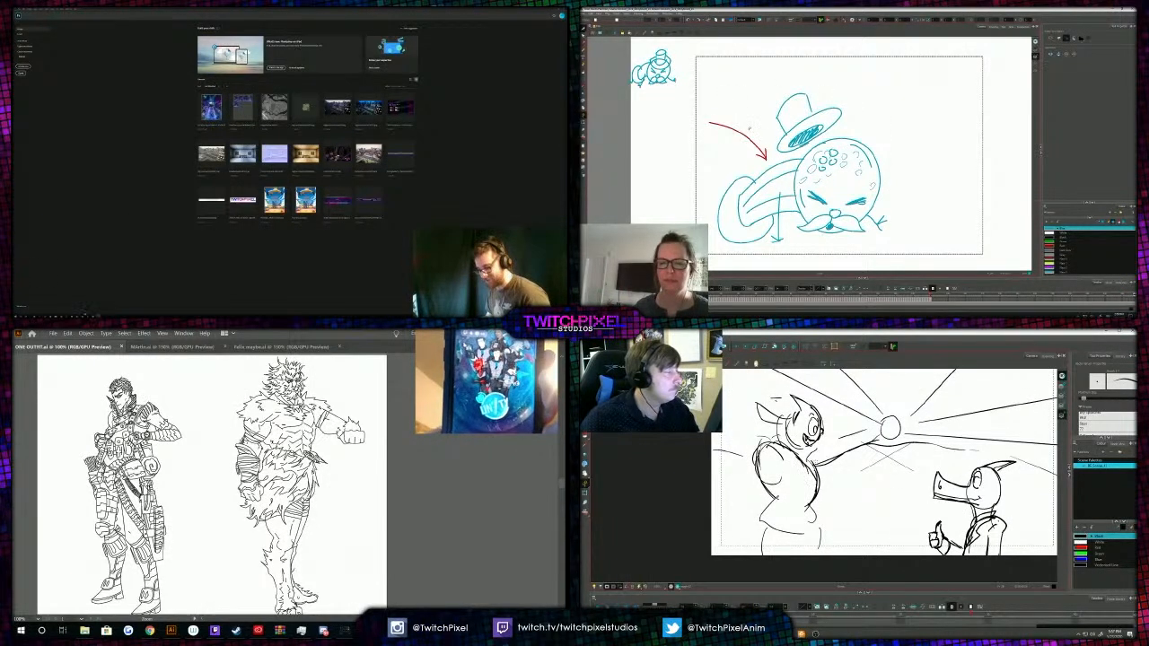
Select the red arrow beside the top-hat character and shrink it towards its arrowhead, and switch to the web browser.
{"action": "left_click", "coordinate": [734, 126]}
{"action": "key", "text": "alt+Tab"}
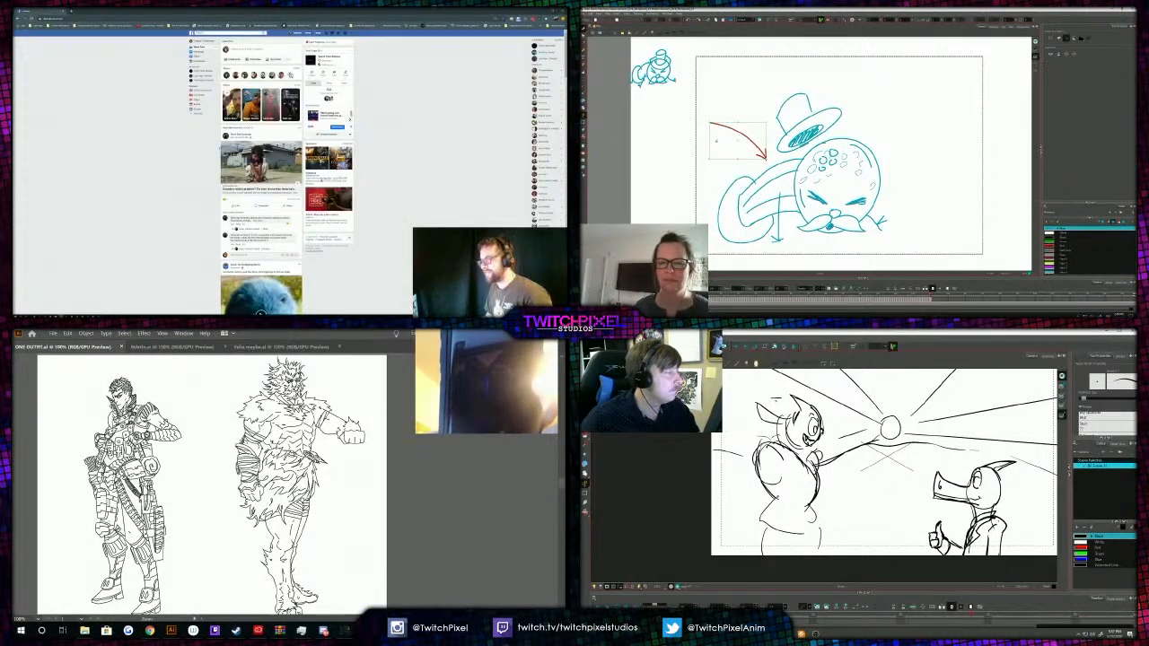
{"action": "left_click_drag", "start_coordinate": [709, 123], "coordinate": [768, 127]}
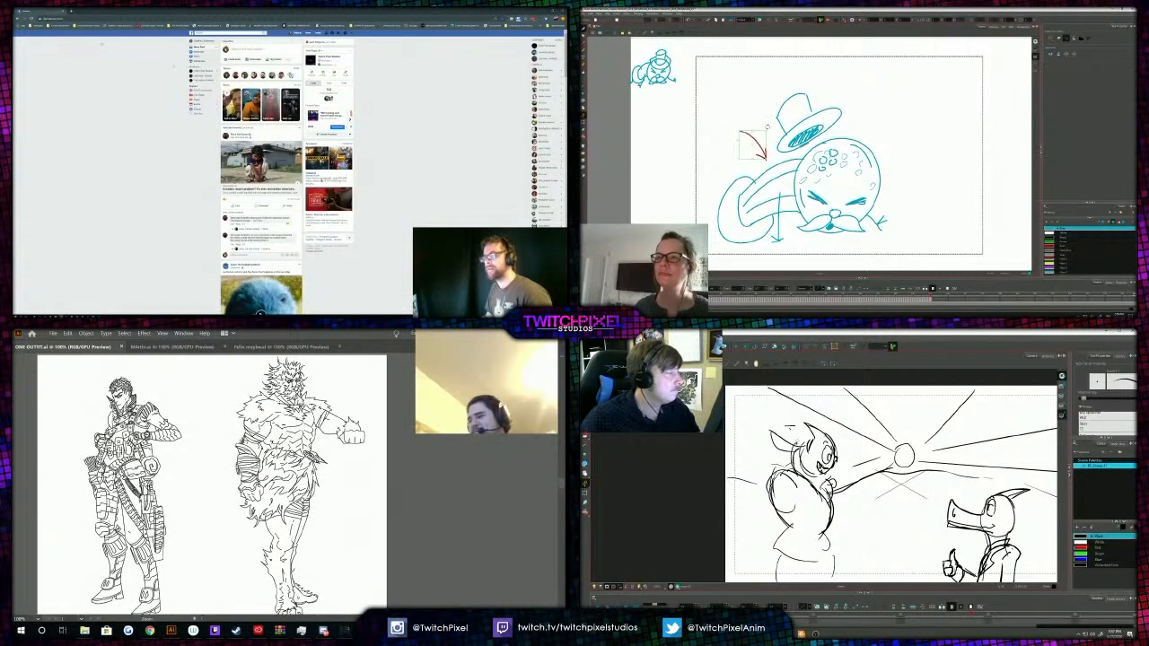
Open the TwitchPixel website in a new browser tab and look through its project posters.
{"action": "key", "text": "ctrl+t"}
{"action": "type", "text": "tw"}
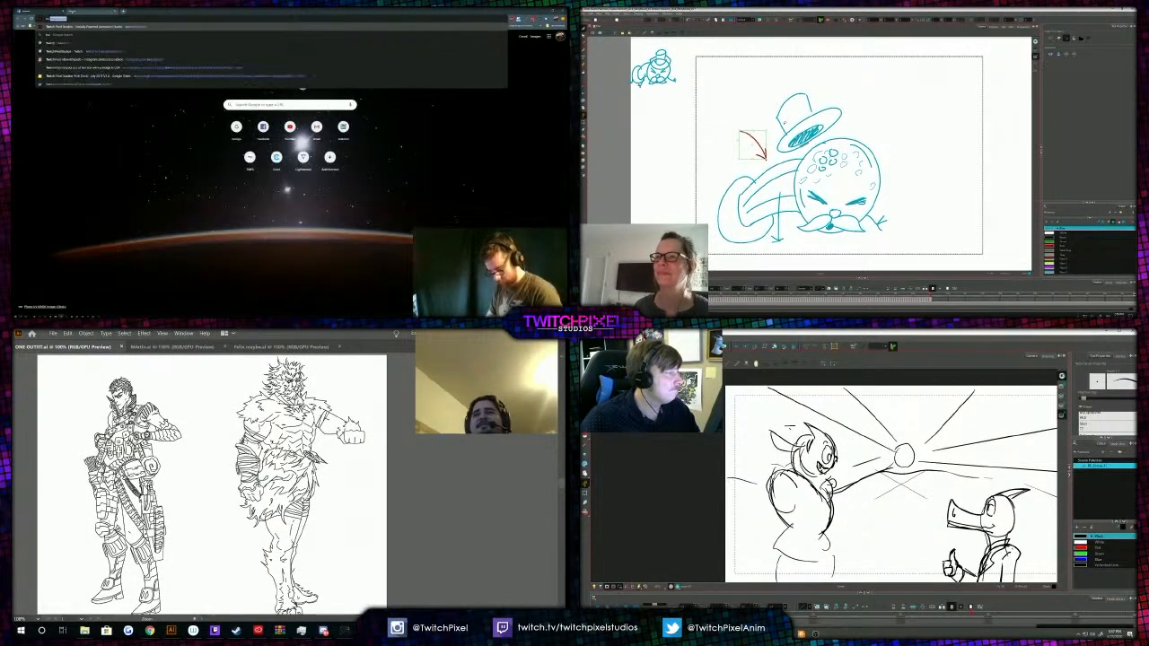
{"action": "key", "text": "Return"}
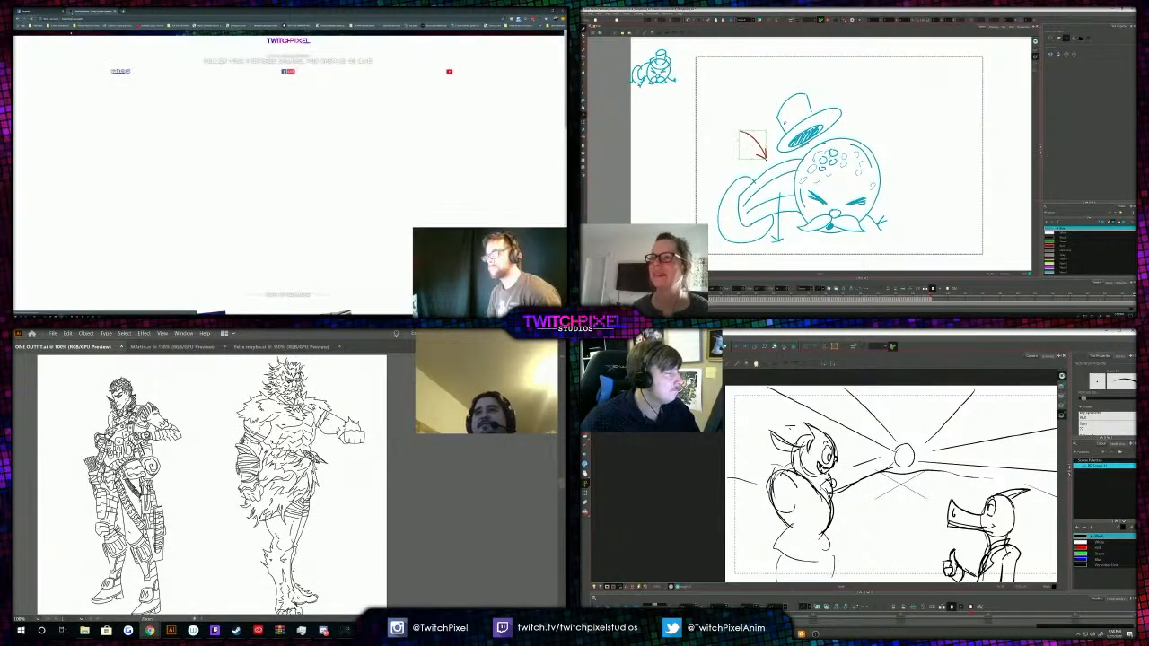
{"action": "scroll", "coordinate": [289, 171], "scroll_direction": "down", "scroll_amount": 15}
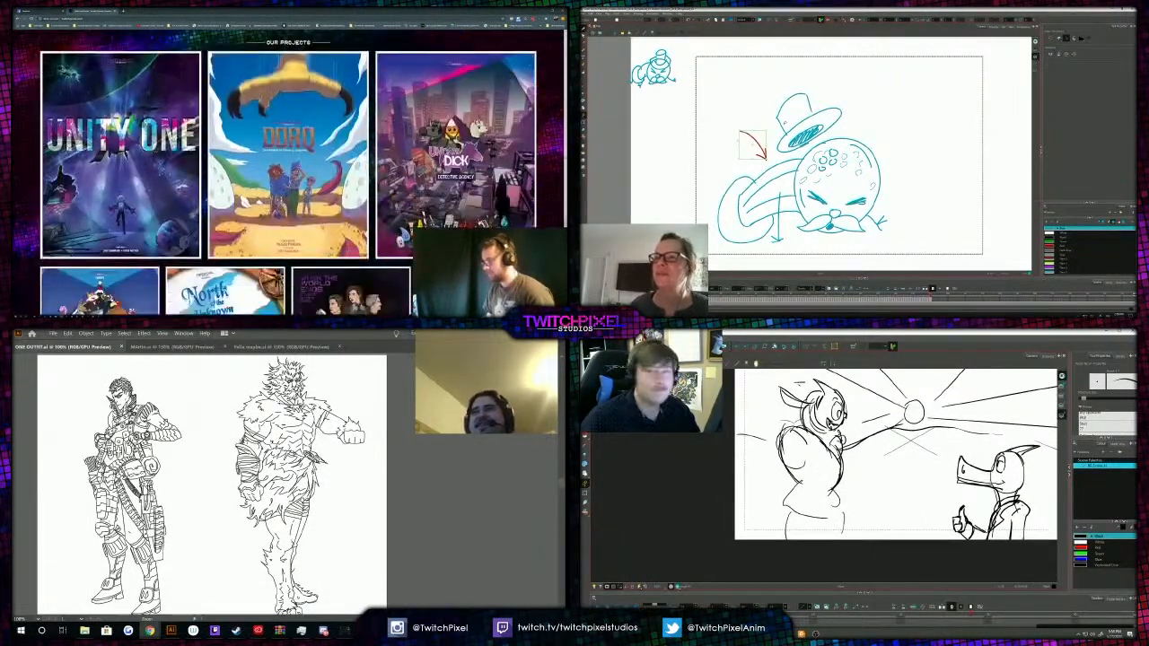
{"action": "scroll", "coordinate": [289, 171], "scroll_direction": "down", "scroll_amount": 3}
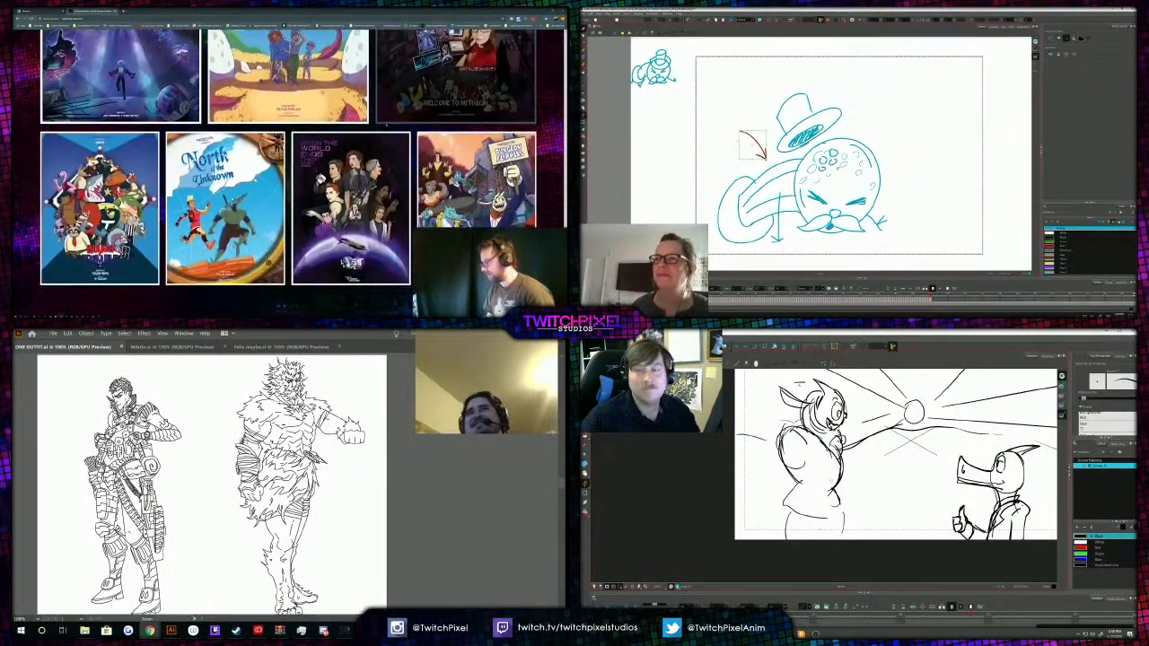